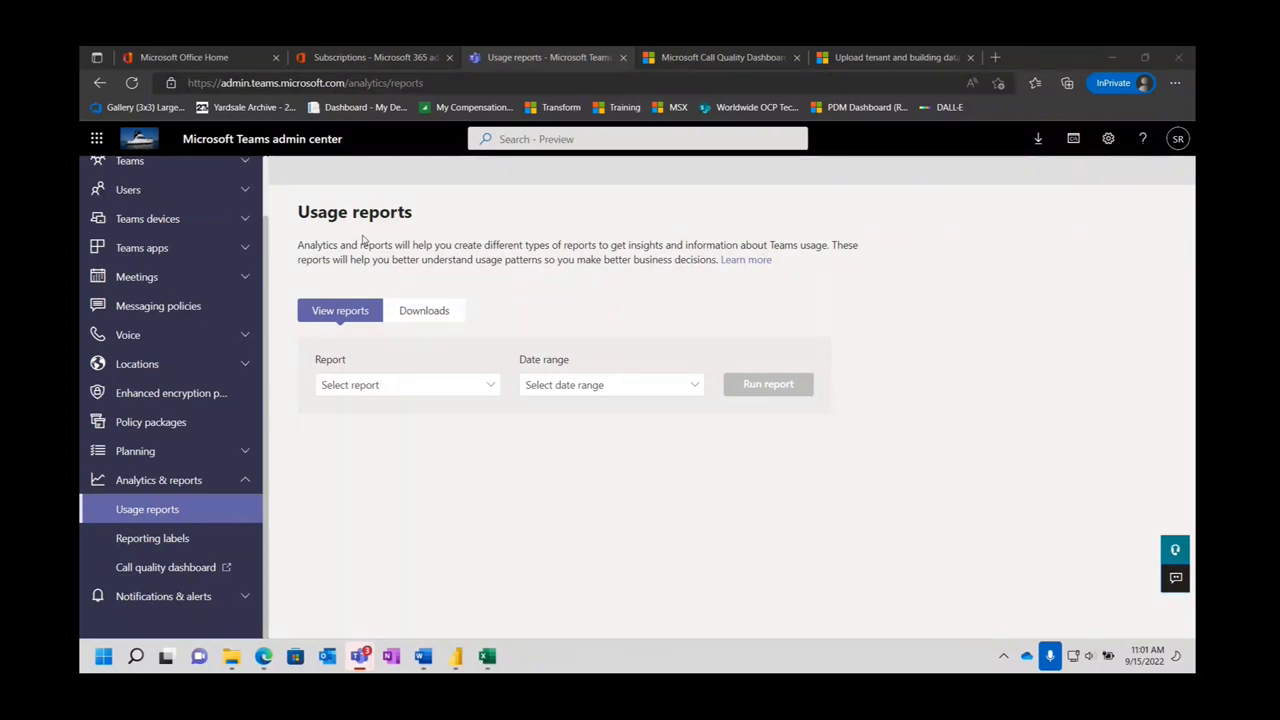
Look over the Office home page and the Microsoft 365 subscriptions list, and return to the Teams usage reports.
click(173, 62)
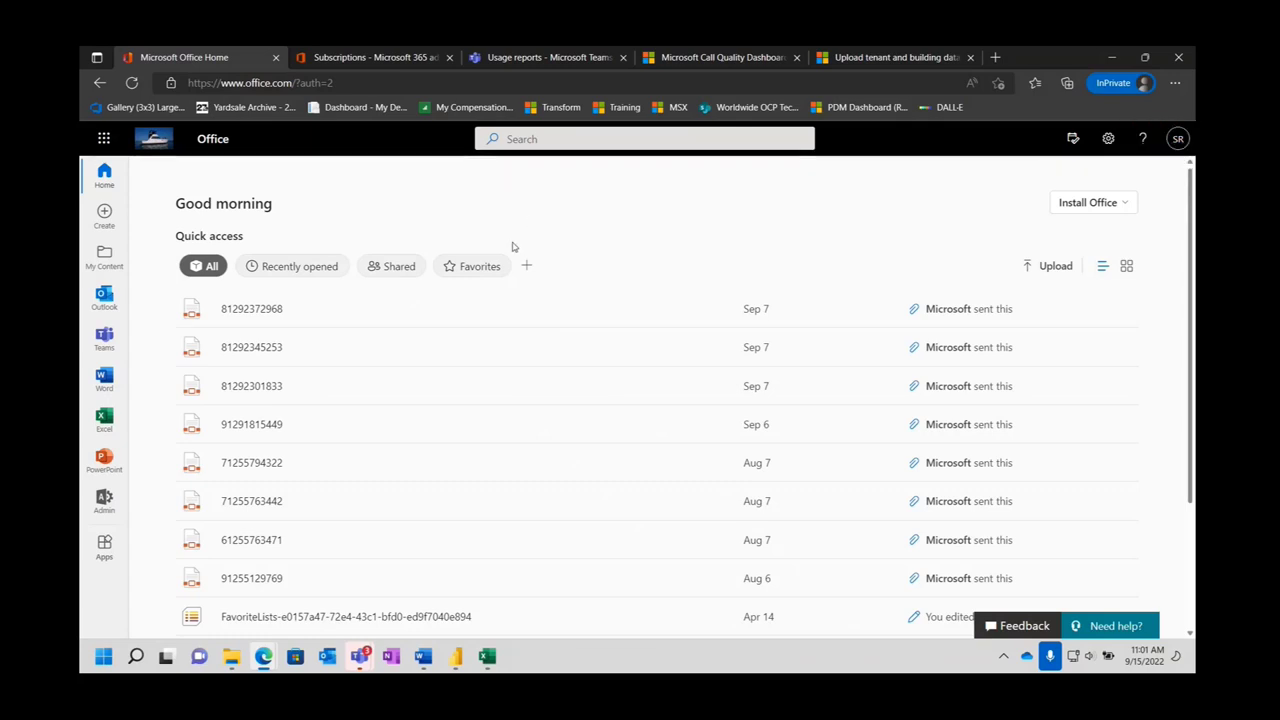
click(375, 58)
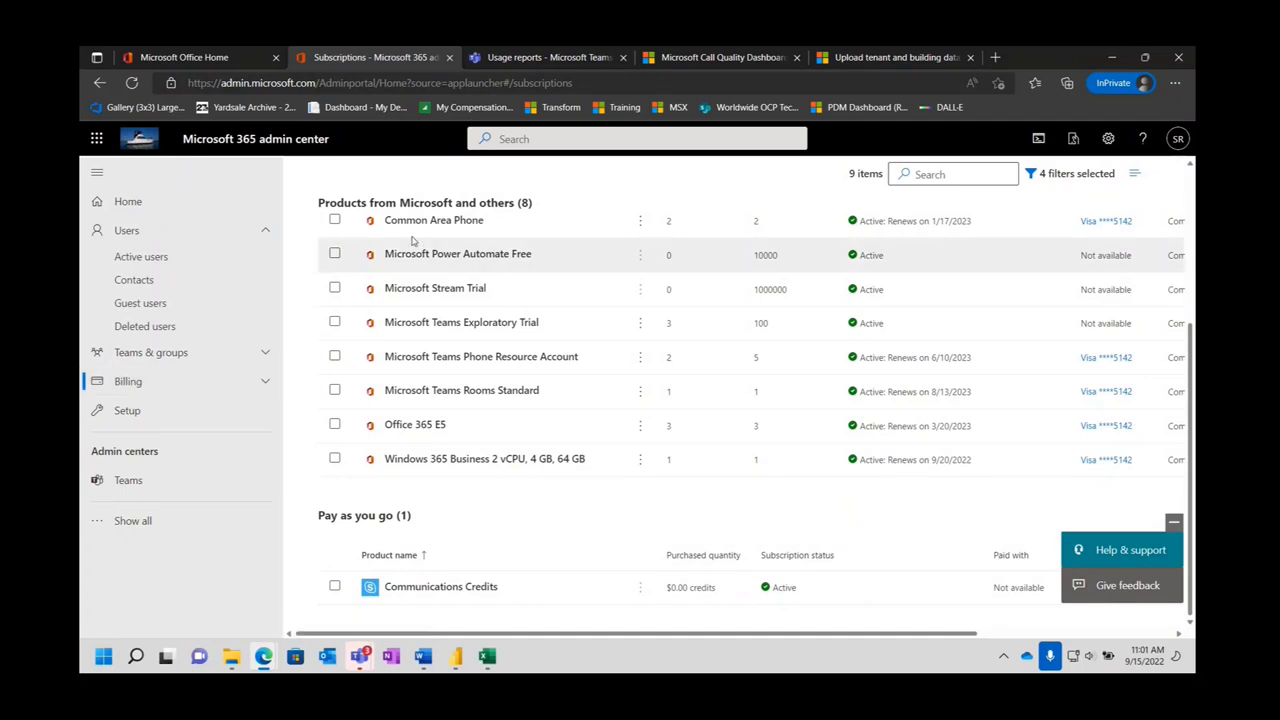
click(545, 57)
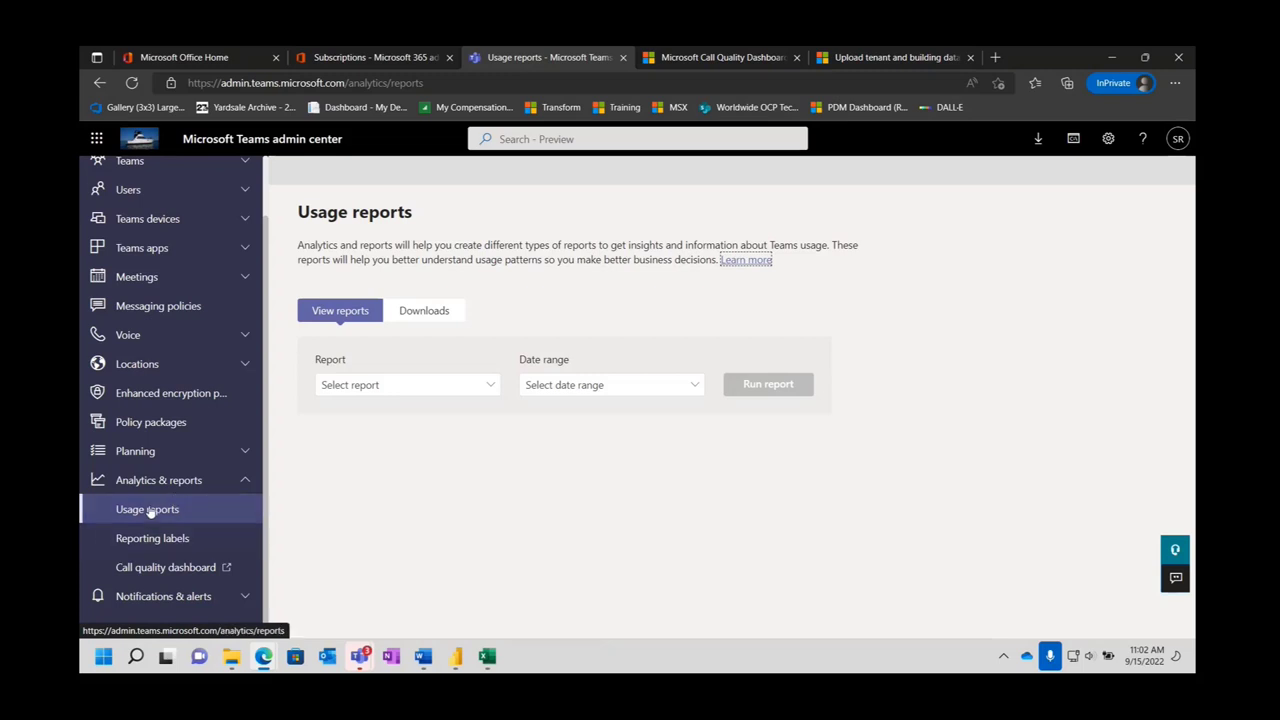
Run the Teams device usage report for the last 7 days.
click(491, 387)
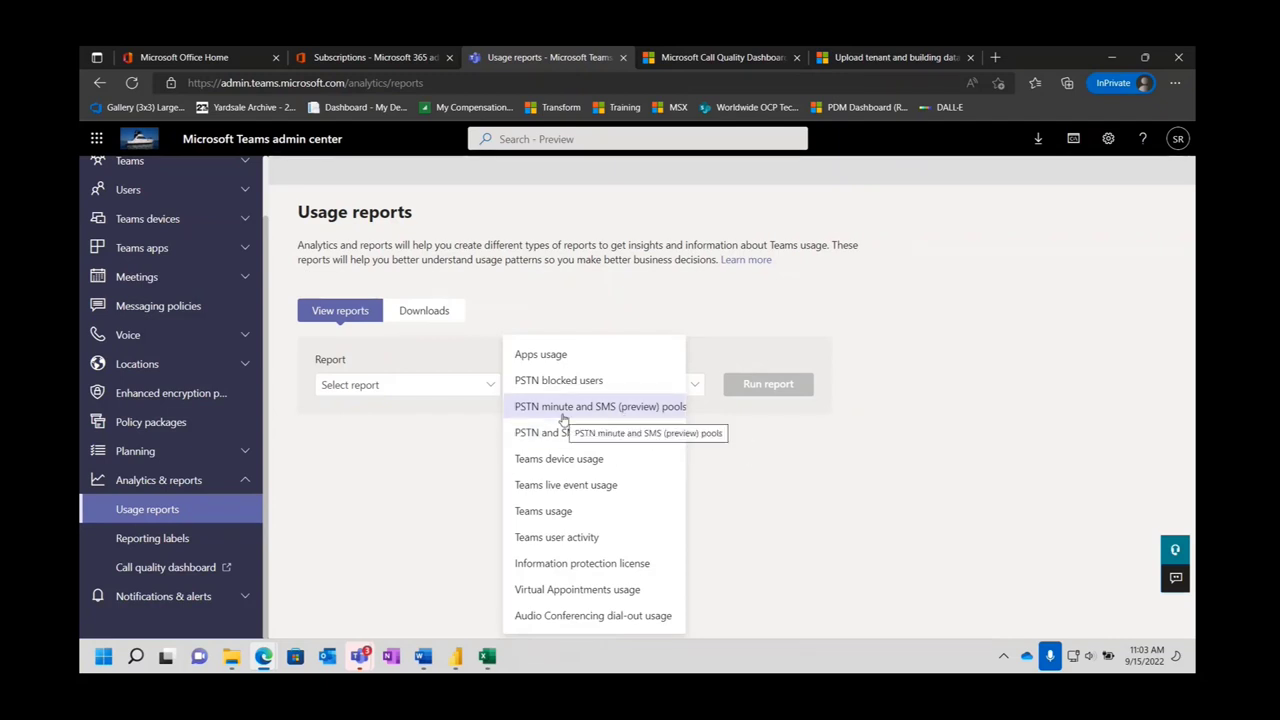
click(562, 355)
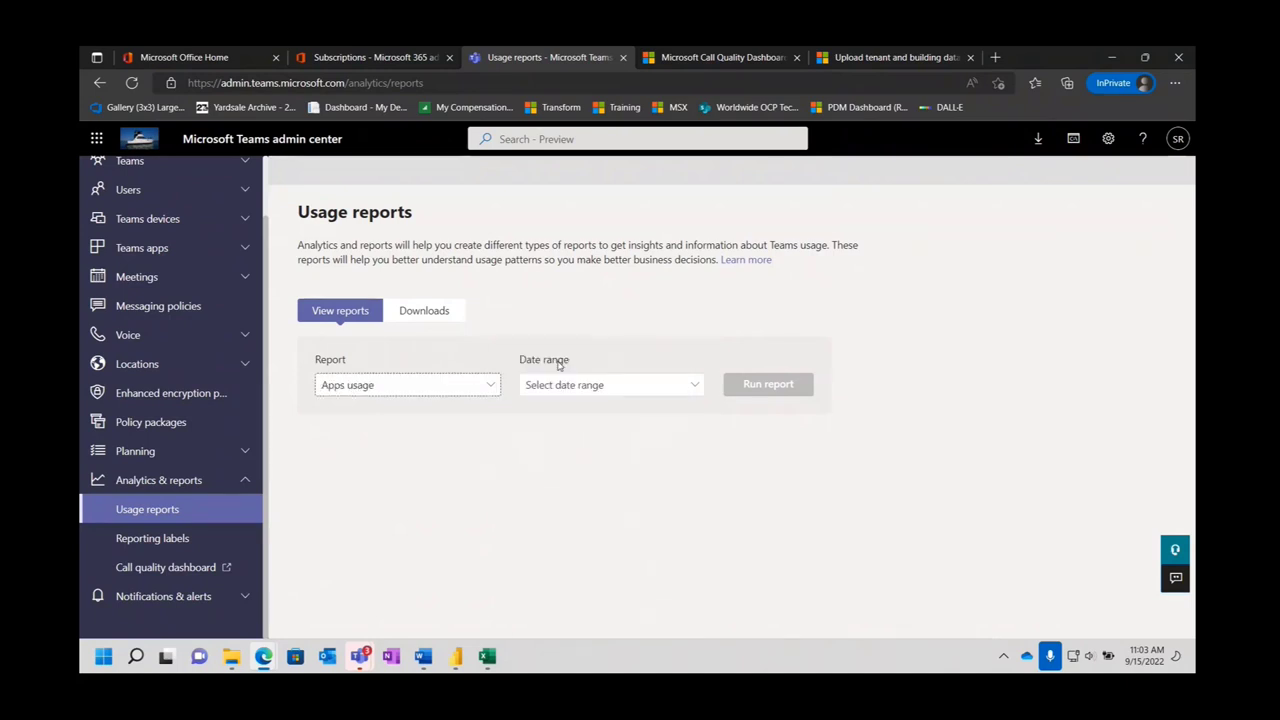
click(489, 388)
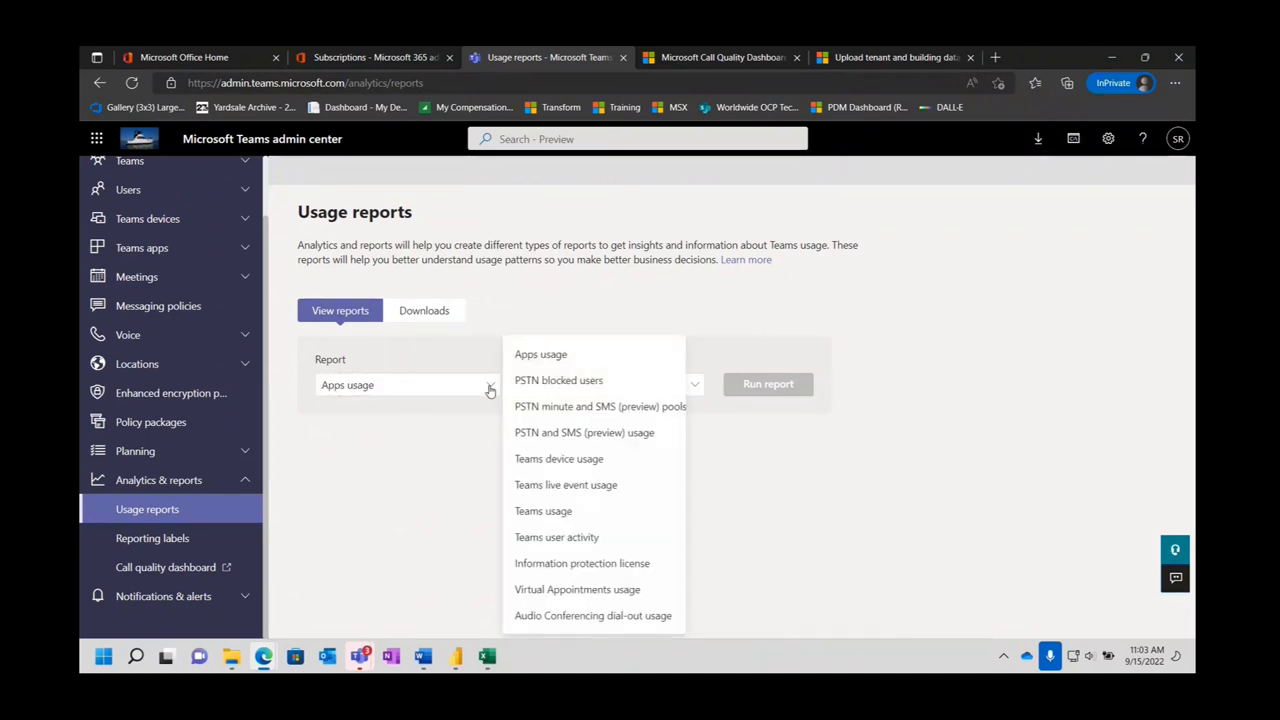
click(558, 462)
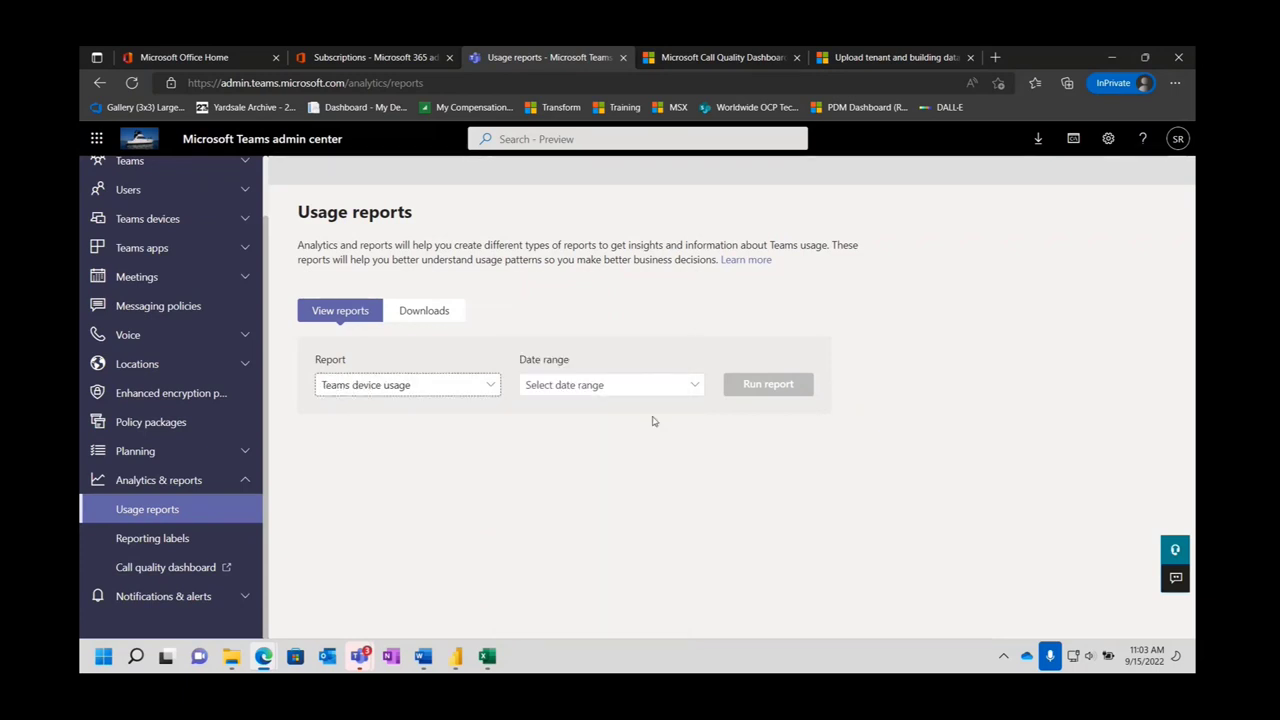
click(703, 388)
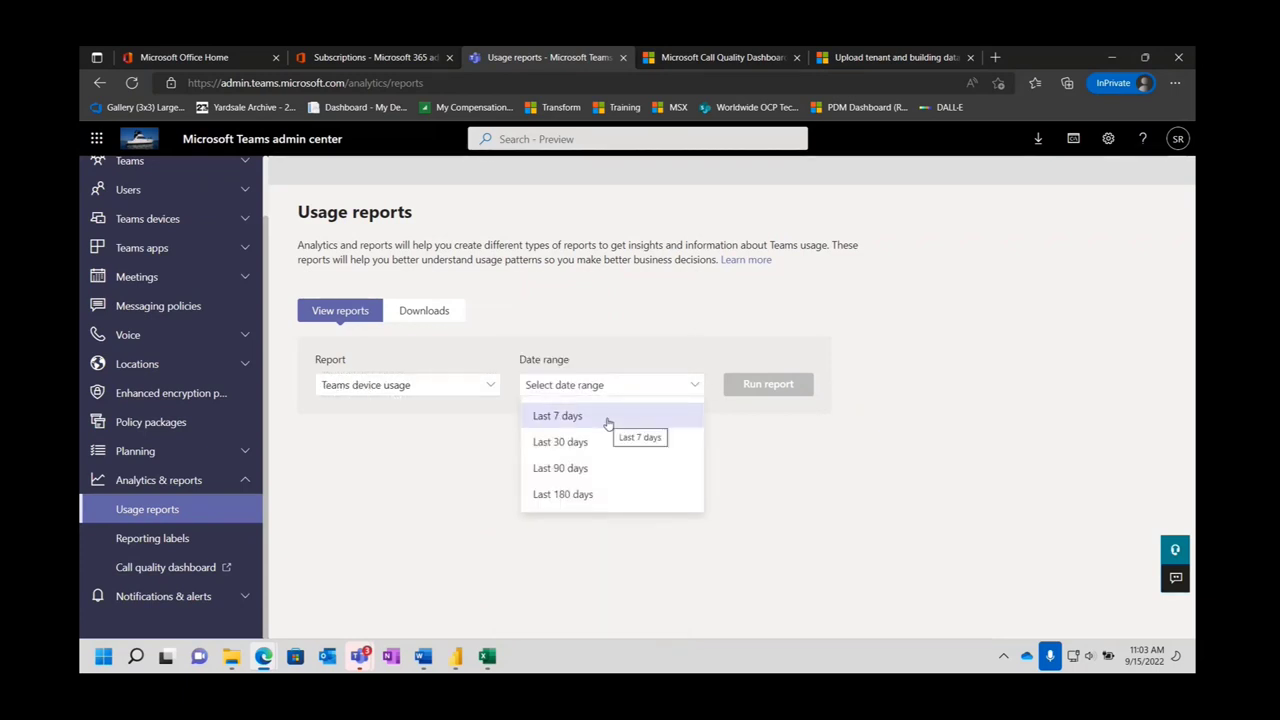
click(607, 422)
click(758, 386)
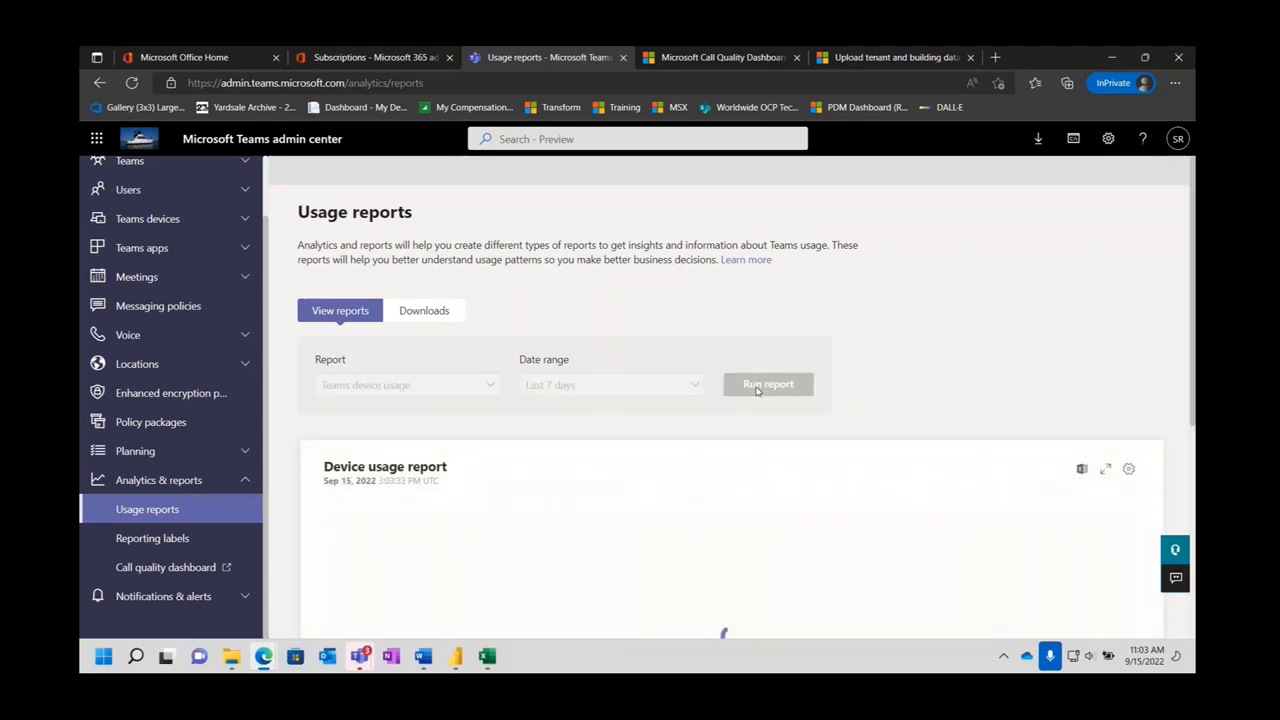
Examine the device usage chart's Windows and Android phone bars and the per-user table with last activity dates.
scroll(850, 380, down, 3)
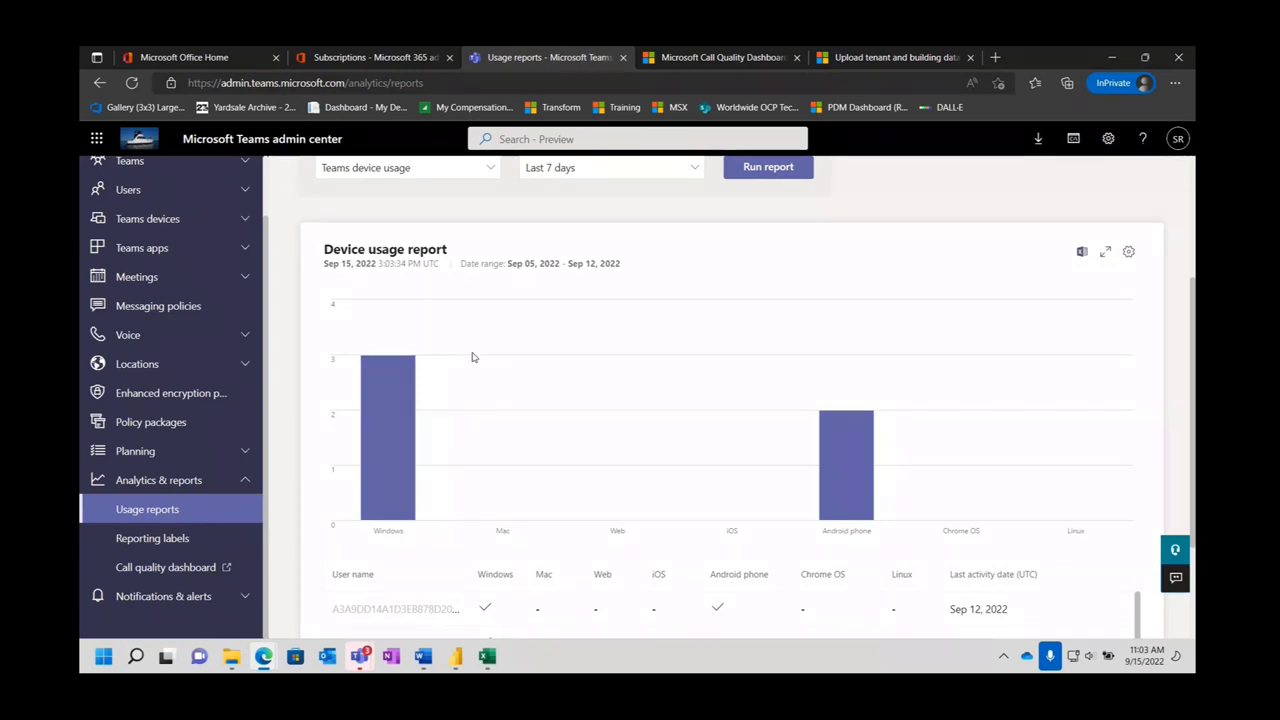
mouse_move(377, 469)
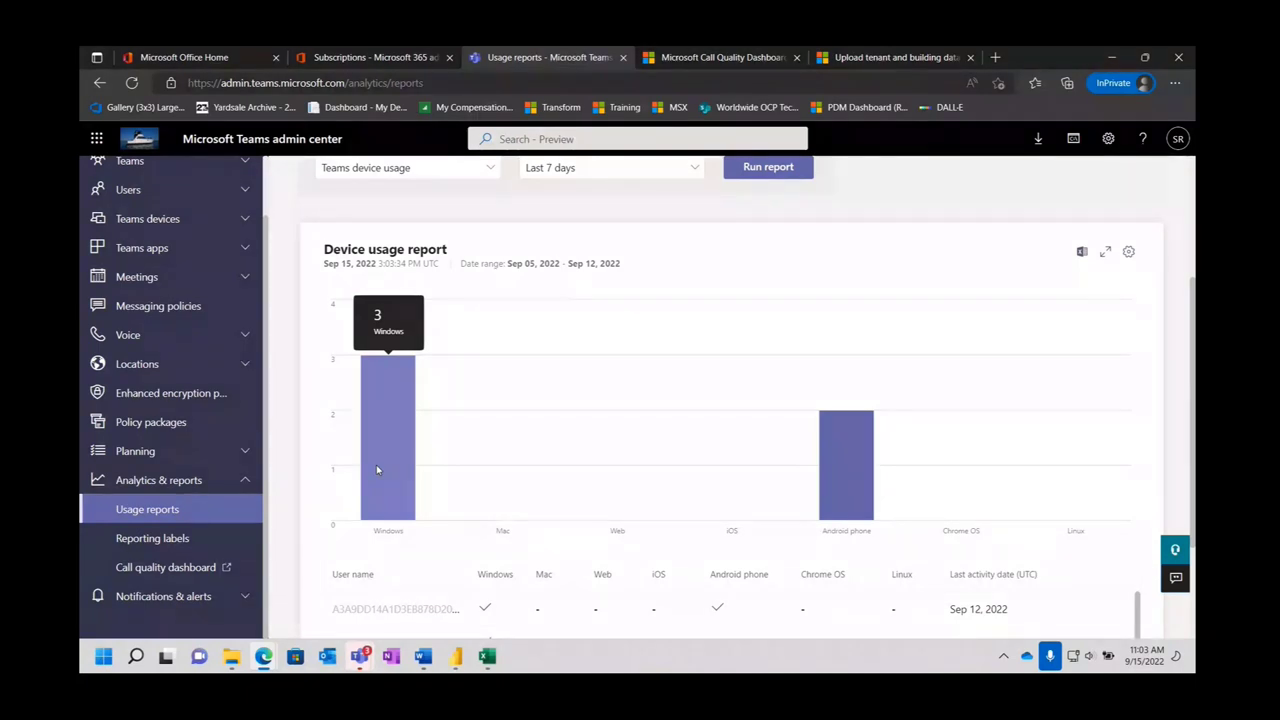
mouse_move(845, 458)
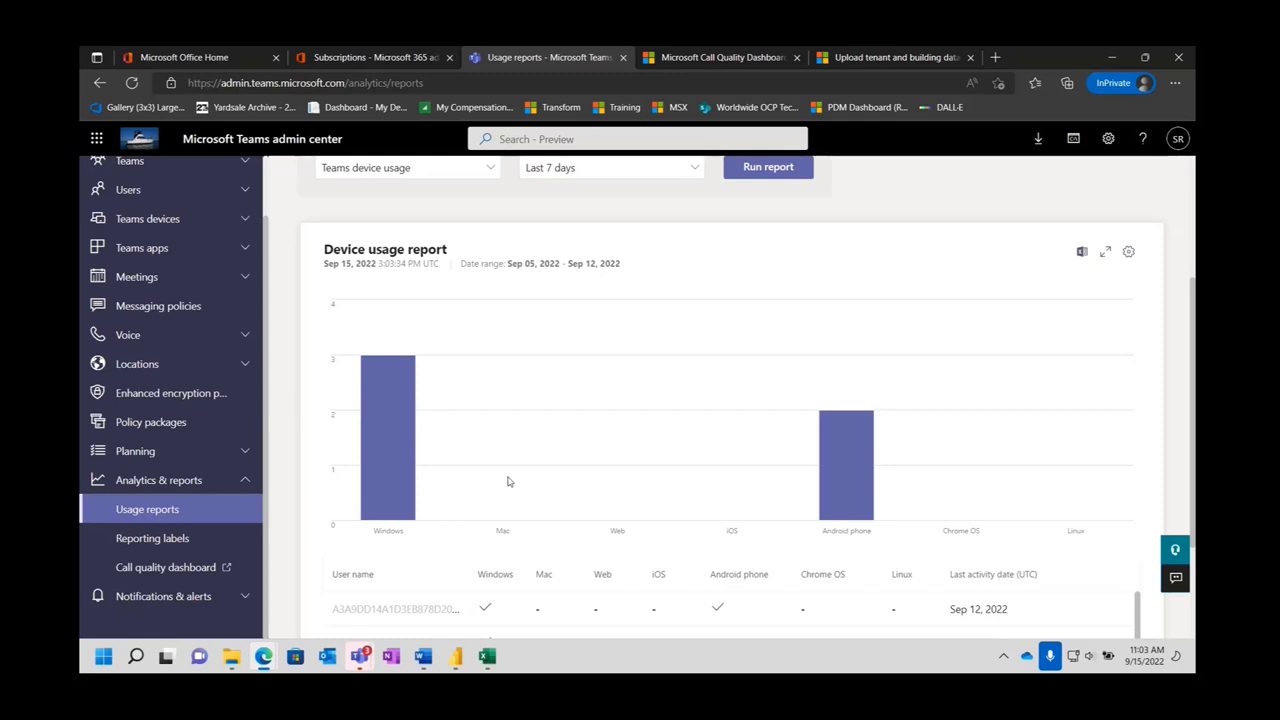
scroll(508, 478, down, 2)
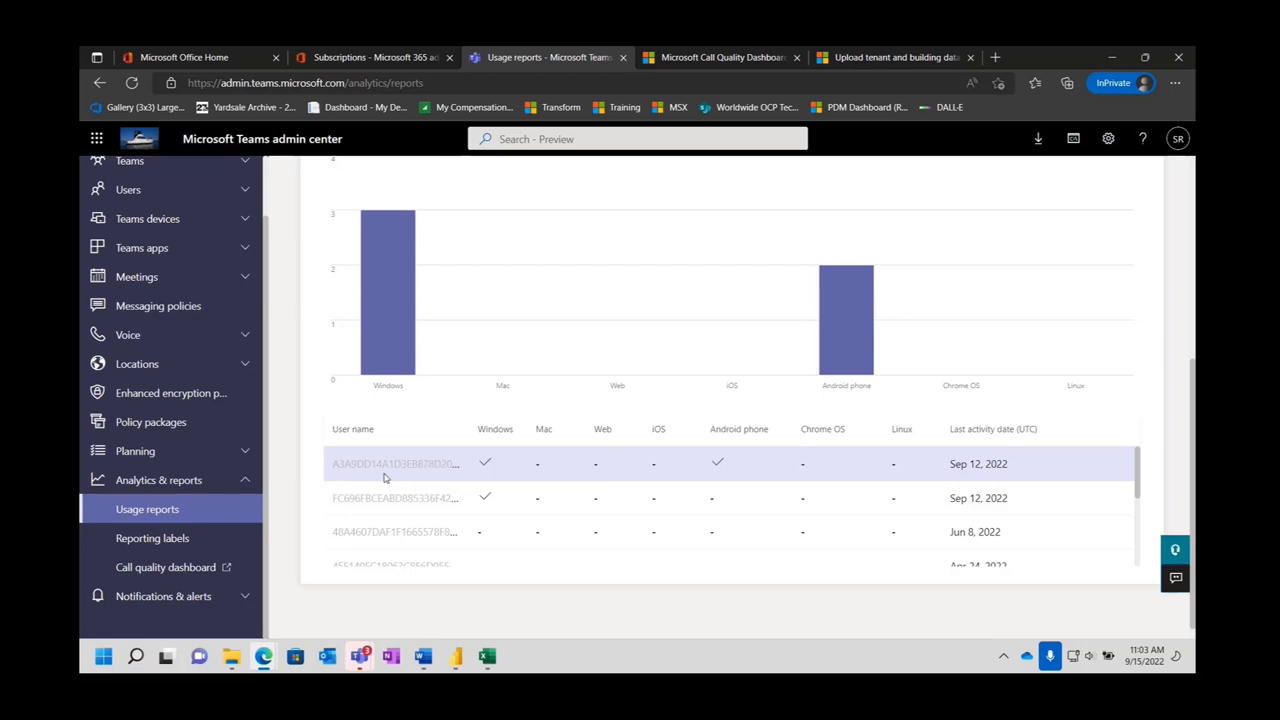
scroll(986, 495, down, 3)
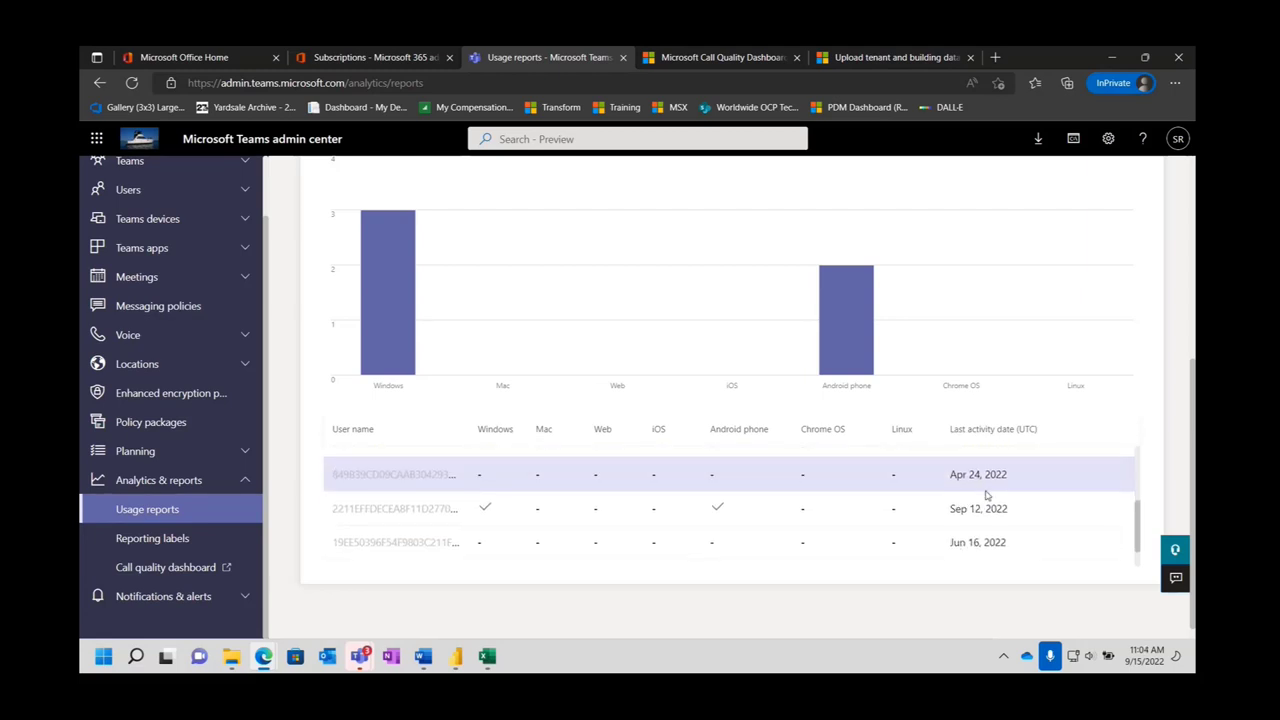
scroll(708, 480, up, 3)
scroll(880, 446, up, 4)
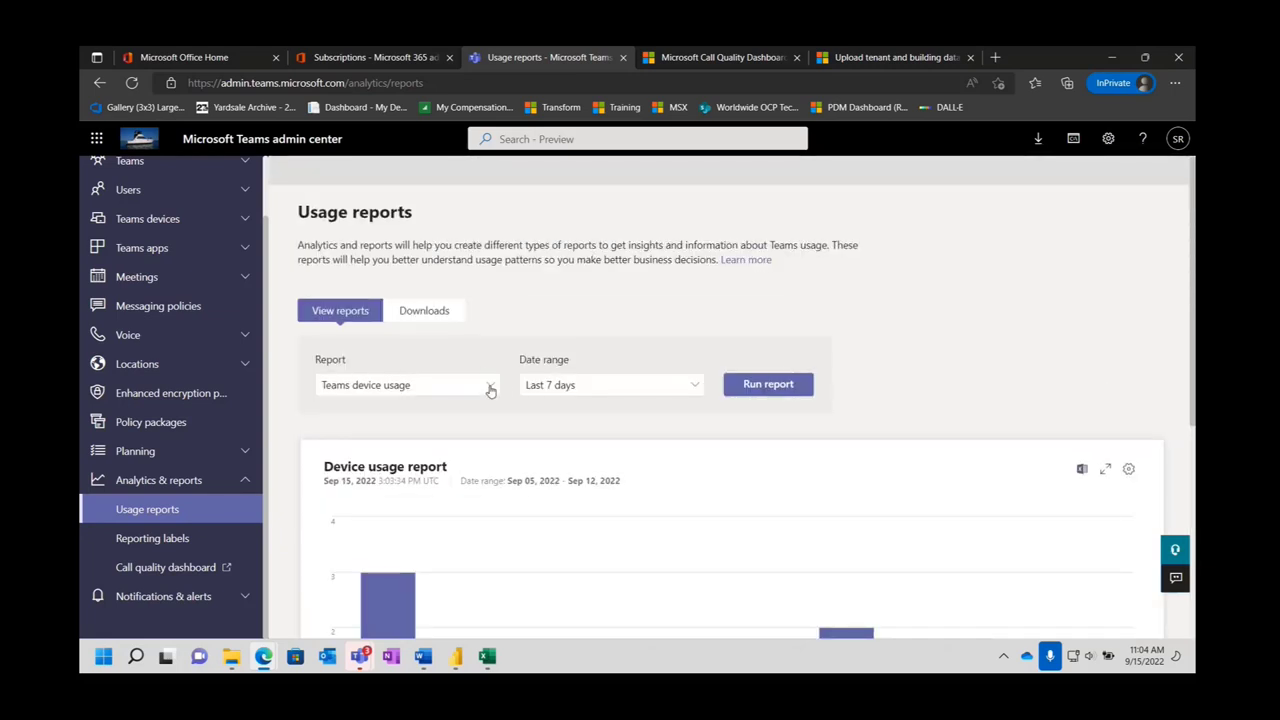
Run the Teams user activity report, keeping the last 7 days as the date range.
click(490, 389)
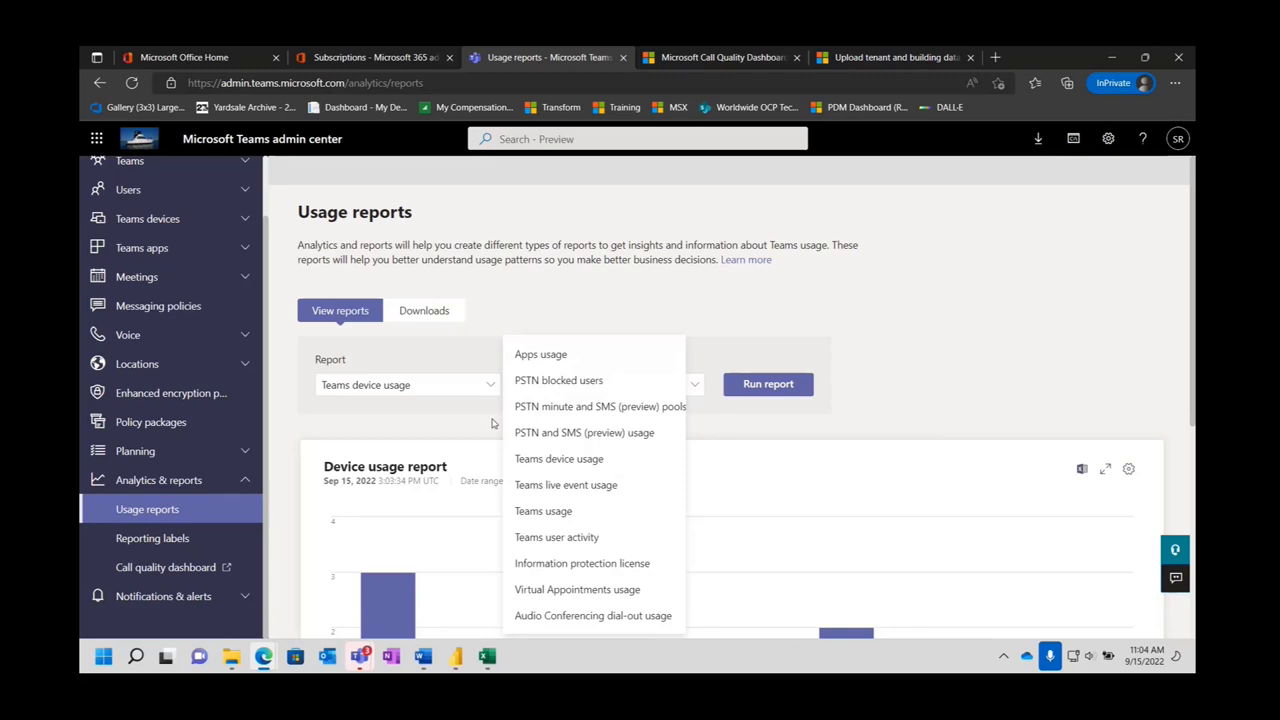
click(565, 540)
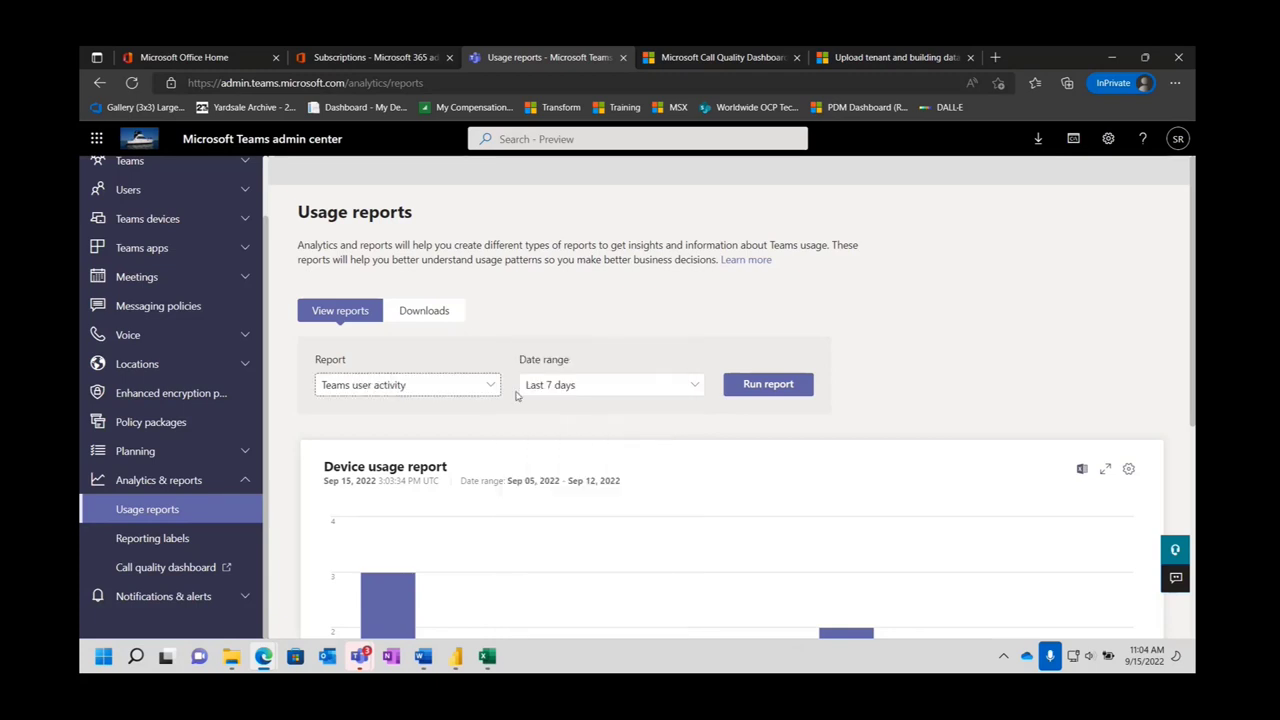
click(766, 386)
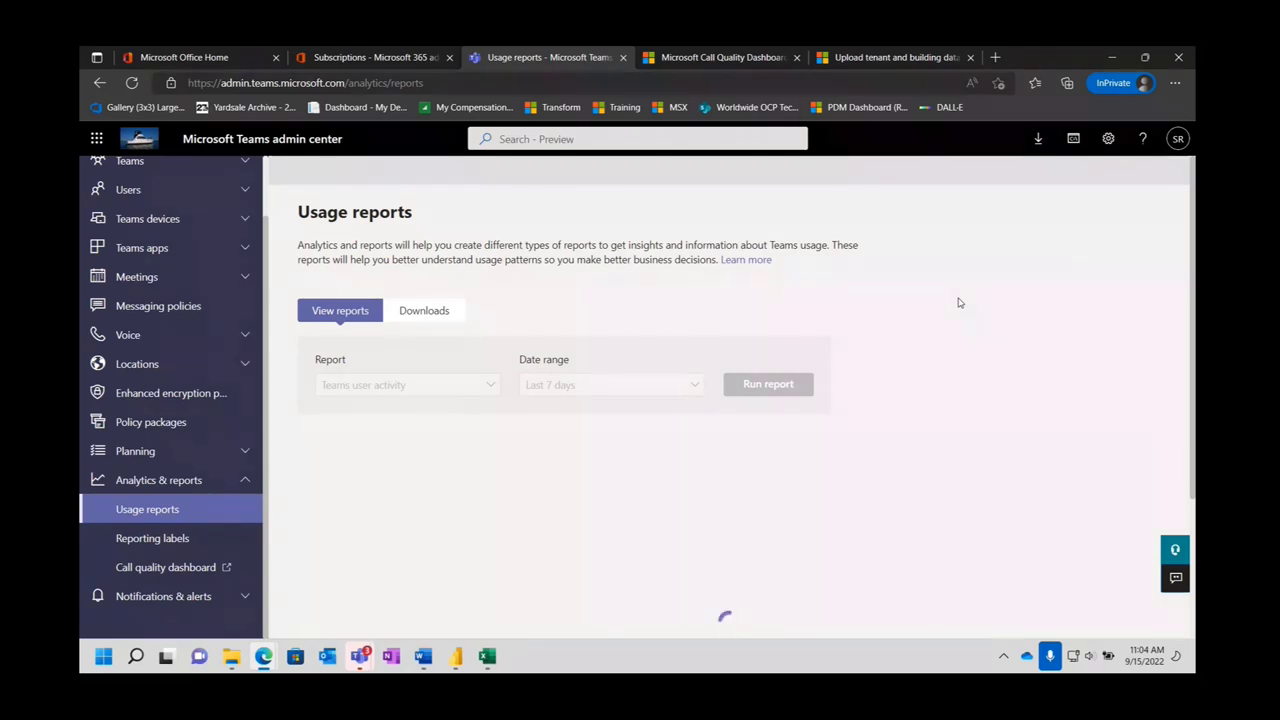
Examine the user activity chart's daily data points and the per-user table, and check which report types are available.
scroll(958, 302, down, 2)
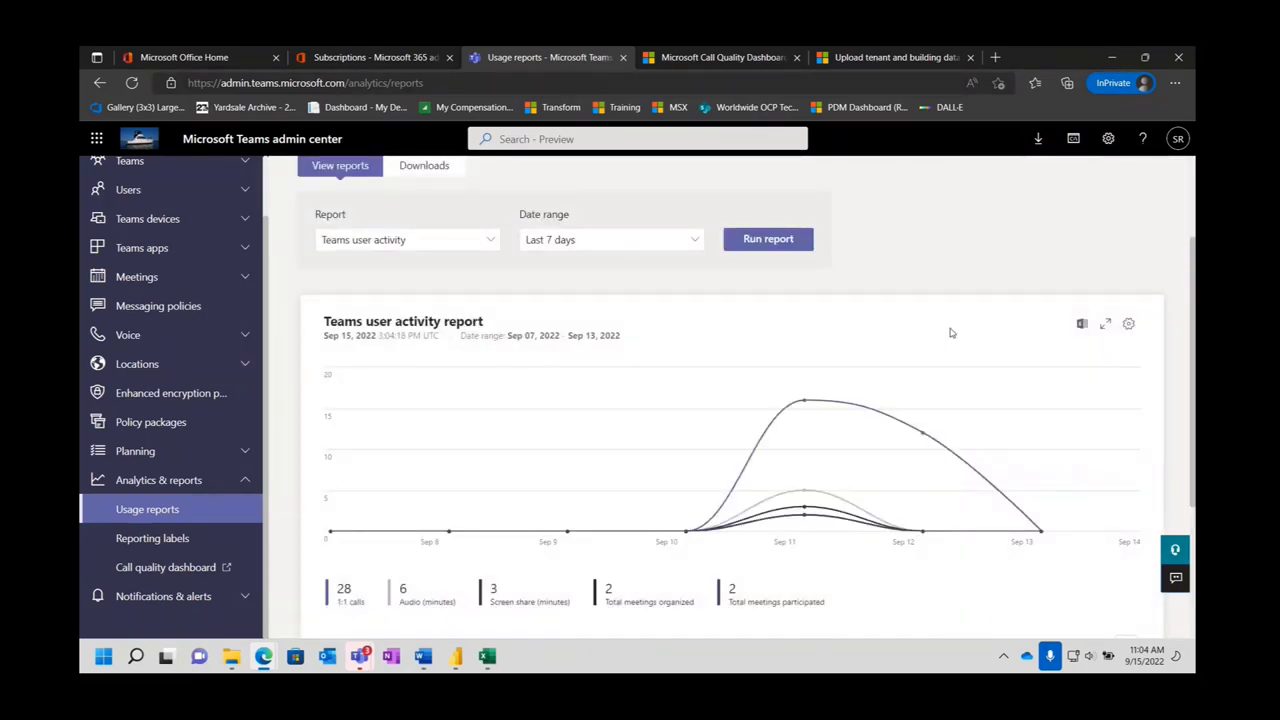
scroll(951, 333, down, 1)
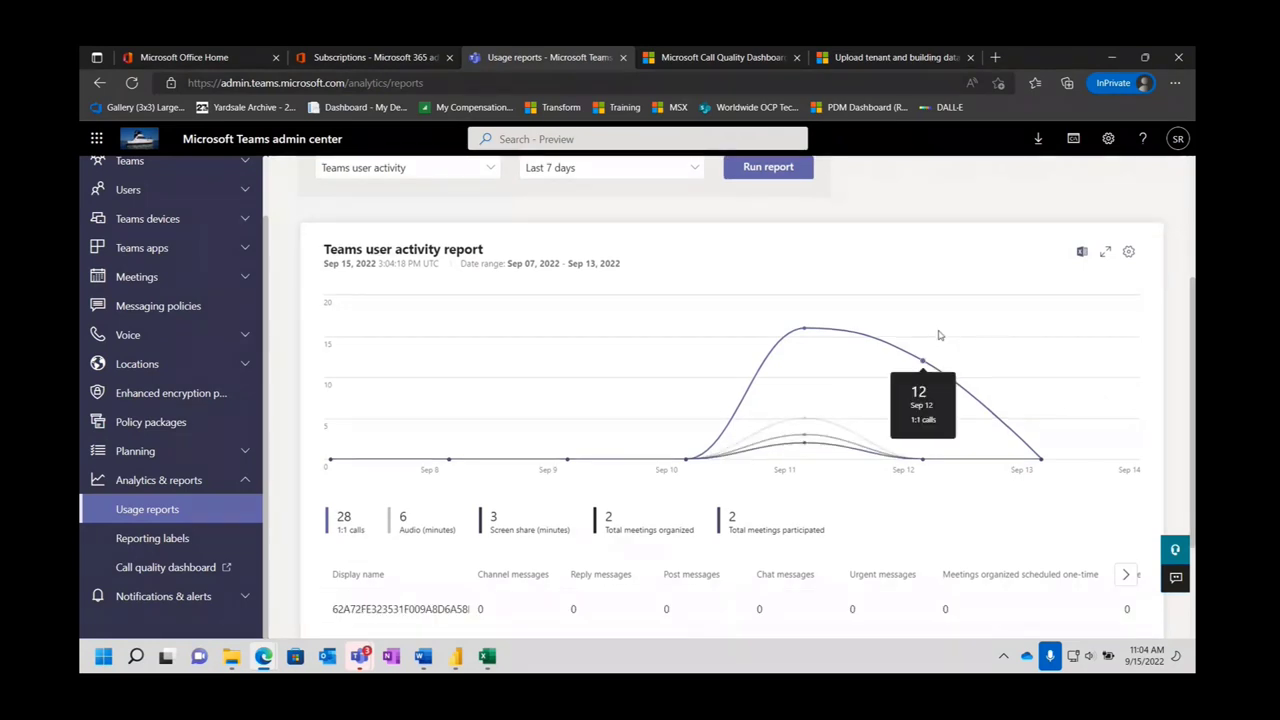
mouse_move(822, 339)
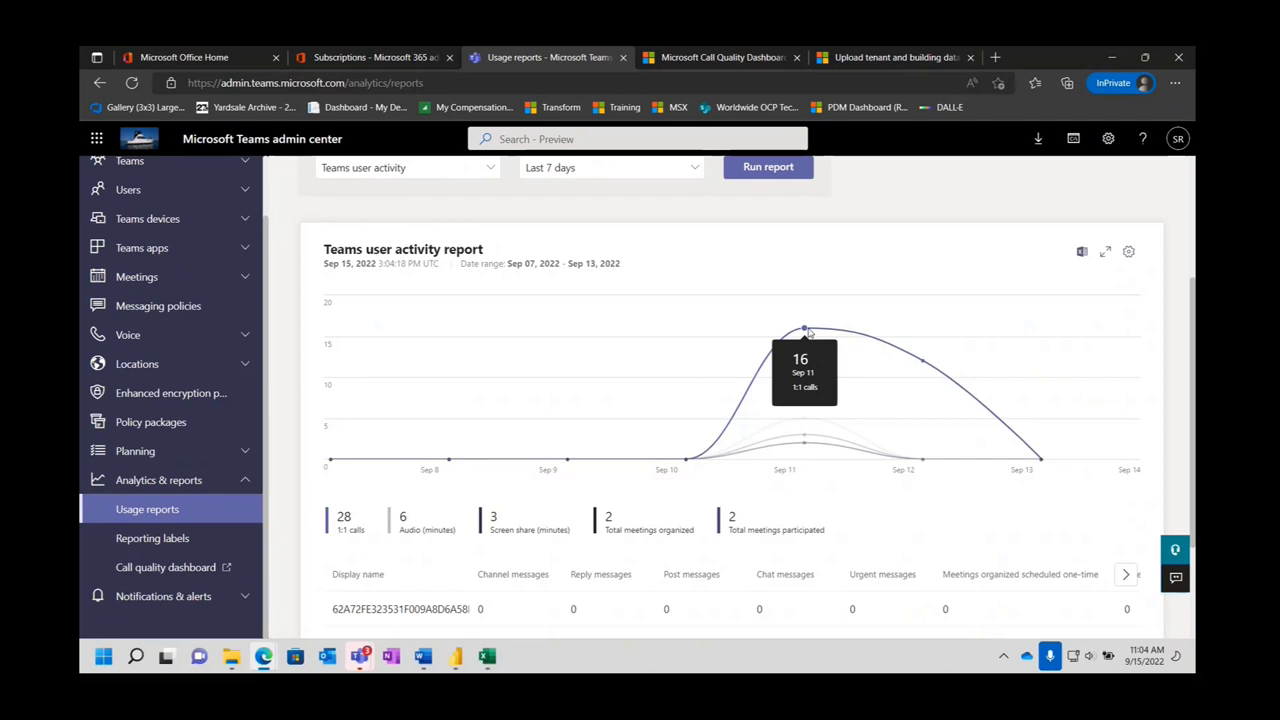
mouse_move(804, 421)
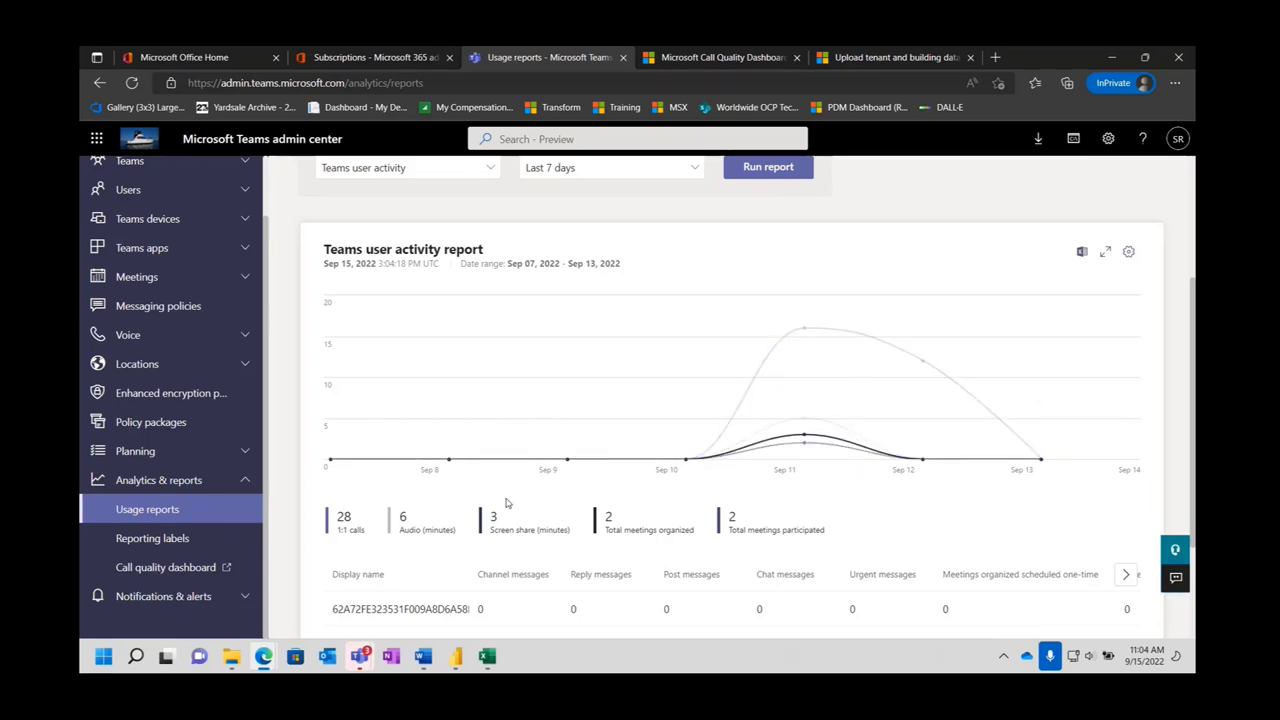
scroll(425, 470, down, 2)
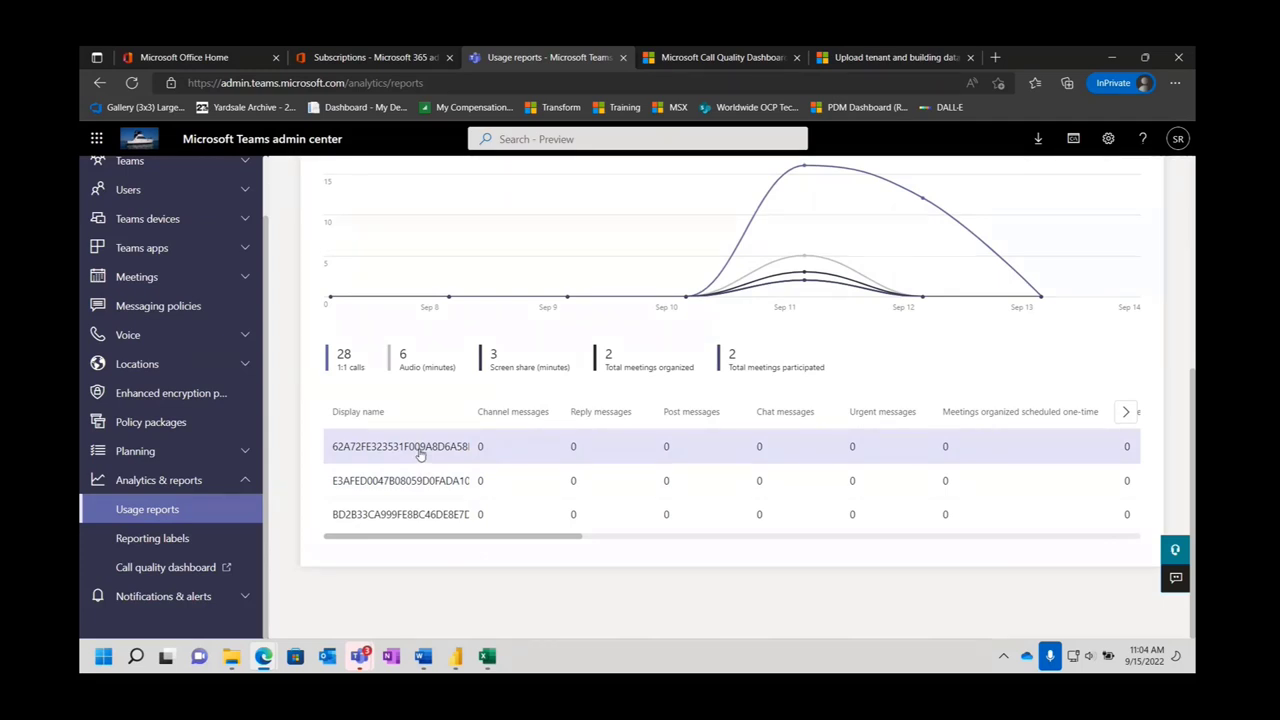
drag(439, 537, 244, 532)
scroll(451, 400, up, 3)
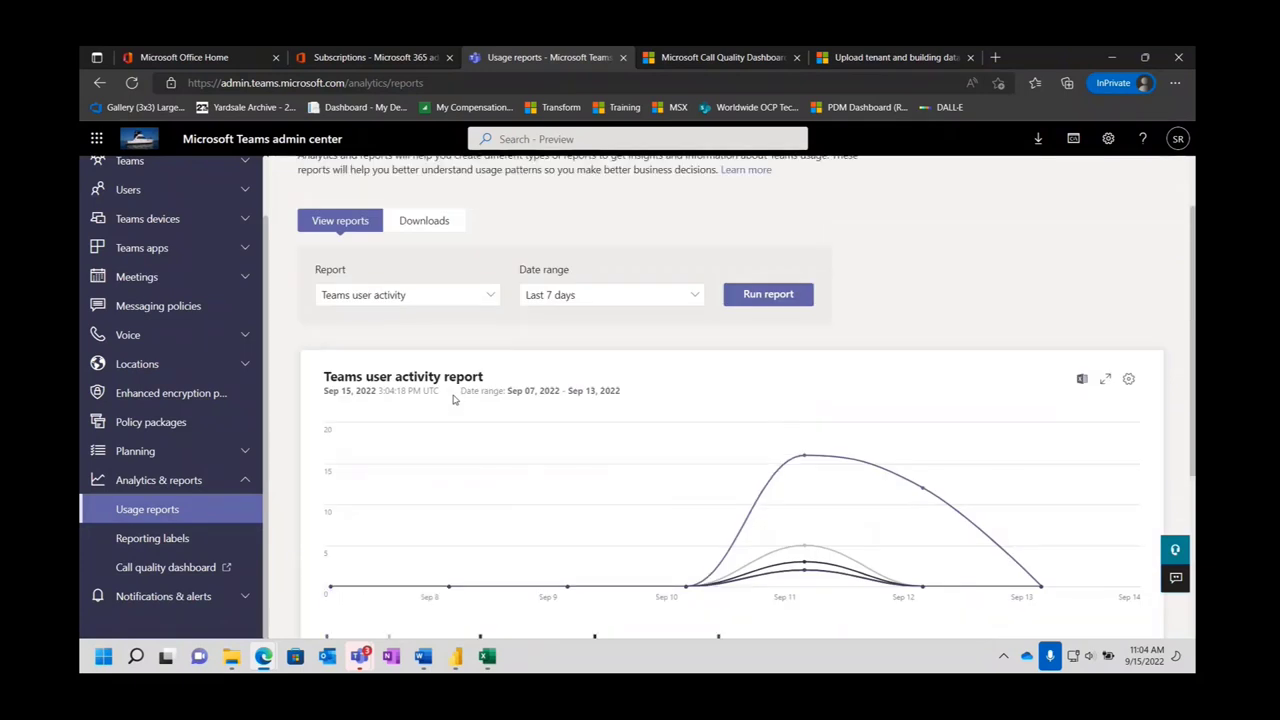
click(490, 298)
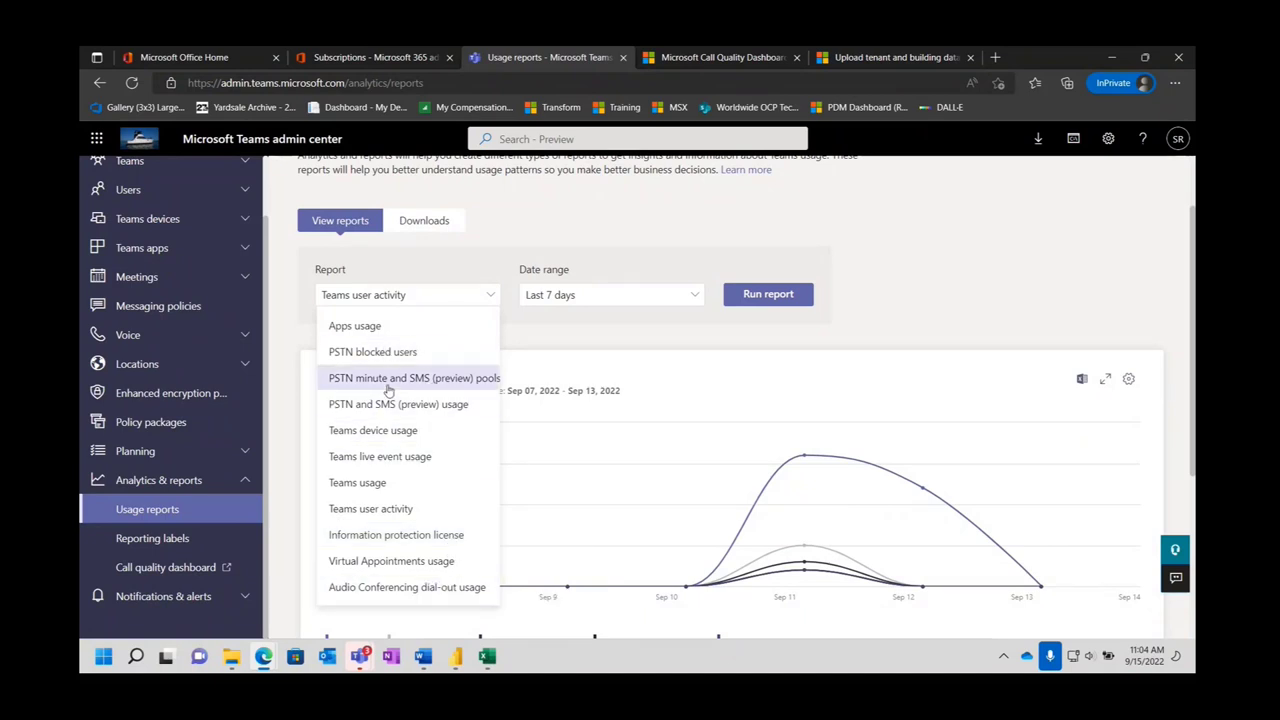
click(747, 212)
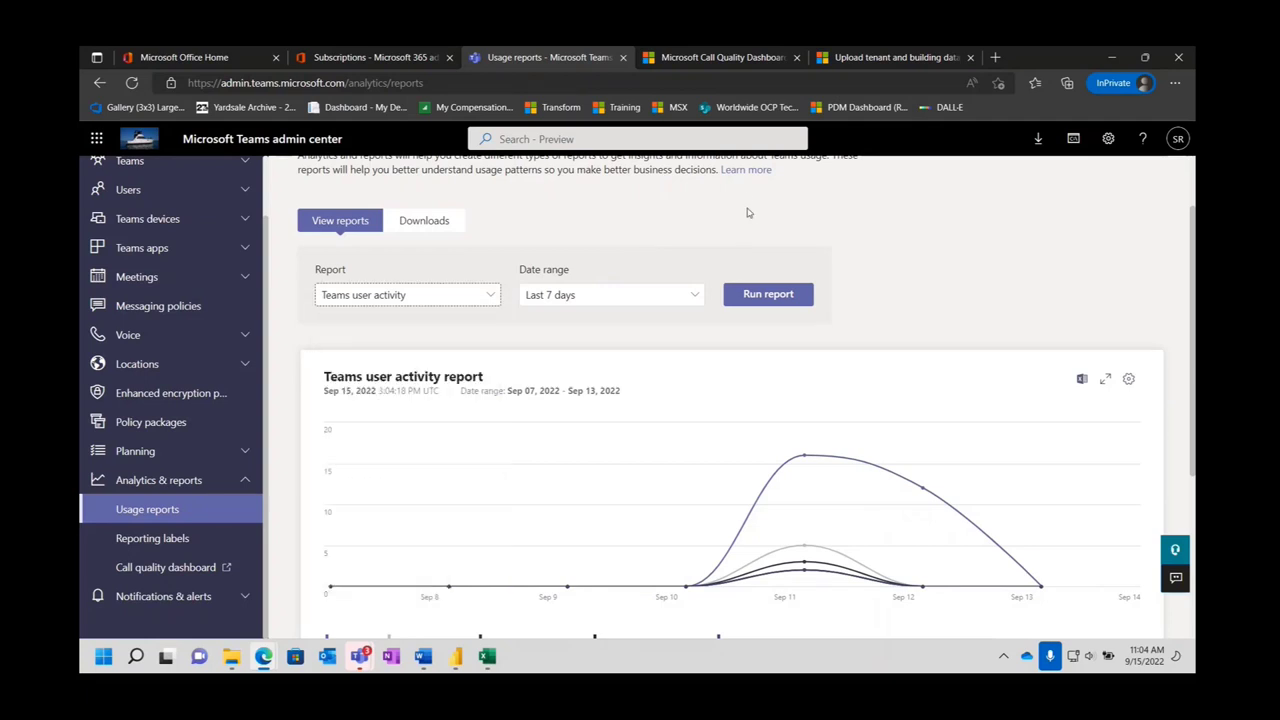
Open the Reporting labels page and read its description of IP subnets and physical locations.
click(168, 538)
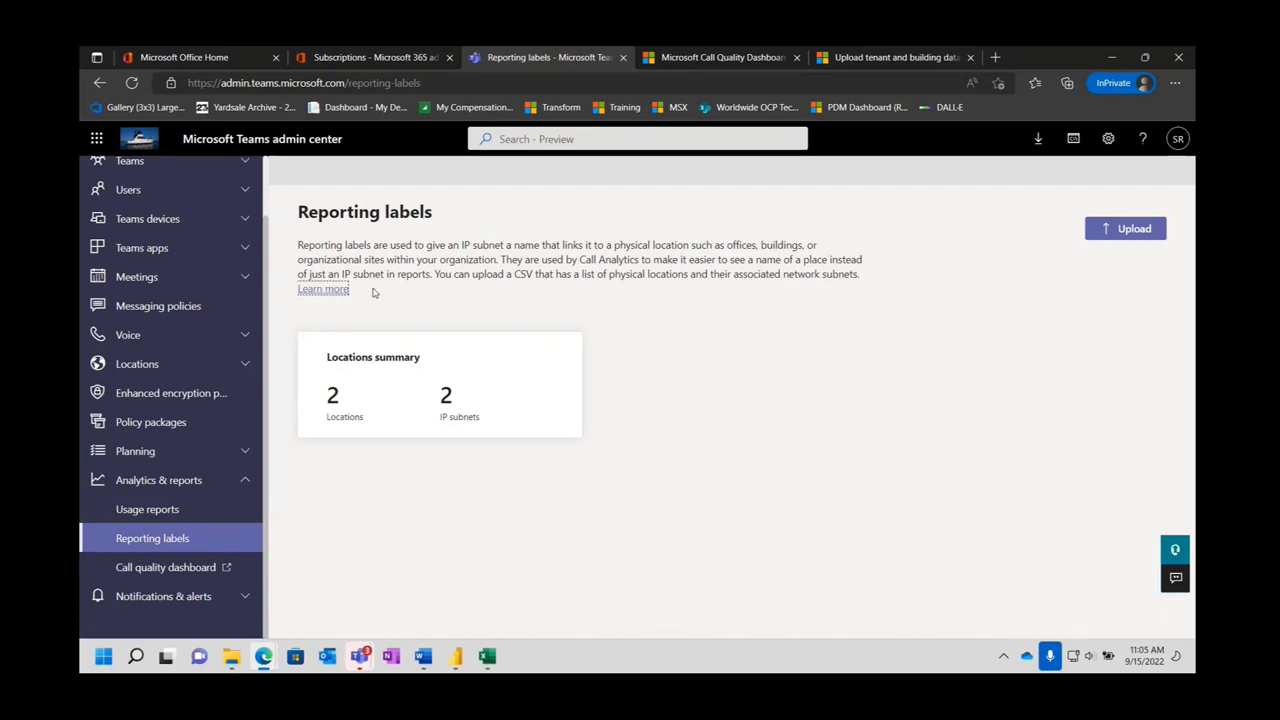
drag(373, 245, 644, 243)
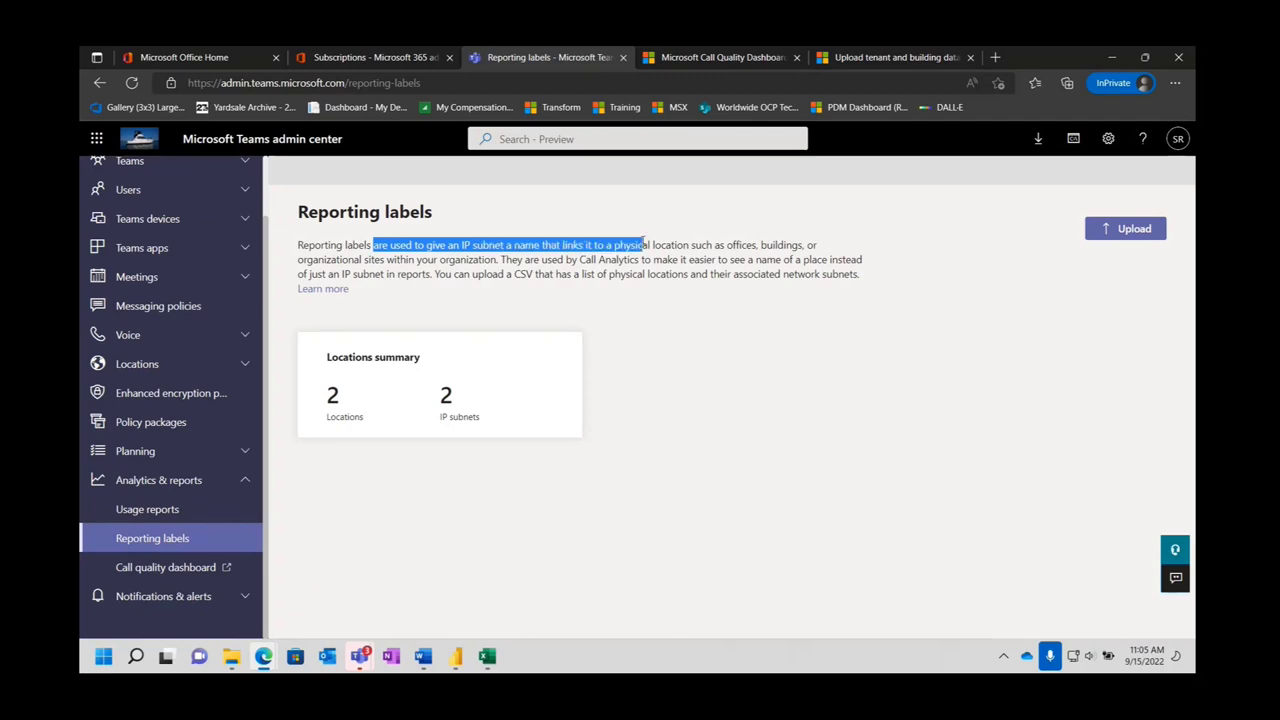
click(673, 351)
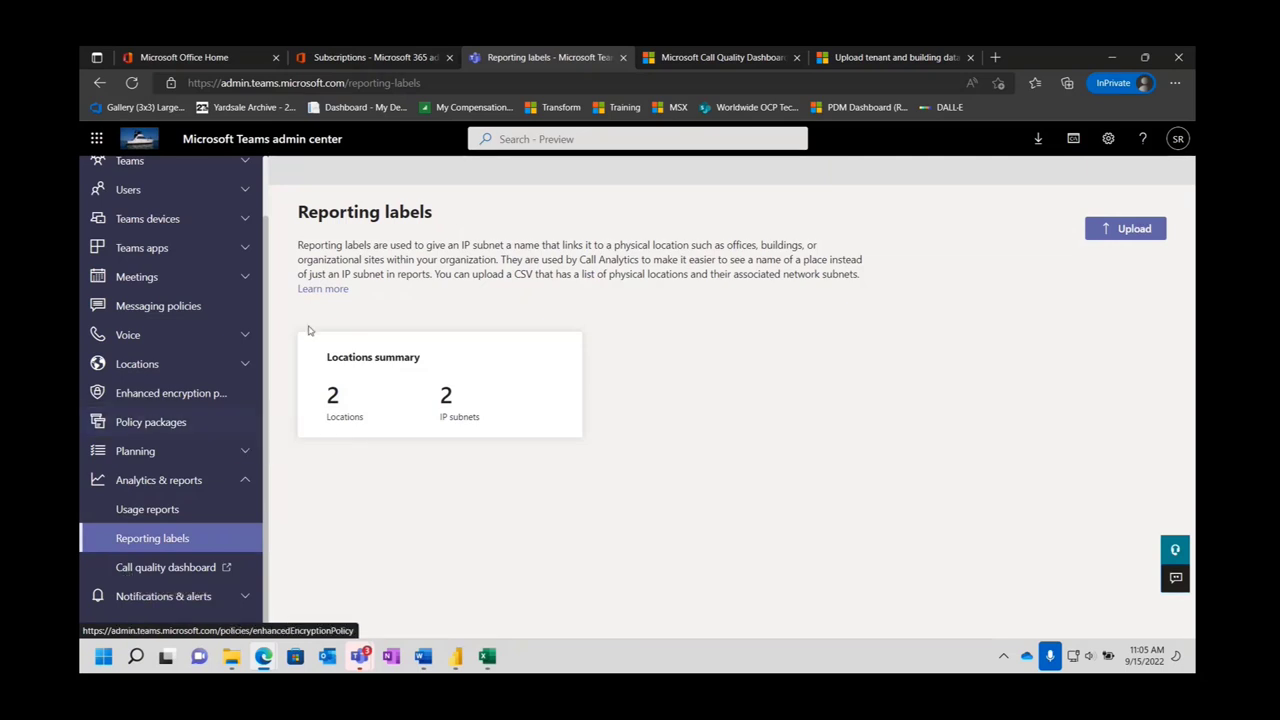
Open the Admin account's profile from the managed users list and review its 7-day quality, activity and general information.
scroll(251, 258, up, 1)
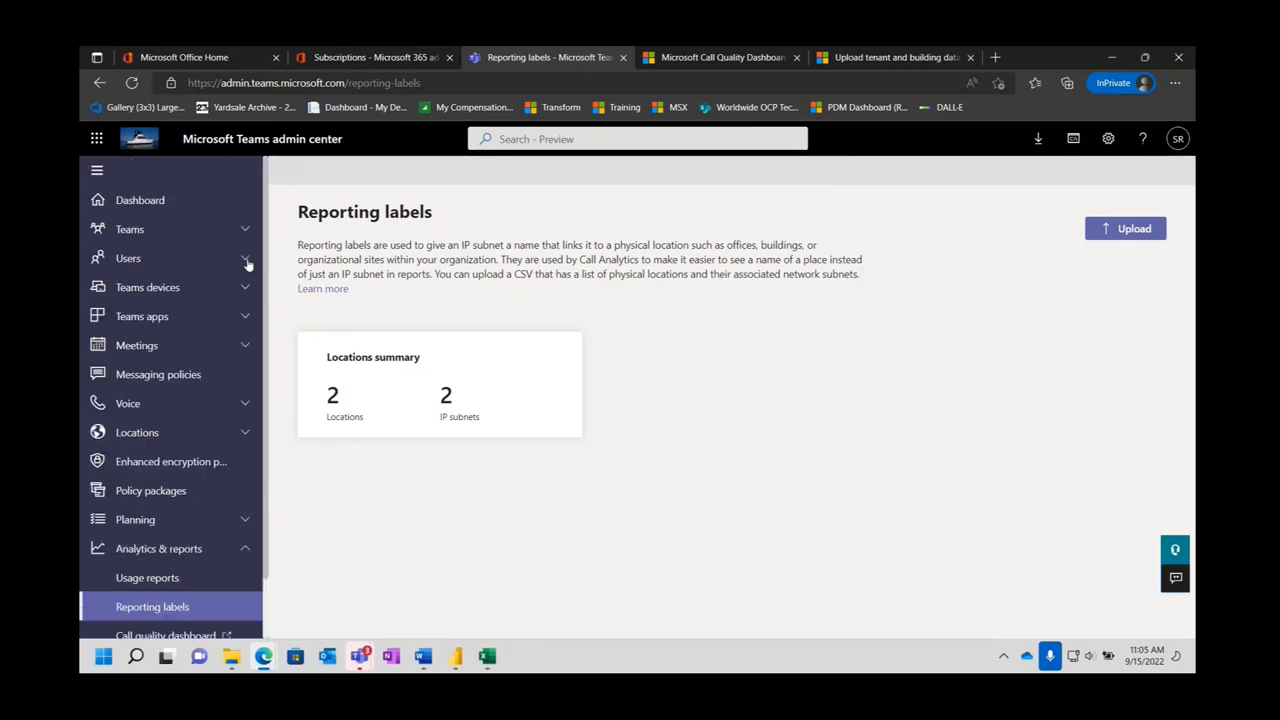
click(245, 260)
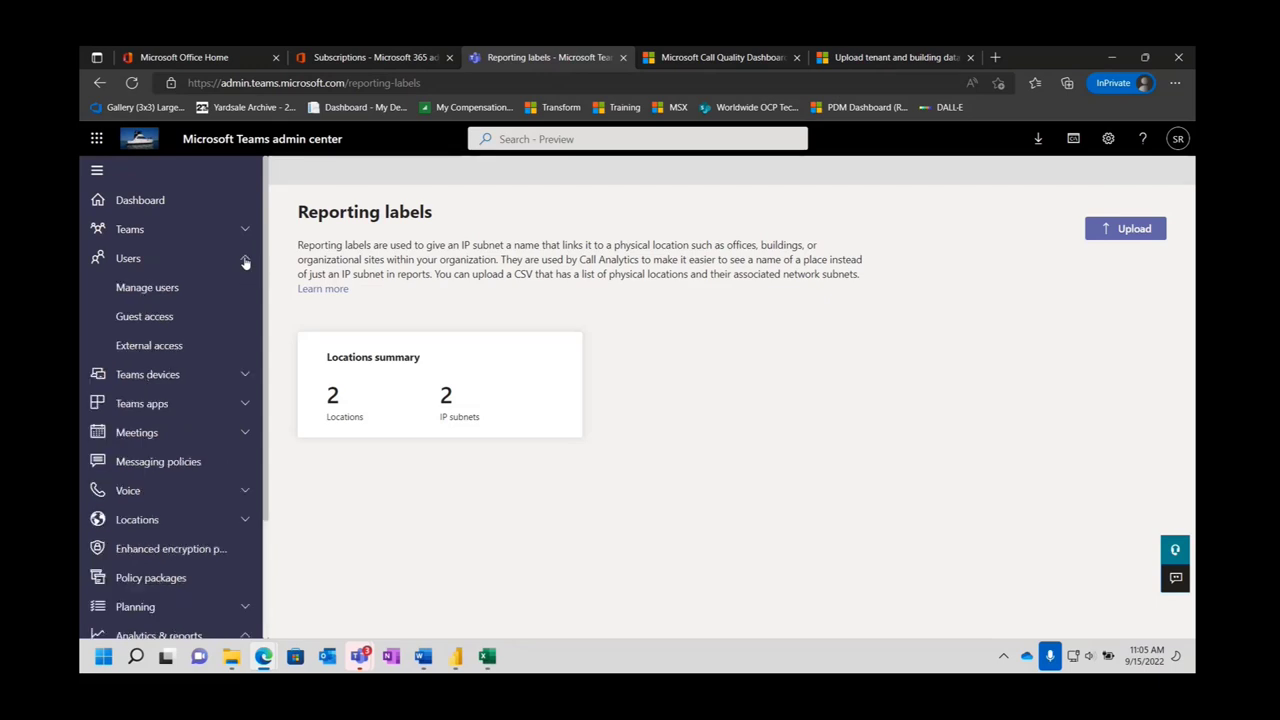
click(165, 290)
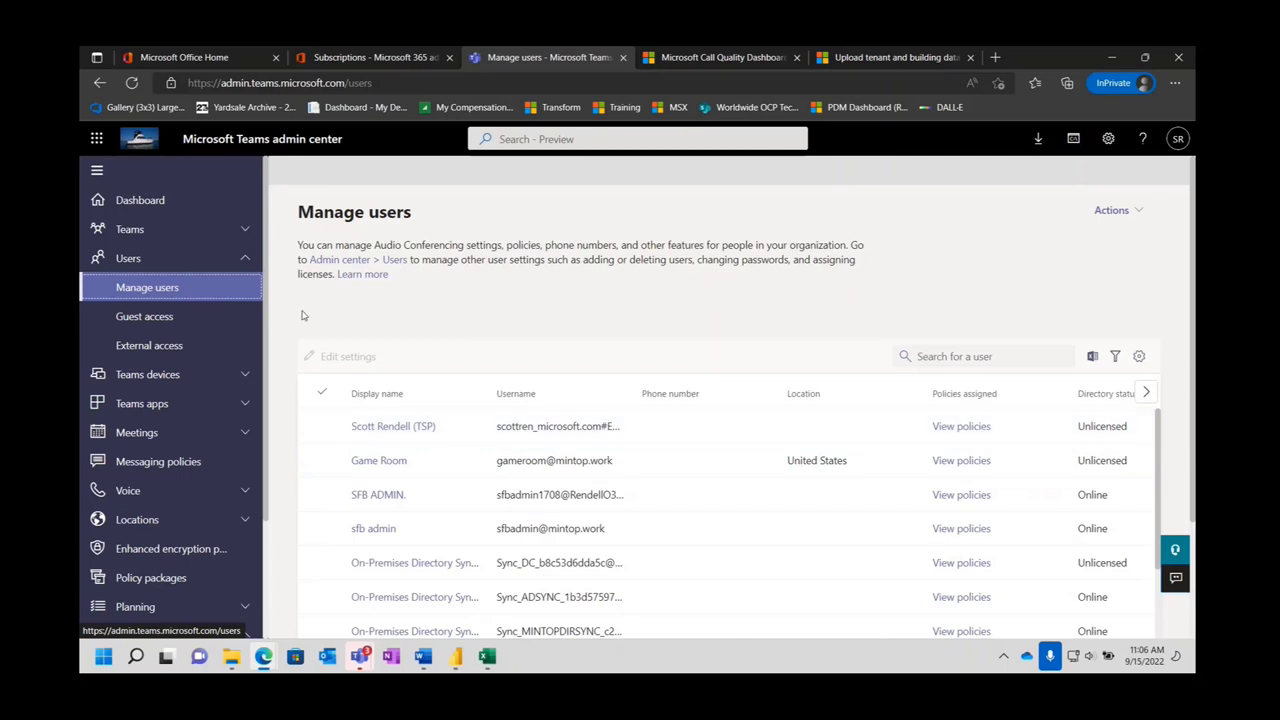
scroll(485, 469, down, 1)
scroll(485, 469, down, 1)
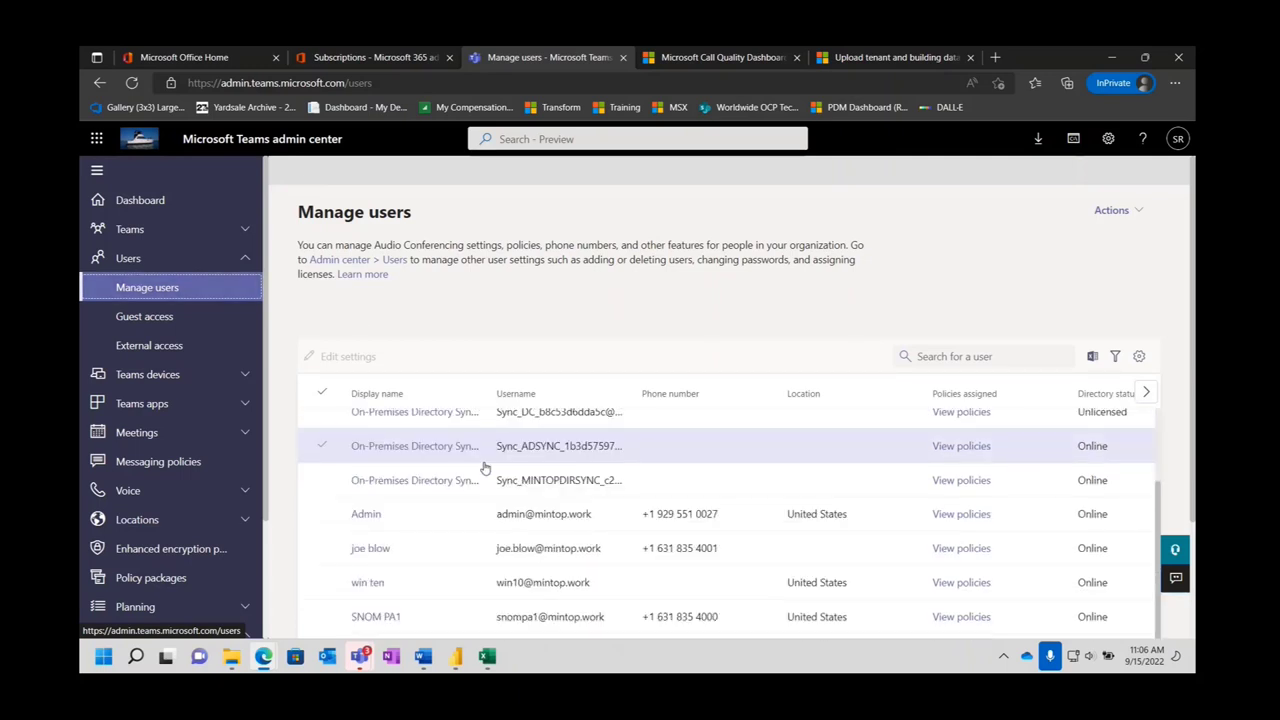
click(366, 518)
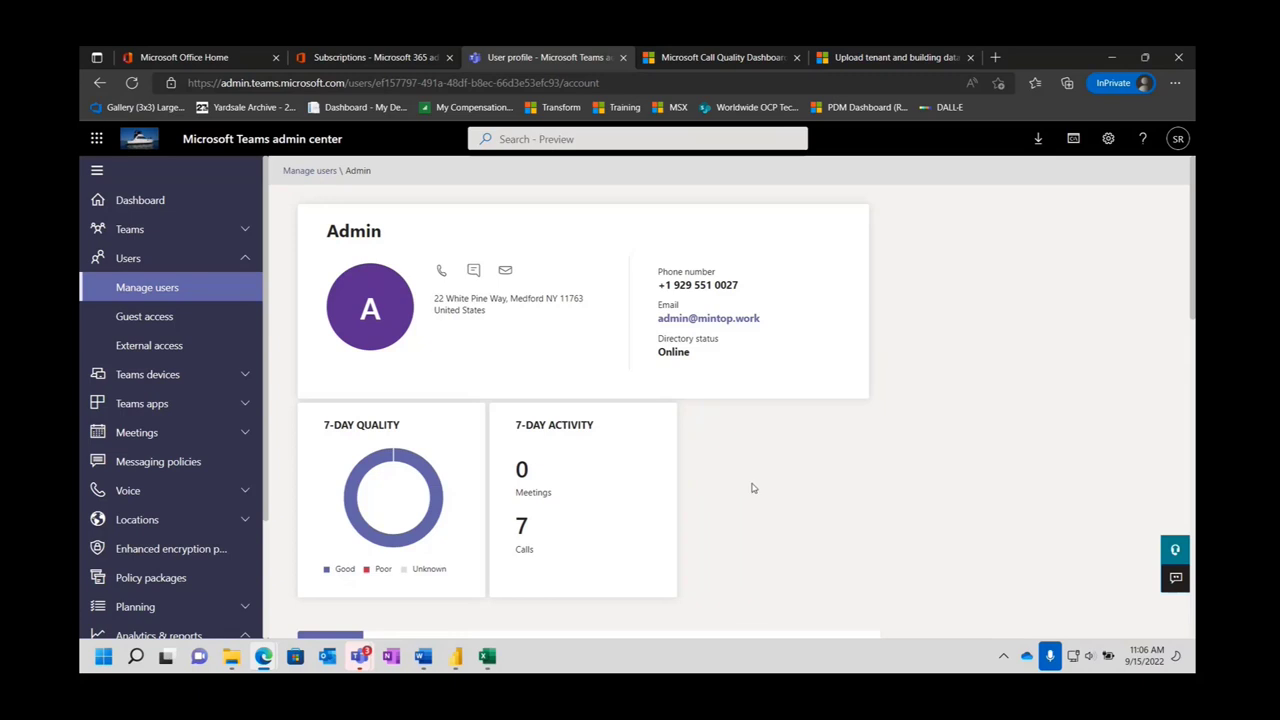
mouse_move(374, 473)
scroll(945, 402, down, 3)
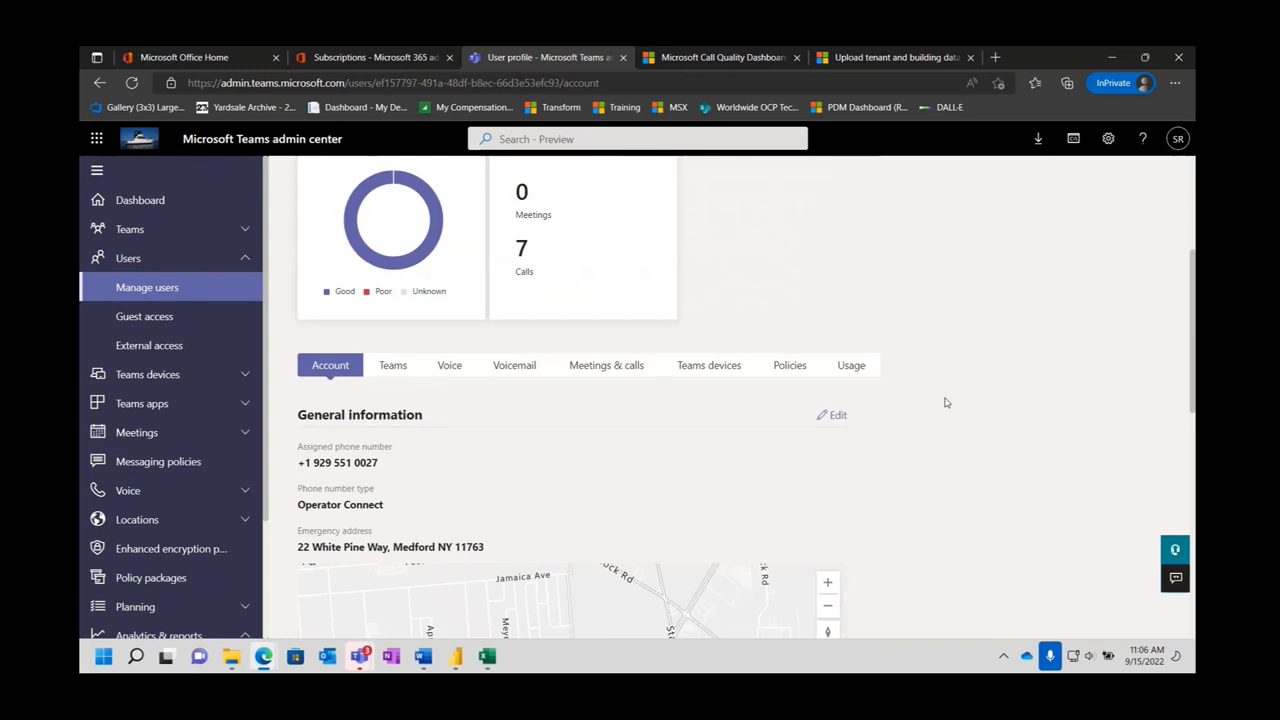
Look at the Admin user's voice settings, then view the past meetings list in the user's meetings and calls history.
scroll(945, 402, down, 1)
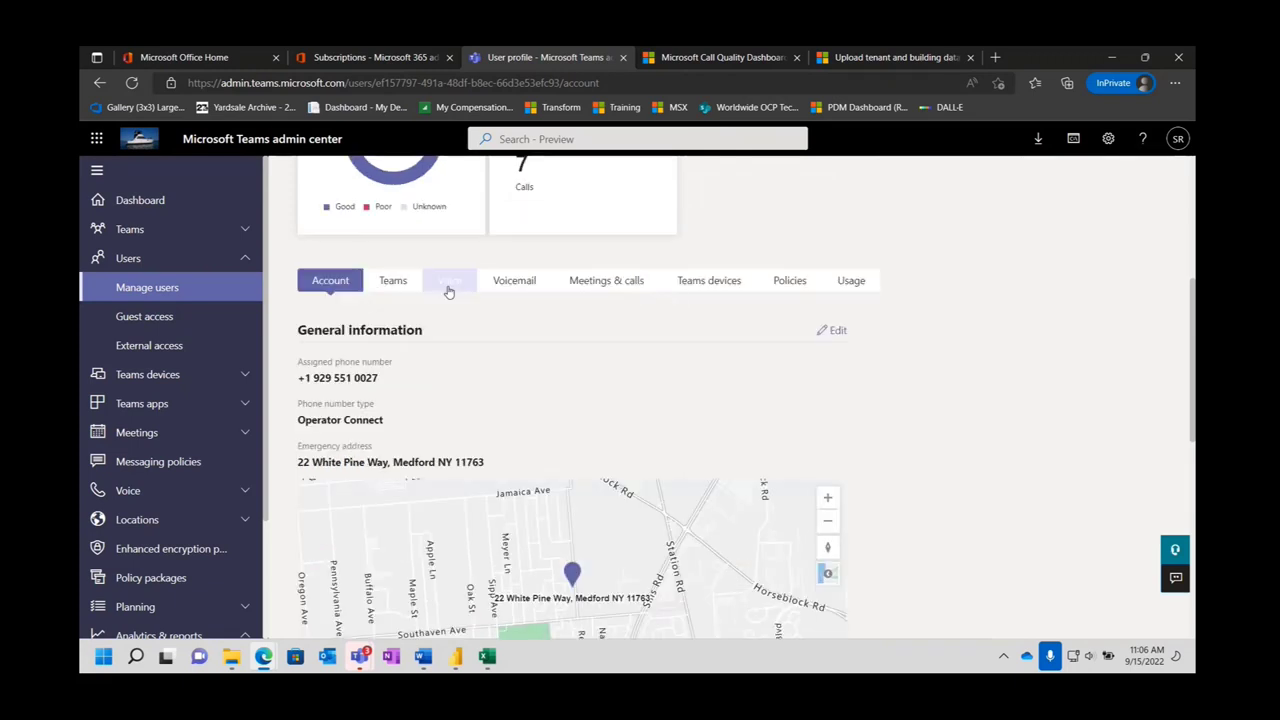
click(609, 283)
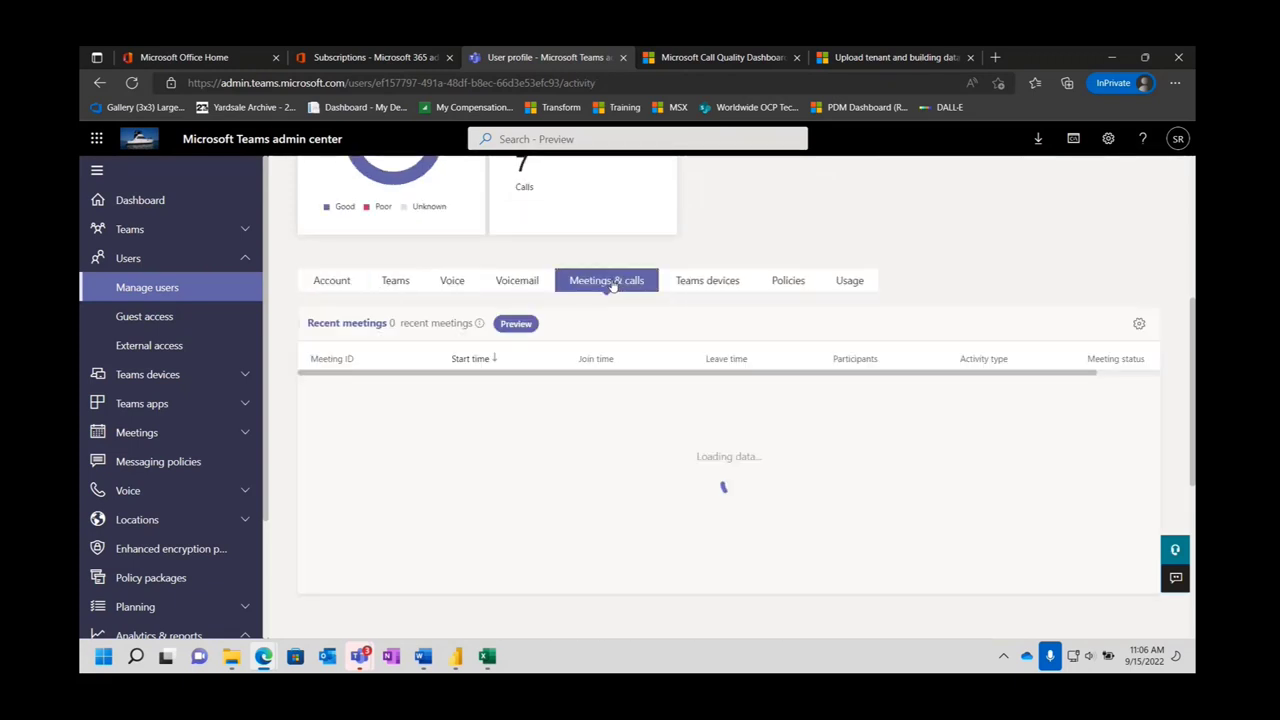
click(451, 283)
click(606, 286)
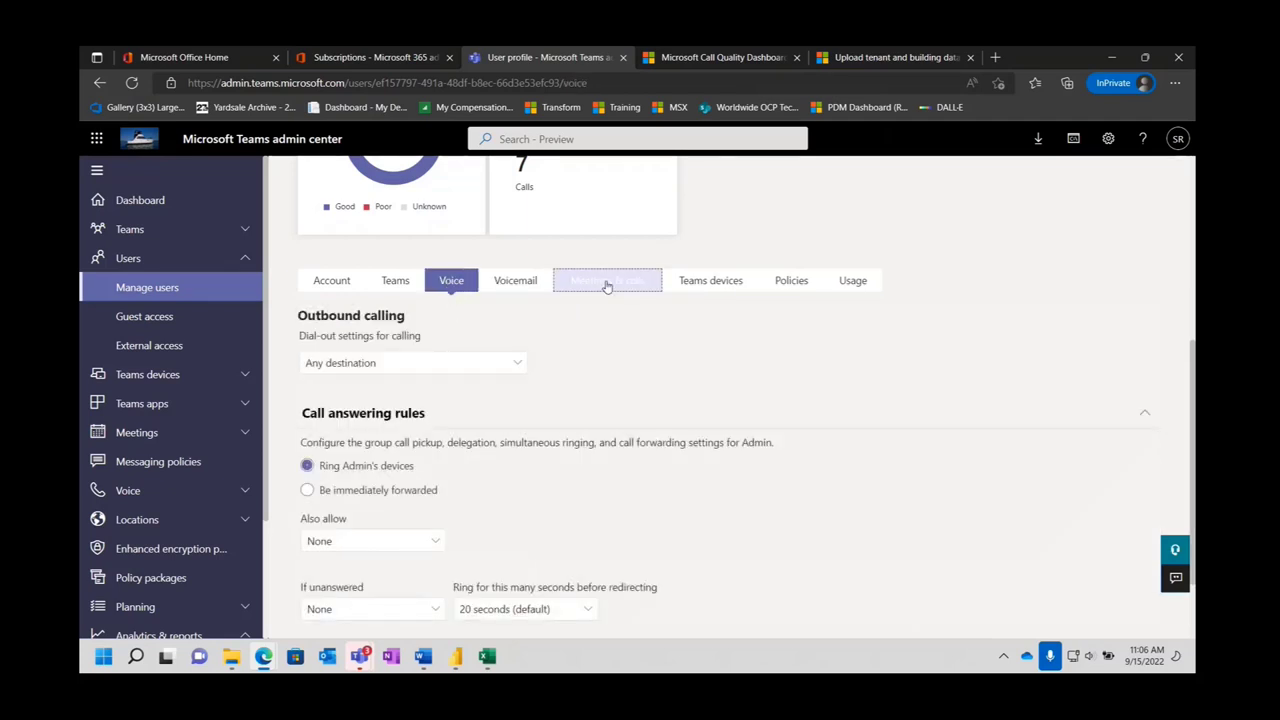
scroll(771, 380, down, 10)
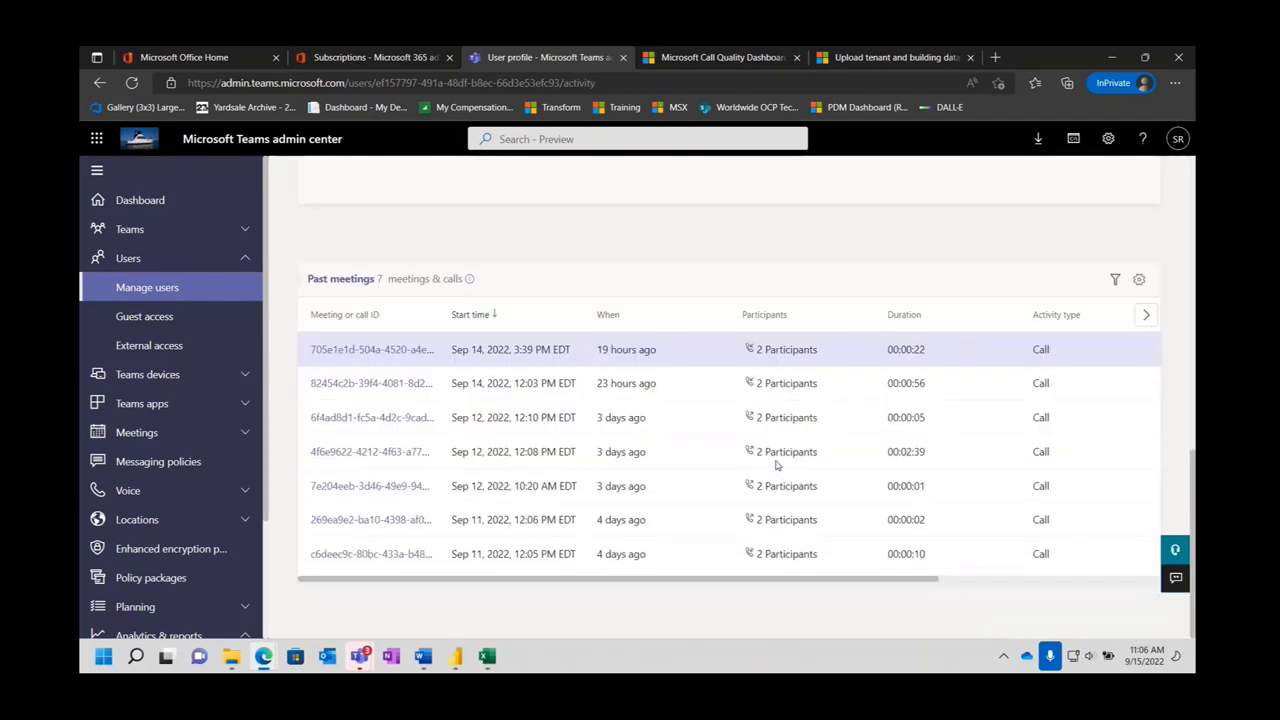
scroll(775, 465, up, 3)
scroll(775, 465, down, 3)
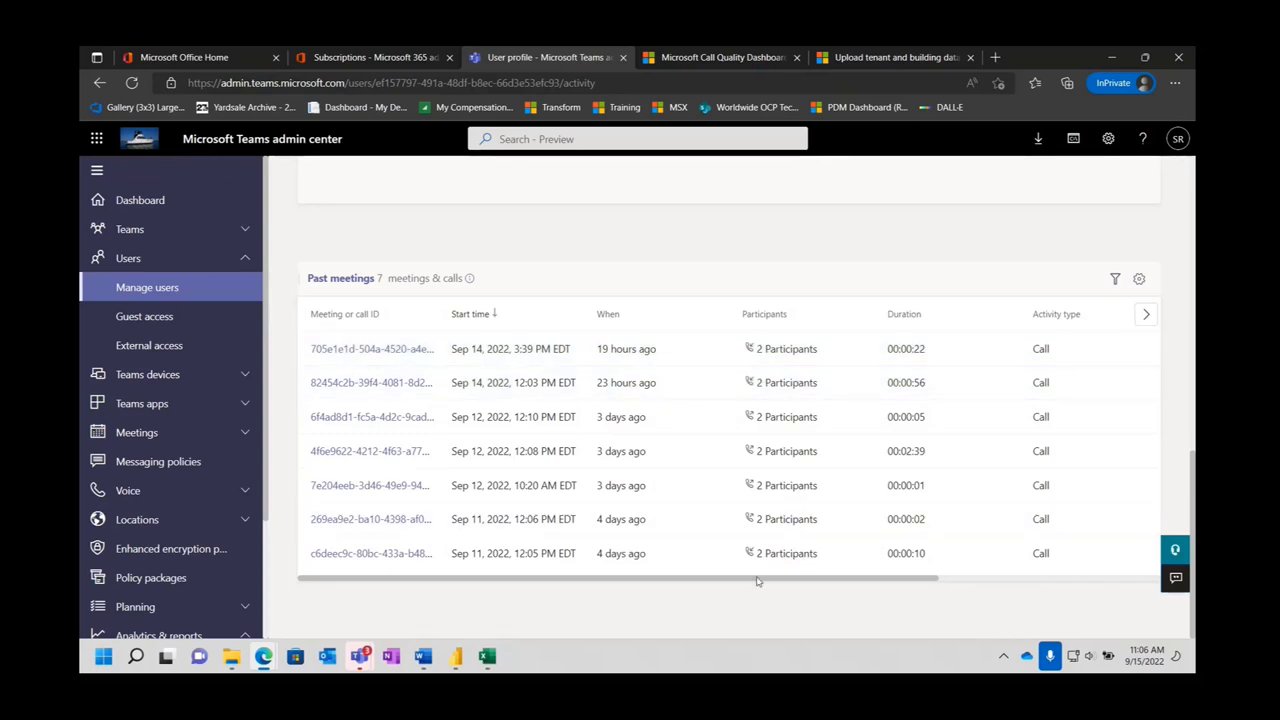
Check the activity type, client and audio quality columns of the past meetings list, then return to its first columns.
drag(757, 580, 974, 582)
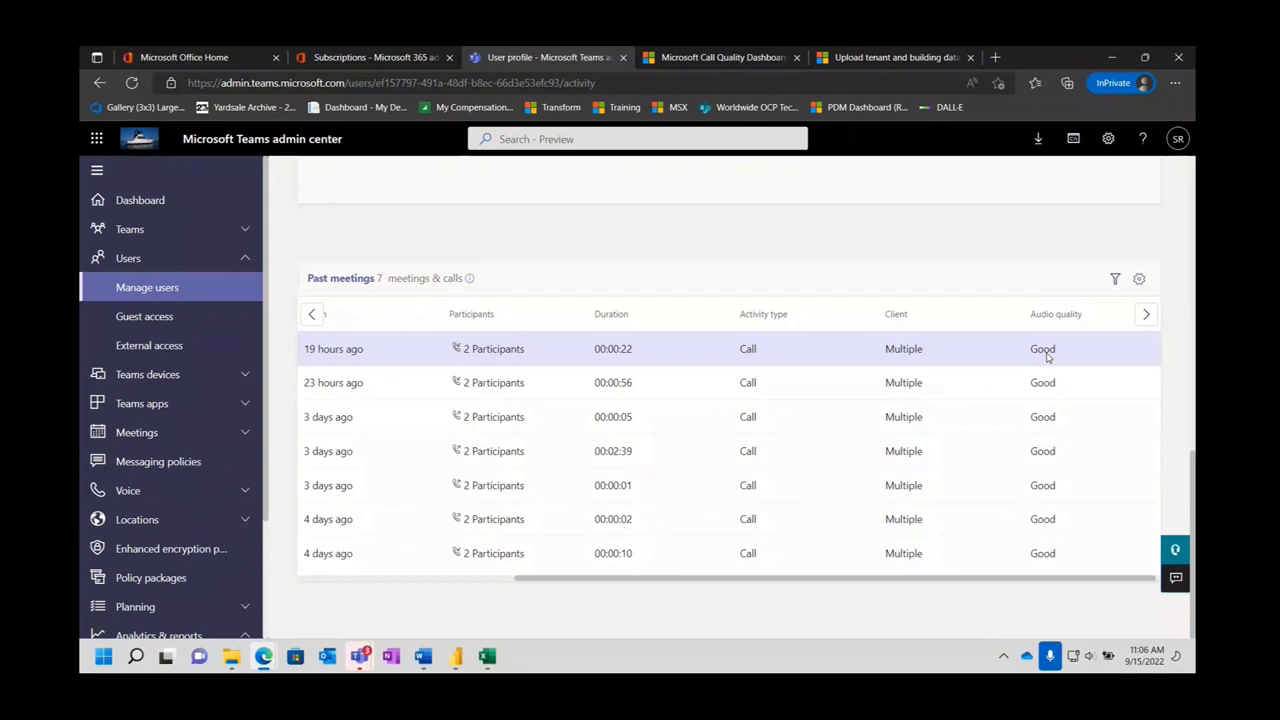
scroll(1031, 418, up, 3)
scroll(1031, 418, down, 3)
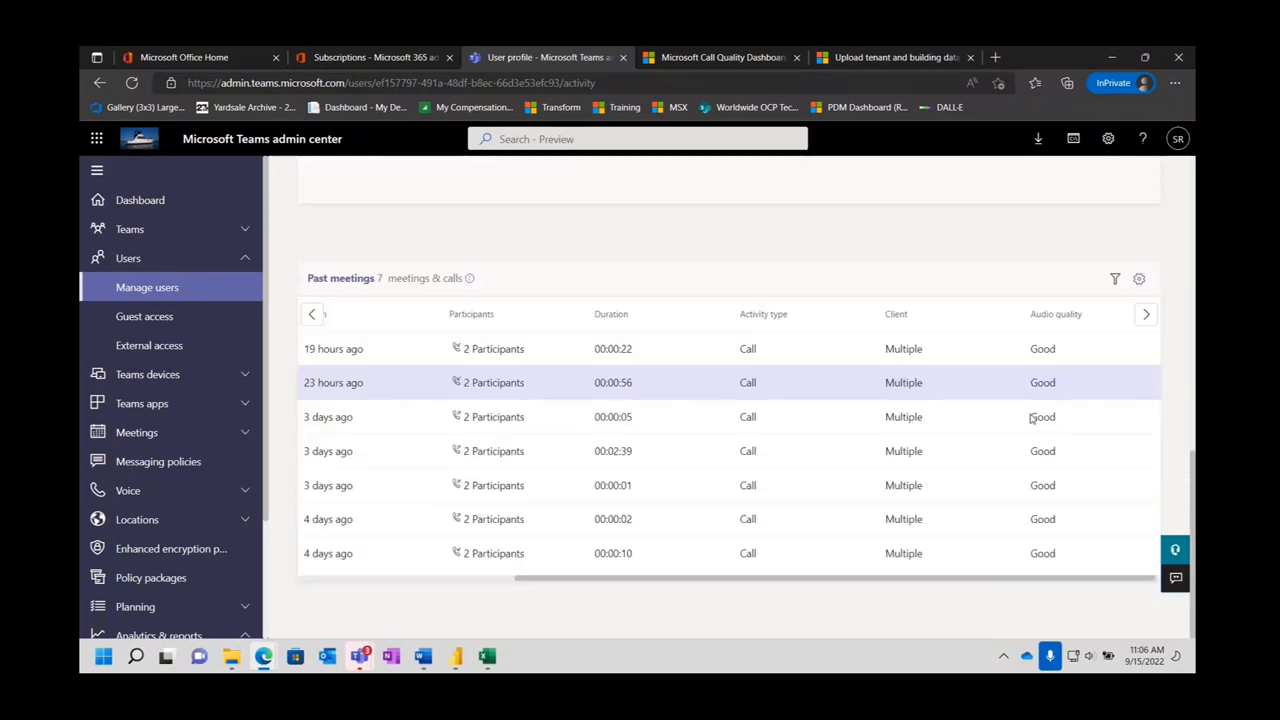
drag(824, 582, 516, 590)
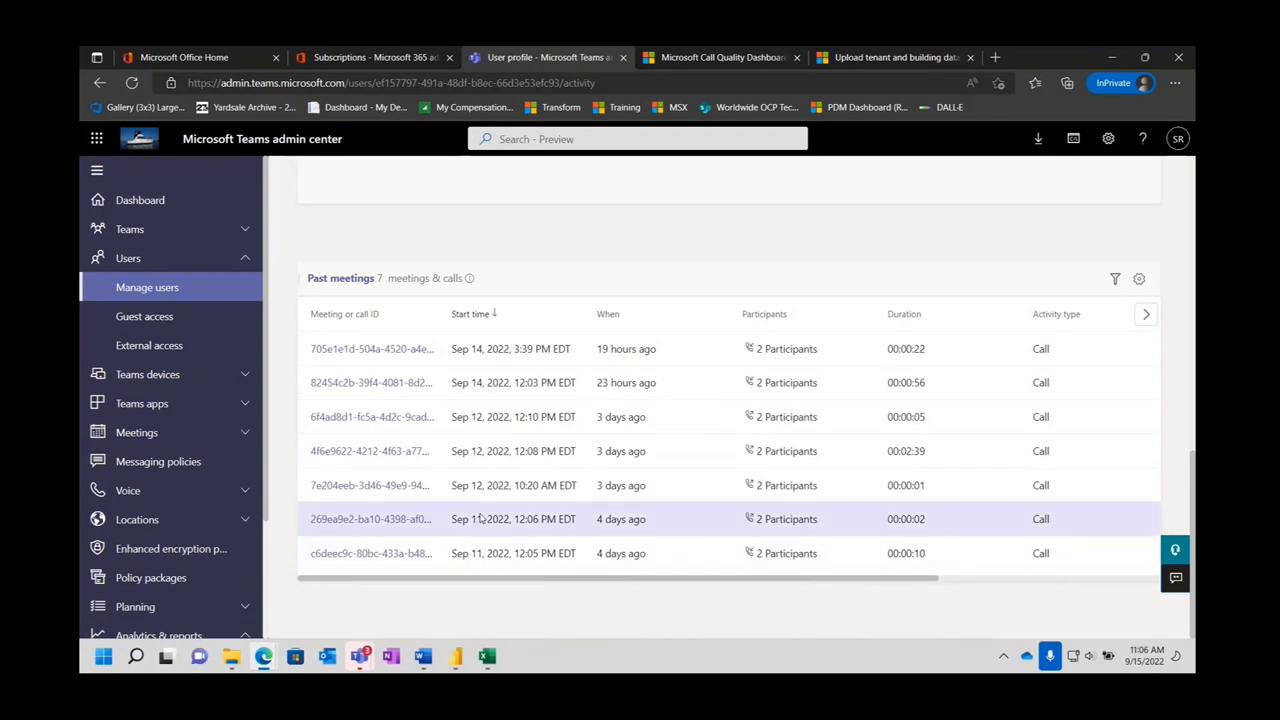
Open the Sep 12, 2022, 12:08 PM call session and view its advanced and debug data.
click(388, 456)
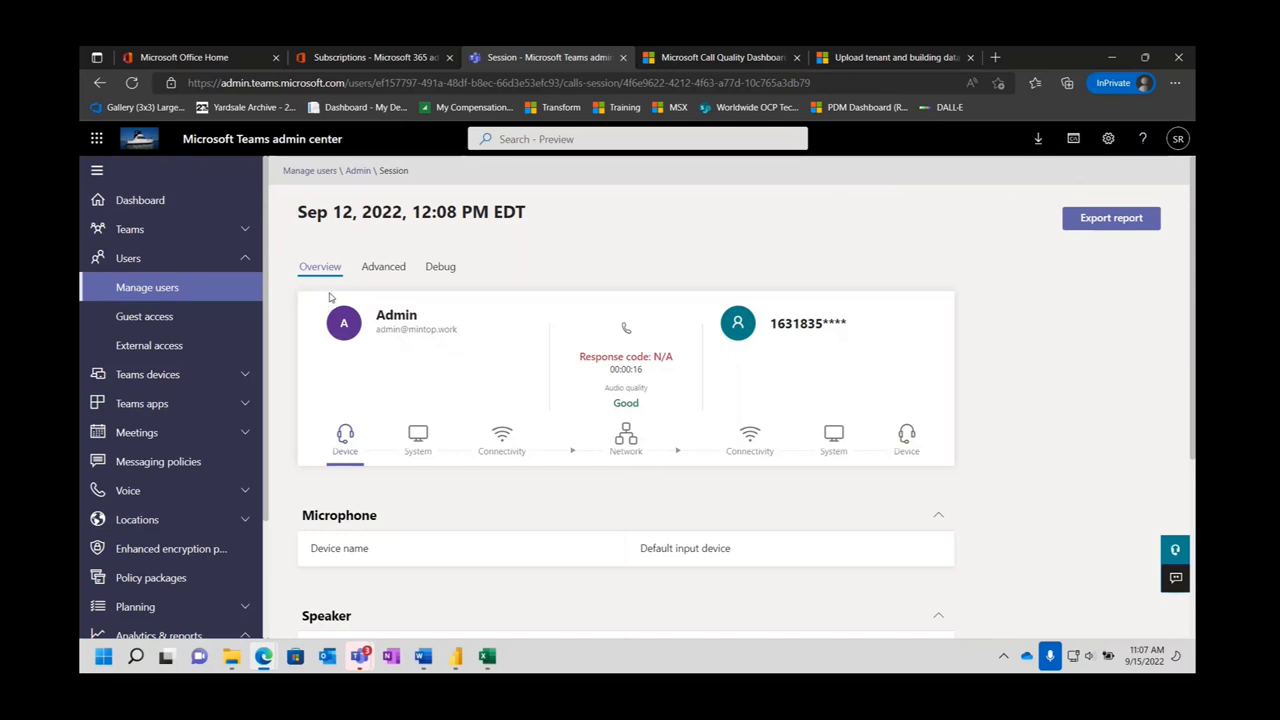
click(381, 272)
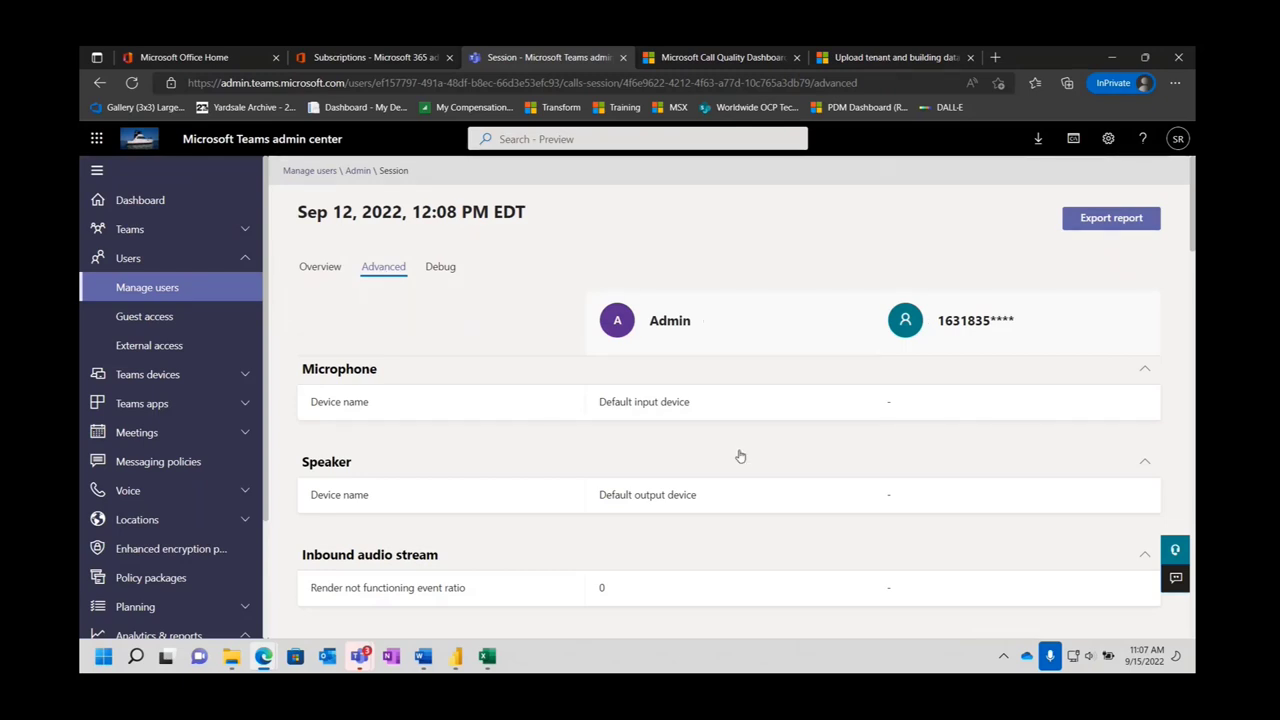
click(440, 268)
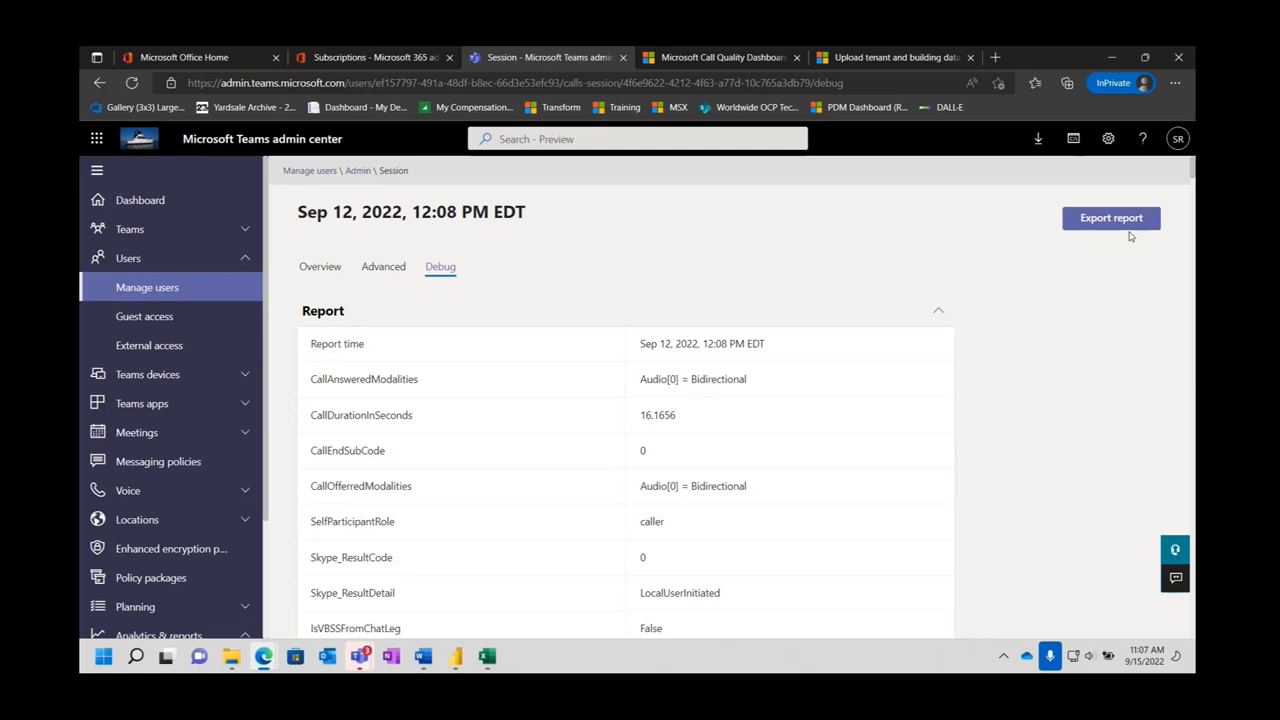
Return to the session overview and examine the network stream's round-trip time, degradation, jitter and packet loss from Admin to the other party.
click(334, 270)
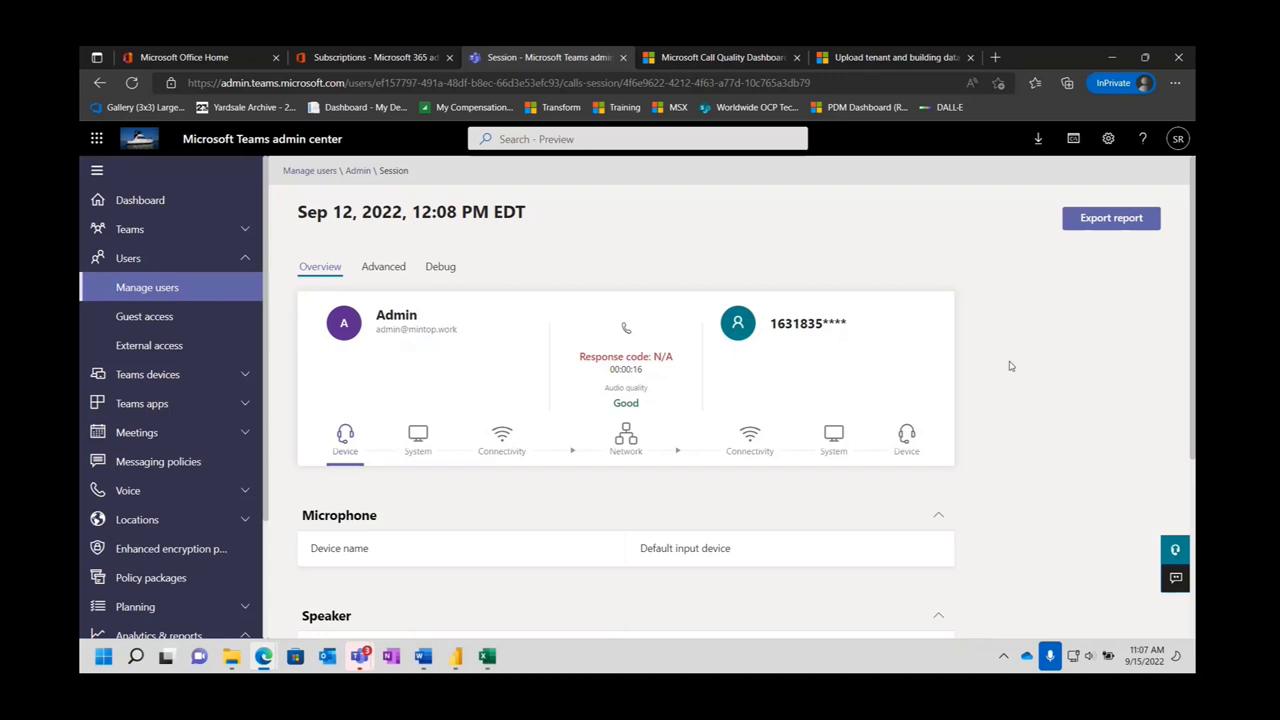
click(625, 440)
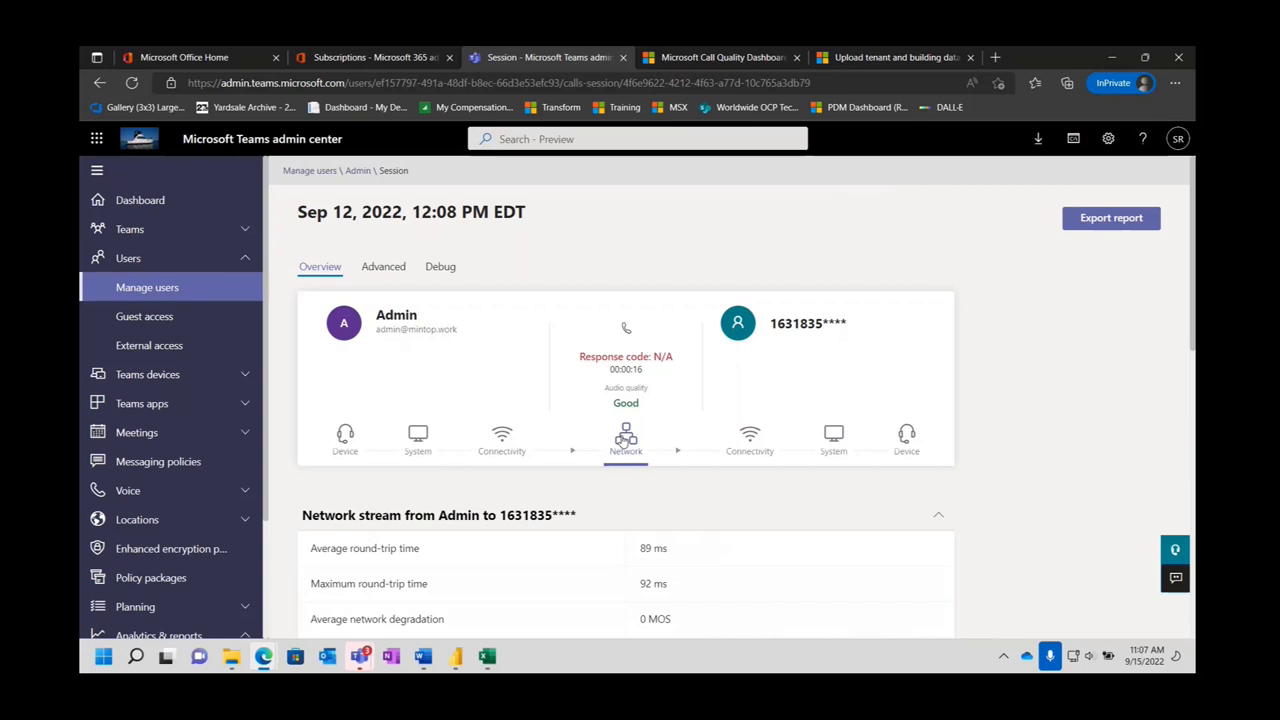
scroll(1060, 410, down, 1)
scroll(1068, 408, down, 3)
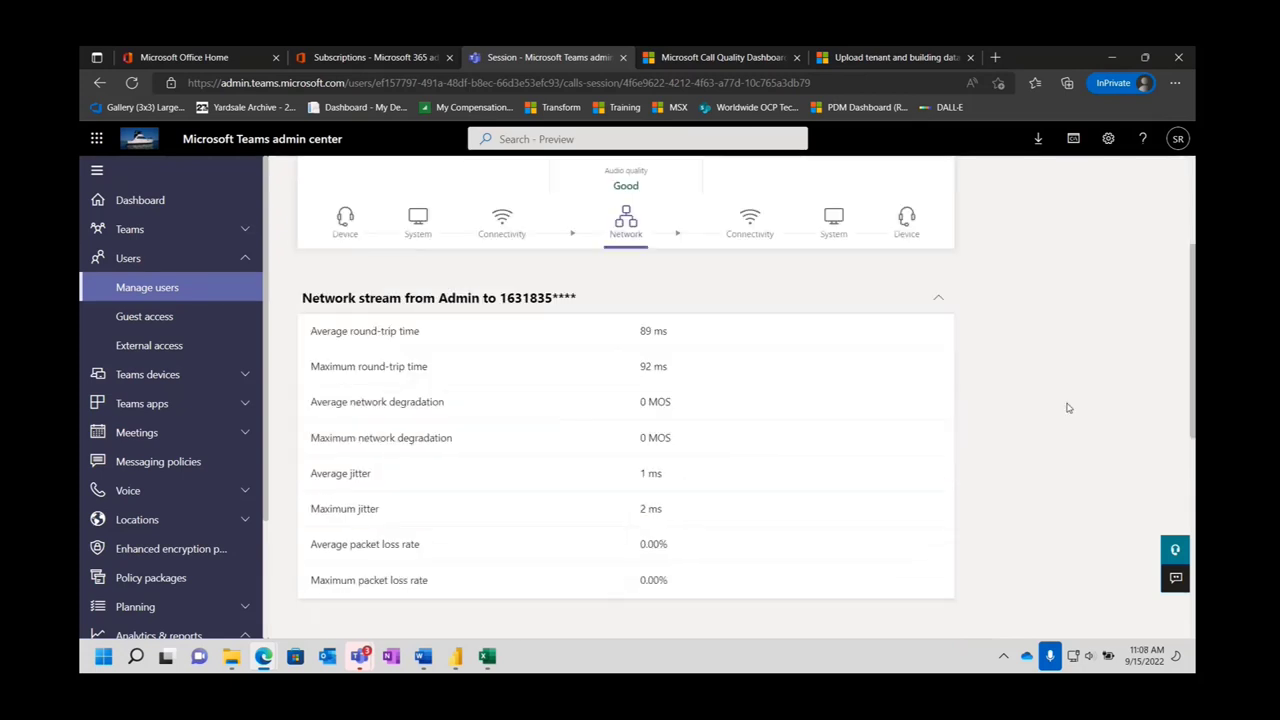
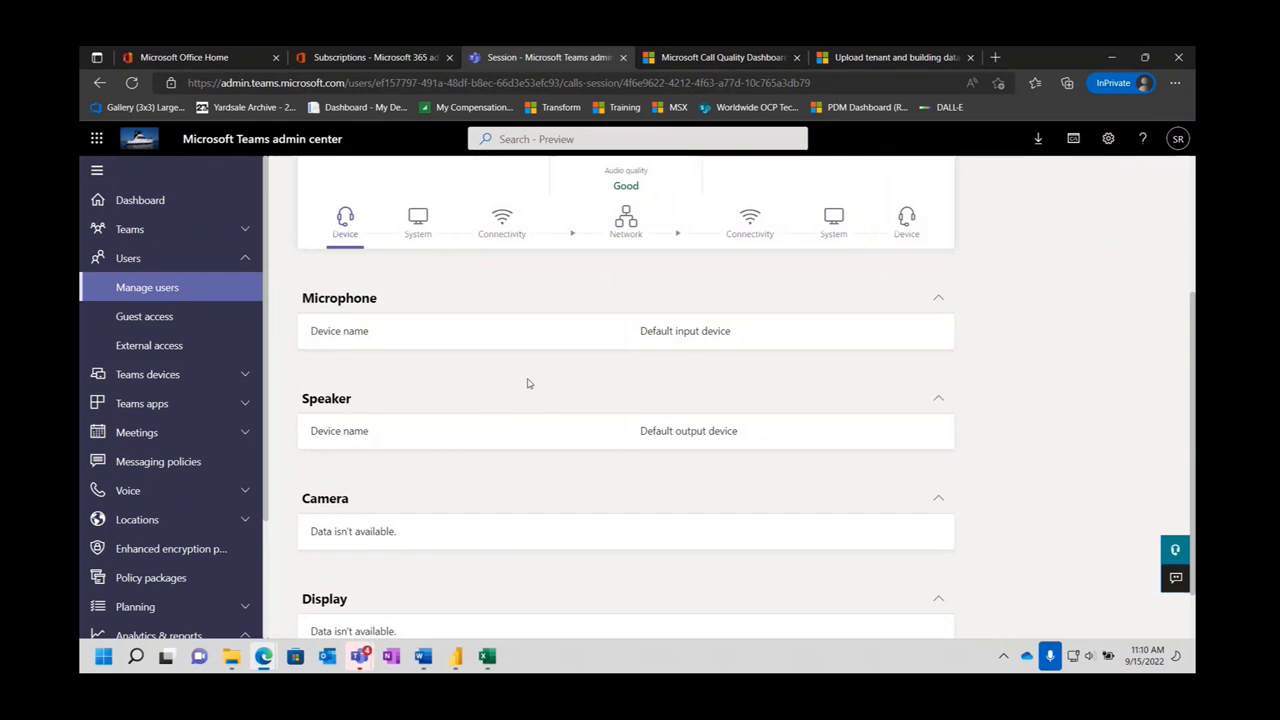
scroll(526, 381, down, 1)
scroll(528, 383, up, 3)
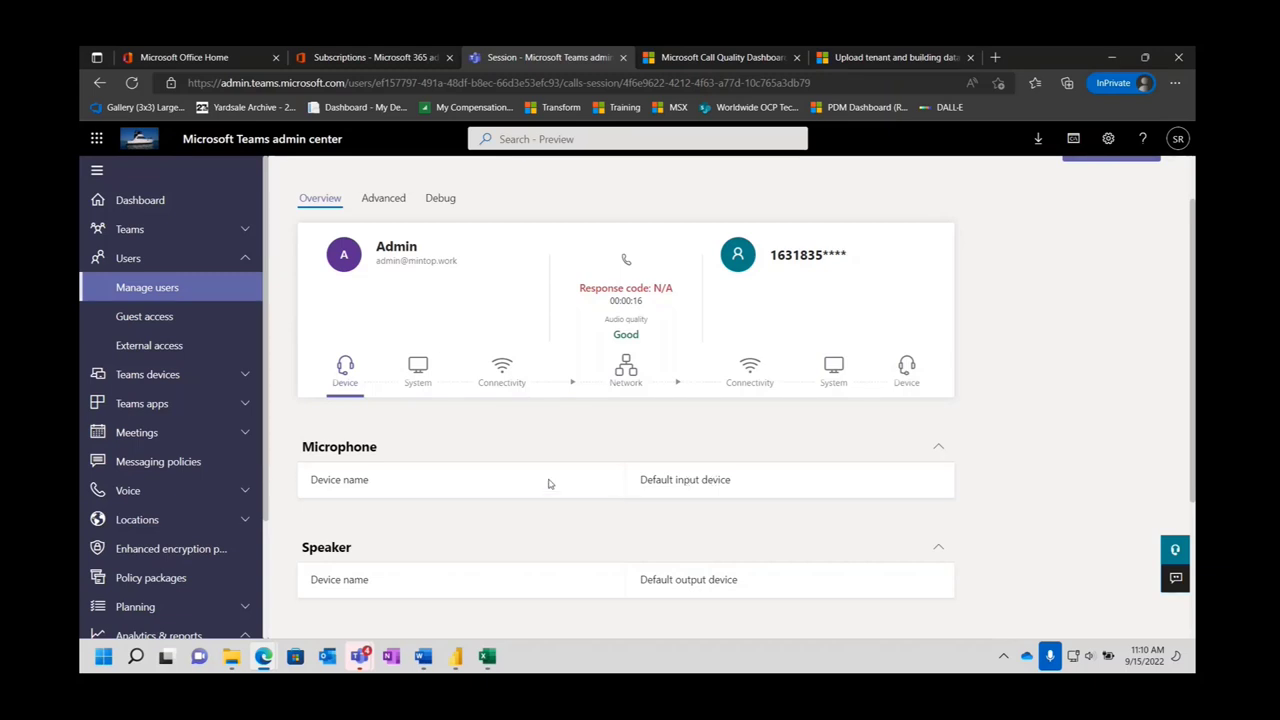
click(420, 372)
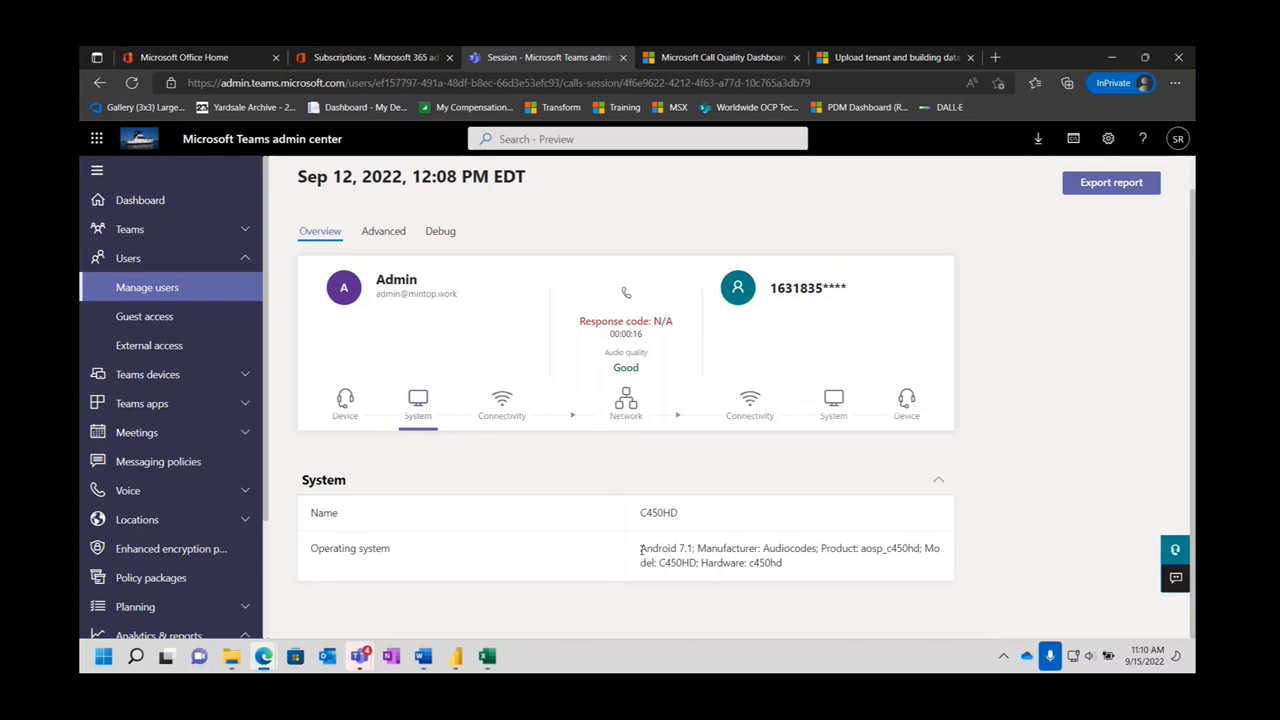
drag(641, 548, 821, 569)
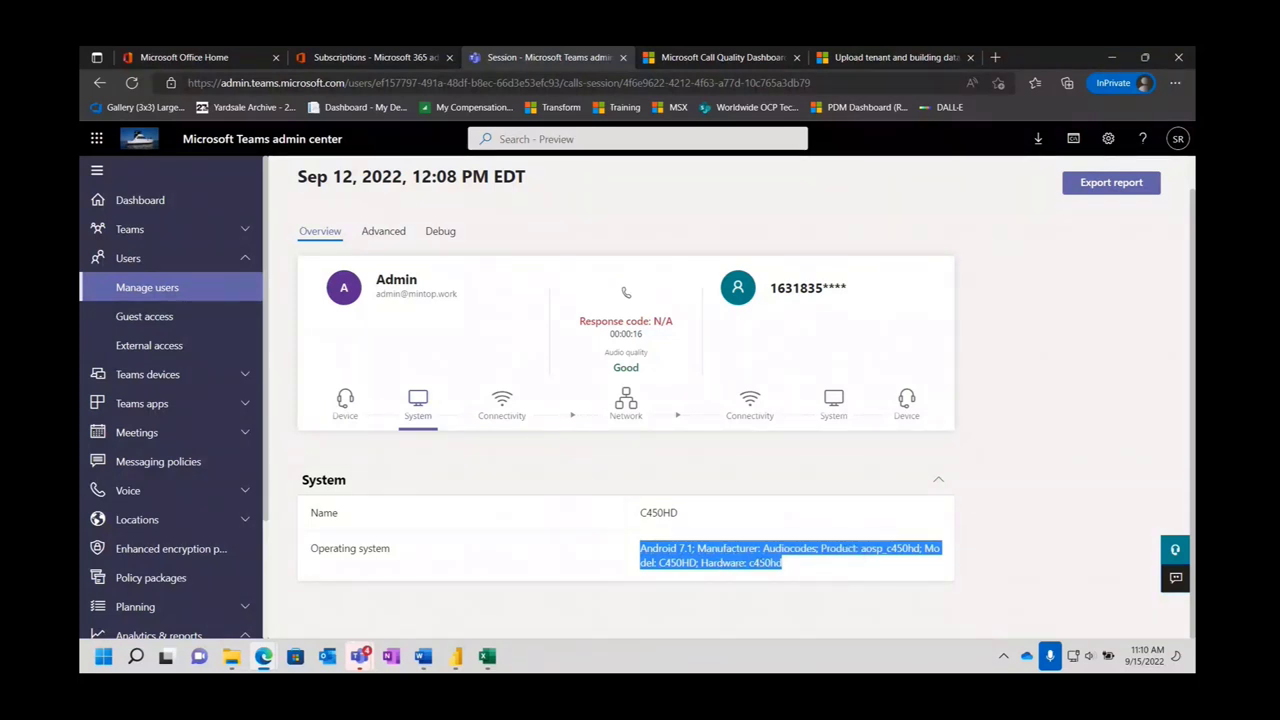
click(768, 480)
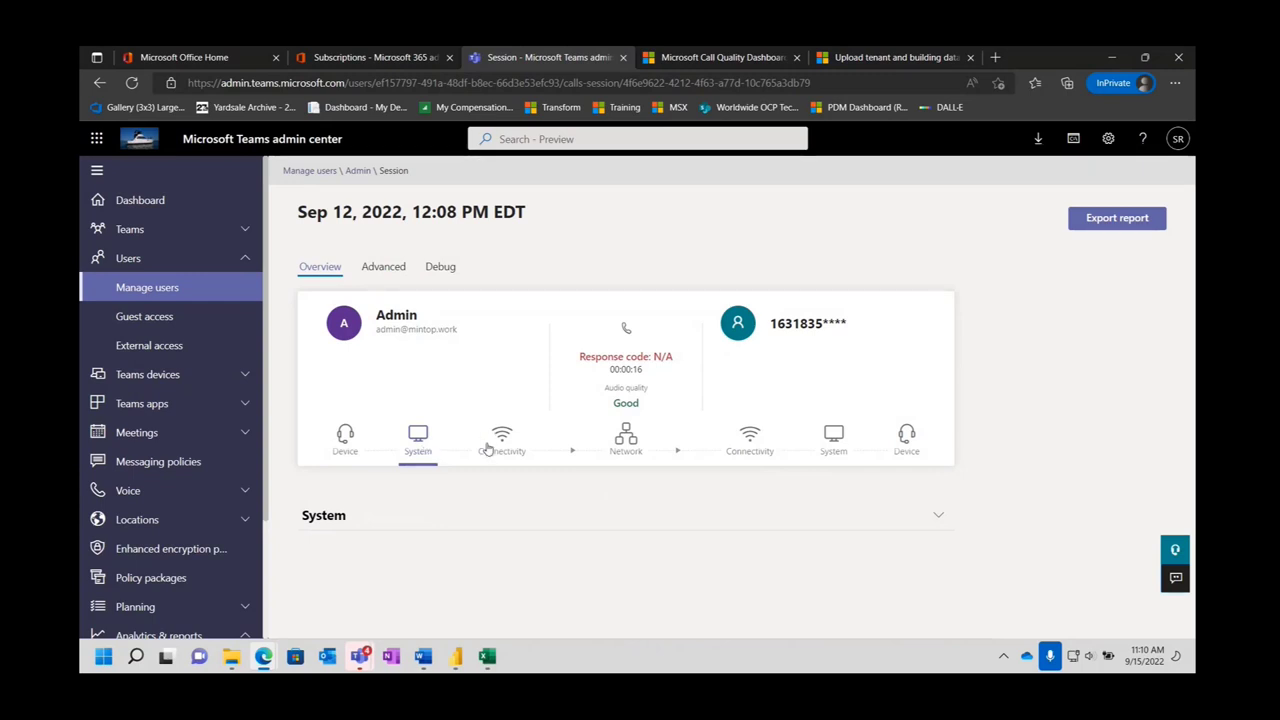
click(940, 516)
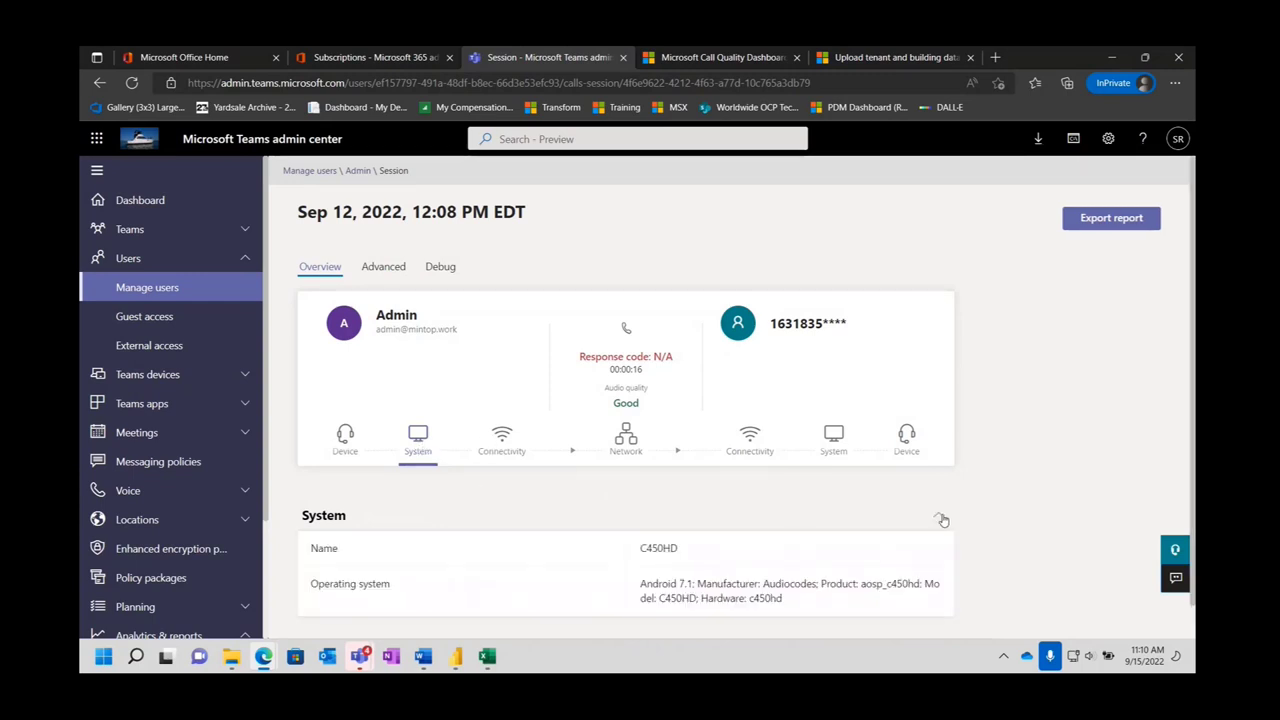
scroll(963, 500, down, 1)
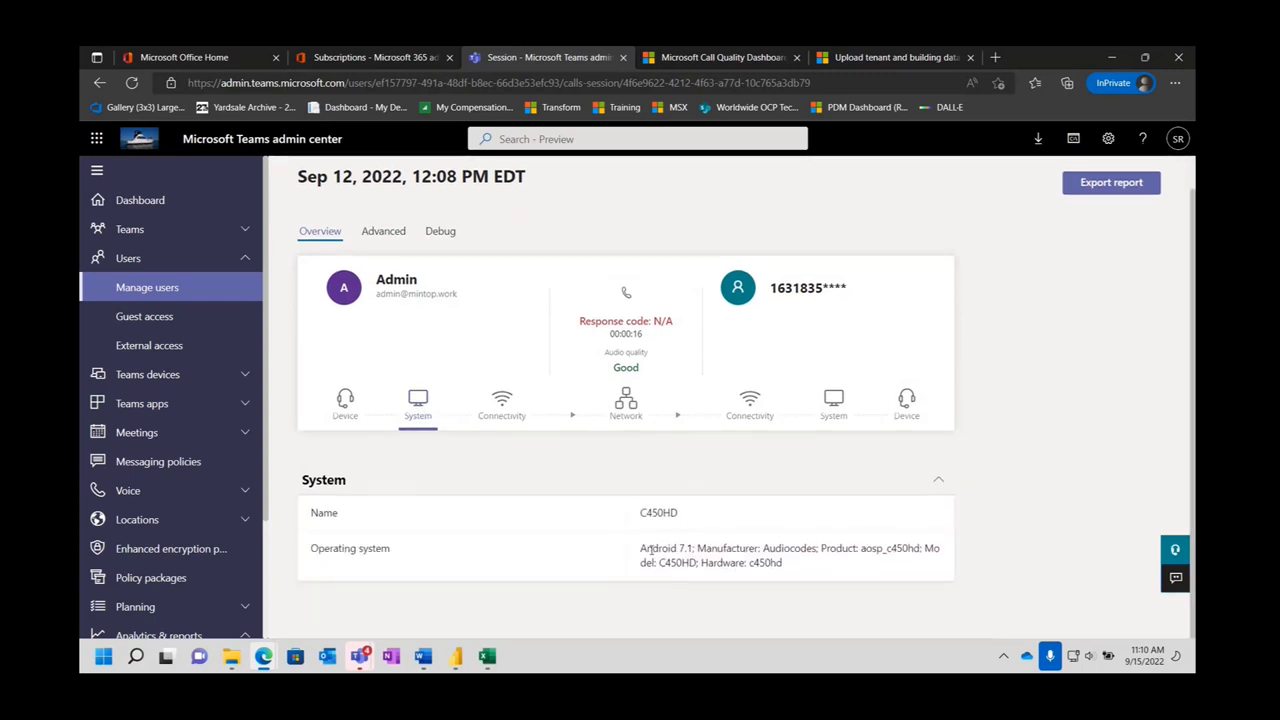
drag(762, 548, 784, 568)
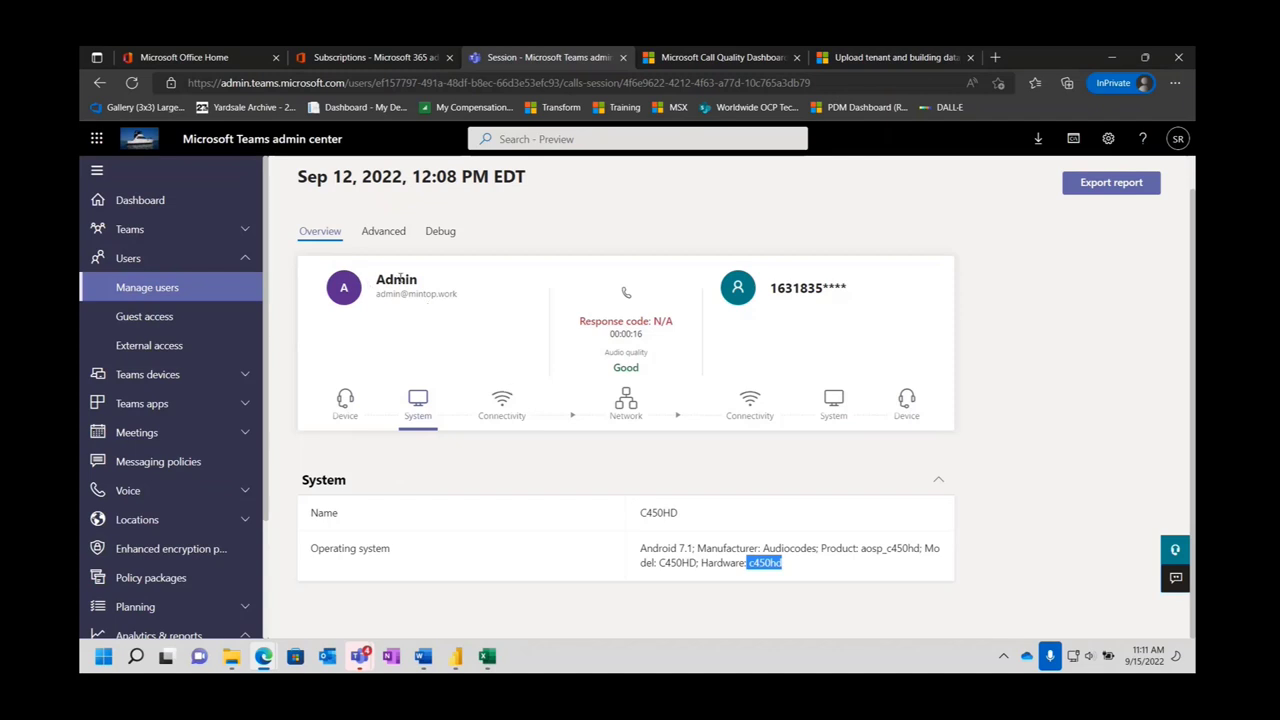
Check Admin's network connection type and review the call's network stream metrics again.
click(501, 410)
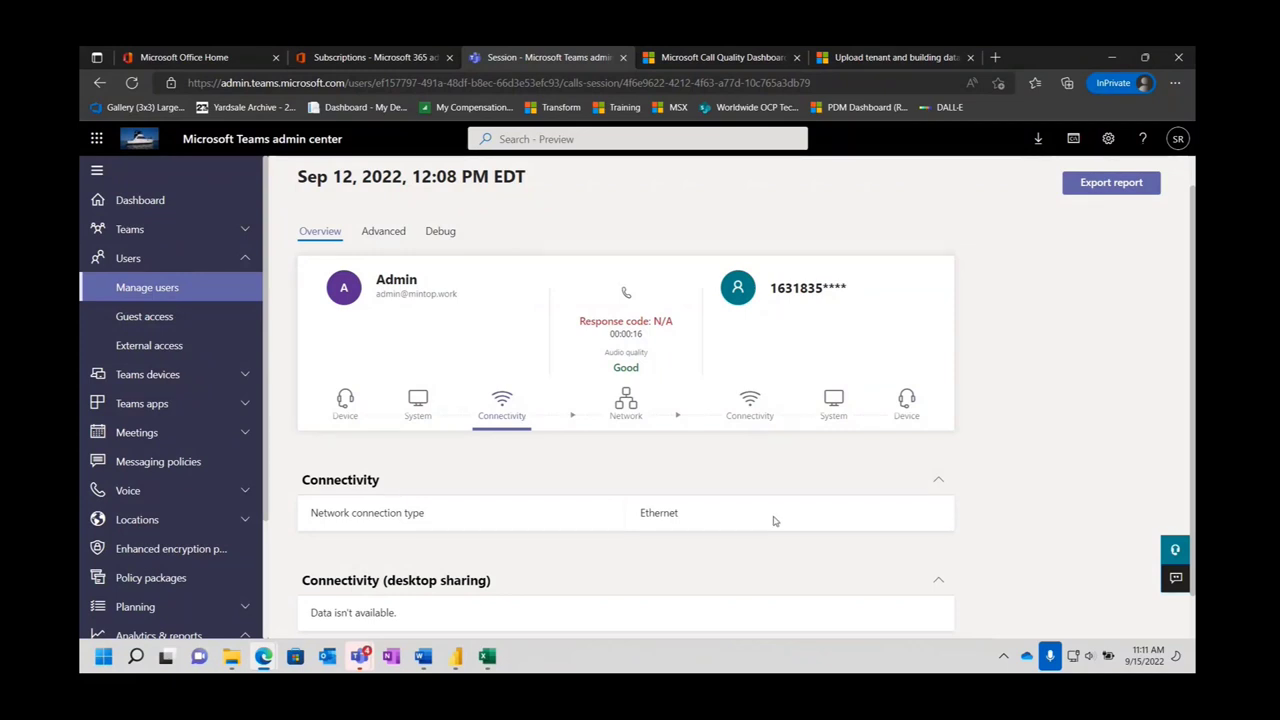
scroll(994, 490, down, 1)
scroll(992, 485, up, 2)
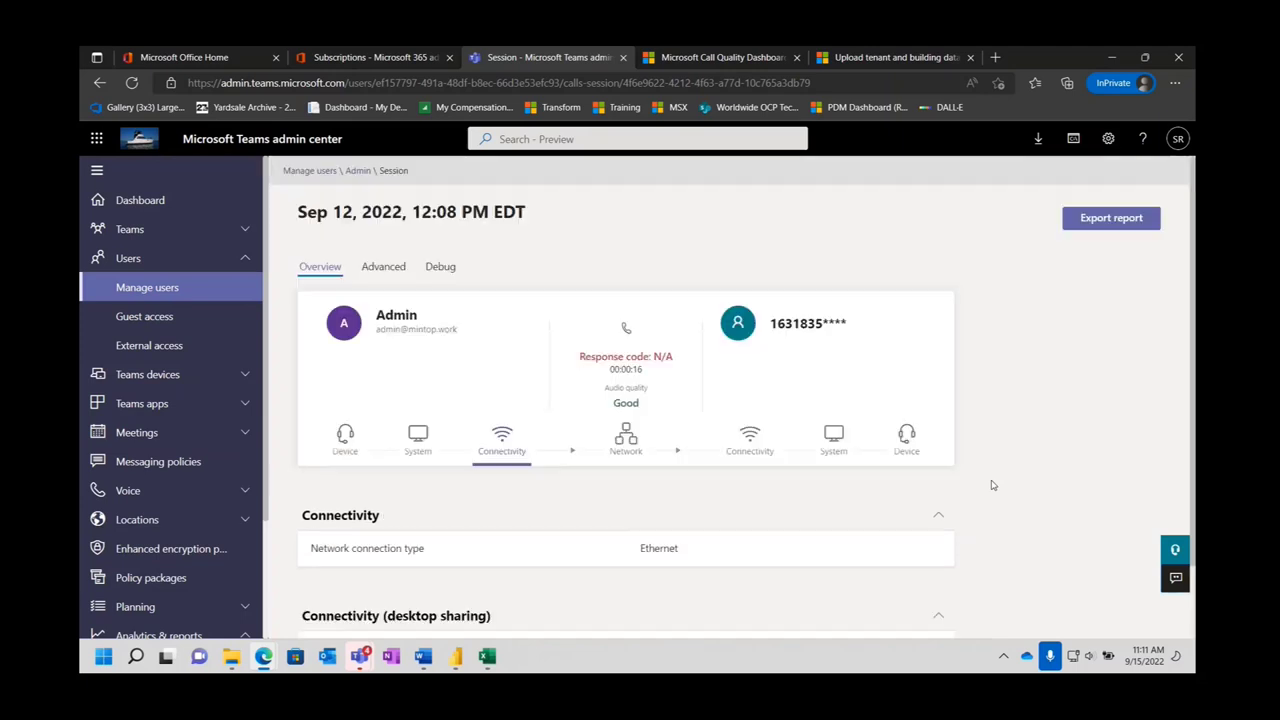
click(620, 442)
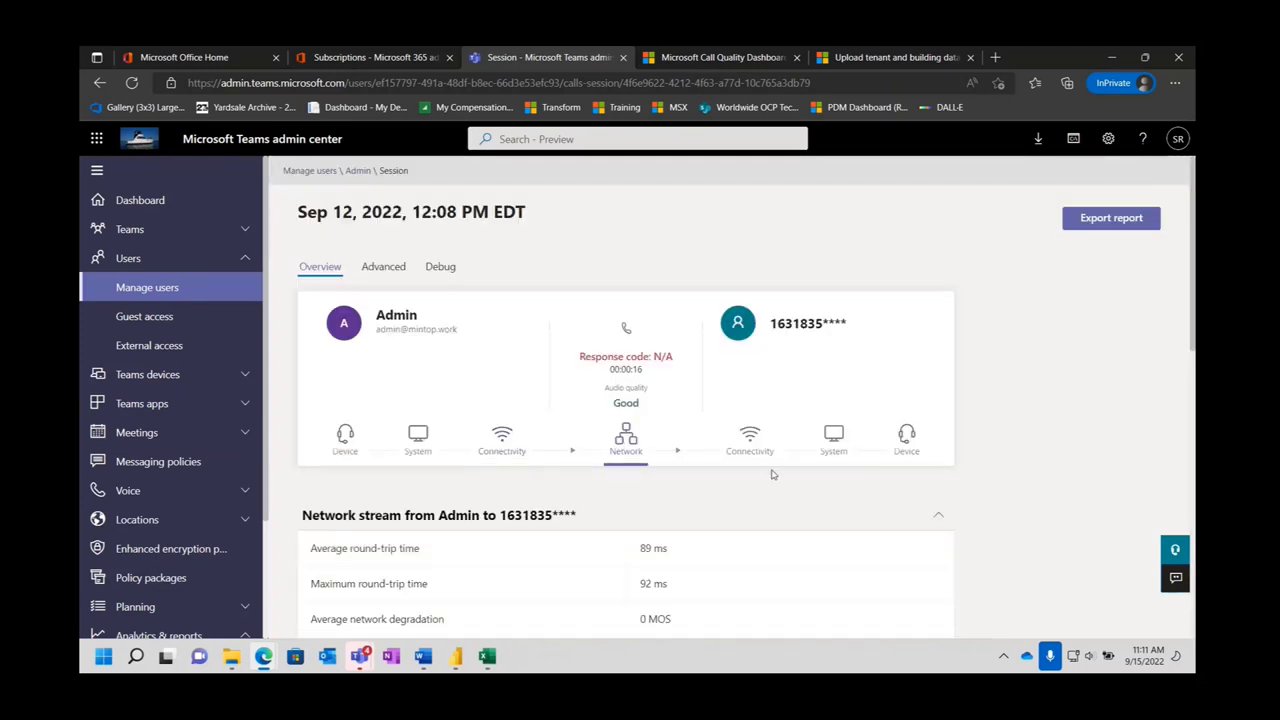
scroll(771, 474, down, 3)
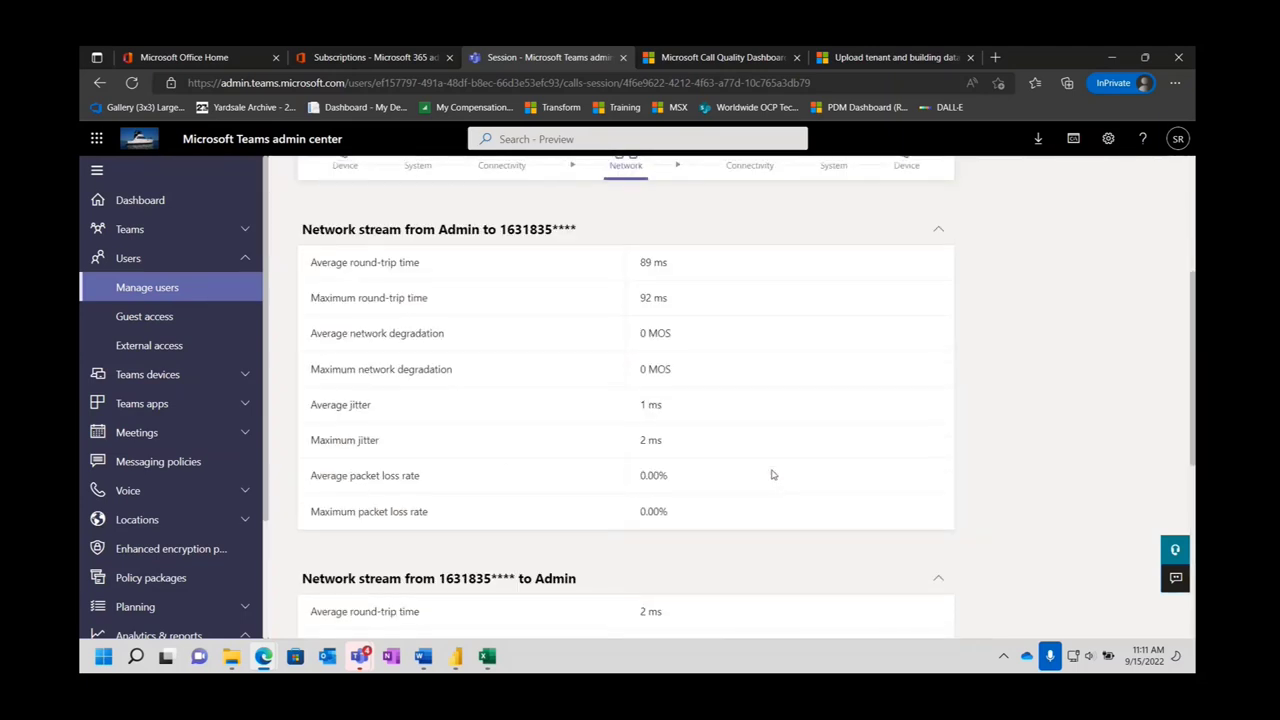
scroll(770, 470, up, 3)
Inspect the other party's connectivity, system and device details in the session overview, ending on its connectivity.
click(749, 448)
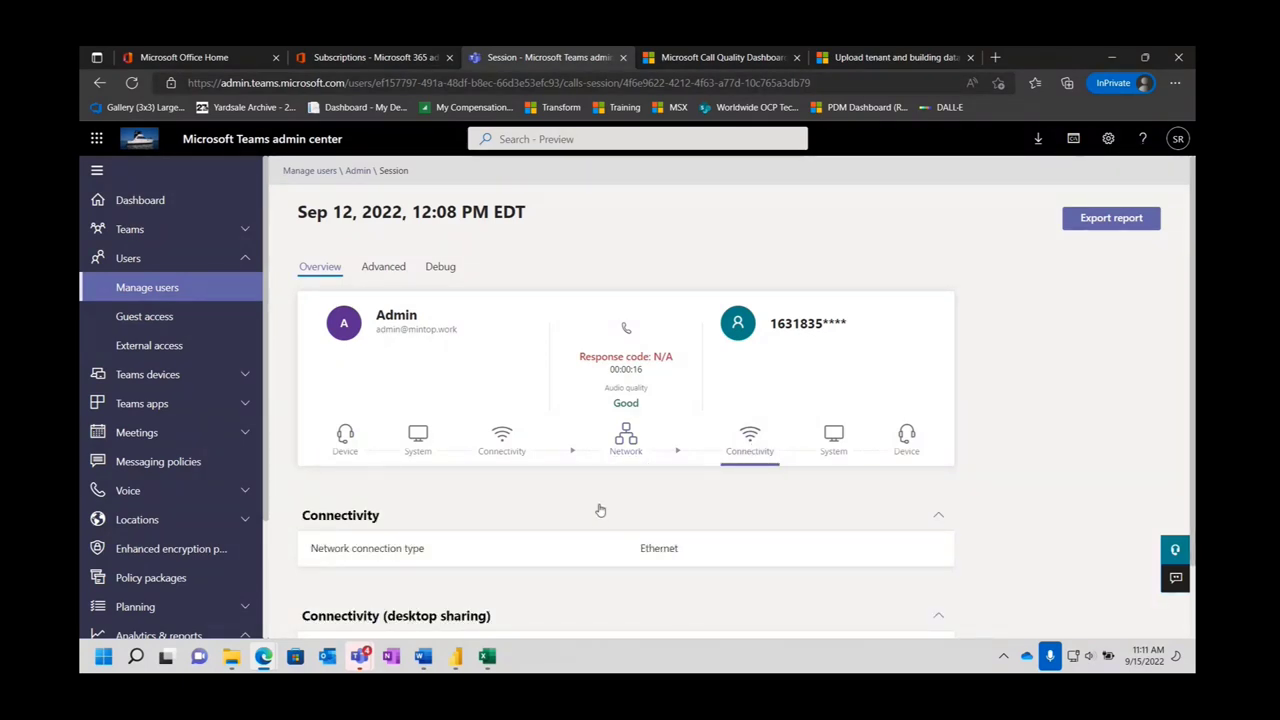
scroll(621, 506, down, 1)
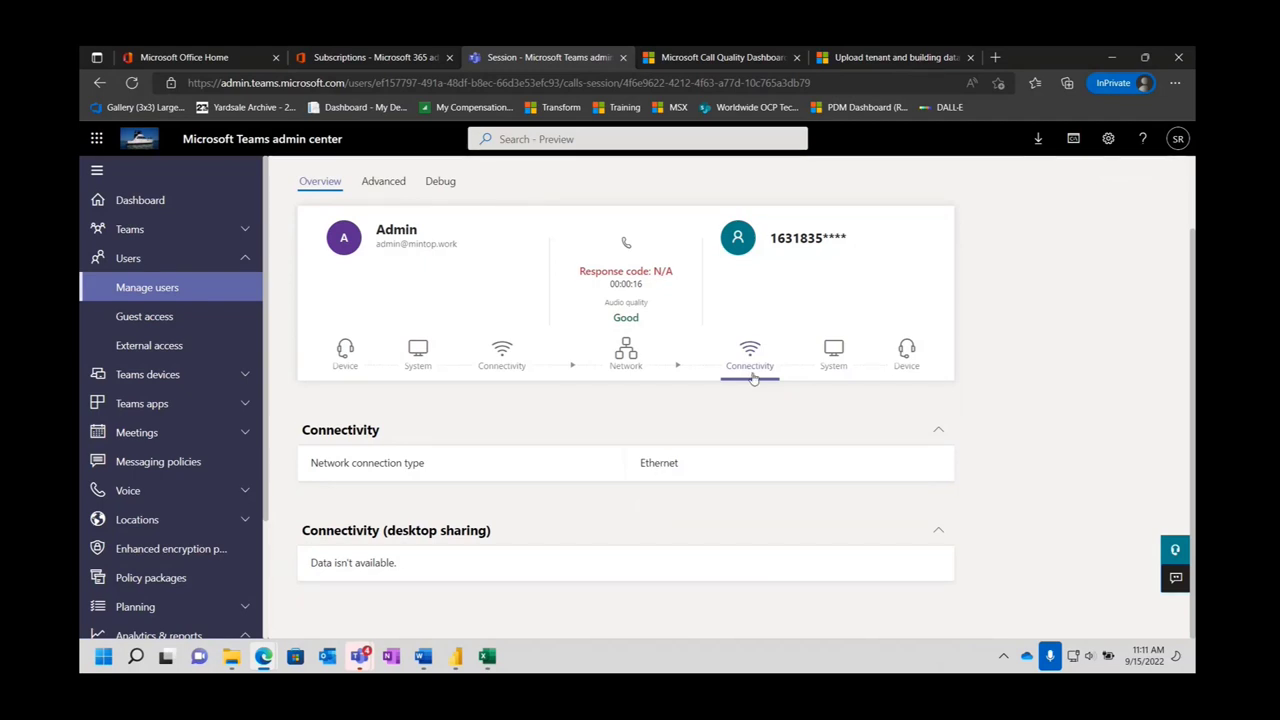
click(834, 352)
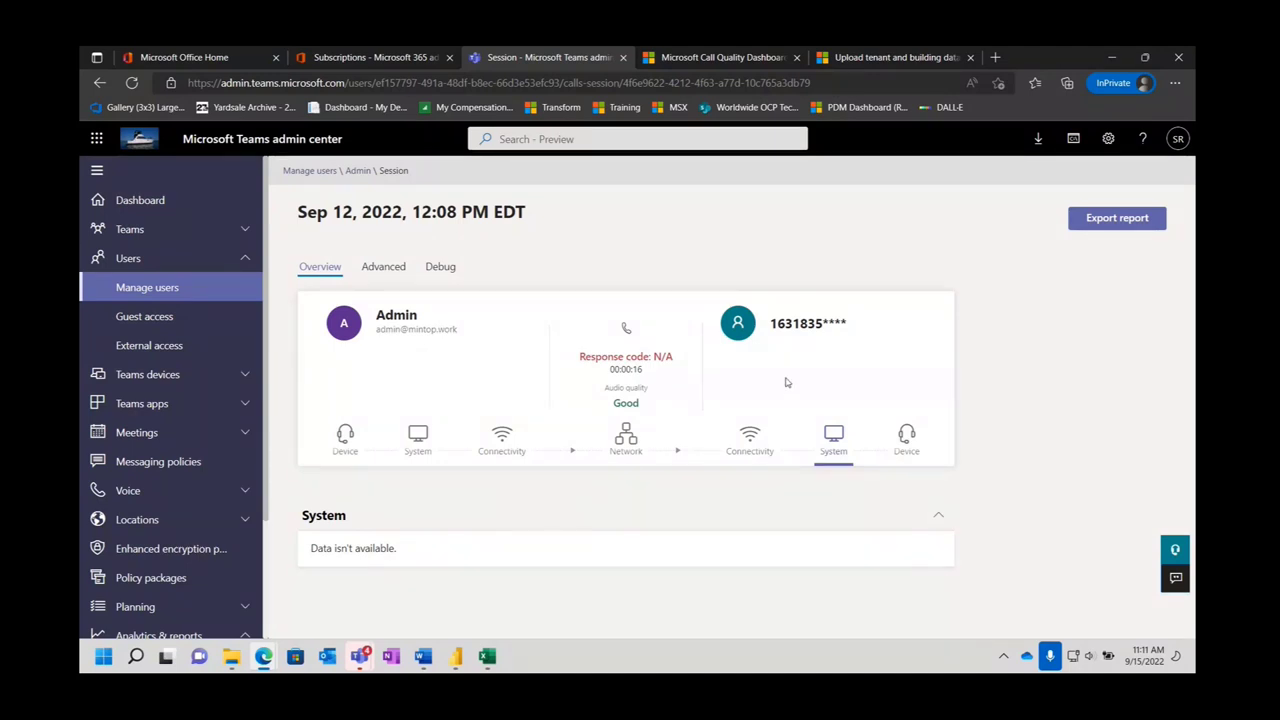
click(905, 440)
scroll(940, 450, down, 5)
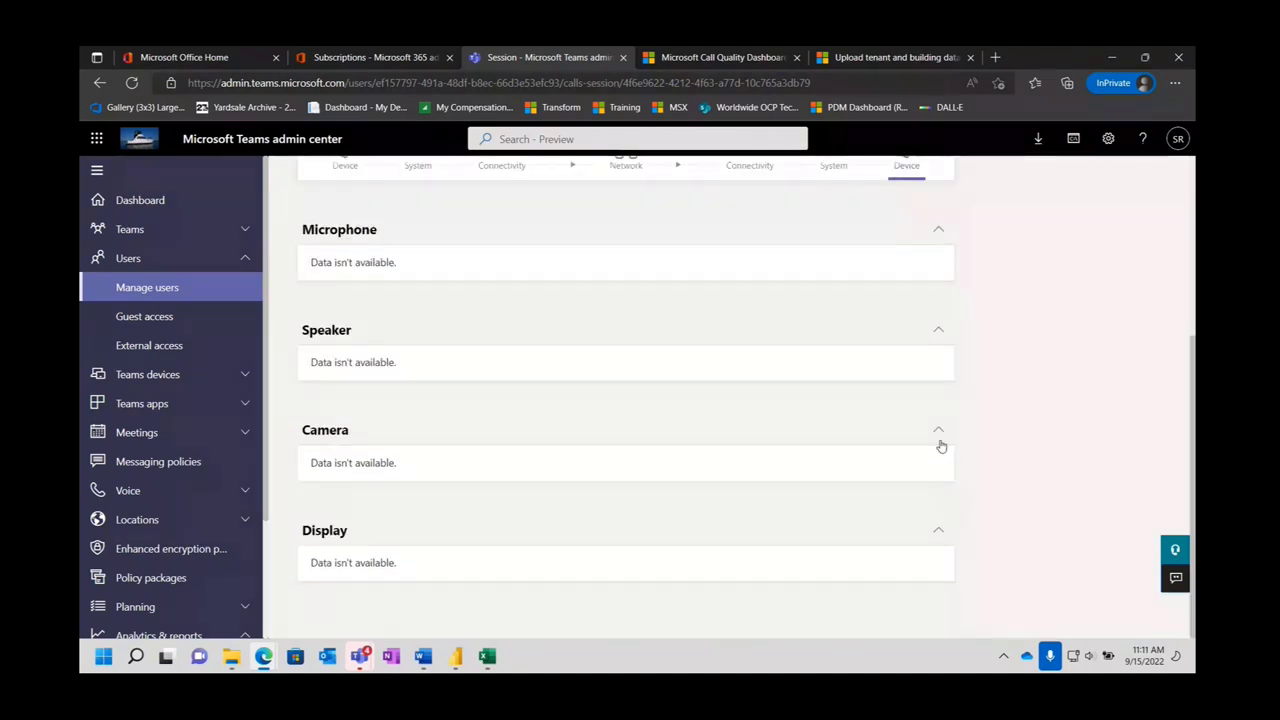
scroll(940, 446, up, 5)
scroll(940, 446, up, 1)
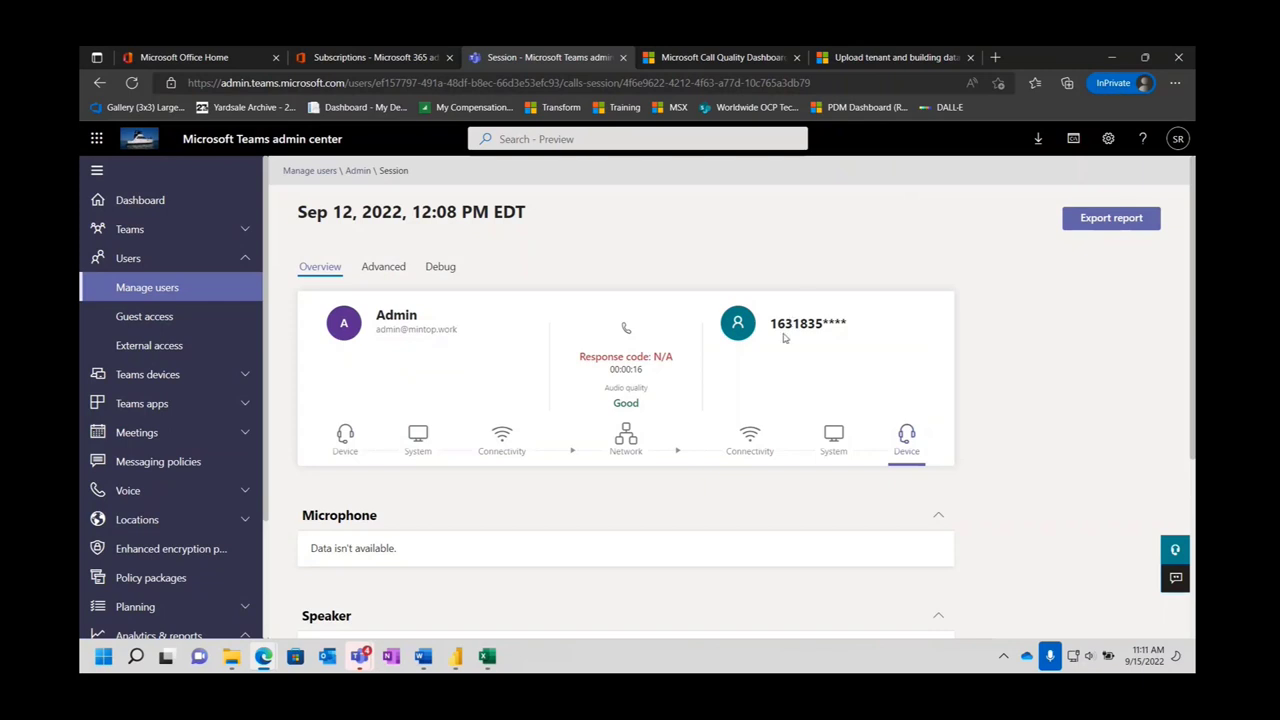
click(752, 441)
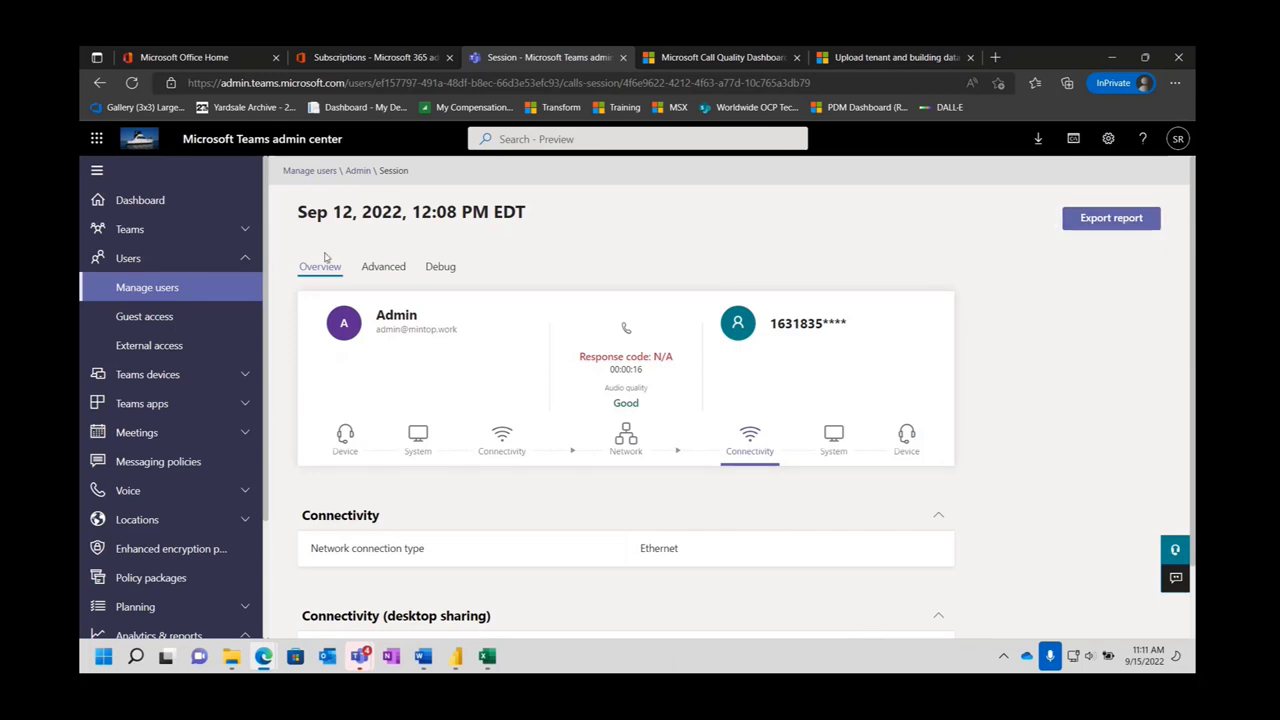
Open the session's advanced data and compare both participants' microphone, speaker, inbound audio and outbound audio stream values.
click(384, 269)
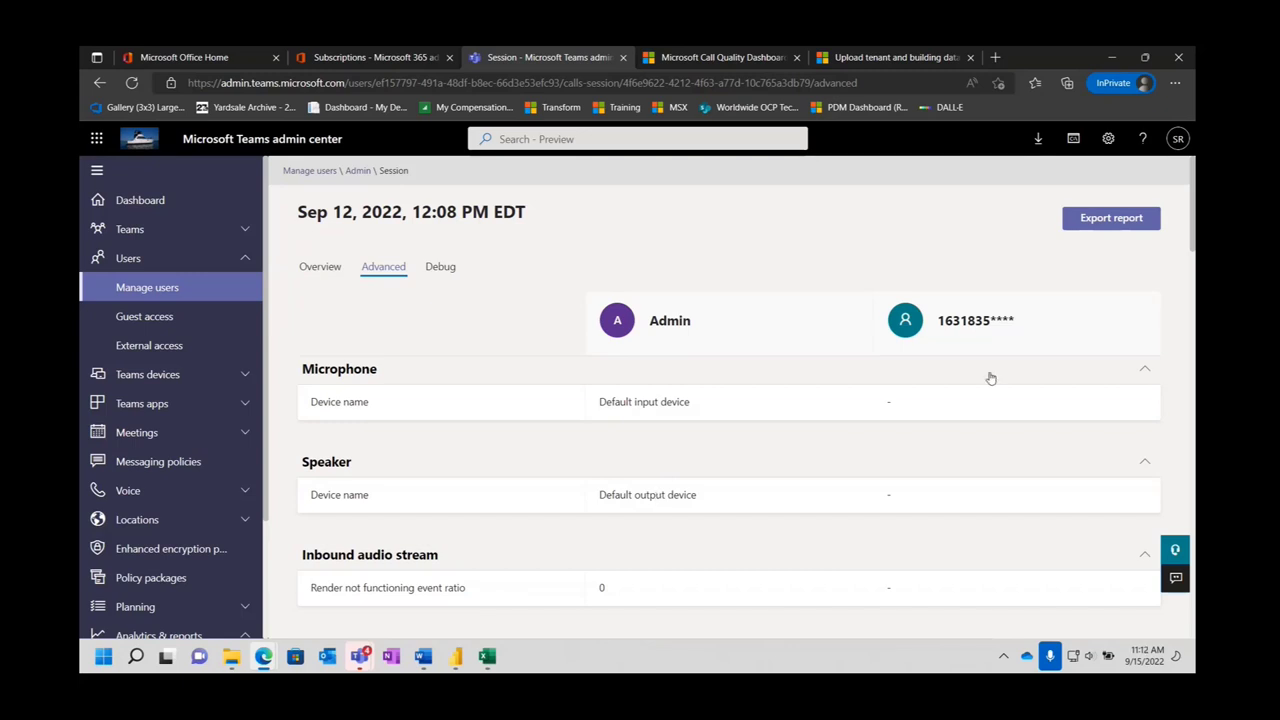
scroll(925, 445, down, 2)
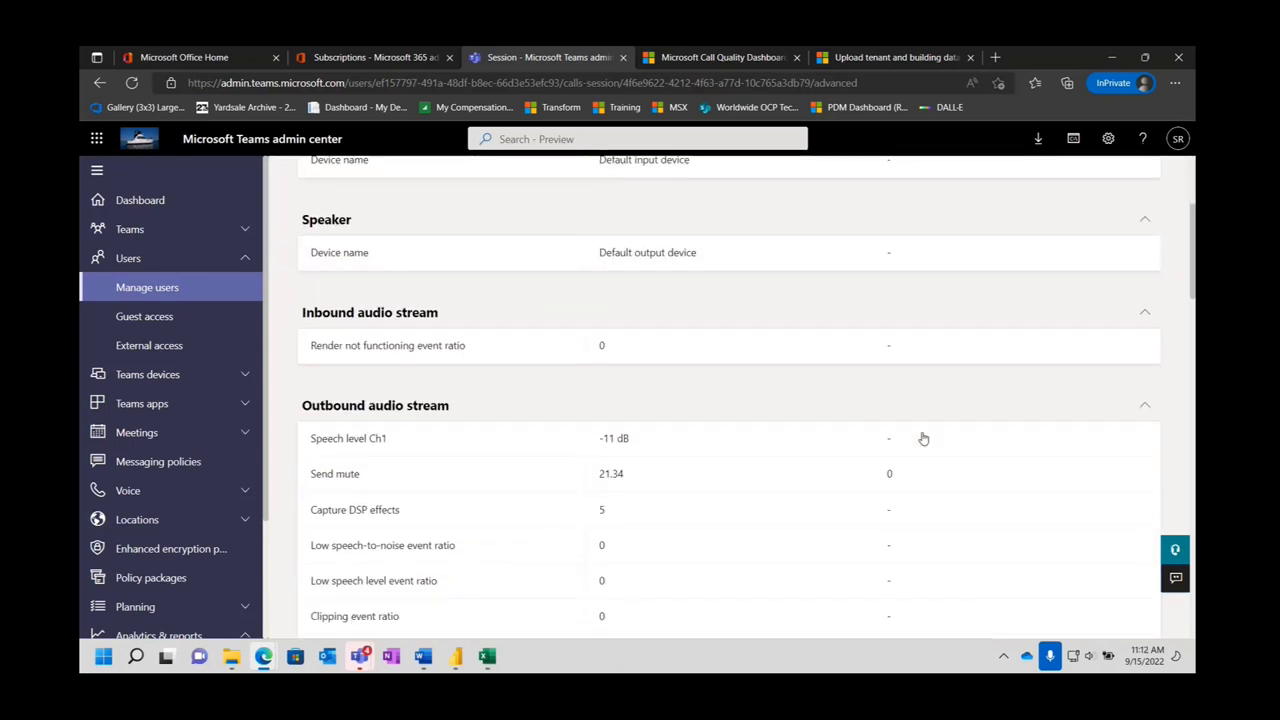
scroll(923, 437, down, 1)
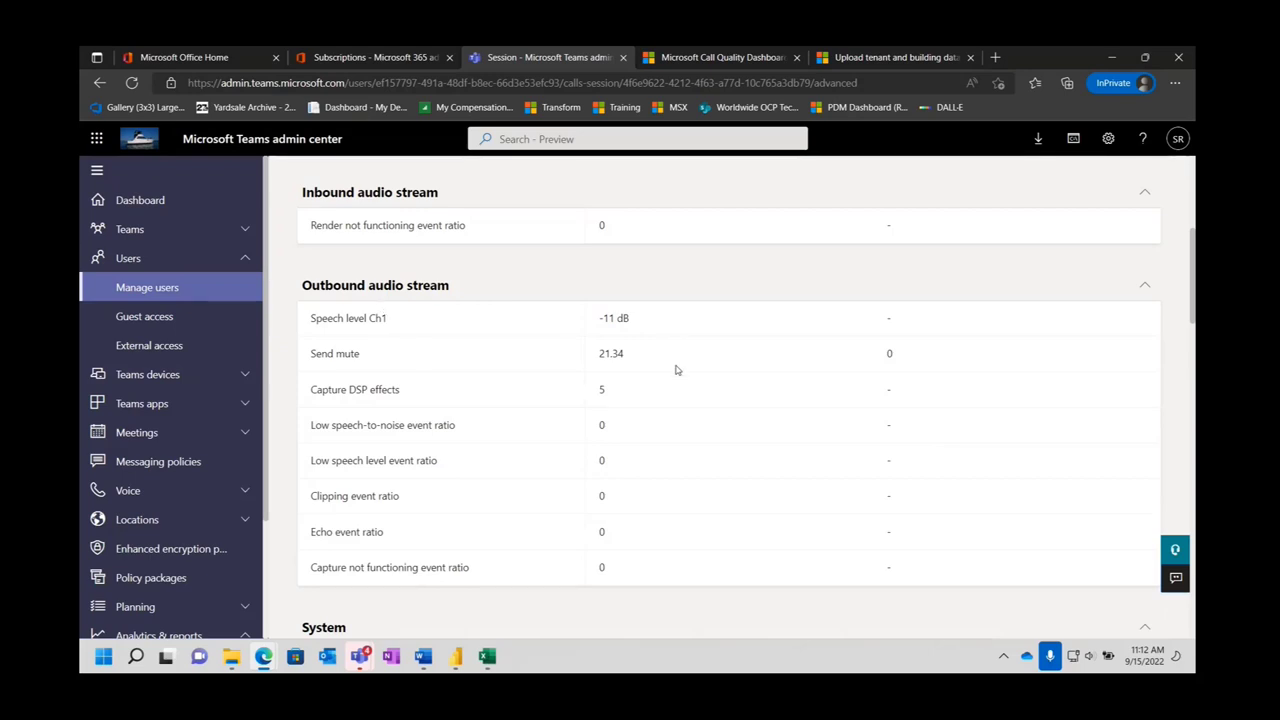
Compare both participants' system, connectivity and inbound network values in the session's advanced data, including payload description and sample rate.
scroll(675, 370, down, 3)
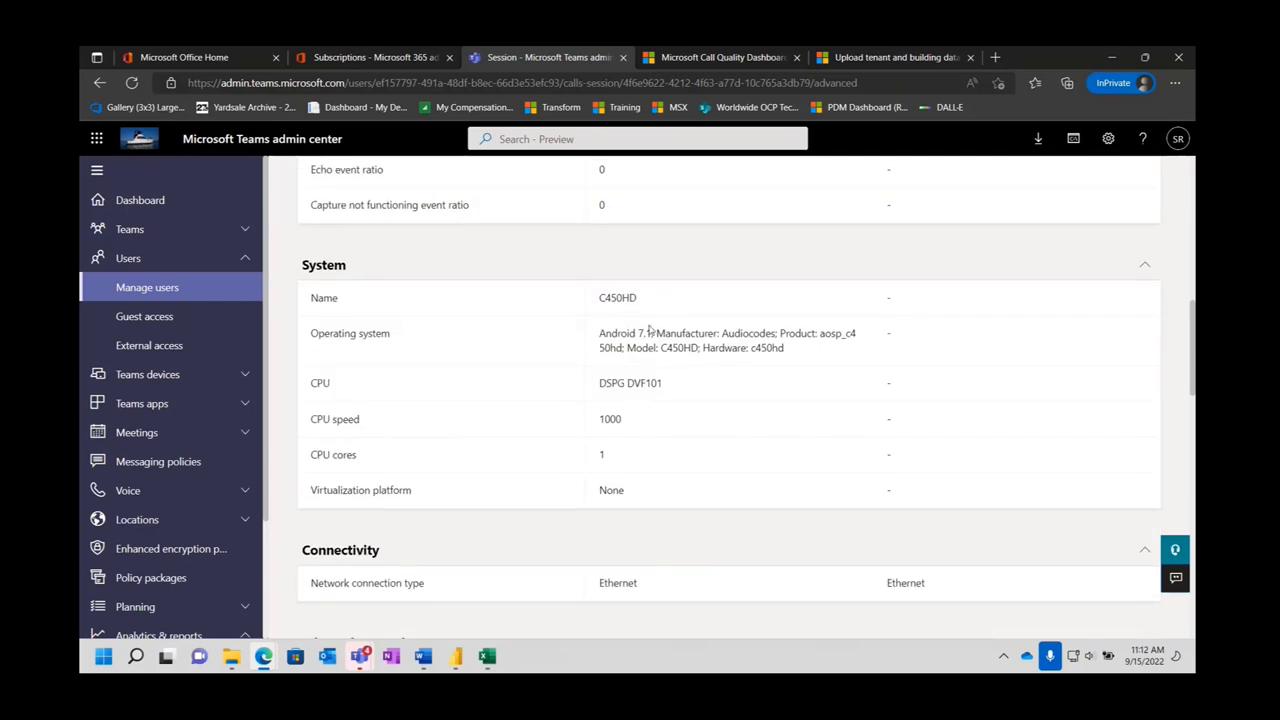
scroll(695, 348, down, 2)
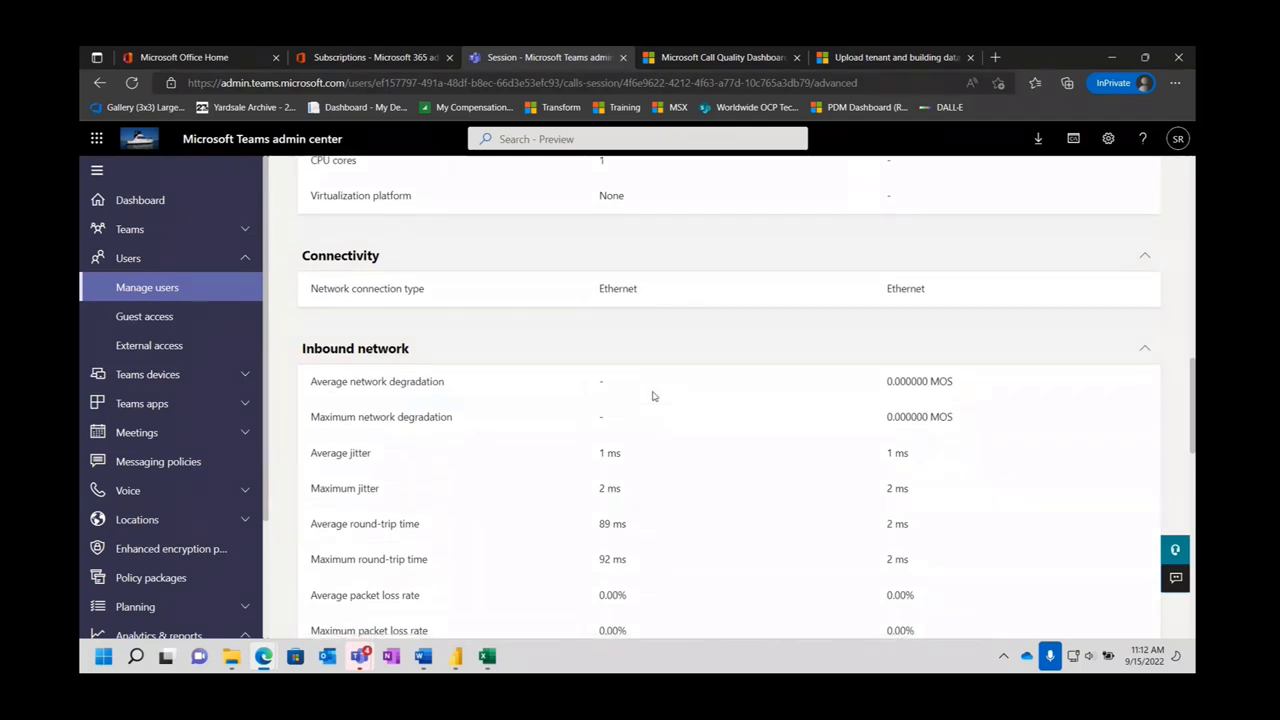
scroll(652, 396, down, 1)
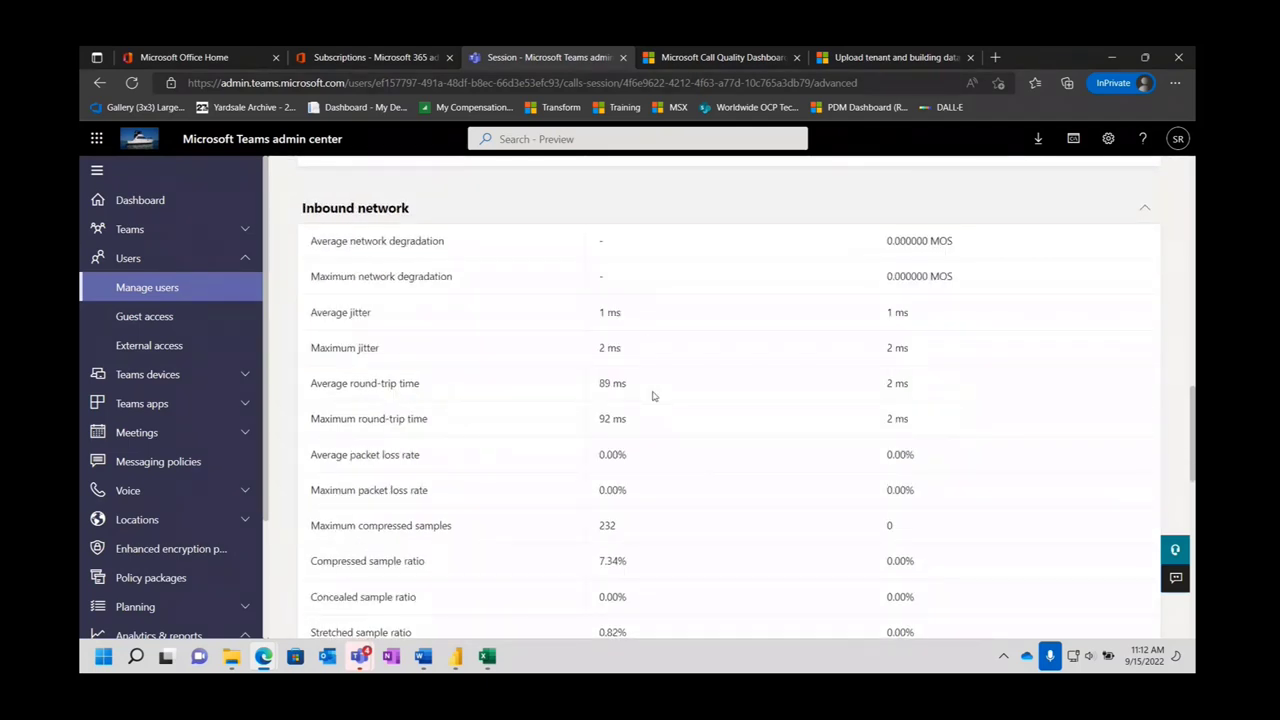
scroll(650, 372, down, 1)
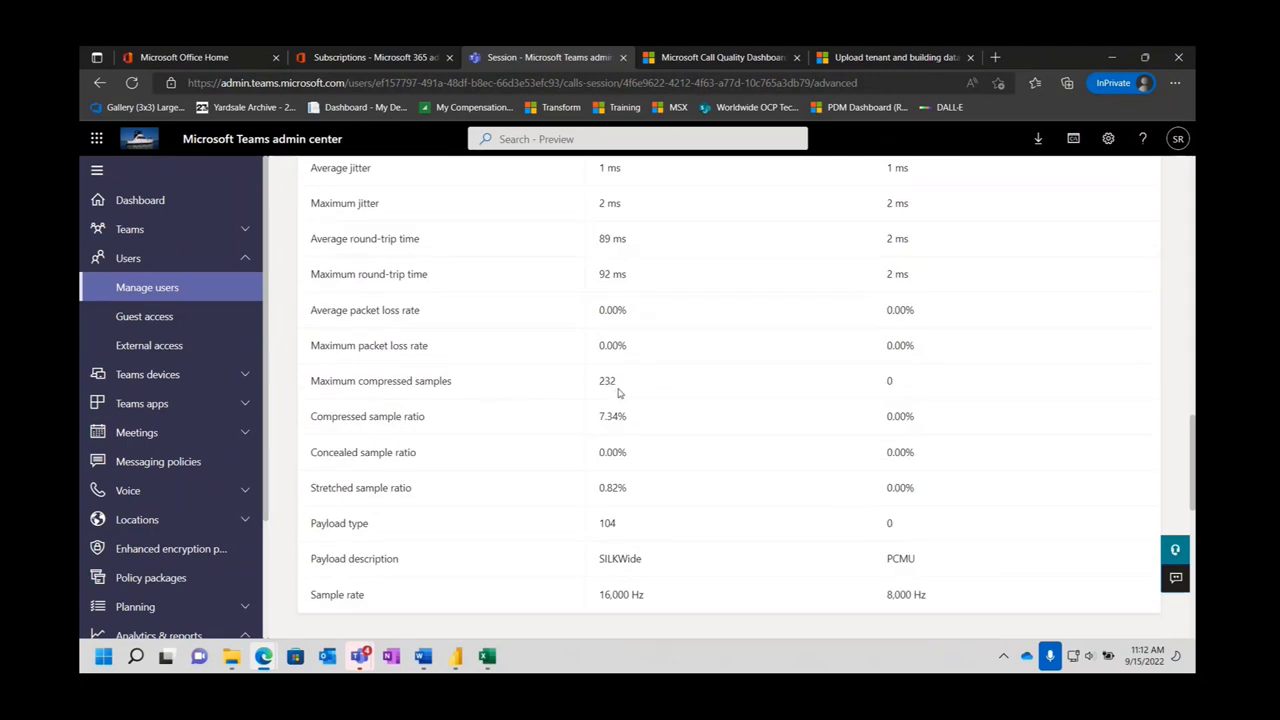
scroll(660, 408, down, 2)
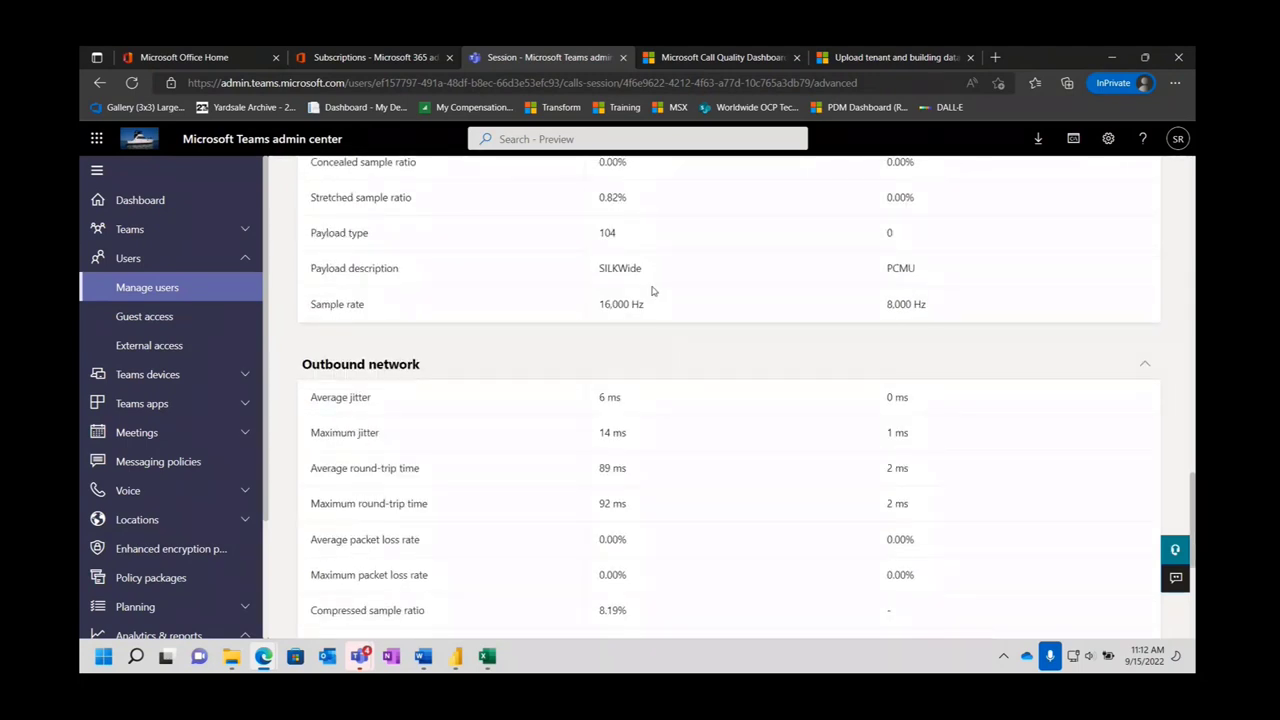
scroll(656, 289, up, 1)
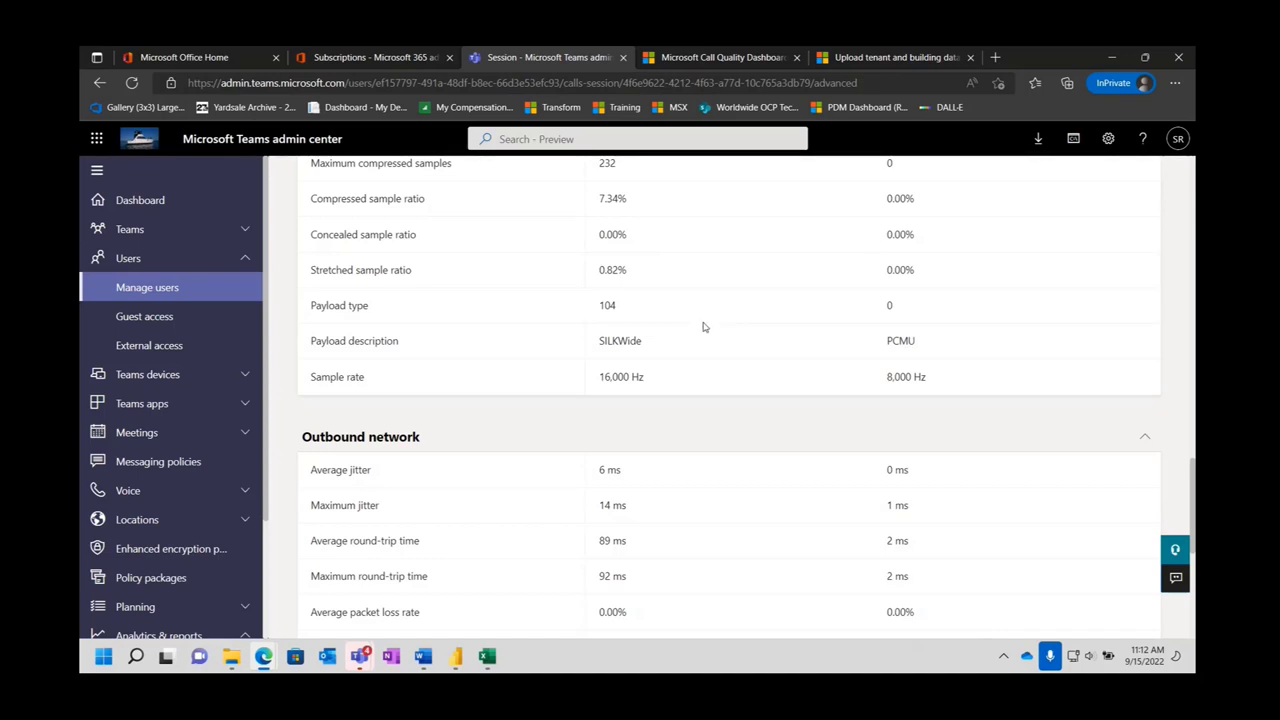
Compare both participants' outbound network jitter, round-trip time, packet loss, sample ratios and payload details in the advanced data.
scroll(739, 395, down, 2)
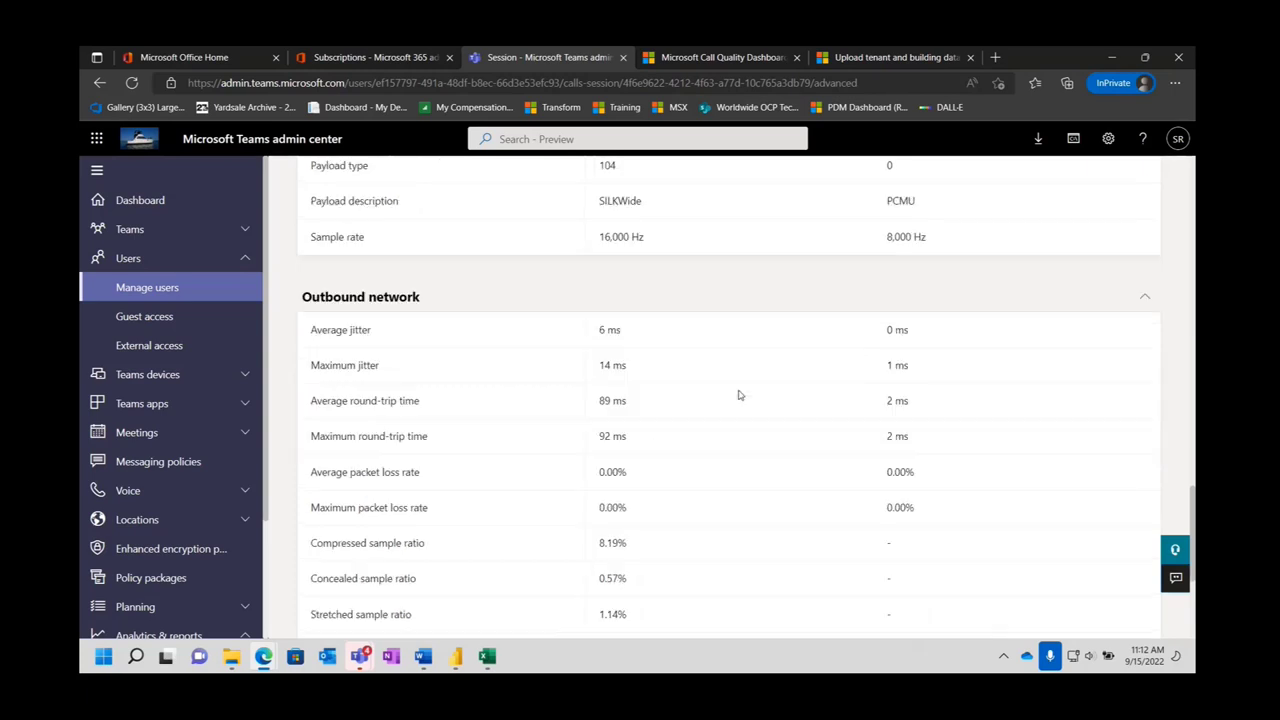
scroll(714, 357, down, 3)
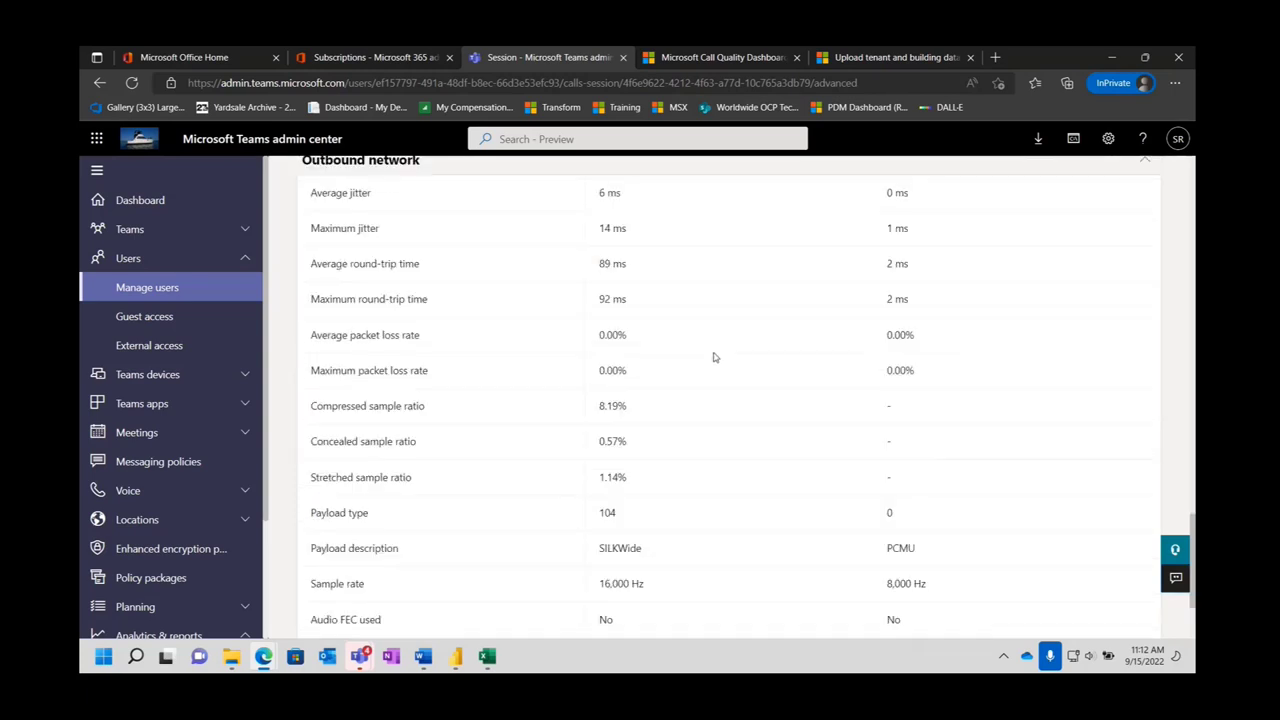
scroll(820, 458, down, 1)
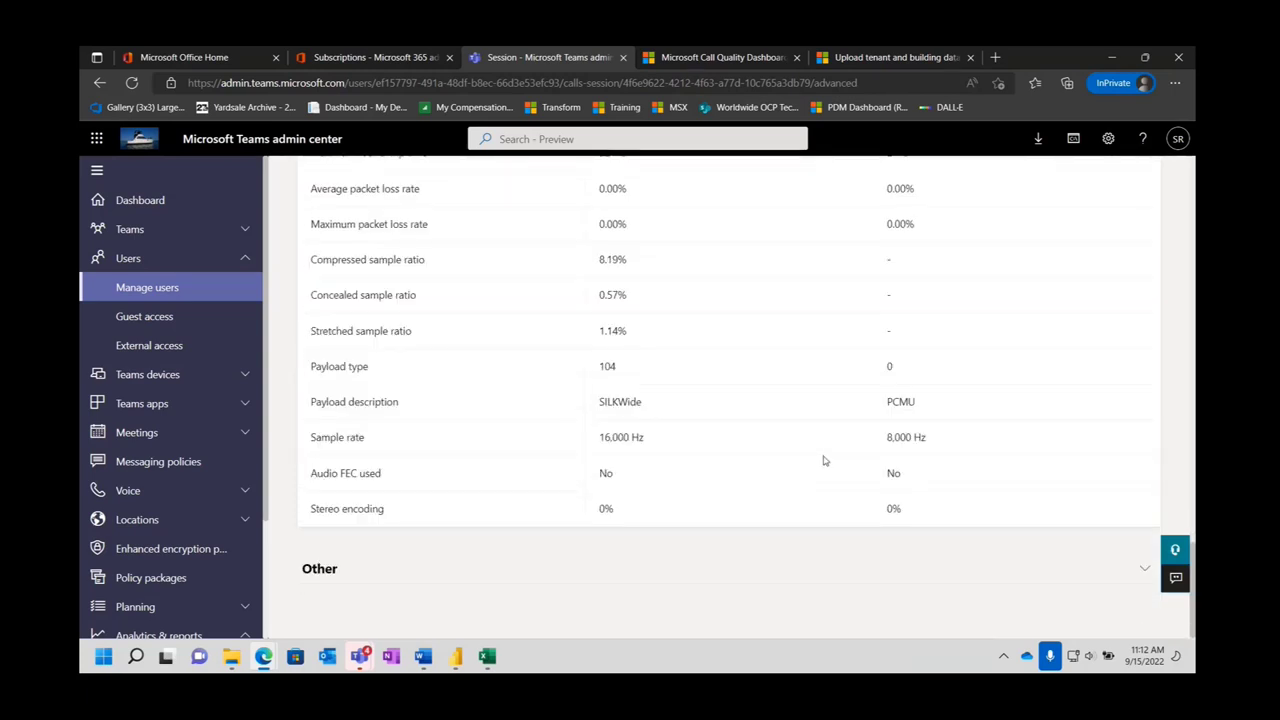
scroll(740, 478, up, 1)
scroll(738, 481, up, 10)
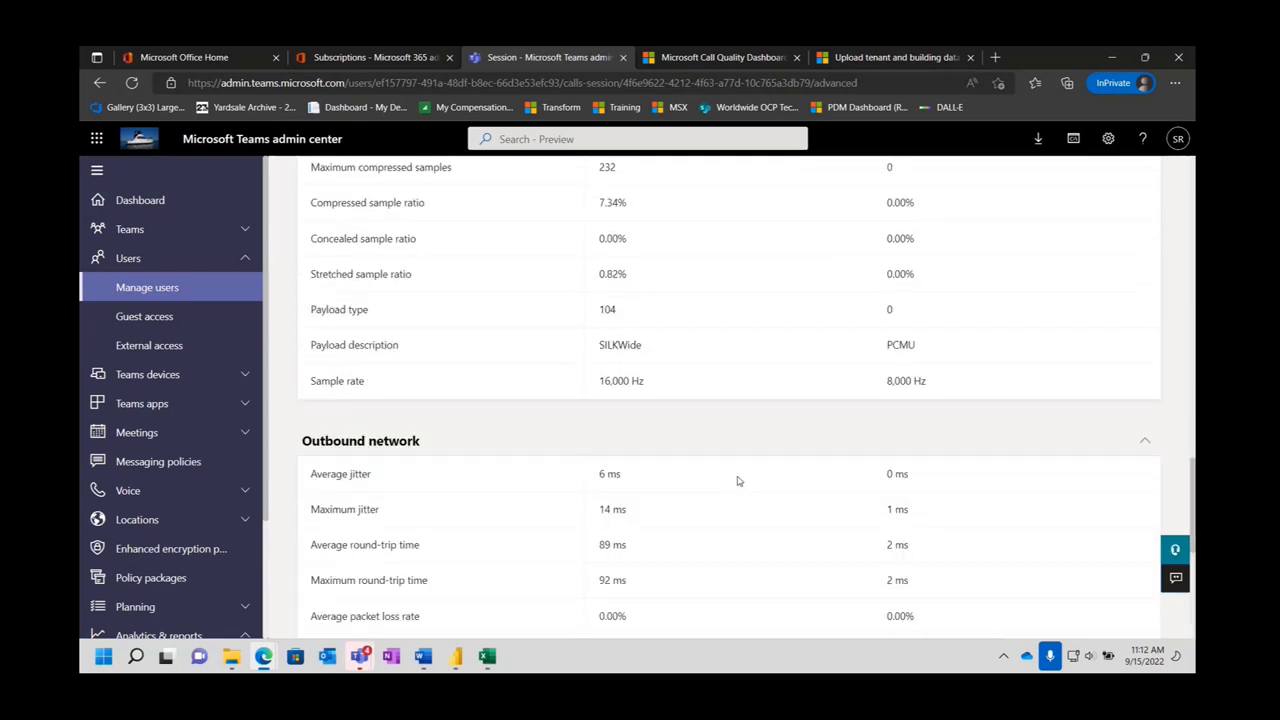
Look over the advanced data again from the microphone section to the system section.
scroll(738, 481, up, 10)
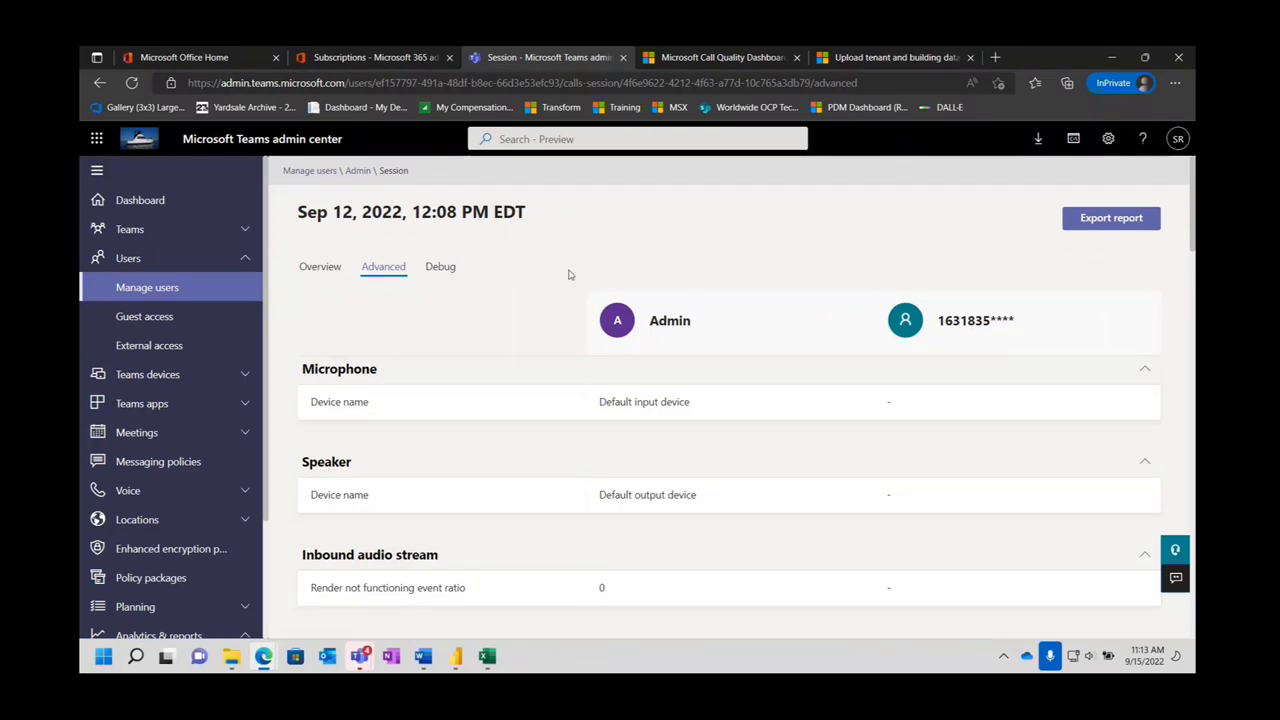
scroll(680, 448, down, 1)
scroll(680, 448, down, 10)
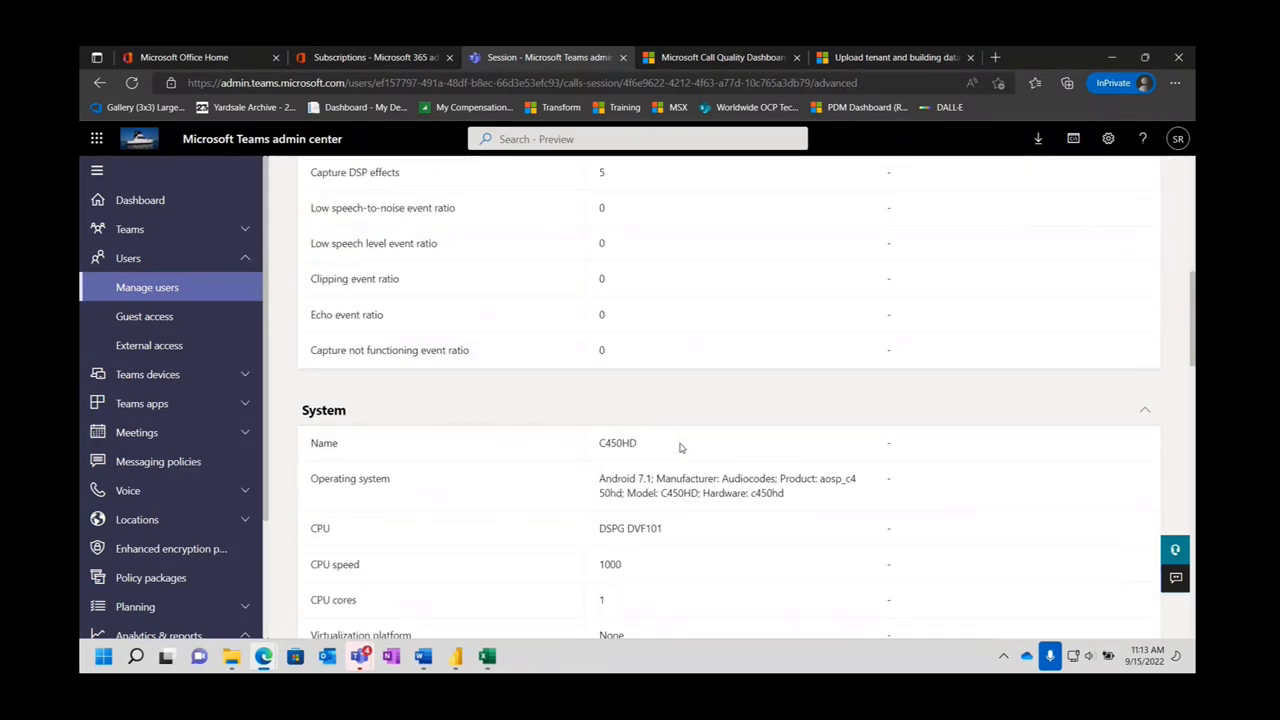
scroll(680, 448, up, 12)
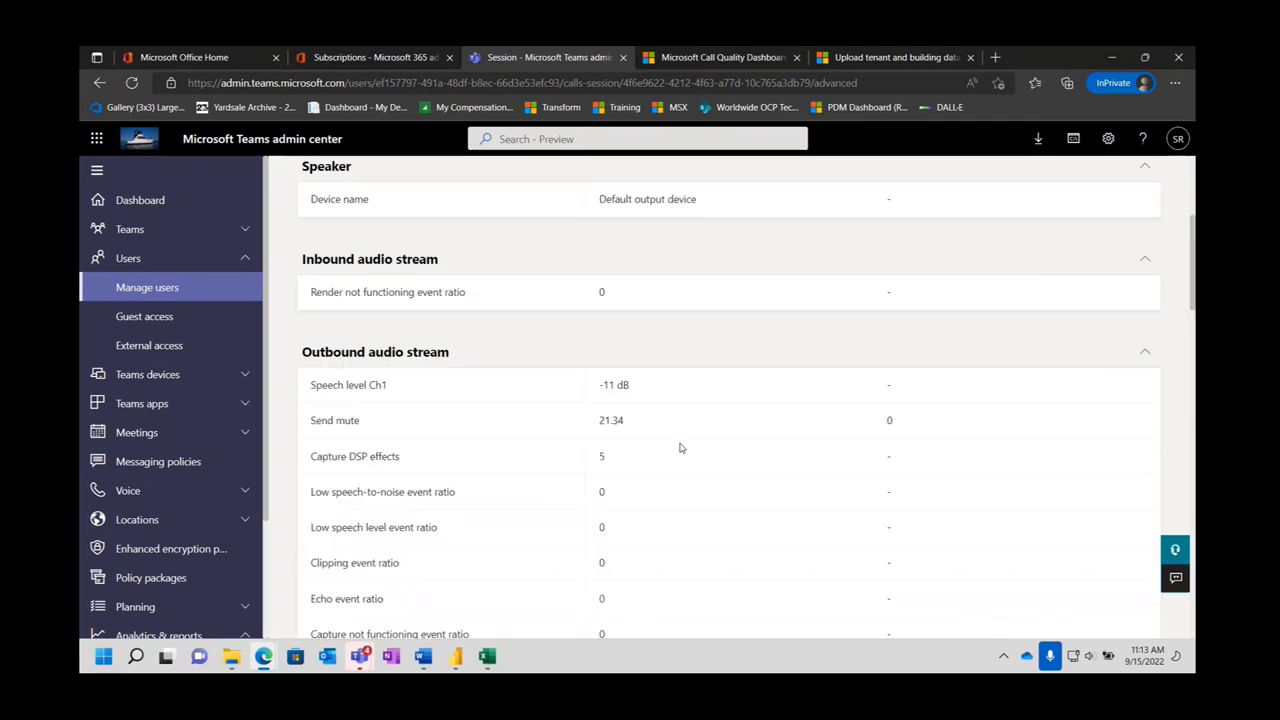
Open the session's debug data and read the first report's call modalities, duration and result details.
click(440, 268)
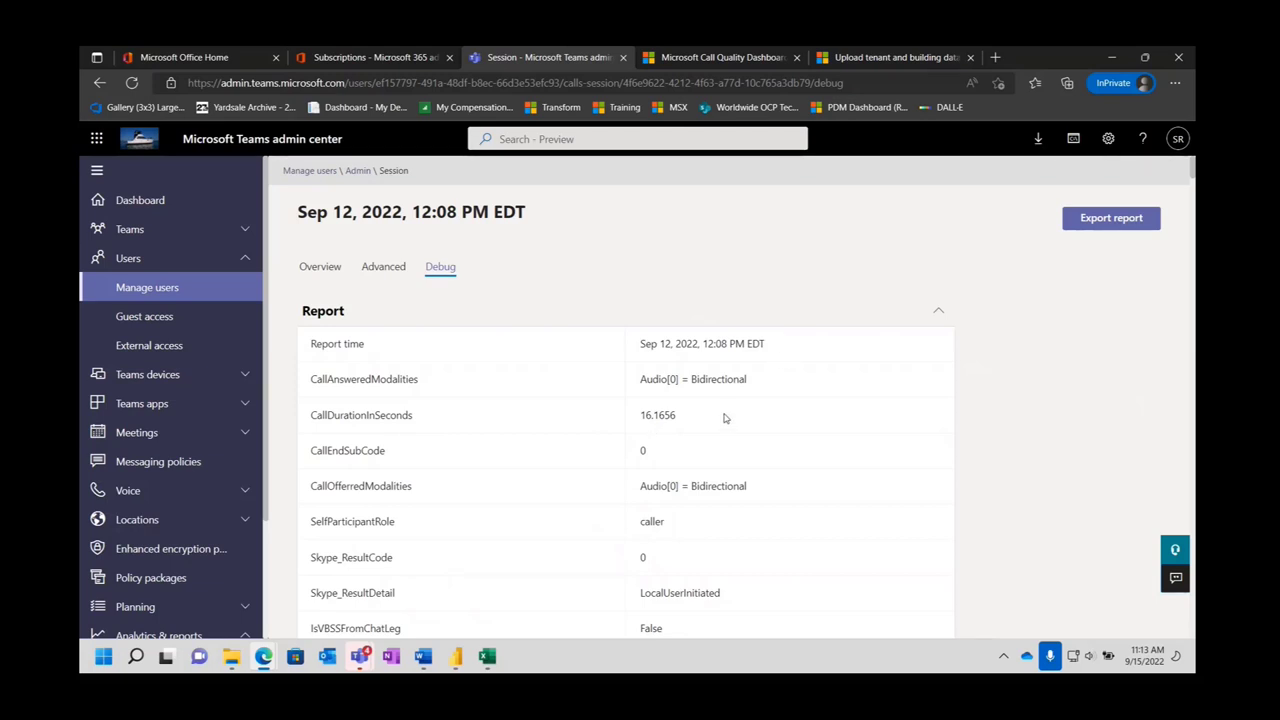
scroll(770, 482, down, 3)
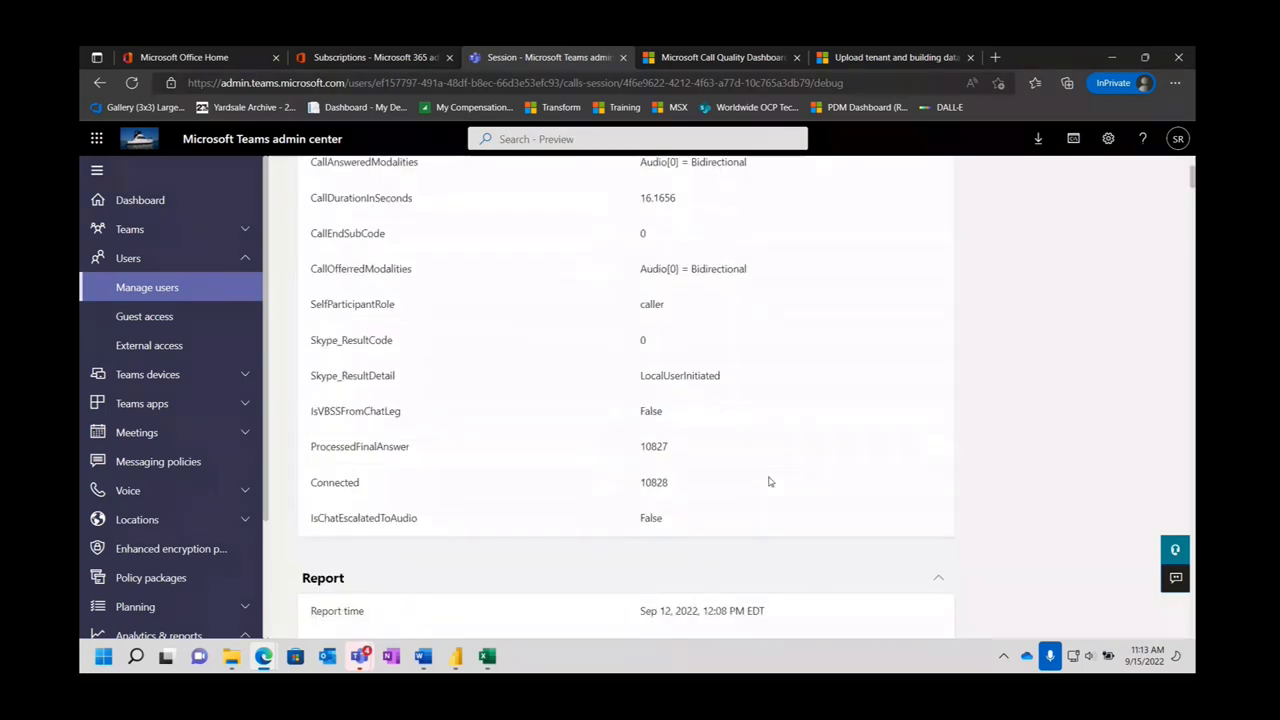
scroll(764, 466, down, 2)
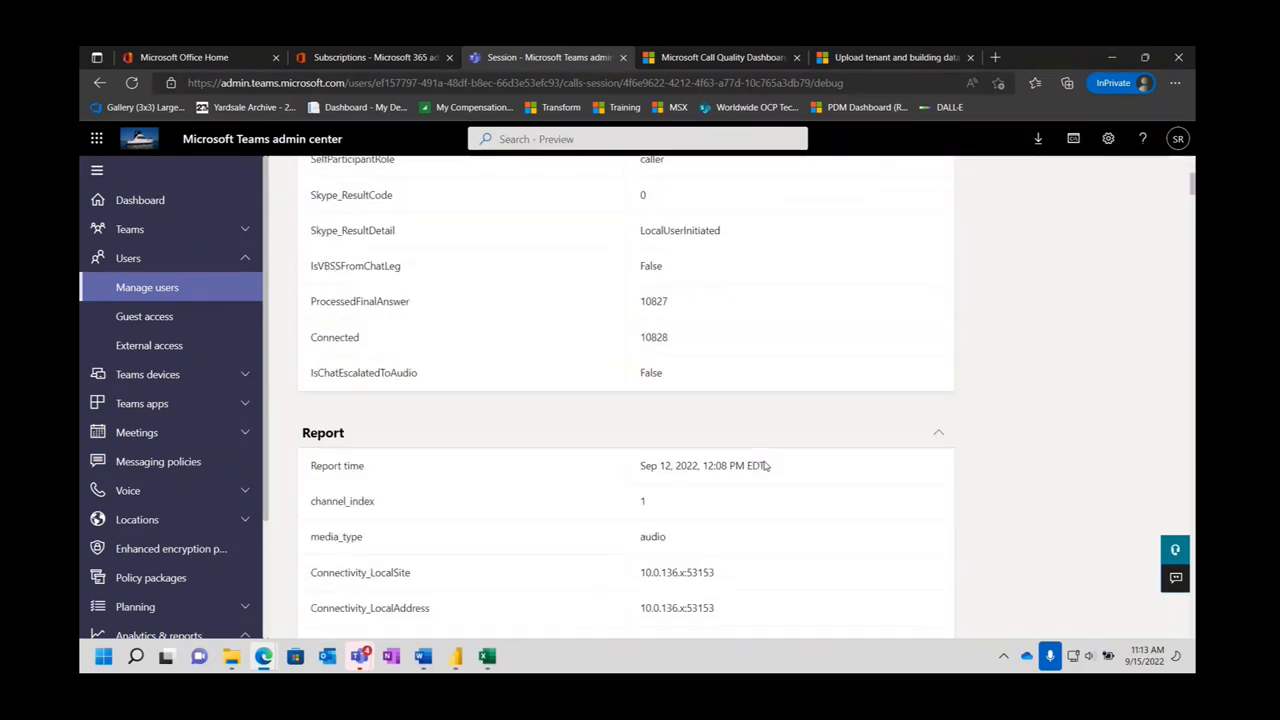
scroll(764, 461, down, 1)
scroll(764, 461, down, 2)
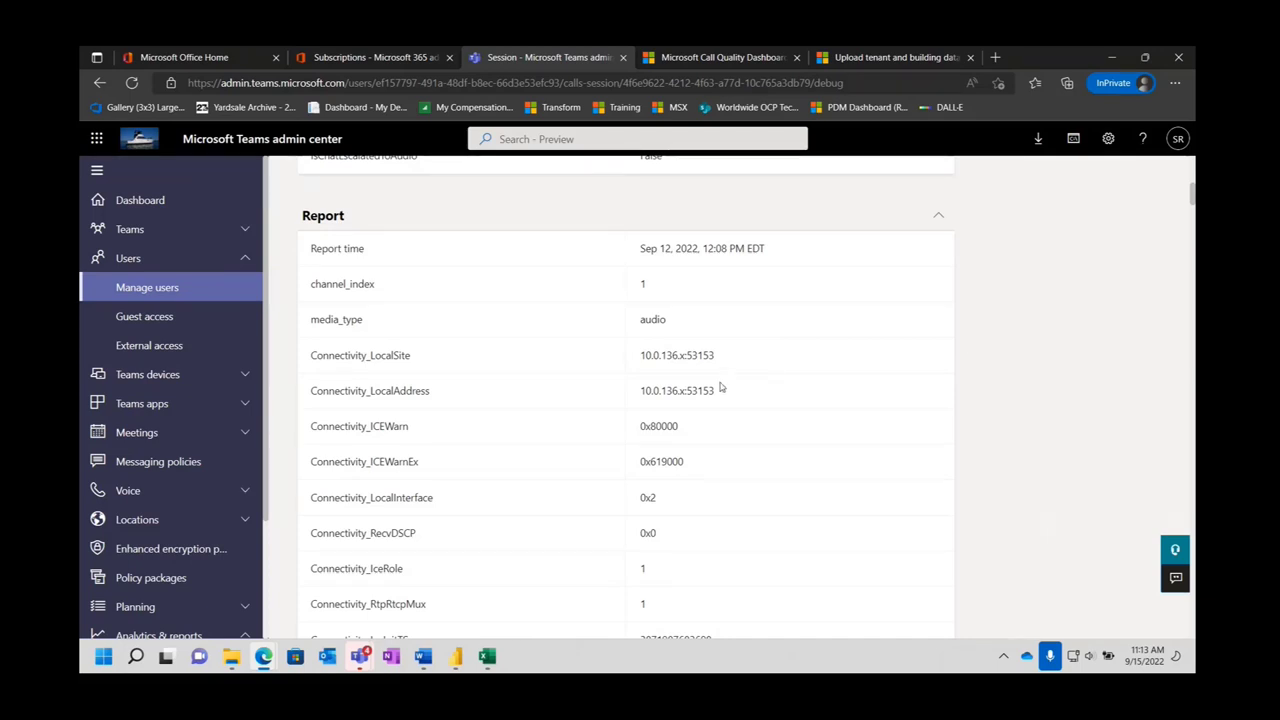
Read the audio report's connectivity entries in the debug data, from the local address through timings and packet totals to the media paths.
scroll(720, 380, down, 2)
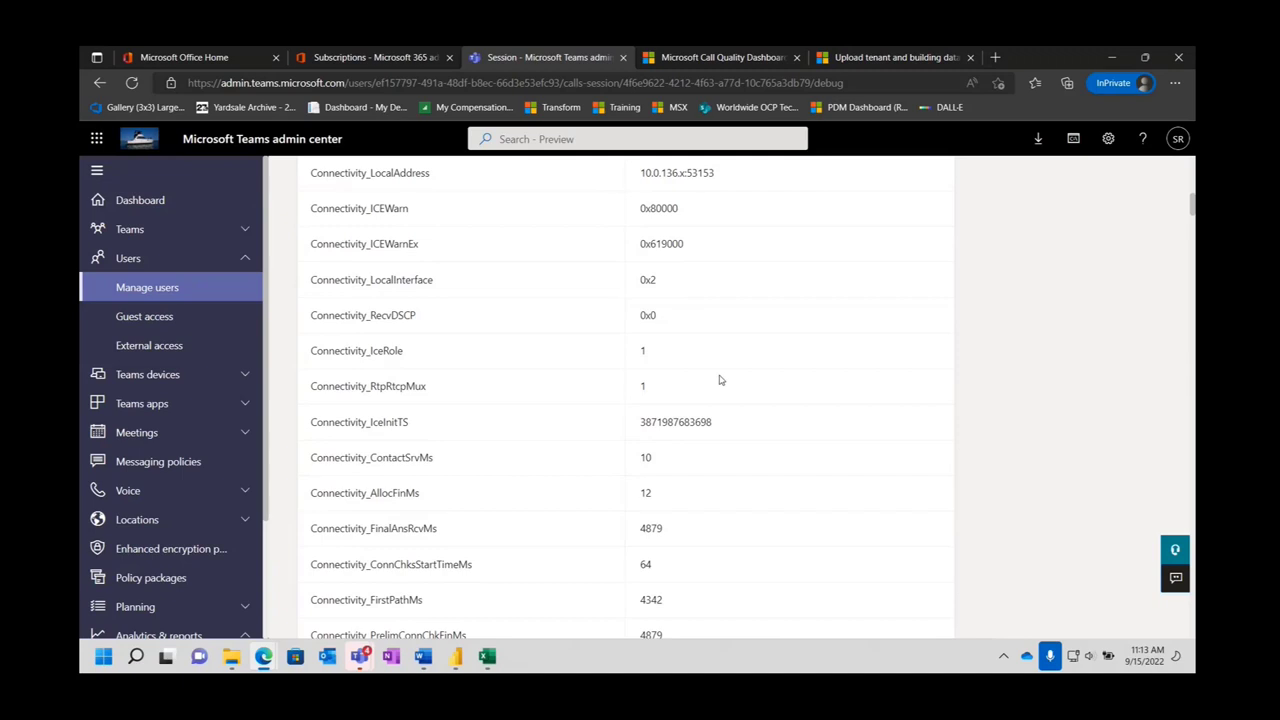
scroll(720, 380, down, 2)
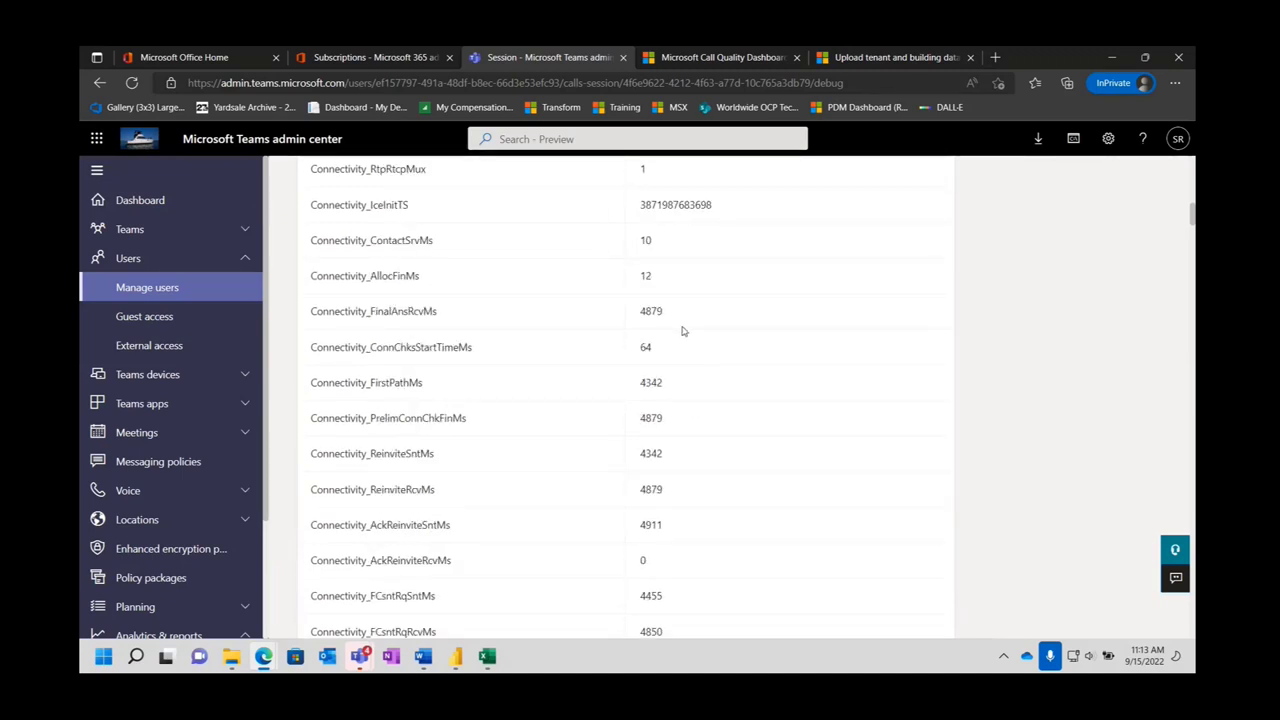
scroll(683, 330, down, 3)
scroll(683, 330, down, 1)
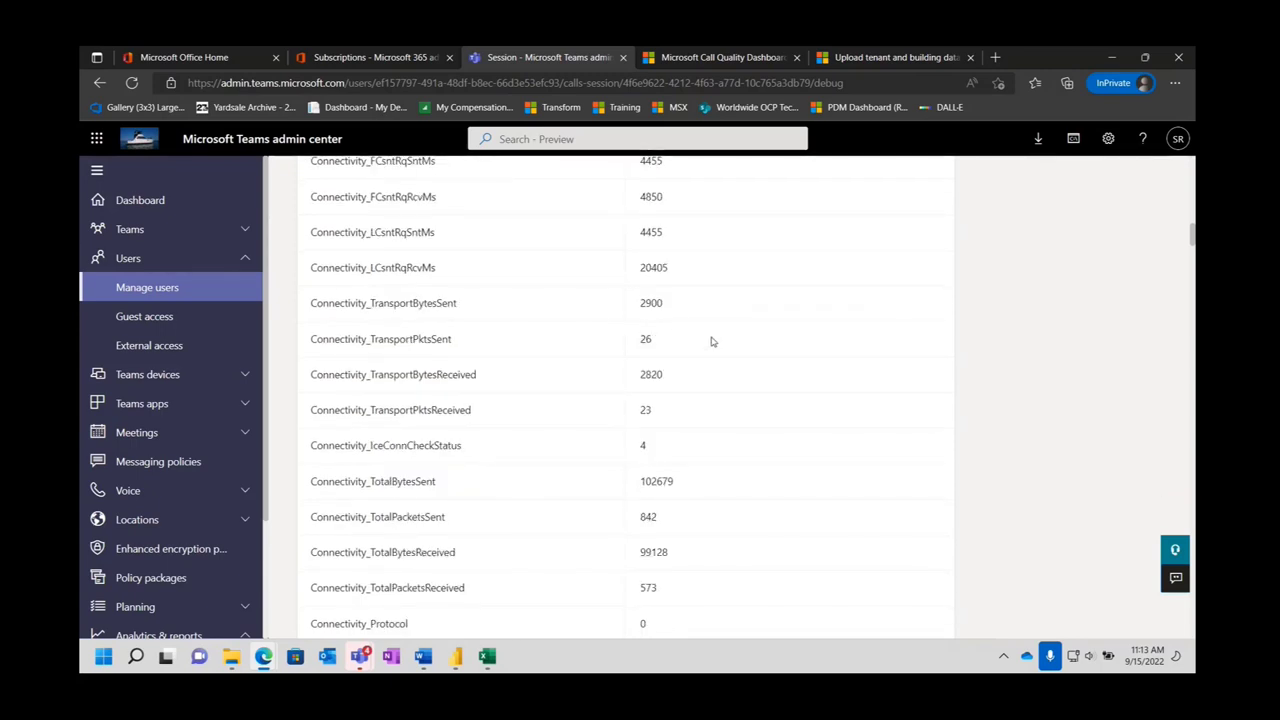
scroll(711, 342, down, 3)
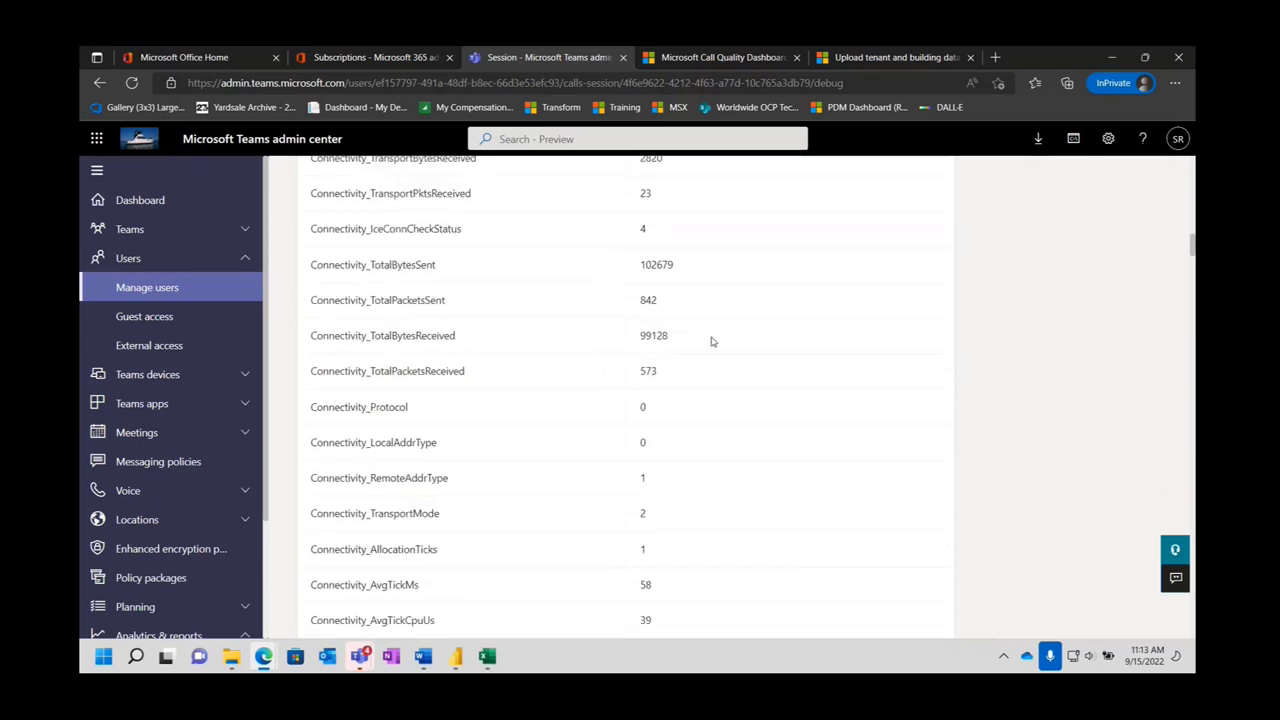
scroll(711, 342, down, 4)
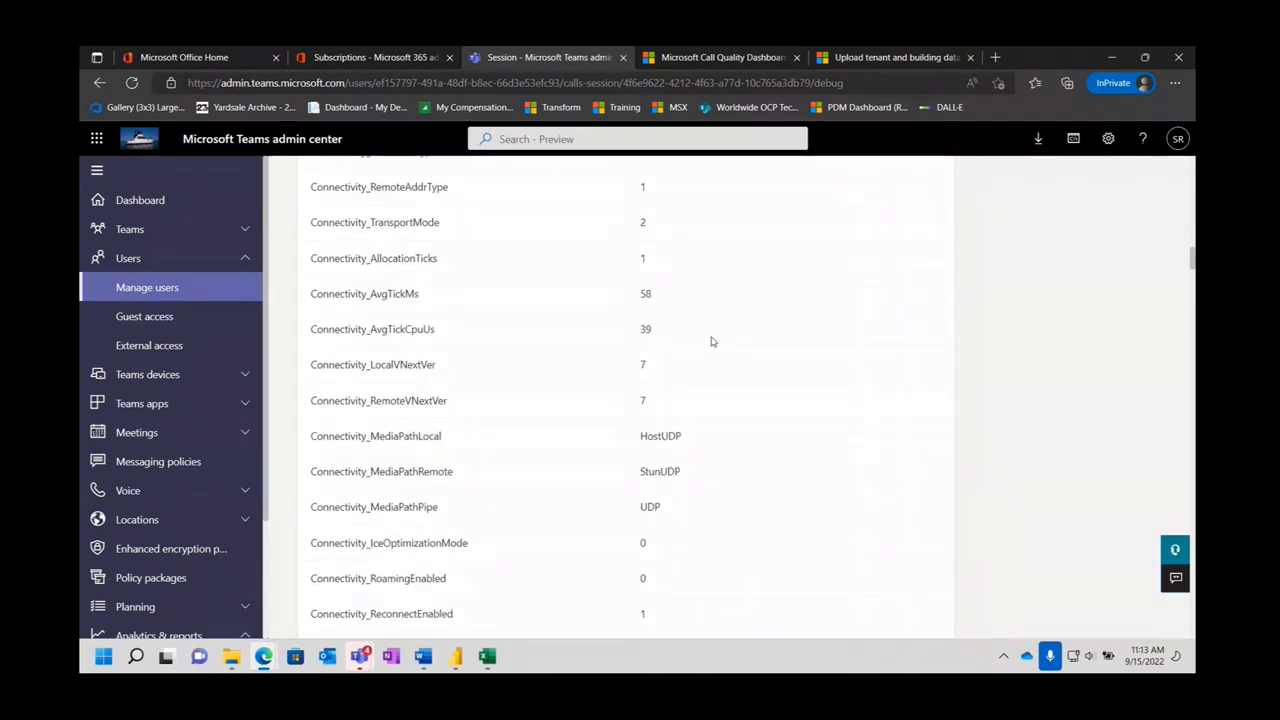
scroll(711, 342, down, 2)
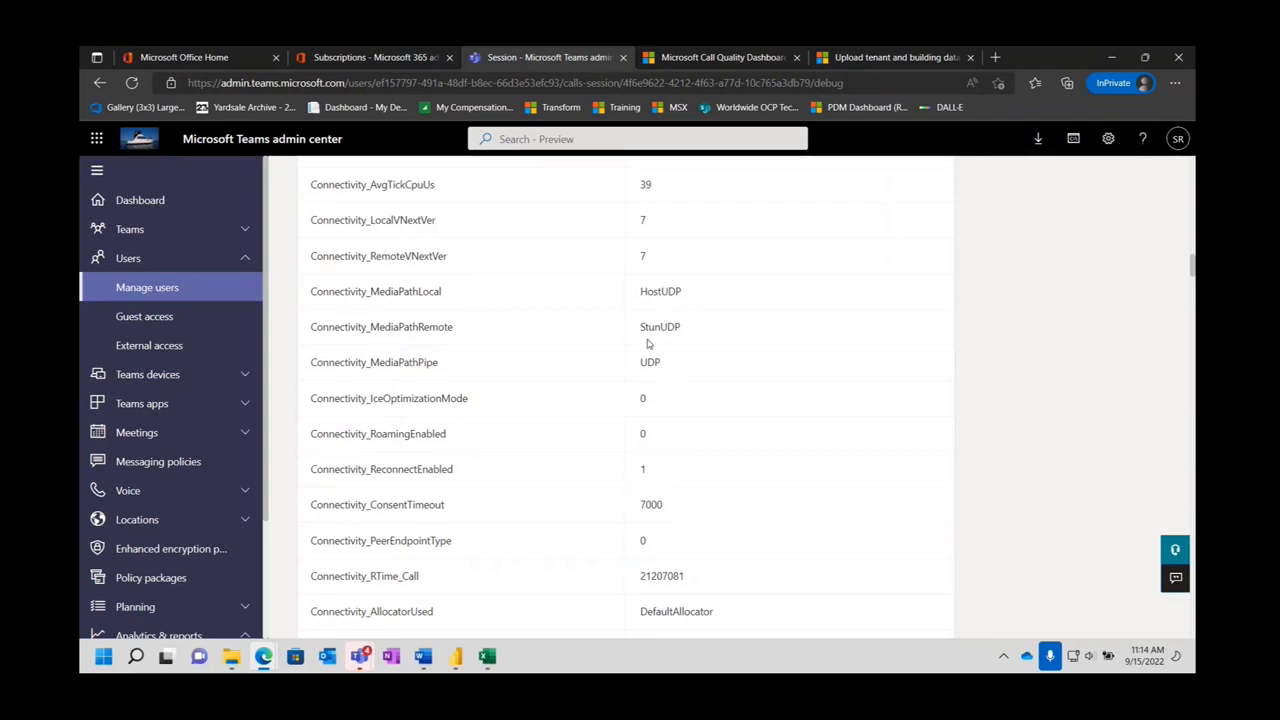
Find the Connectivity_ServerConfiguredIP and Connectivity_RemoteSite entries in the audio report and highlight each one's value.
scroll(750, 348, down, 1)
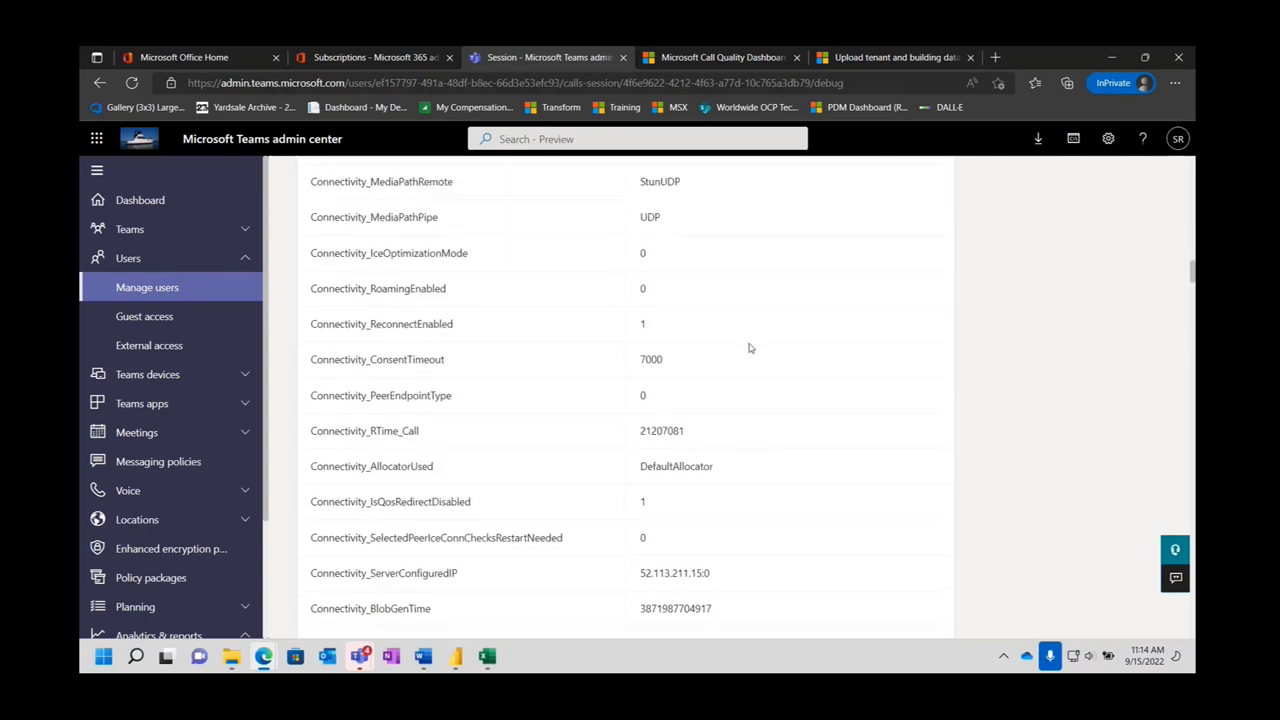
scroll(750, 348, down, 1)
scroll(750, 348, down, 1)
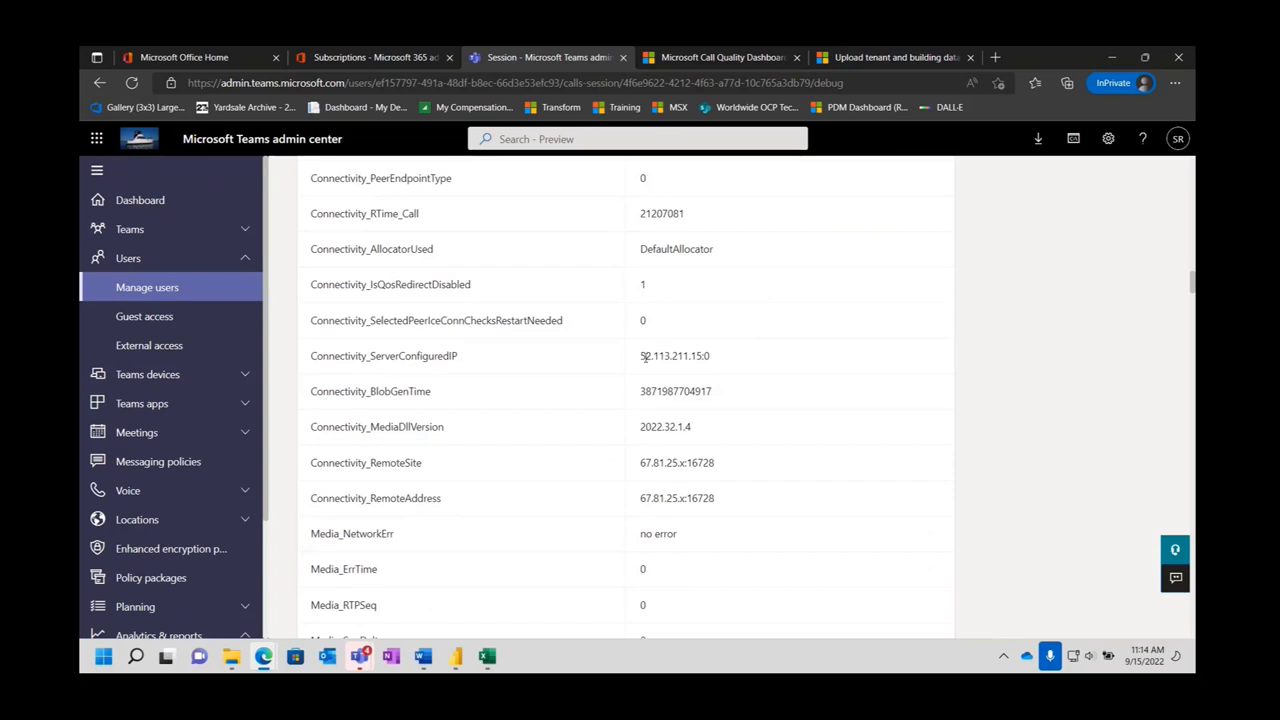
drag(641, 362, 714, 366)
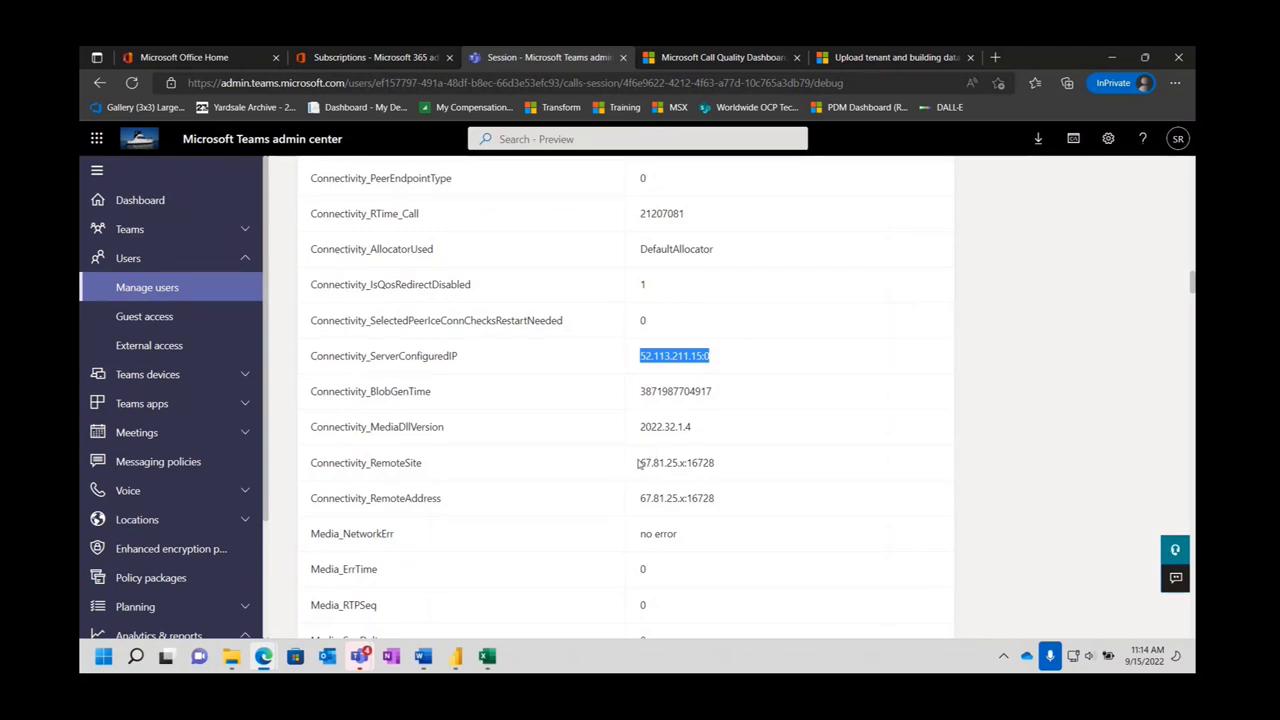
drag(637, 463, 718, 466)
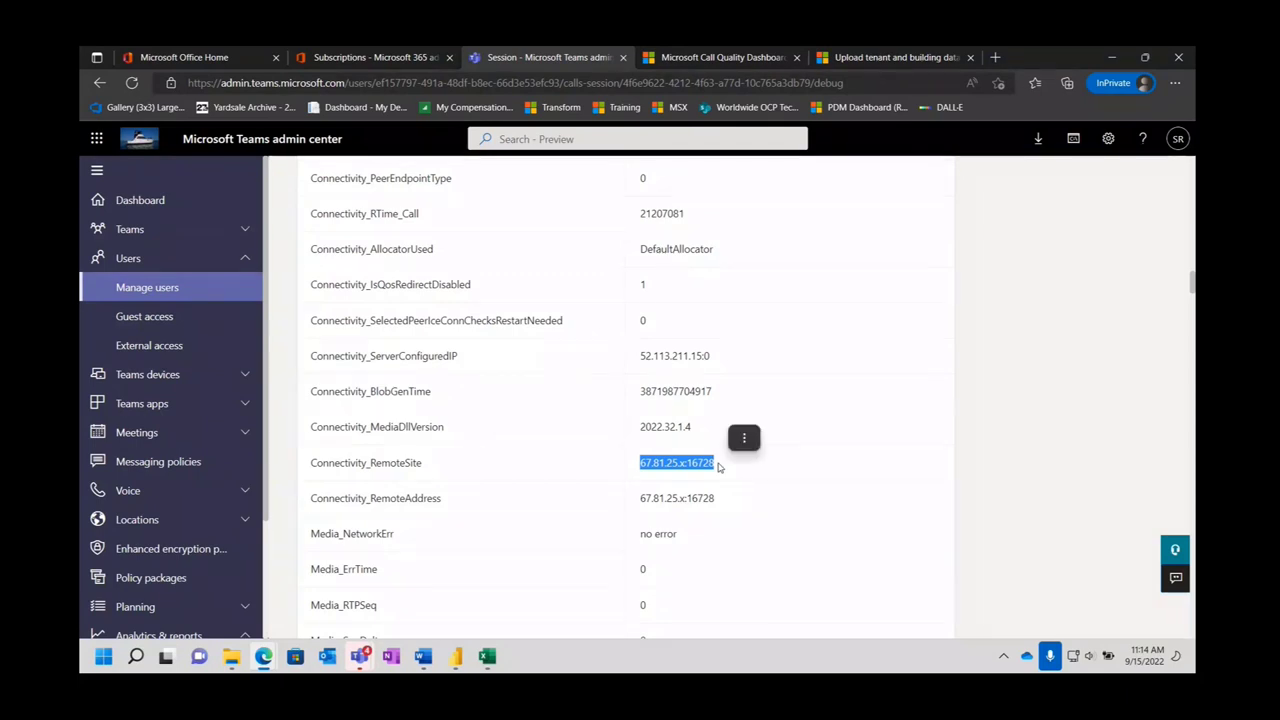
Read the audio report's media entries and the short report with the Cnd_Skype result detail and code.
scroll(1014, 356, down, 3)
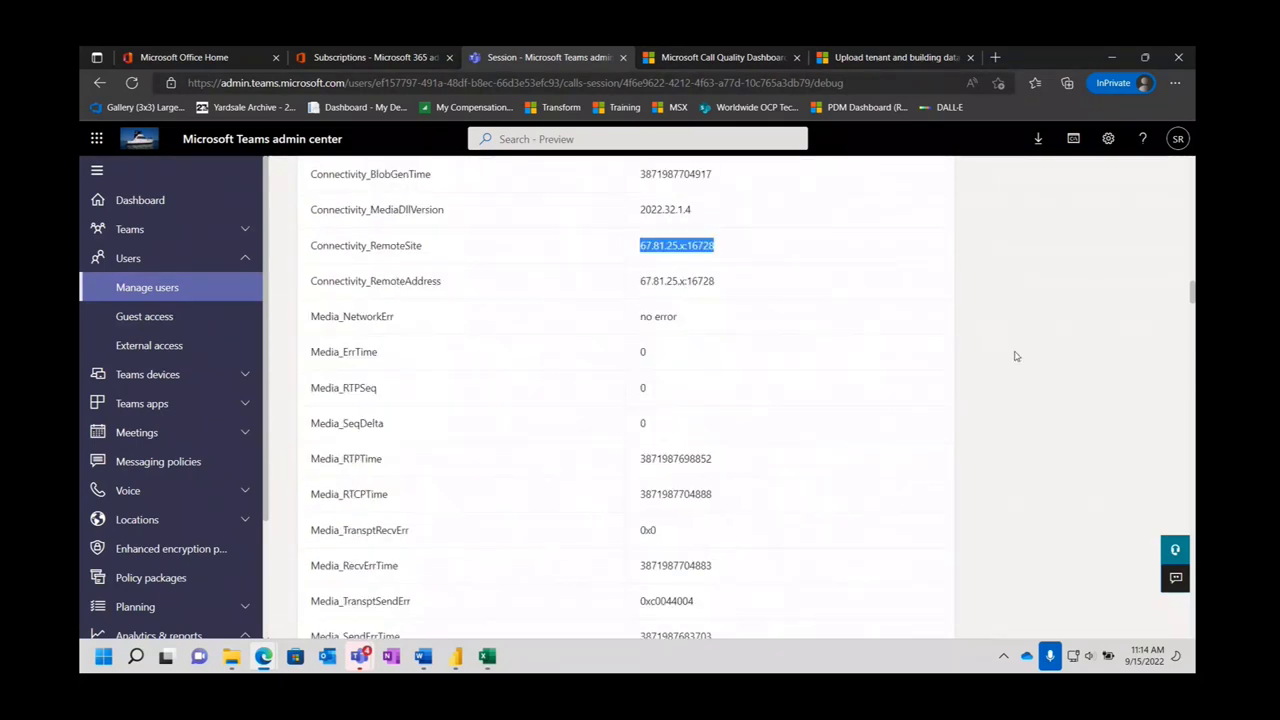
scroll(1012, 353, down, 3)
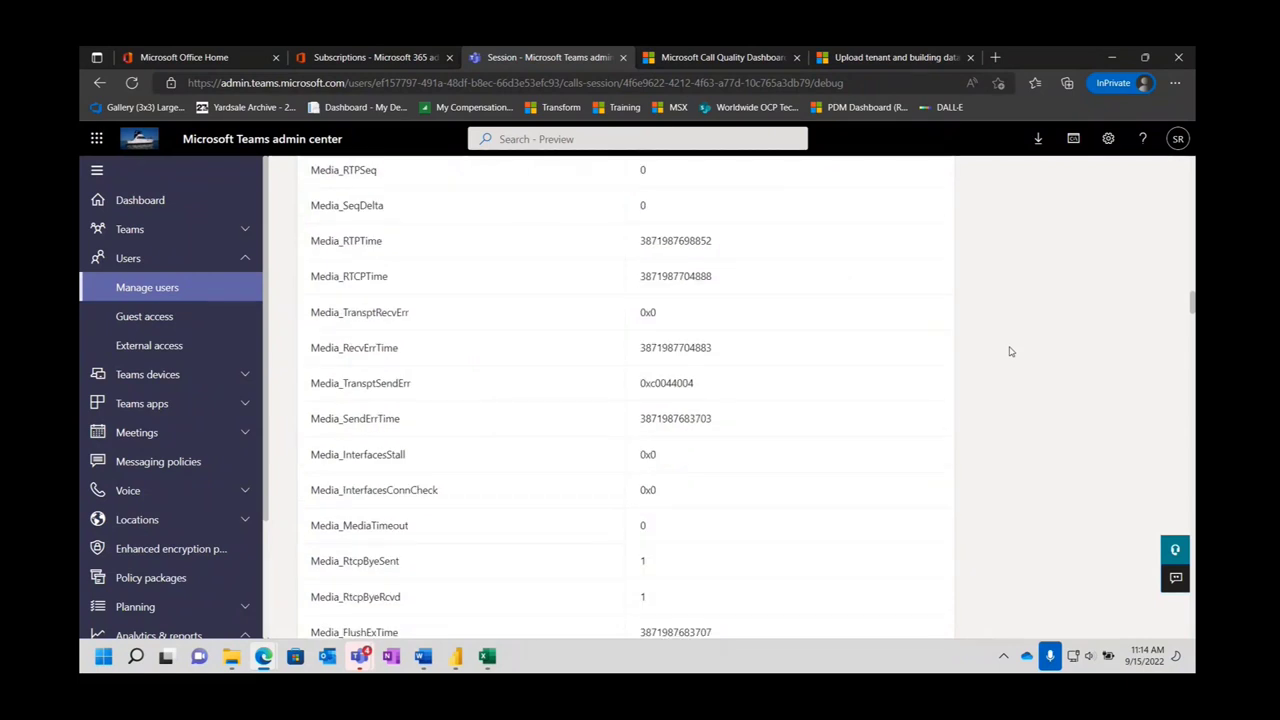
scroll(1010, 351, down, 3)
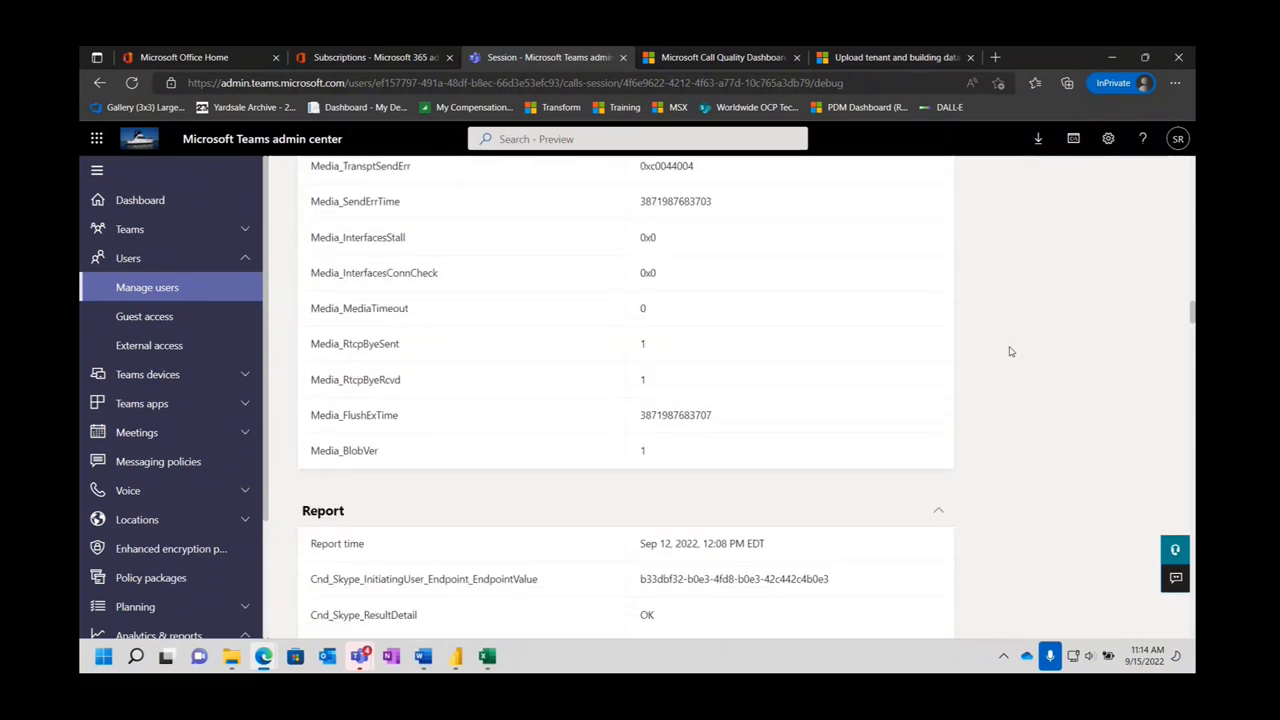
scroll(1010, 351, down, 3)
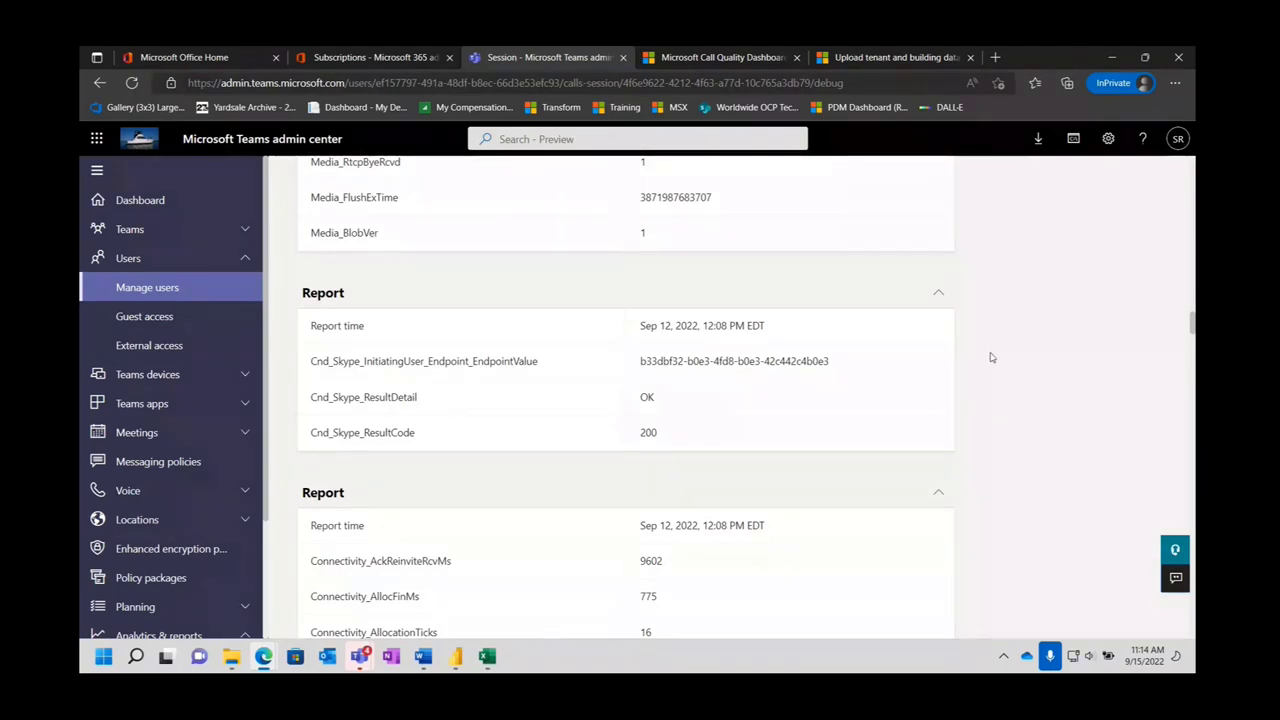
Examine the connectivity entries of the next debug report, including its DNS, media path and port range values.
scroll(990, 355, down, 2)
scroll(990, 353, down, 7)
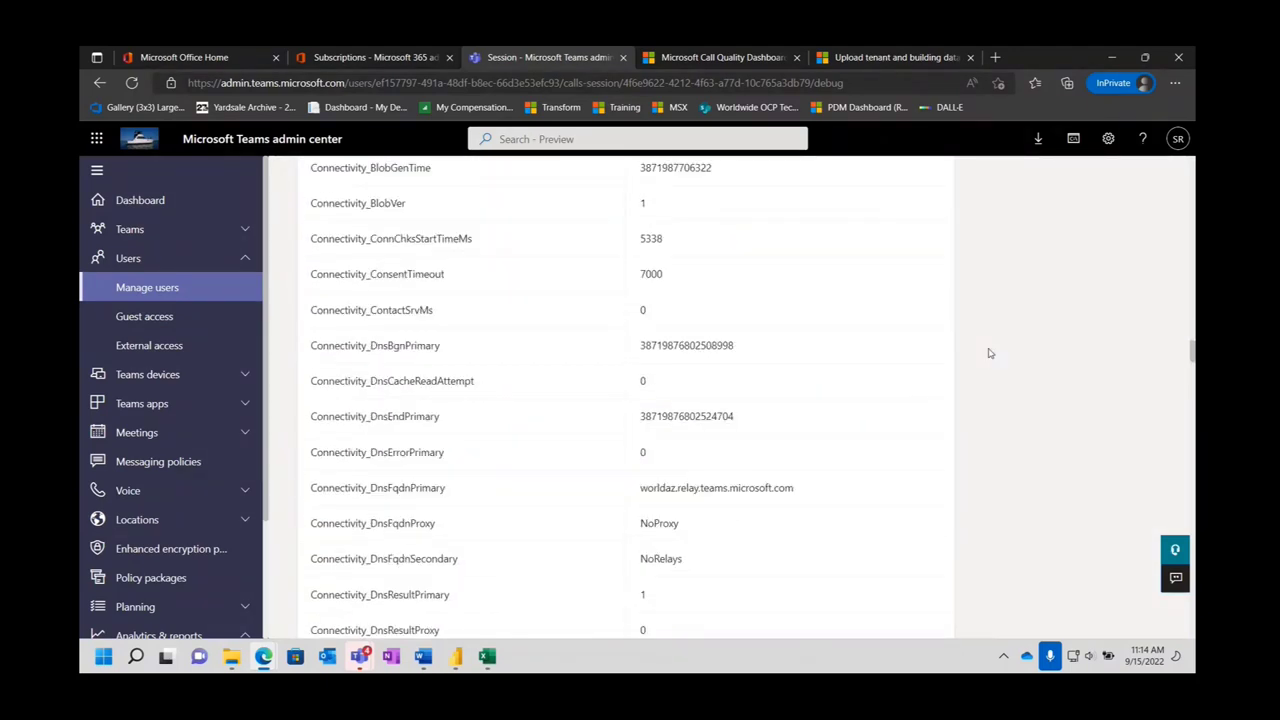
scroll(990, 353, down, 12)
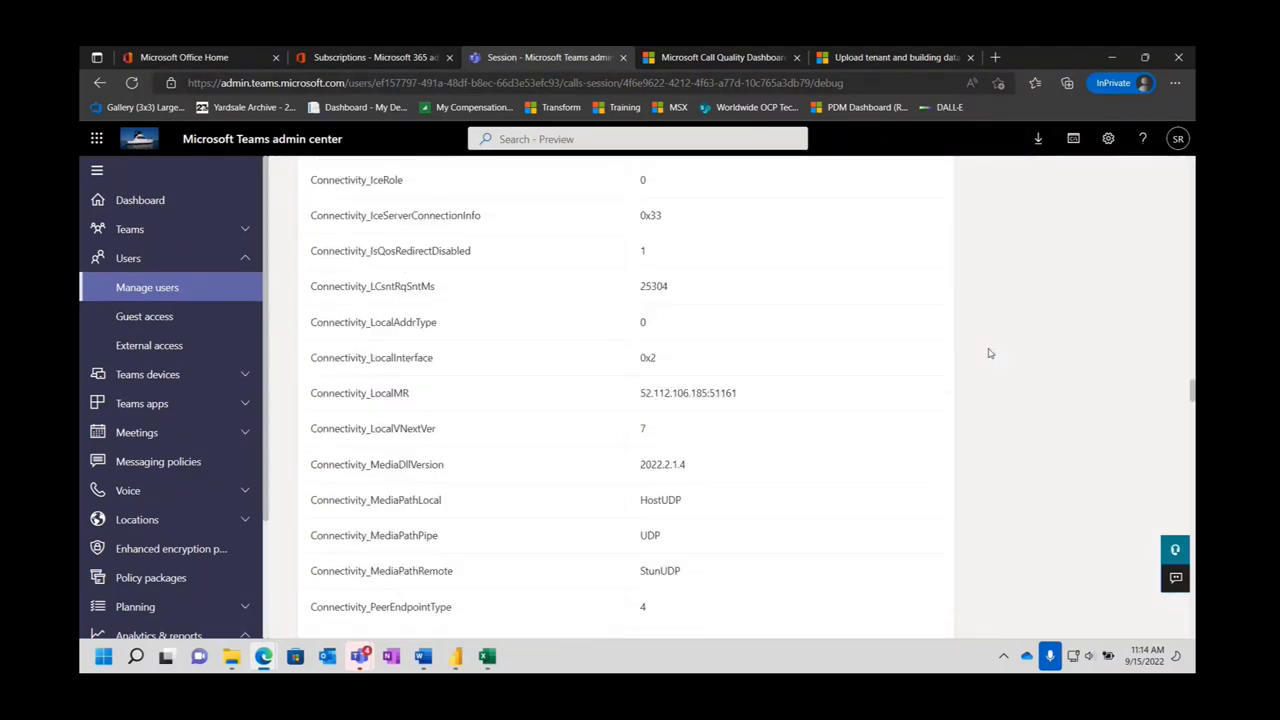
scroll(990, 353, down, 3)
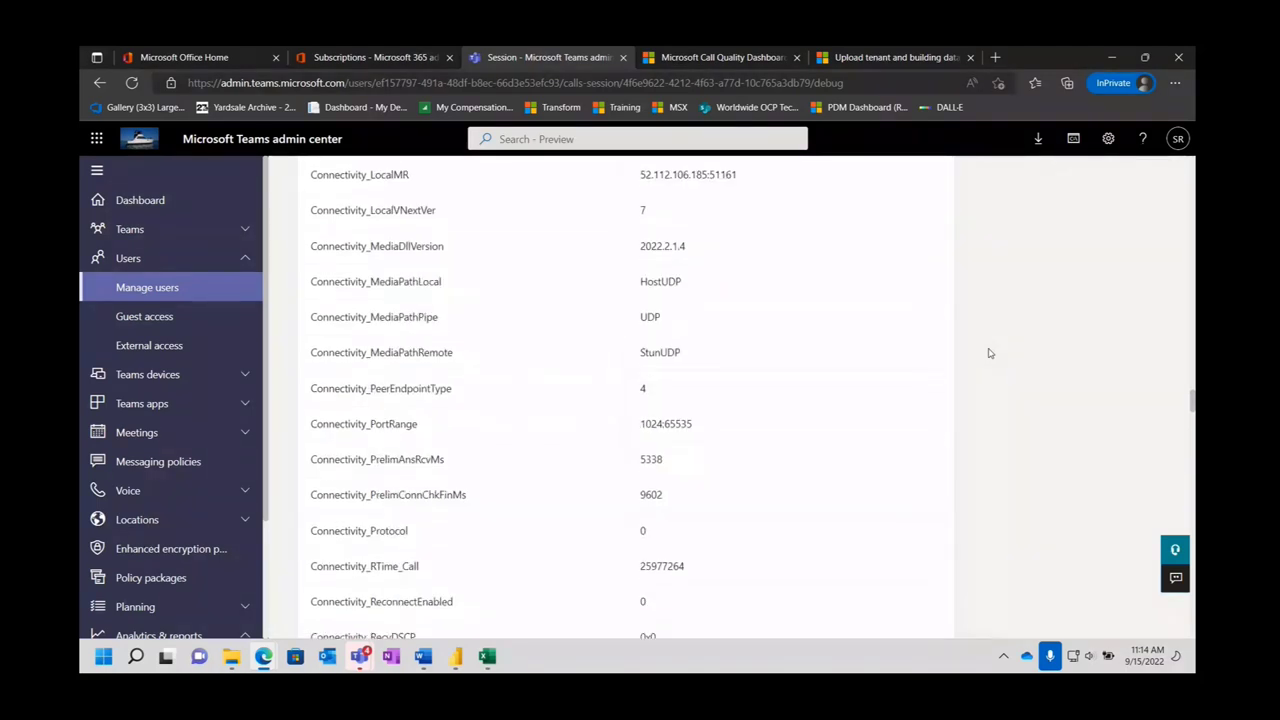
scroll(990, 353, down, 3)
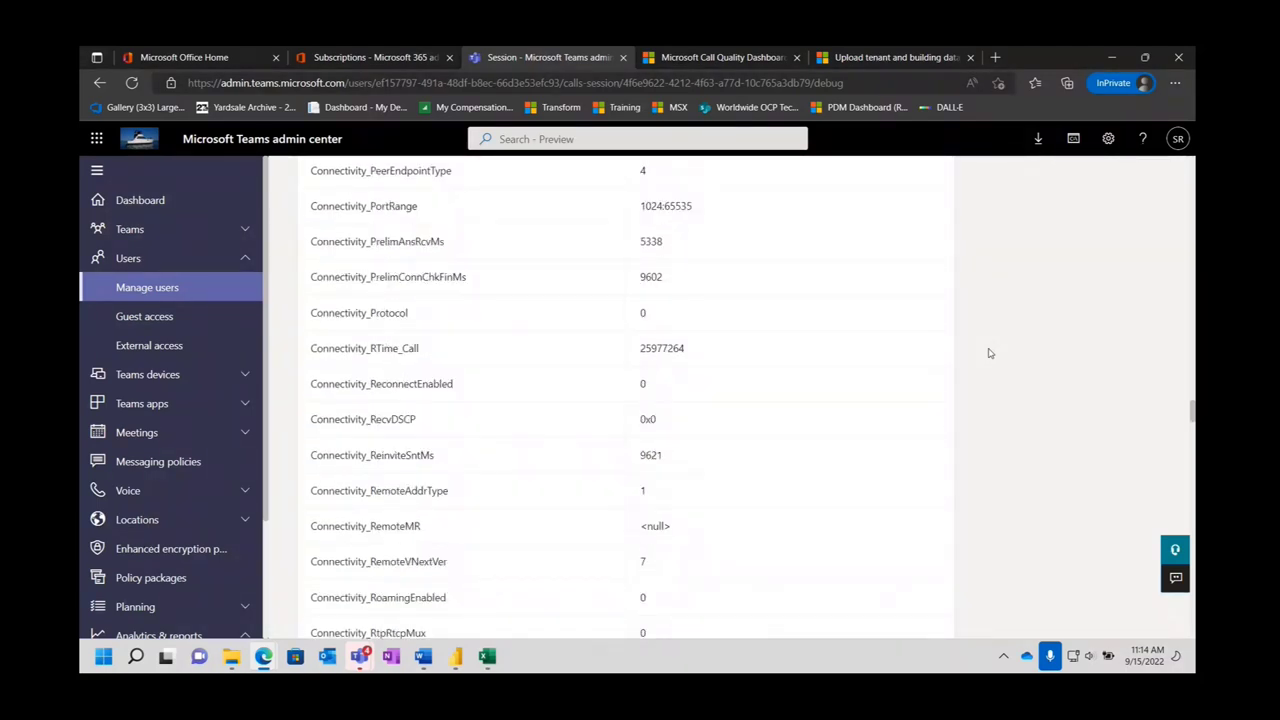
Find the Connectivity_BaseAddress, Connectivity_LocalSite and Connectivity_RemoteAddress entries in the debug report and highlight each one's value.
scroll(990, 353, down, 4)
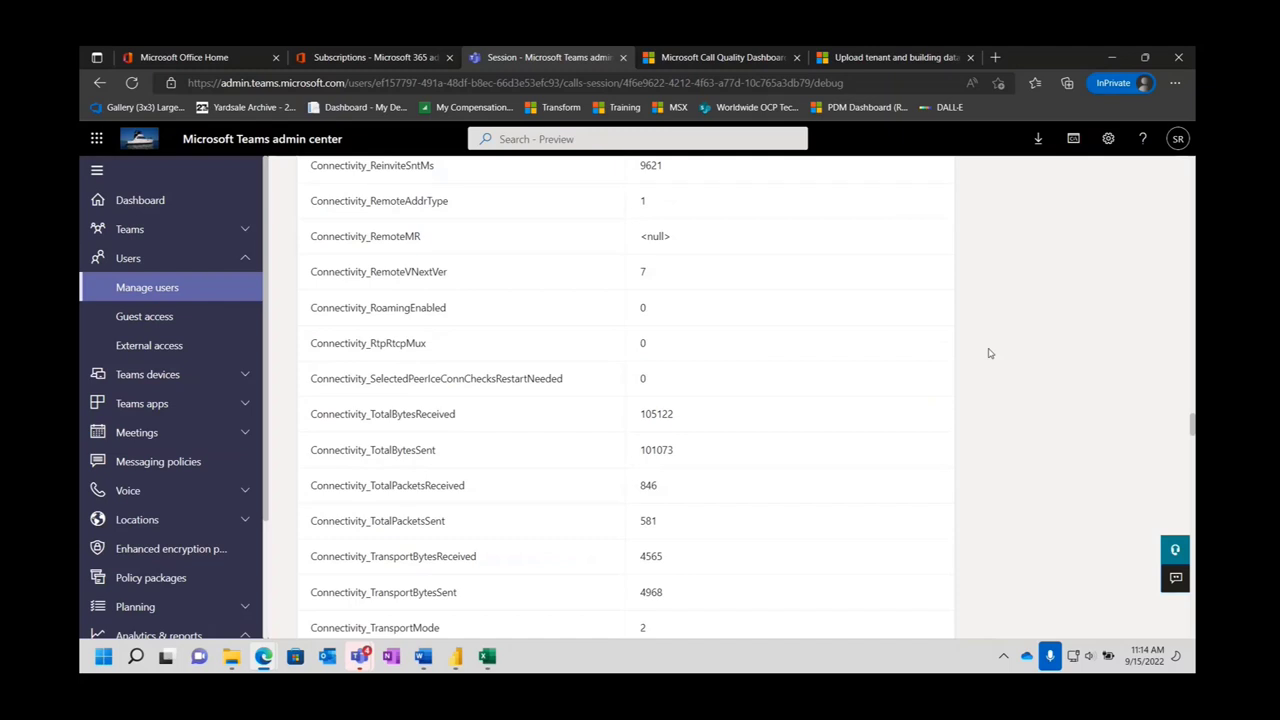
scroll(990, 353, down, 7)
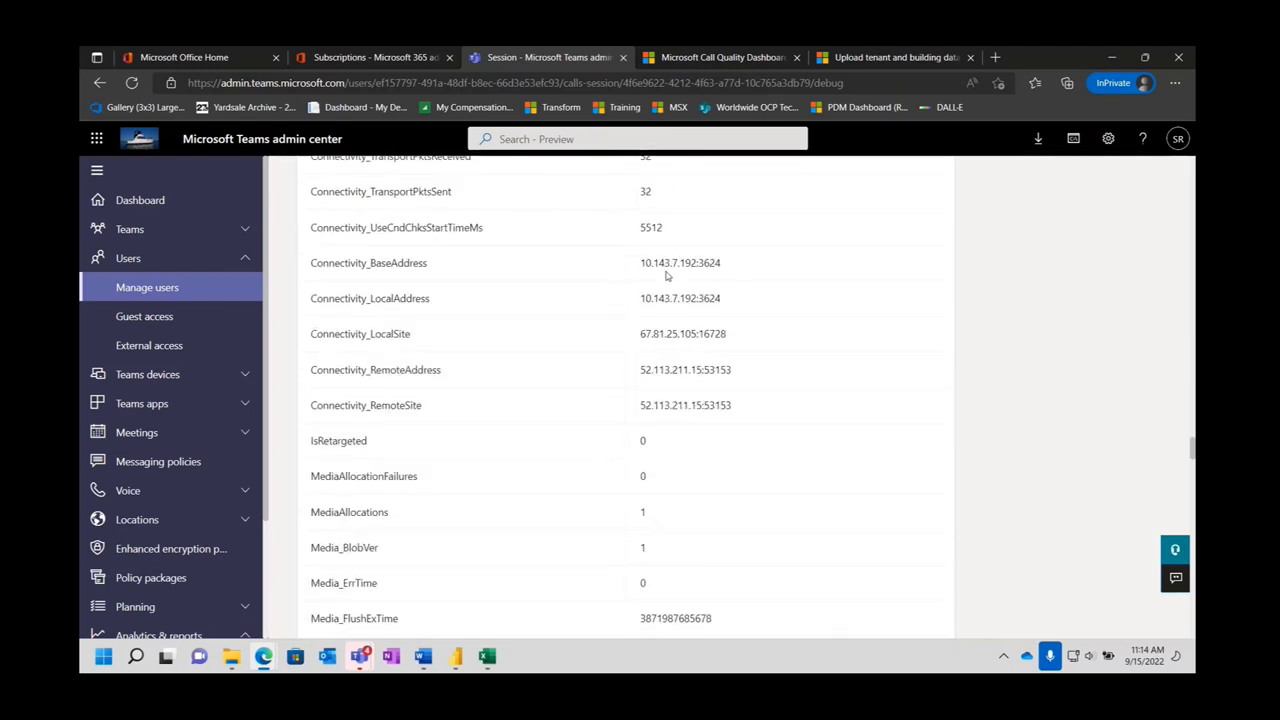
drag(640, 263, 722, 266)
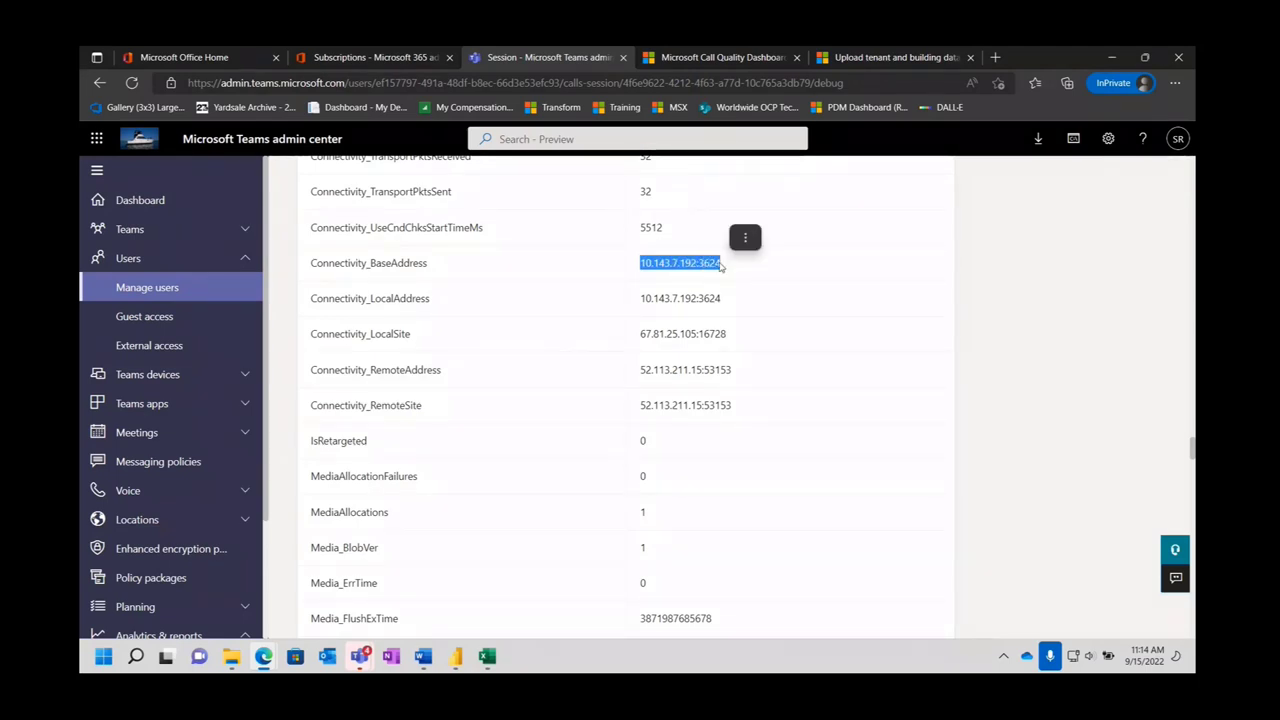
drag(637, 334, 743, 337)
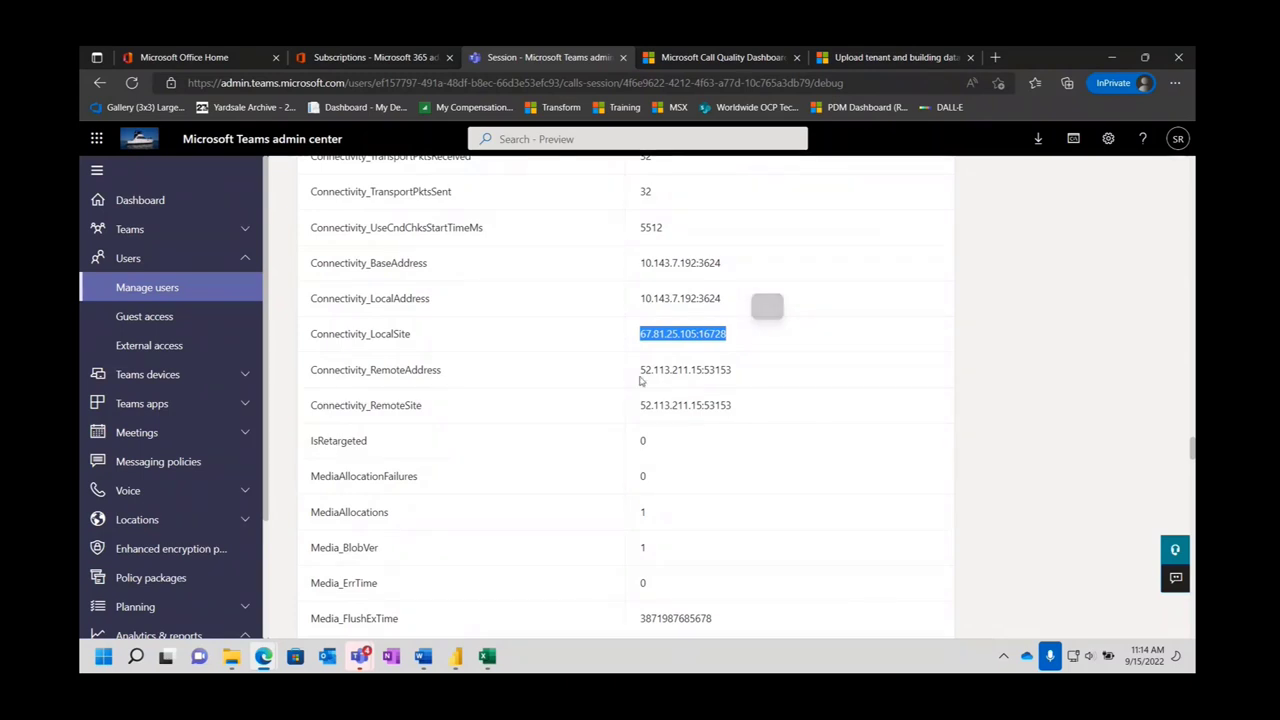
drag(637, 371, 750, 378)
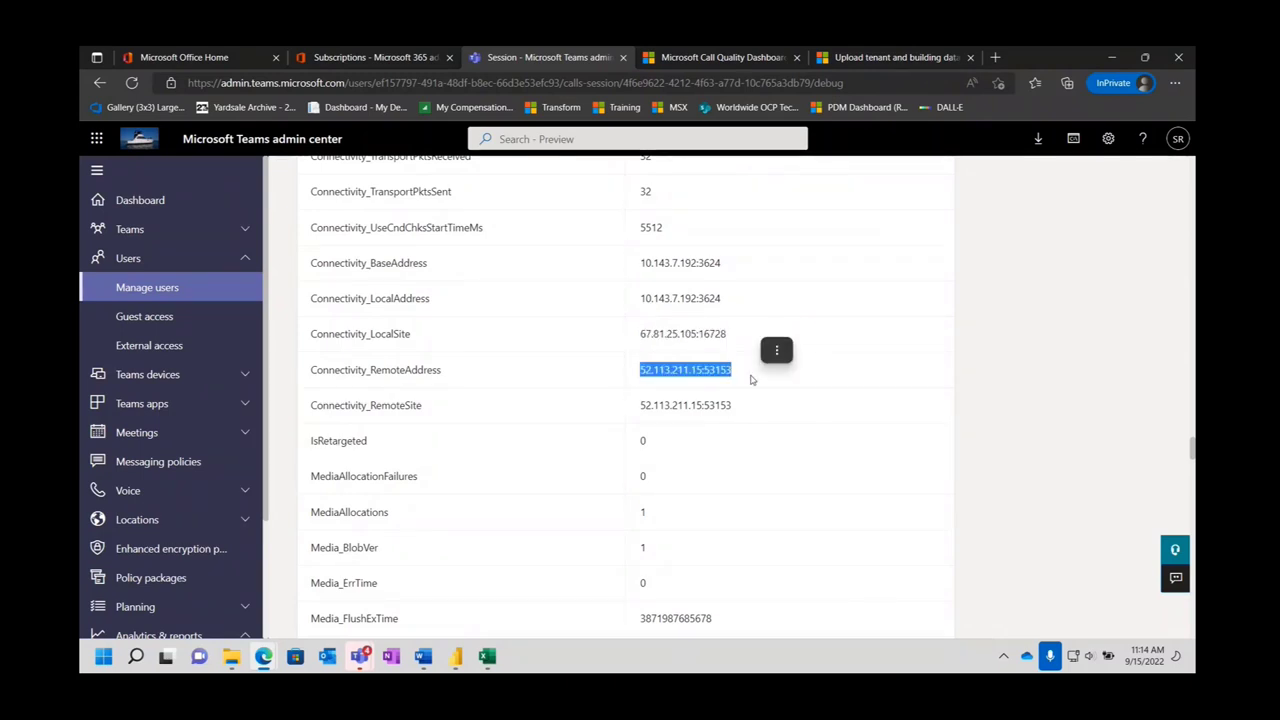
Skim the remaining media entries and debug reports to the last one and return to the first report.
scroll(914, 391, down, 3)
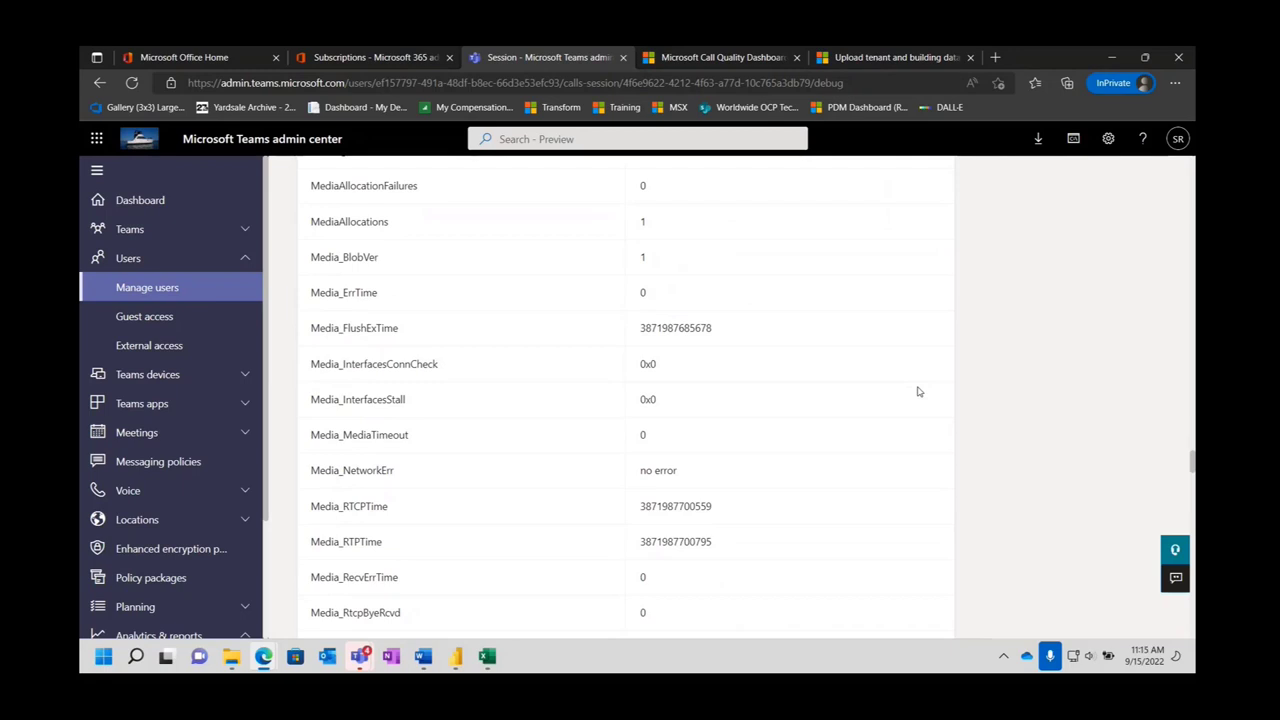
scroll(919, 391, down, 2)
scroll(919, 391, down, 3)
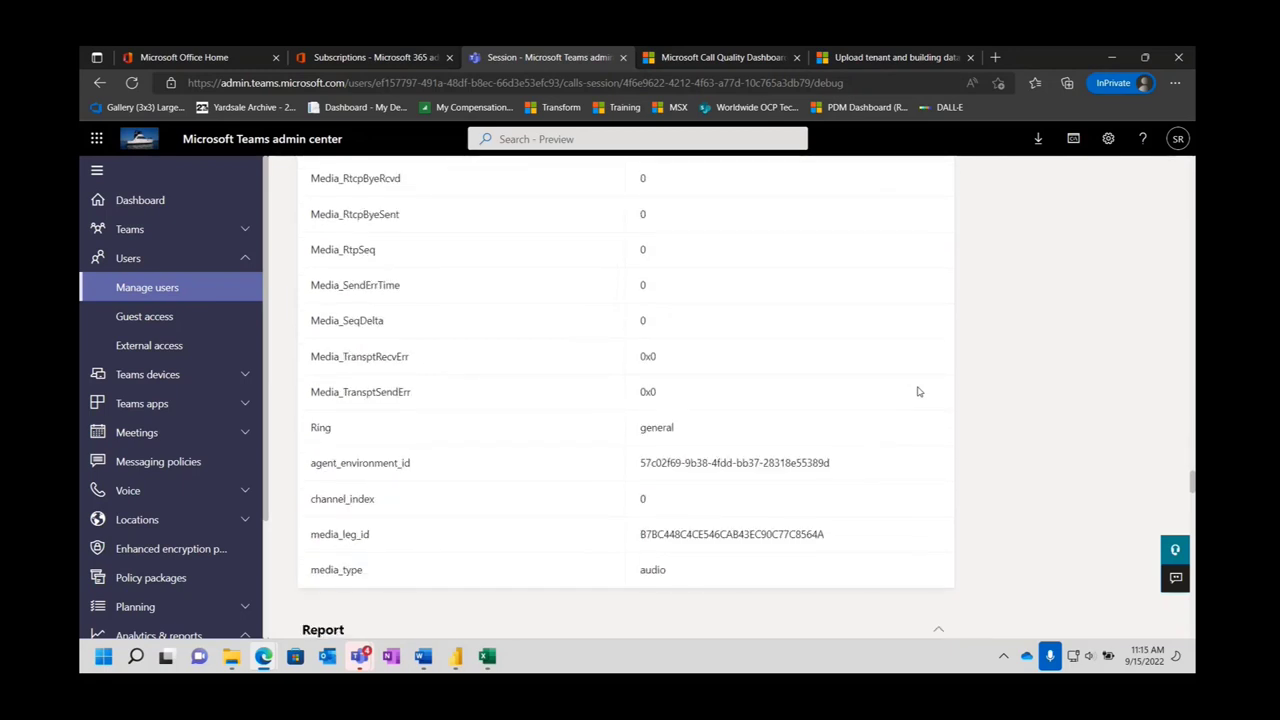
scroll(919, 391, down, 10)
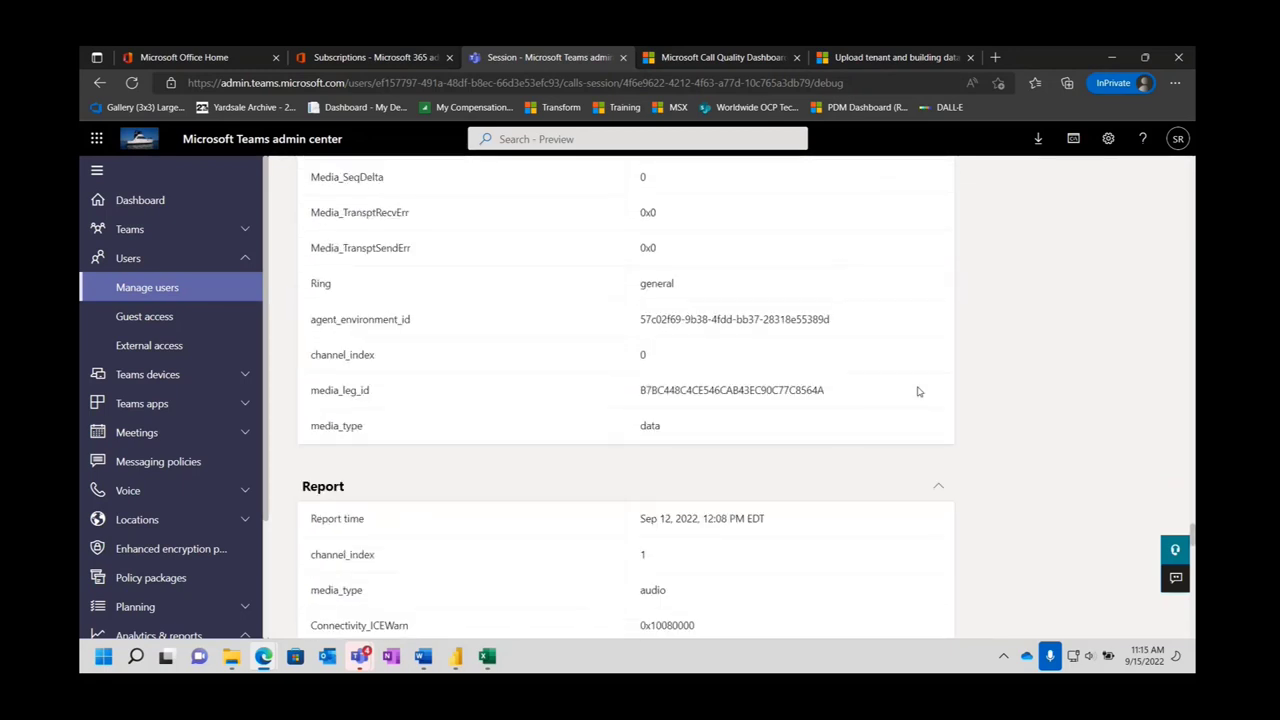
scroll(919, 391, down, 15)
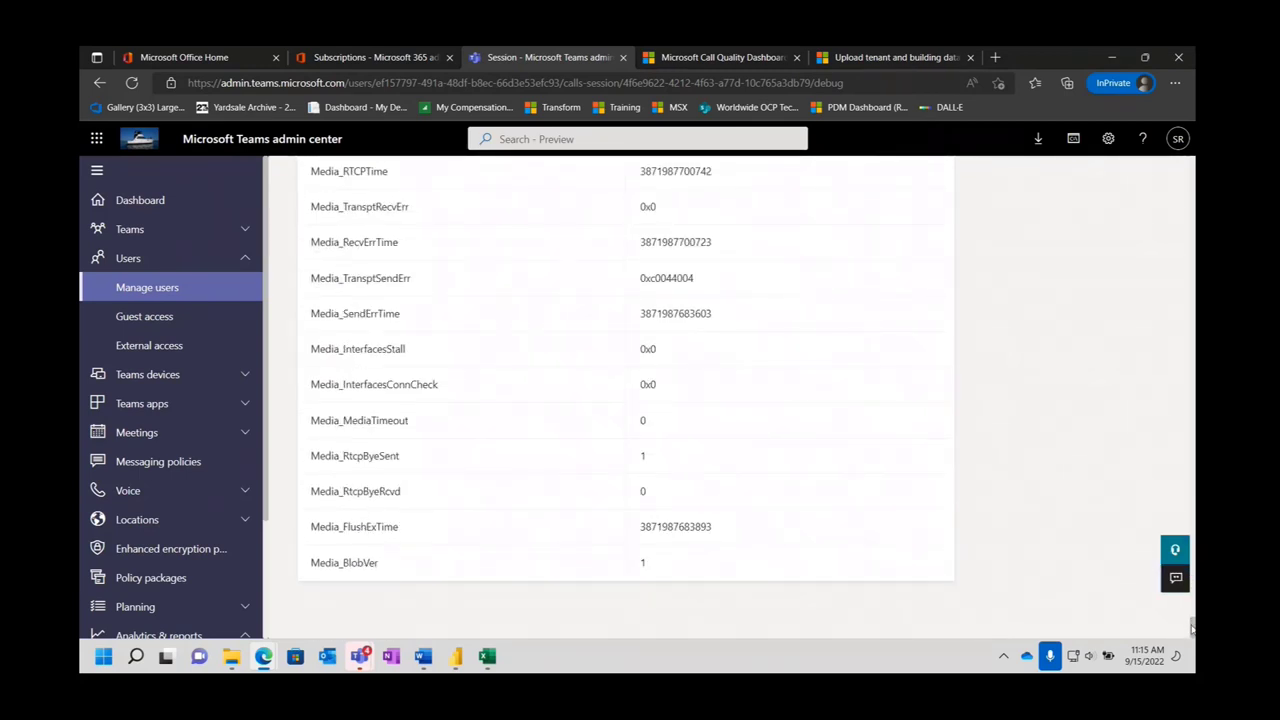
drag(1191, 627, 1191, 178)
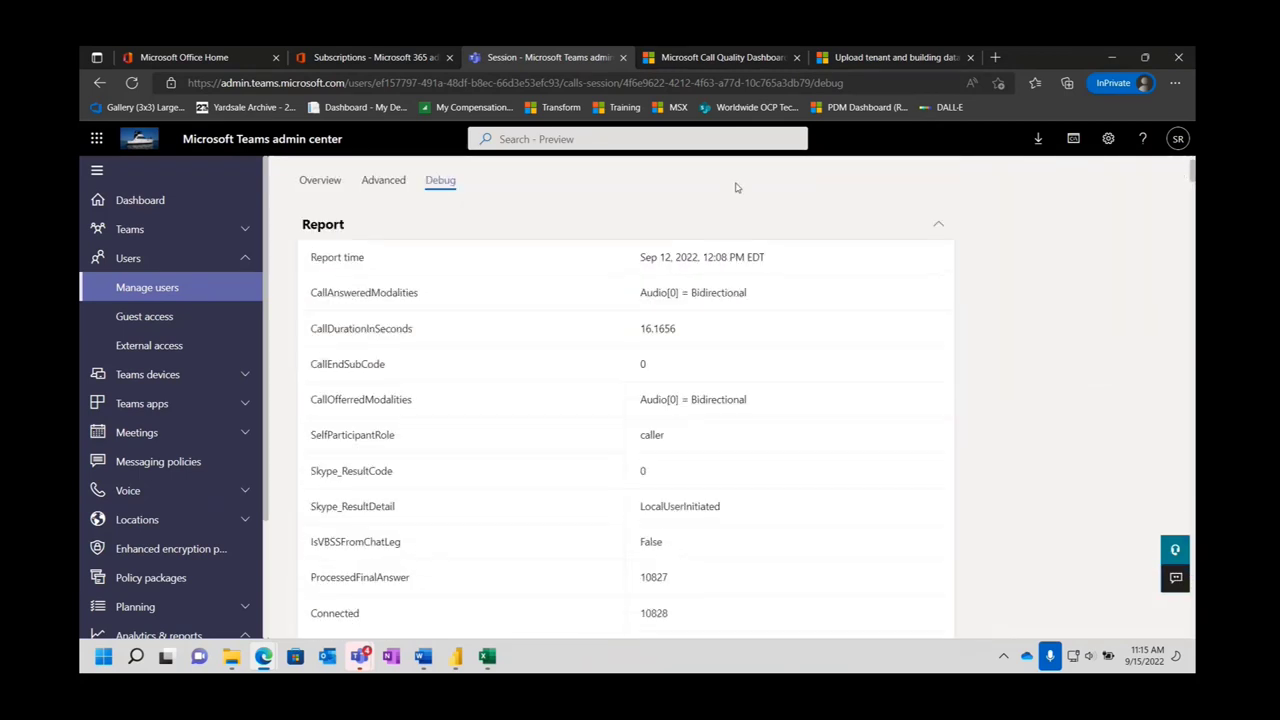
Return to the session overview and review the call's network stream details for round-trip time, degradation, jitter and packet loss.
scroll(456, 198, up, 1)
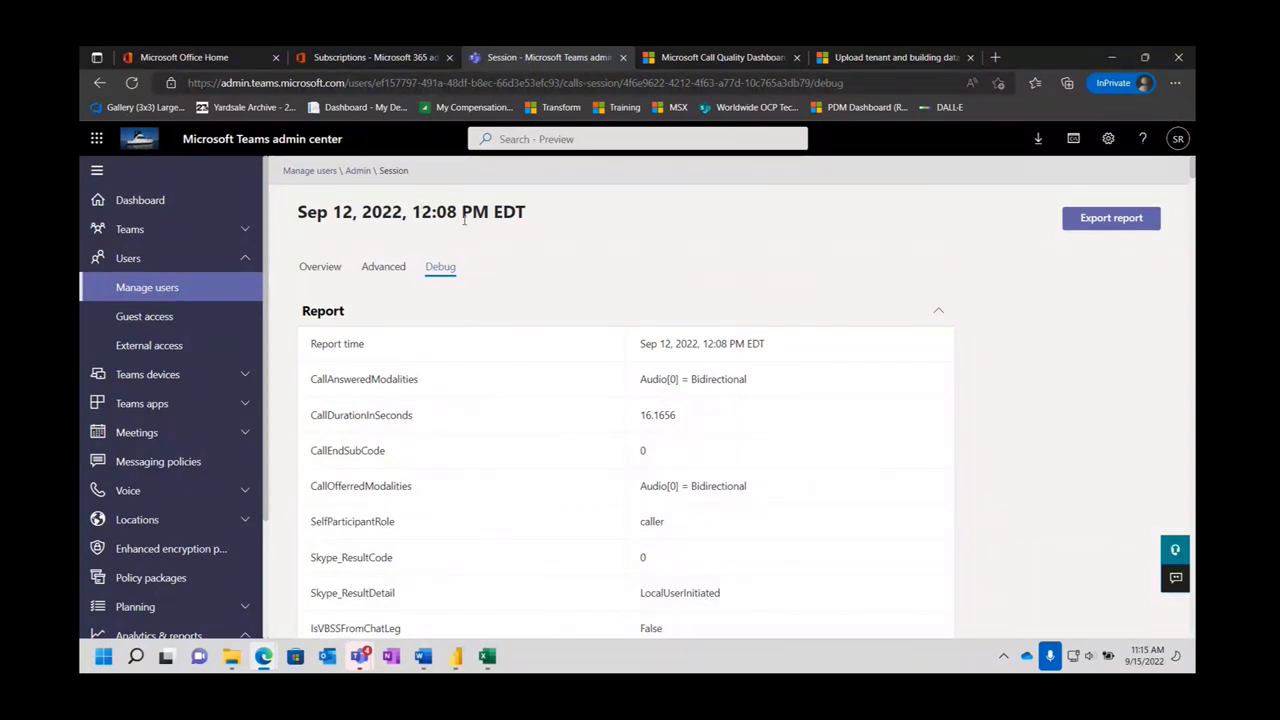
click(316, 267)
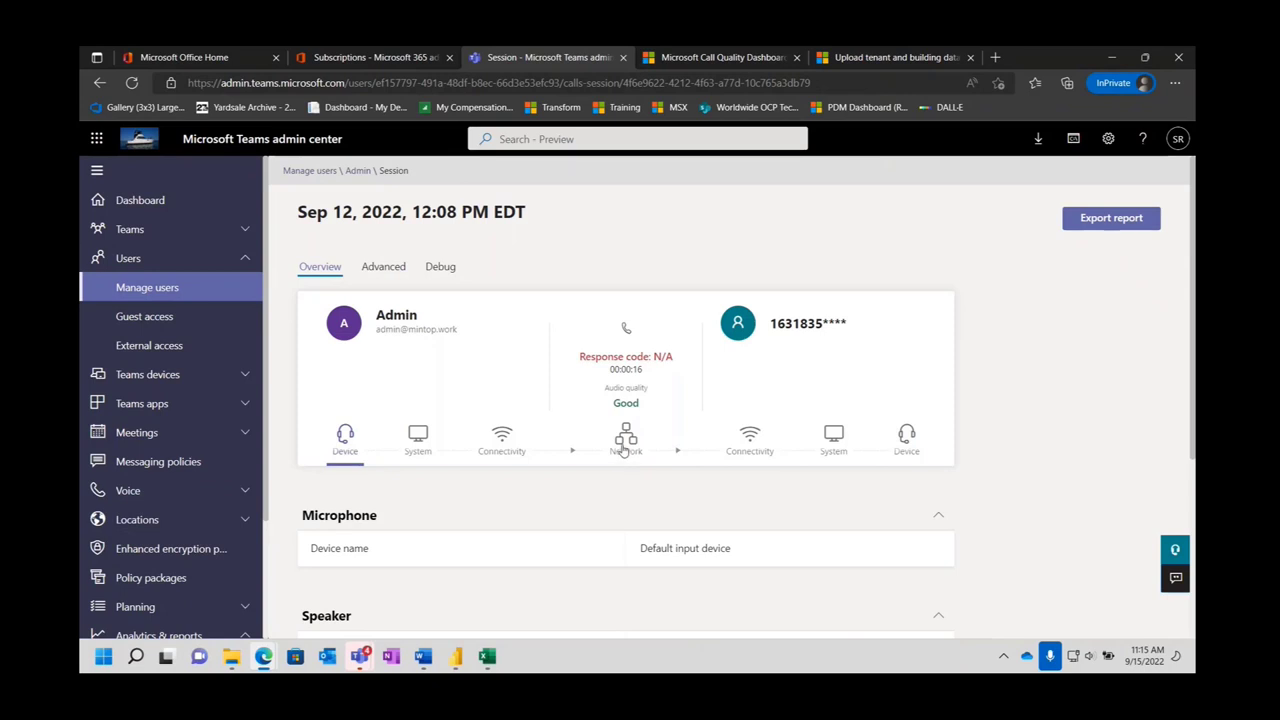
click(624, 440)
scroll(616, 514, down, 2)
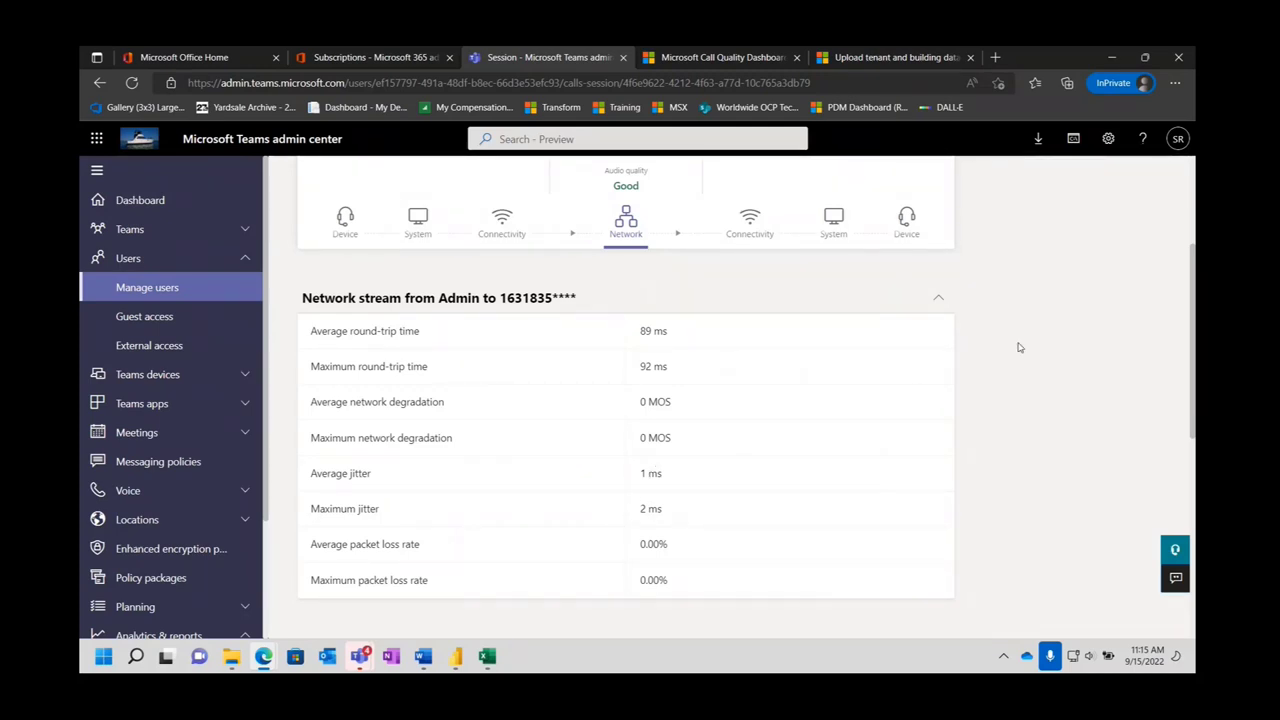
scroll(1018, 347, up, 2)
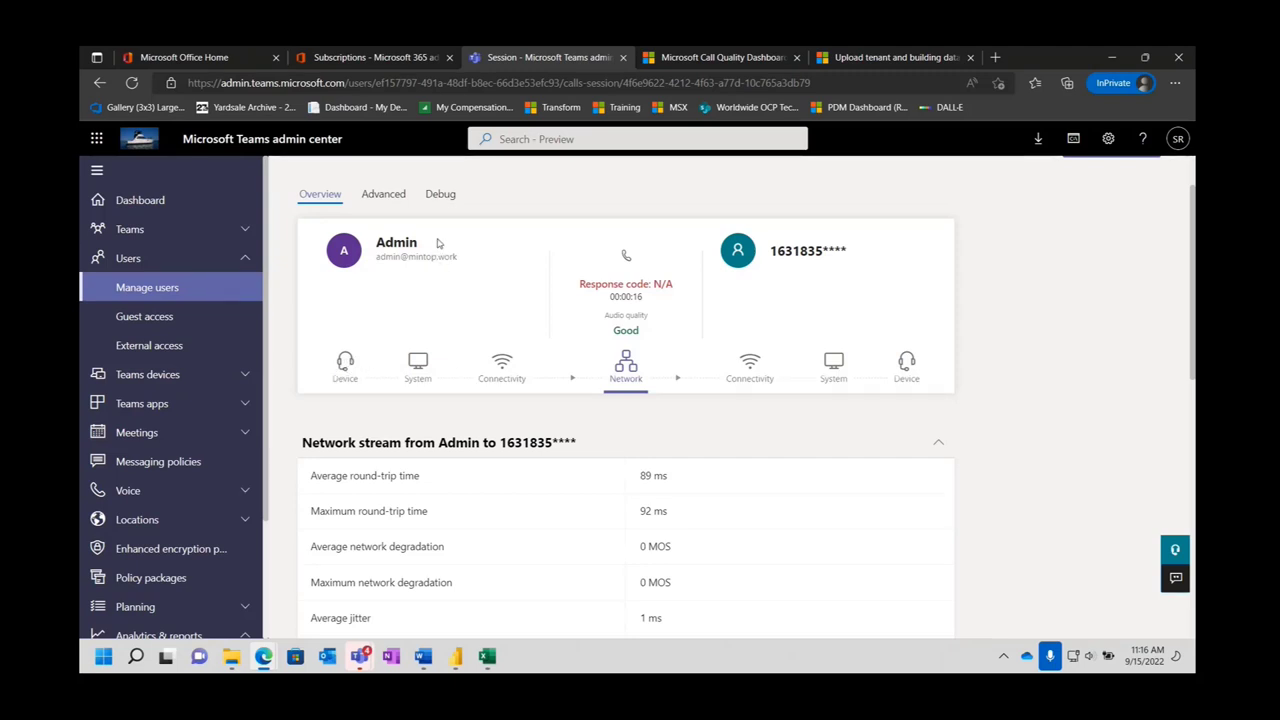
scroll(441, 244, up, 1)
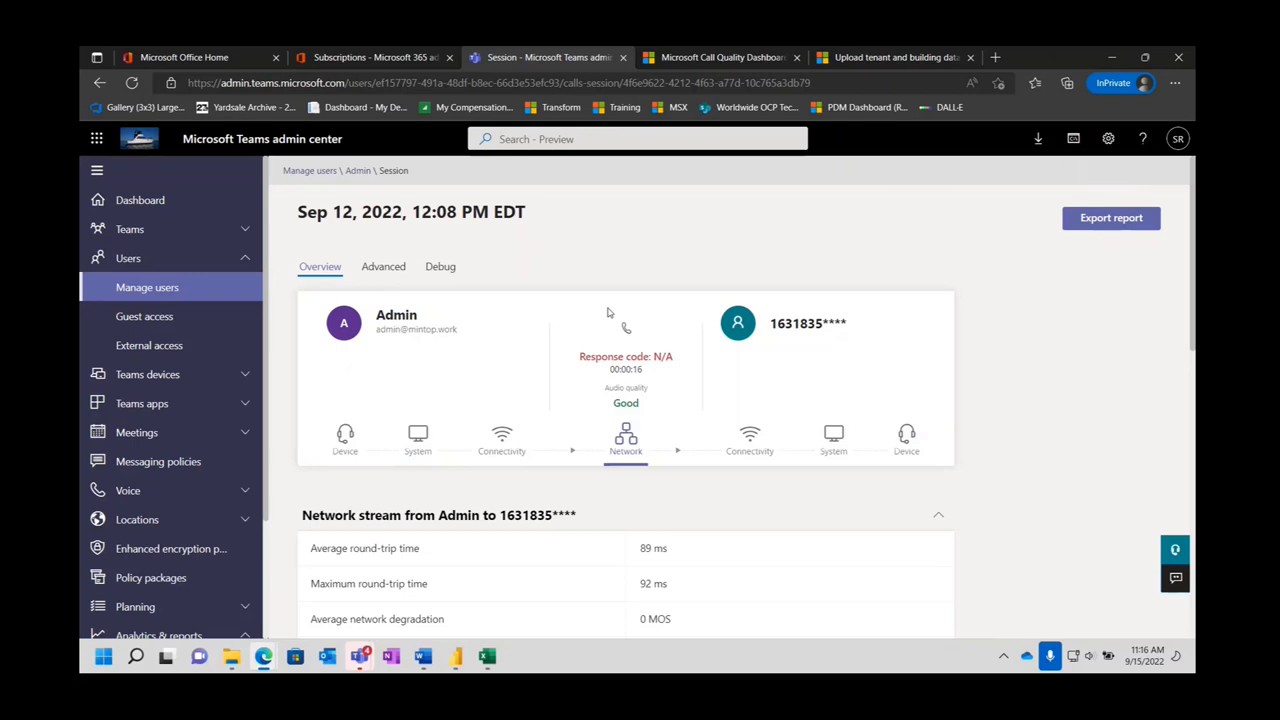
Export the session report and review the downloaded Call analytics export report (3).xlsx in Excel through to its last entries.
click(1122, 226)
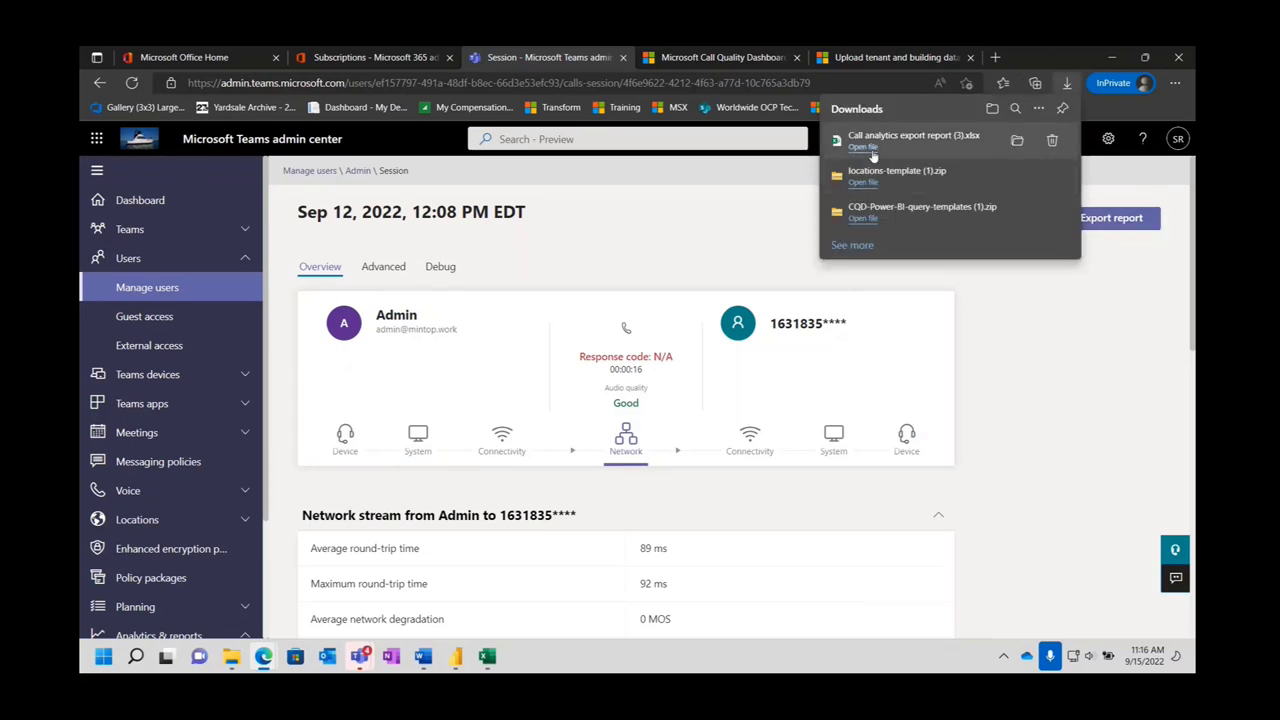
click(862, 147)
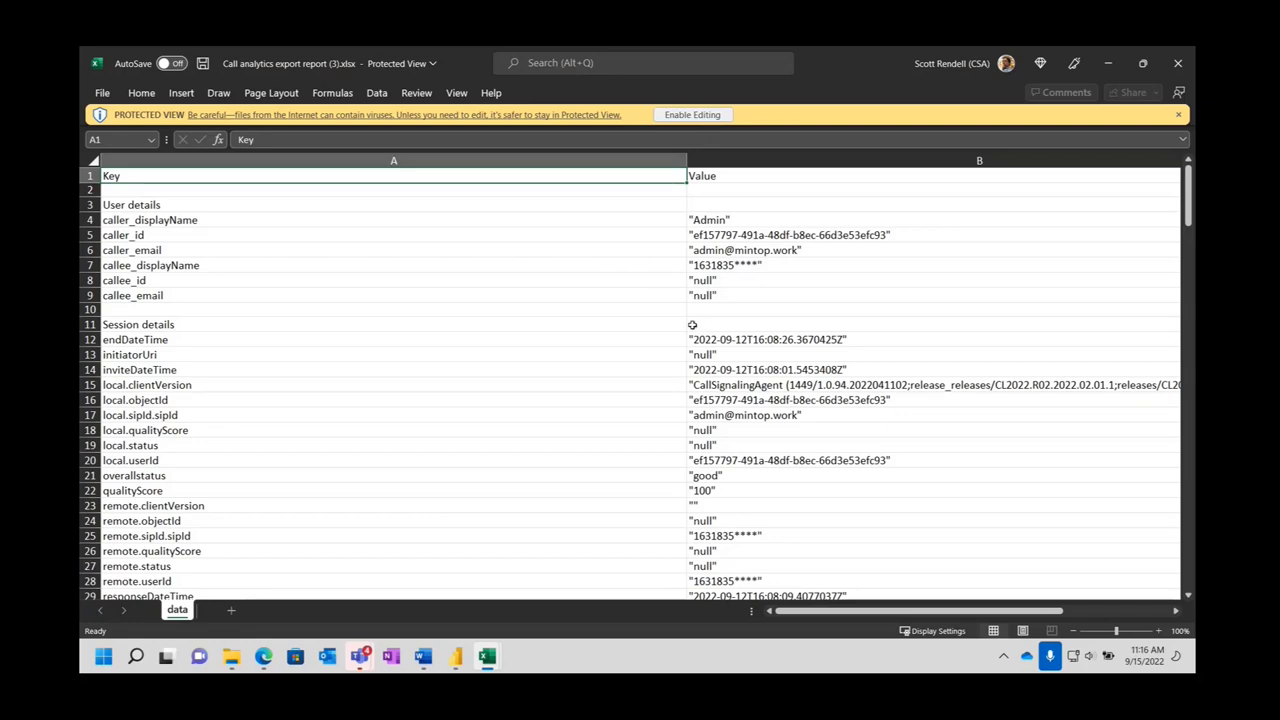
scroll(676, 258, down, 4)
scroll(676, 258, down, 20)
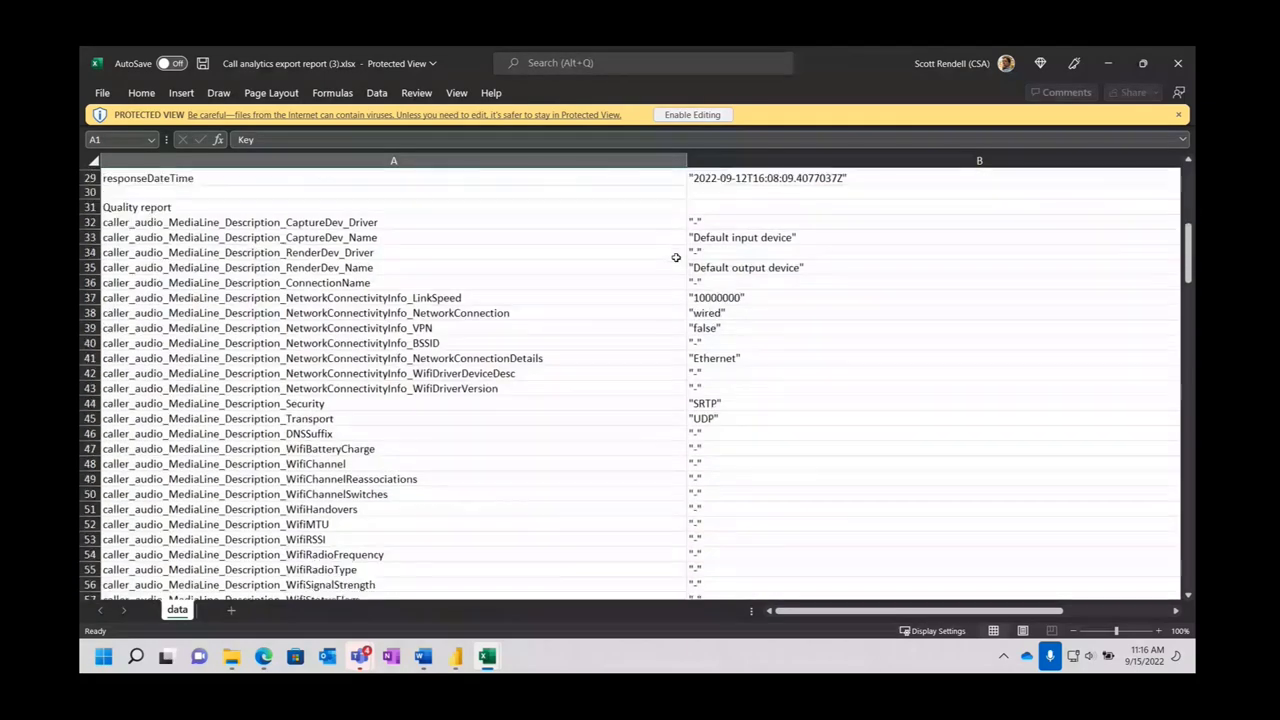
scroll(676, 258, down, 20)
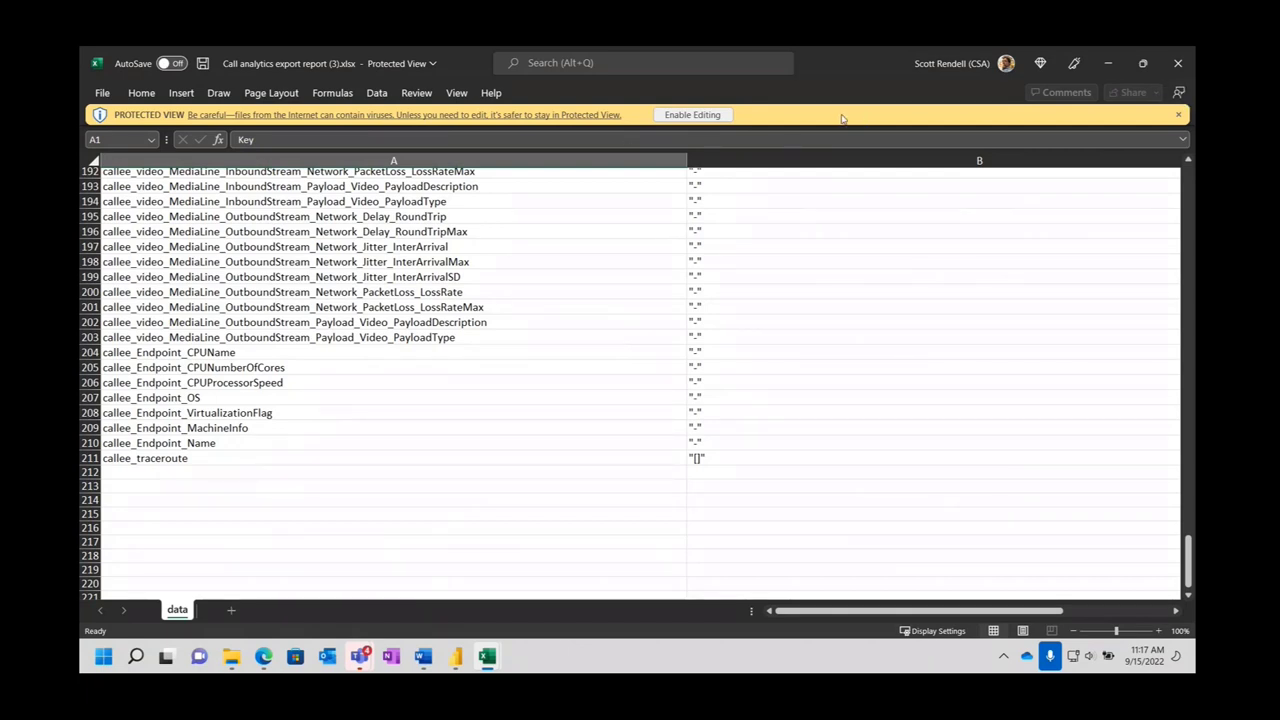
click(1177, 63)
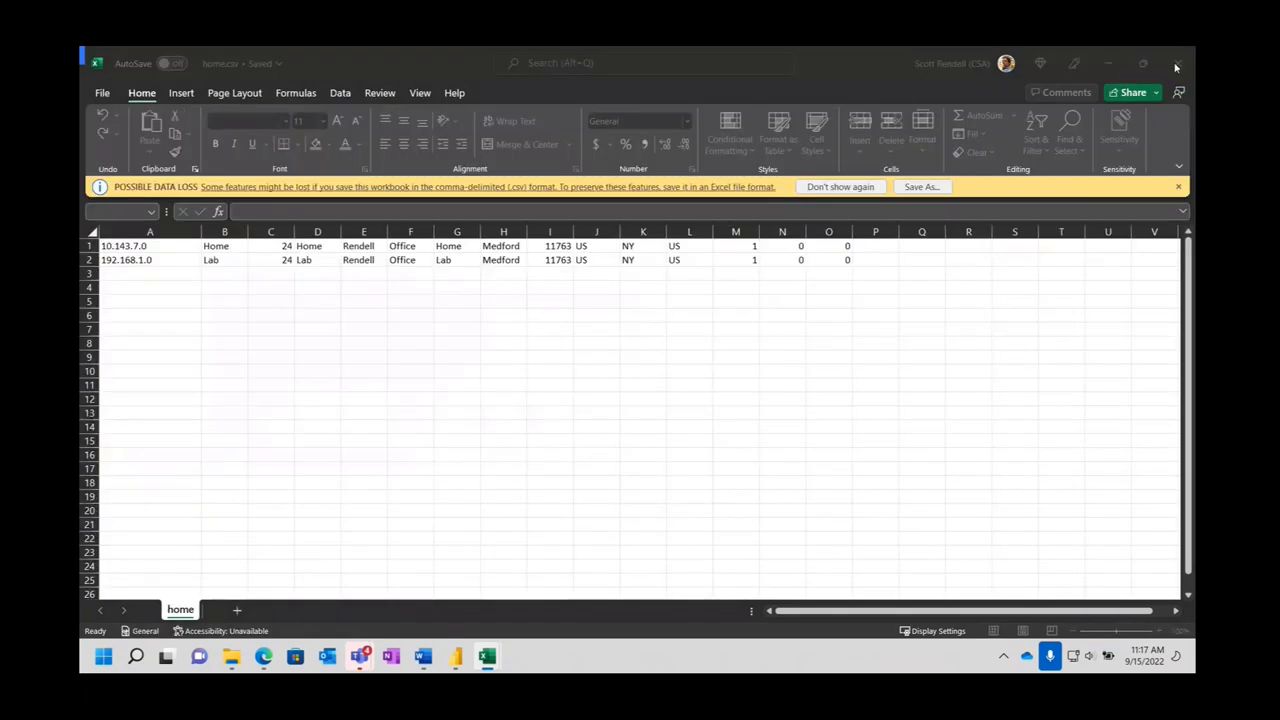
click(1107, 64)
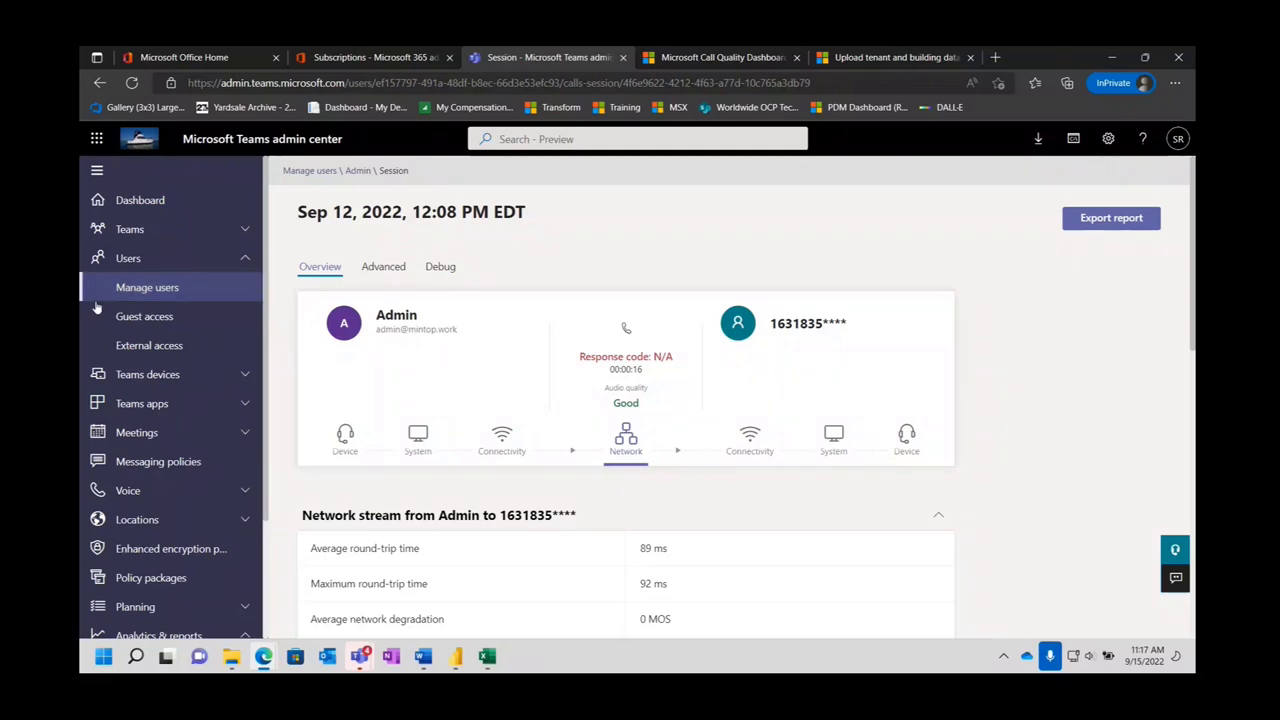
Go back to the Manage users list, open the profile of a user further down and check the 7-day quality chart.
click(310, 170)
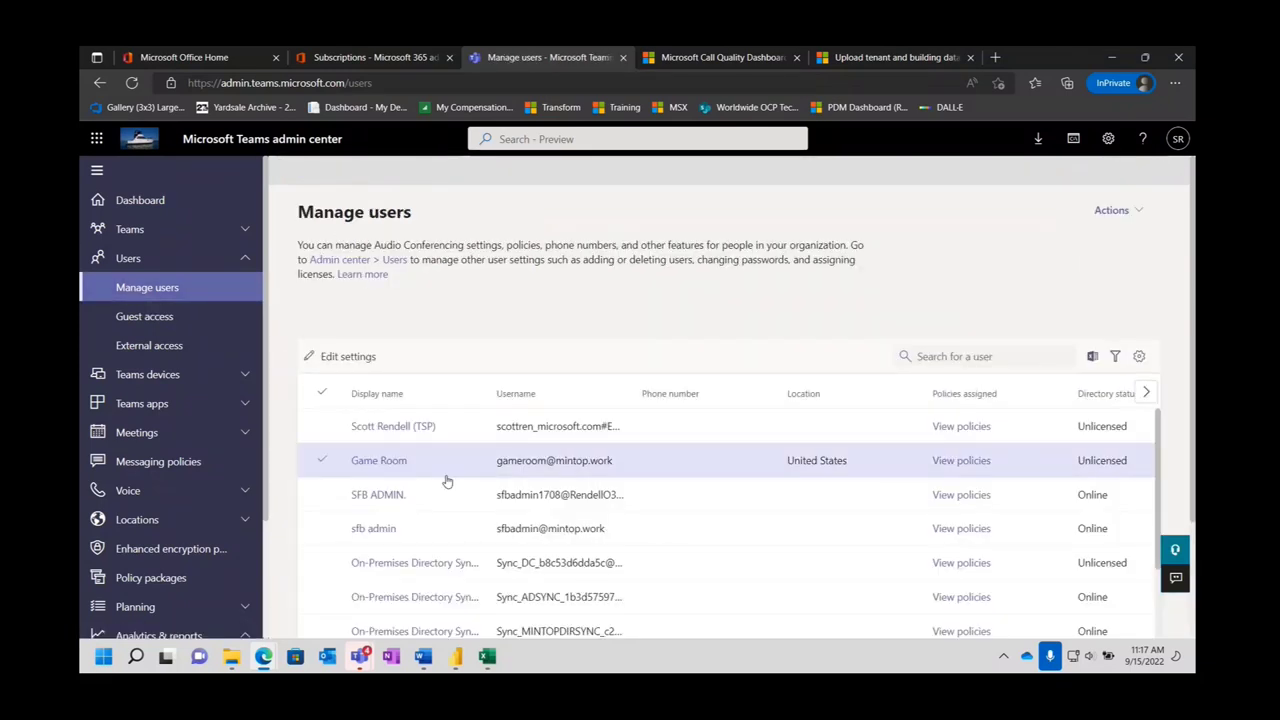
scroll(445, 474, down, 5)
scroll(458, 479, down, 1)
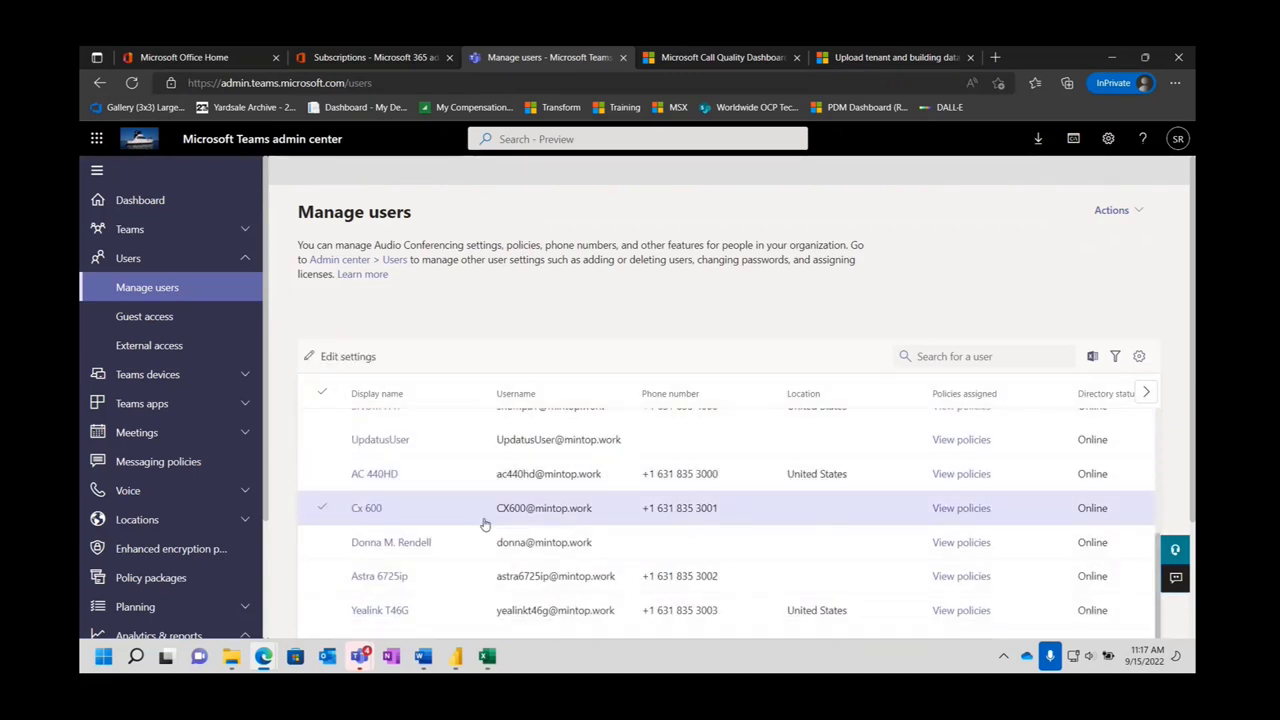
scroll(484, 524, down, 3)
click(401, 452)
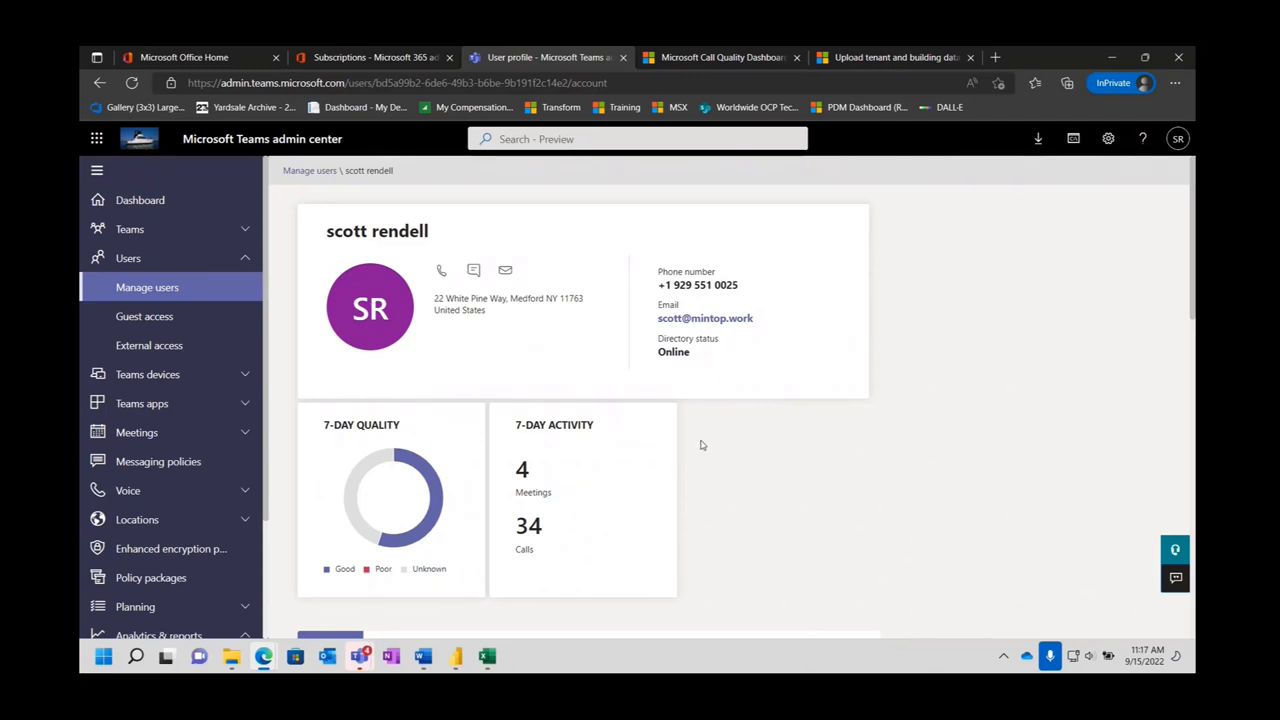
mouse_move(355, 515)
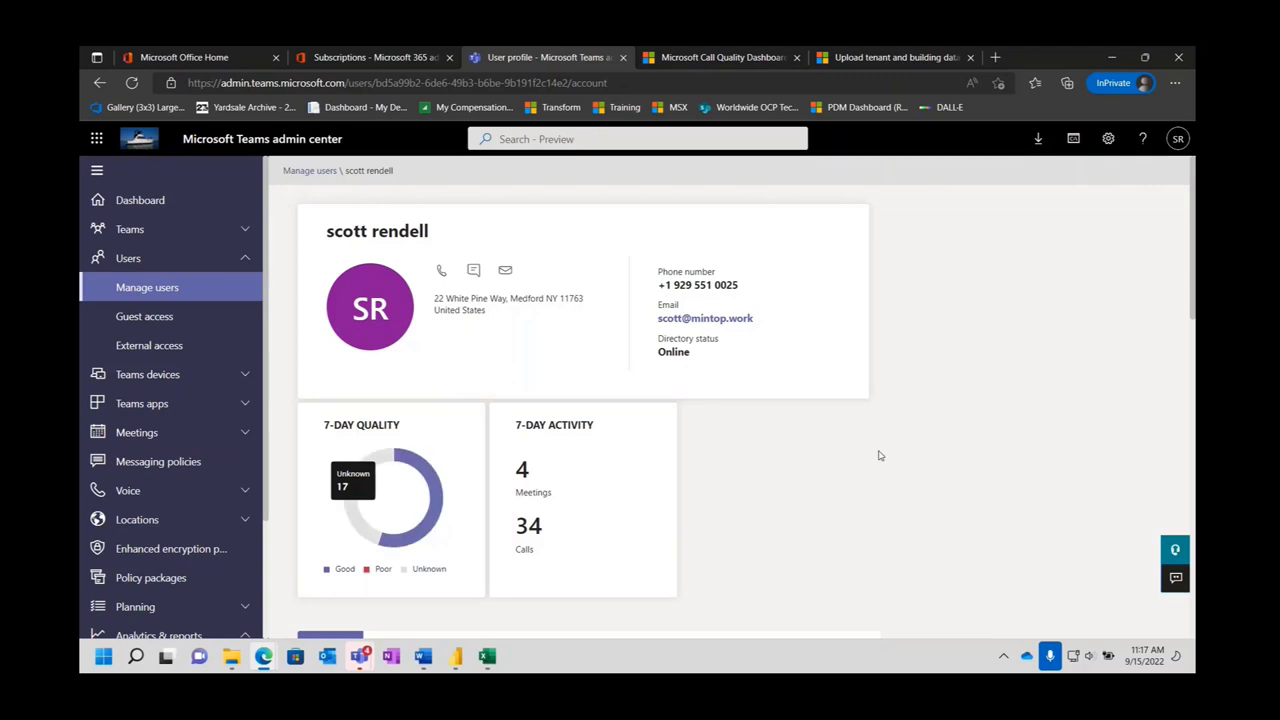
Open the user's meetings and calls history and browse the past meetings back to the Sep 11, 2022 calls.
scroll(878, 453, down, 3)
scroll(879, 456, down, 2)
scroll(879, 456, up, 2)
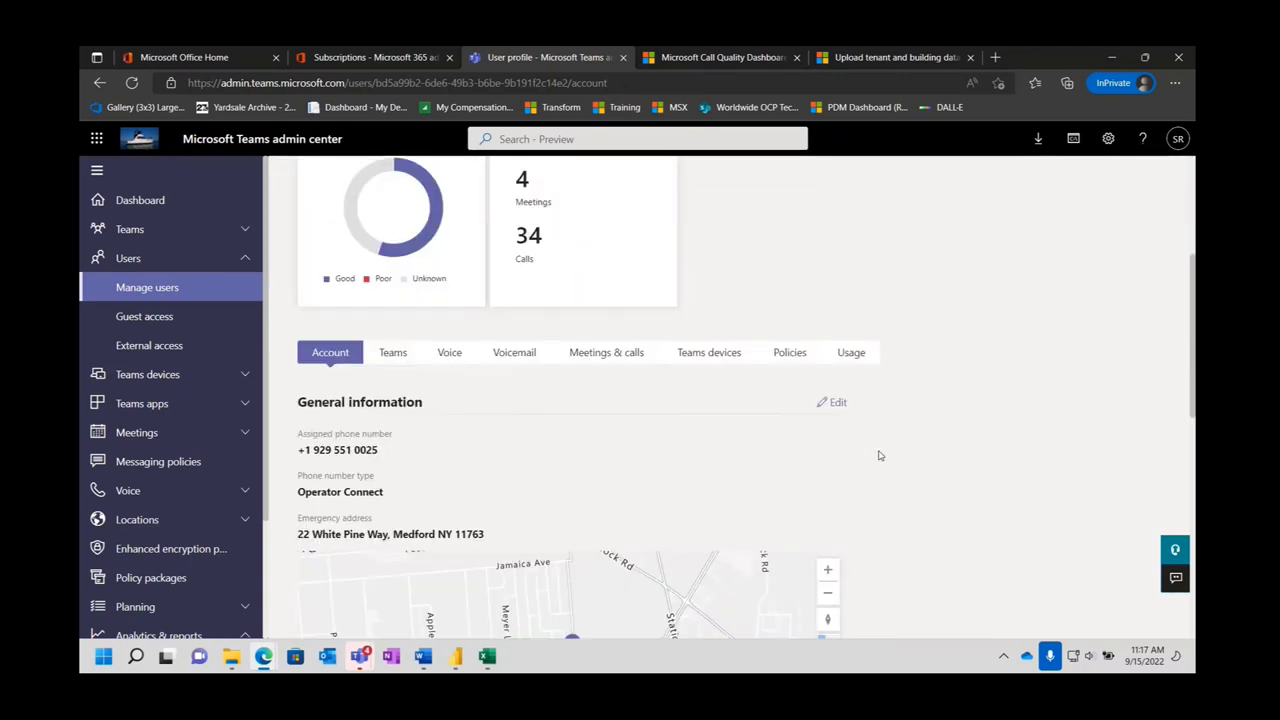
click(606, 353)
scroll(935, 430, down, 4)
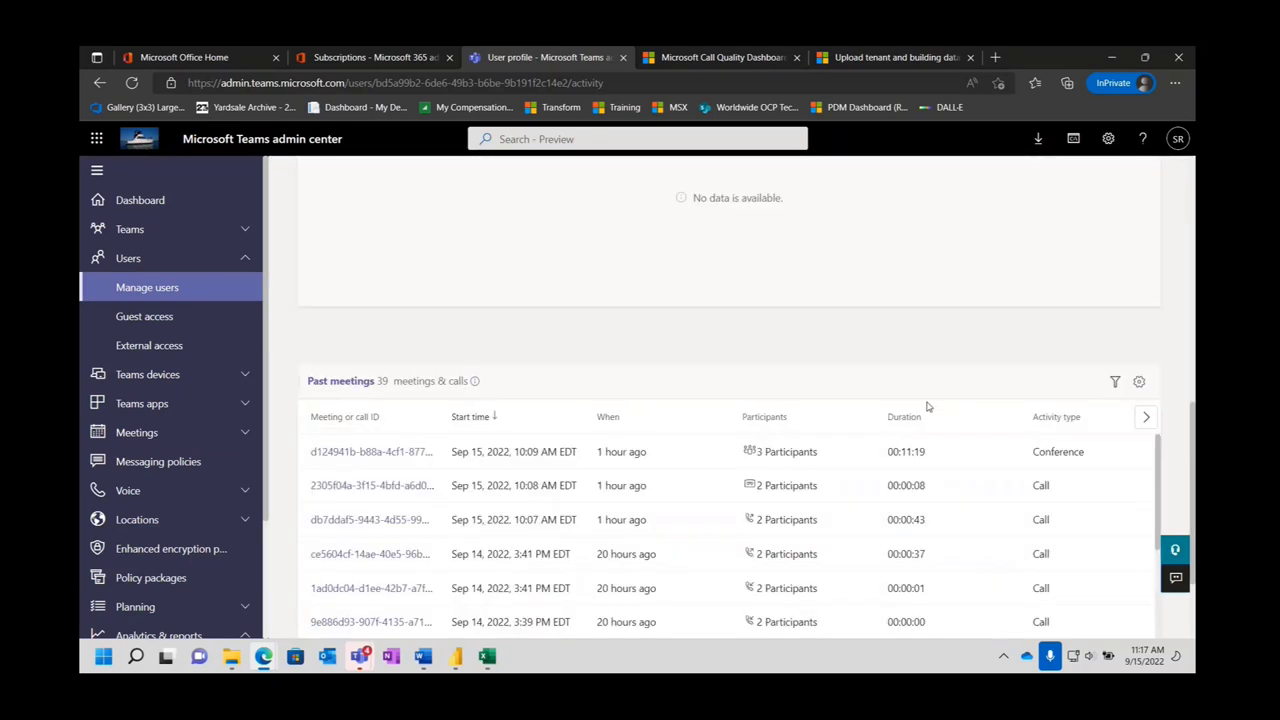
scroll(906, 549, down, 2)
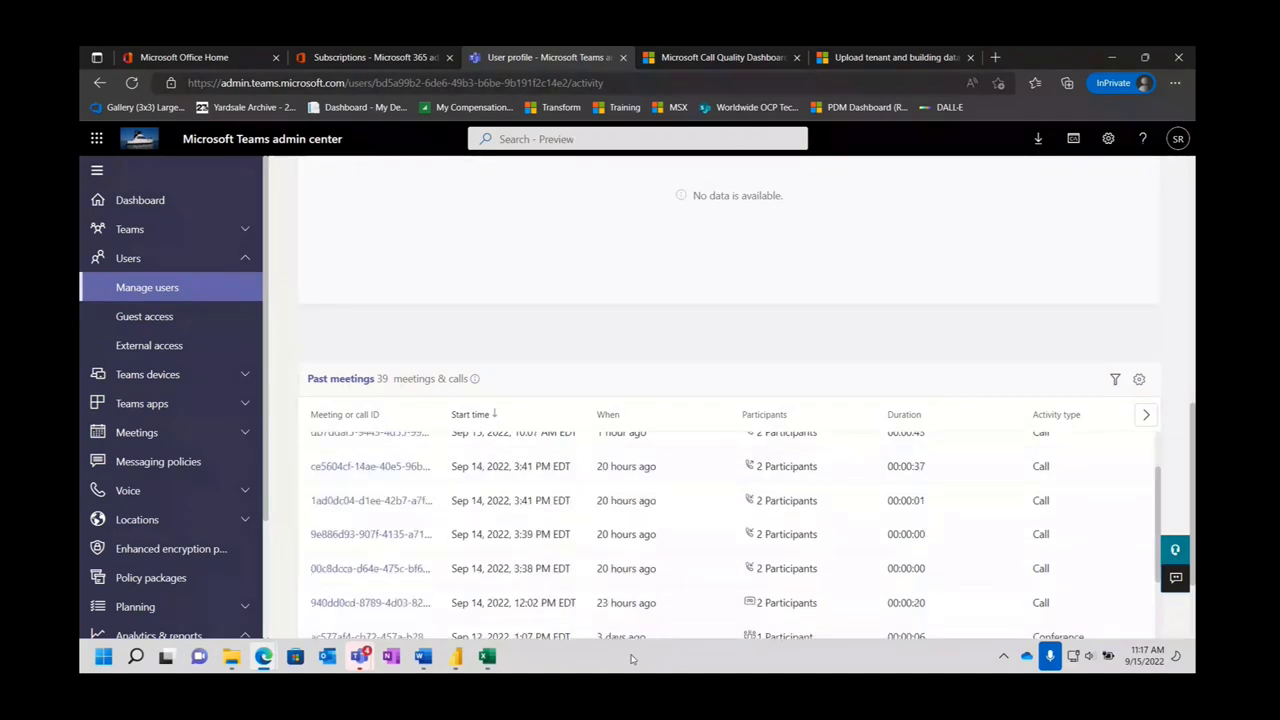
scroll(670, 555, up, 2)
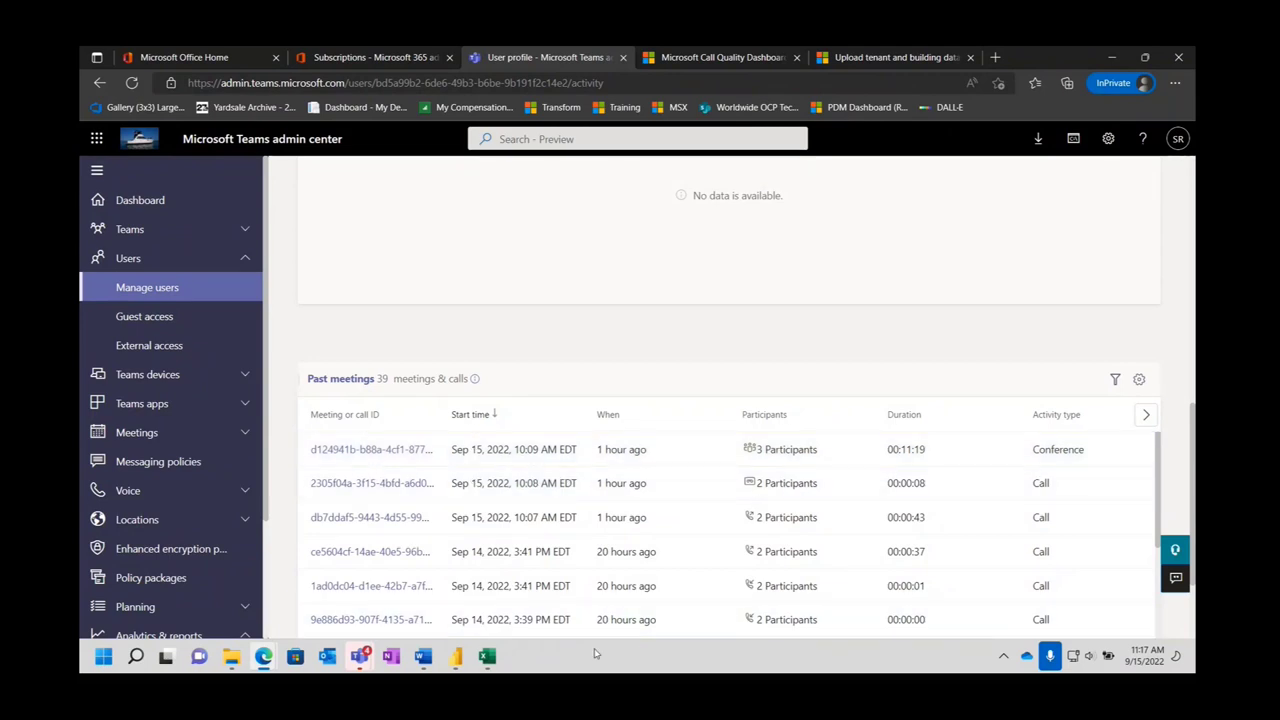
scroll(643, 606, down, 2)
scroll(696, 526, down, 10)
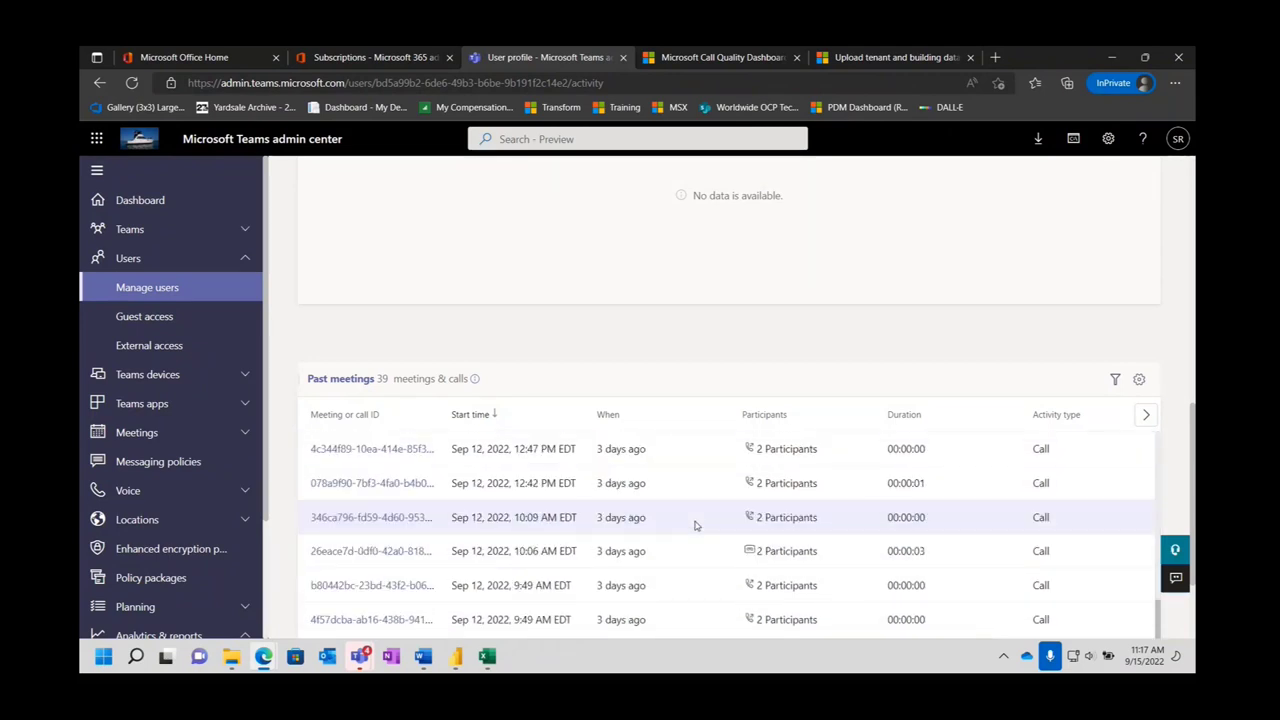
scroll(1168, 361, down, 1)
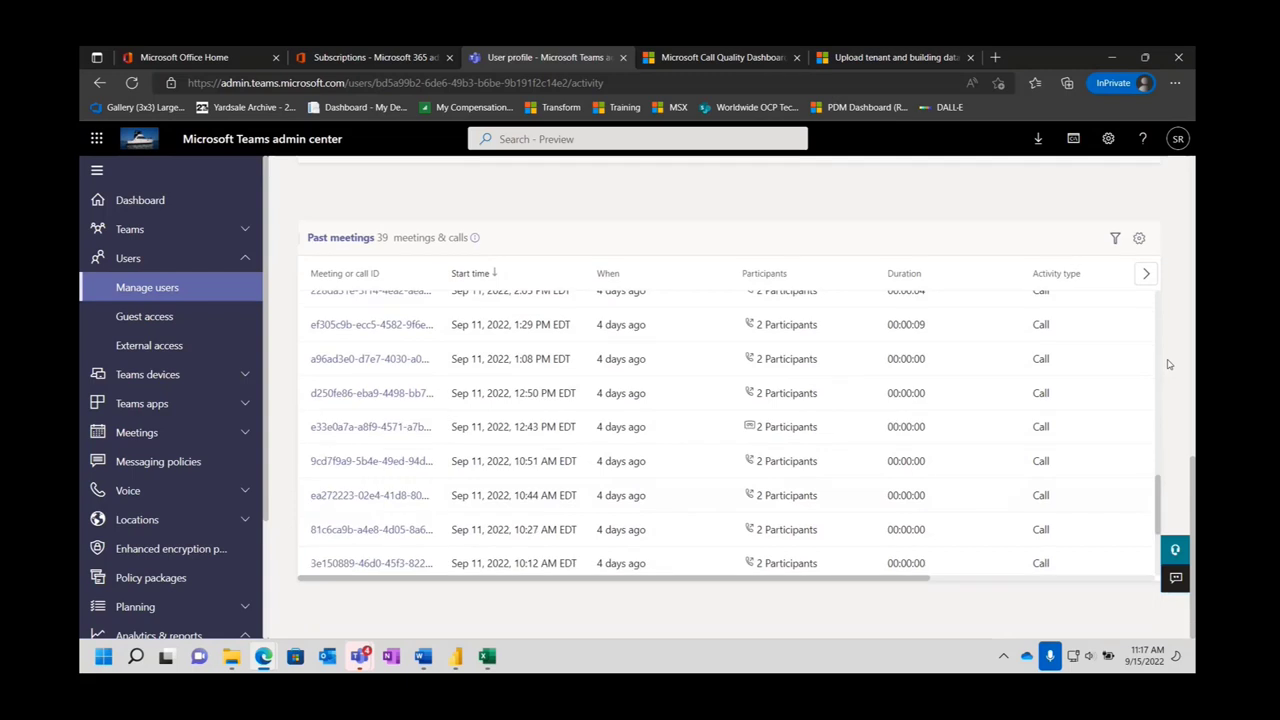
Check the audio quality of the Sep 11 calls and open the session from Sep 11, 2022, 1:08 PM EDT.
drag(675, 583, 920, 588)
scroll(1060, 430, up, 1)
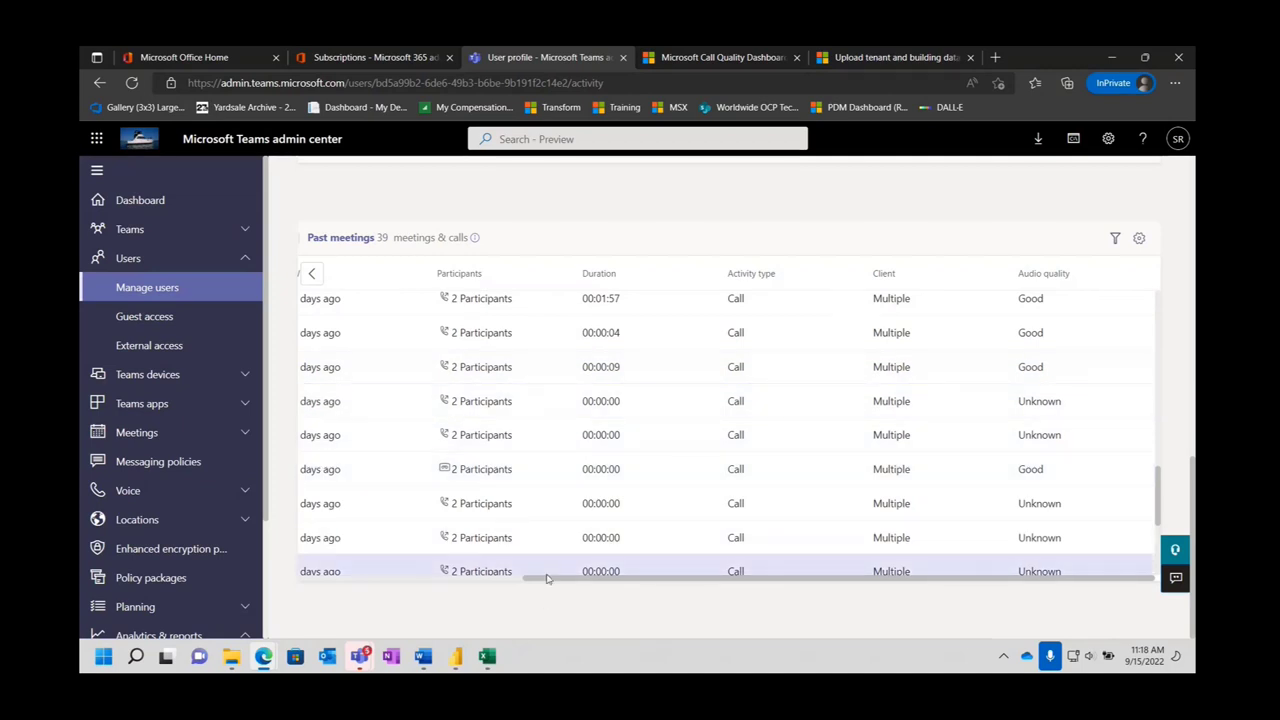
drag(547, 578, 450, 590)
click(937, 457)
scroll(1098, 402, up, 1)
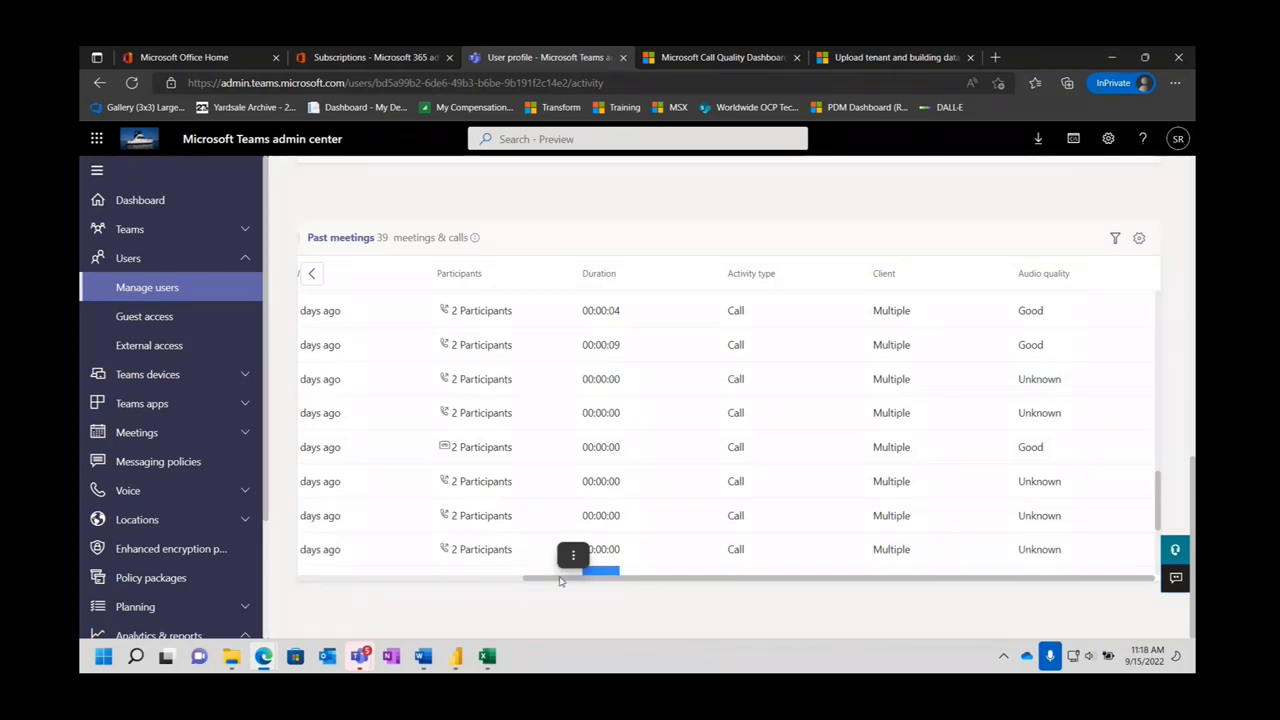
drag(530, 578, 300, 578)
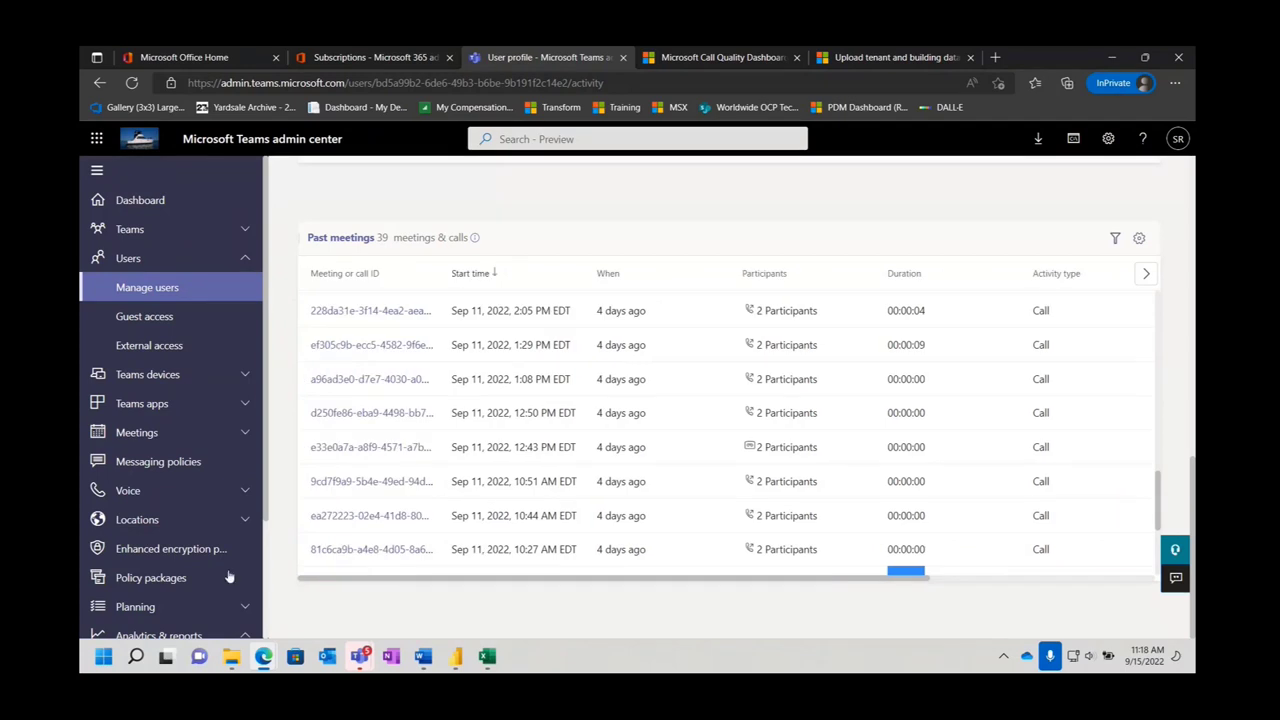
click(376, 380)
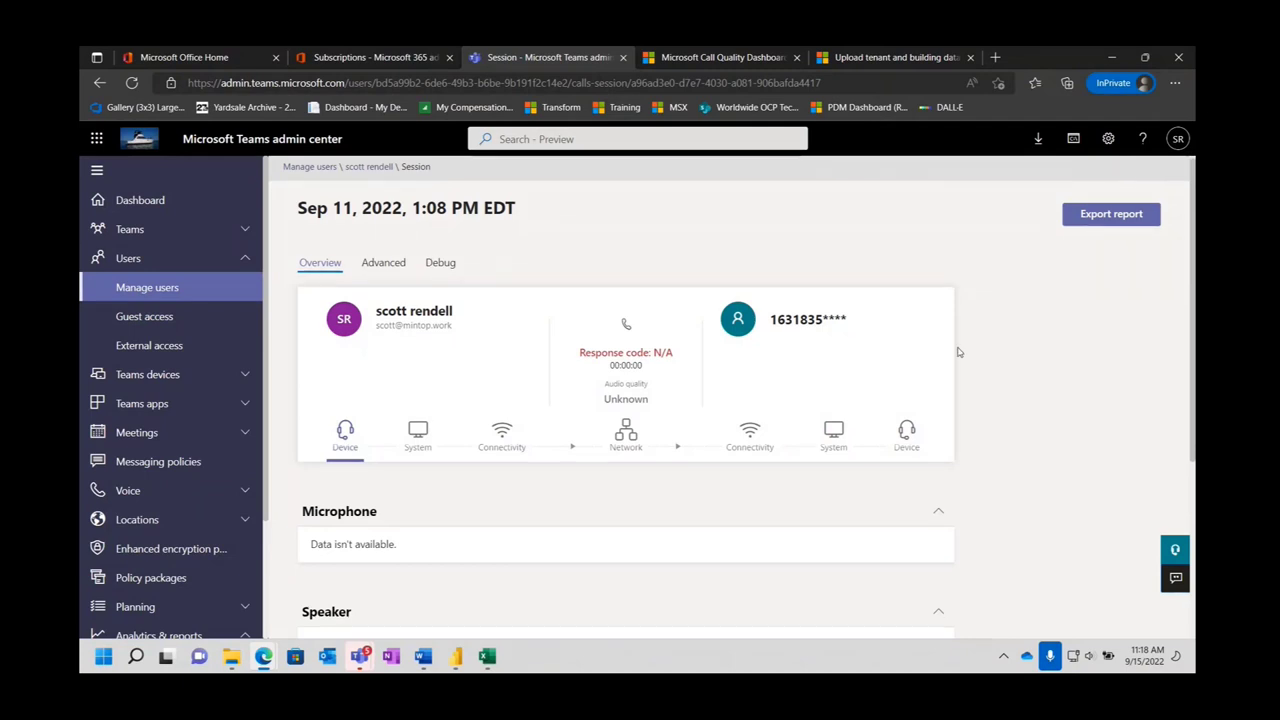
Review the device, system, network and connectivity details in the overview of the Sep 11, 2022, 1:08 PM EDT session.
scroll(957, 354, down, 3)
scroll(958, 352, up, 1)
scroll(957, 352, up, 2)
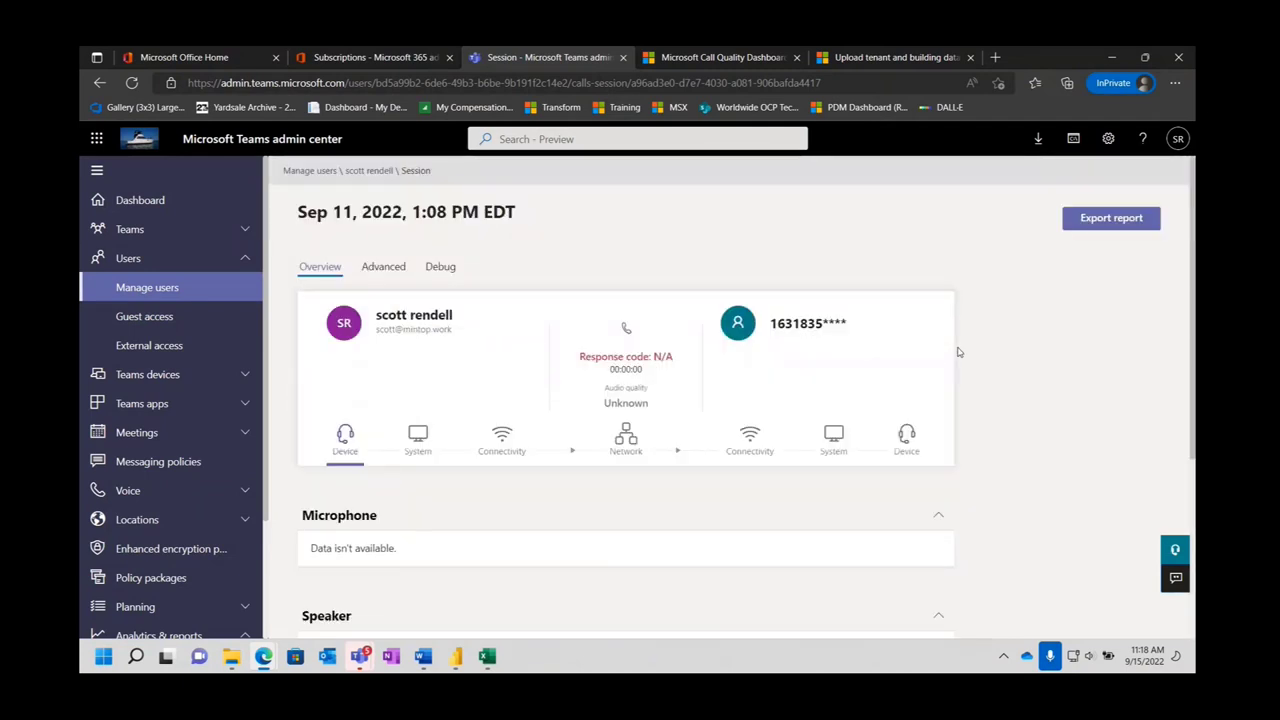
click(418, 446)
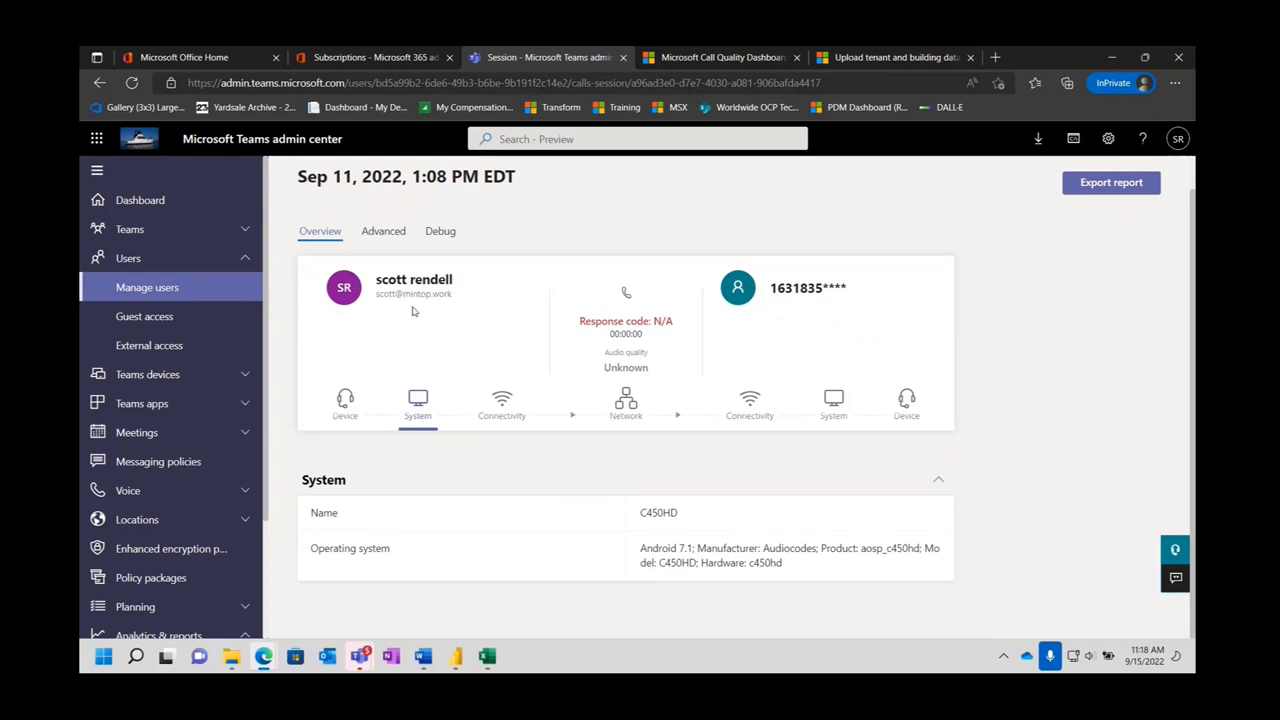
click(628, 401)
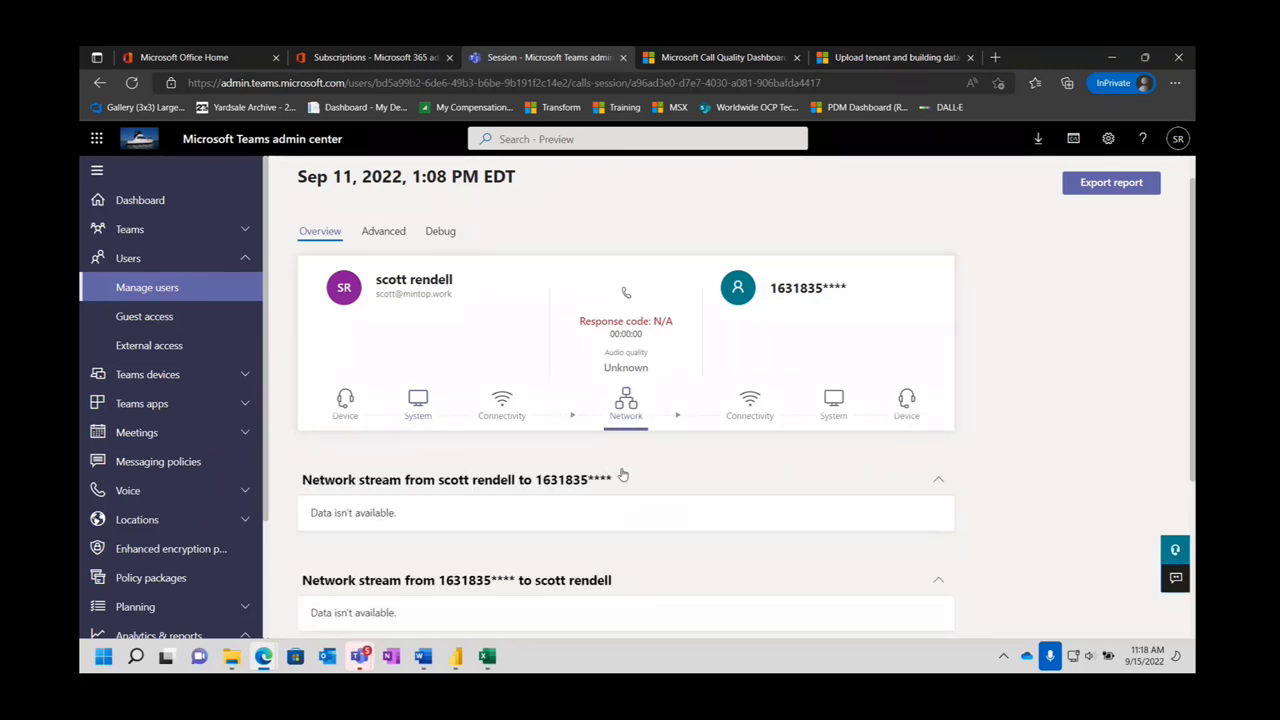
scroll(622, 475, down, 3)
scroll(620, 471, up, 3)
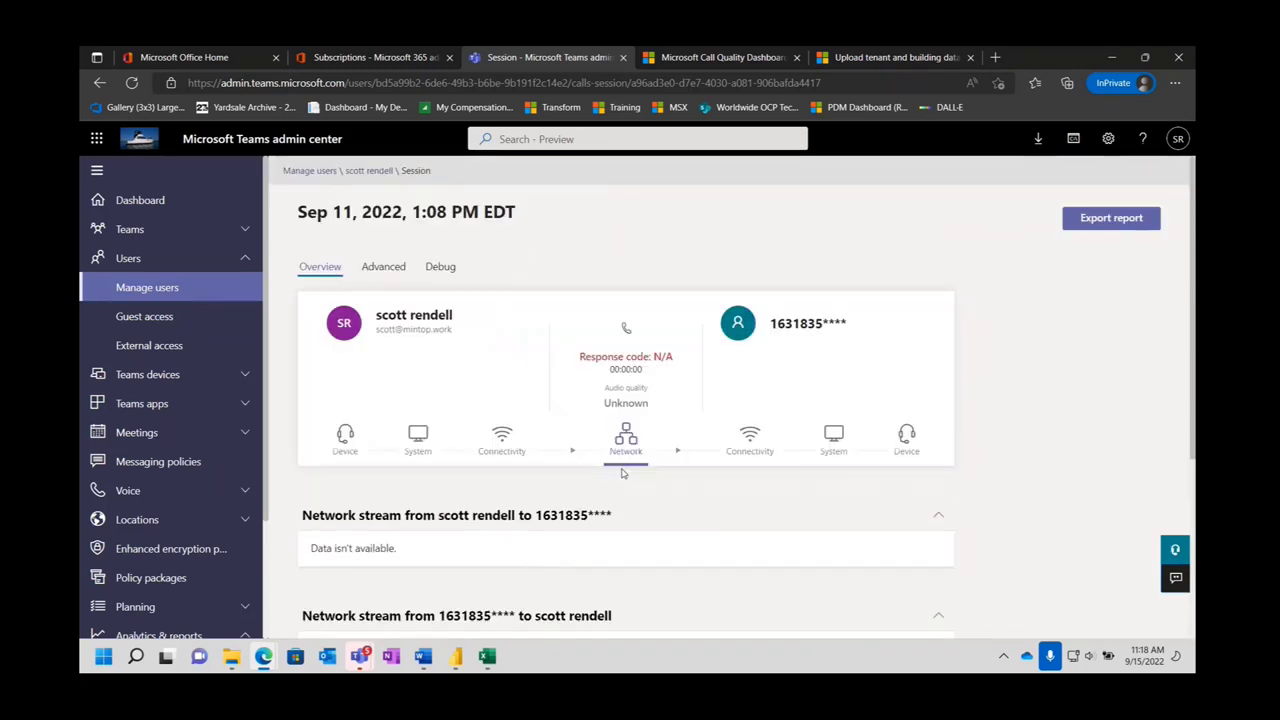
click(748, 442)
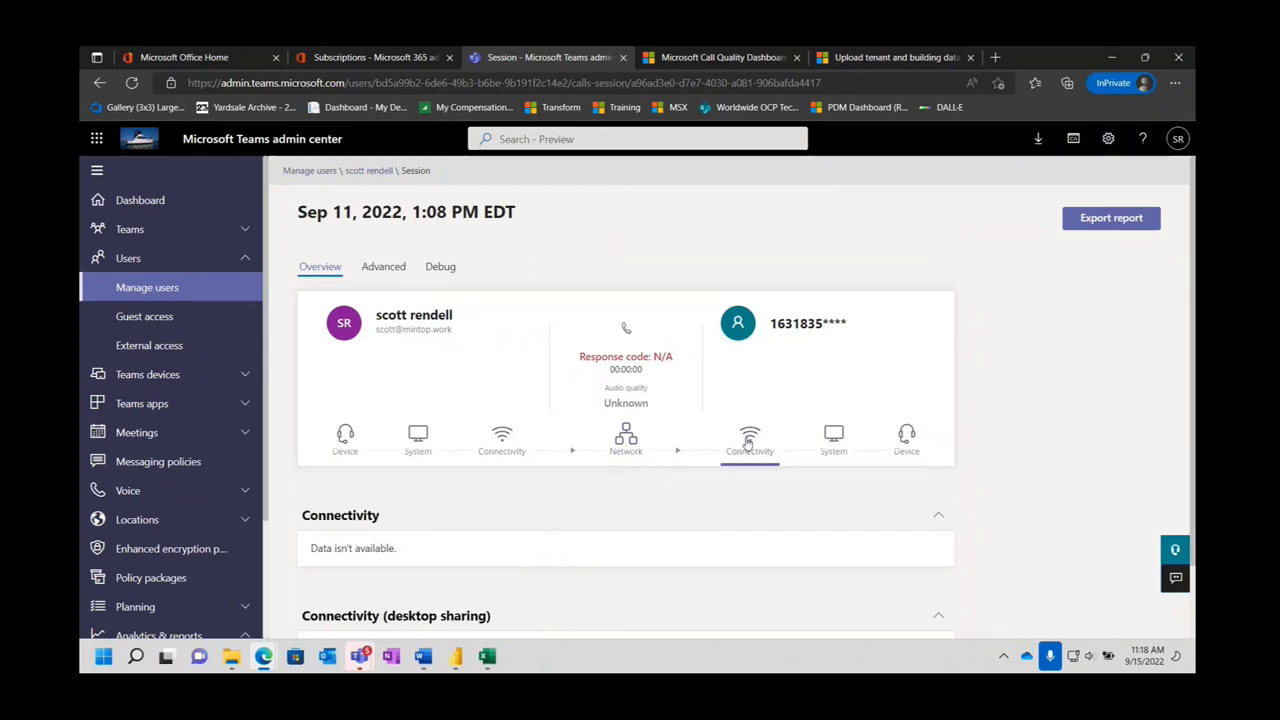
click(418, 443)
scroll(457, 535, down, 1)
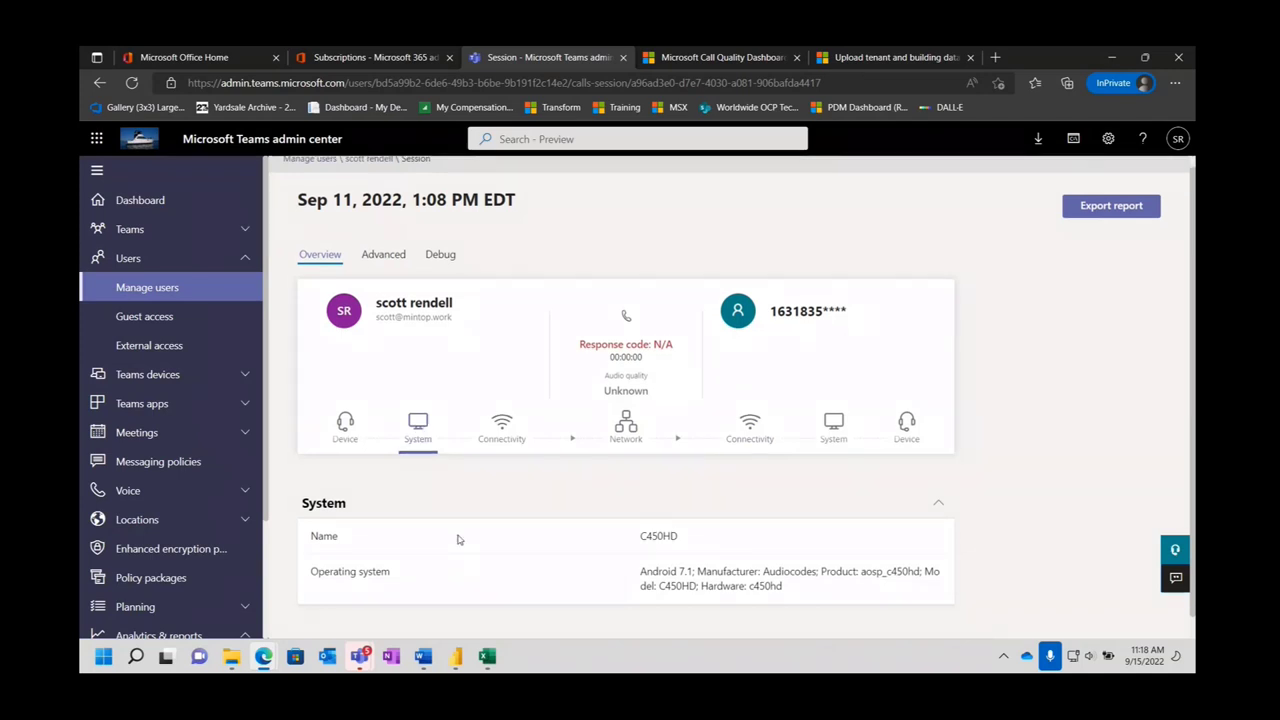
scroll(457, 540, up, 1)
Check the session's advanced system details for both call parties.
click(396, 266)
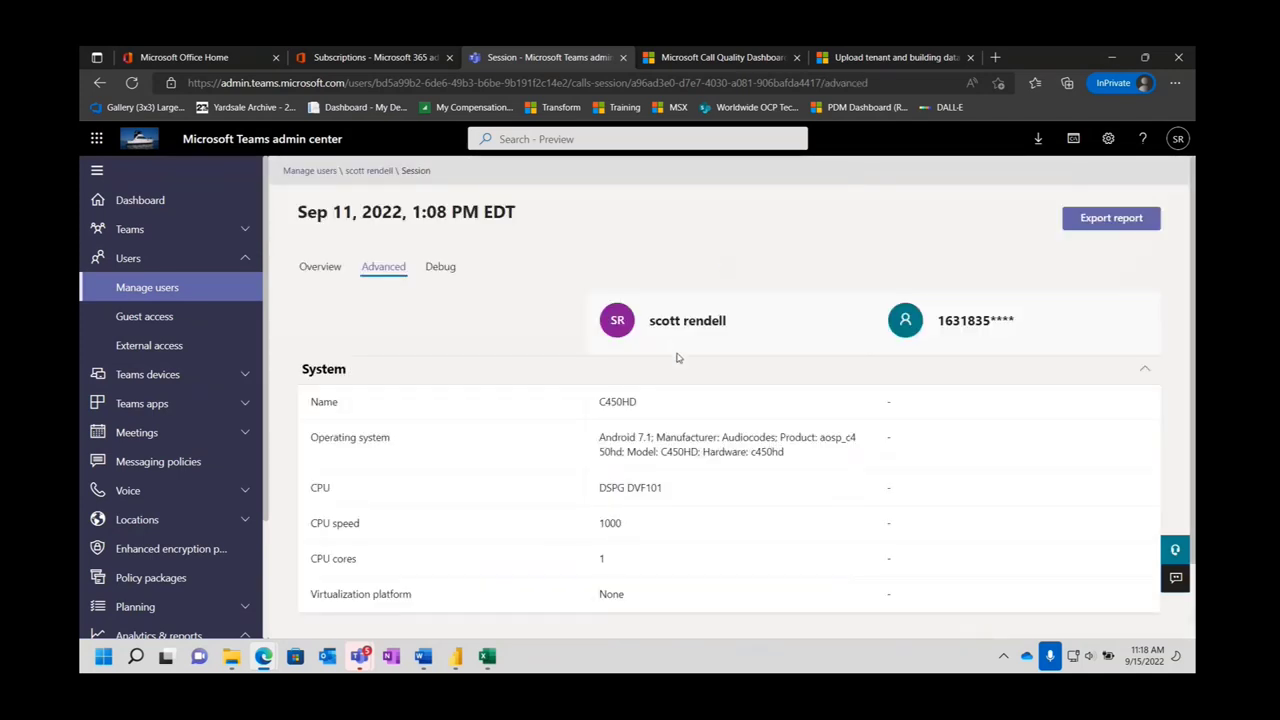
scroll(700, 381, down, 1)
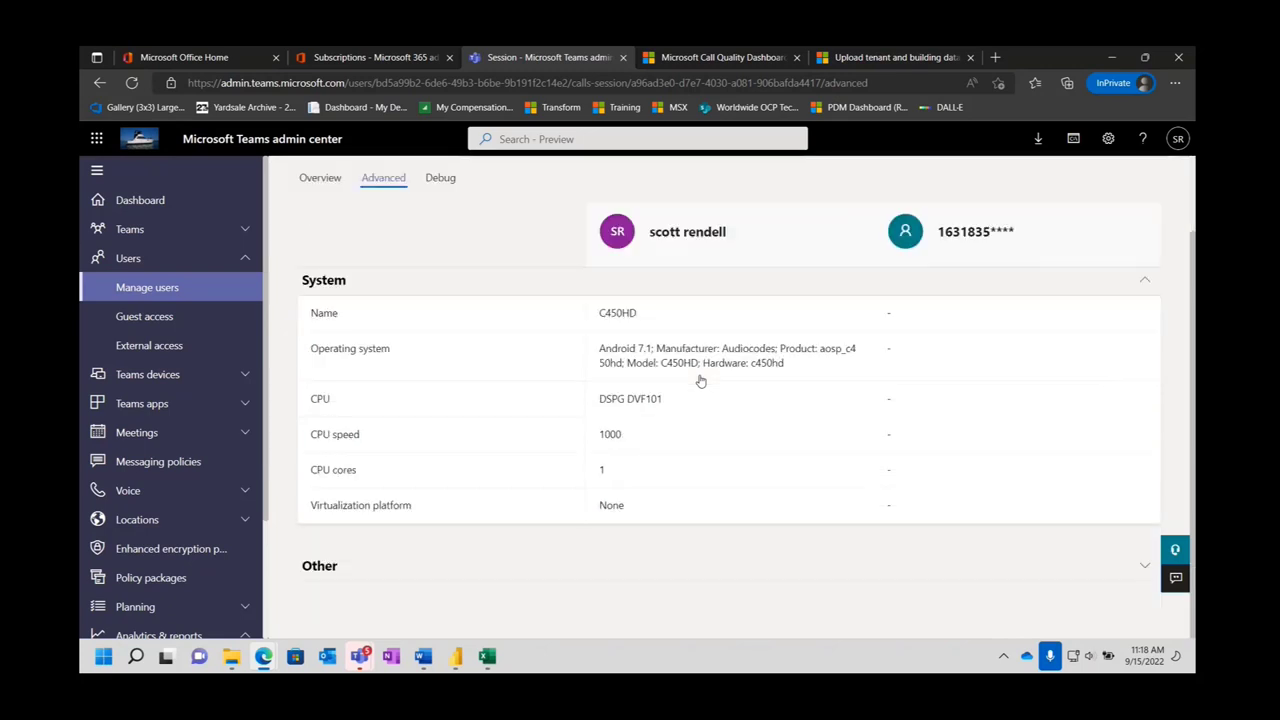
scroll(700, 380, up, 2)
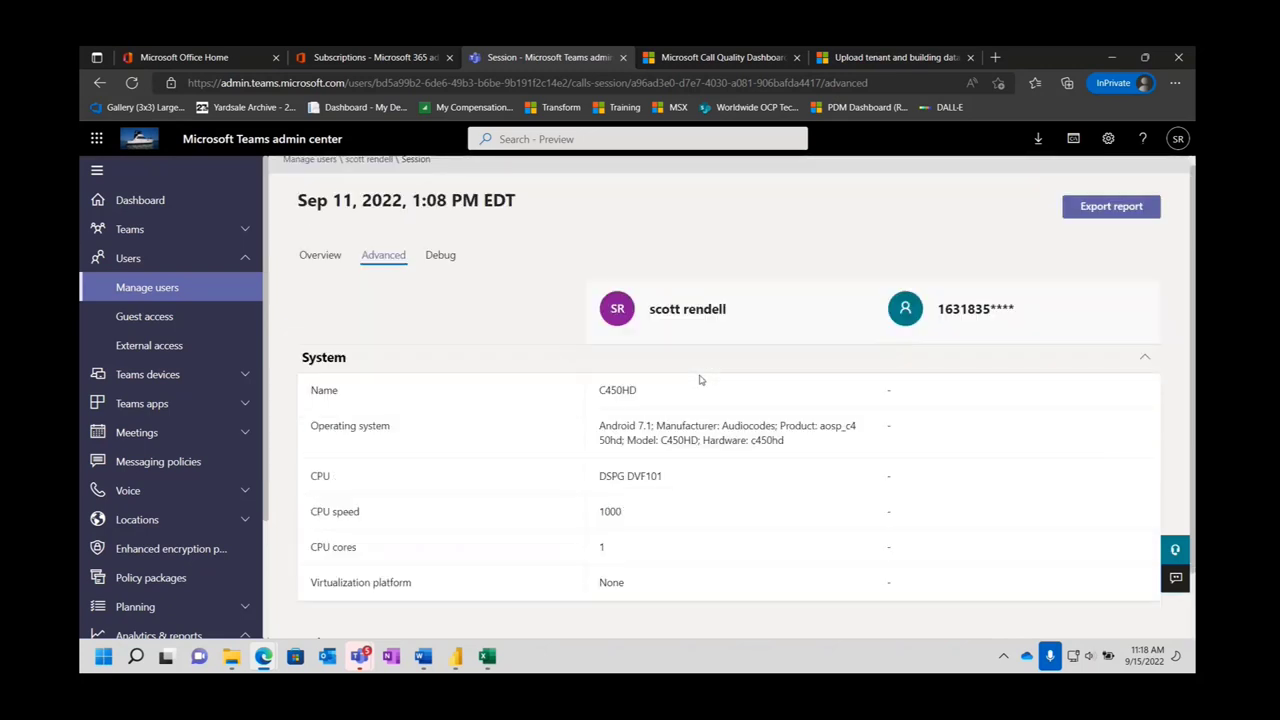
Read through the session's debug reports down to the last media entries.
click(436, 266)
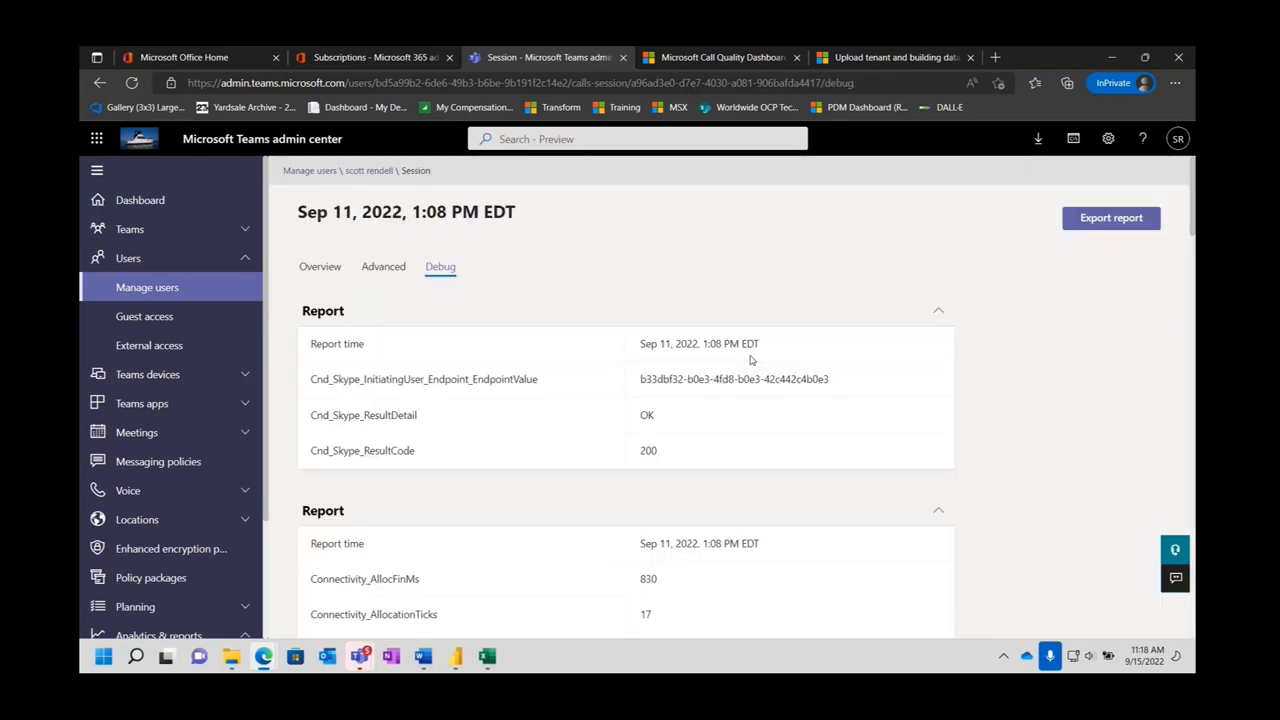
scroll(745, 362, down, 12)
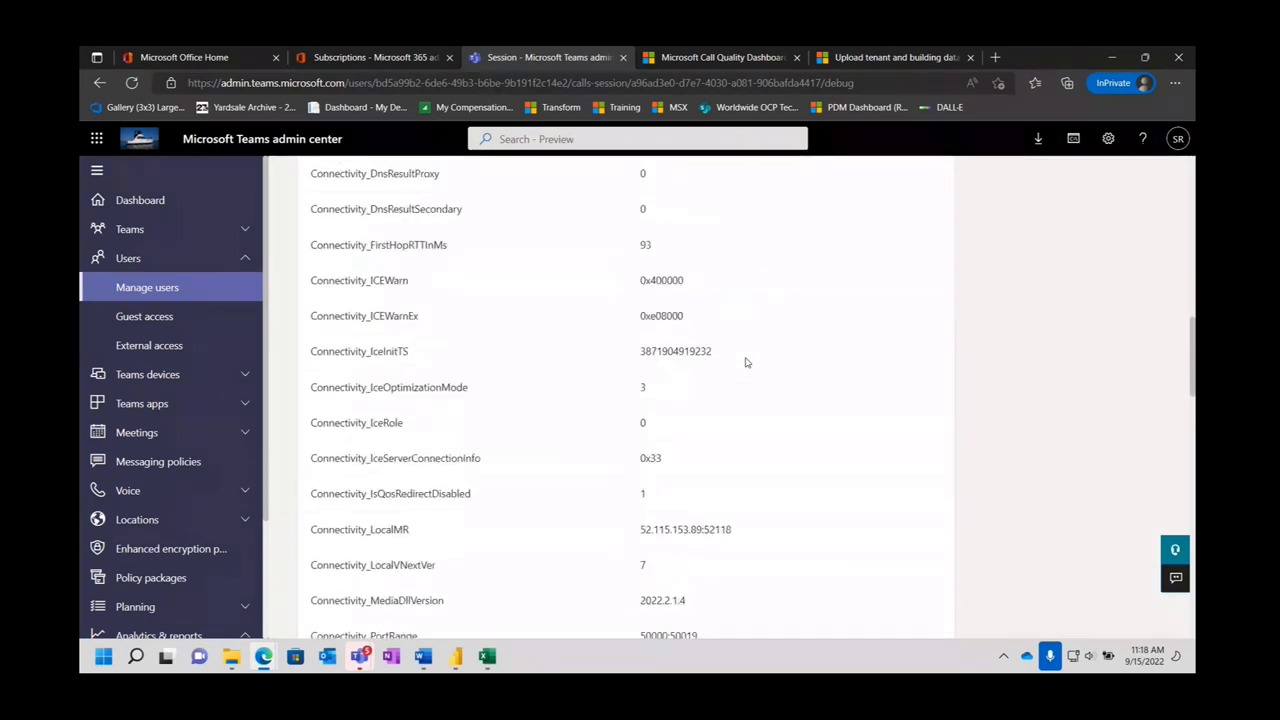
scroll(745, 362, down, 7)
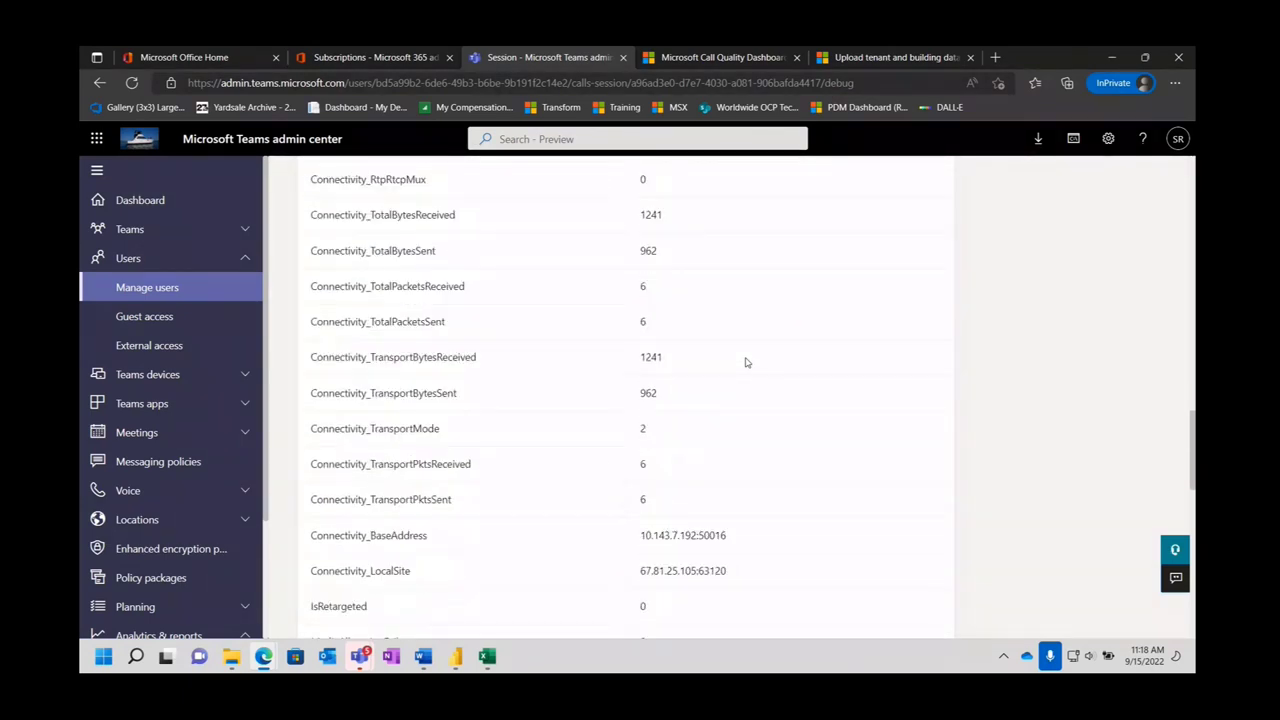
scroll(745, 362, down, 8)
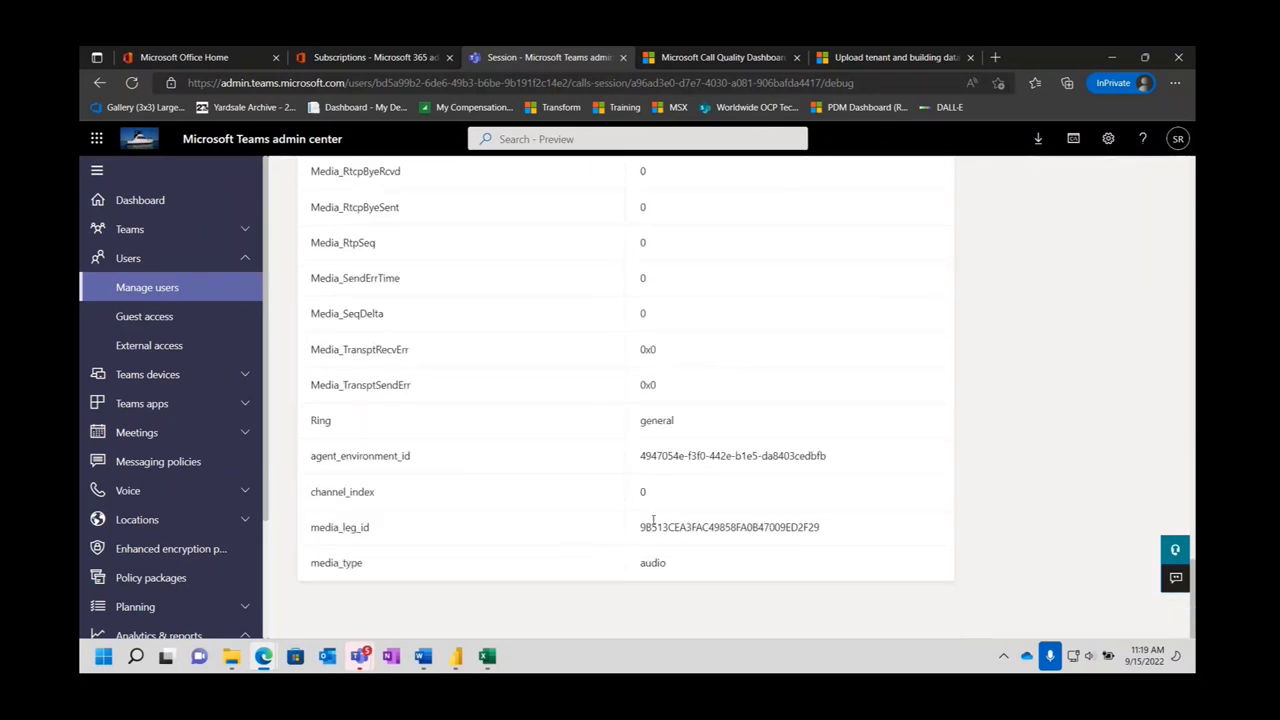
scroll(652, 519, up, 20)
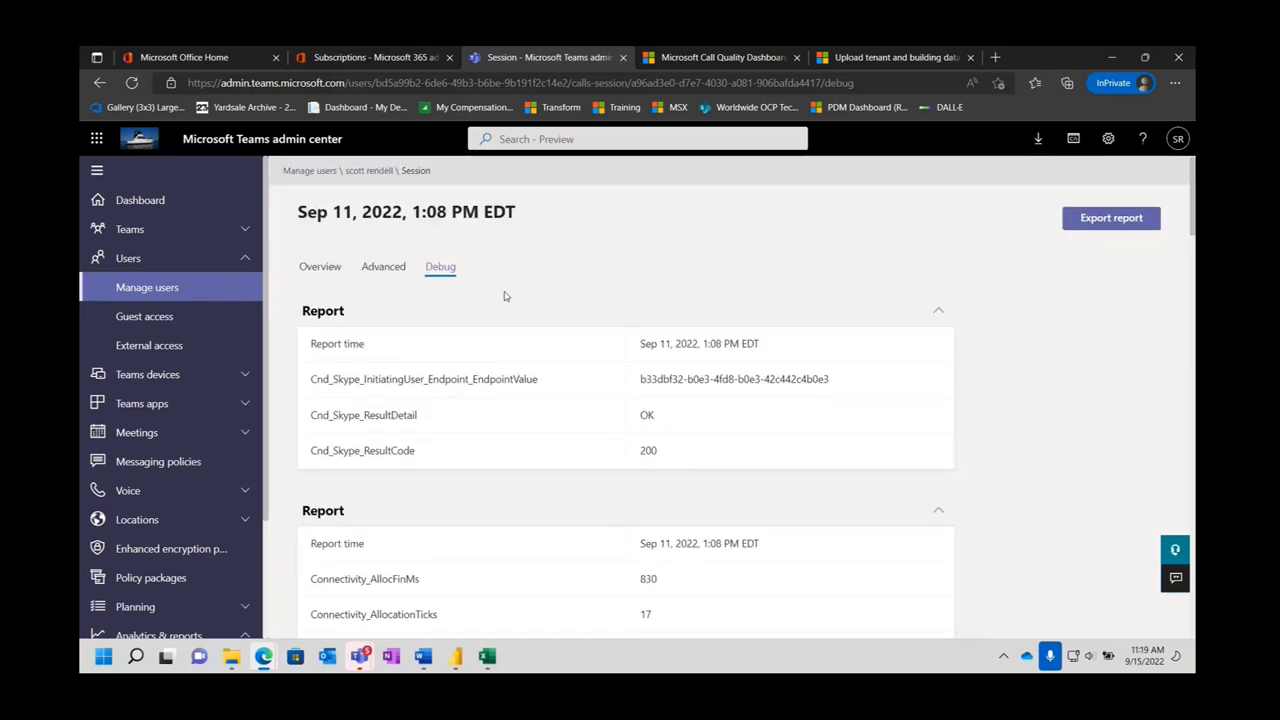
Return to the session overview and check the microphone and speaker details.
click(322, 272)
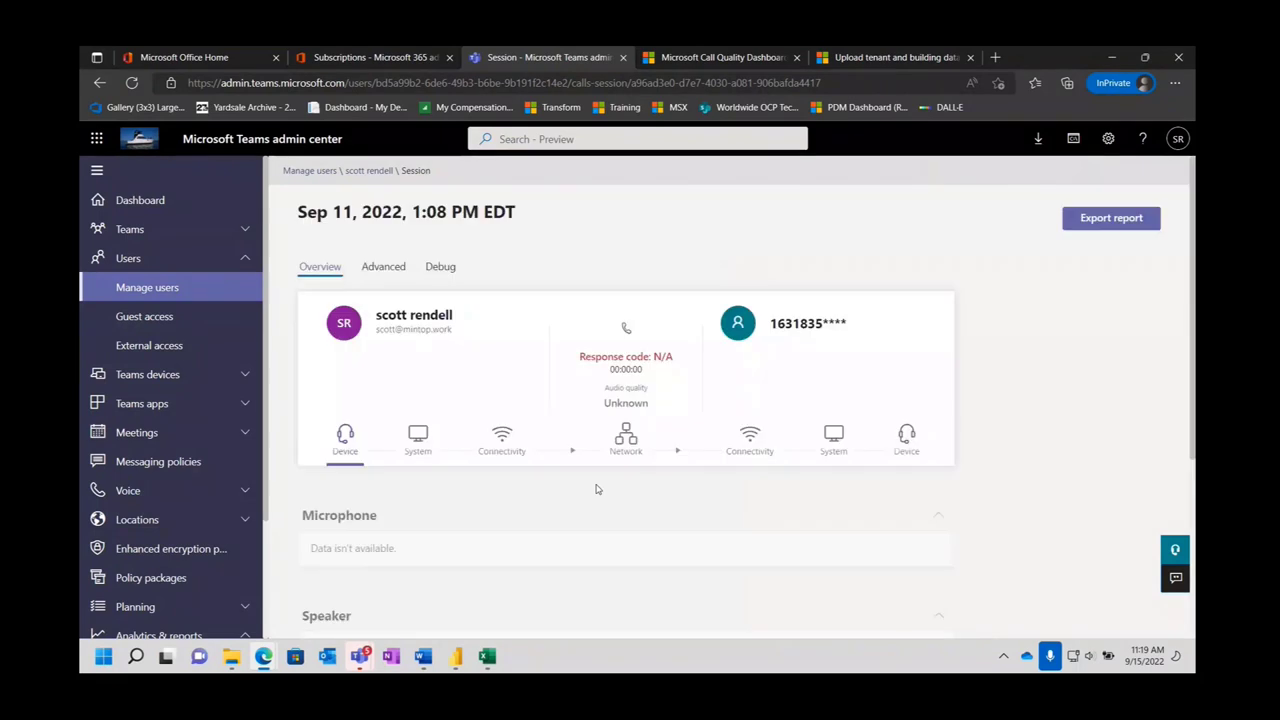
scroll(600, 482, down, 3)
scroll(610, 460, up, 3)
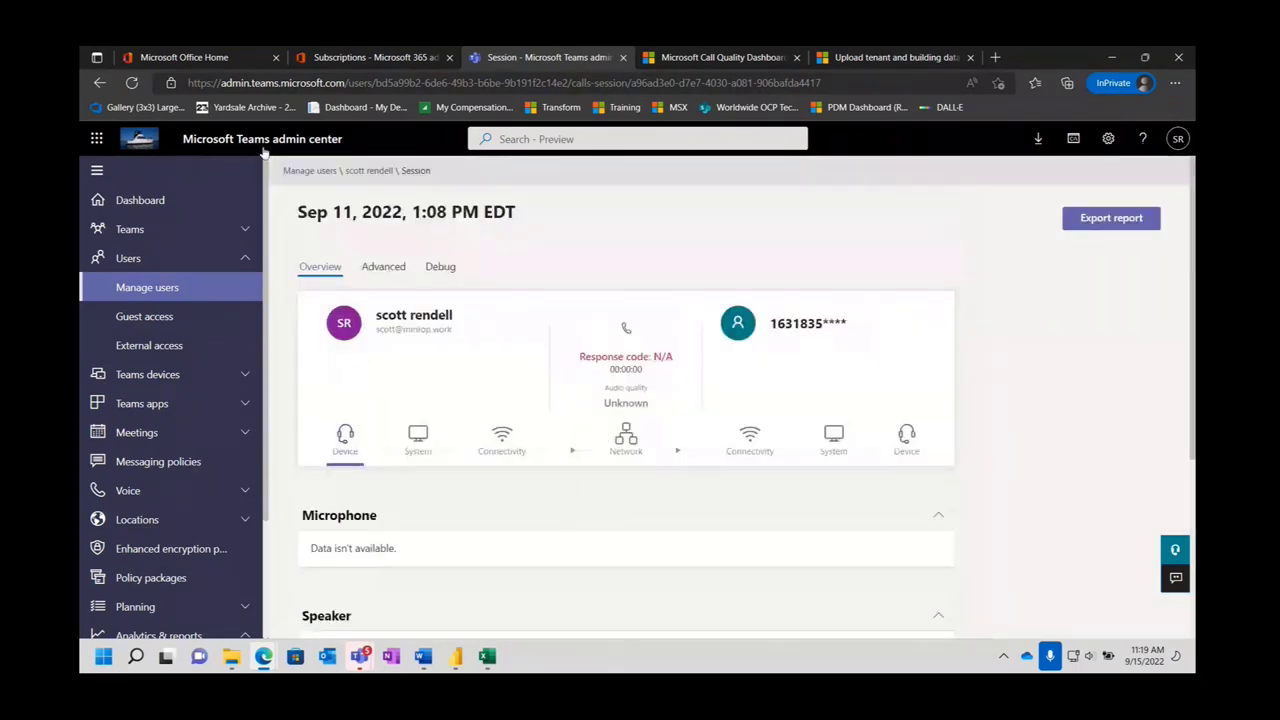
Go back to the user's profile and open the Sep 15, 2022, 10:09 AM EDT meeting from the past meetings.
click(359, 175)
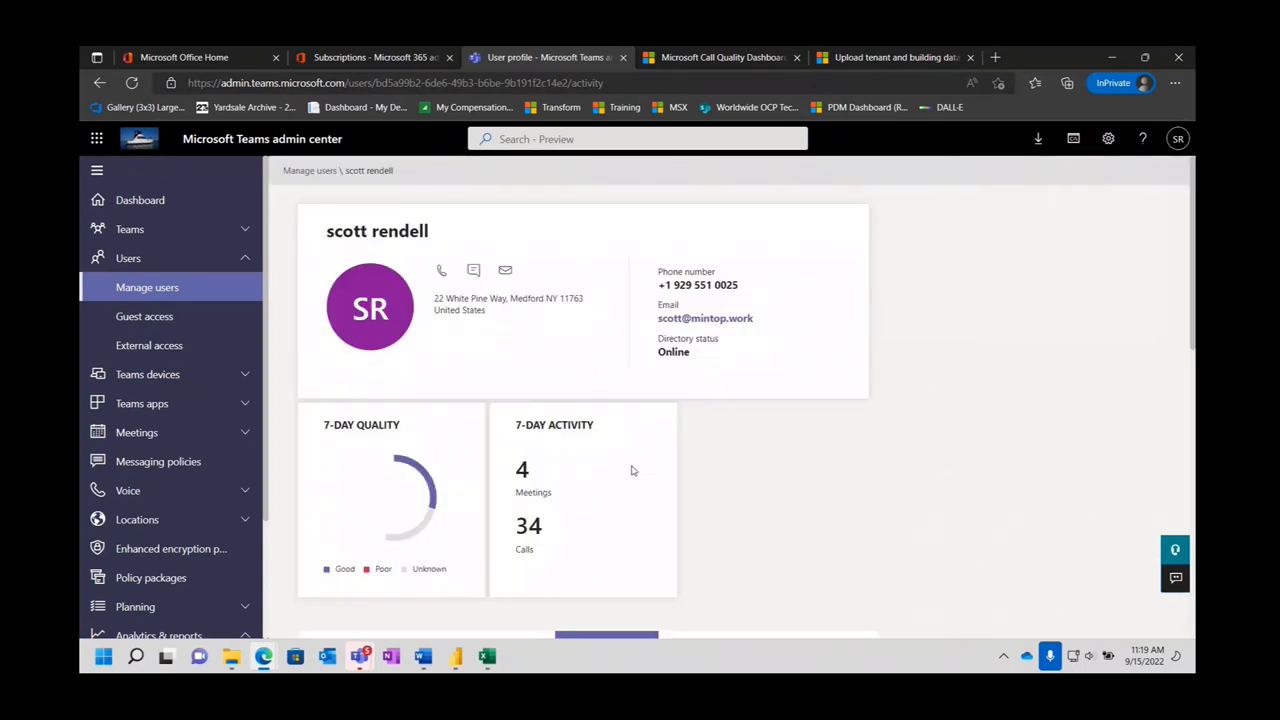
scroll(636, 468, down, 3)
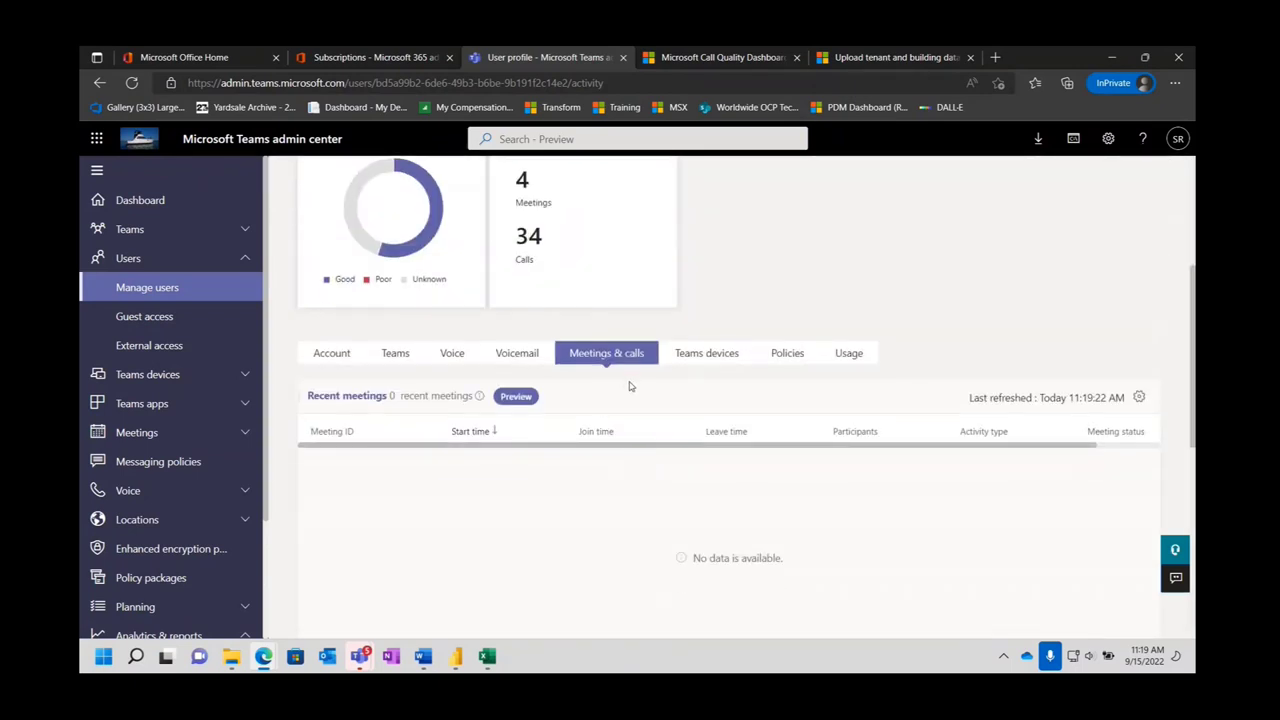
scroll(630, 386, down, 3)
click(389, 530)
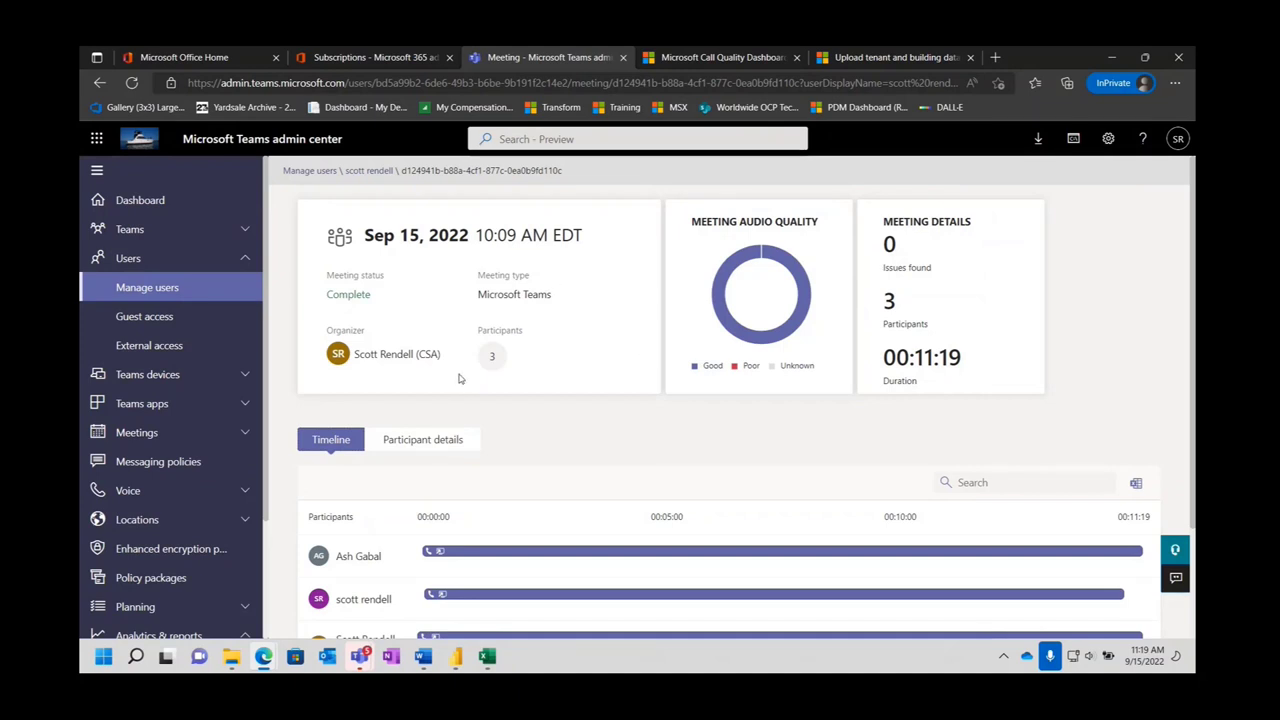
Examine the meeting's audio quality chart, meeting details and participant timeline.
mouse_move(791, 327)
scroll(489, 460, down, 3)
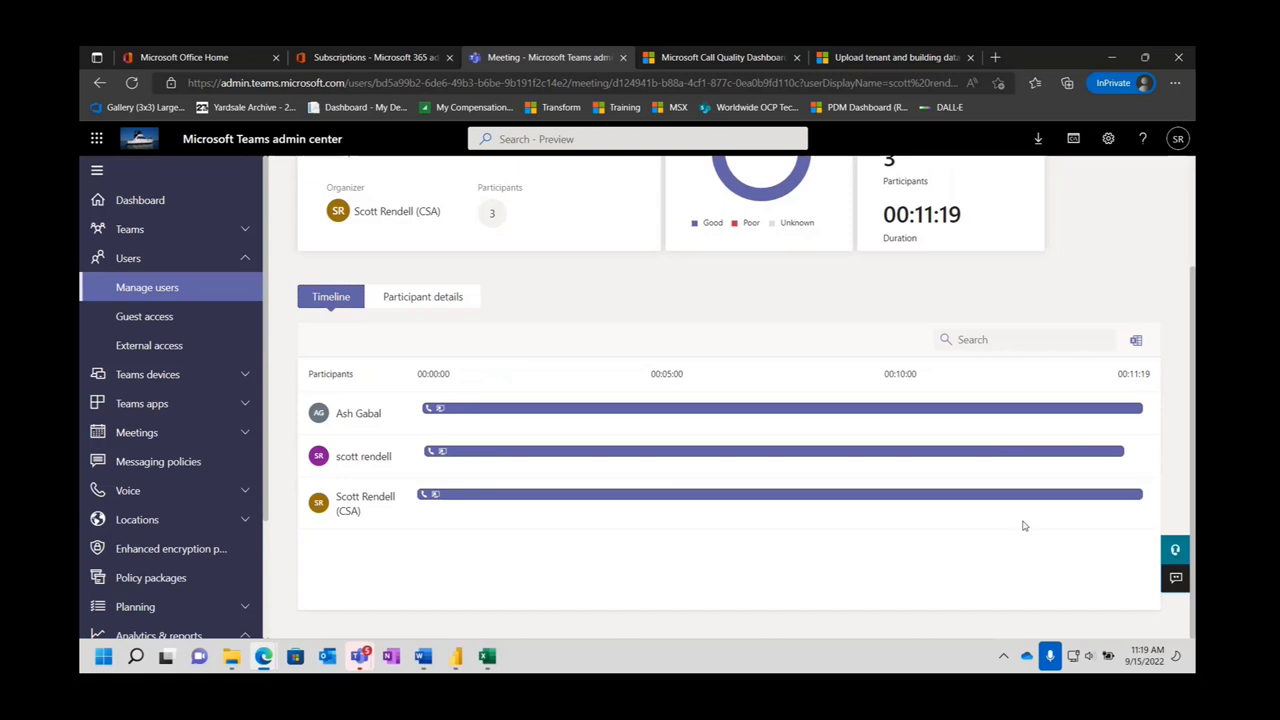
scroll(840, 537, up, 3)
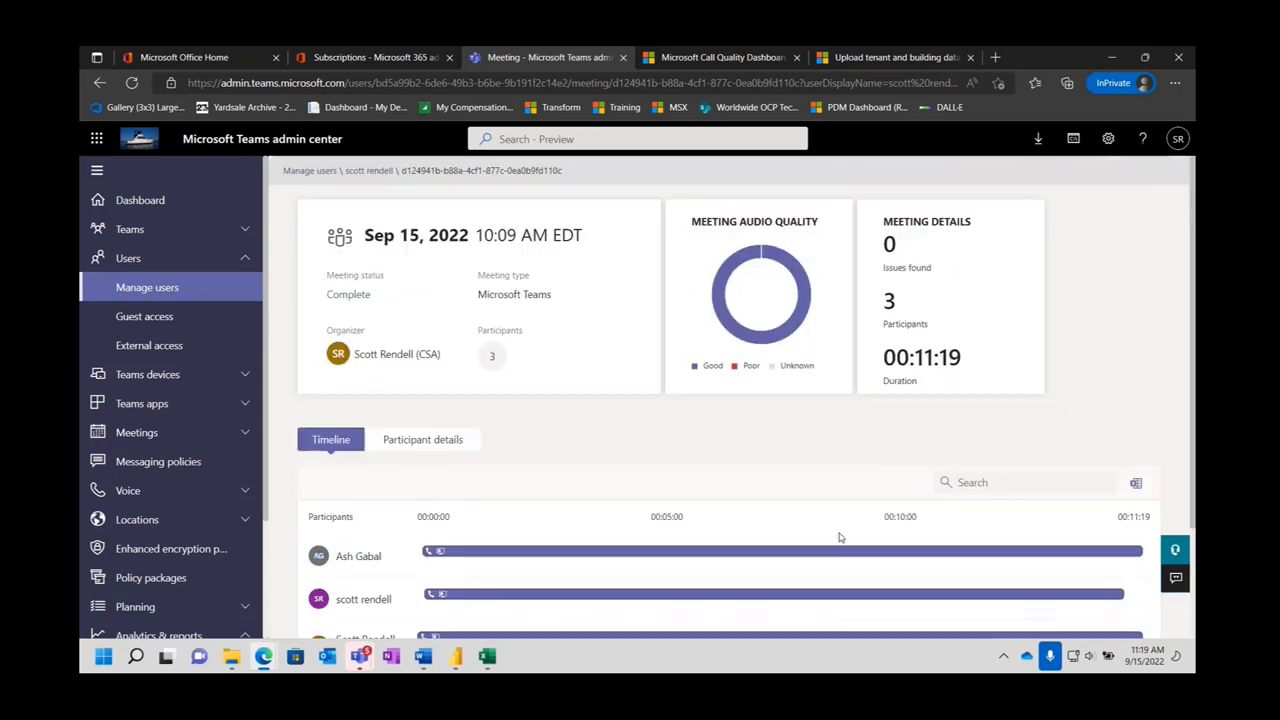
Check each participant's duration, audio quality and session type in the participant details and return to the meeting timeline.
click(427, 450)
scroll(572, 438, down, 1)
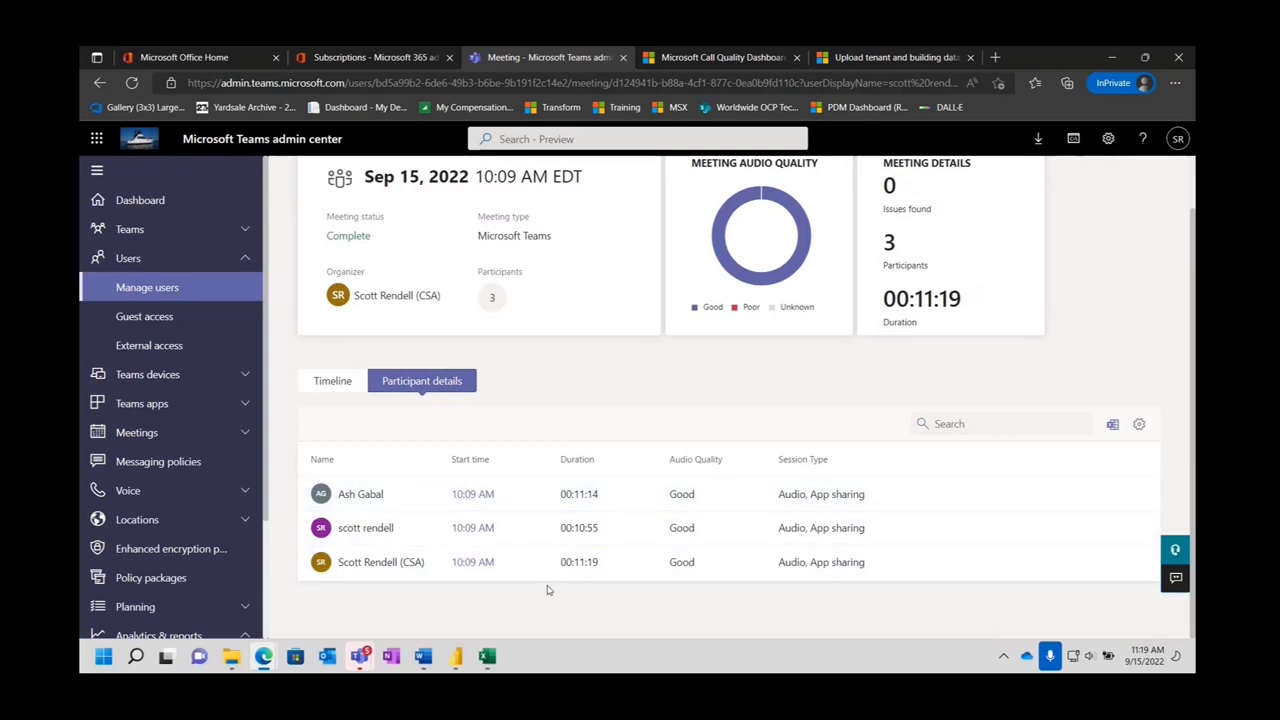
scroll(547, 590, up, 1)
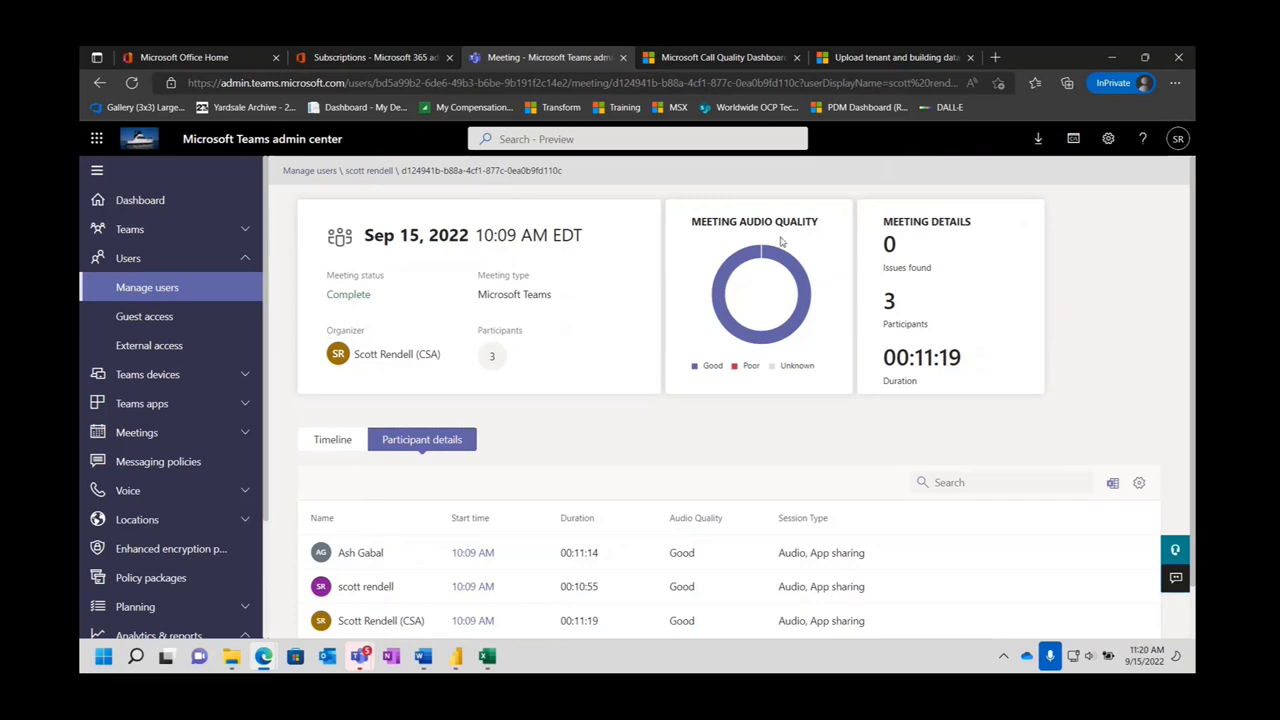
click(340, 442)
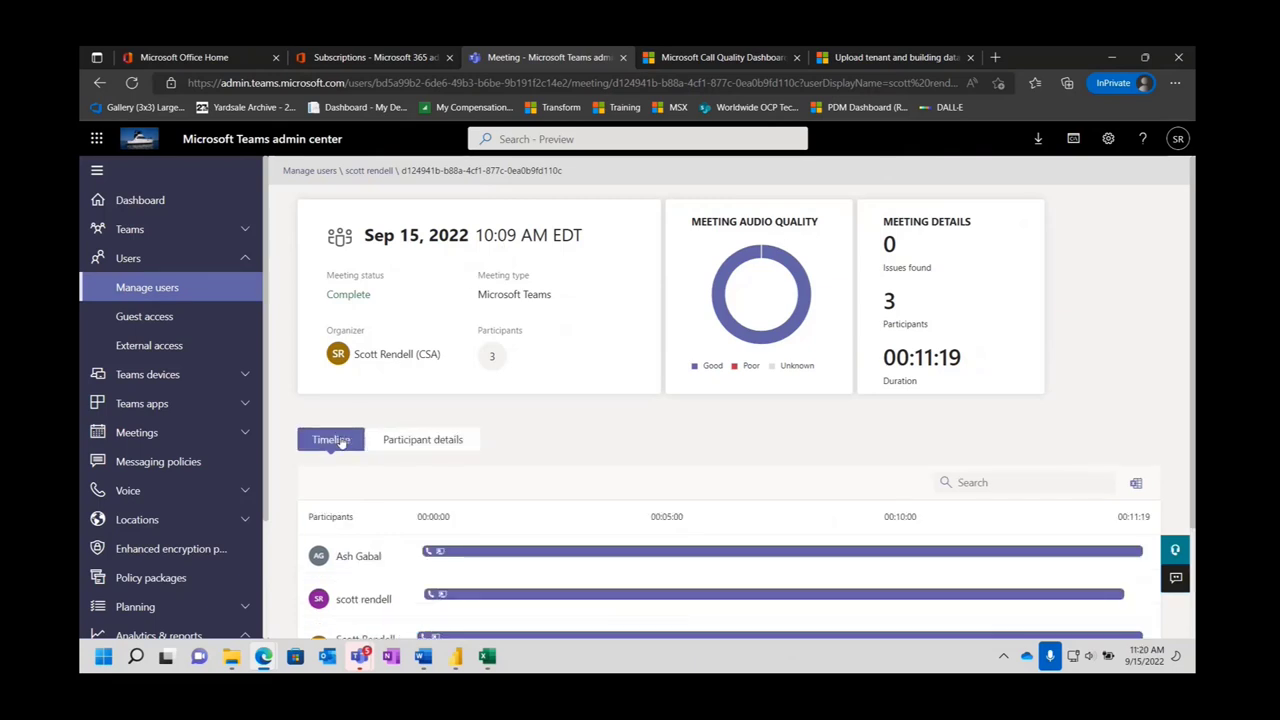
scroll(535, 340, down, 2)
scroll(530, 372, up, 2)
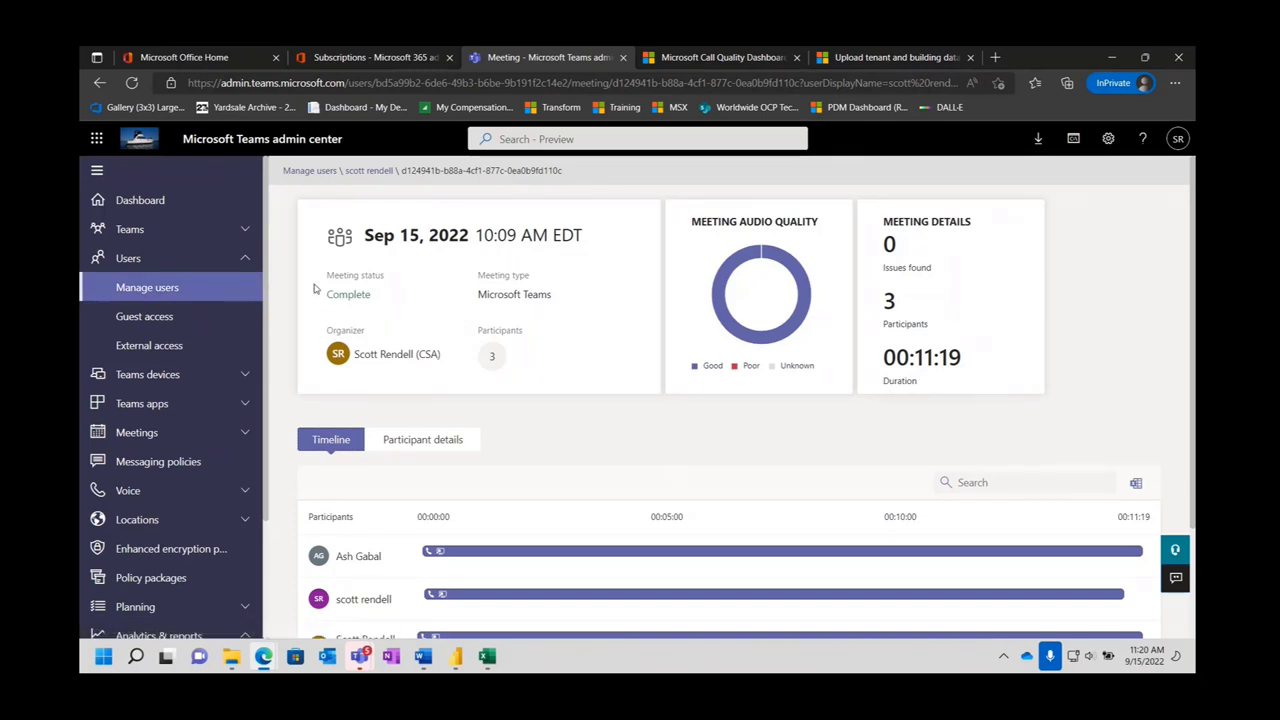
Open the Usage reports page and view the Teams user activity report for the last 7 days.
scroll(97, 392, down, 2)
click(145, 512)
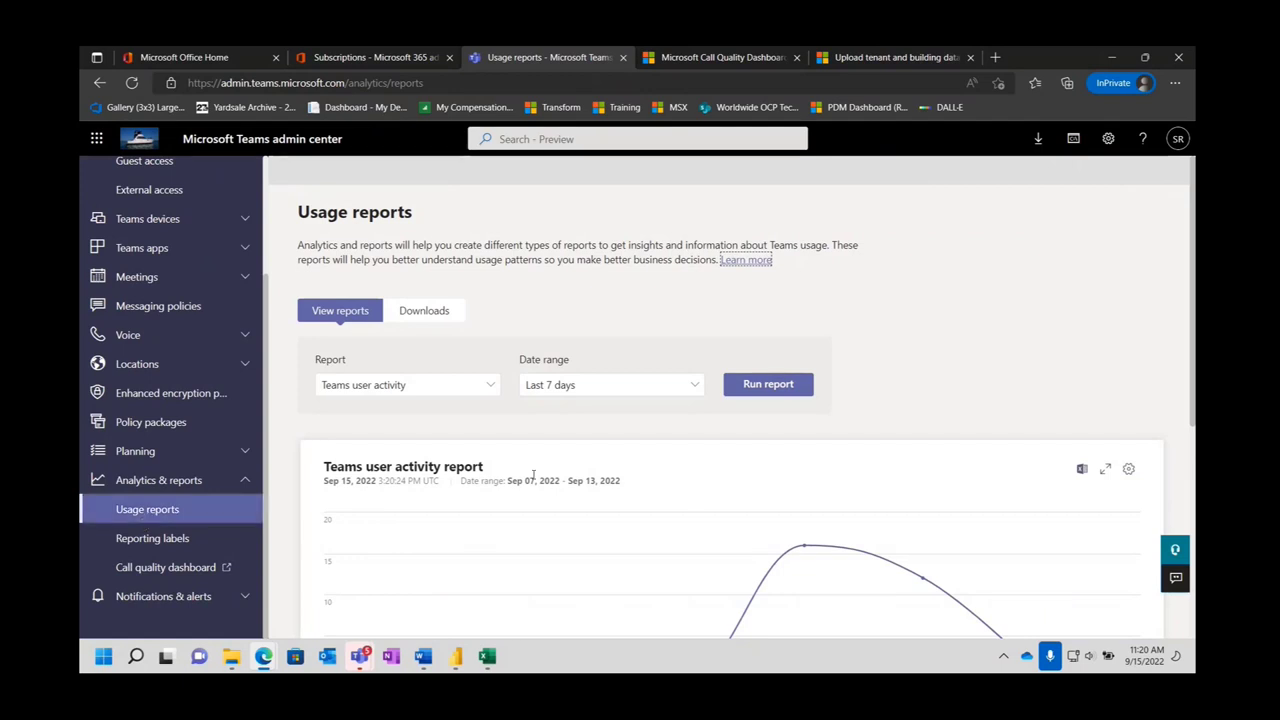
scroll(927, 323, down, 2)
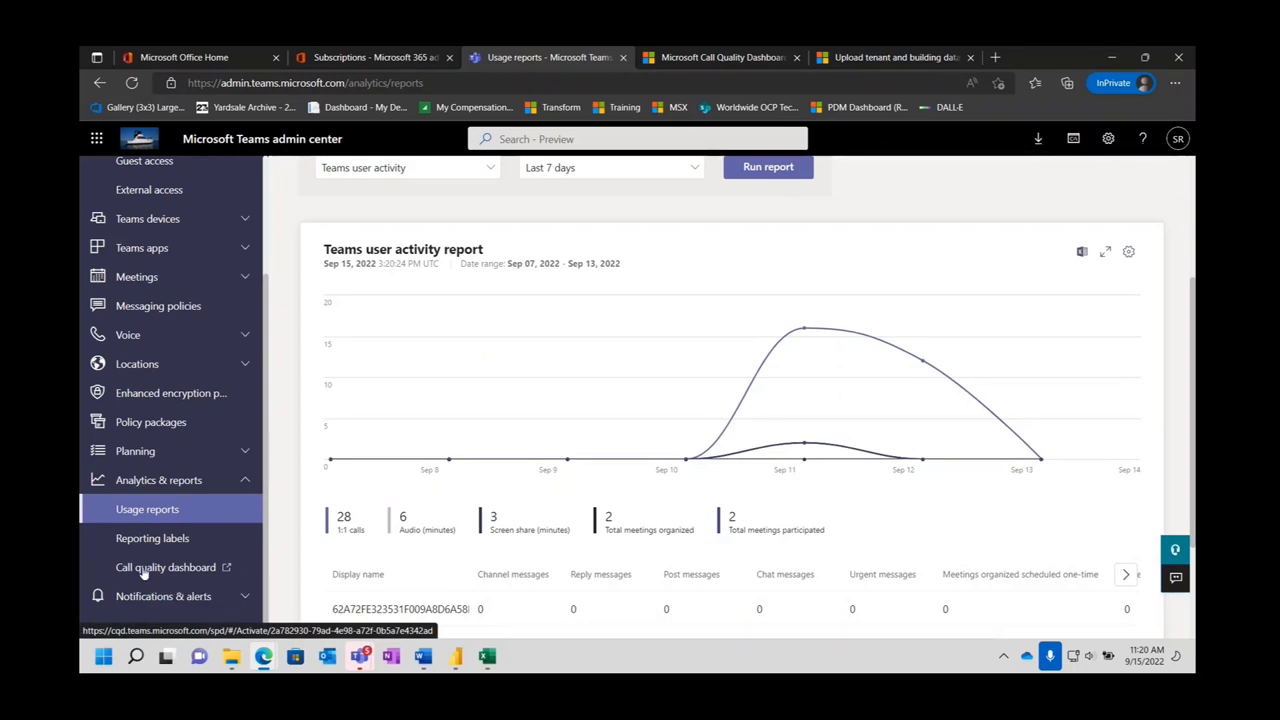
Switch to the Microsoft Call Quality Dashboard and review the overall call quality trends in its Summary Reports.
drag(143, 572, 724, 57)
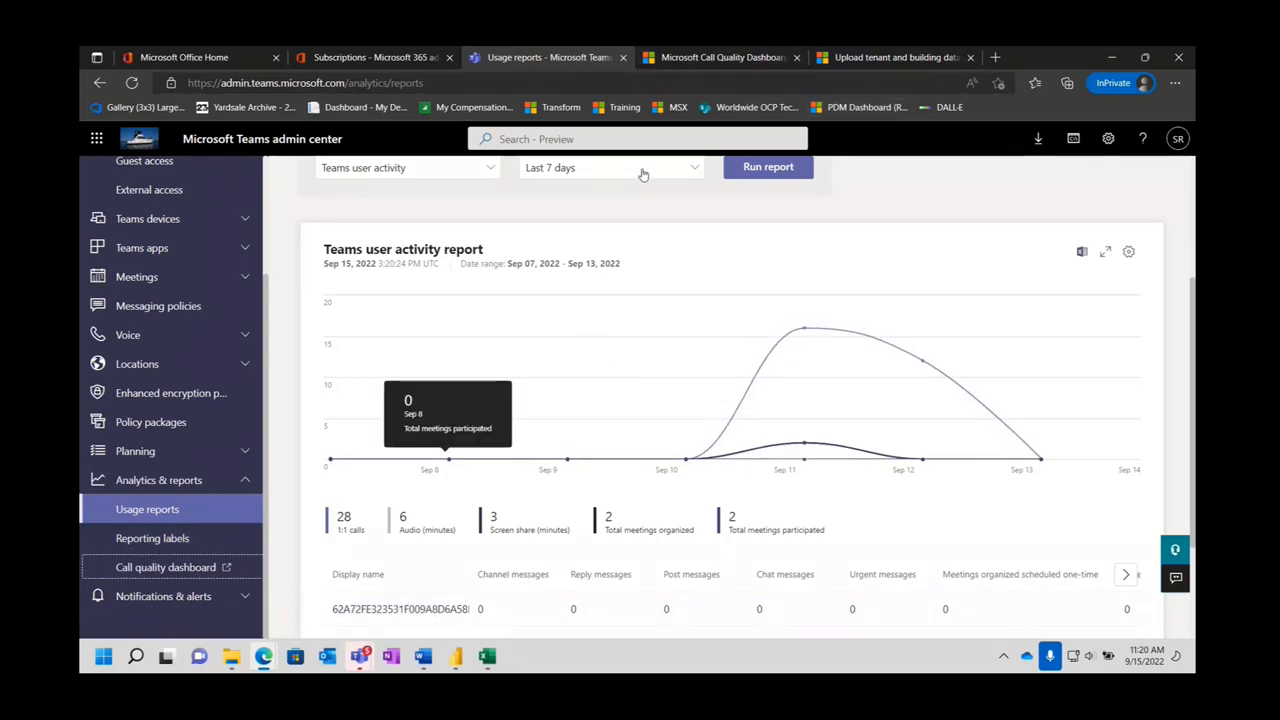
click(719, 60)
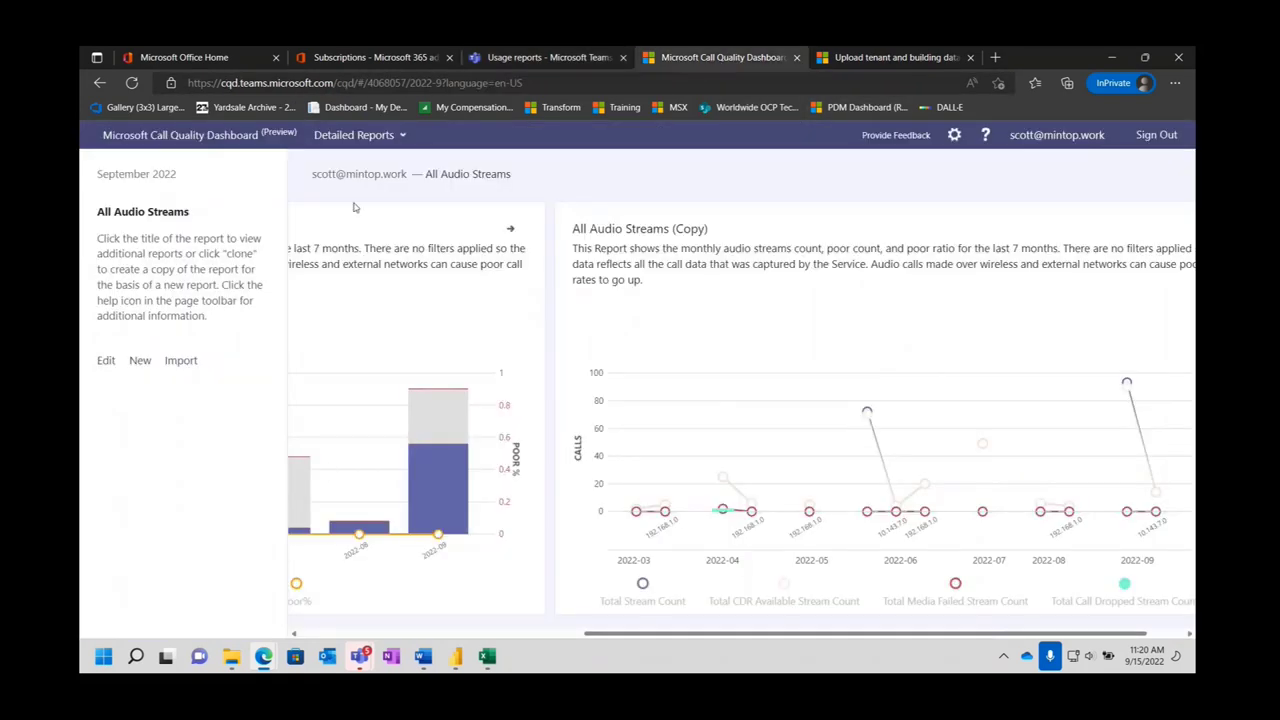
click(402, 136)
click(335, 166)
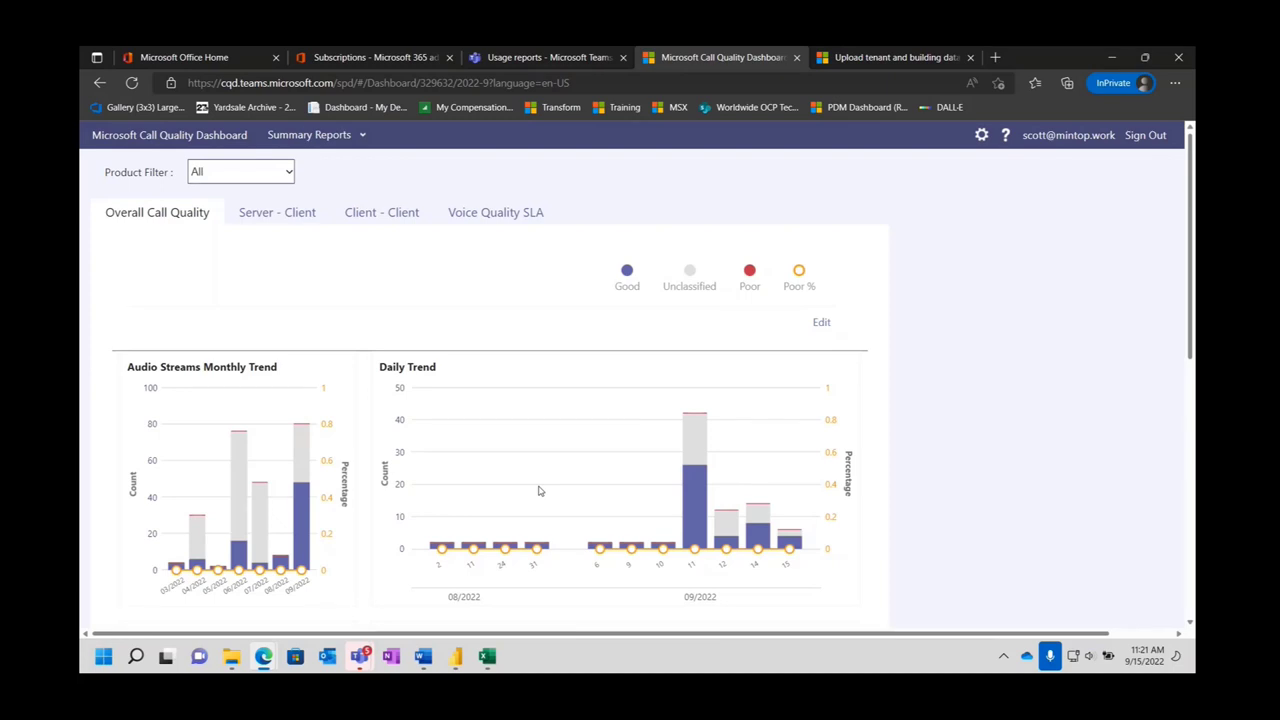
scroll(494, 523, down, 5)
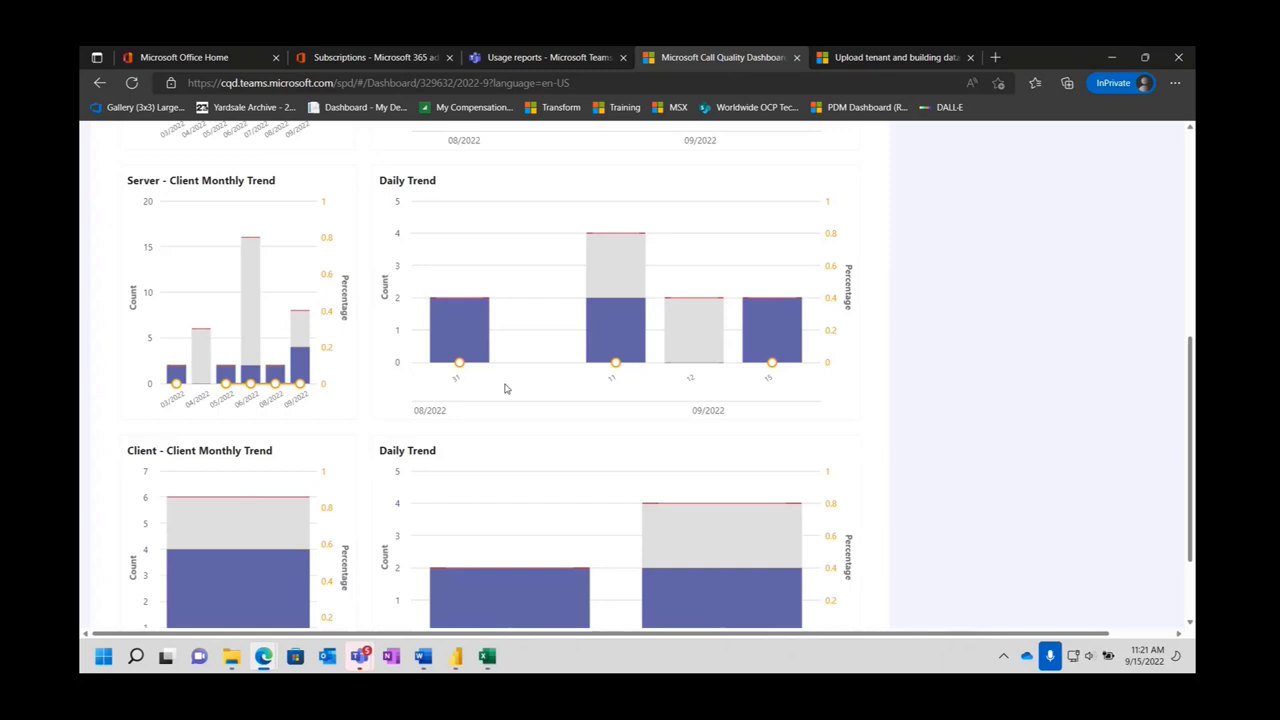
scroll(500, 380, up, 5)
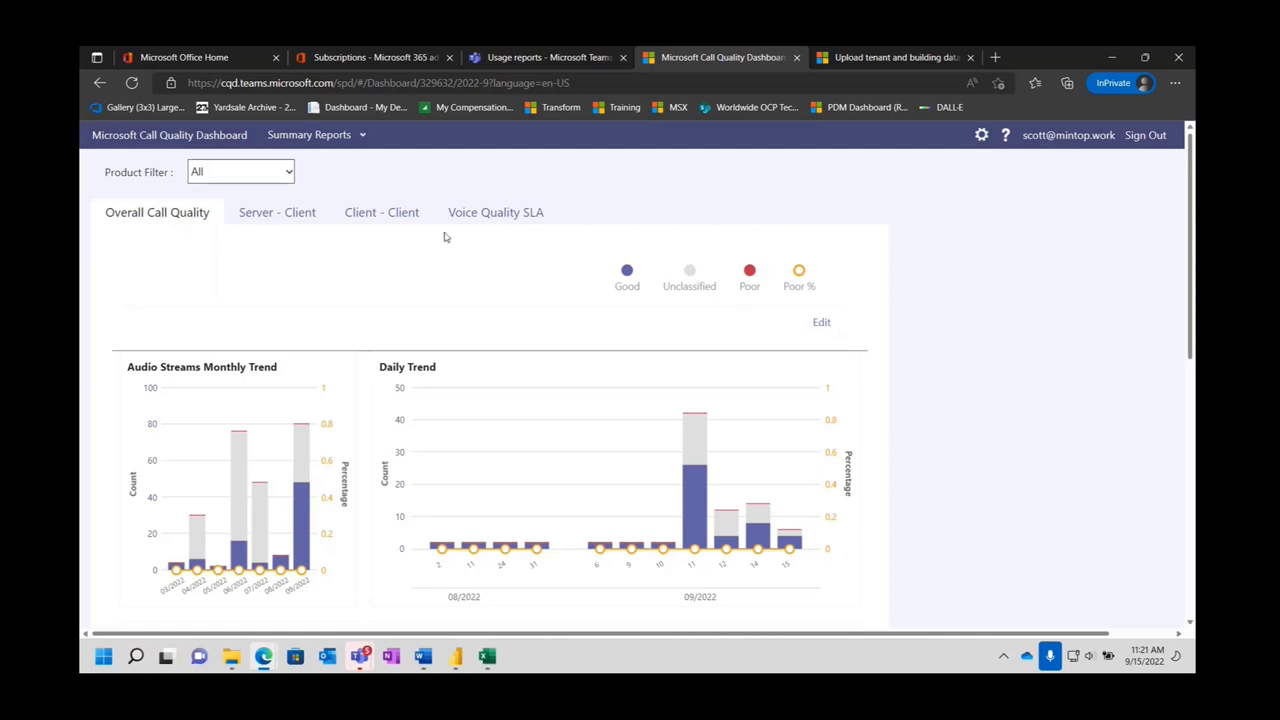
Look over the dashboard's available report types and open the Tenant Data Upload page.
click(364, 138)
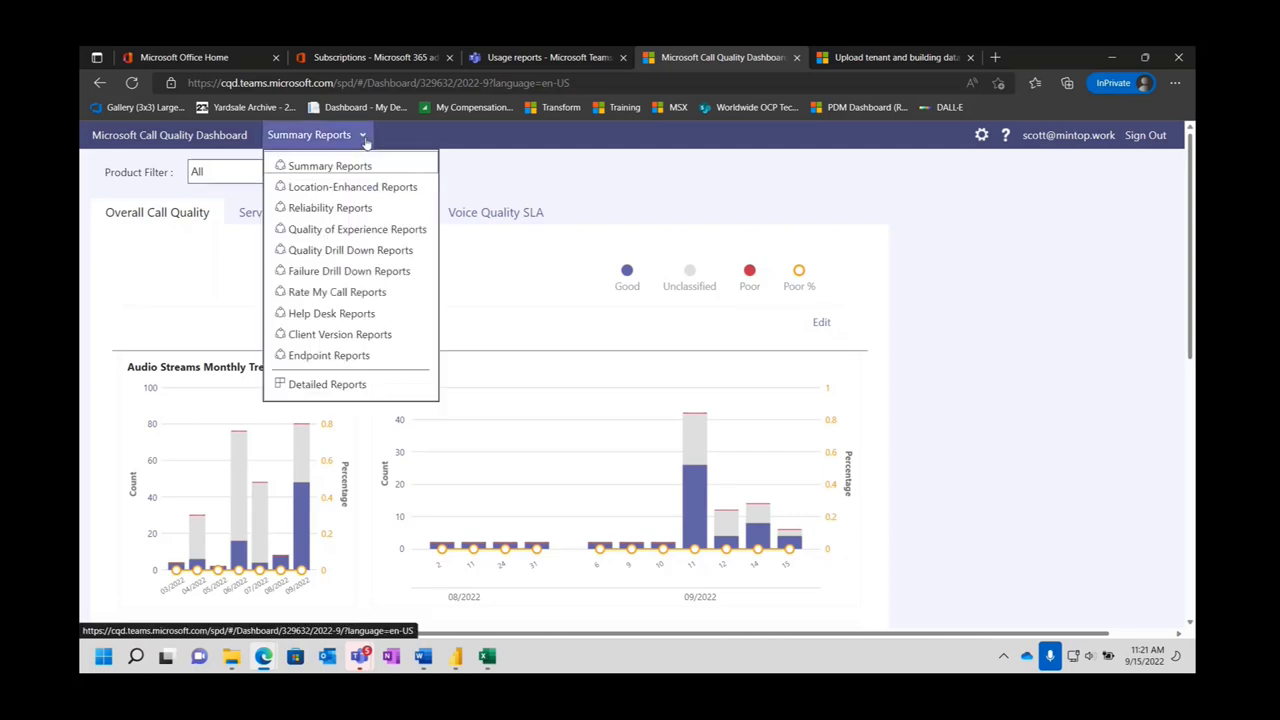
click(330, 384)
click(977, 139)
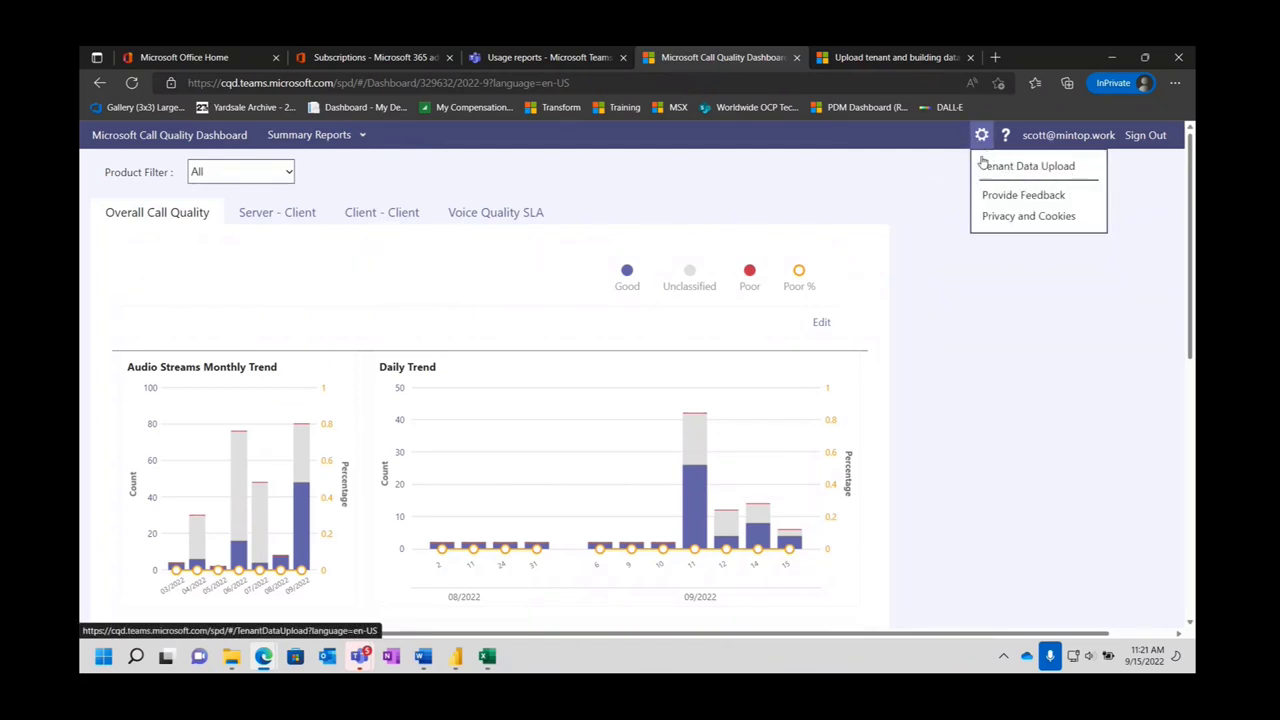
click(998, 168)
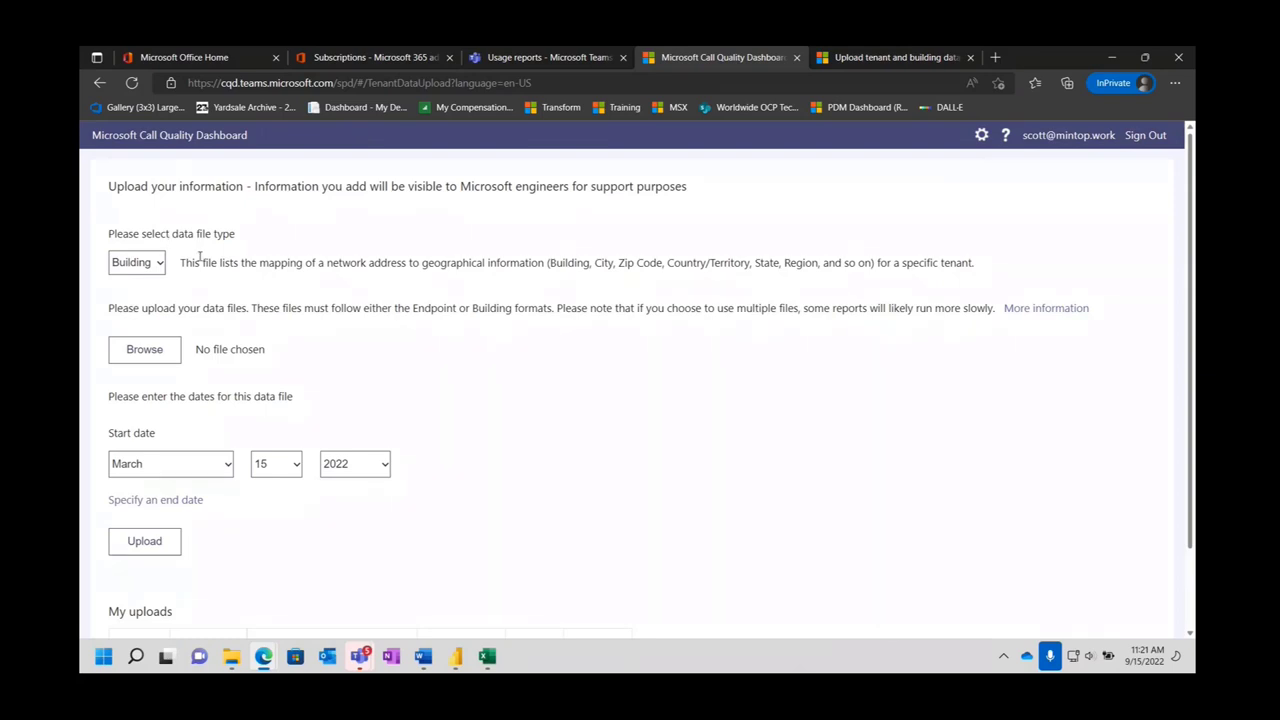
Check the available data file types and the existing entry under My uploads on the Tenant Data Upload page.
click(160, 262)
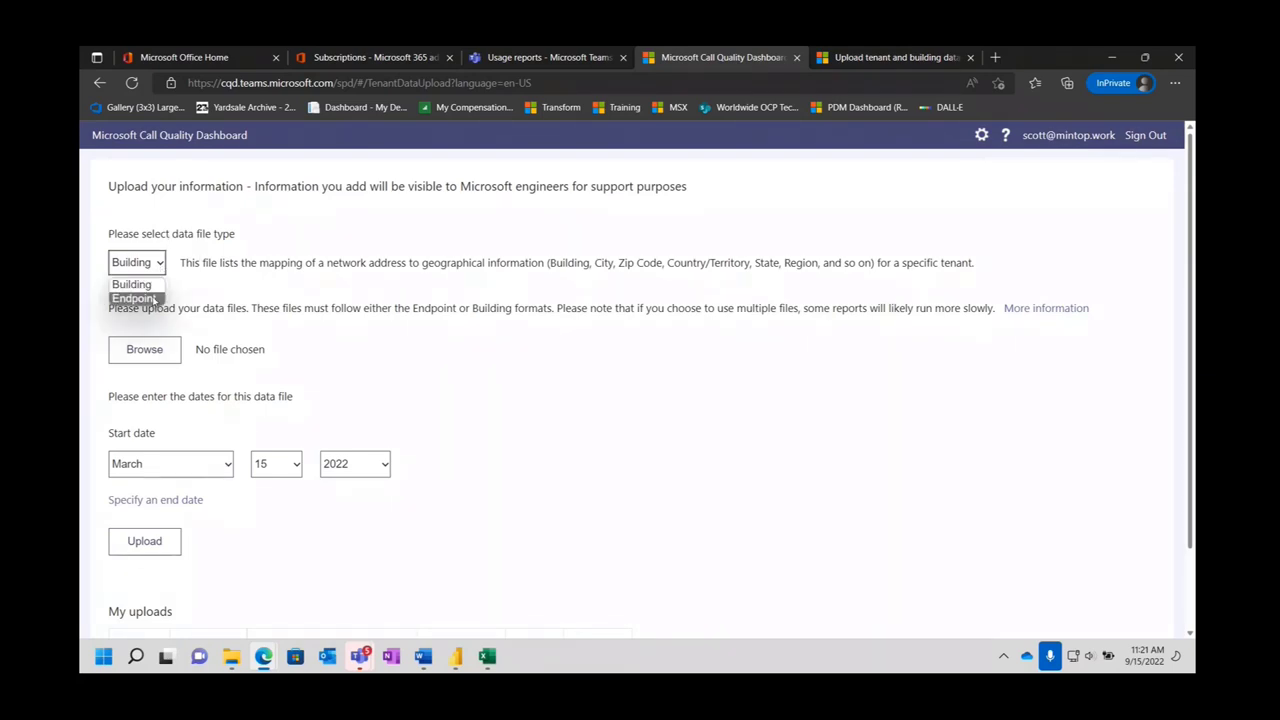
click(204, 230)
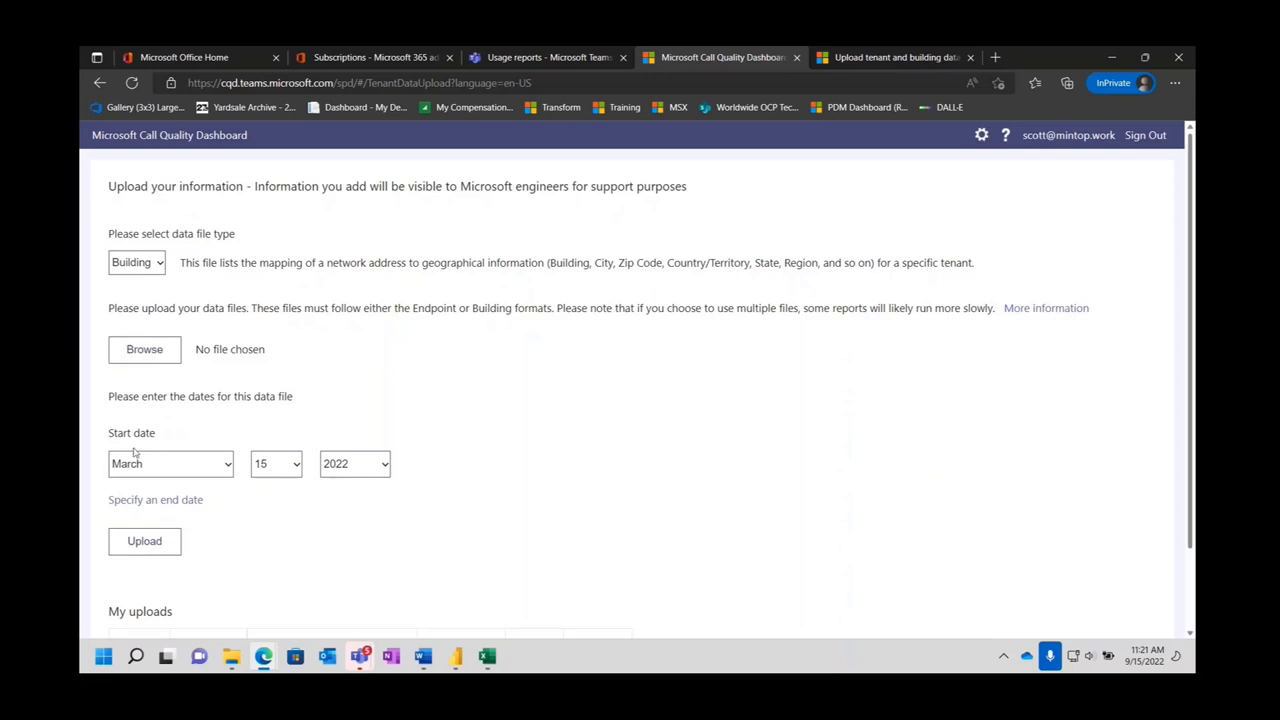
scroll(150, 474, down, 2)
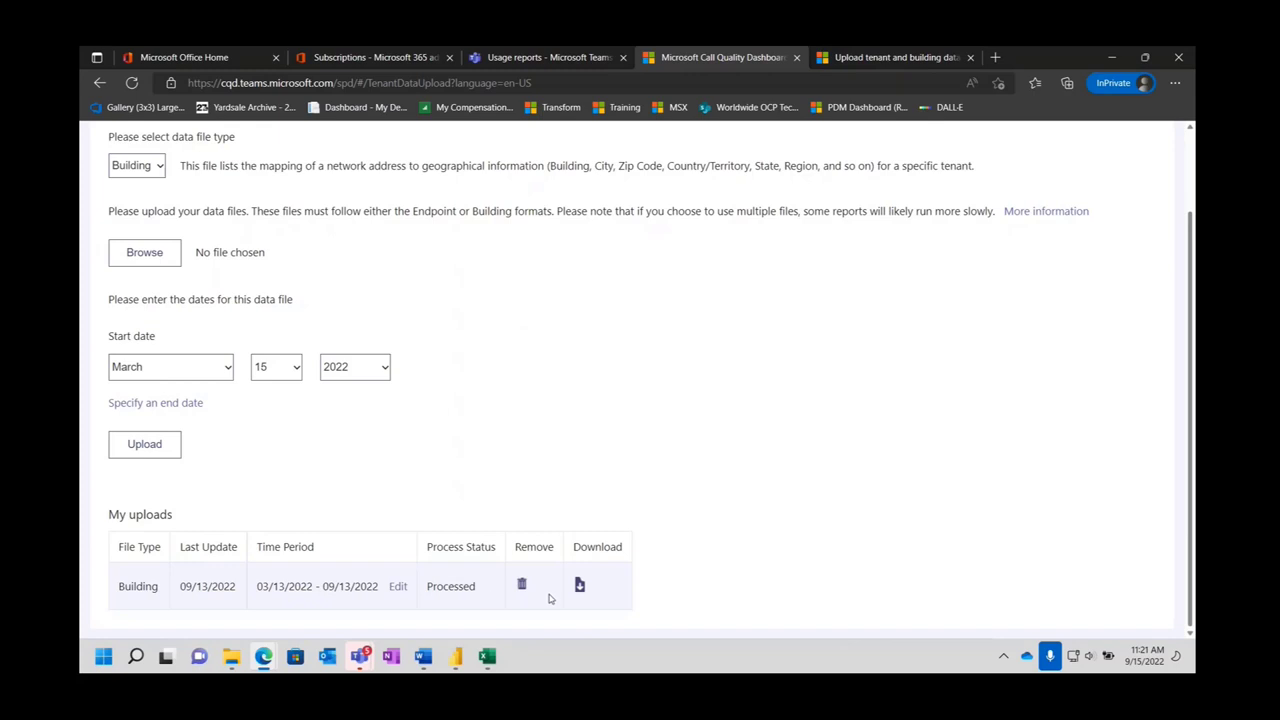
scroll(669, 400, up, 2)
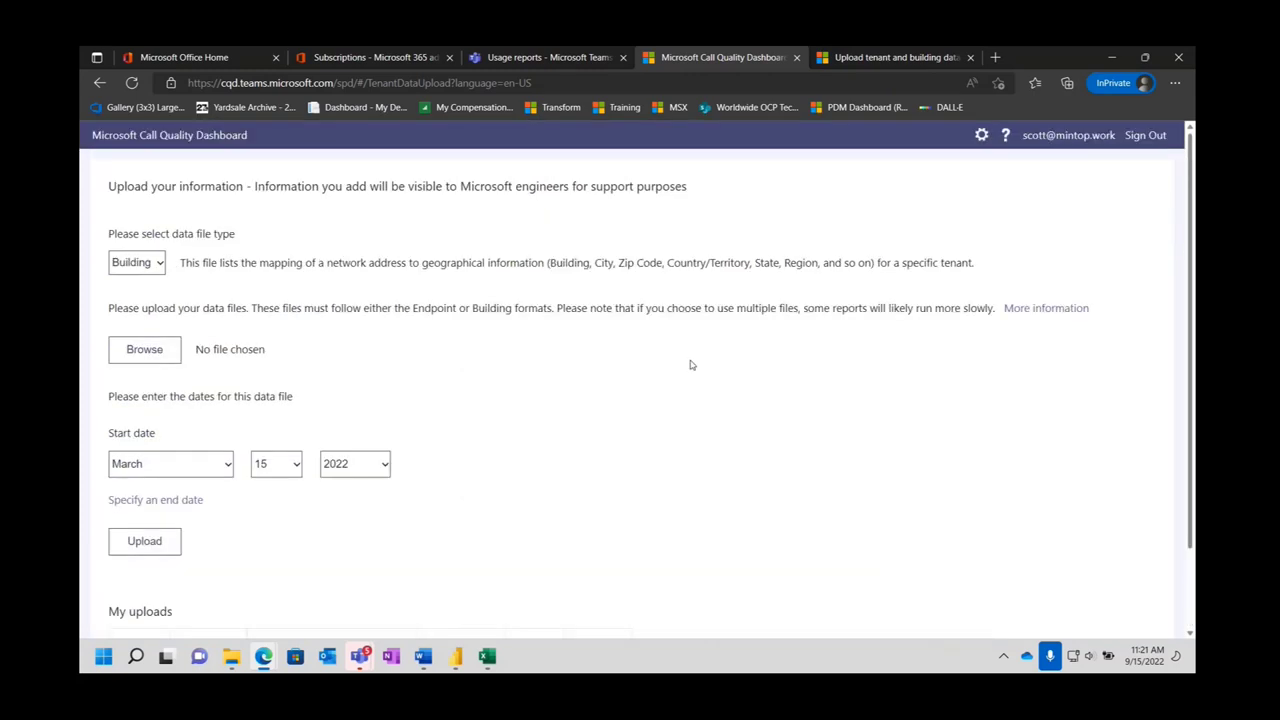
Switch to the documentation article on uploading tenant and building data, select its web address, and go to the article's beginning.
click(875, 60)
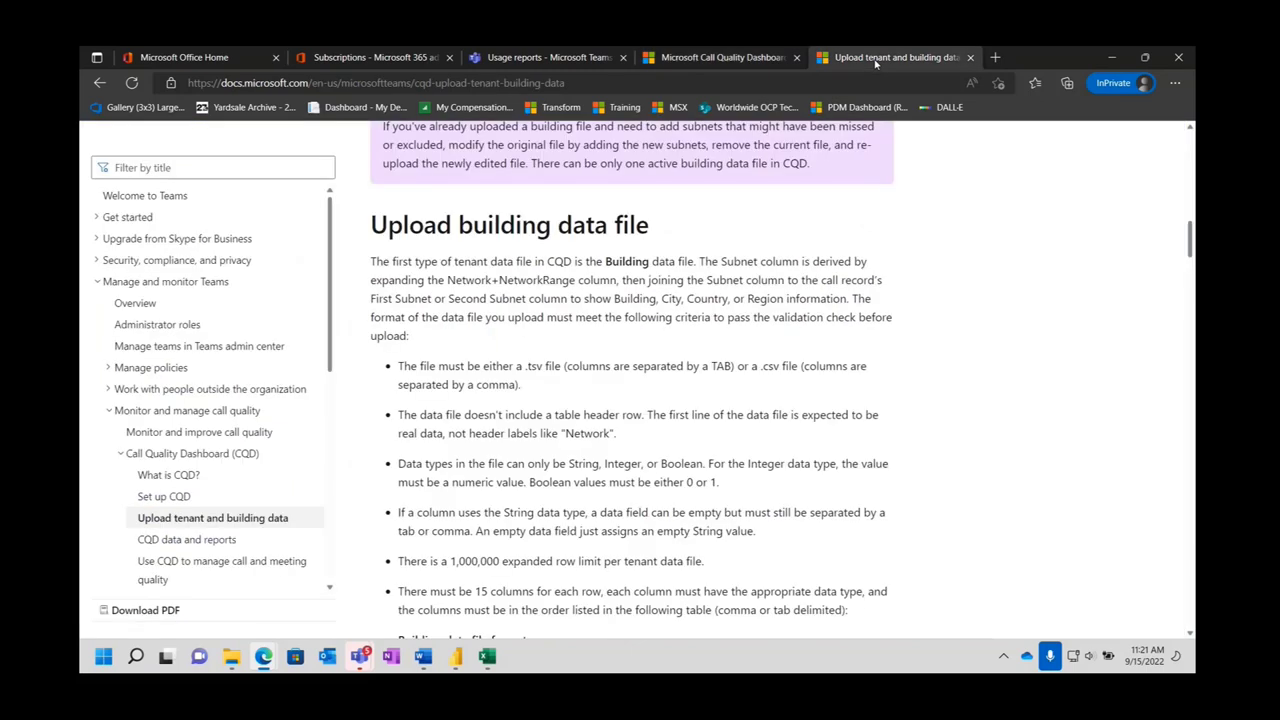
click(601, 82)
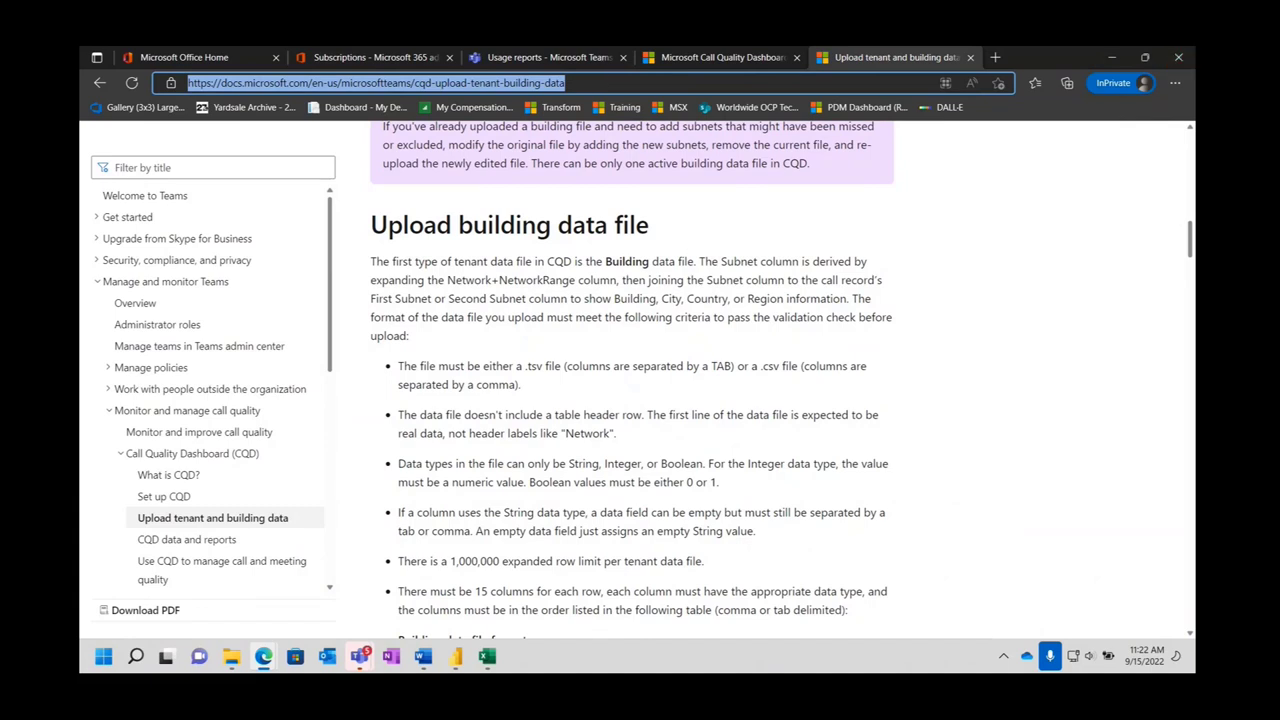
key(alt+Tab)
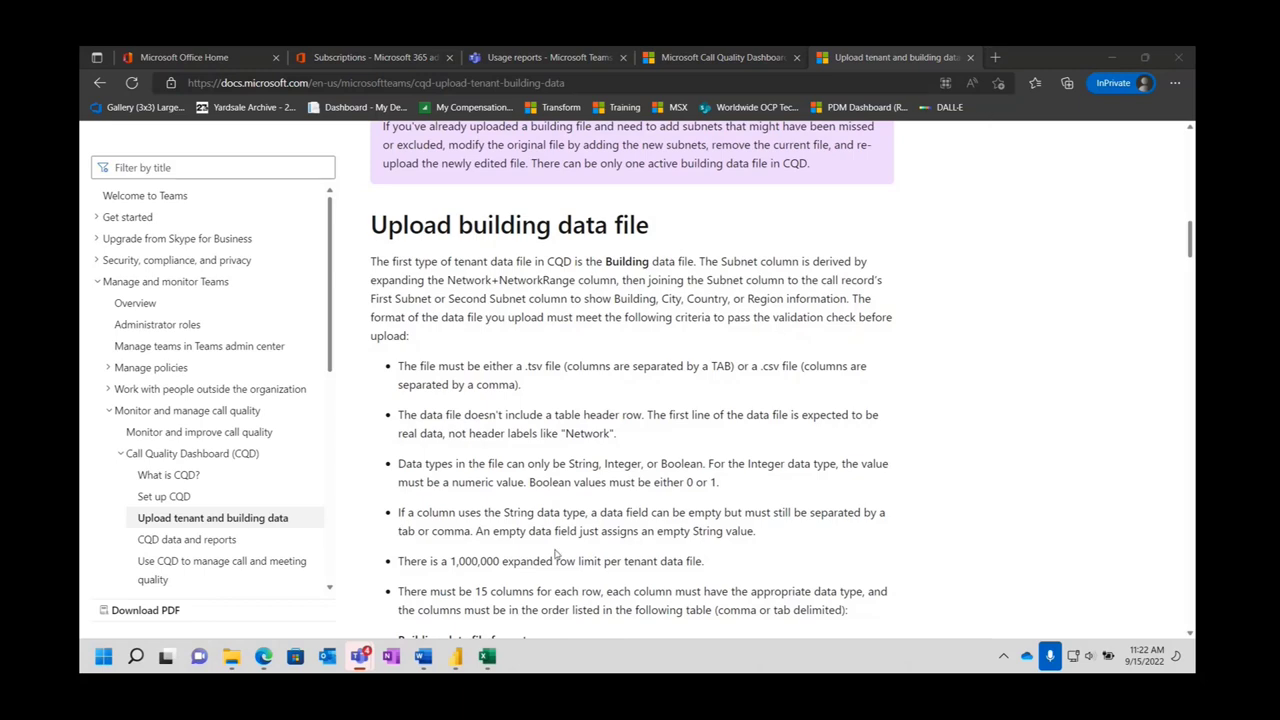
scroll(598, 526, up, 5)
scroll(598, 526, up, 8)
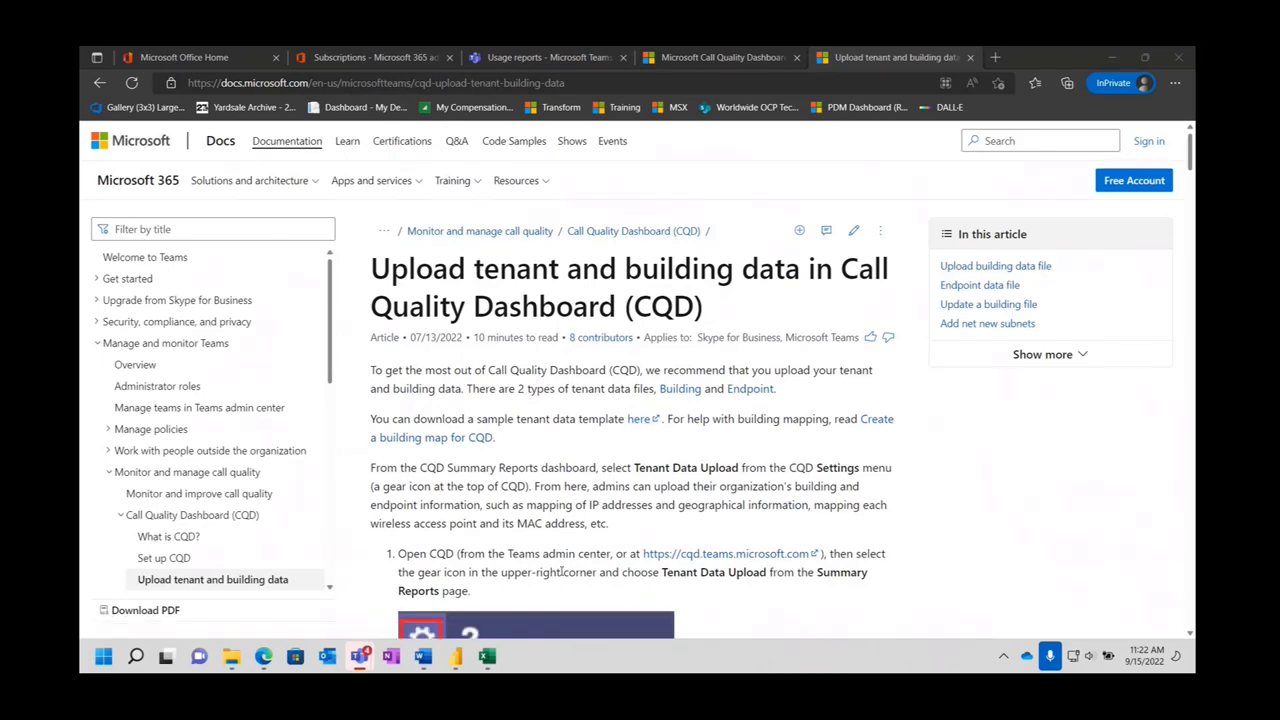
Read the upload instructions and the building data file format, including its column table, footnotes and sample row.
scroll(656, 481, down, 6)
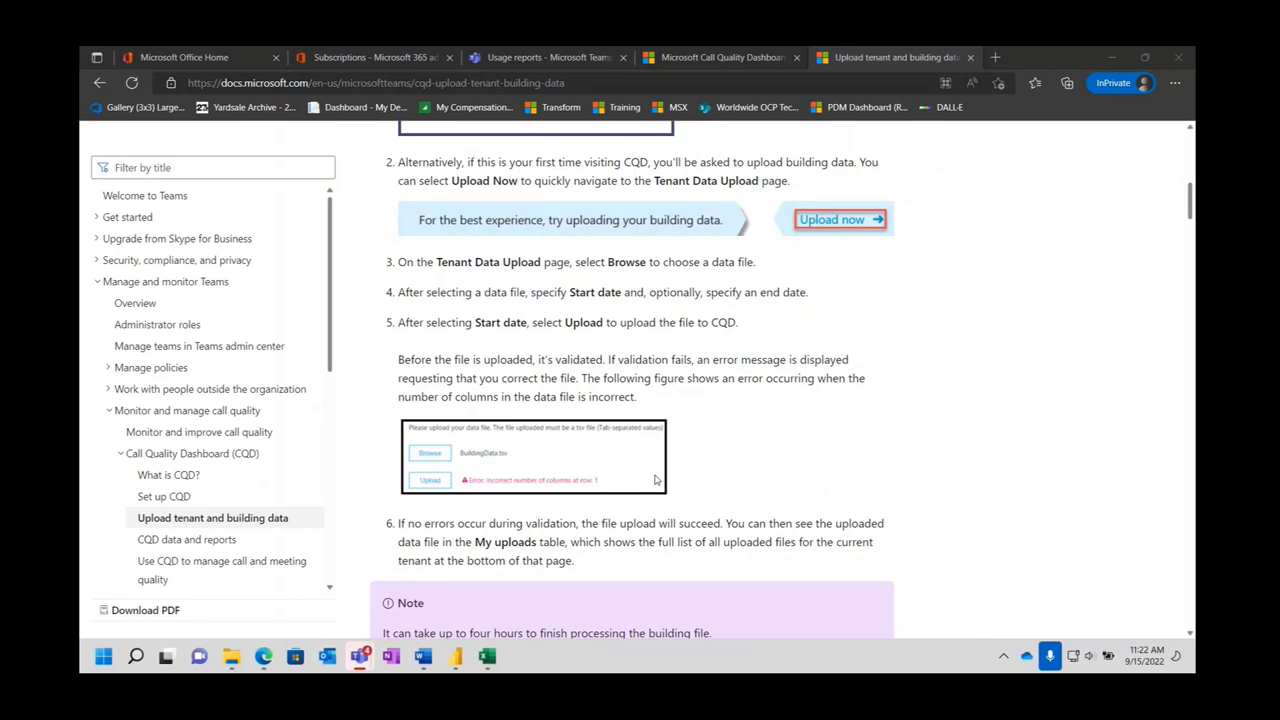
scroll(655, 481, down, 12)
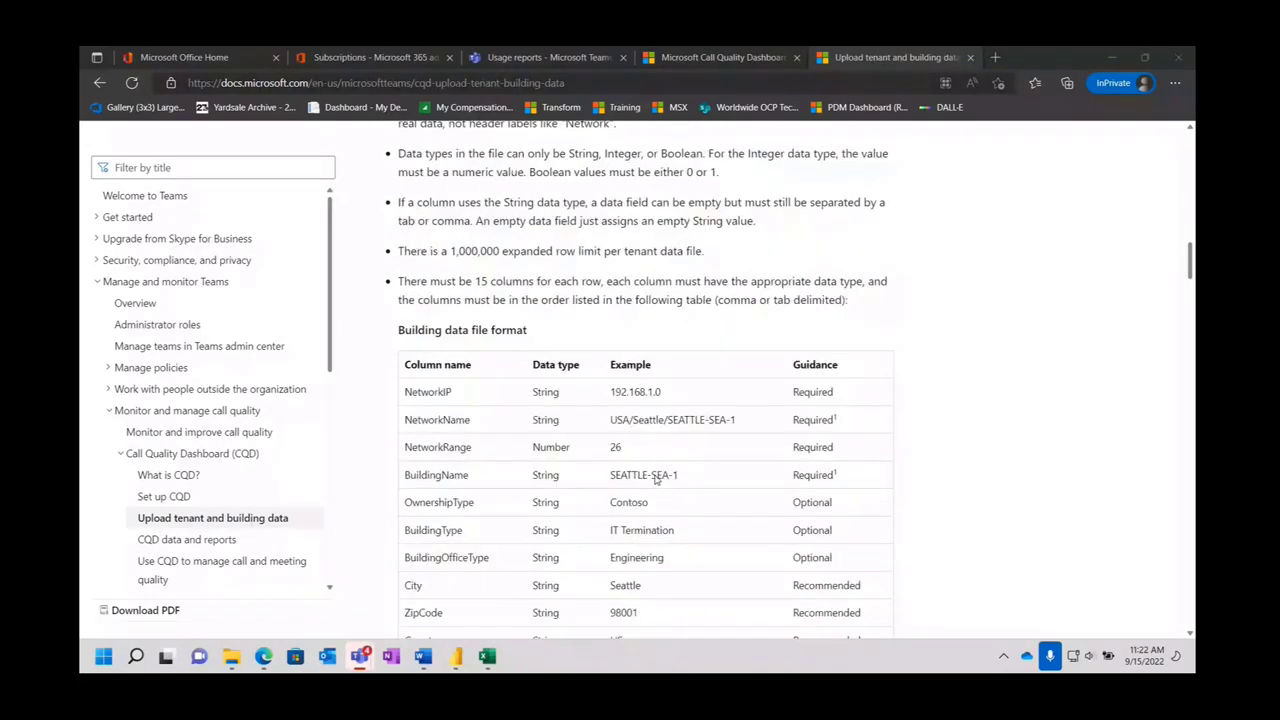
scroll(655, 481, down, 3)
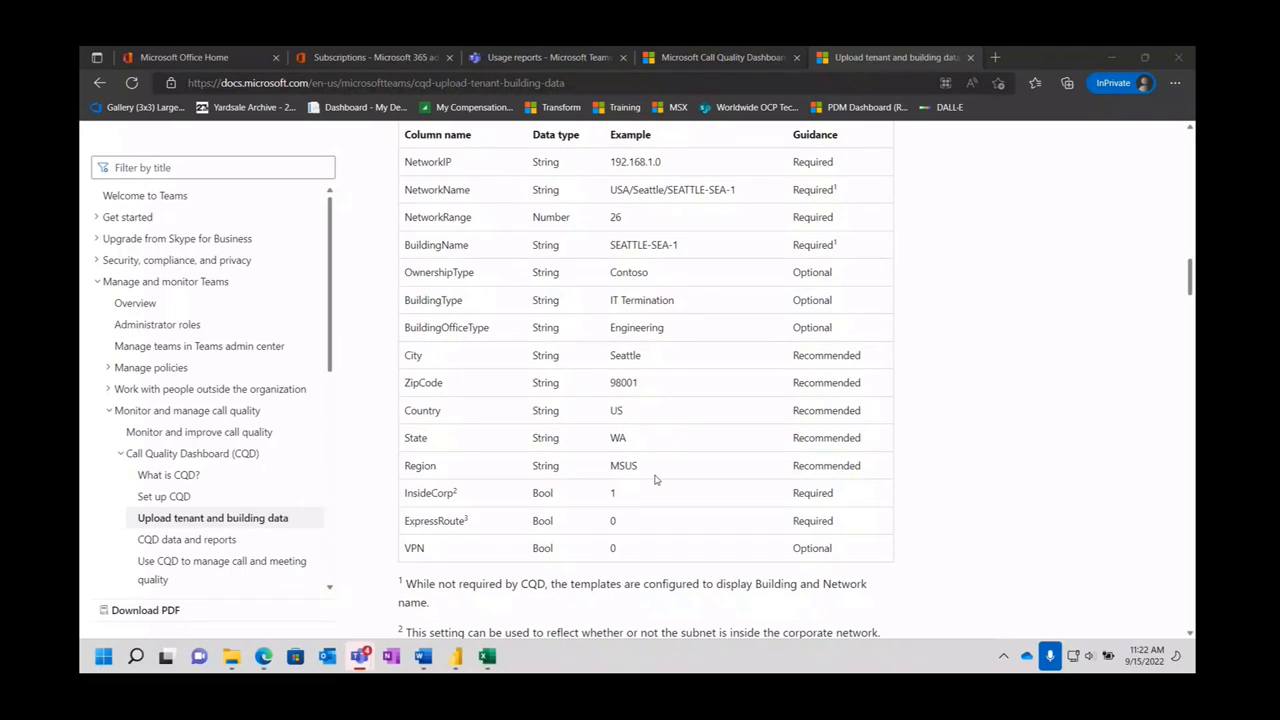
scroll(655, 481, up, 1)
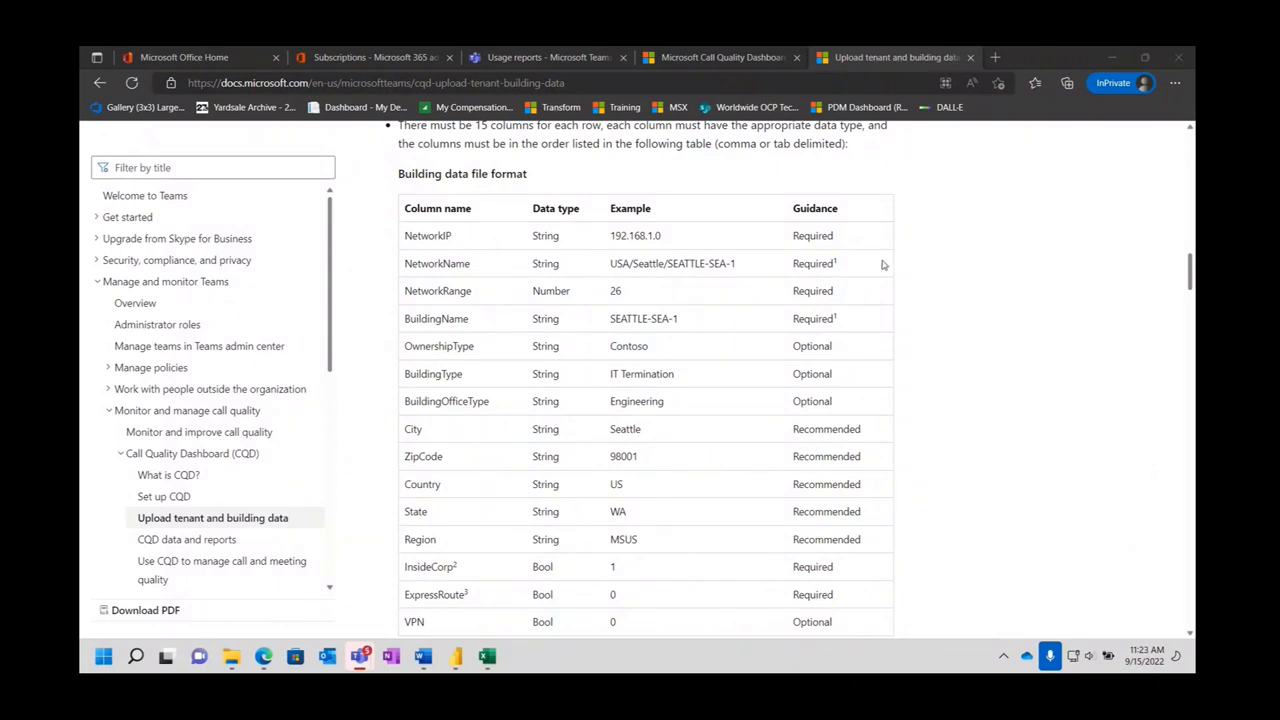
scroll(900, 266, down, 3)
scroll(920, 269, up, 3)
scroll(606, 383, down, 3)
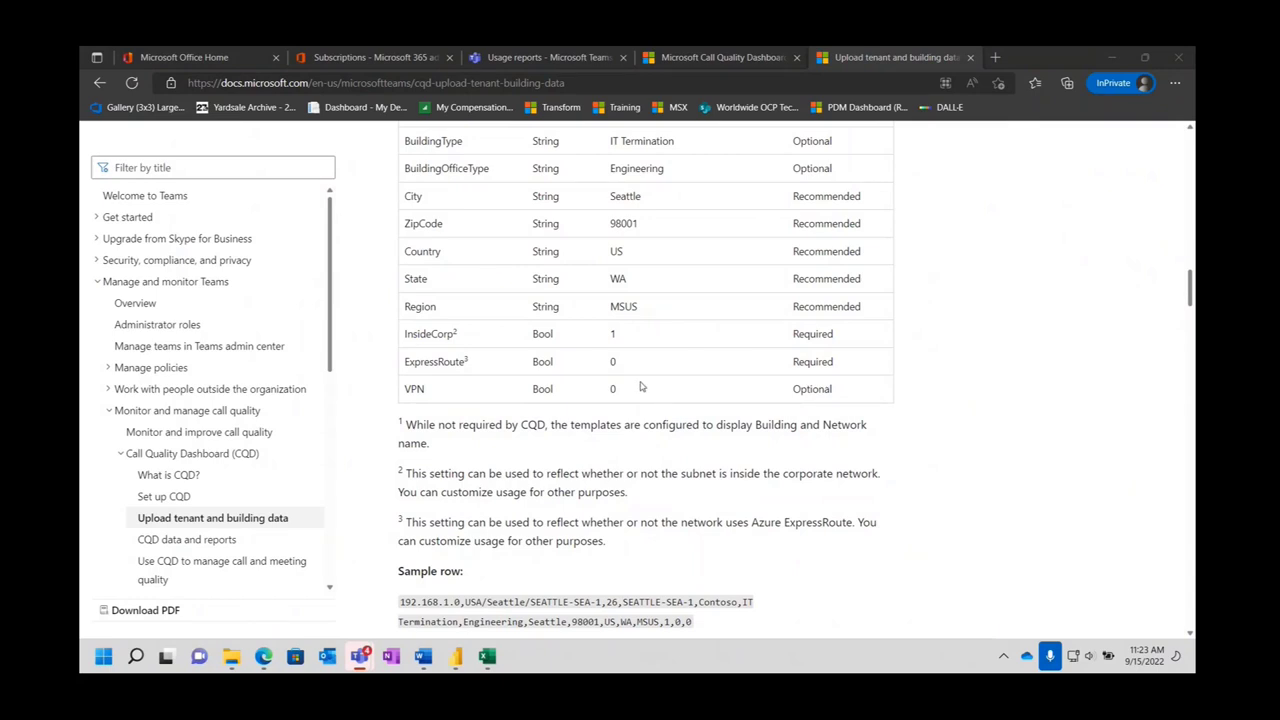
scroll(630, 420, down, 2)
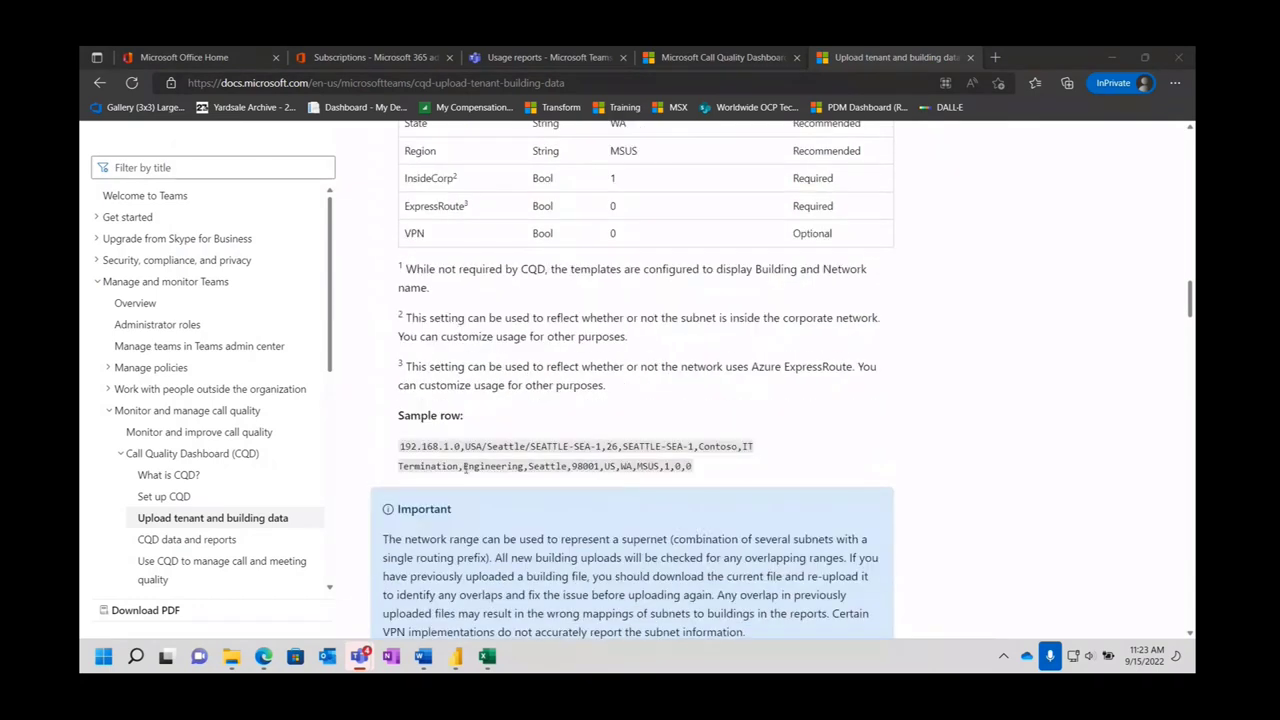
Switch to Excel to view the building data in home.csv, and return to the start of the documentation article.
click(487, 656)
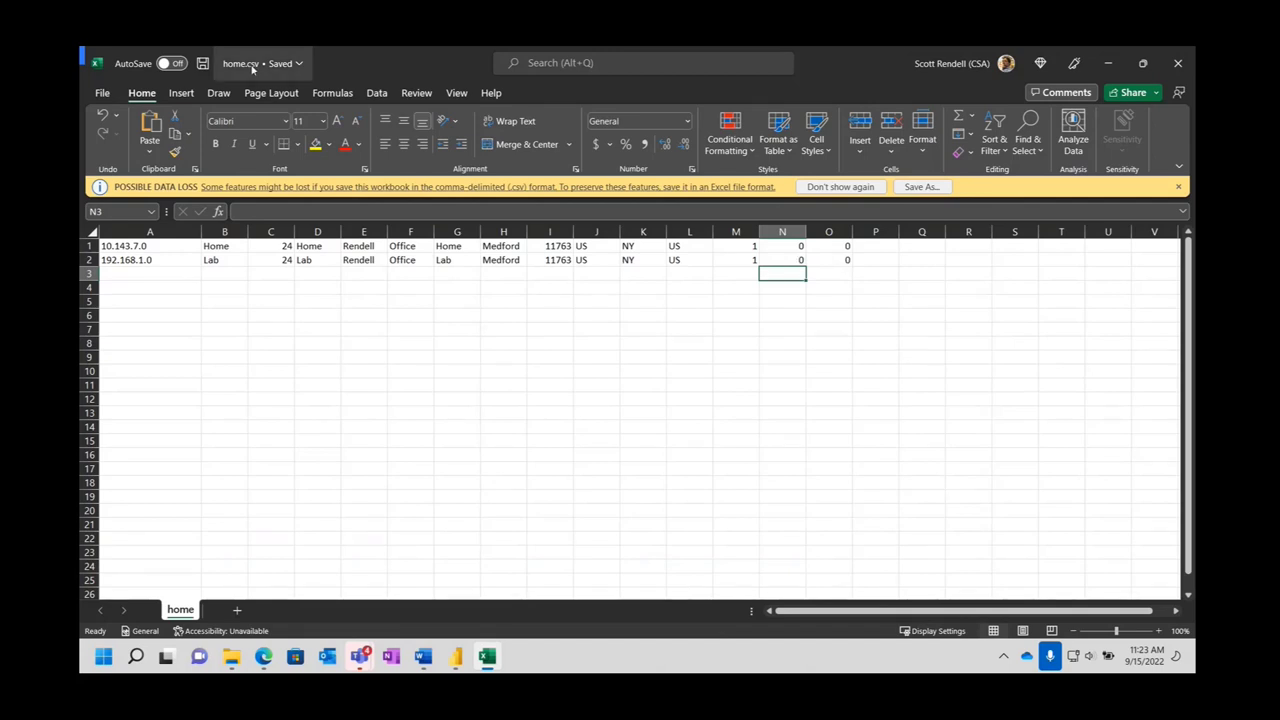
click(1108, 66)
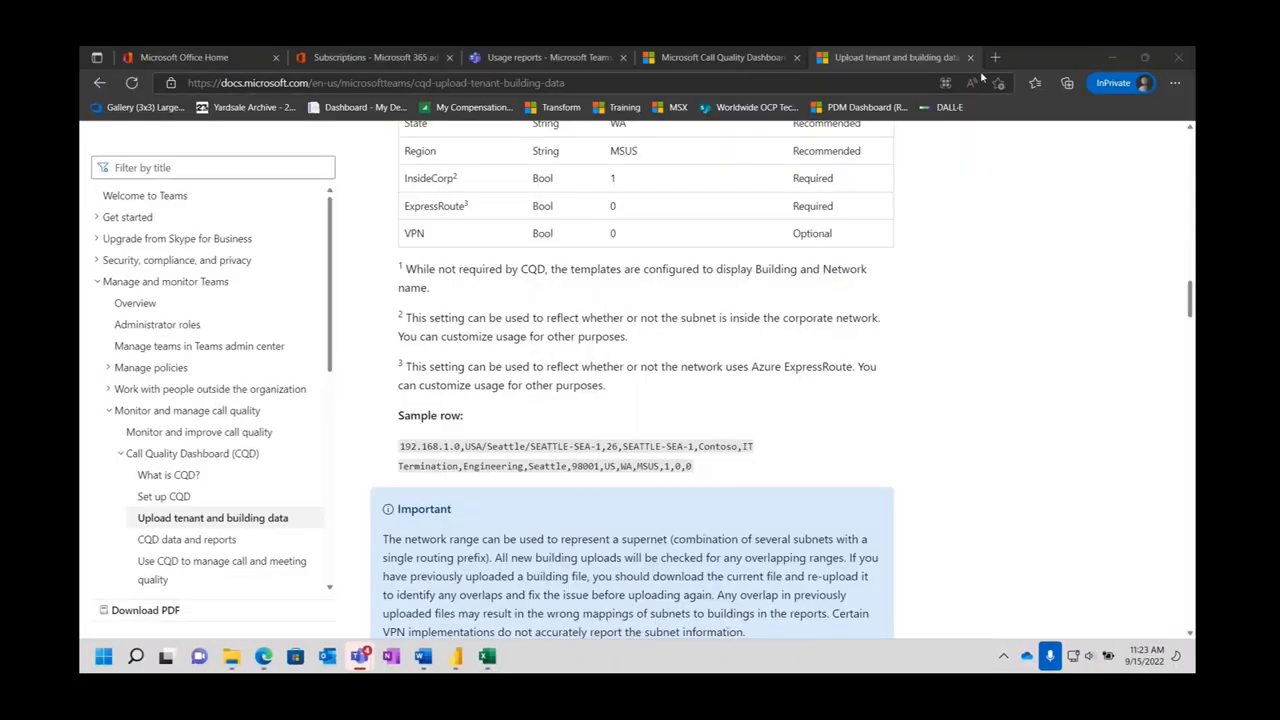
scroll(664, 166, up, 15)
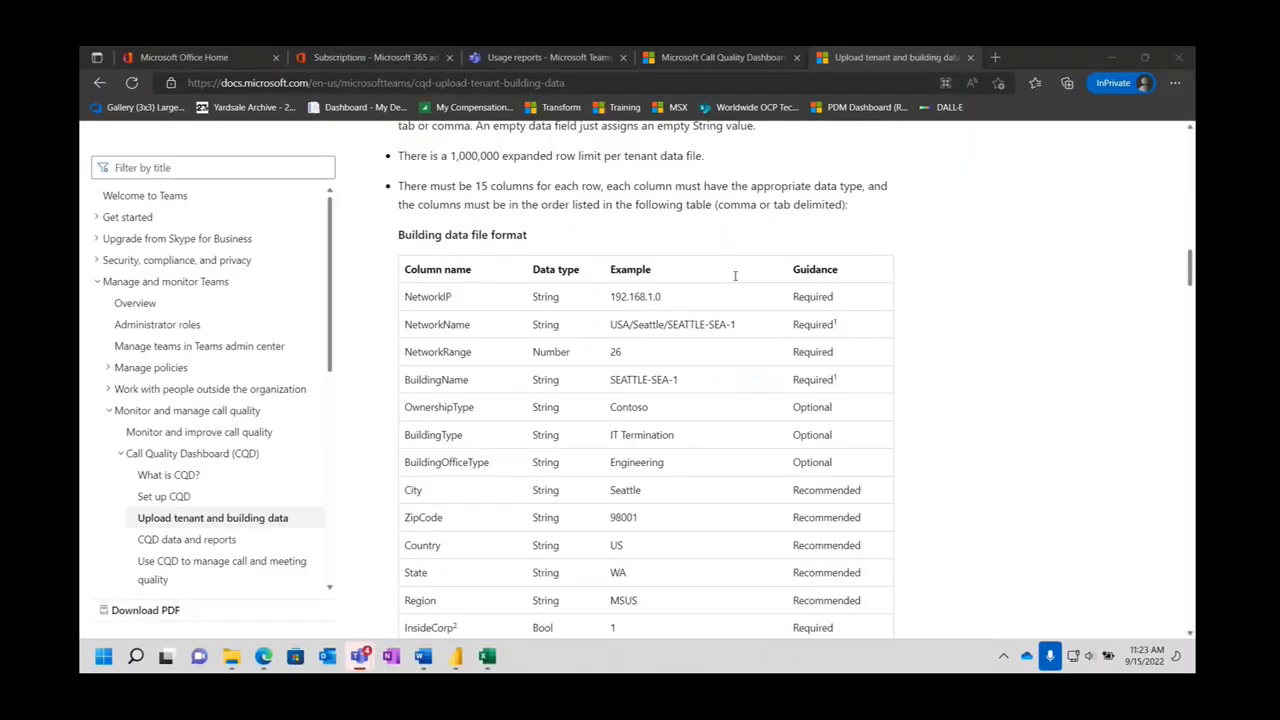
scroll(735, 278, up, 3)
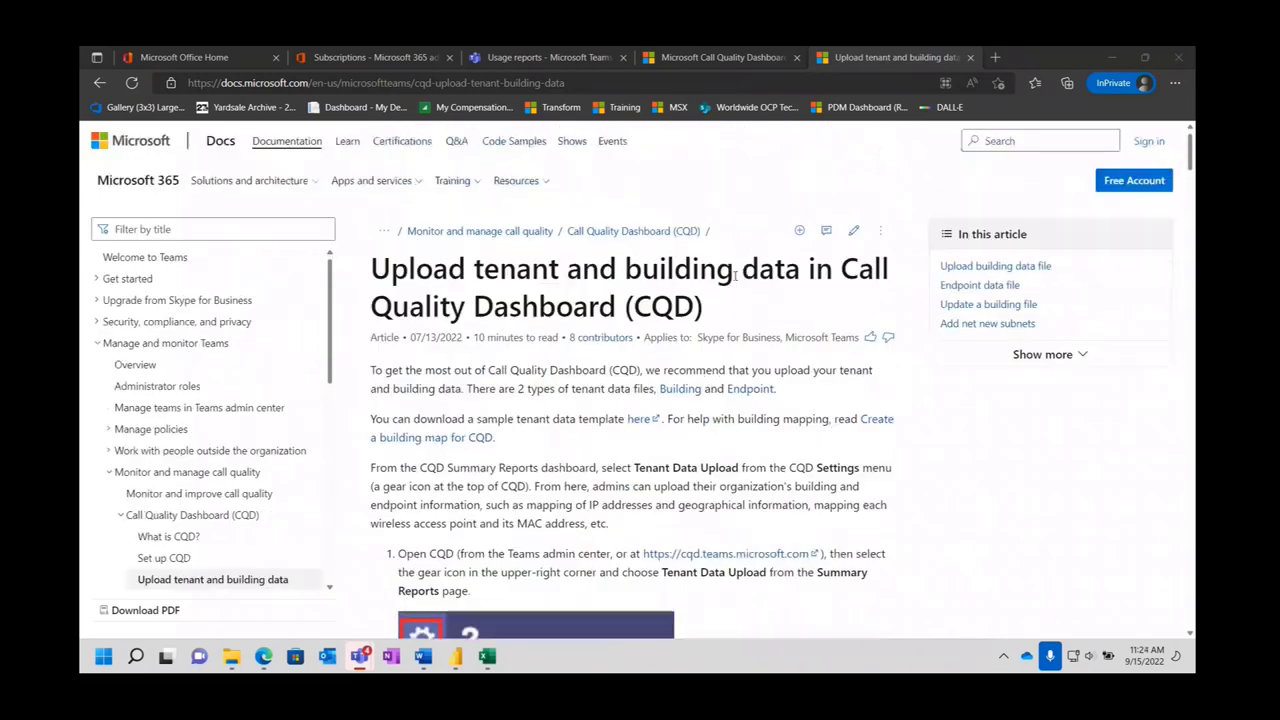
Return to the Tenant Data Upload page and choose home.csv from the Downloads folder as the building data file.
click(726, 61)
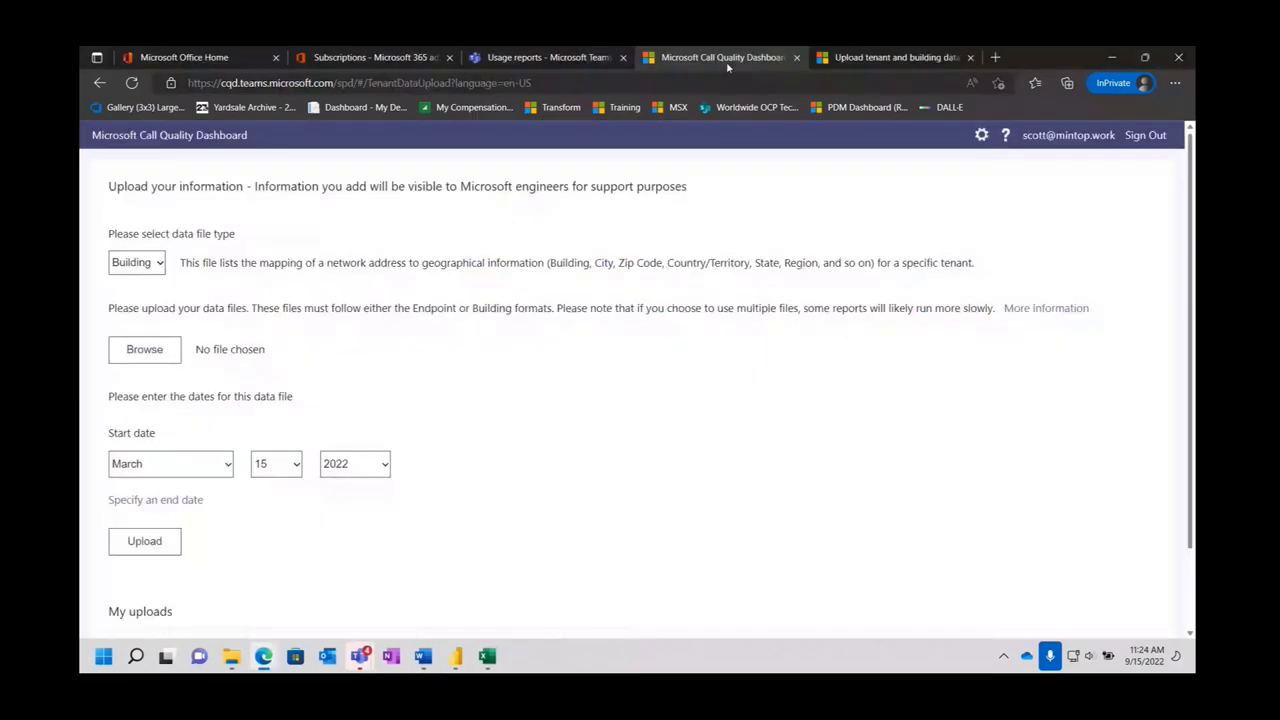
scroll(483, 437, down, 2)
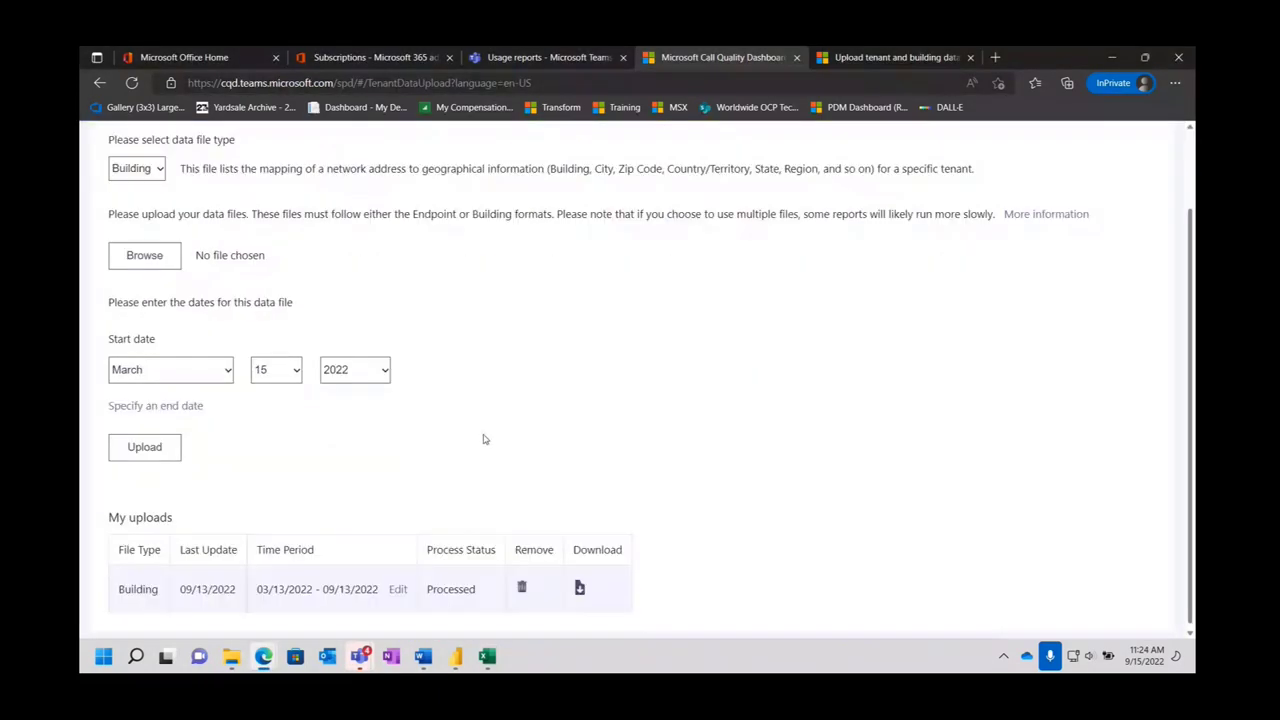
click(154, 258)
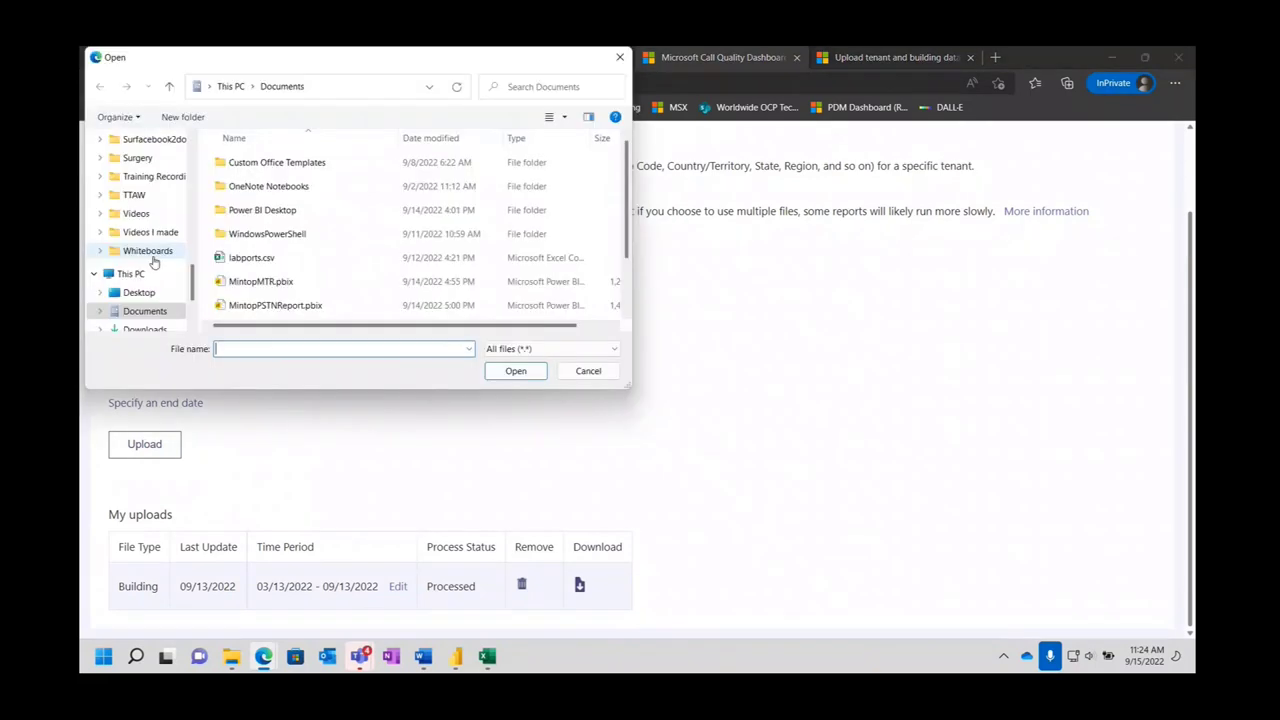
click(145, 329)
click(242, 203)
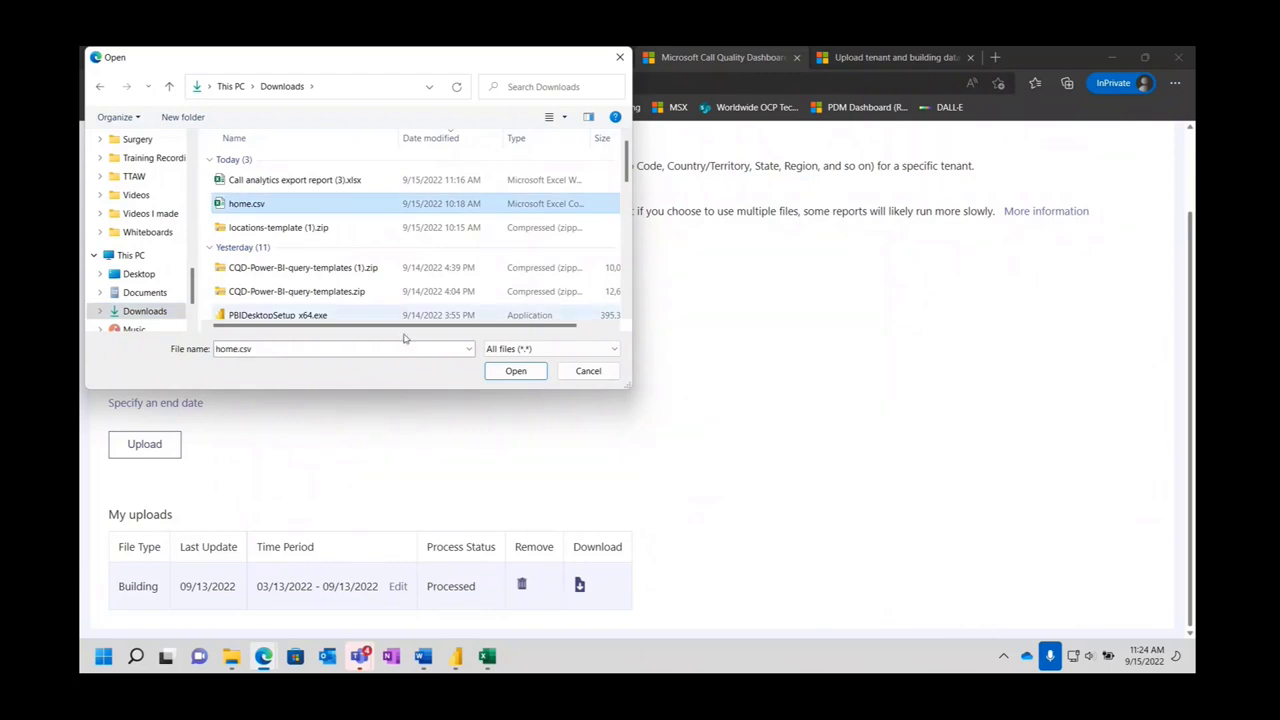
click(519, 374)
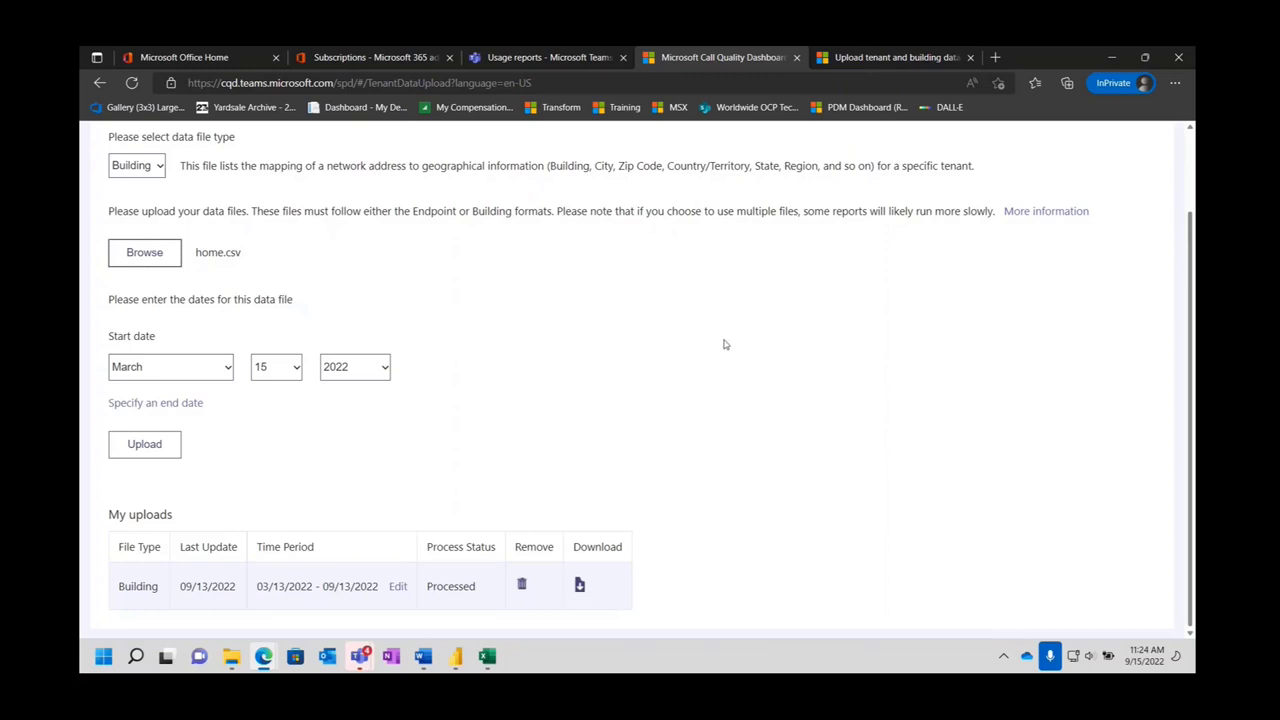
scroll(727, 345, up, 2)
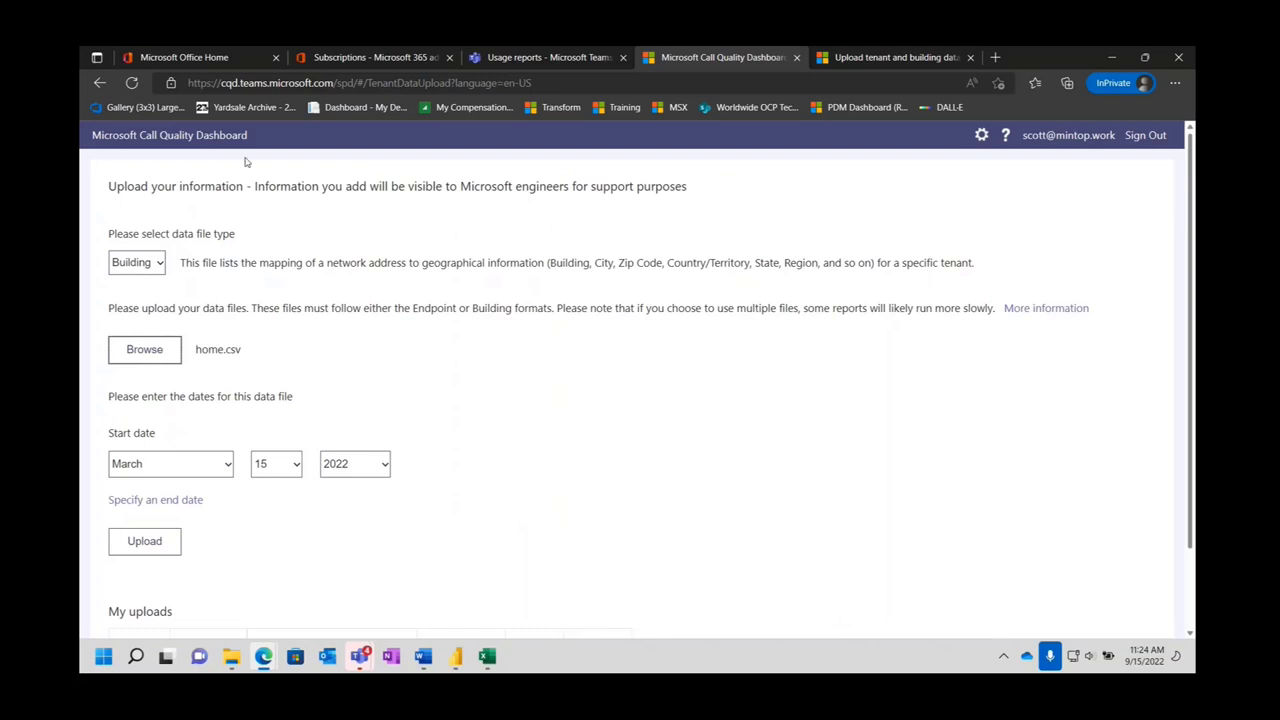
Open the Call Quality Dashboard's Summary Reports and inspect the good, unclassified and poor stream counts in the audio streams Daily Trend.
click(168, 140)
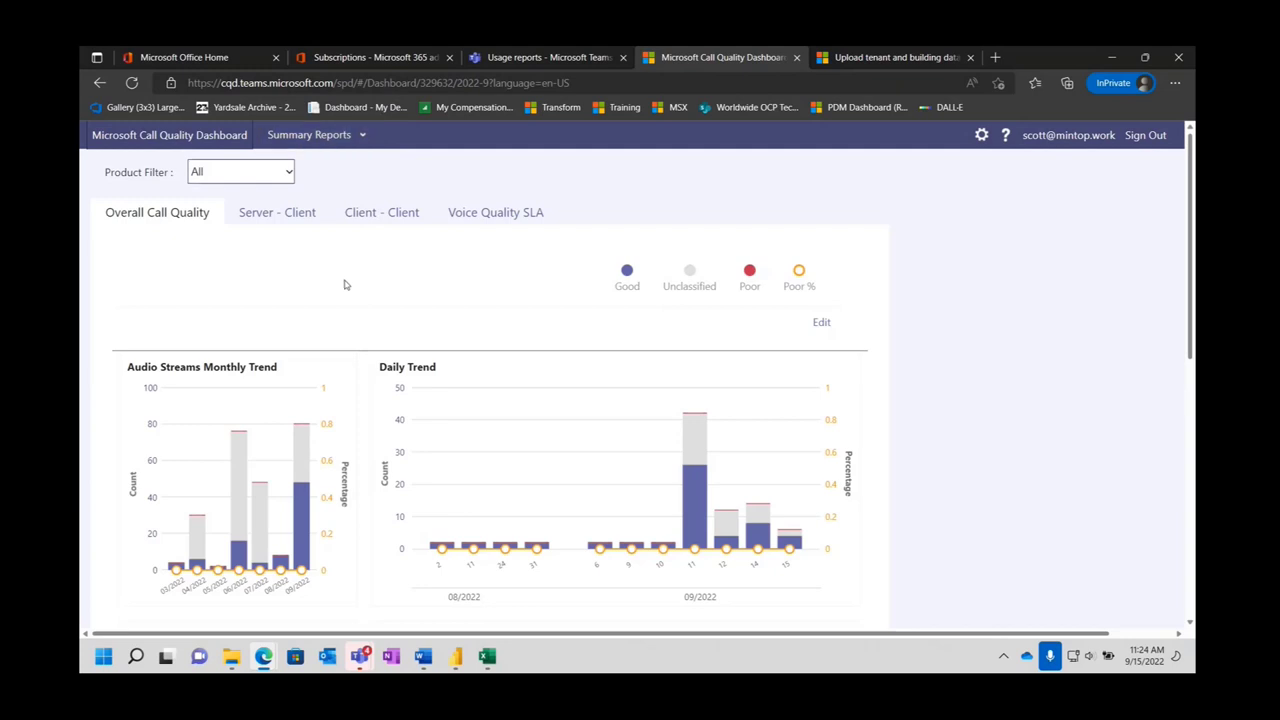
scroll(416, 318, down, 3)
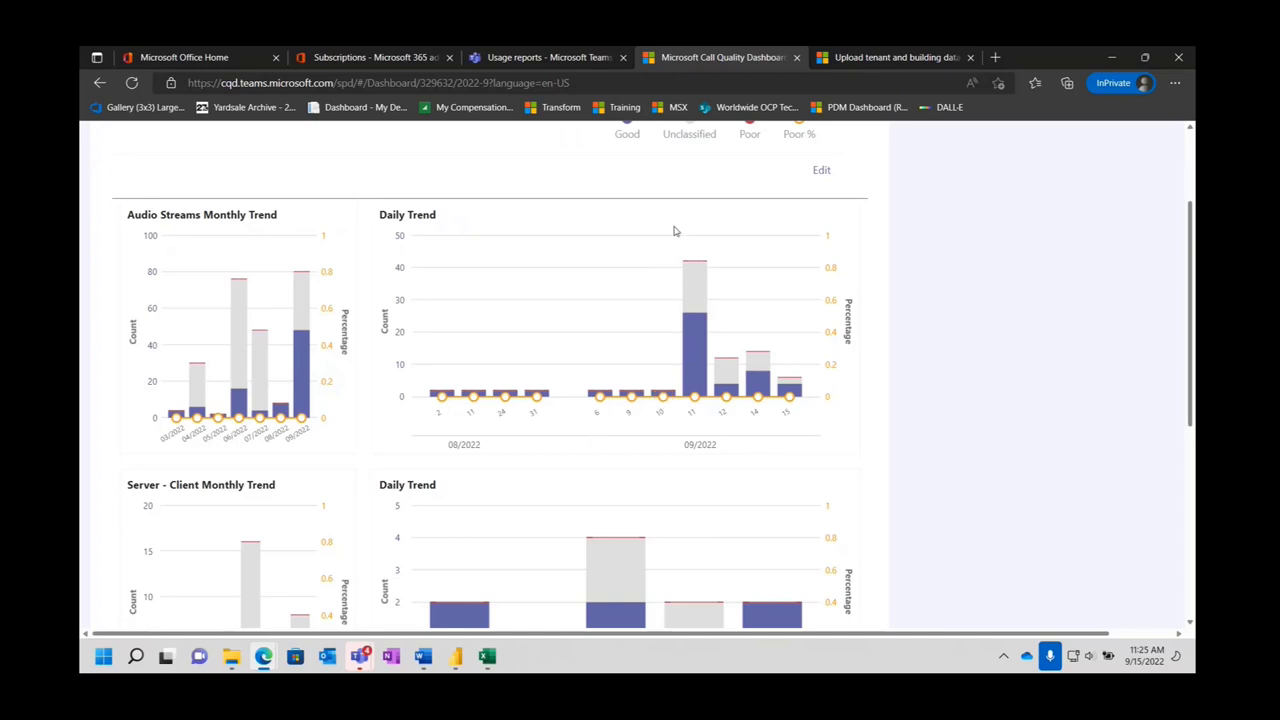
mouse_move(702, 284)
mouse_move(608, 401)
mouse_move(444, 397)
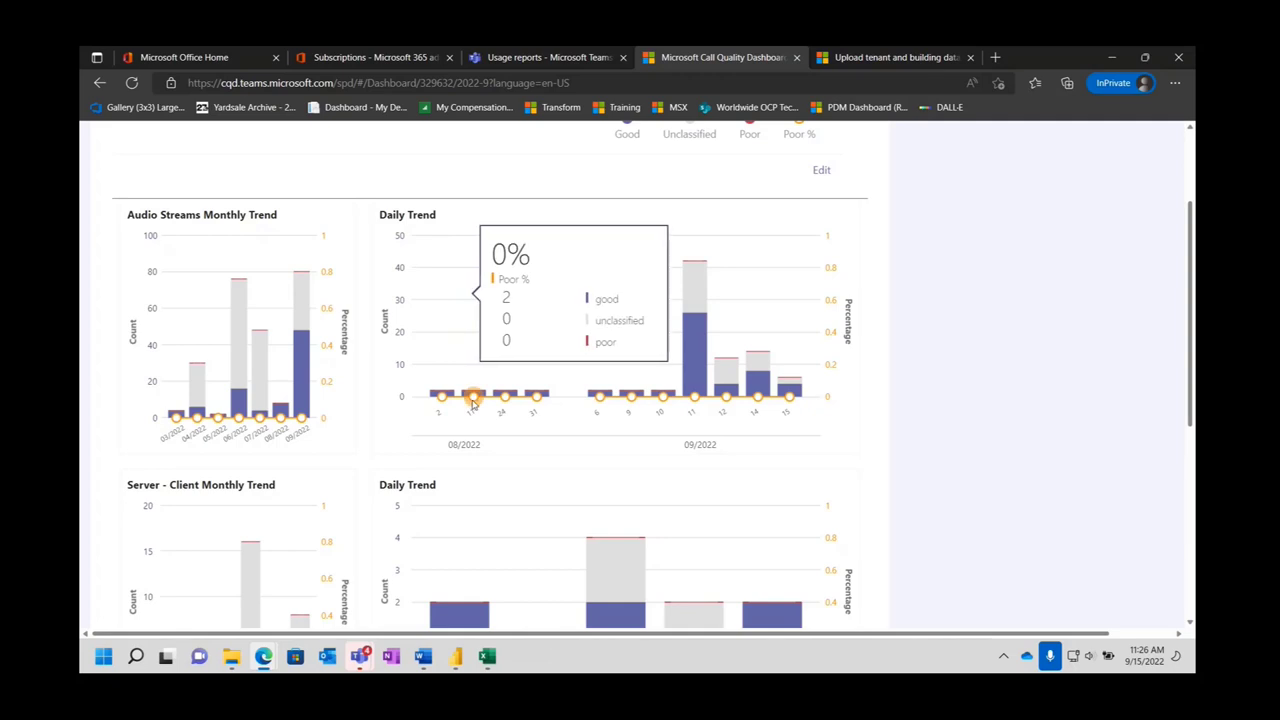
mouse_move(504, 405)
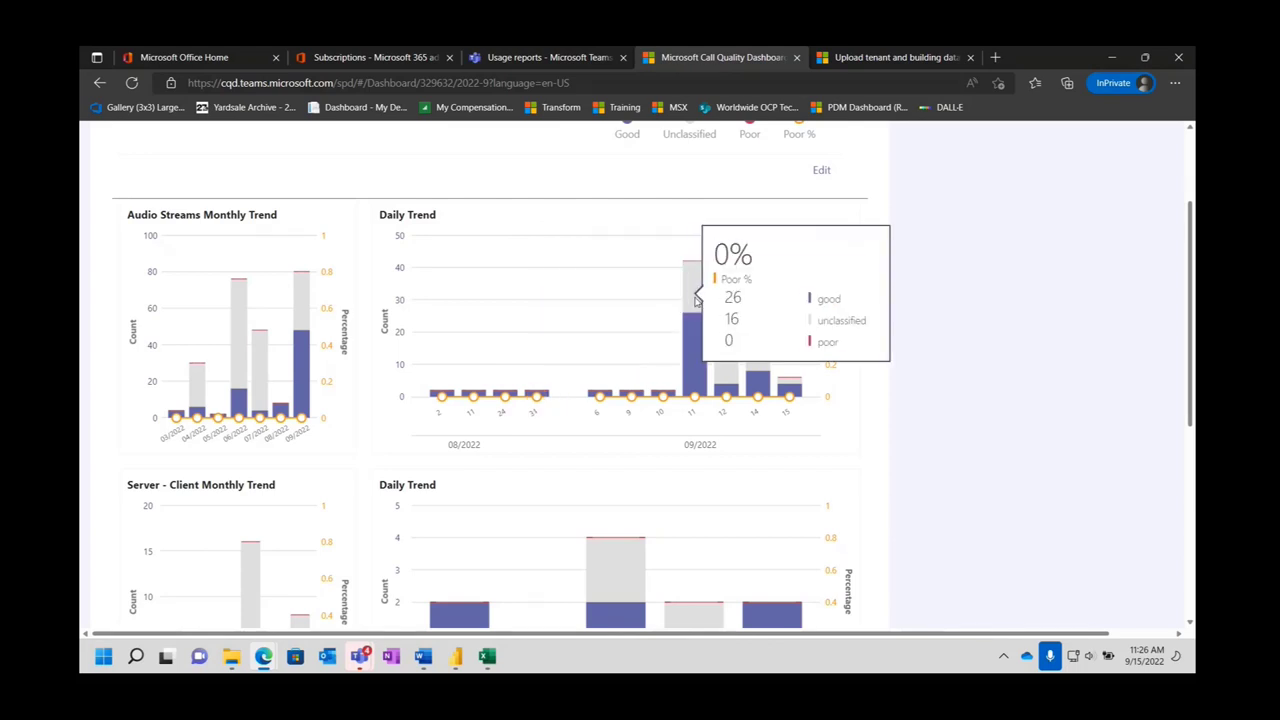
mouse_move(695, 402)
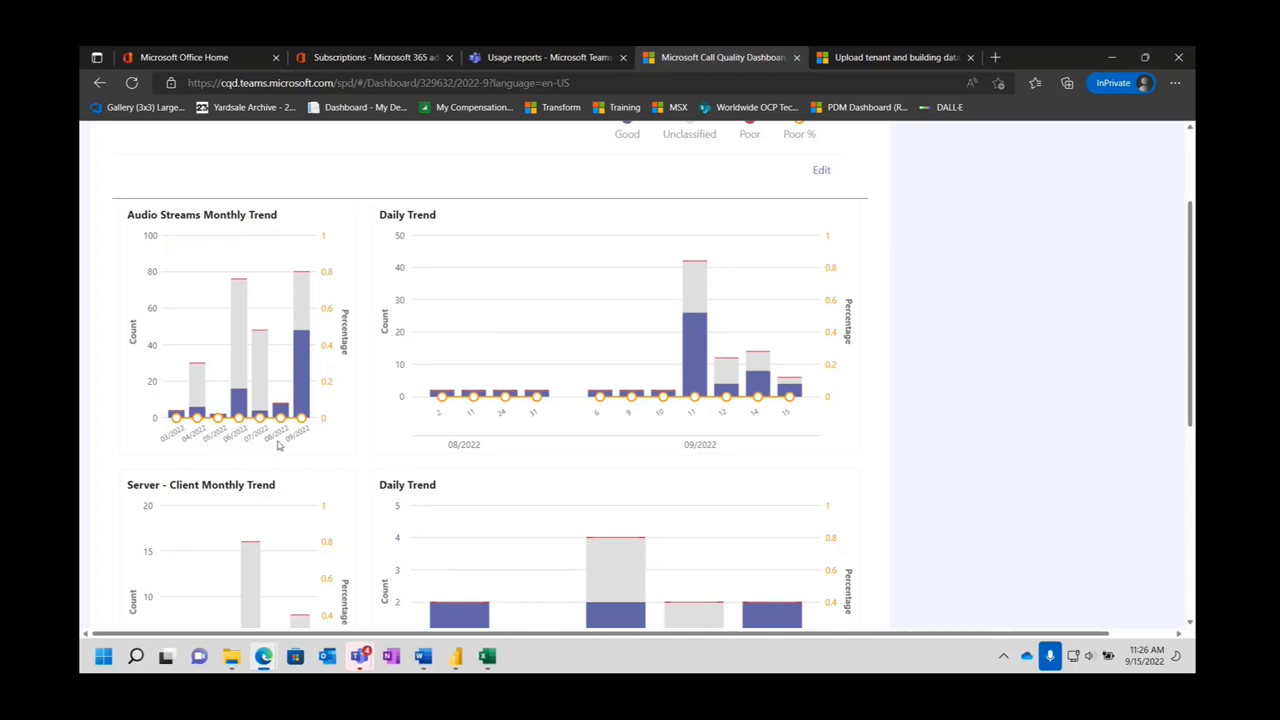
Compare the months in the Audio Streams Monthly Trend and examine the count and percentage scales of its Daily Trend.
mouse_move(176, 416)
mouse_move(239, 400)
mouse_move(284, 411)
mouse_move(597, 400)
triple_click(826, 224)
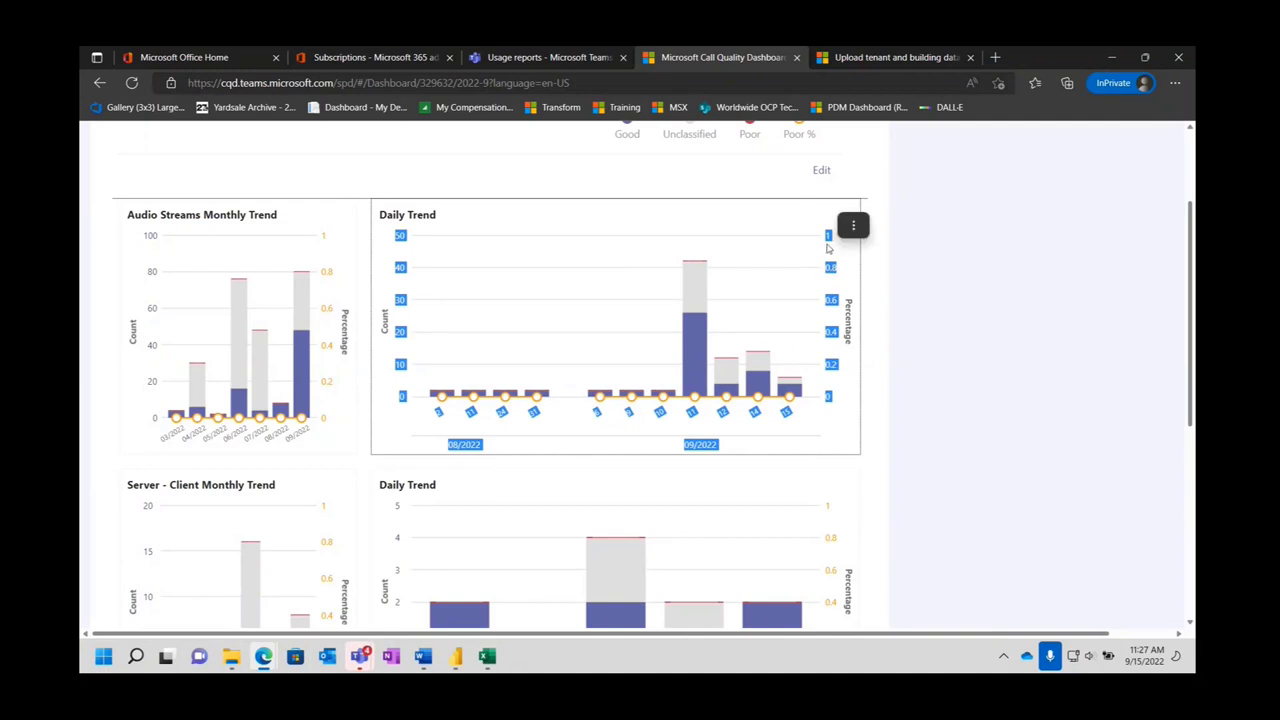
click(828, 248)
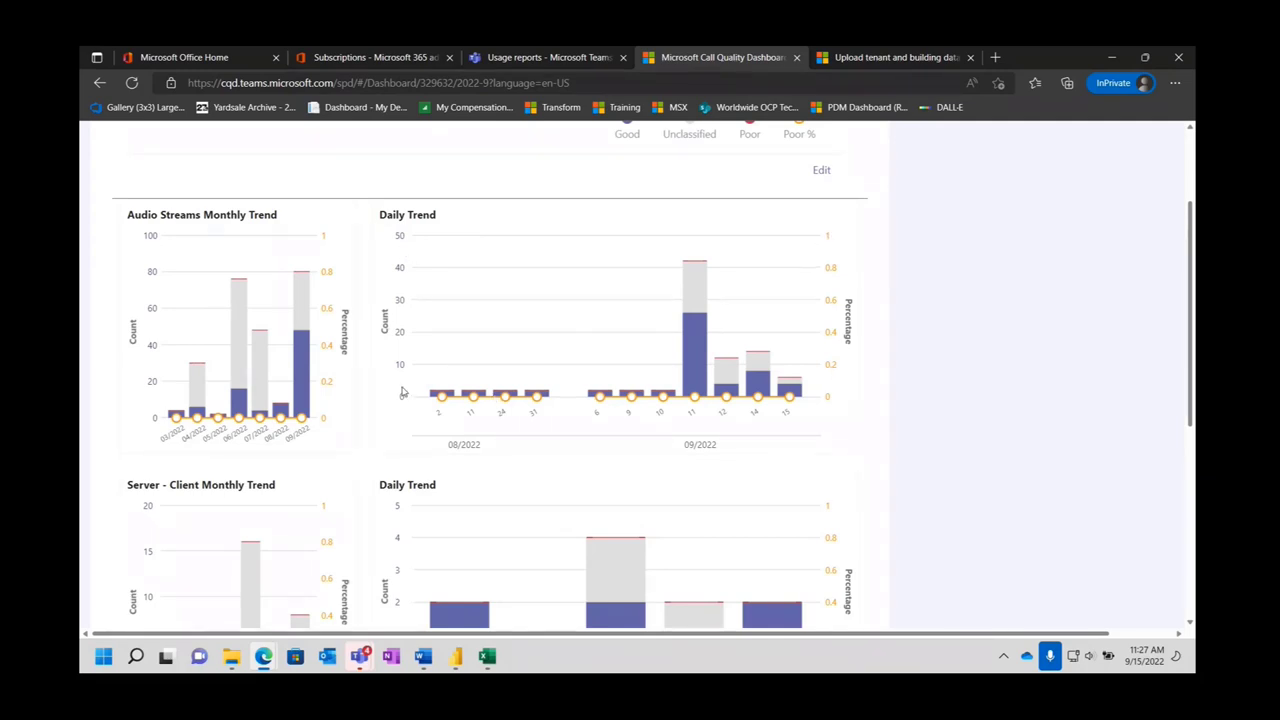
mouse_move(690, 277)
Review the monthly and daily trends for Server - Client and Client - Client streams and return to the report's beginning.
scroll(894, 357, down, 3)
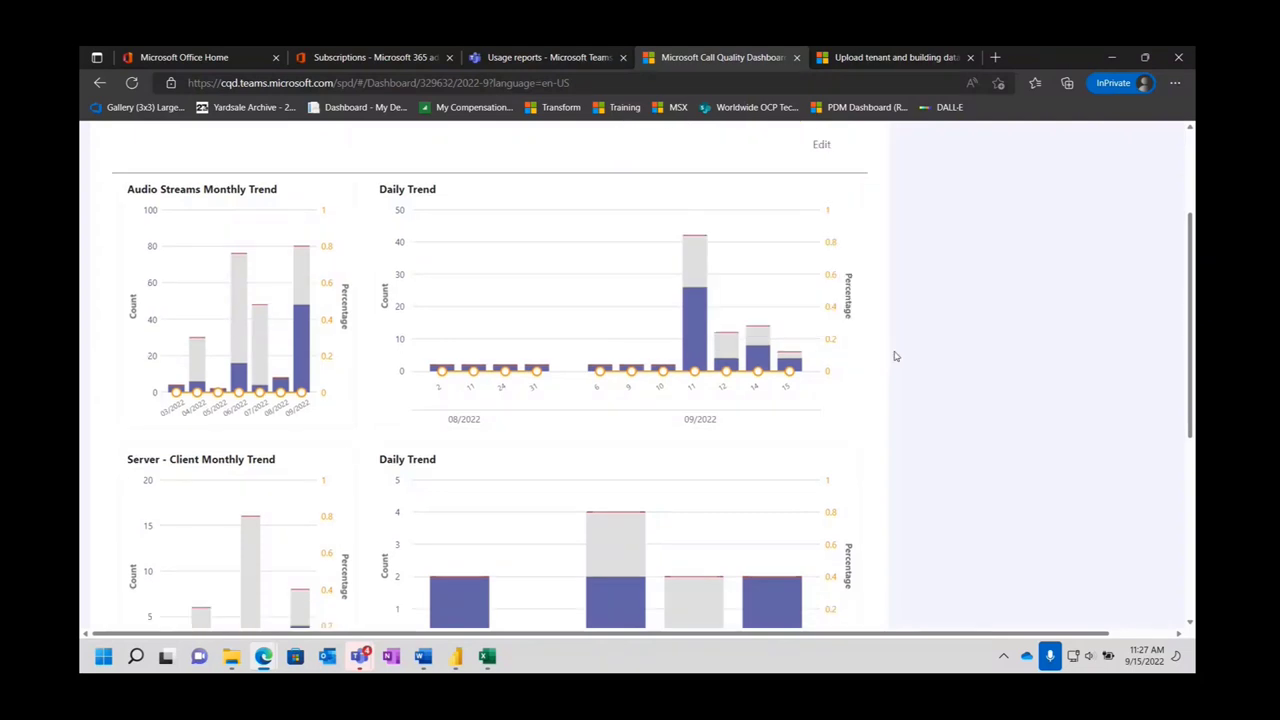
mouse_move(210, 412)
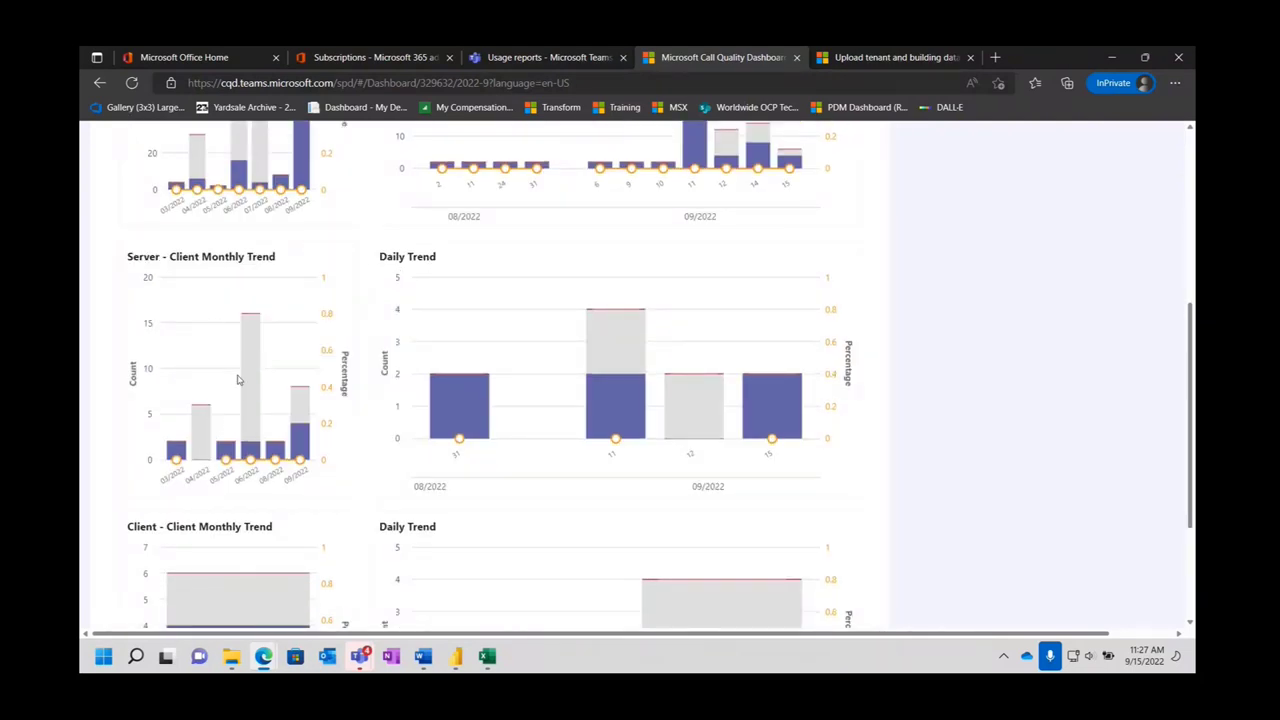
mouse_move(179, 447)
mouse_move(625, 440)
mouse_move(615, 411)
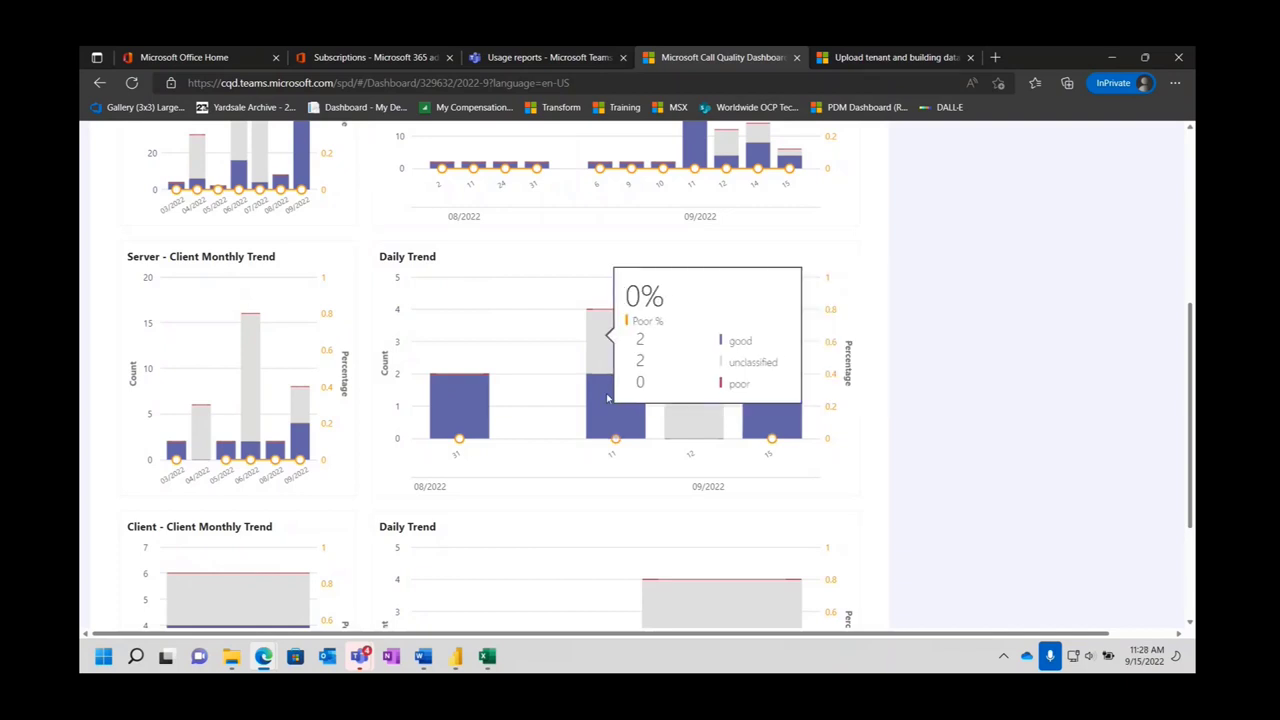
scroll(910, 358, down, 2)
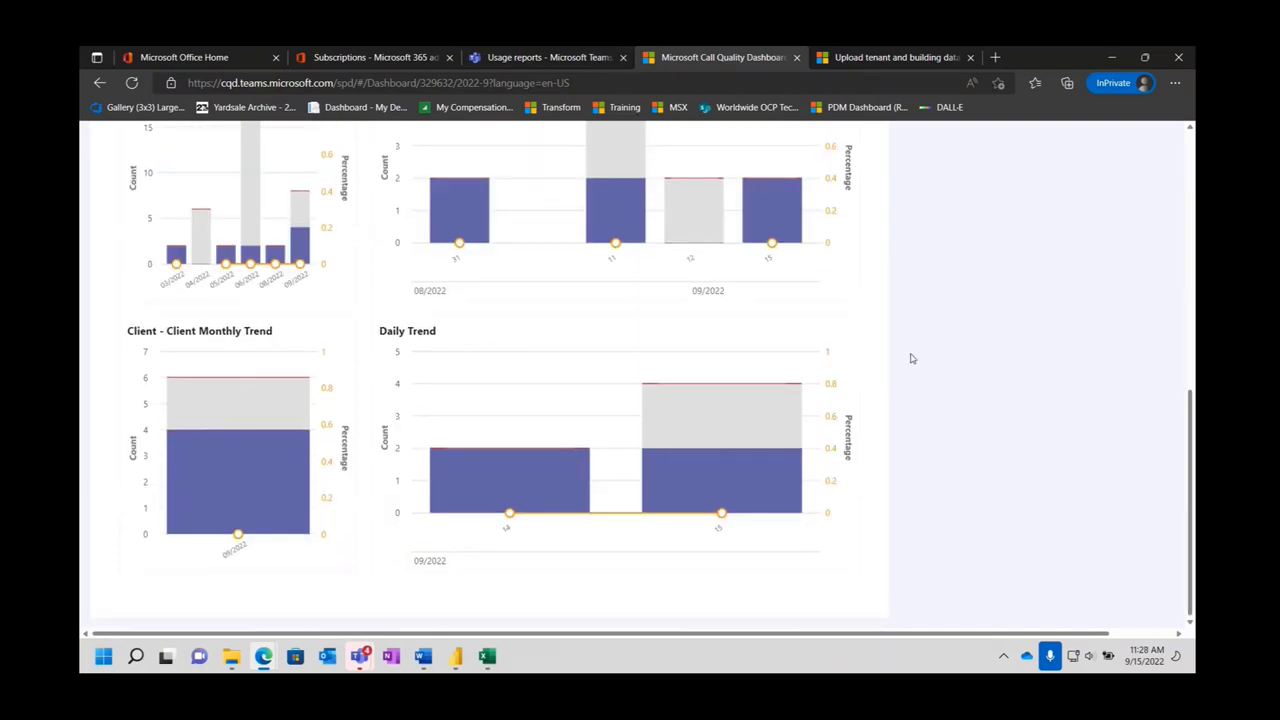
mouse_move(229, 451)
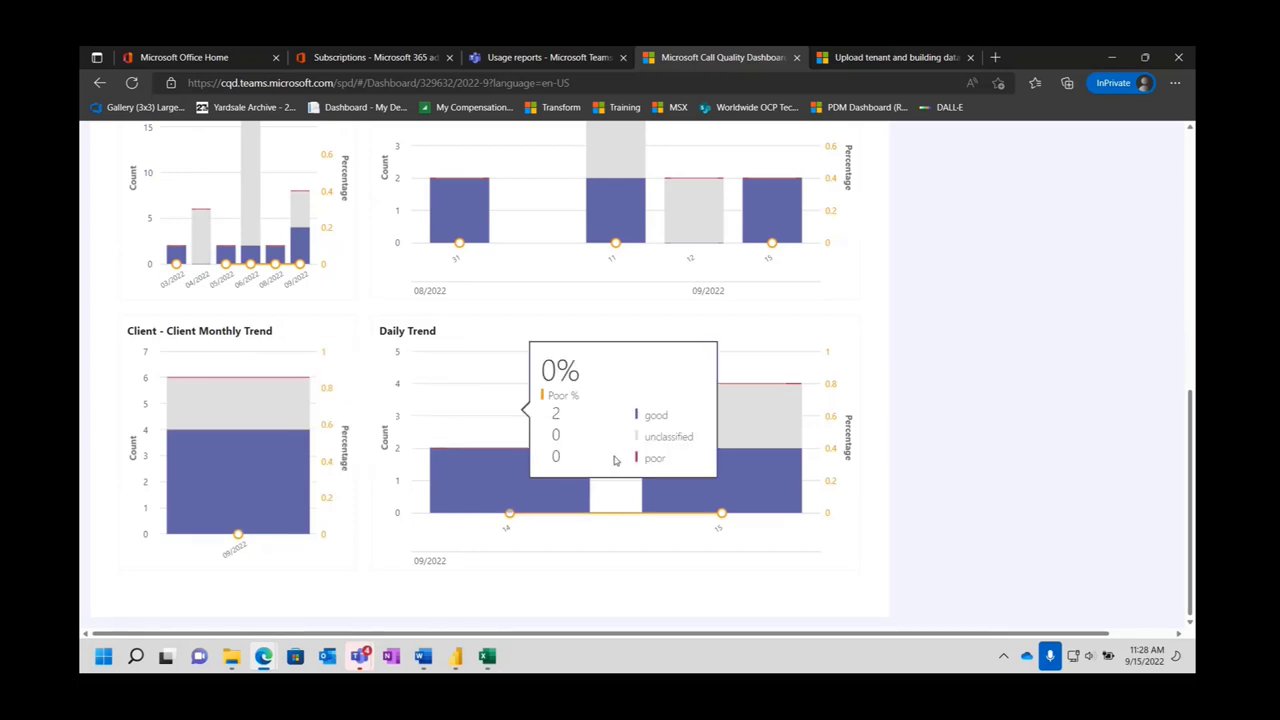
scroll(1010, 368, up, 10)
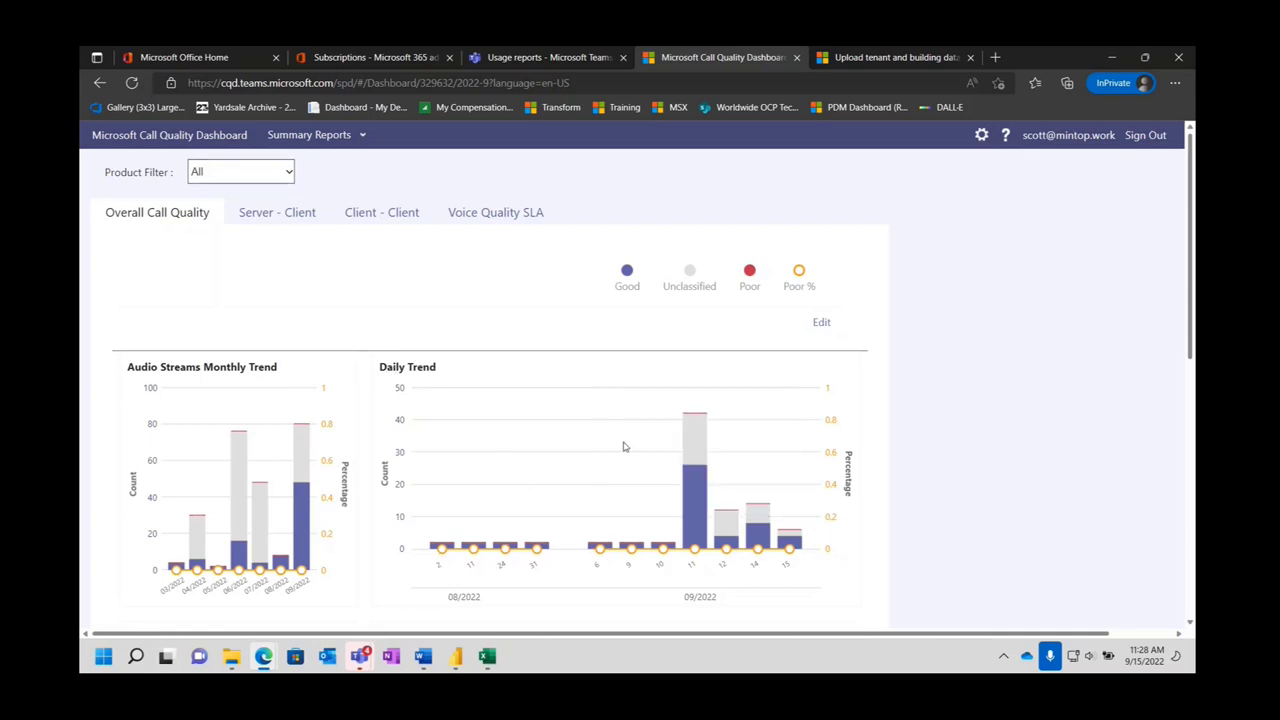
Review the Server - Client and Client - Client call quality reports in the Summary Reports dashboard.
click(277, 213)
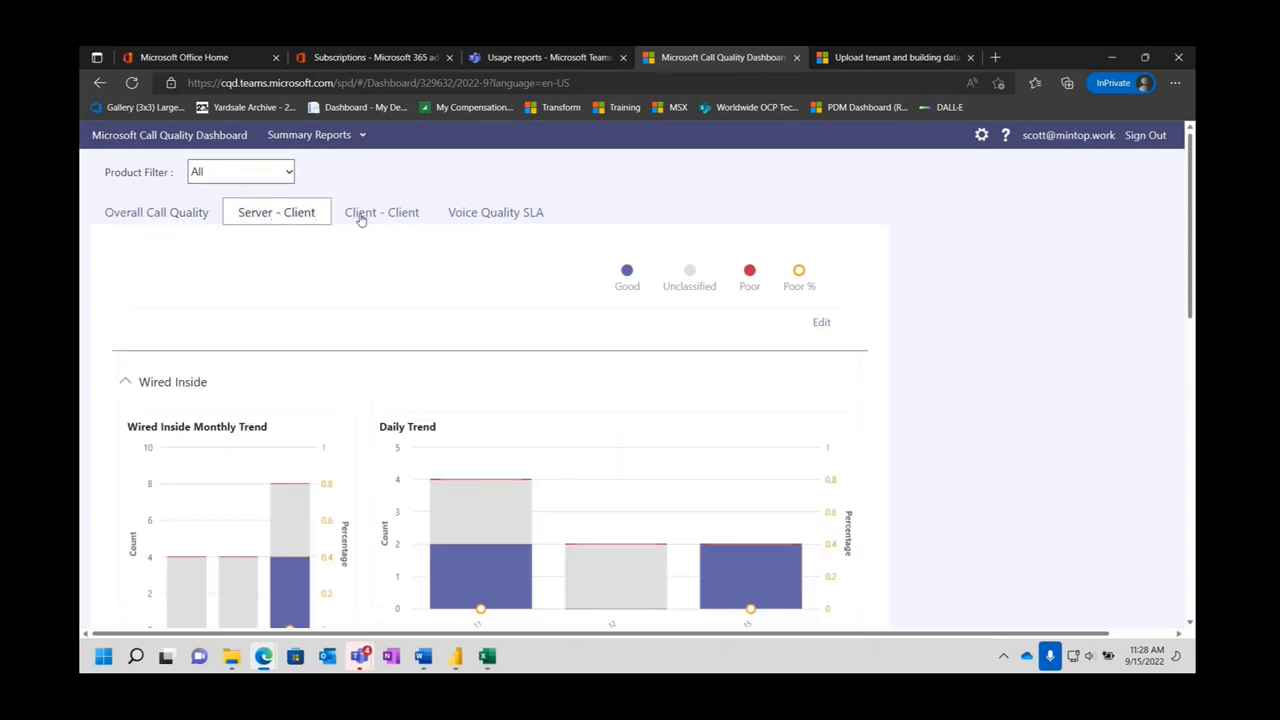
click(362, 215)
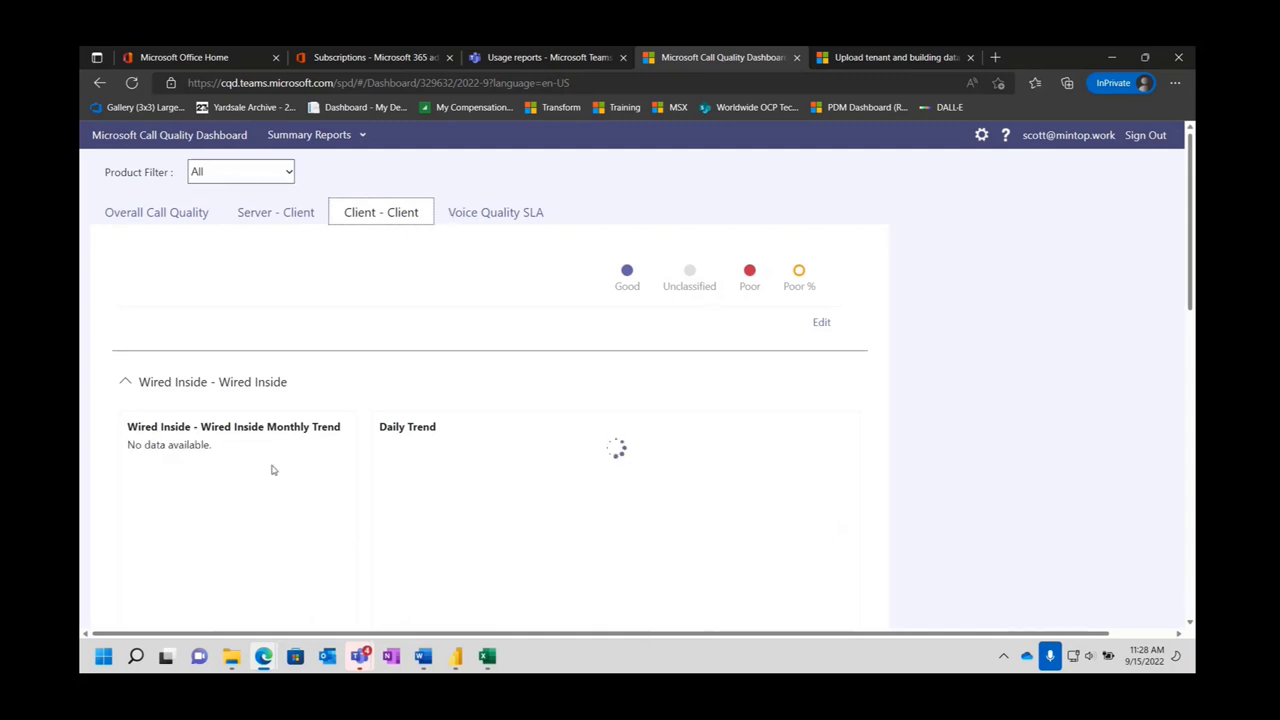
scroll(277, 430, down, 5)
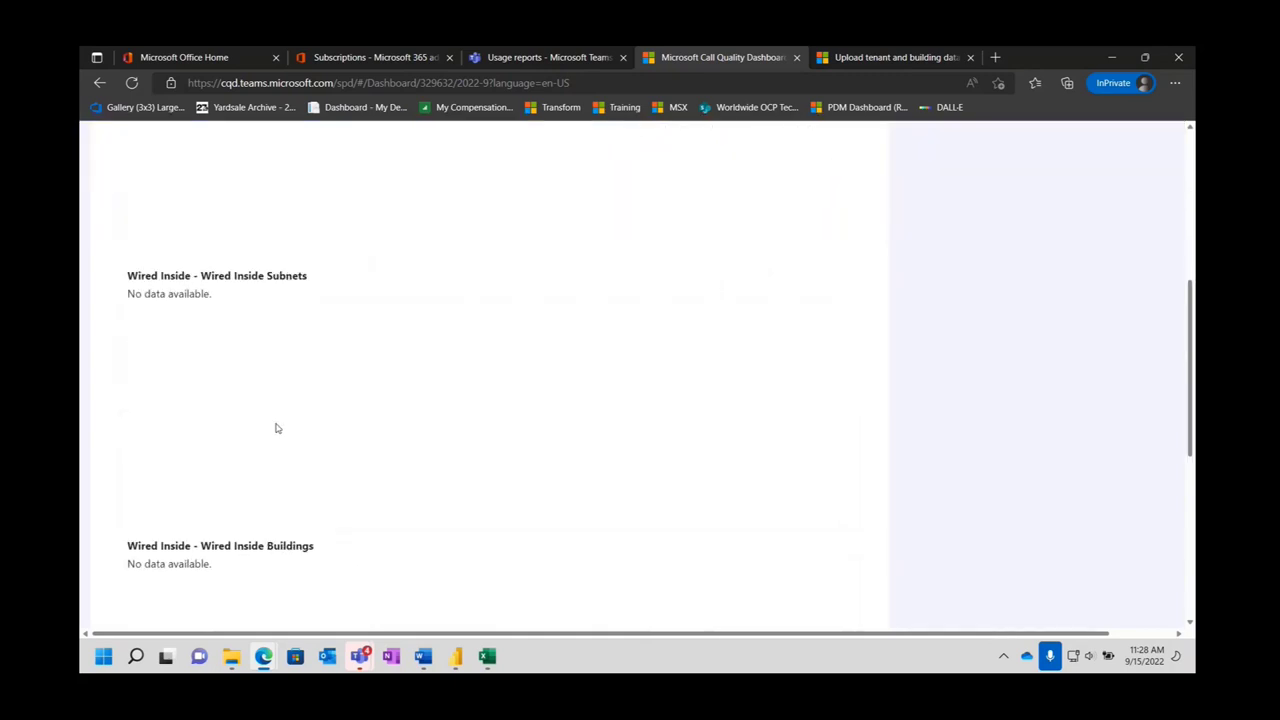
scroll(277, 428, down, 5)
scroll(277, 429, up, 5)
scroll(277, 430, up, 5)
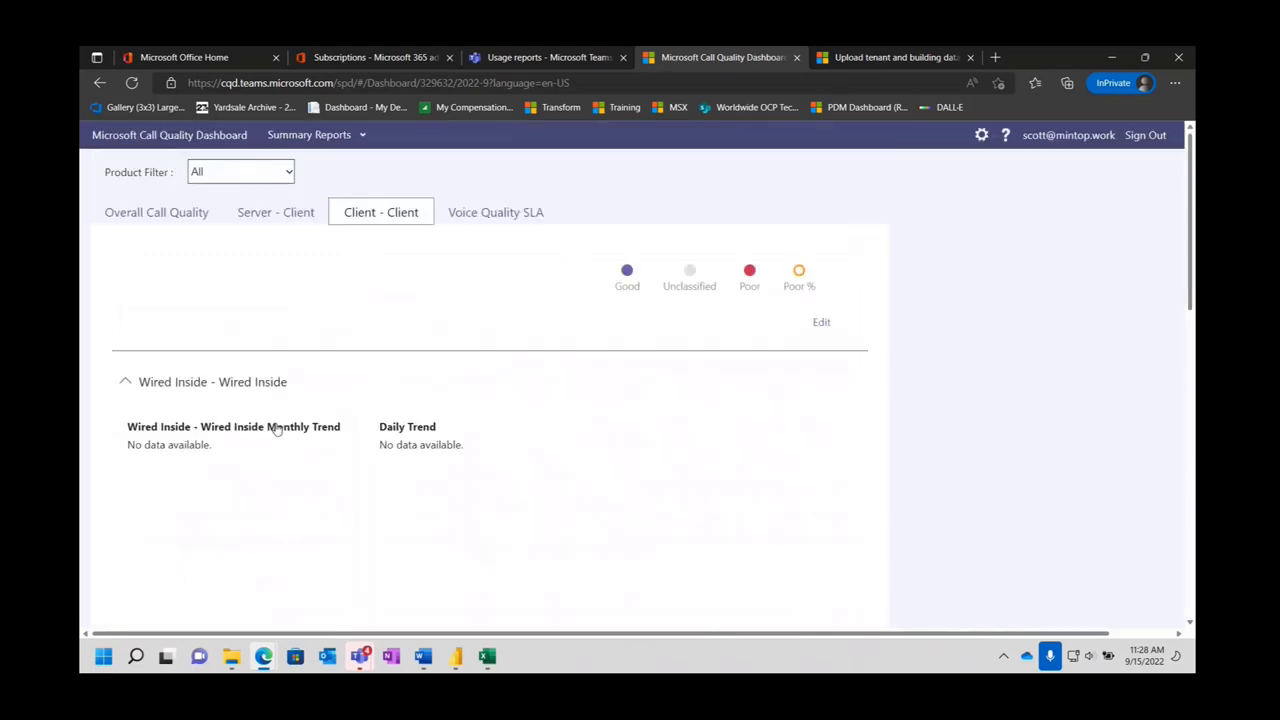
Review the Voice Quality SLA report.
click(479, 218)
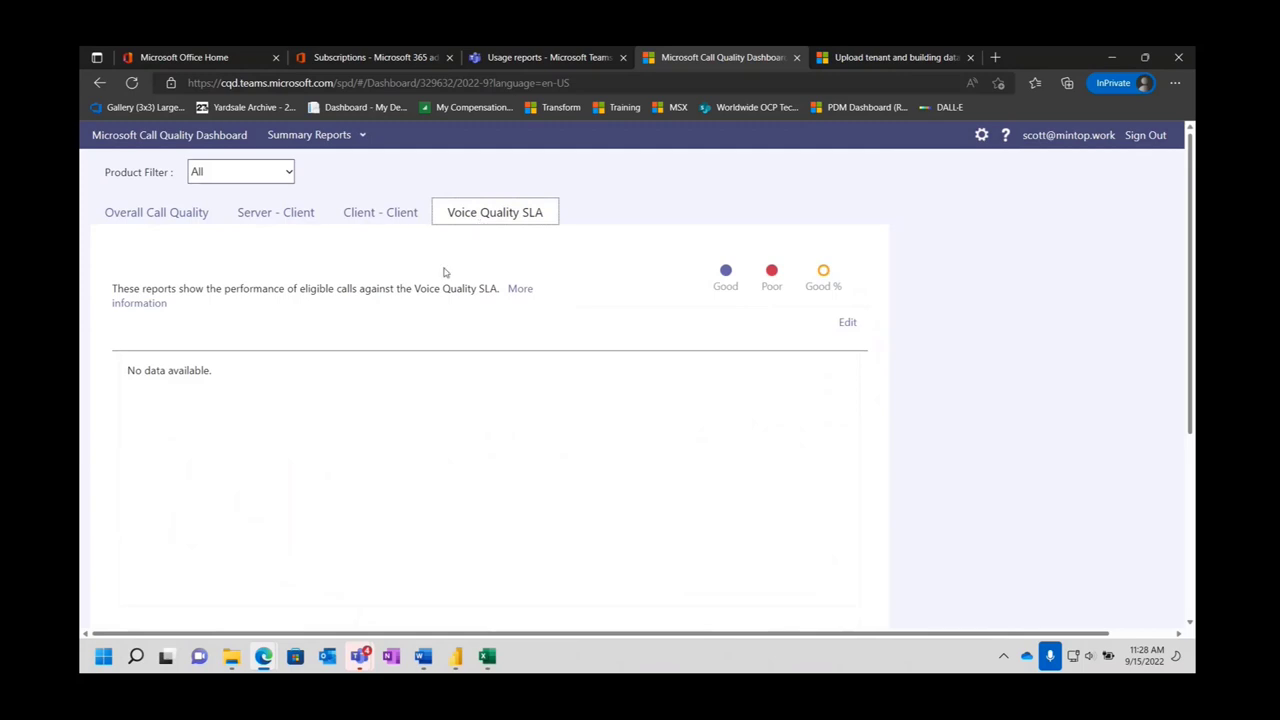
scroll(277, 364, down, 3)
scroll(279, 364, up, 3)
Open the Client Version Reports and drill into the user details for Teams client app version 1.5.00.21668.
click(364, 142)
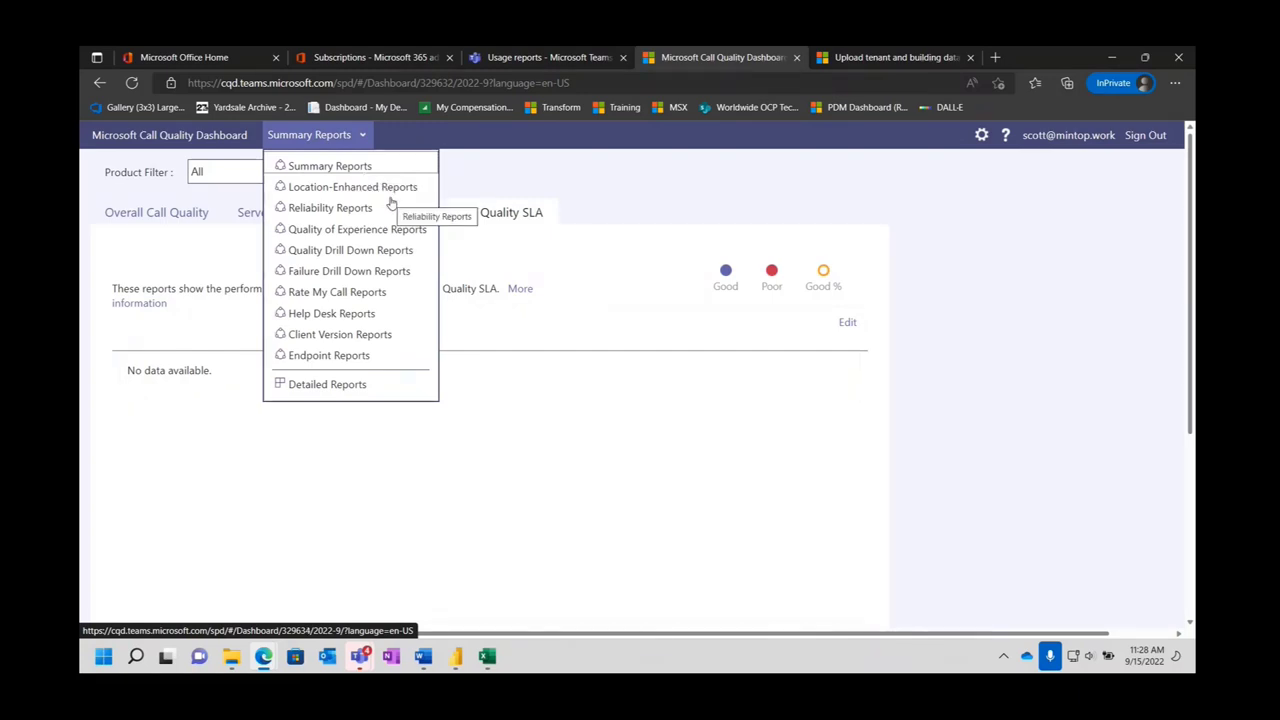
click(331, 336)
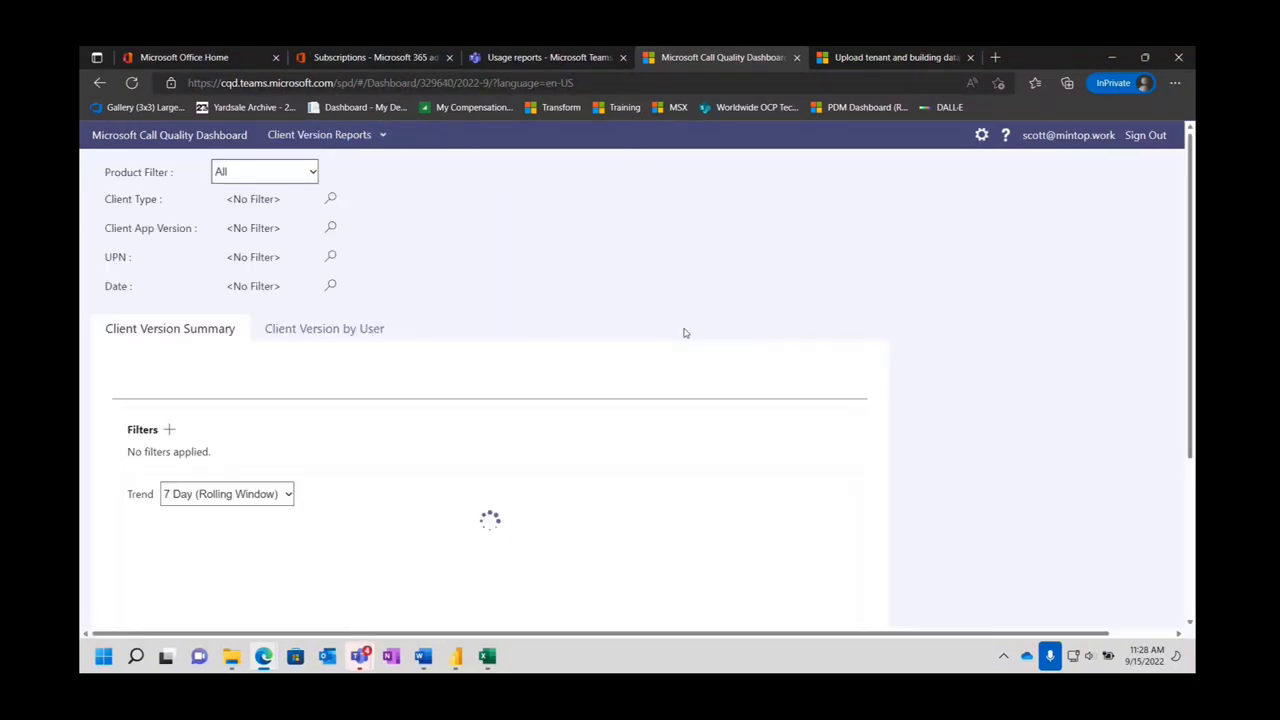
scroll(750, 323, down, 3)
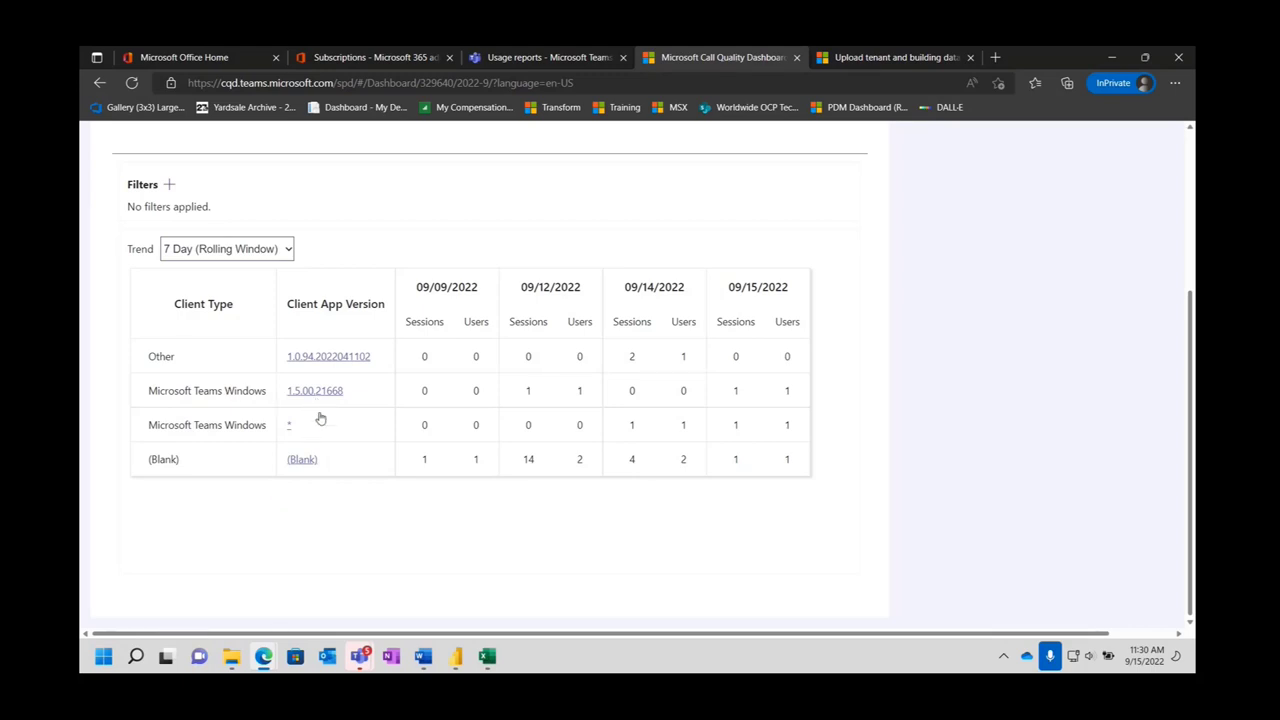
click(298, 394)
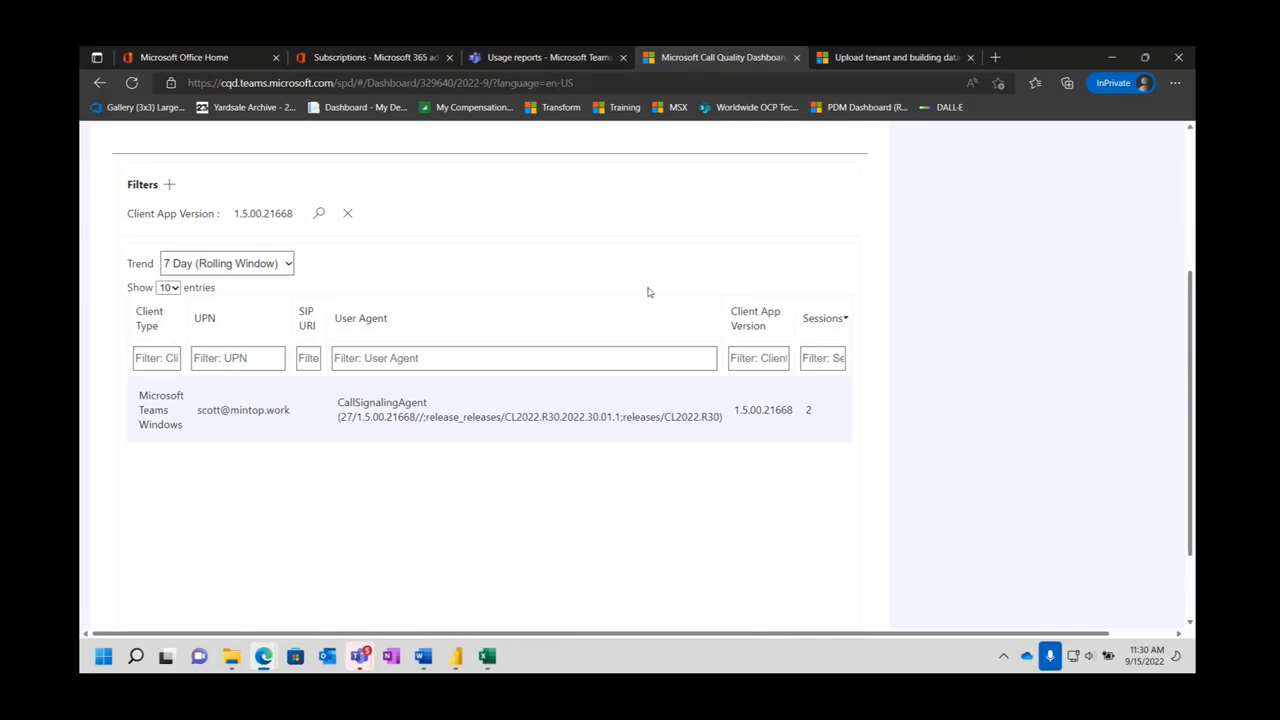
Return to the Summary Reports dashboard and switch to the Detailed Reports.
click(100, 84)
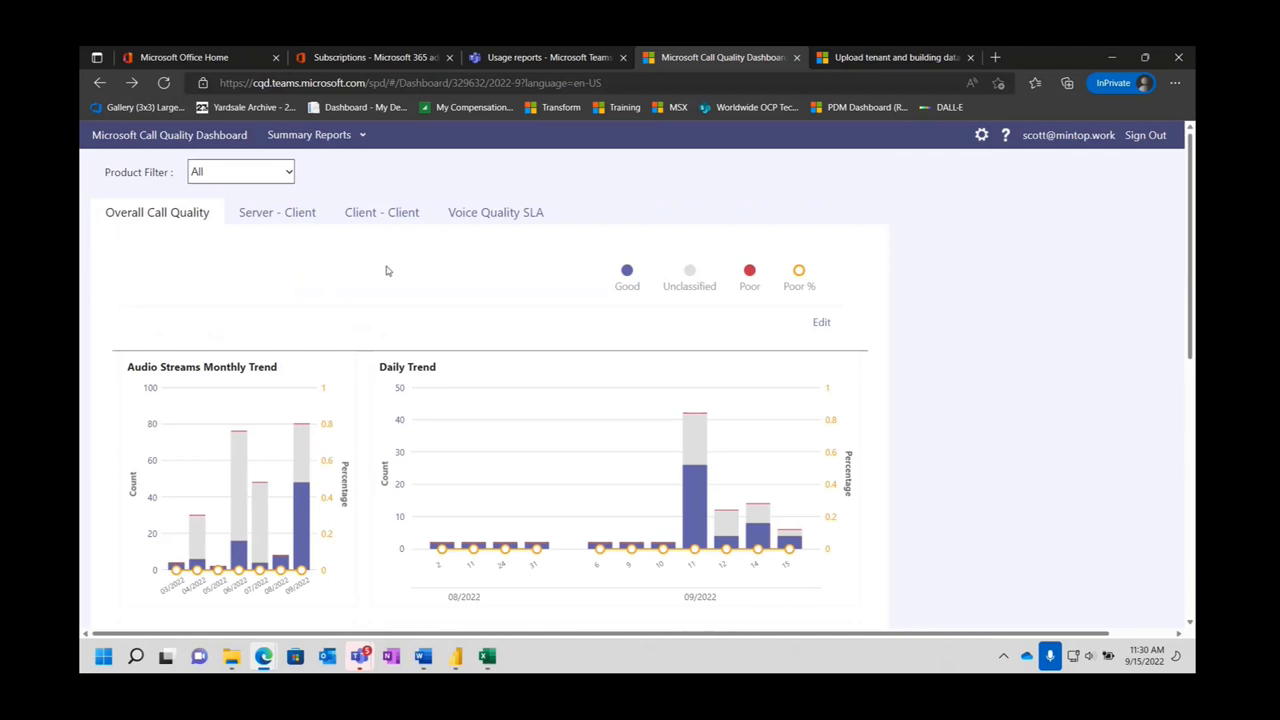
scroll(541, 420, down, 3)
scroll(541, 420, up, 3)
click(363, 137)
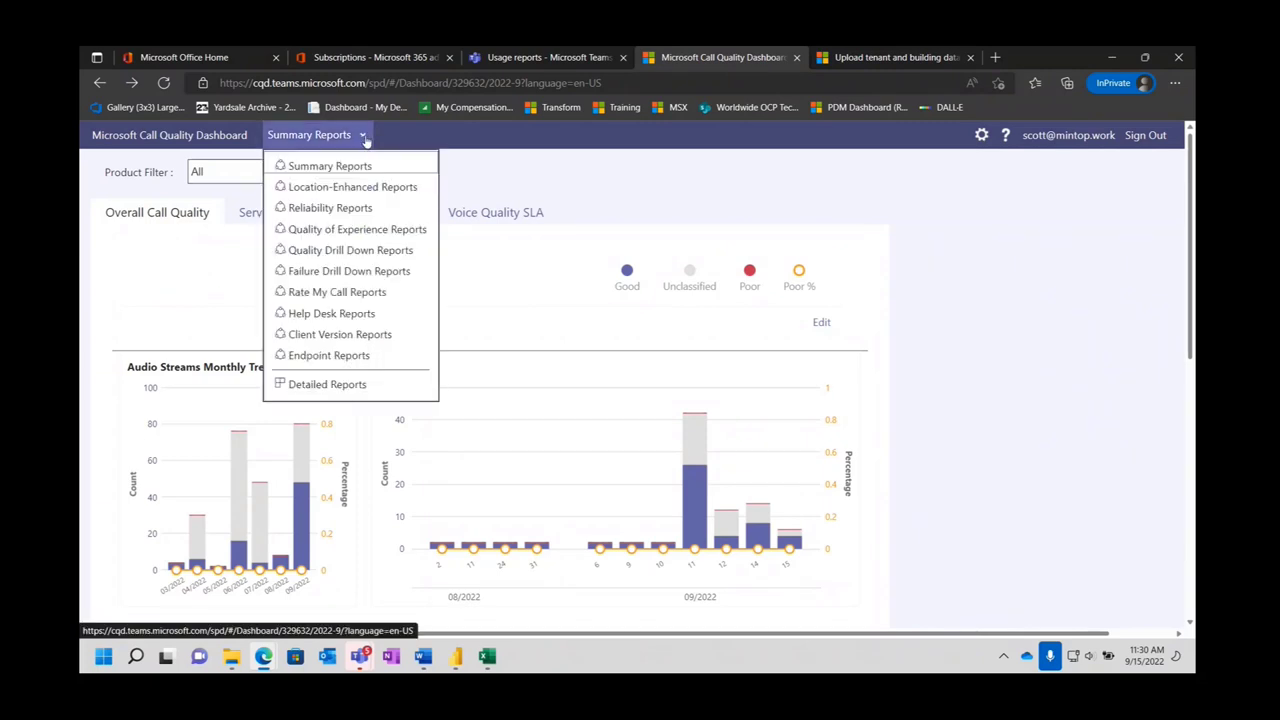
click(333, 386)
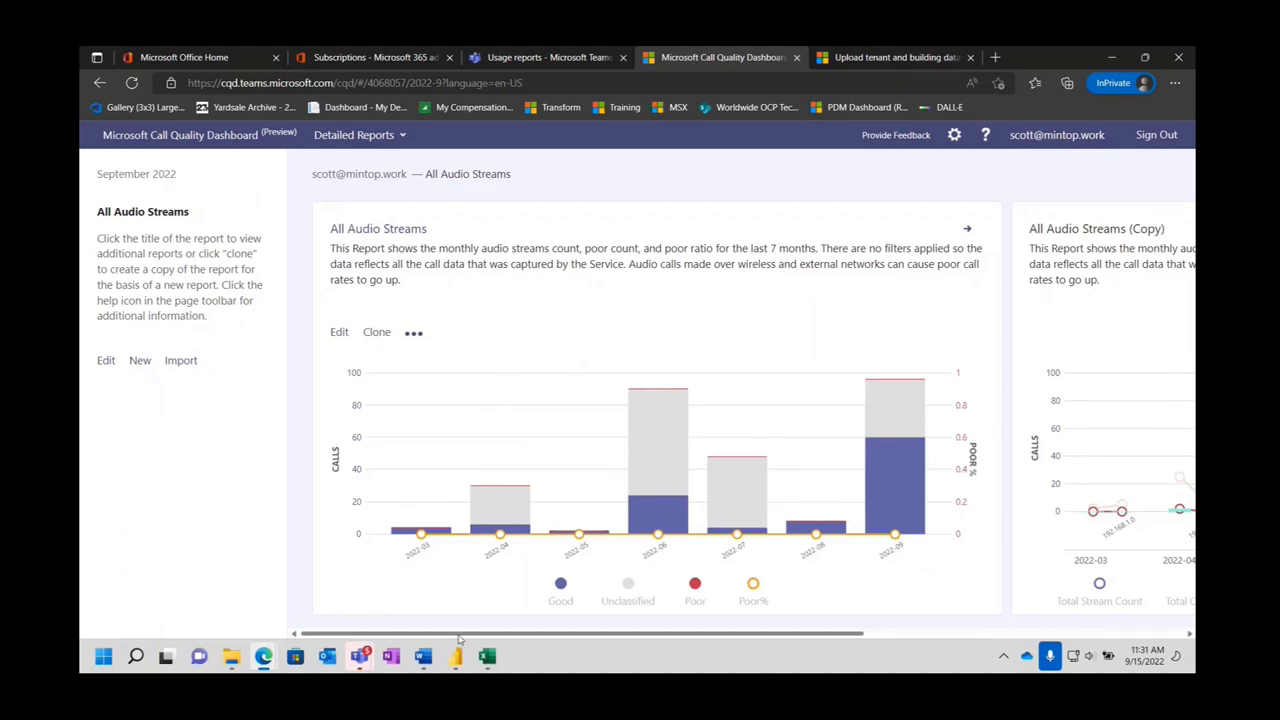
Open the All Audio Streams (Copy) report for editing in the query editor.
drag(462, 634, 749, 653)
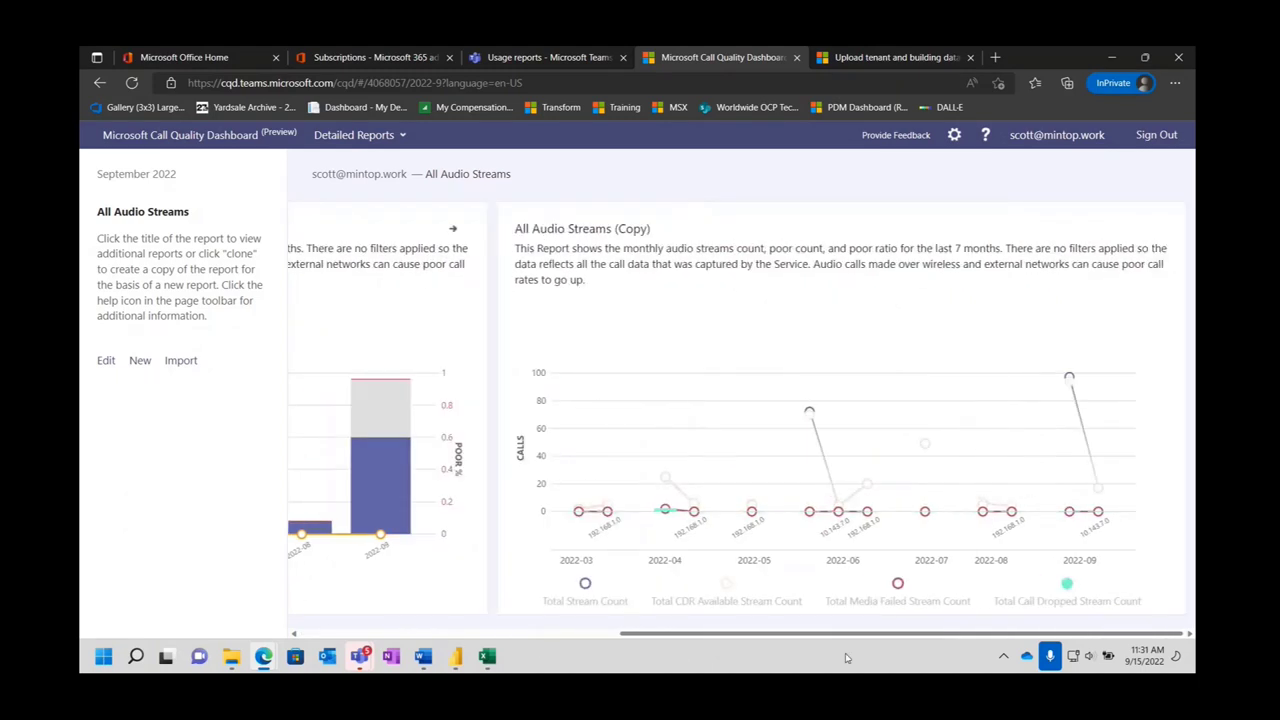
mouse_move(736, 316)
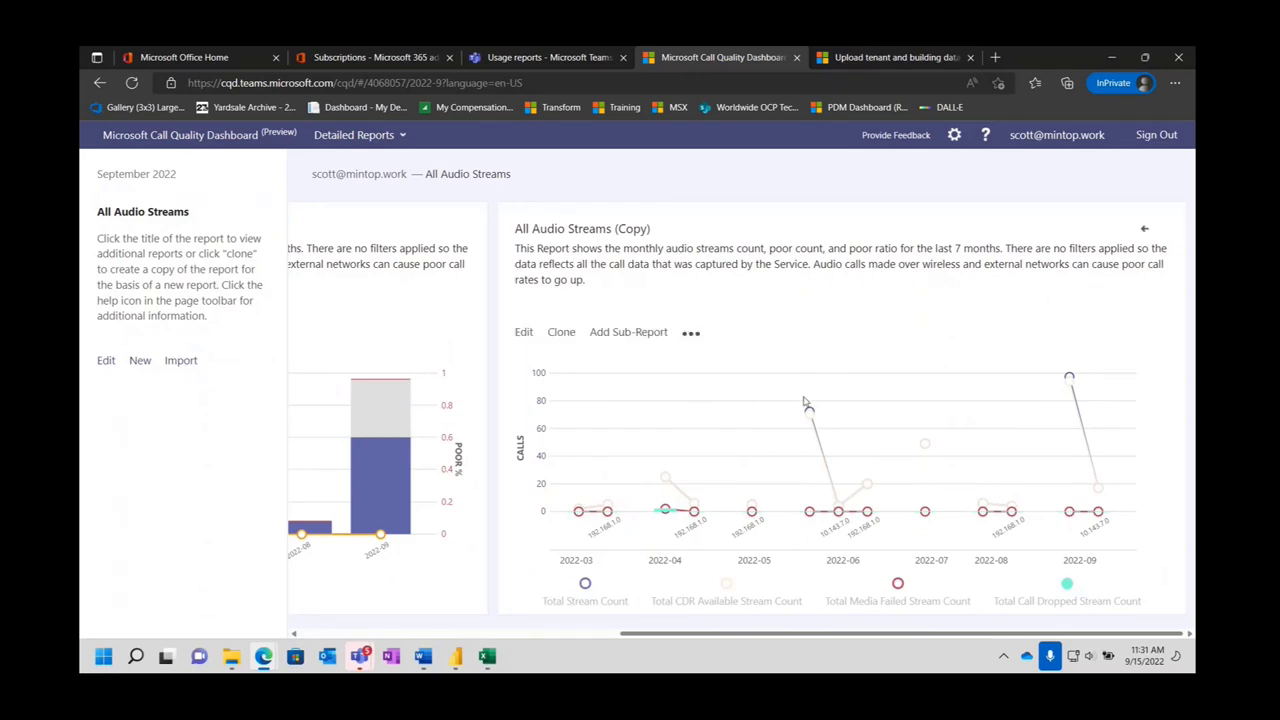
click(523, 333)
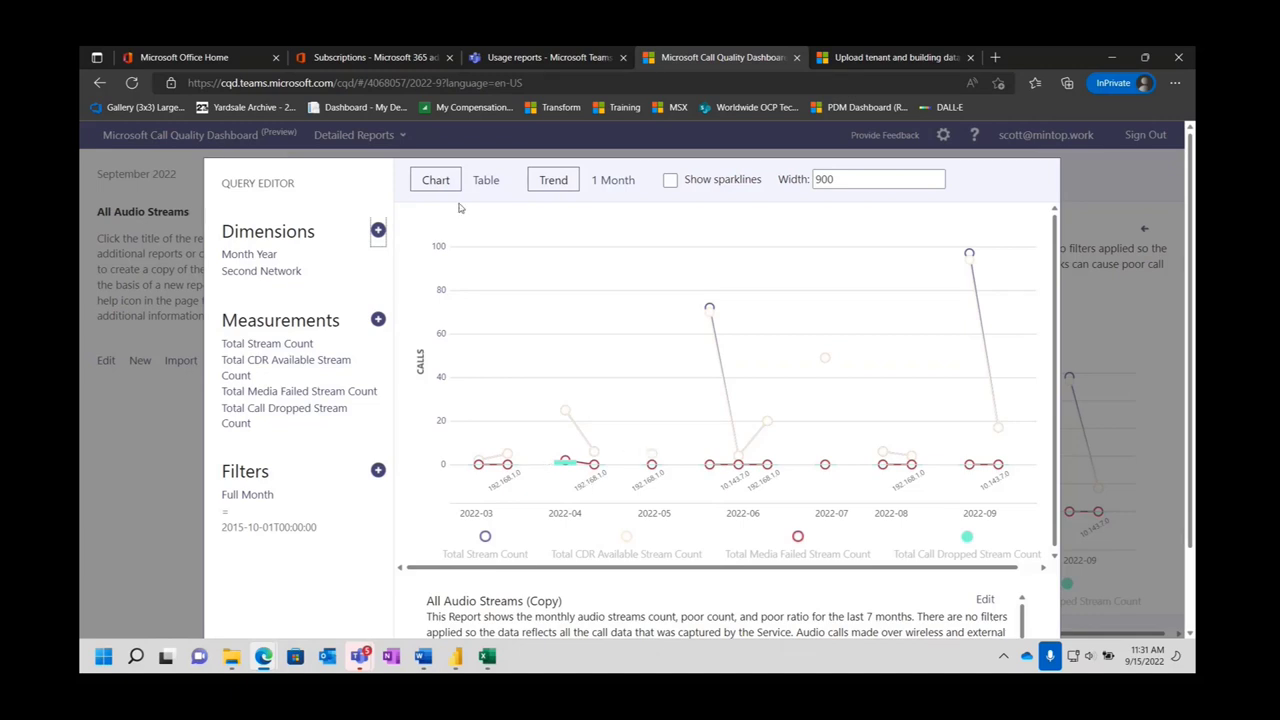
Examine the report's data as a table and return to the chart view to inspect its data points.
click(487, 182)
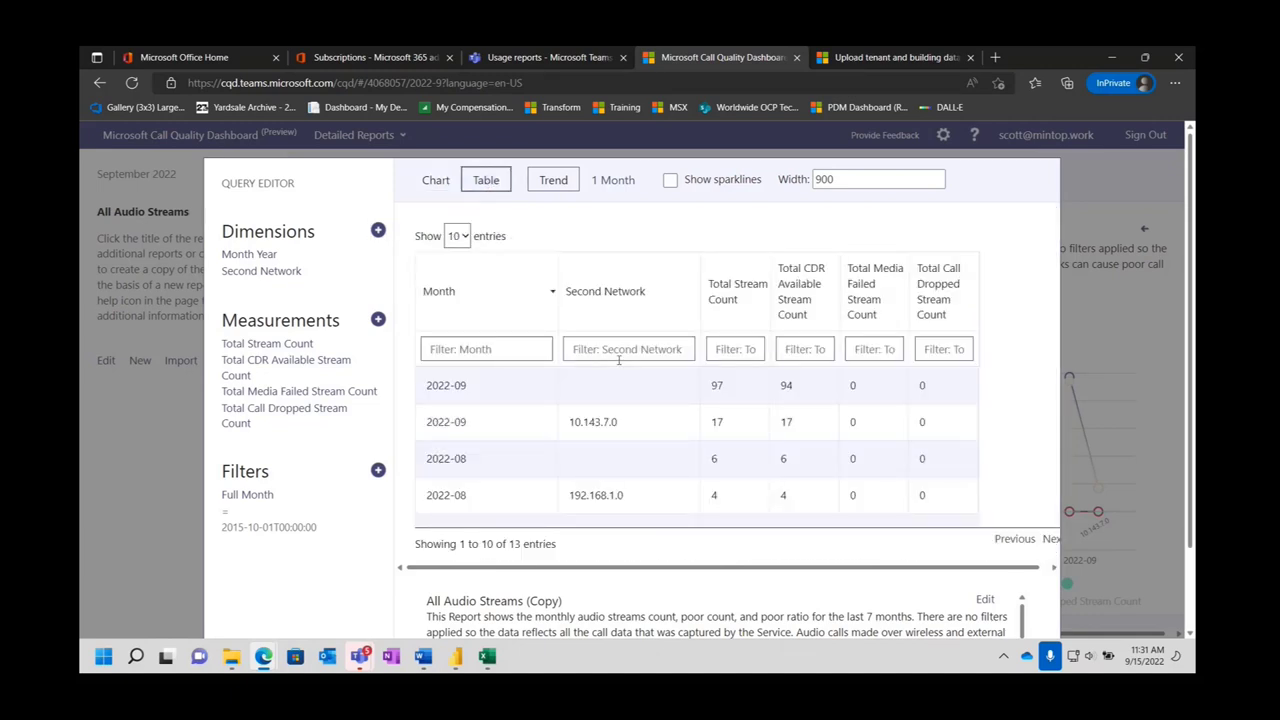
scroll(642, 457, down, 4)
scroll(642, 457, up, 4)
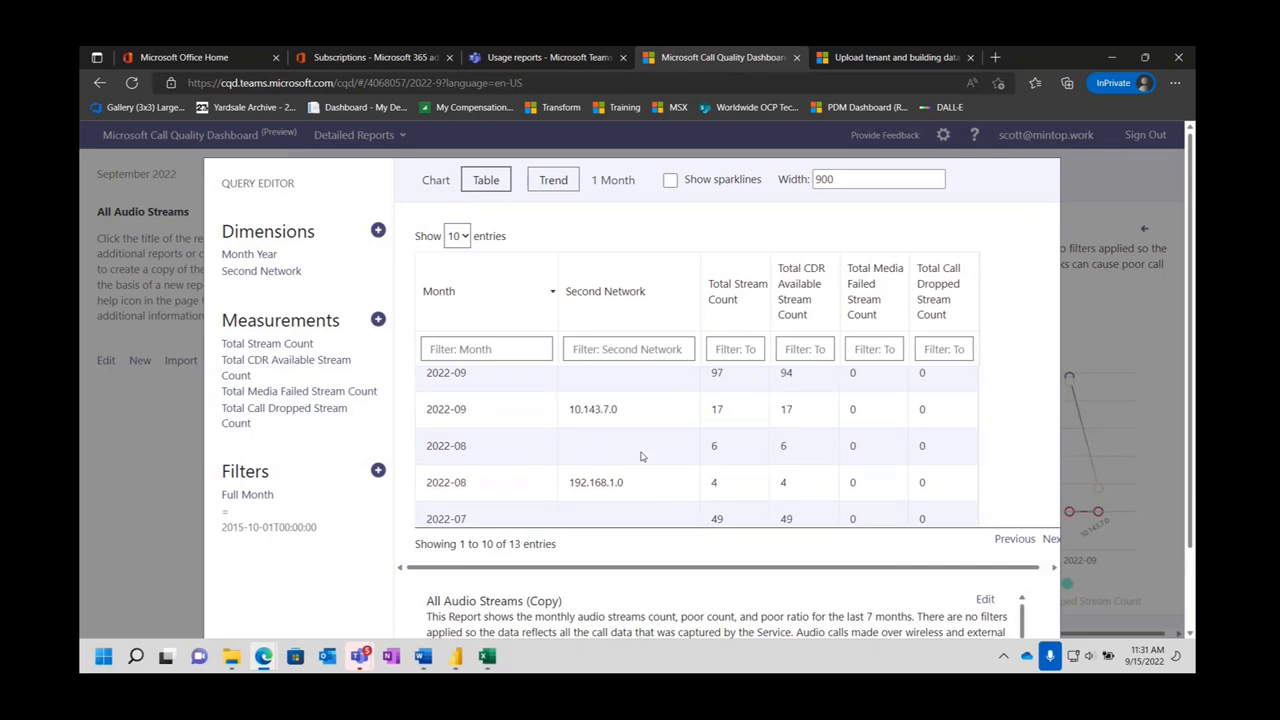
click(432, 182)
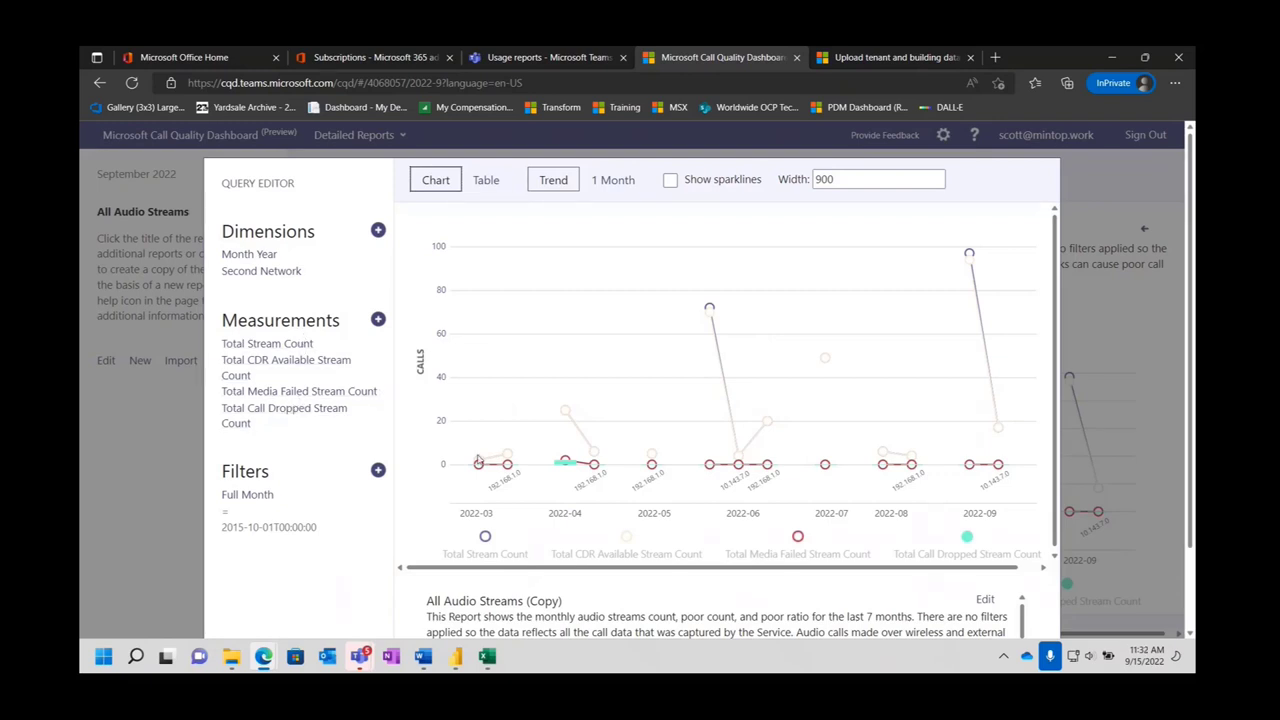
mouse_move(477, 465)
Add the Jitter metric as a dimension of the query and inspect the updated chart.
click(378, 231)
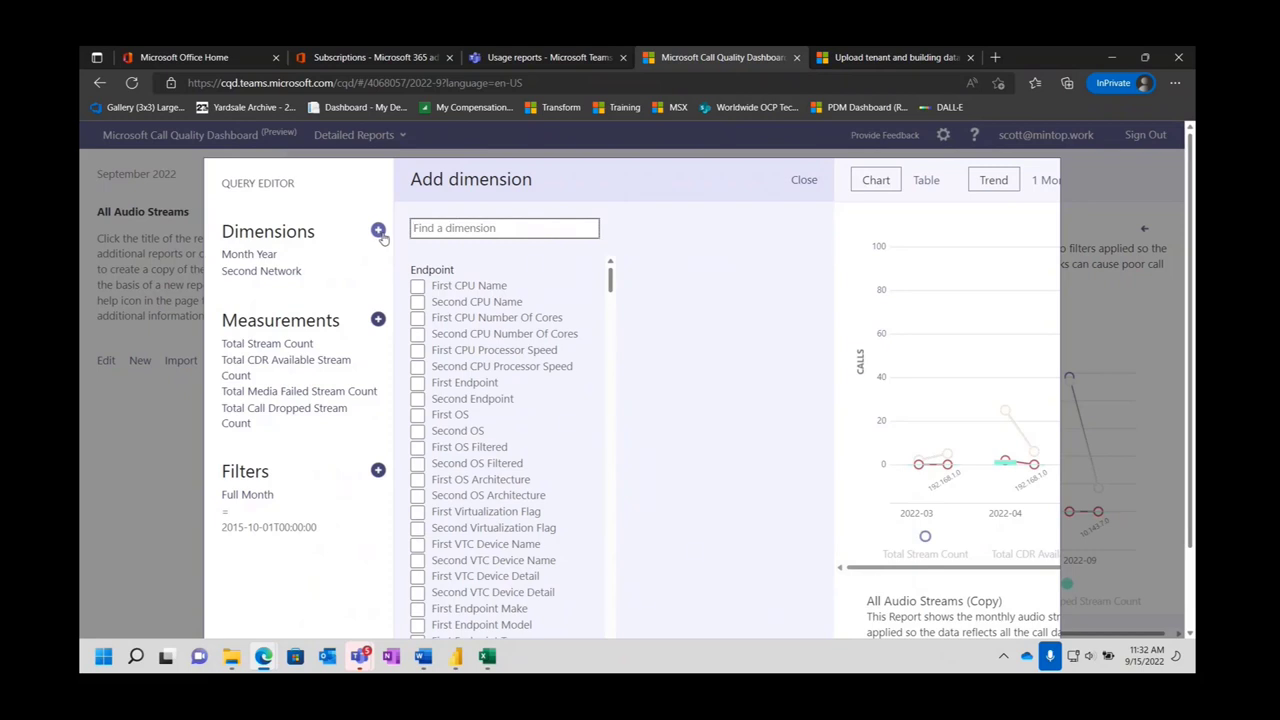
scroll(495, 305, down, 10)
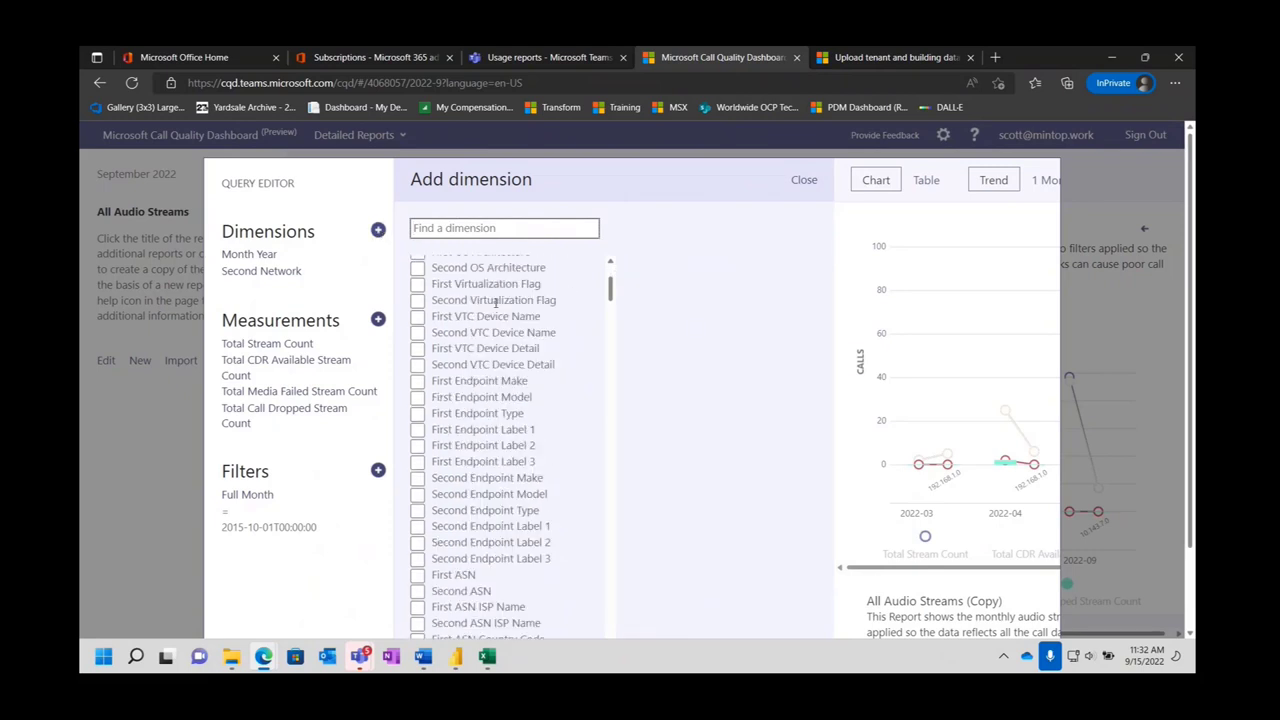
scroll(495, 305, down, 10)
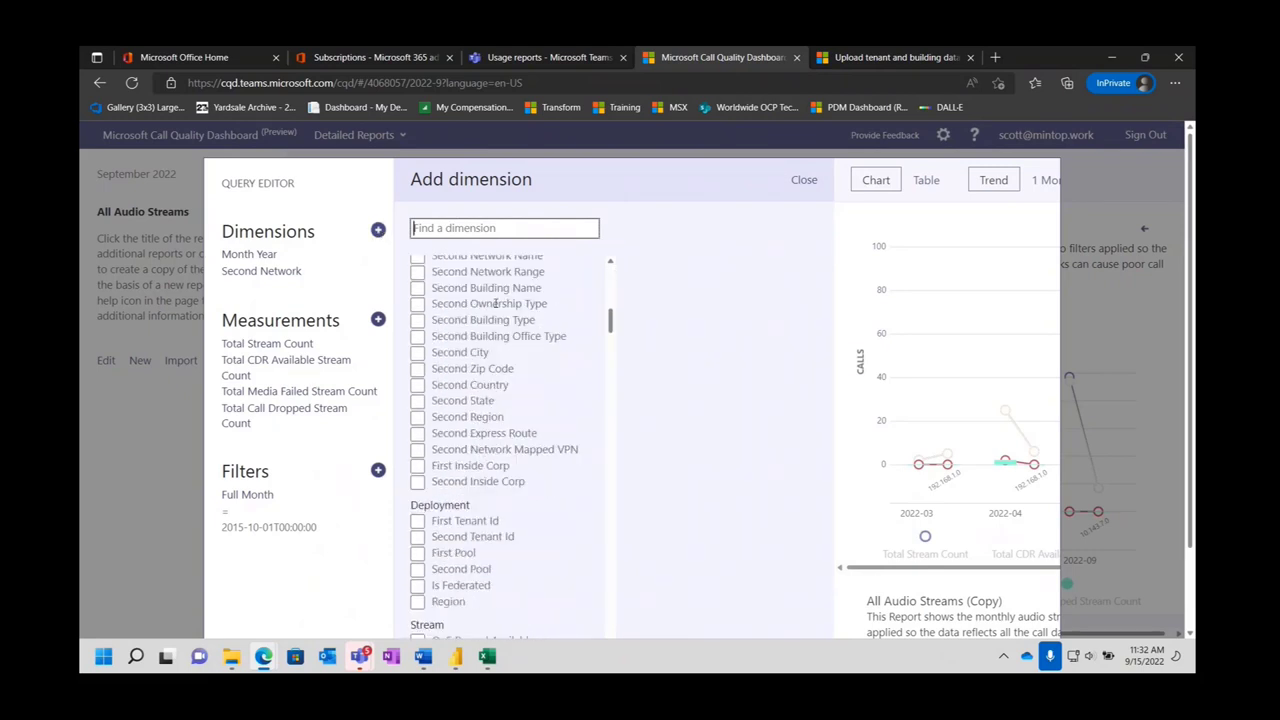
scroll(495, 305, down, 10)
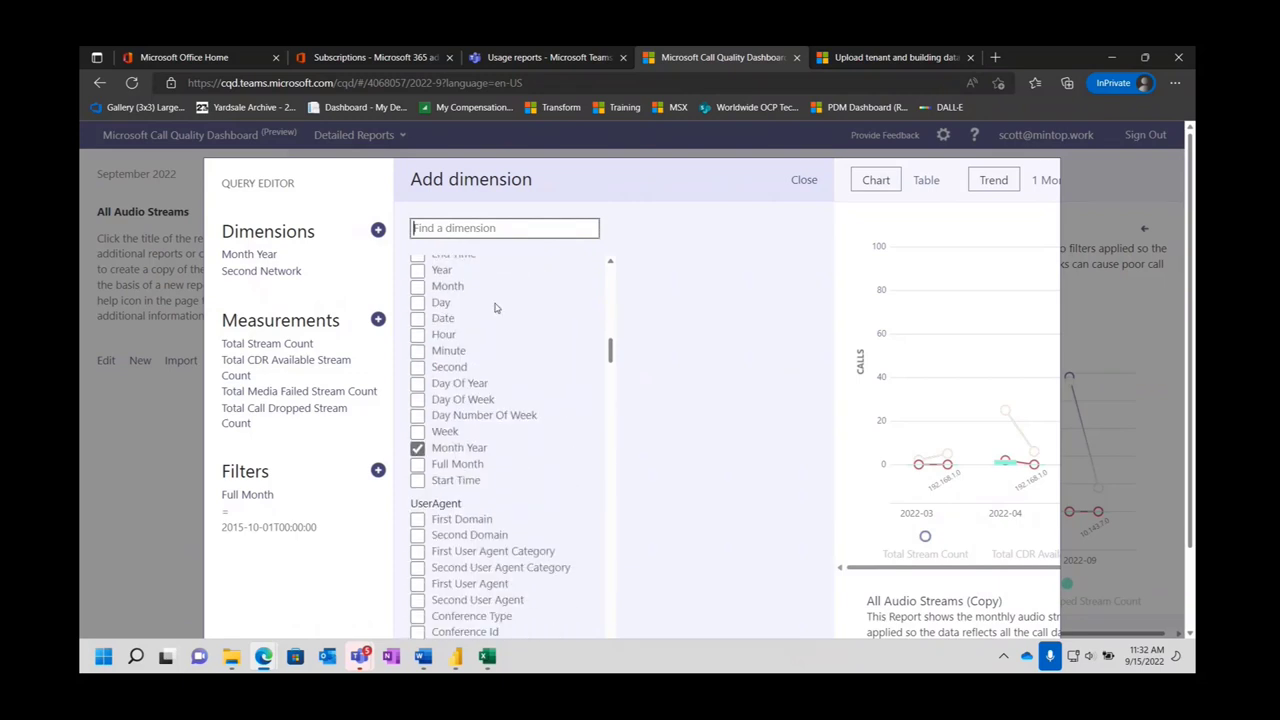
scroll(495, 307, down, 10)
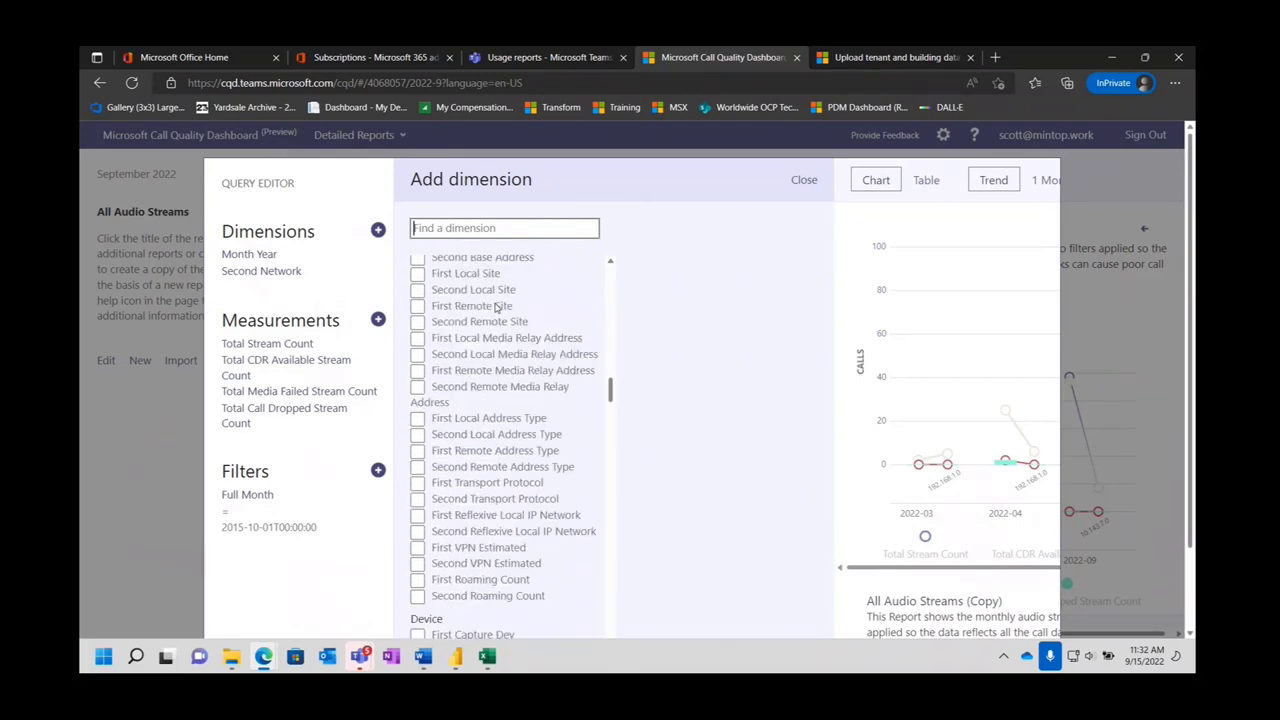
scroll(495, 308, down, 10)
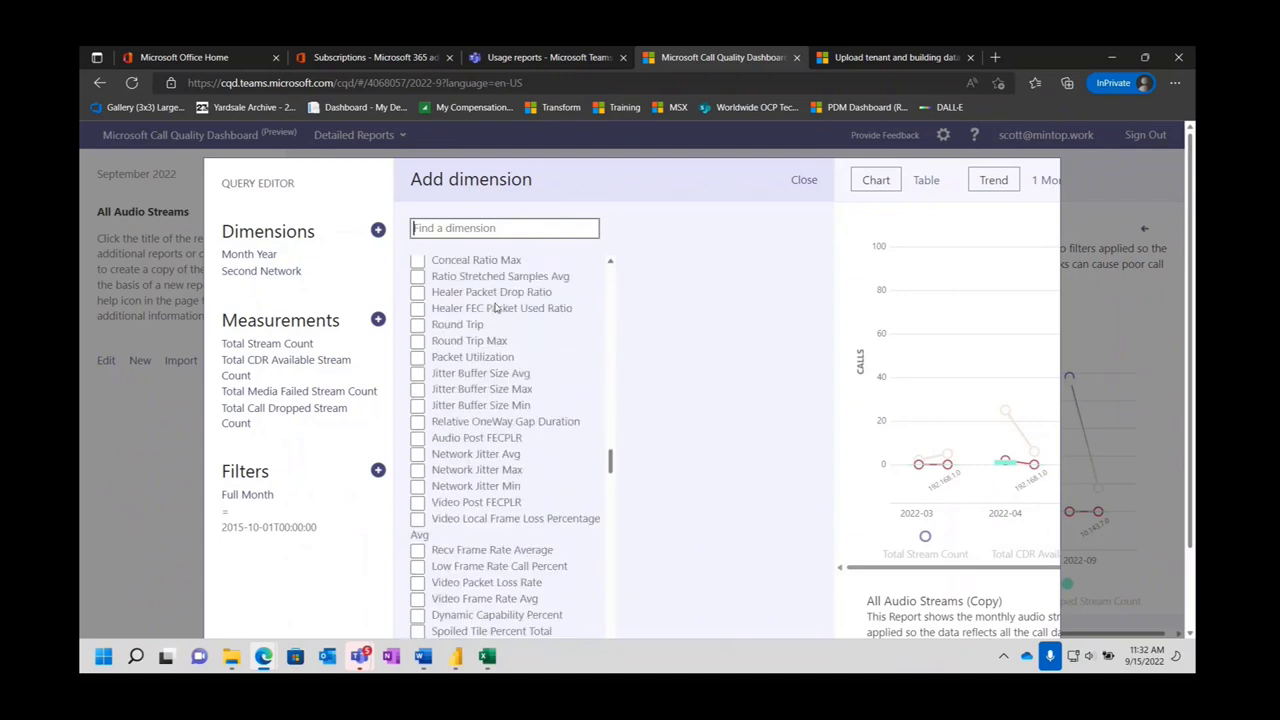
scroll(495, 308, up, 1)
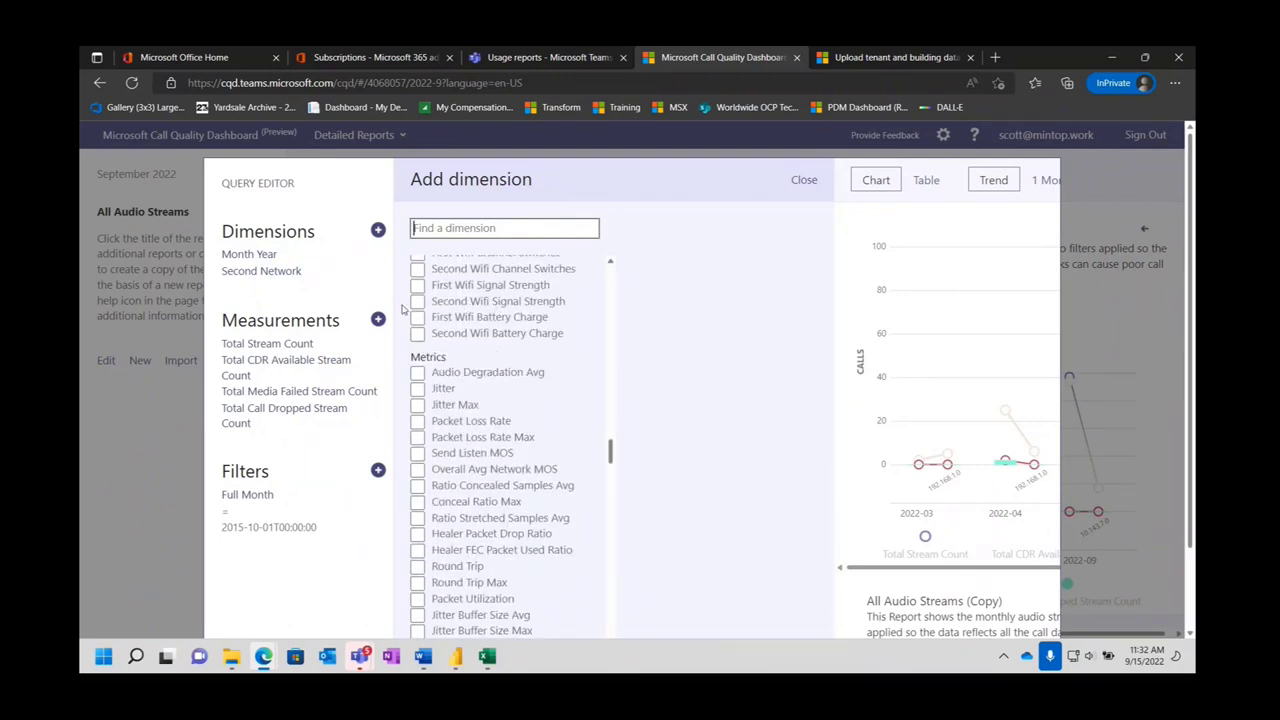
click(417, 390)
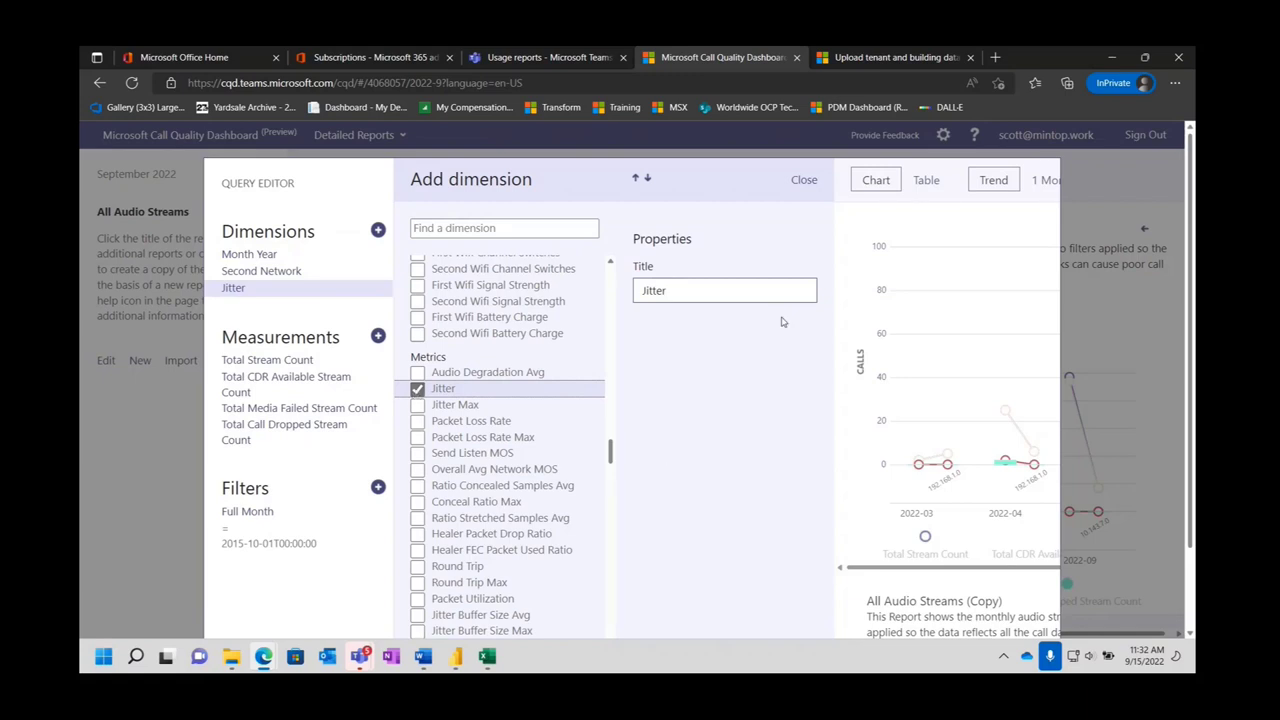
click(804, 178)
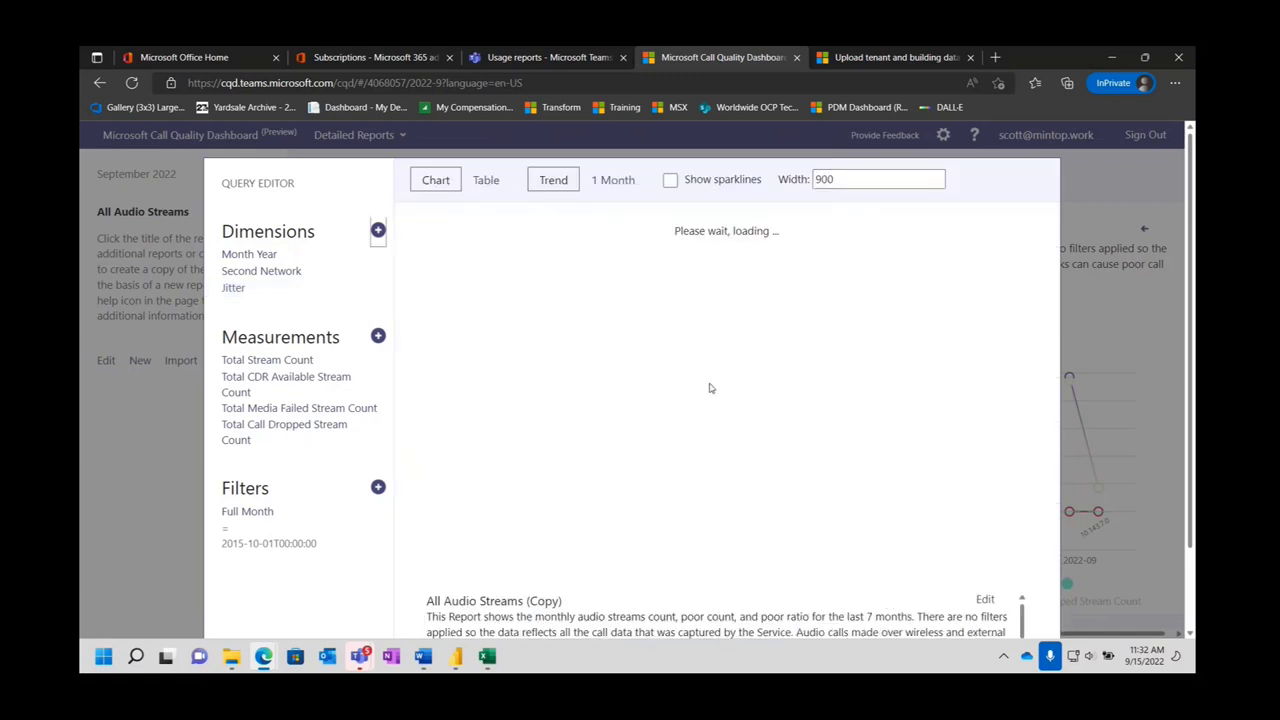
mouse_move(503, 446)
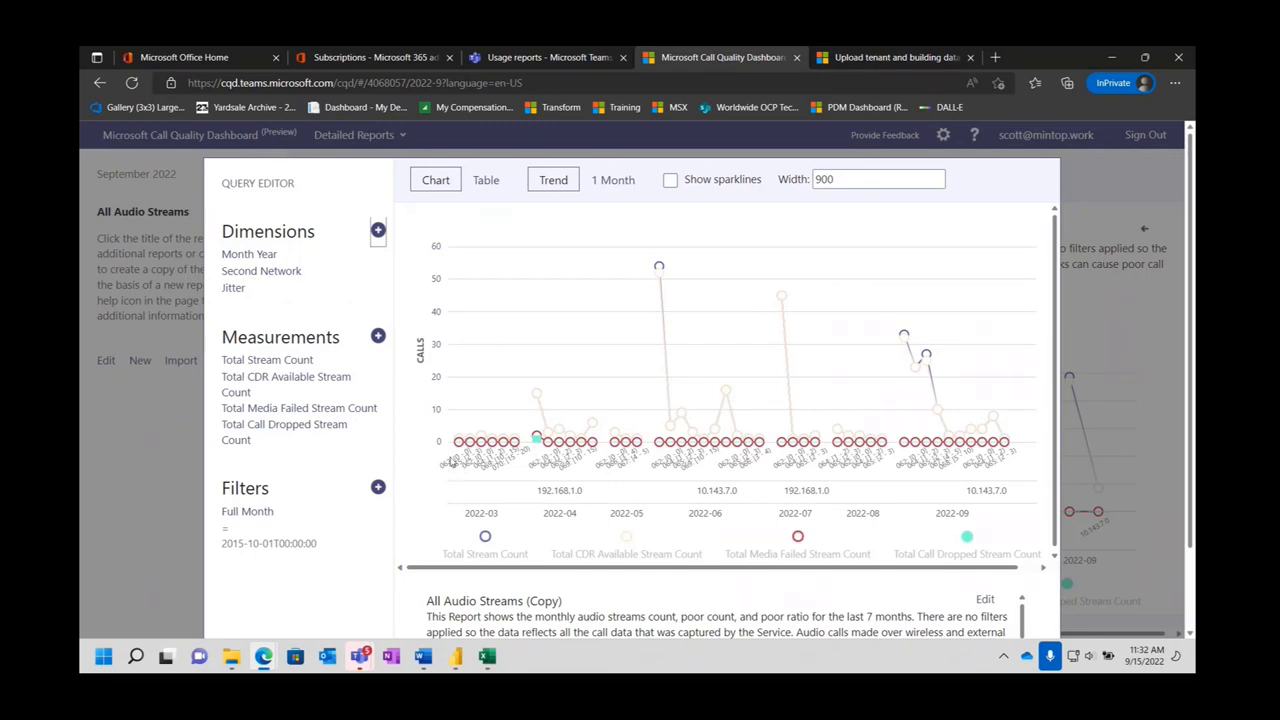
mouse_move(457, 444)
Remove the Jitter and Month Year dimensions from the query.
click(382, 291)
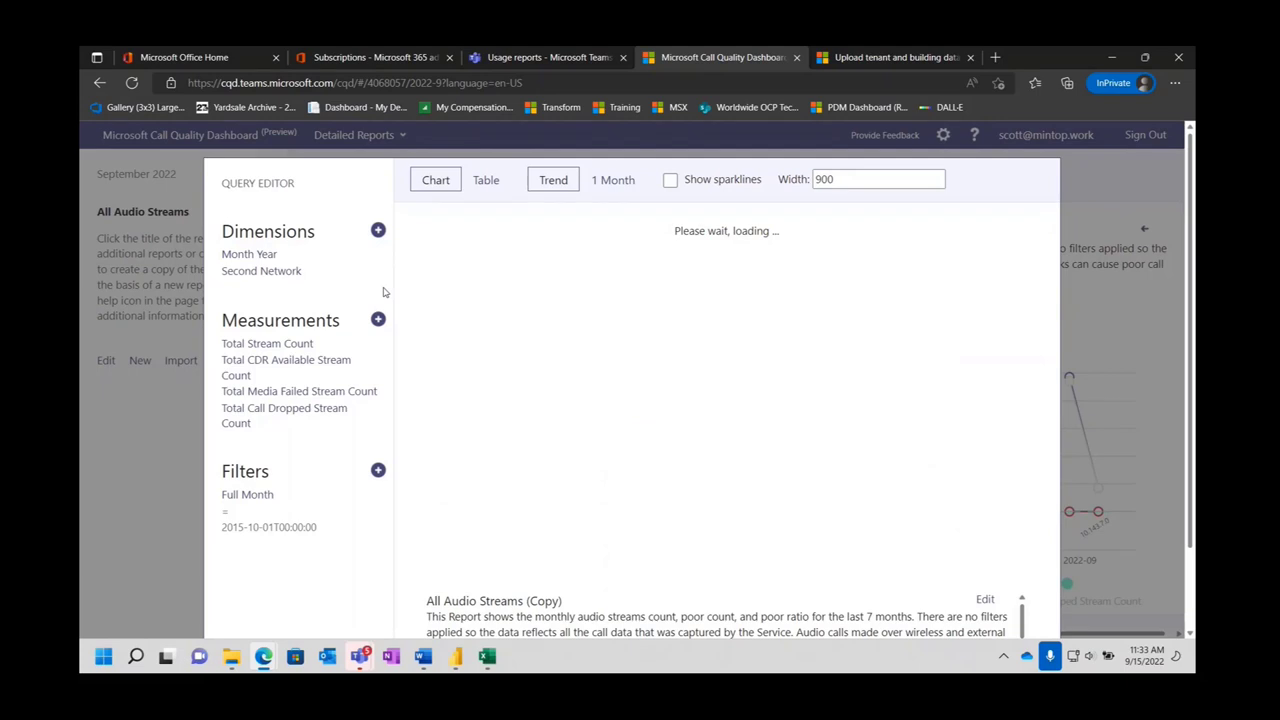
mouse_move(375, 259)
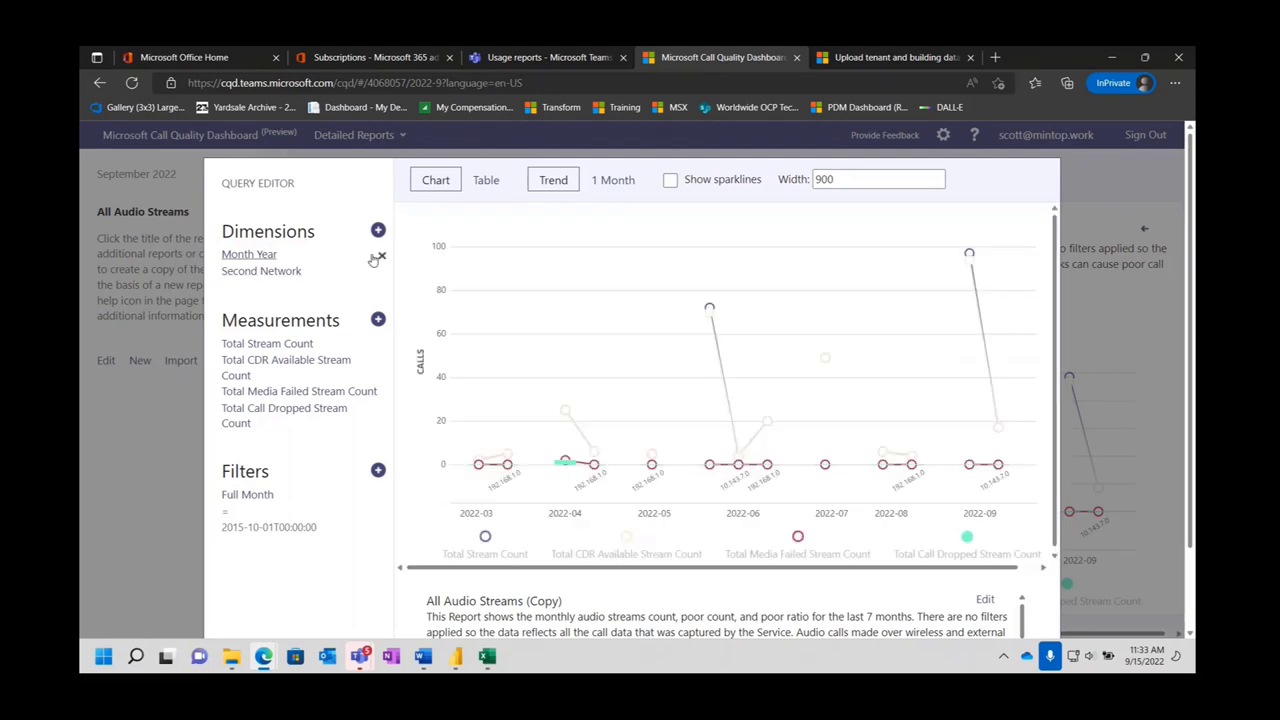
click(381, 258)
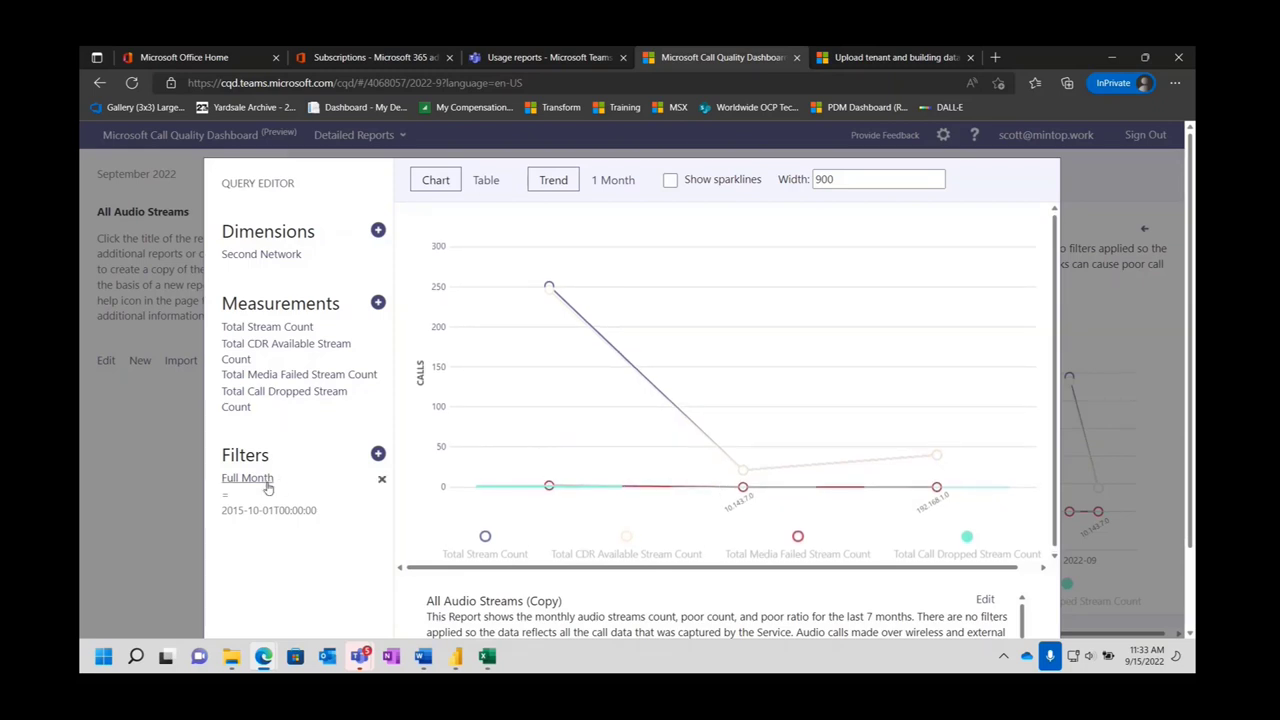
Add the Day date dimension to the query and inspect the daily data points in the updated chart.
click(378, 231)
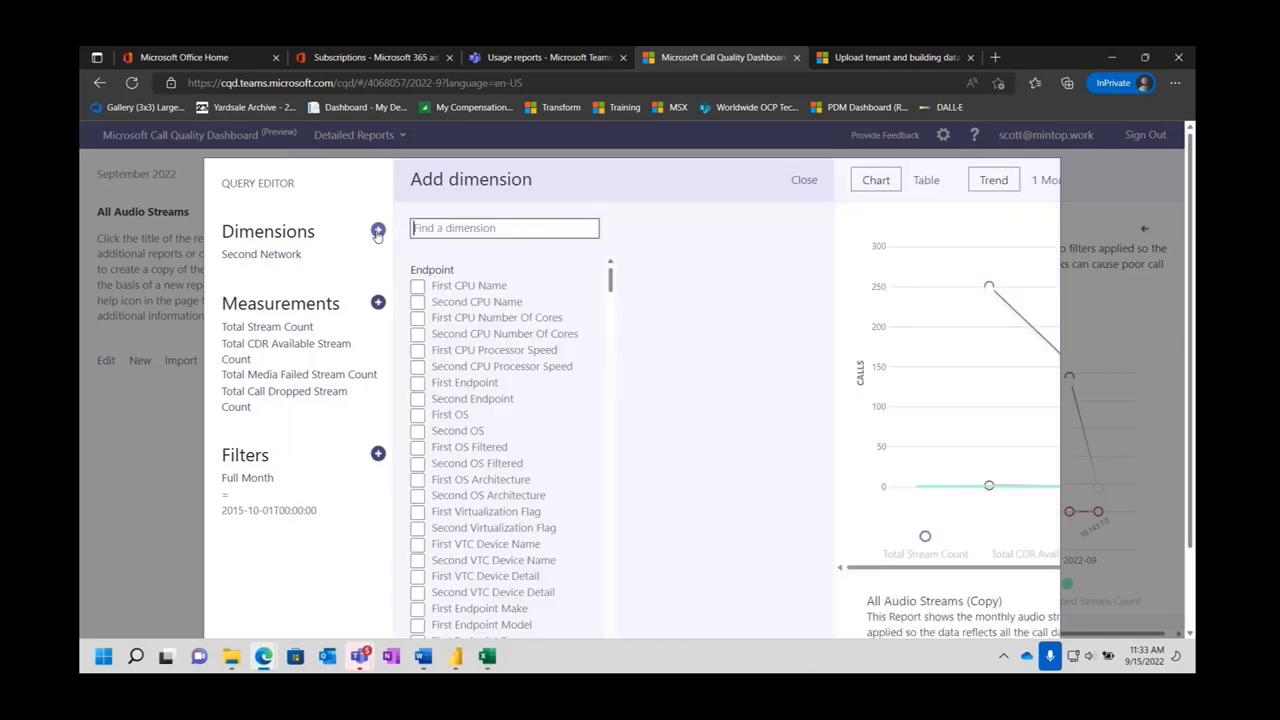
scroll(511, 340, down, 5)
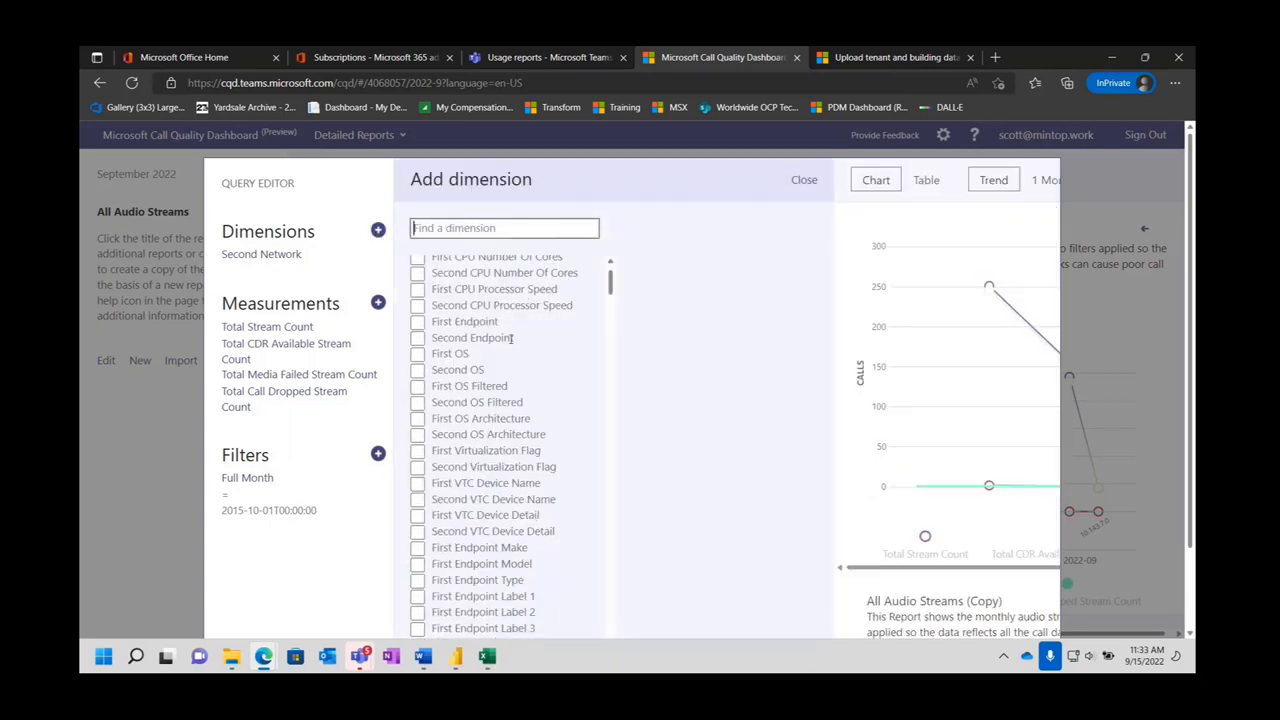
scroll(511, 340, down, 3)
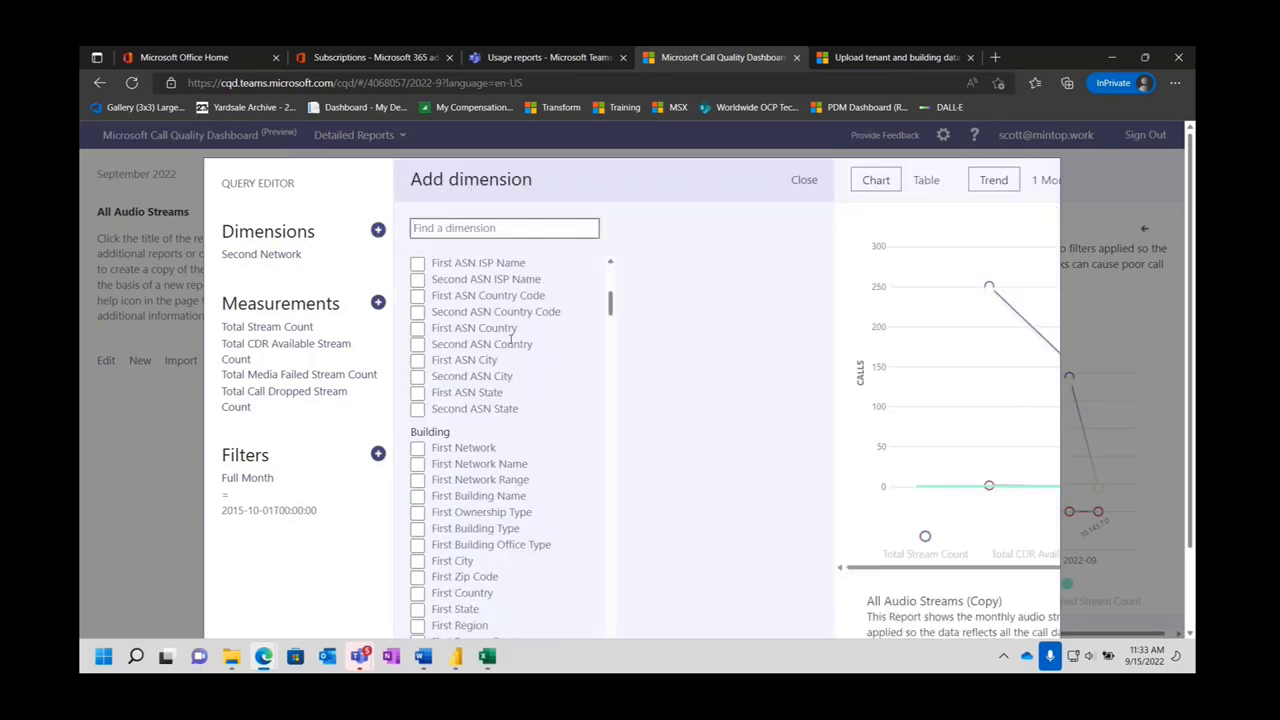
scroll(509, 340, up, 8)
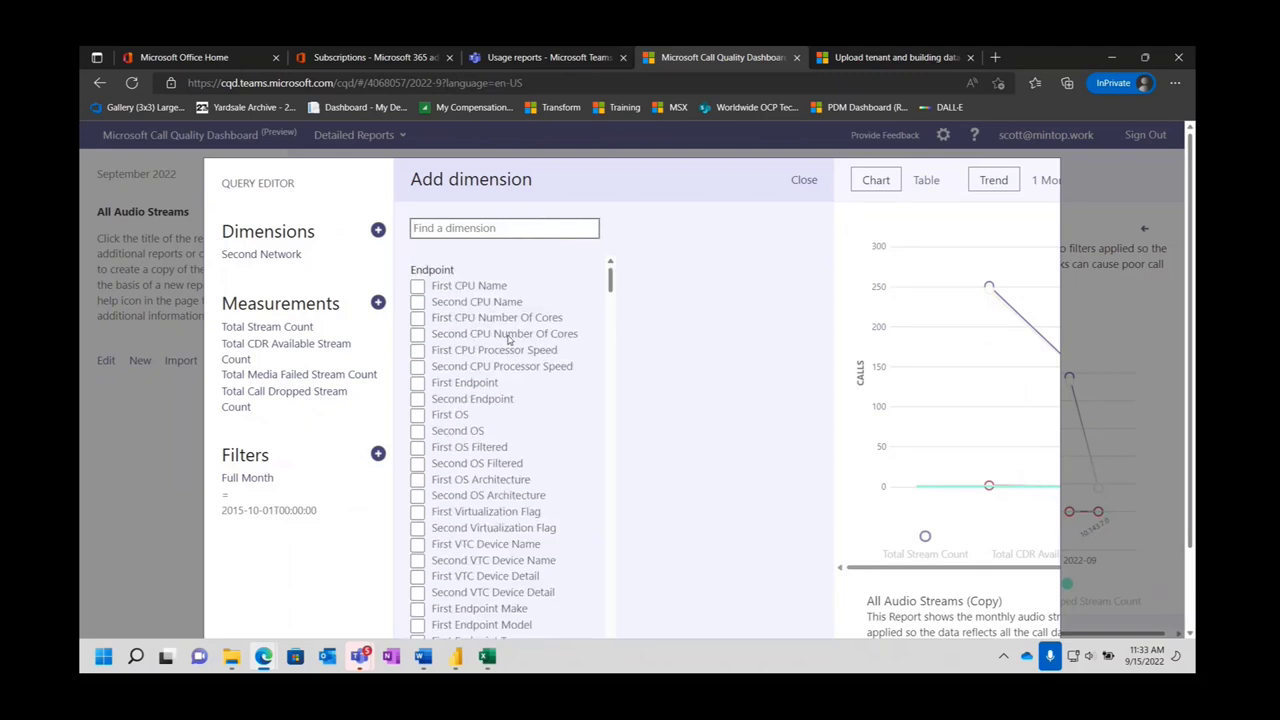
scroll(509, 340, down, 6)
scroll(507, 337, down, 6)
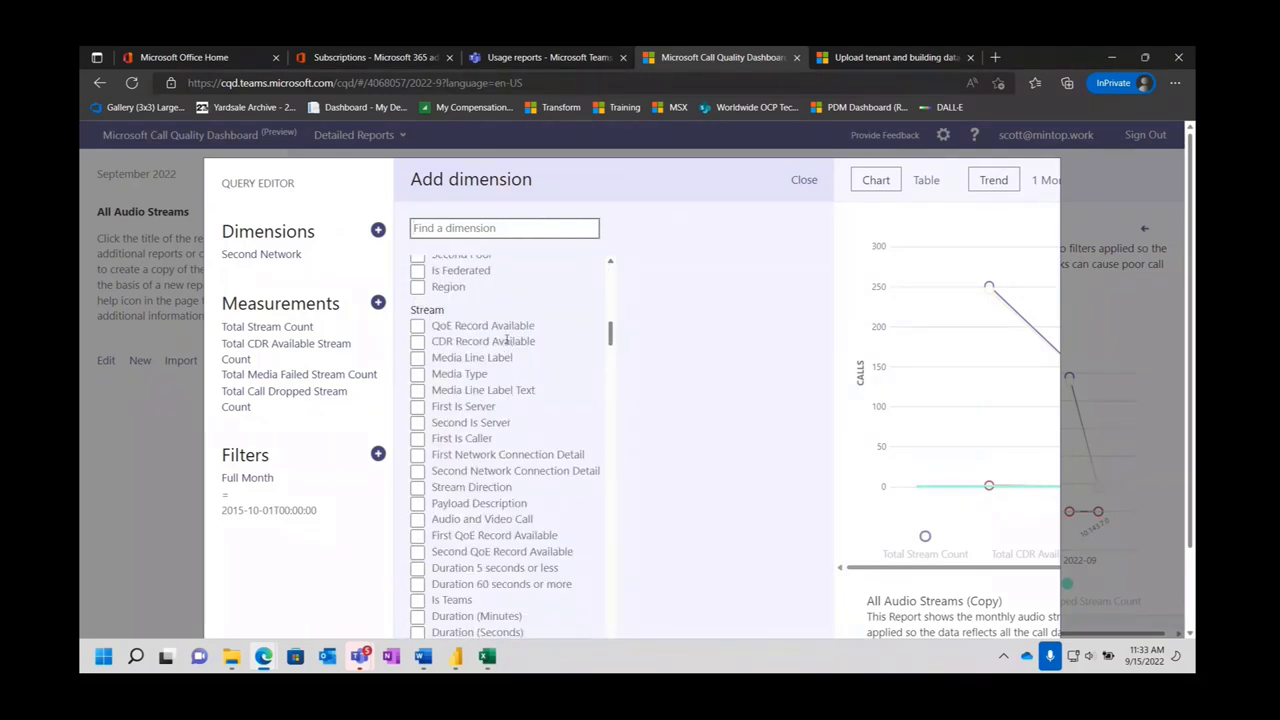
scroll(507, 340, down, 4)
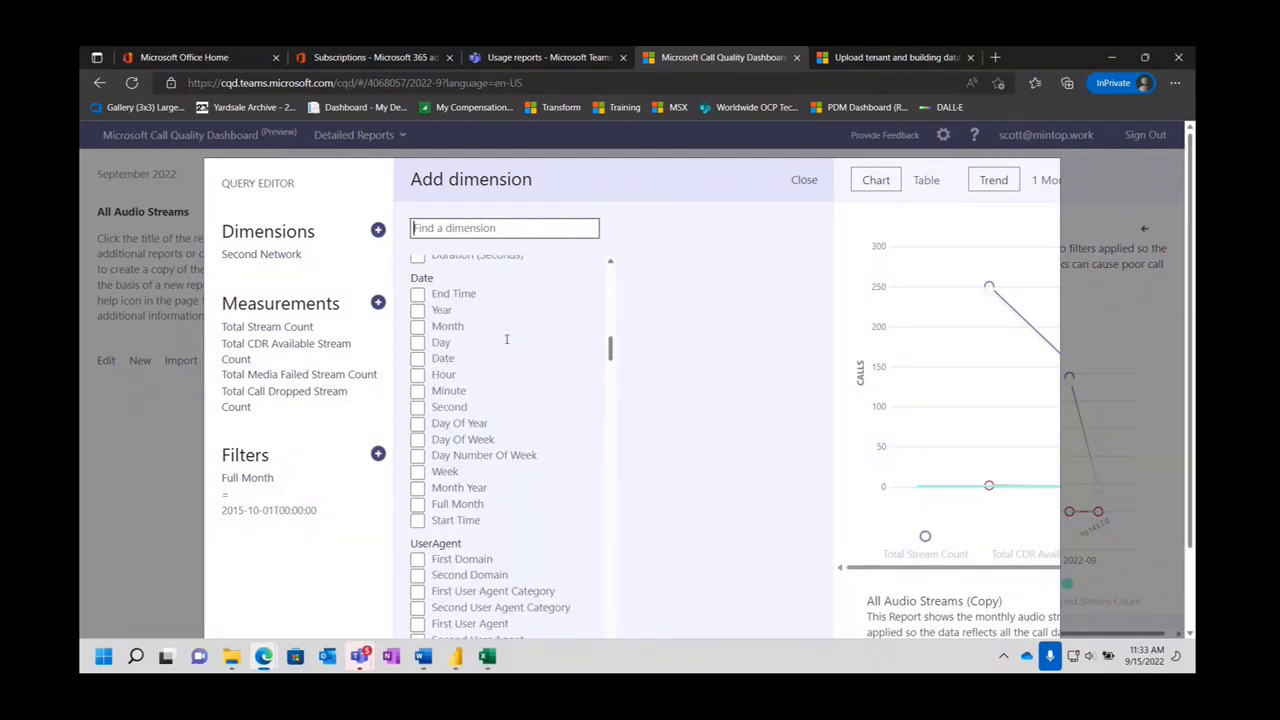
click(419, 344)
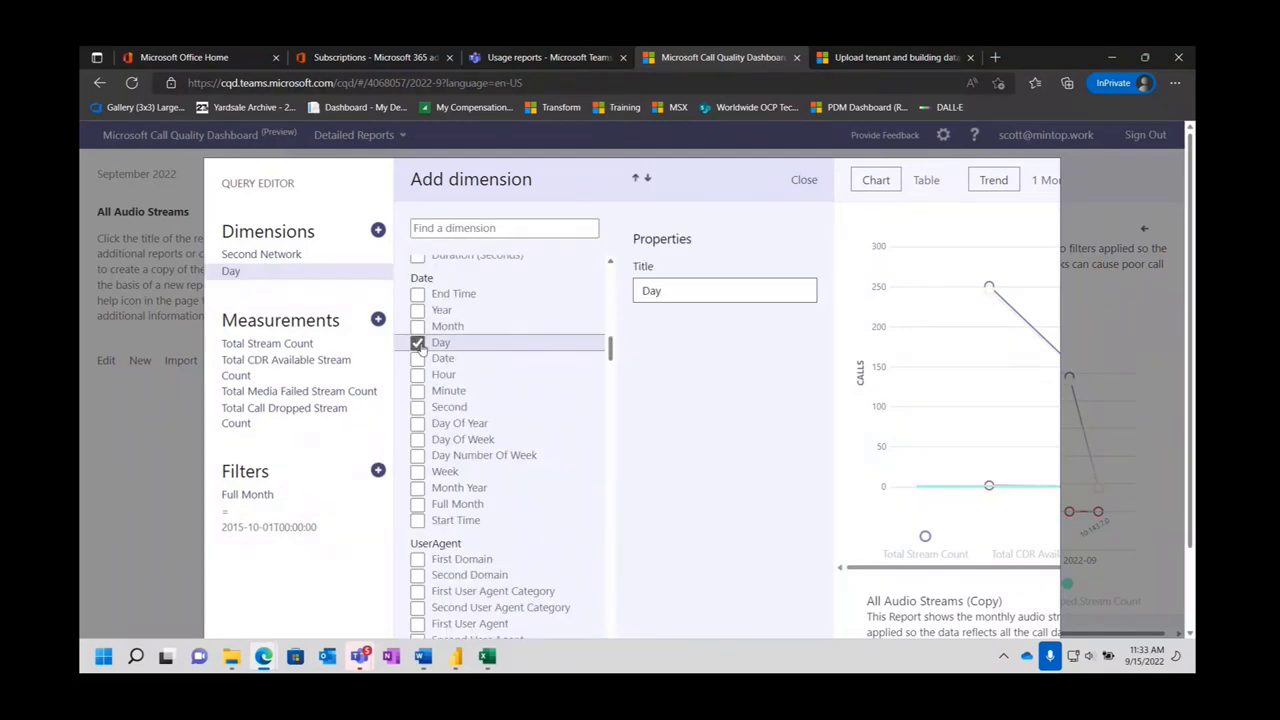
click(803, 181)
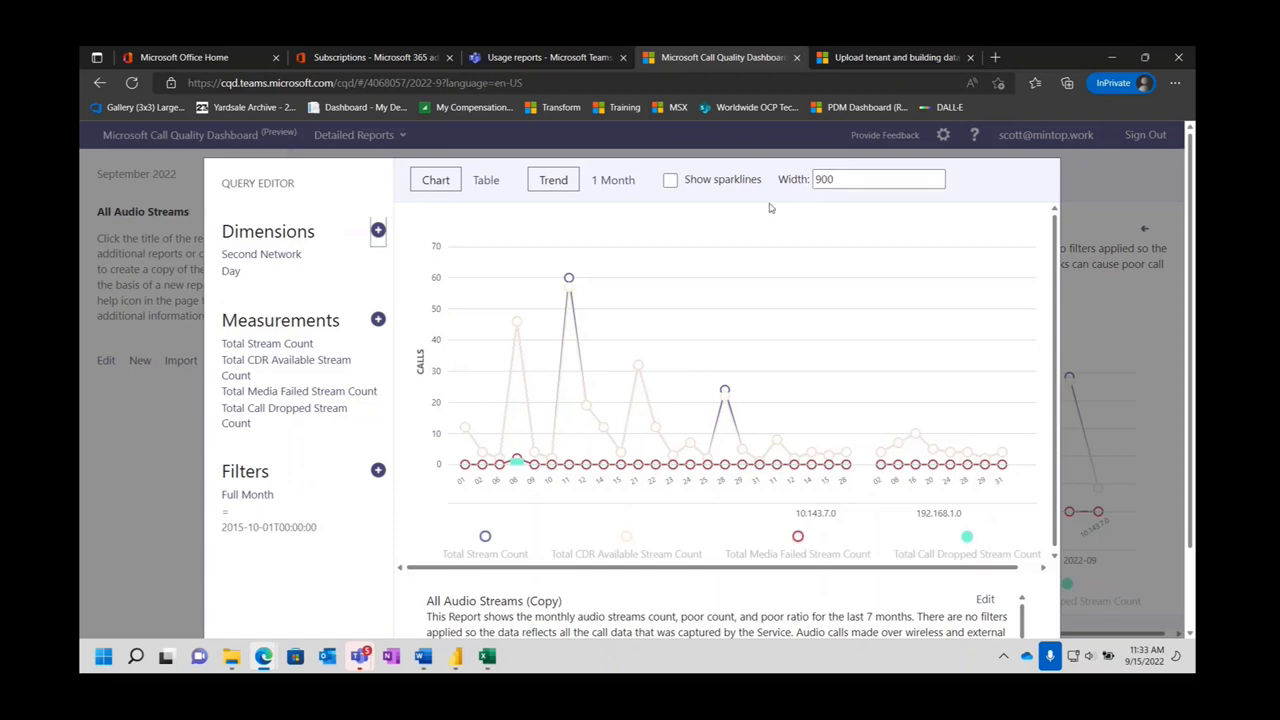
mouse_move(737, 474)
mouse_move(915, 439)
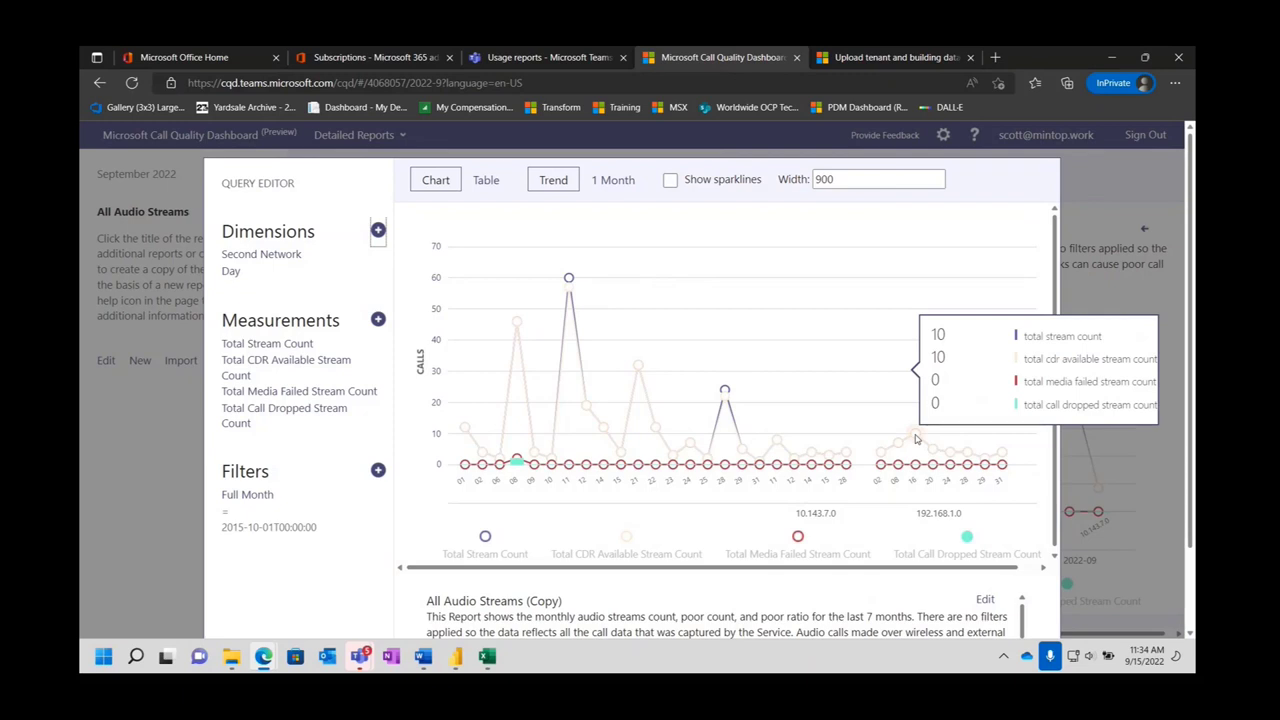
mouse_move(724, 392)
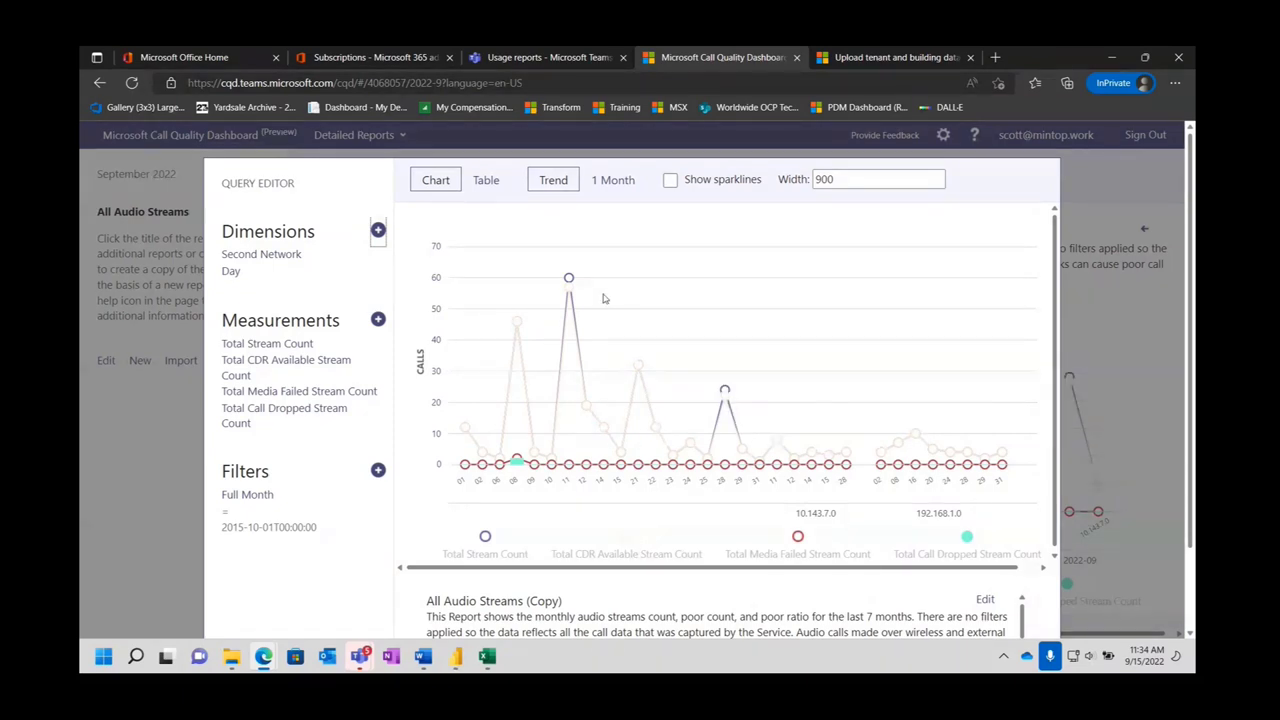
mouse_move(534, 461)
Add the Total Call Dropped Failure Percentage measurement to the query as a bar chart in Chartreuse.
click(378, 320)
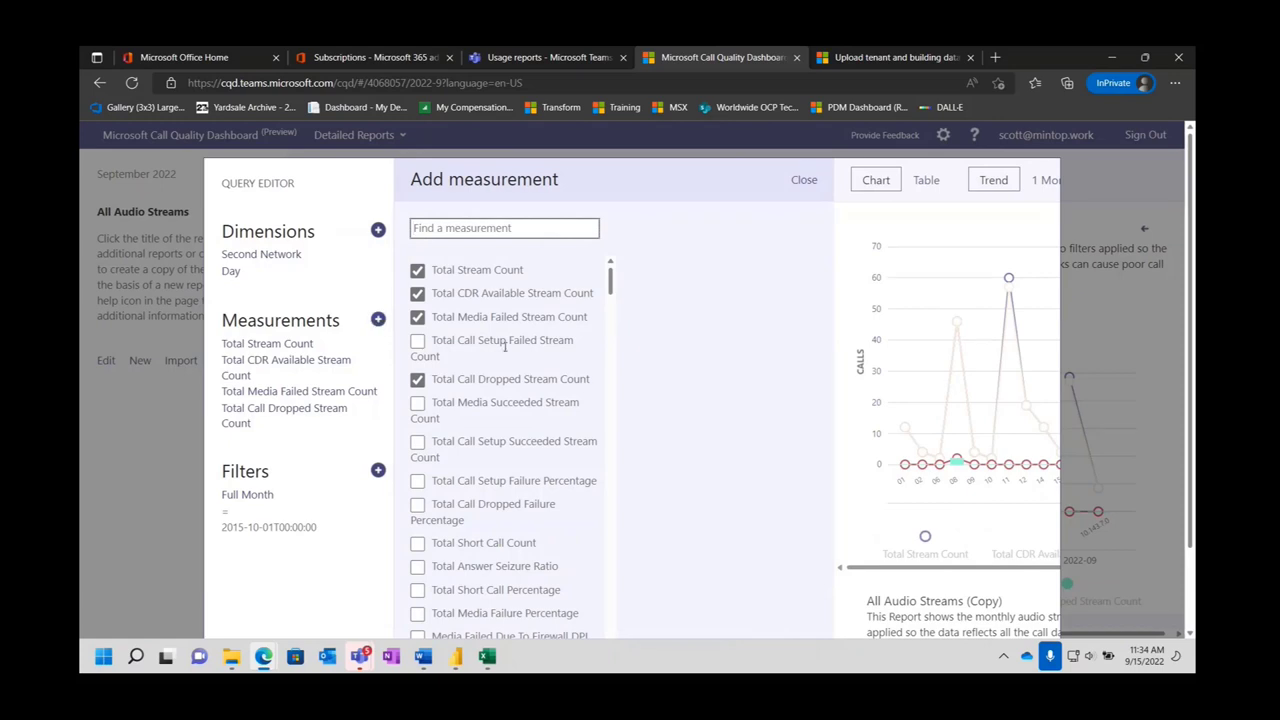
scroll(505, 347, down, 2)
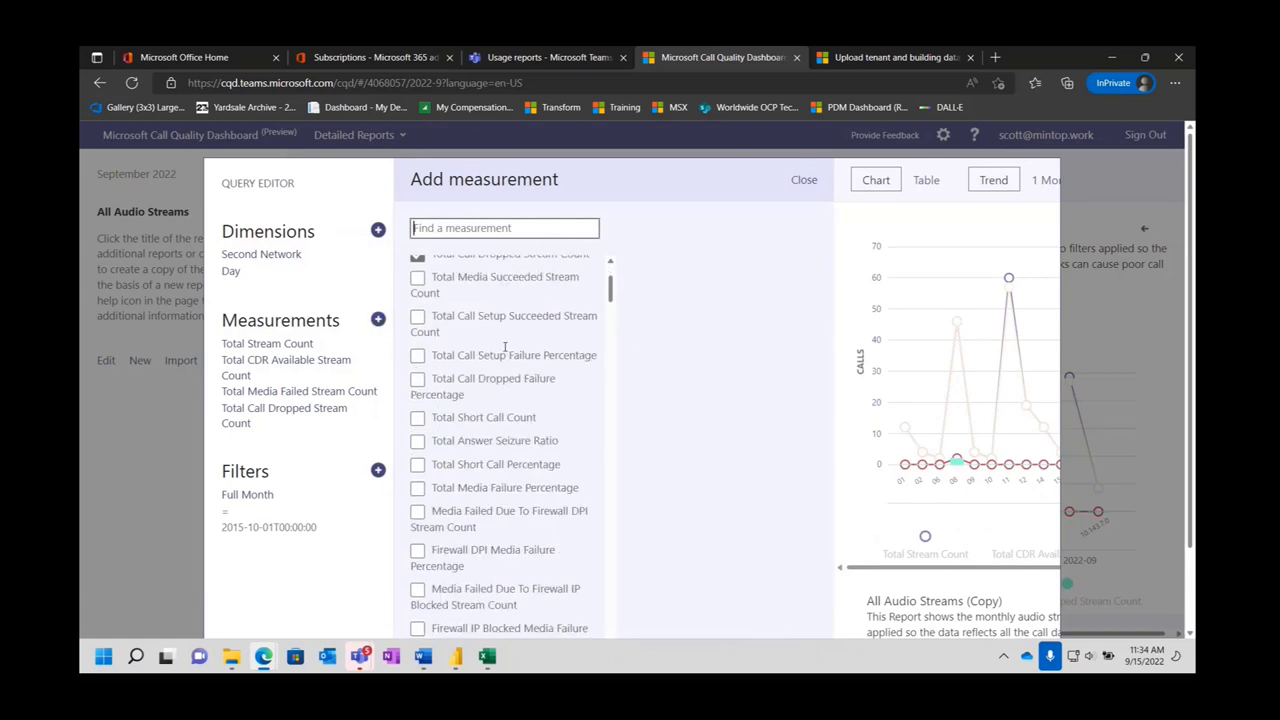
click(418, 381)
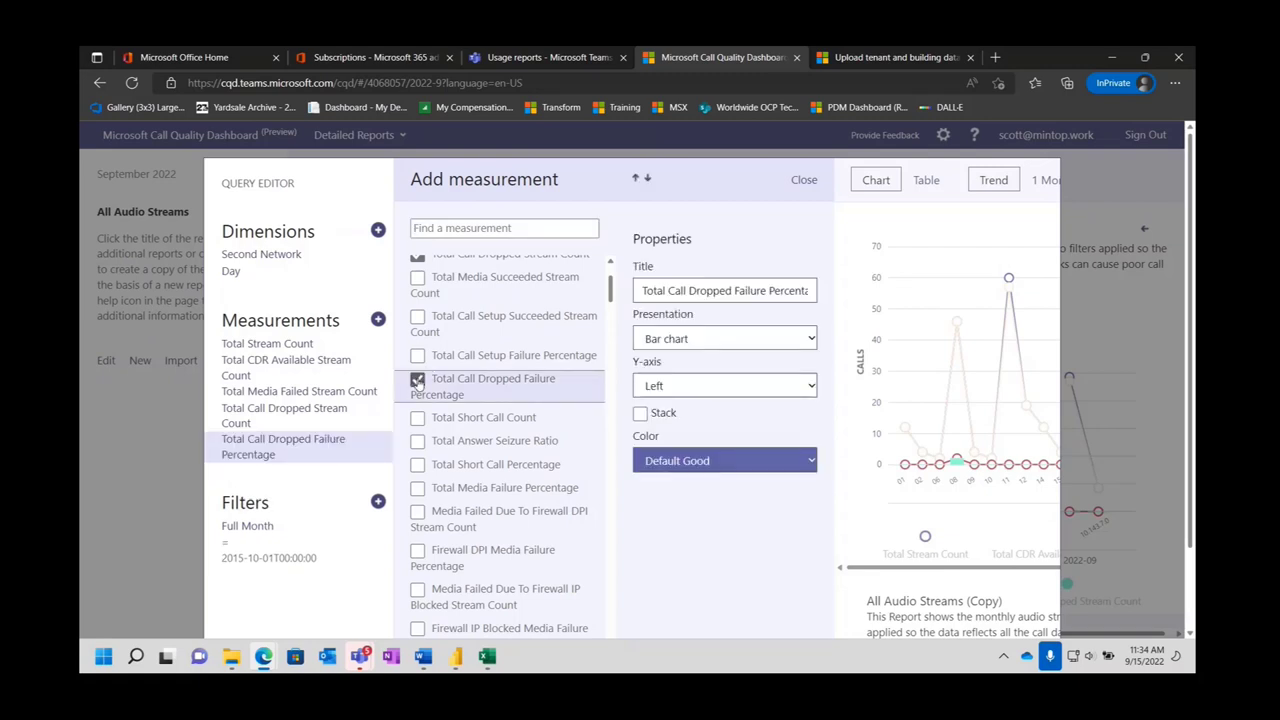
click(638, 293)
click(811, 341)
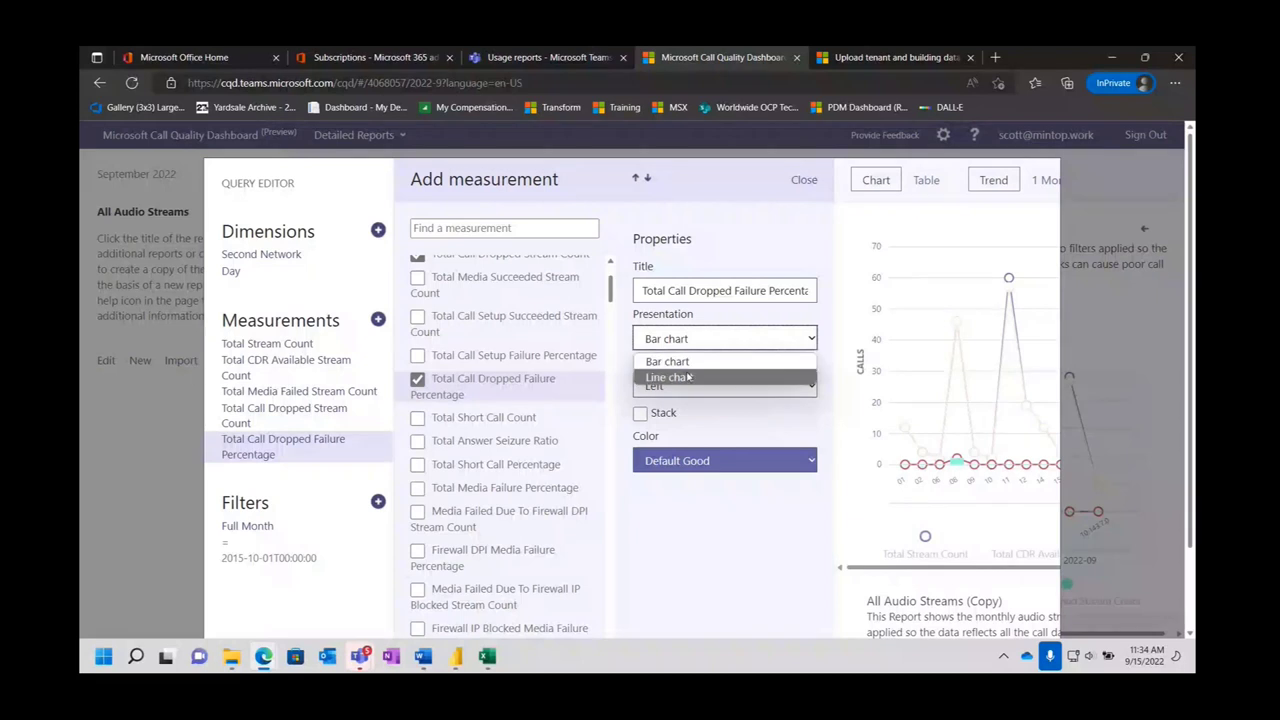
click(688, 362)
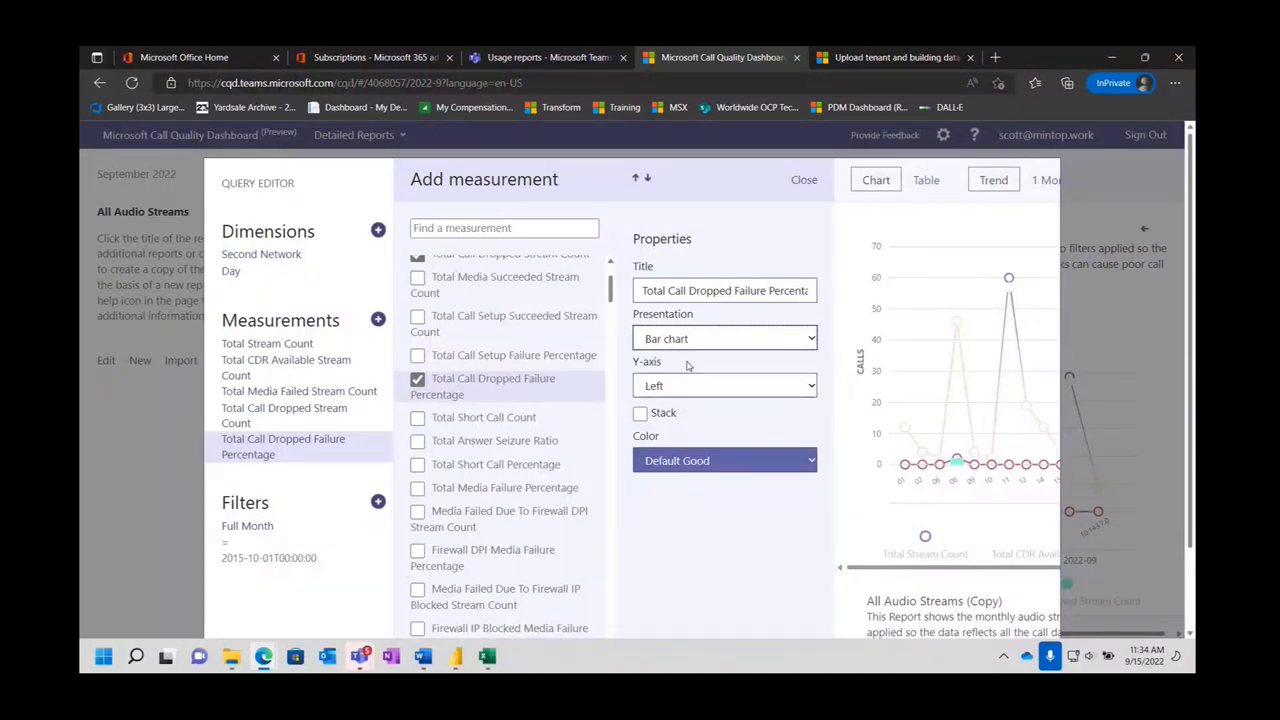
click(817, 463)
click(763, 439)
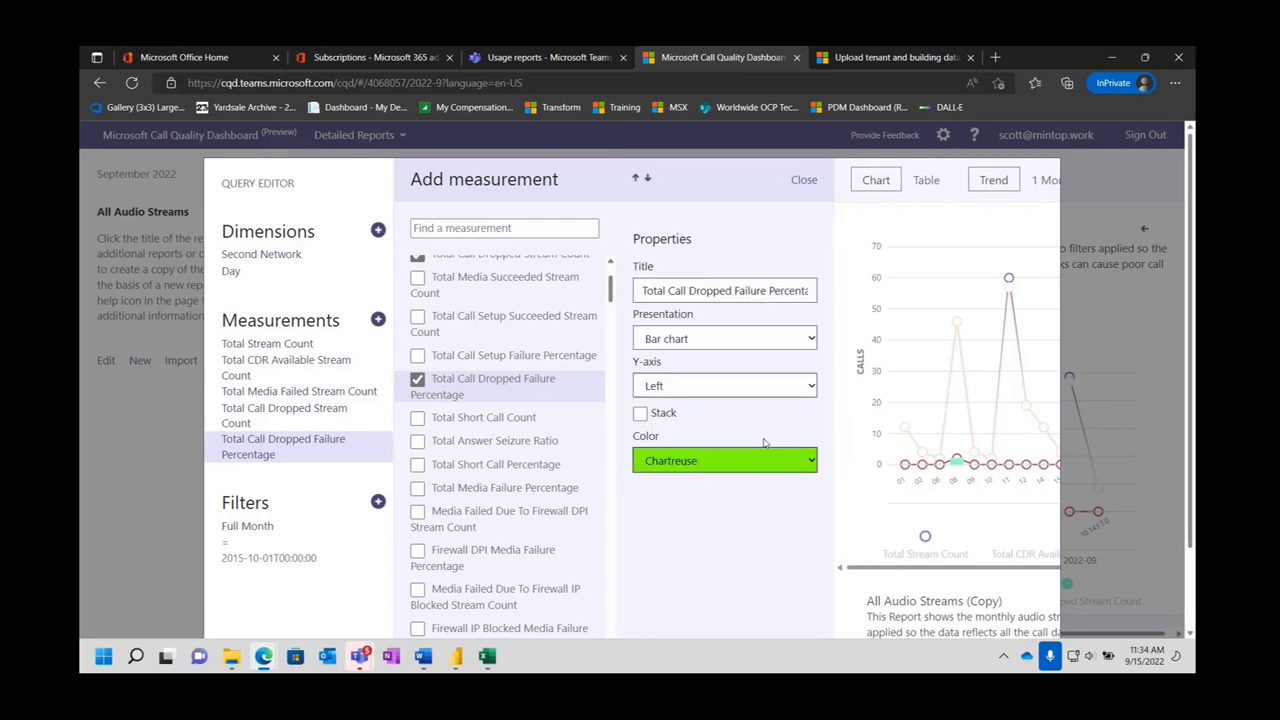
click(801, 181)
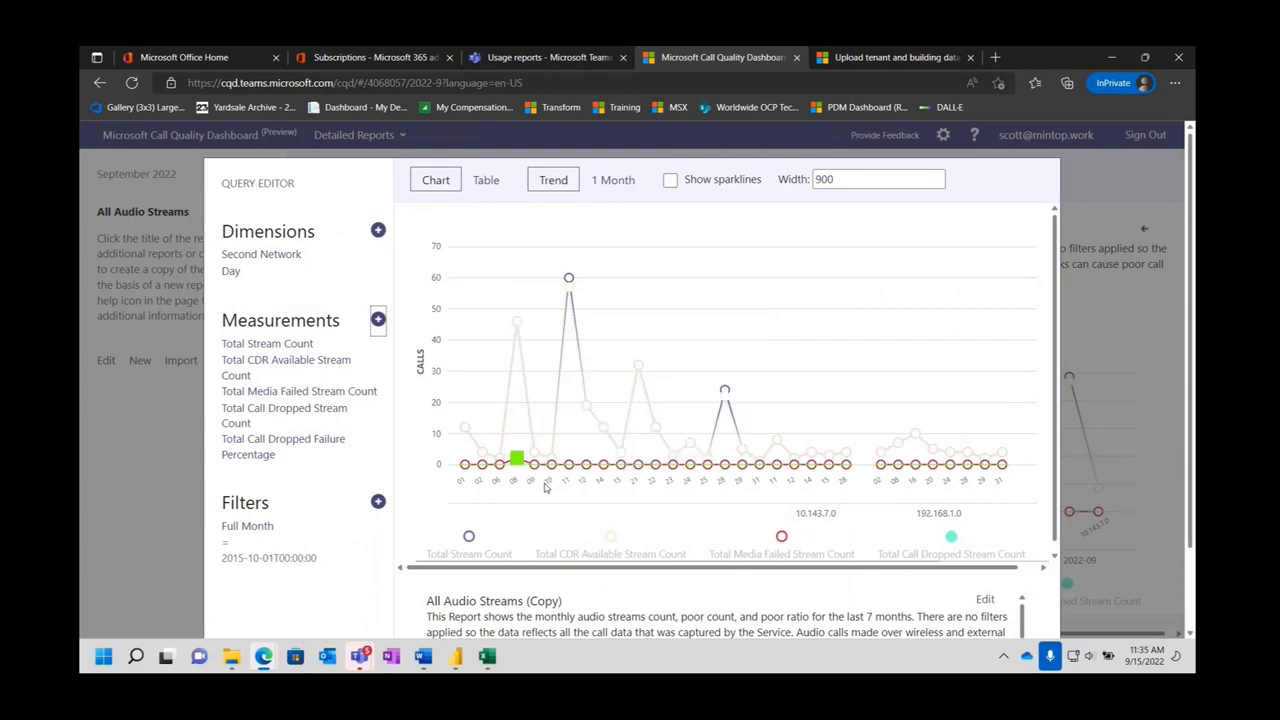
Set the presentation of the Total Call Dropped Failure Percentage measurement to Line chart.
mouse_move(337, 443)
click(305, 443)
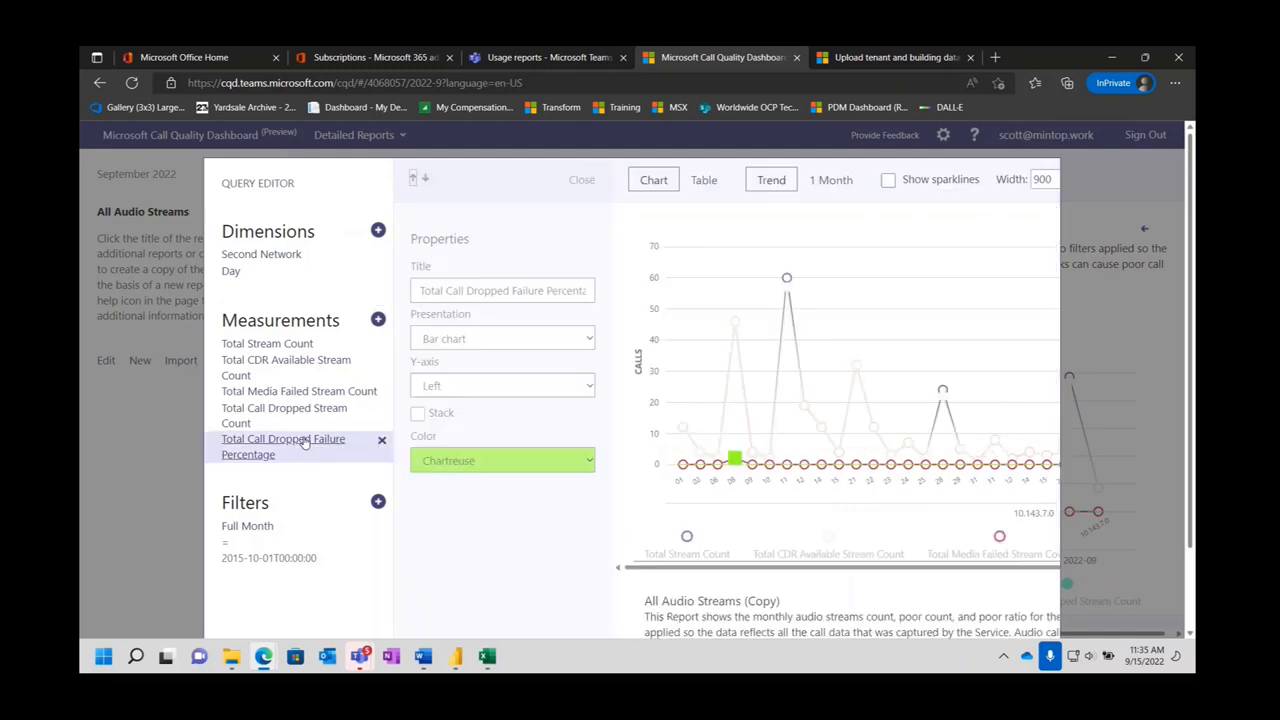
click(585, 347)
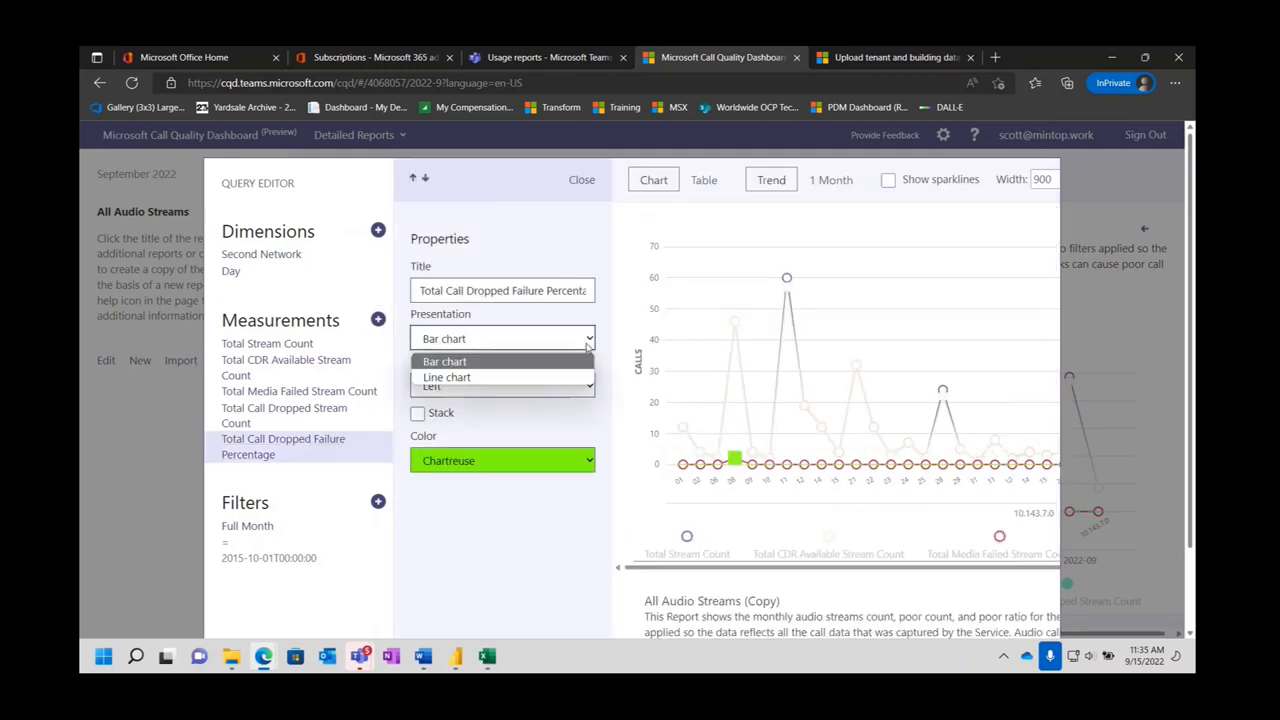
click(535, 378)
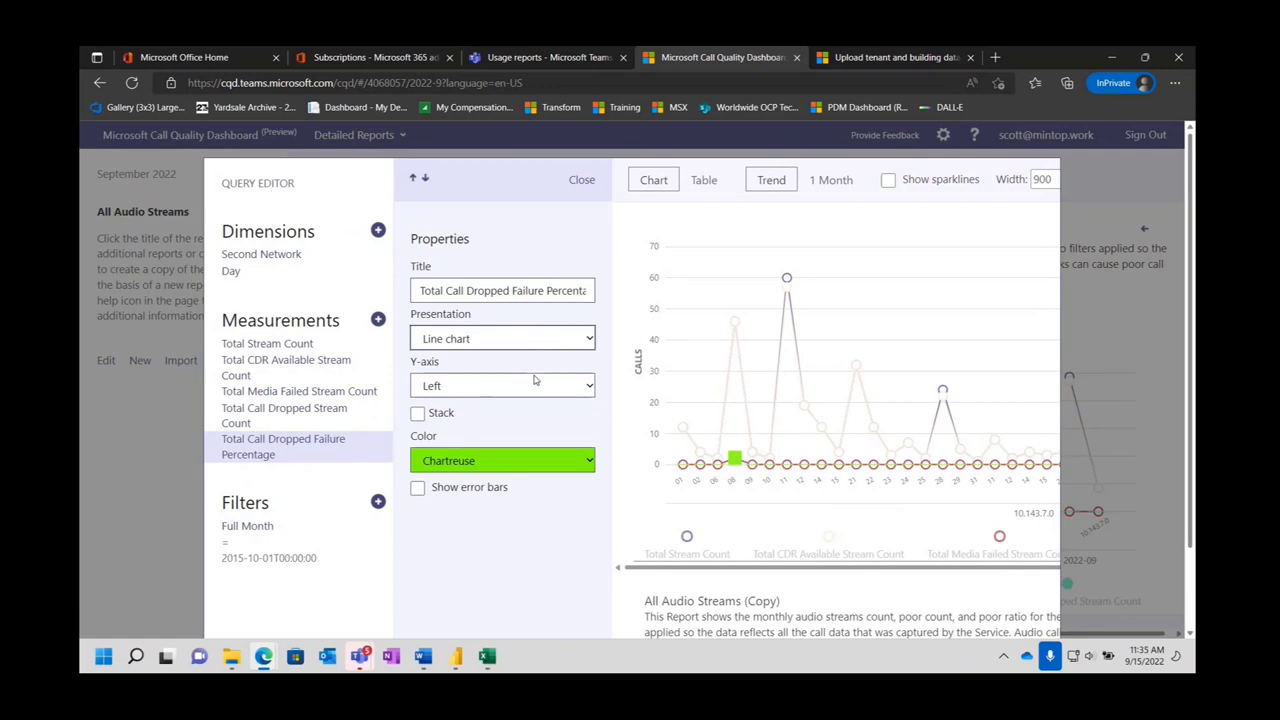
click(581, 179)
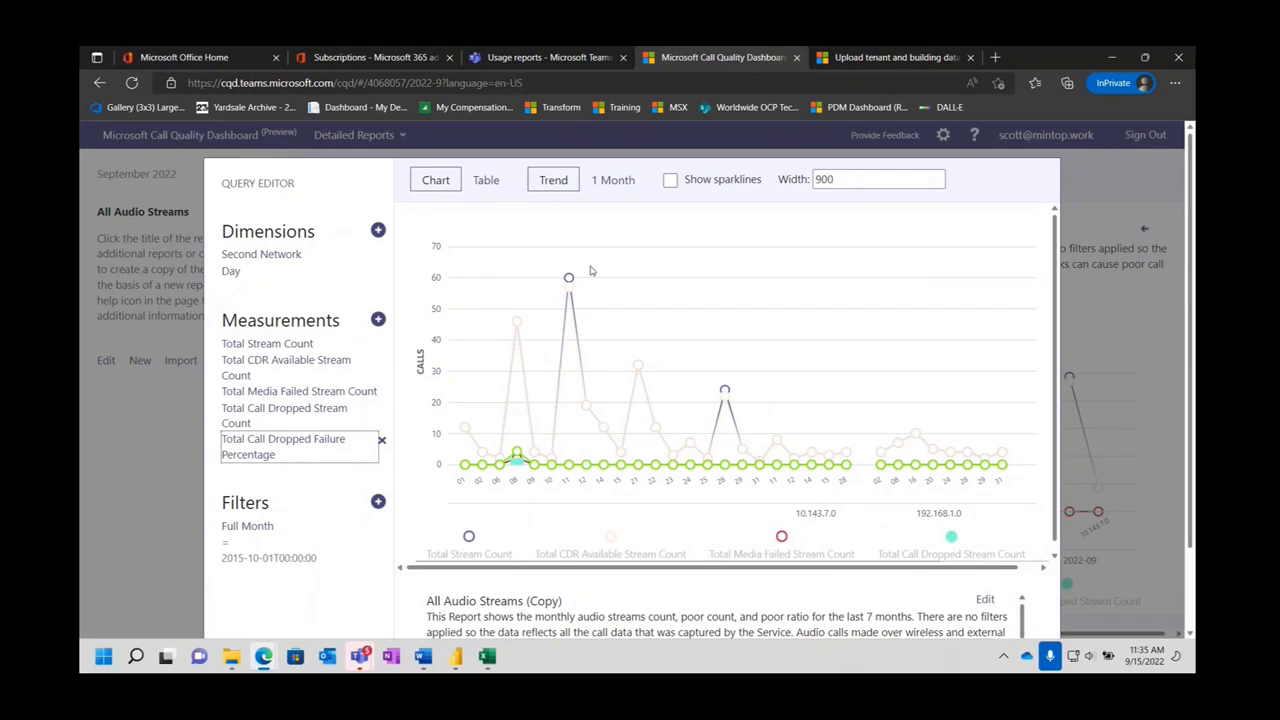
Browse the full list of measurements that can be added, including the audio, video, feedback, jitter and PSTN metrics.
click(378, 320)
scroll(583, 403, down, 5)
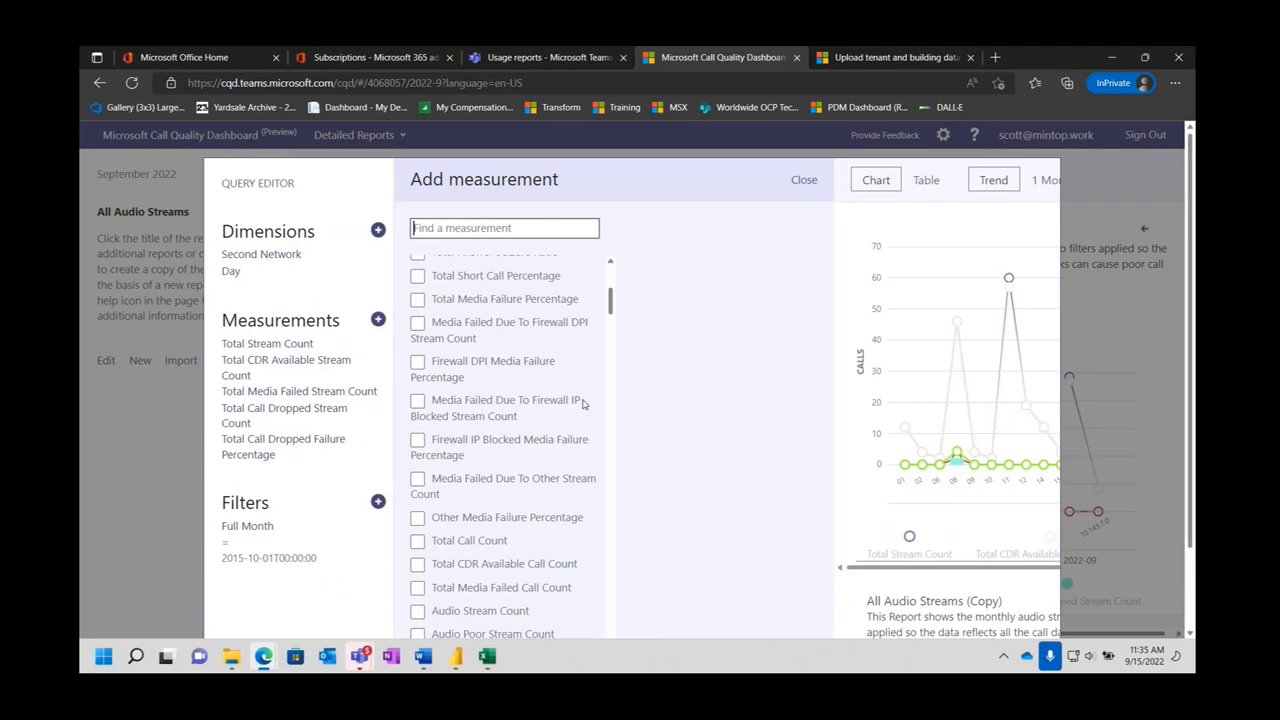
scroll(583, 403, down, 10)
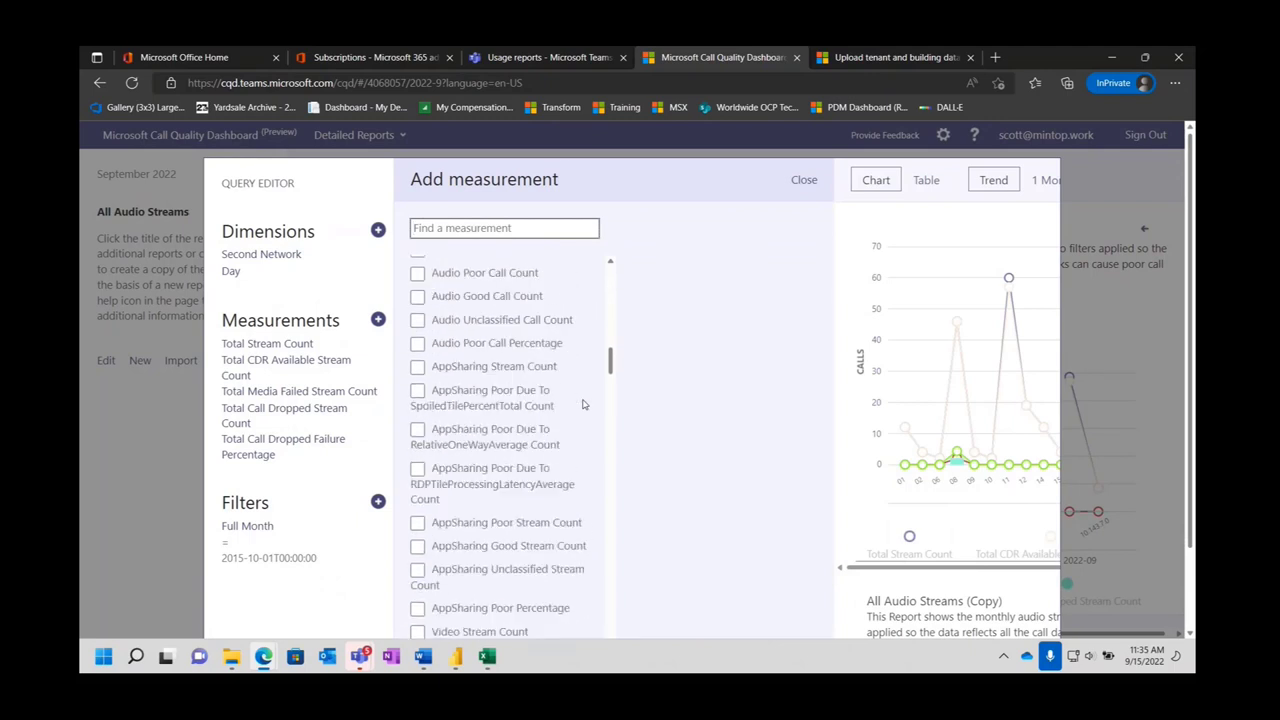
scroll(583, 403, down, 8)
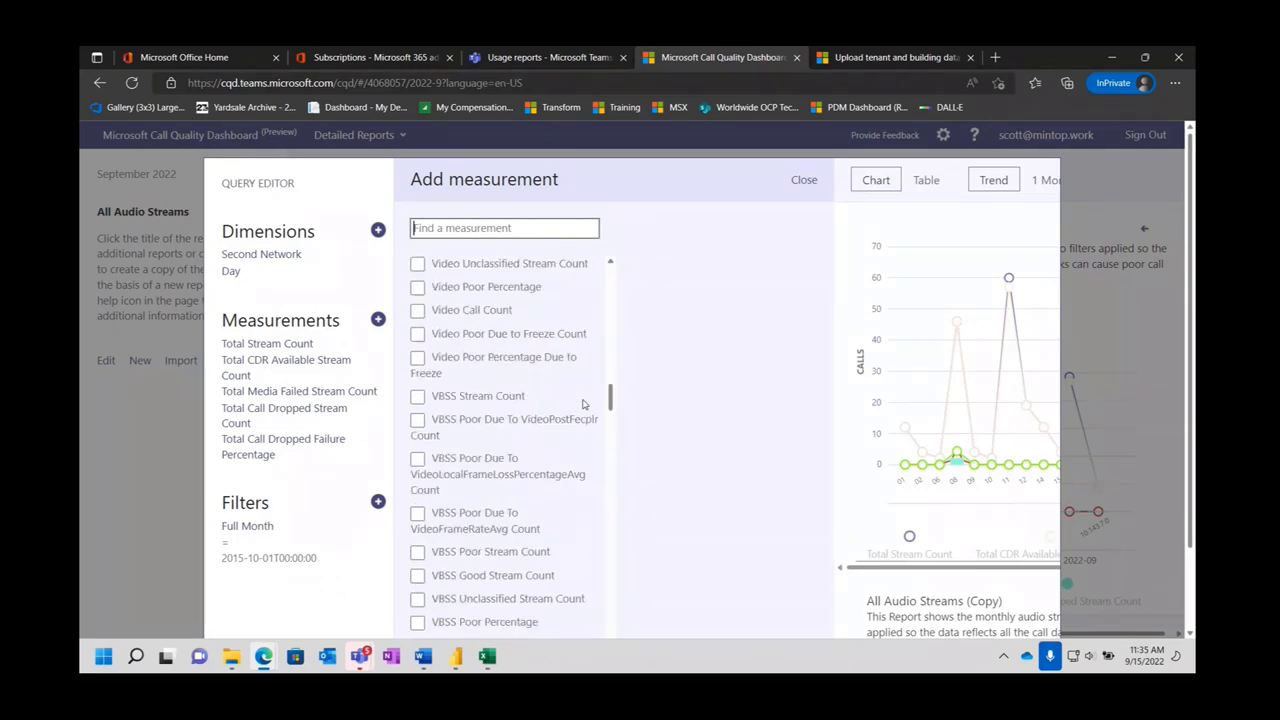
scroll(583, 403, down, 10)
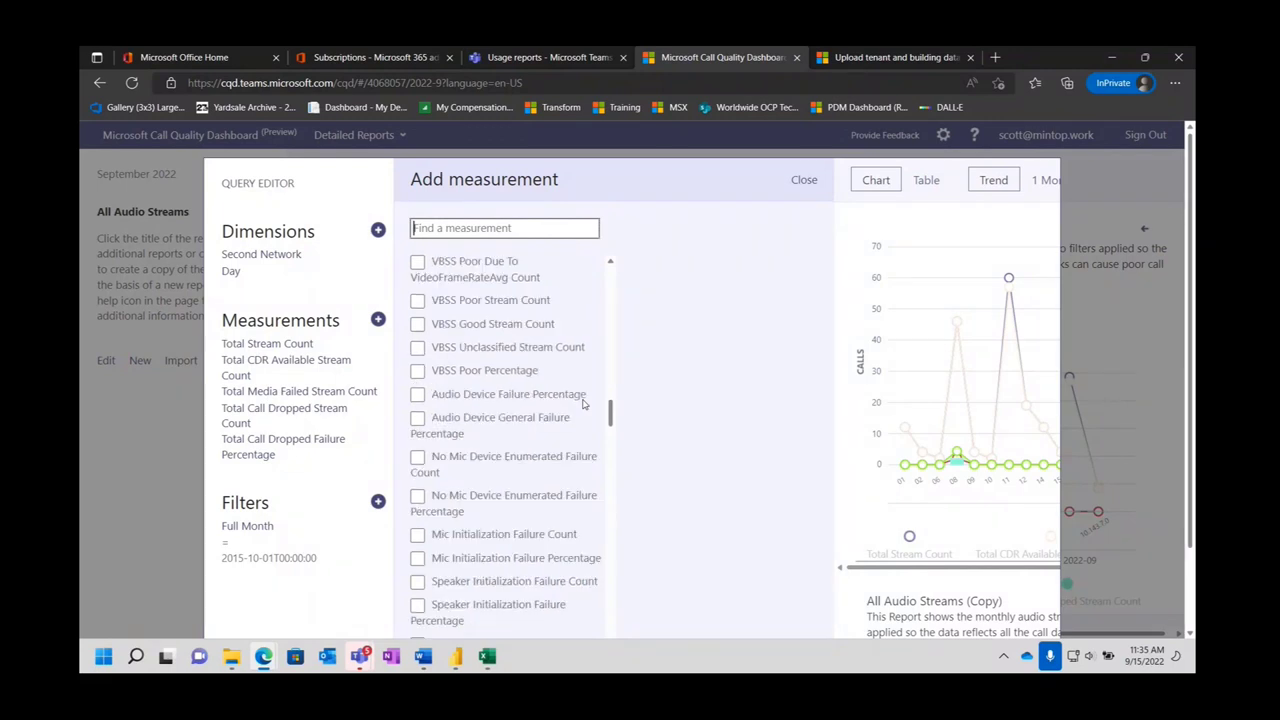
scroll(583, 403, down, 3)
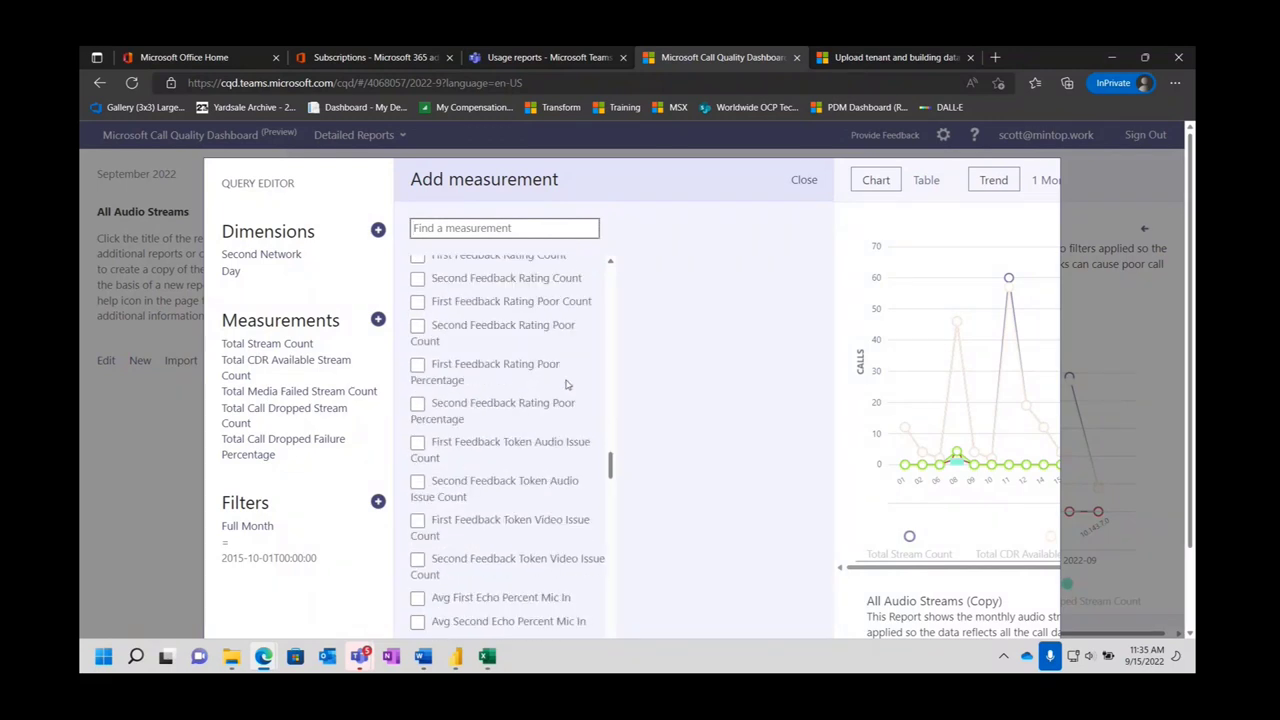
scroll(566, 384, down, 12)
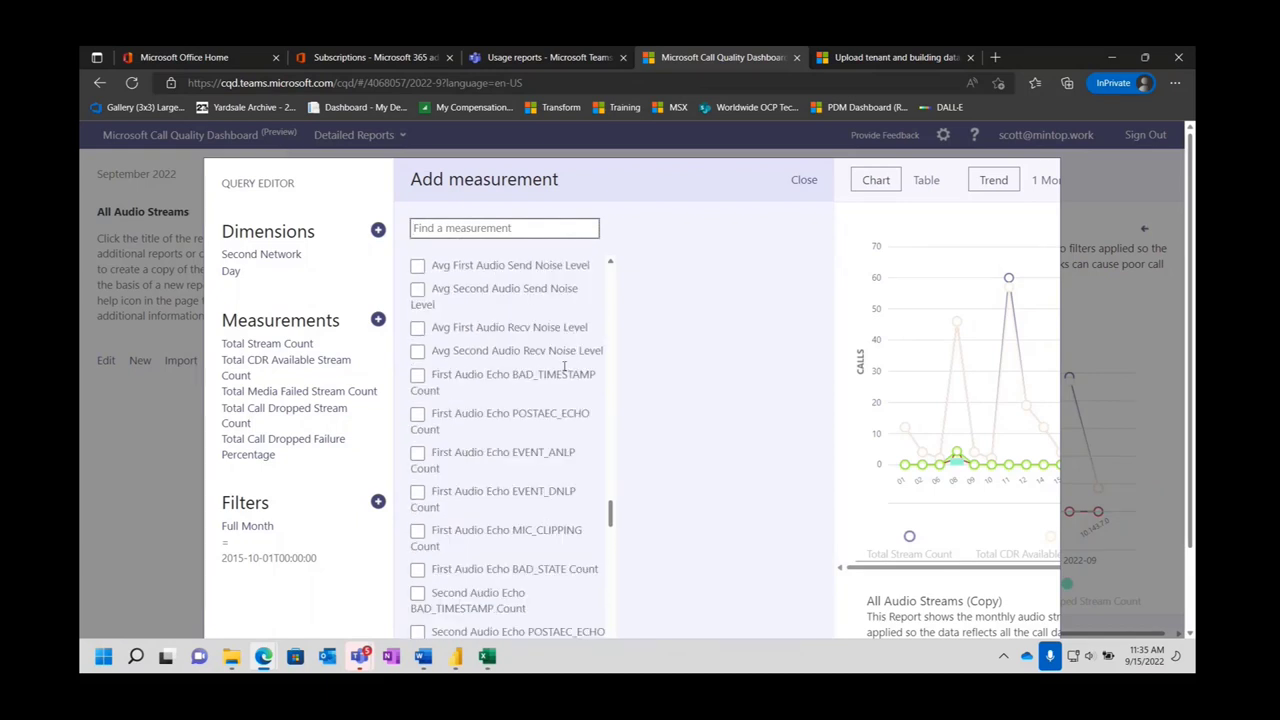
scroll(565, 368, down, 6)
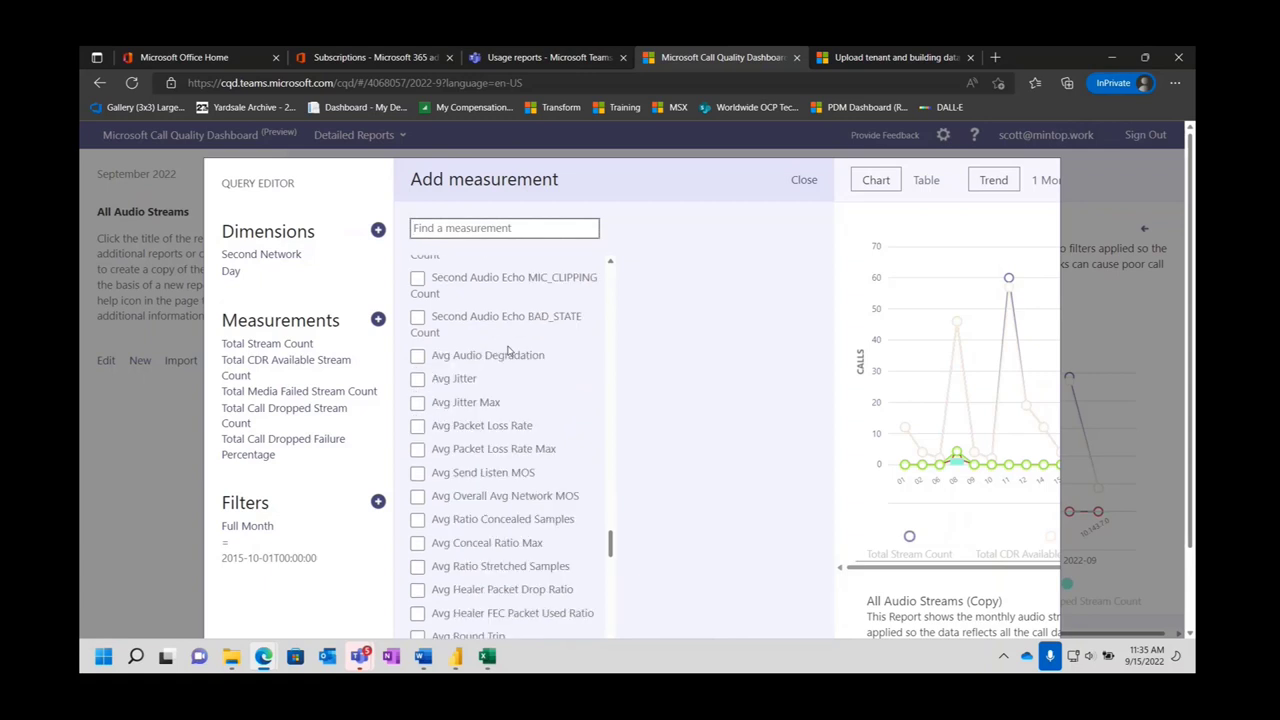
scroll(508, 346, down, 3)
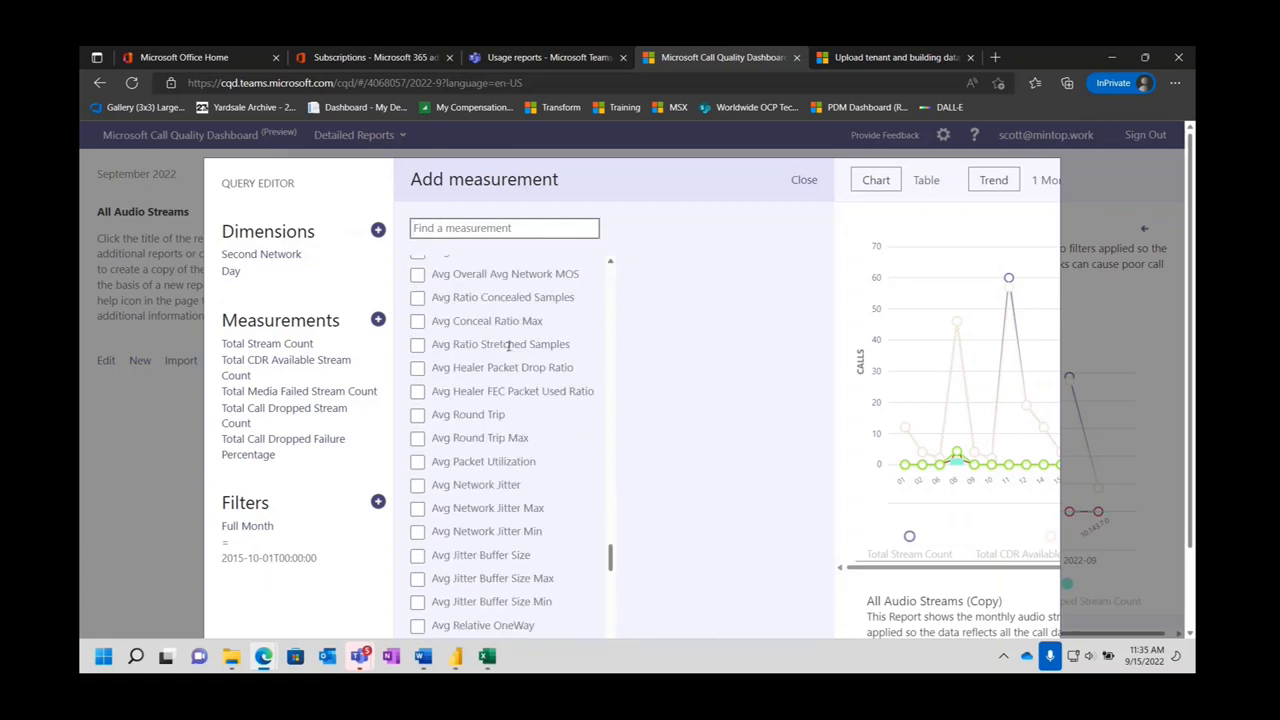
scroll(470, 515, down, 5)
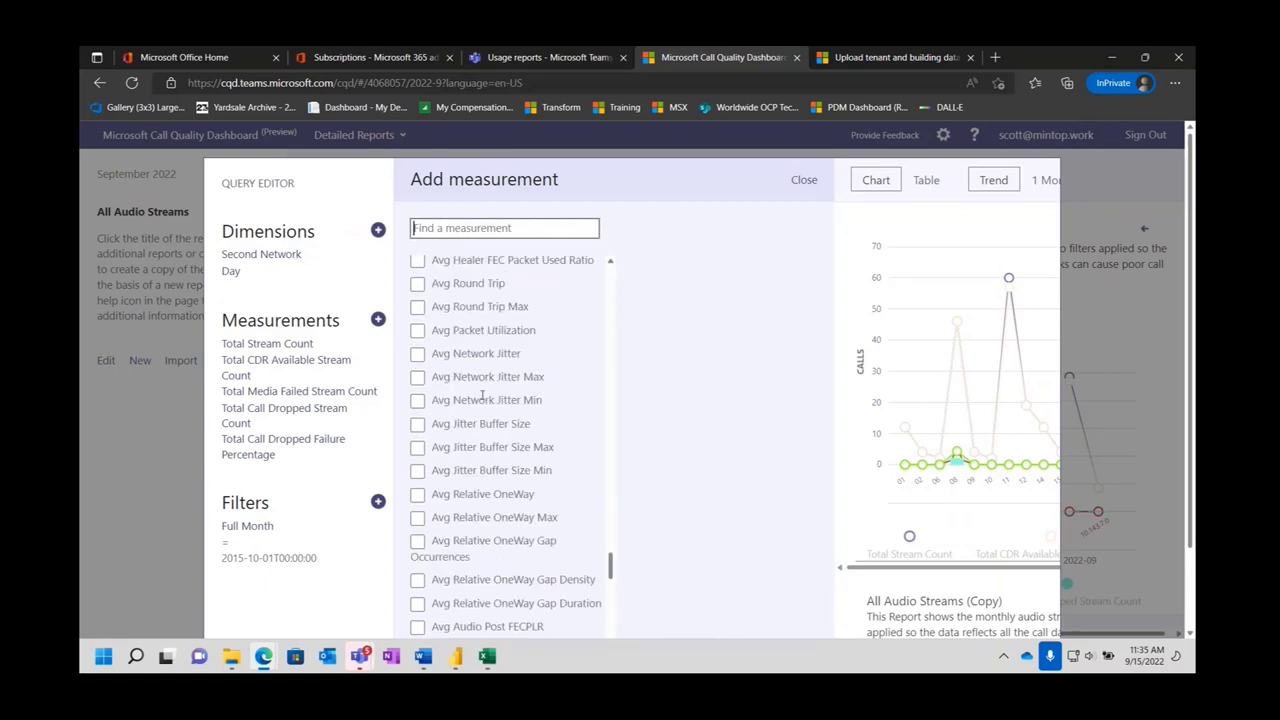
scroll(482, 395, down, 10)
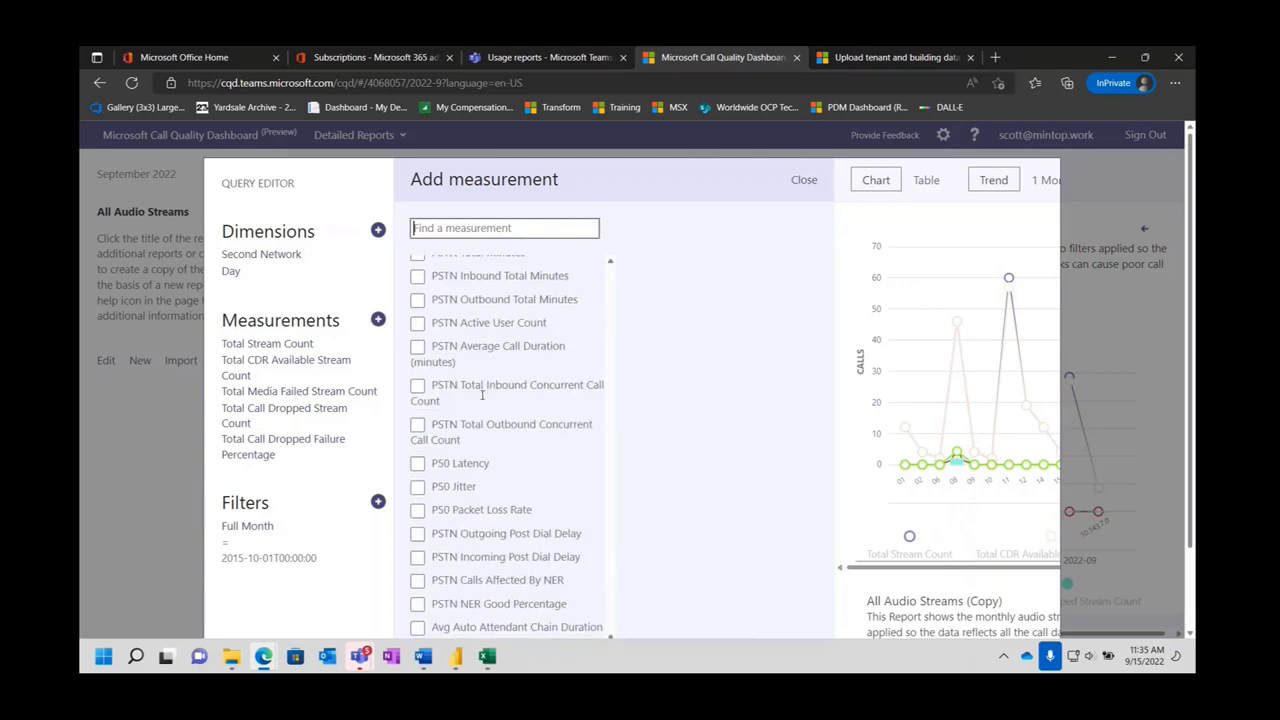
scroll(481, 399, up, 10)
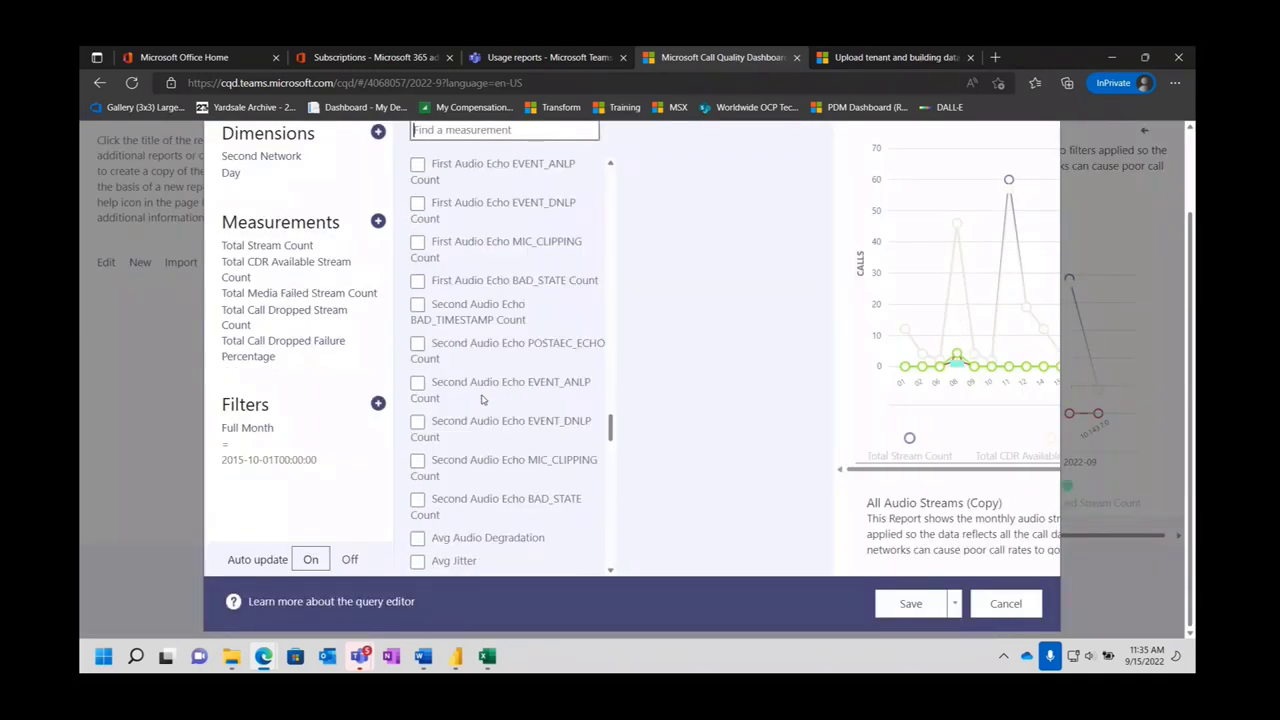
scroll(481, 399, up, 15)
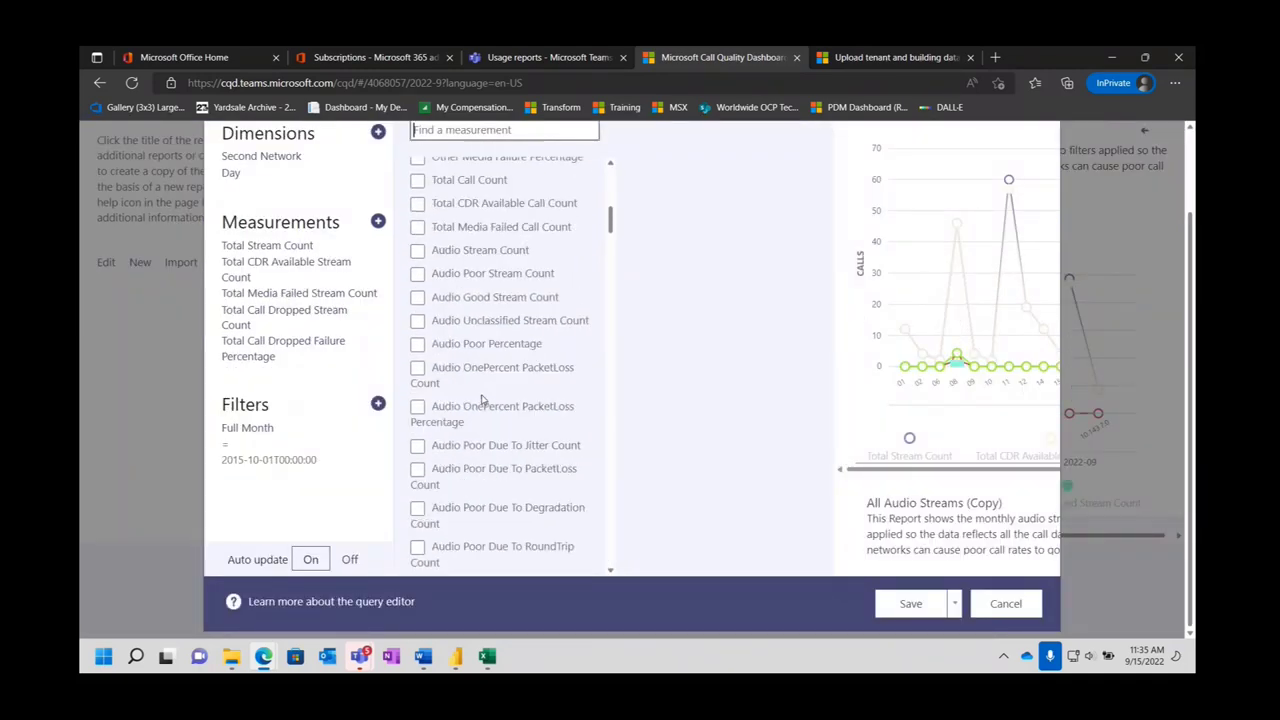
scroll(481, 399, up, 4)
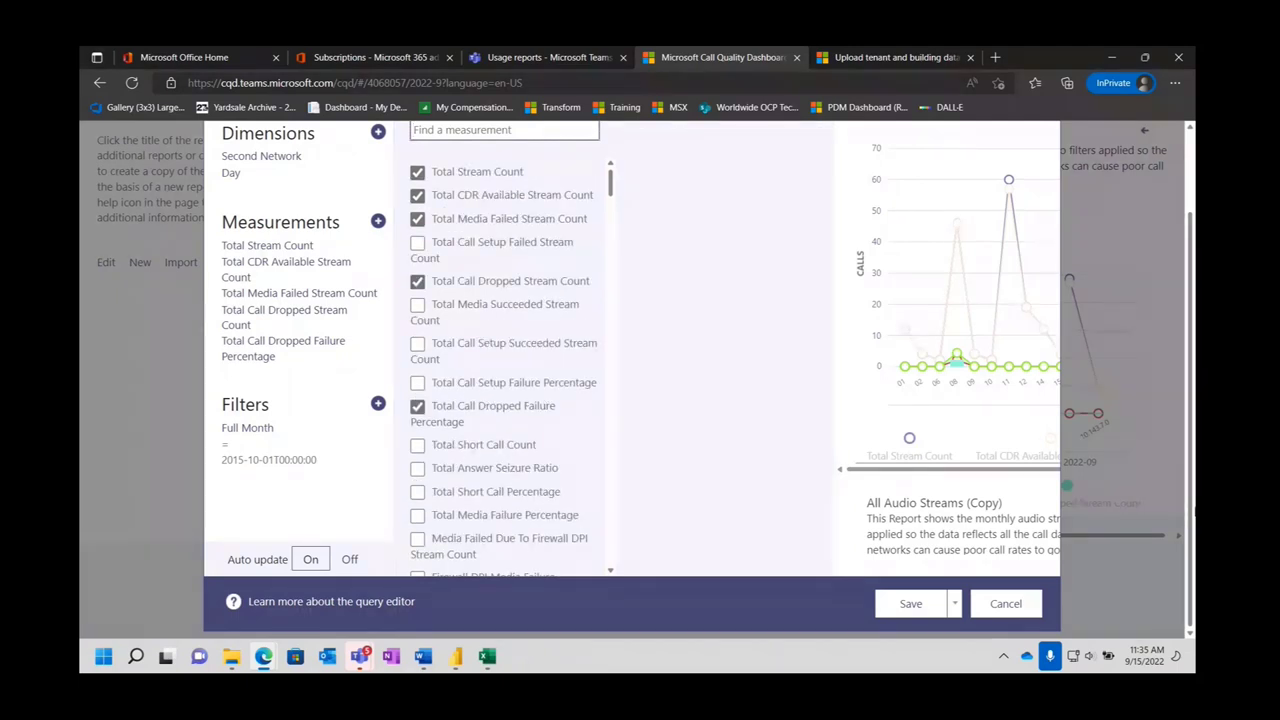
scroll(1150, 470, up, 1)
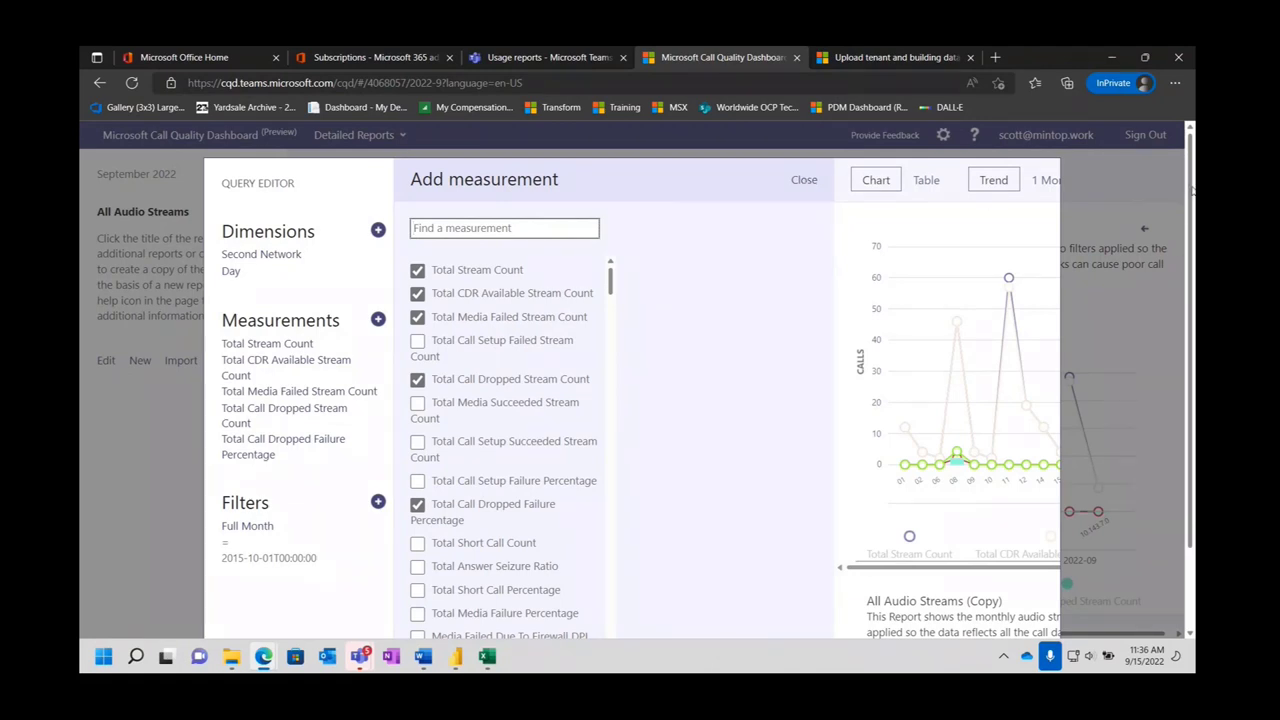
scroll(1190, 190, down, 1)
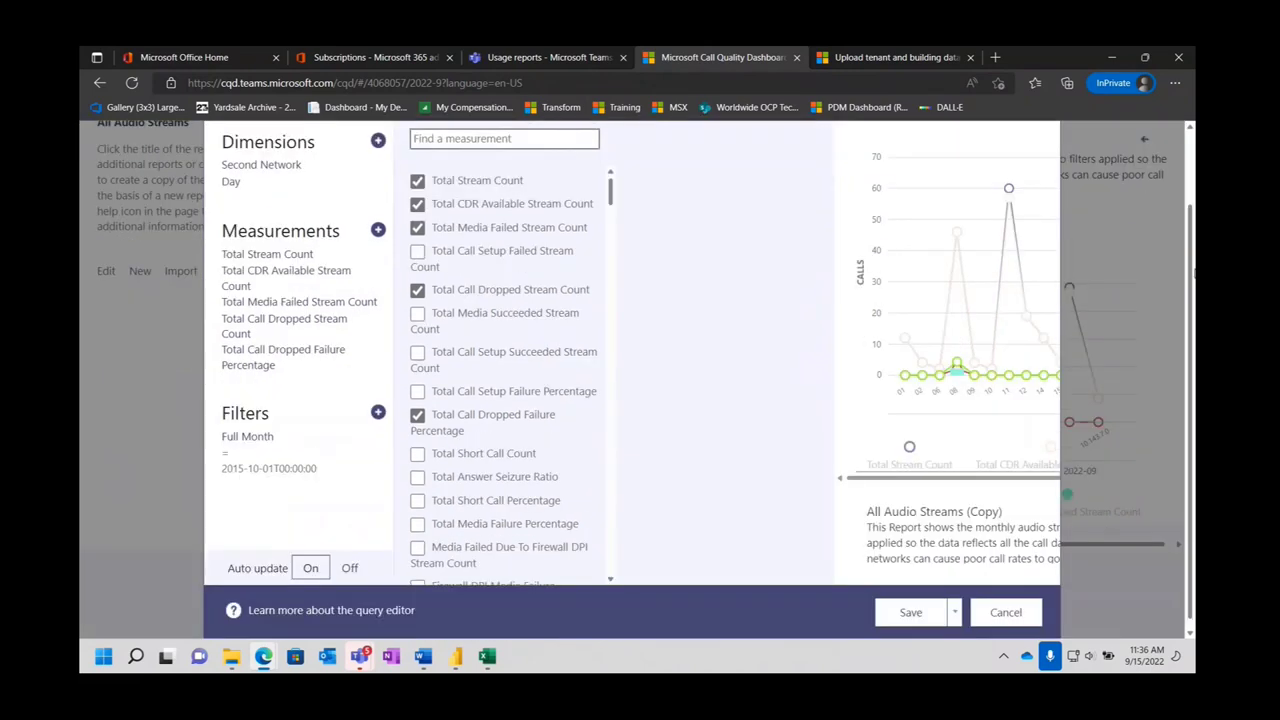
scroll(1192, 145, up, 1)
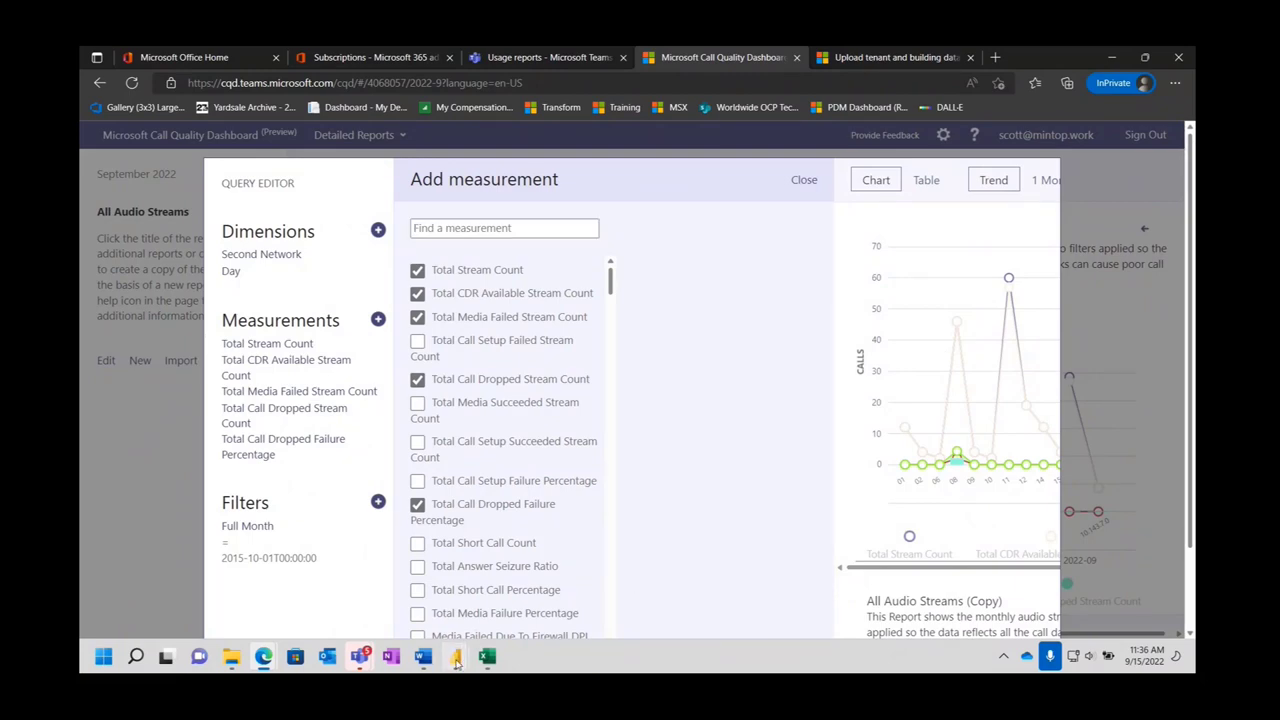
Switch to the MintopTeamsUsage report in Power BI Desktop and collapse its Visualizations, Fields and Filters panes.
mouse_move(456, 665)
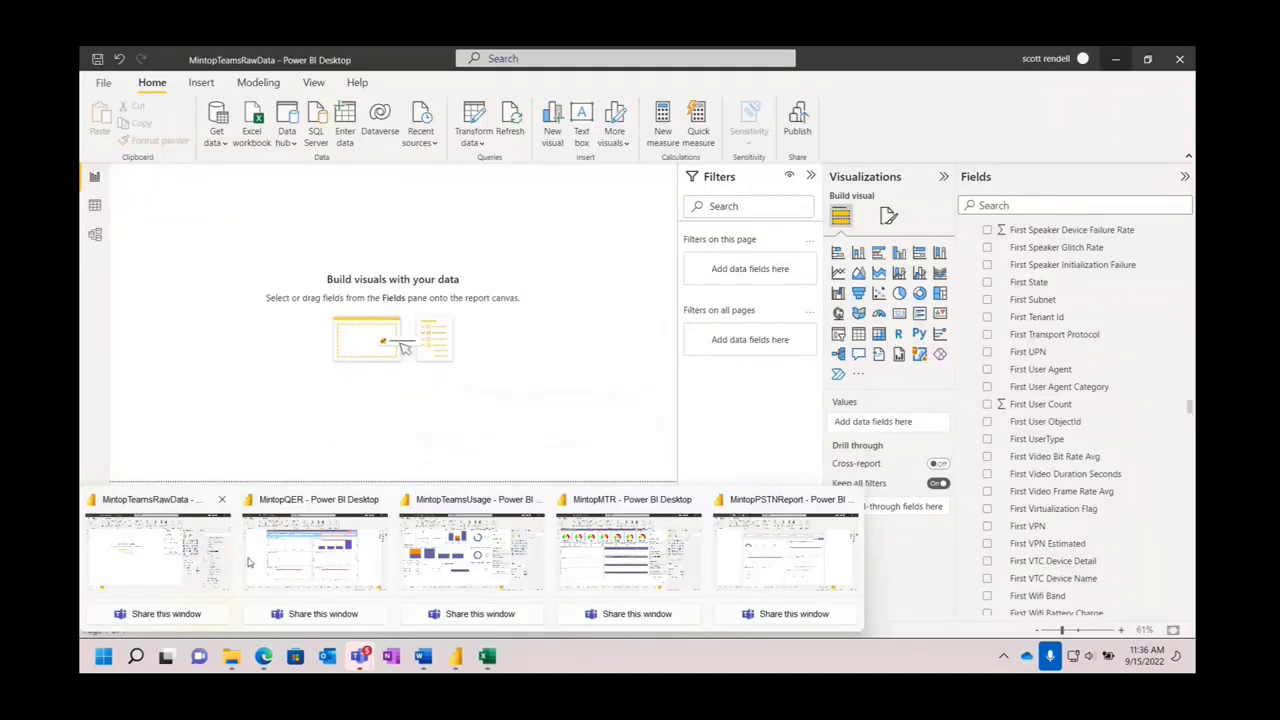
click(488, 565)
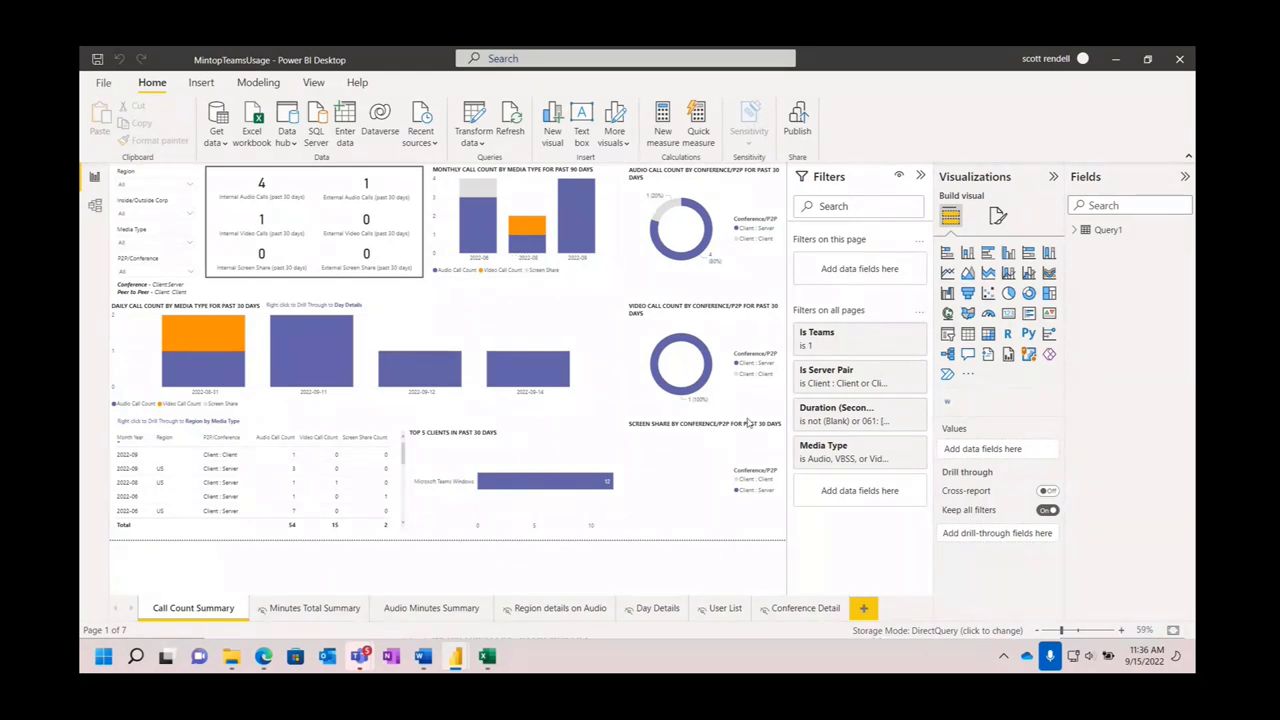
click(1053, 176)
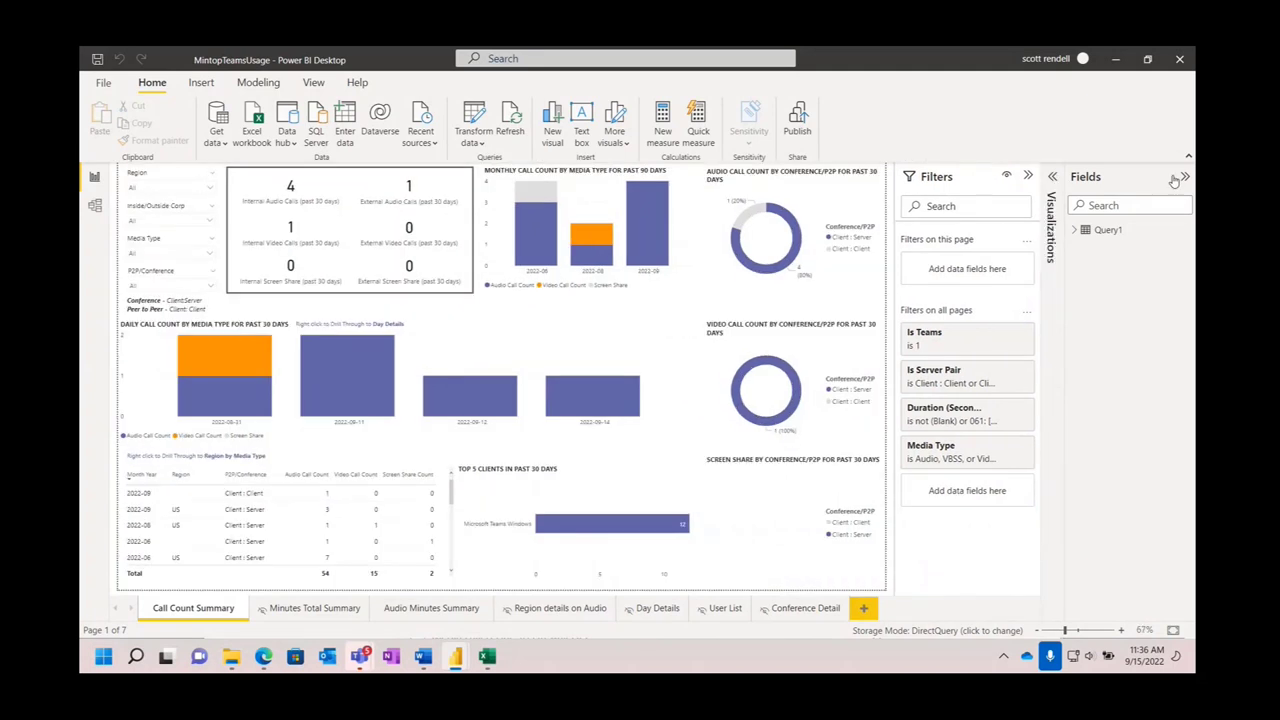
click(1184, 178)
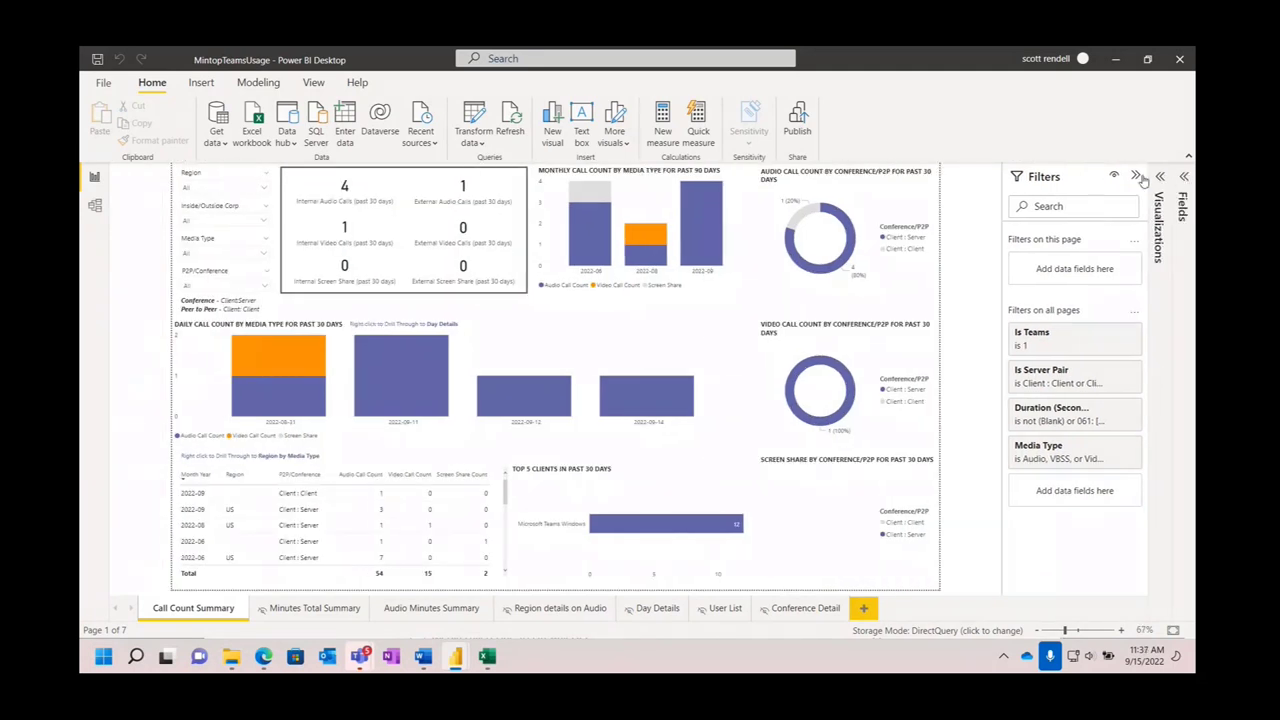
click(1142, 179)
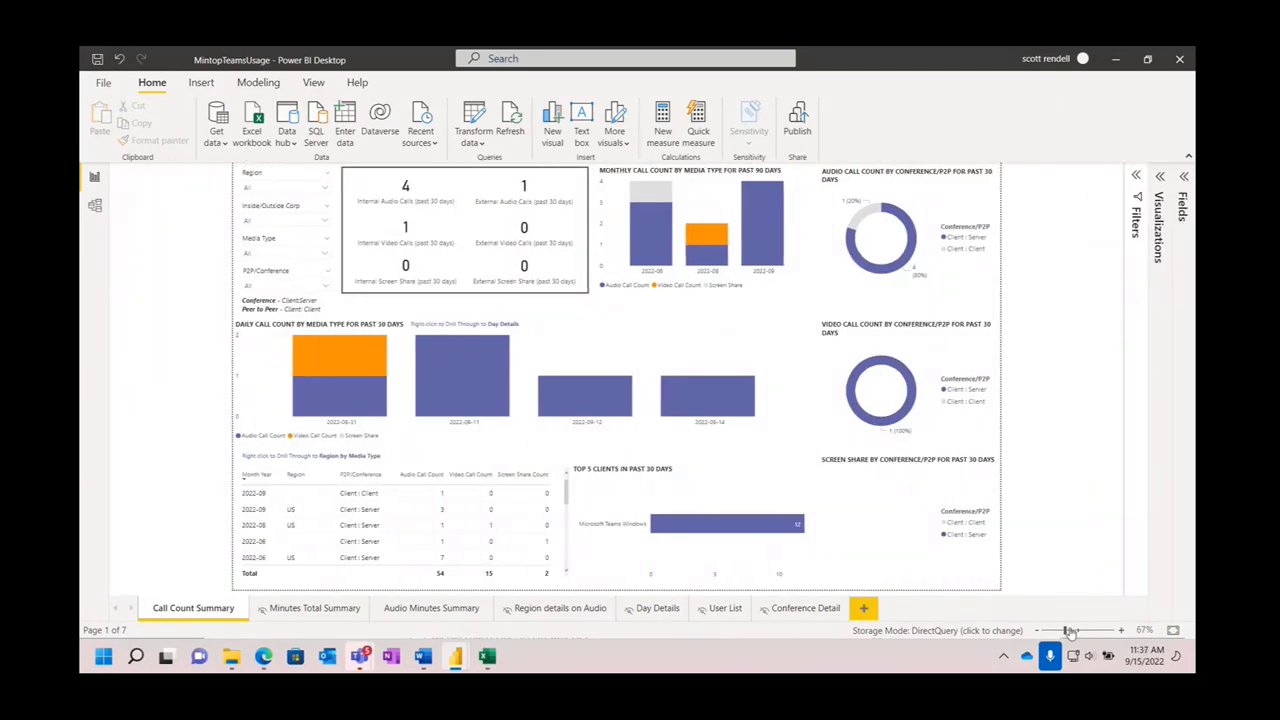
Zoom the Call Count Summary page to 57% to view the whole page, and minimize the report window.
drag(1065, 631, 1069, 631)
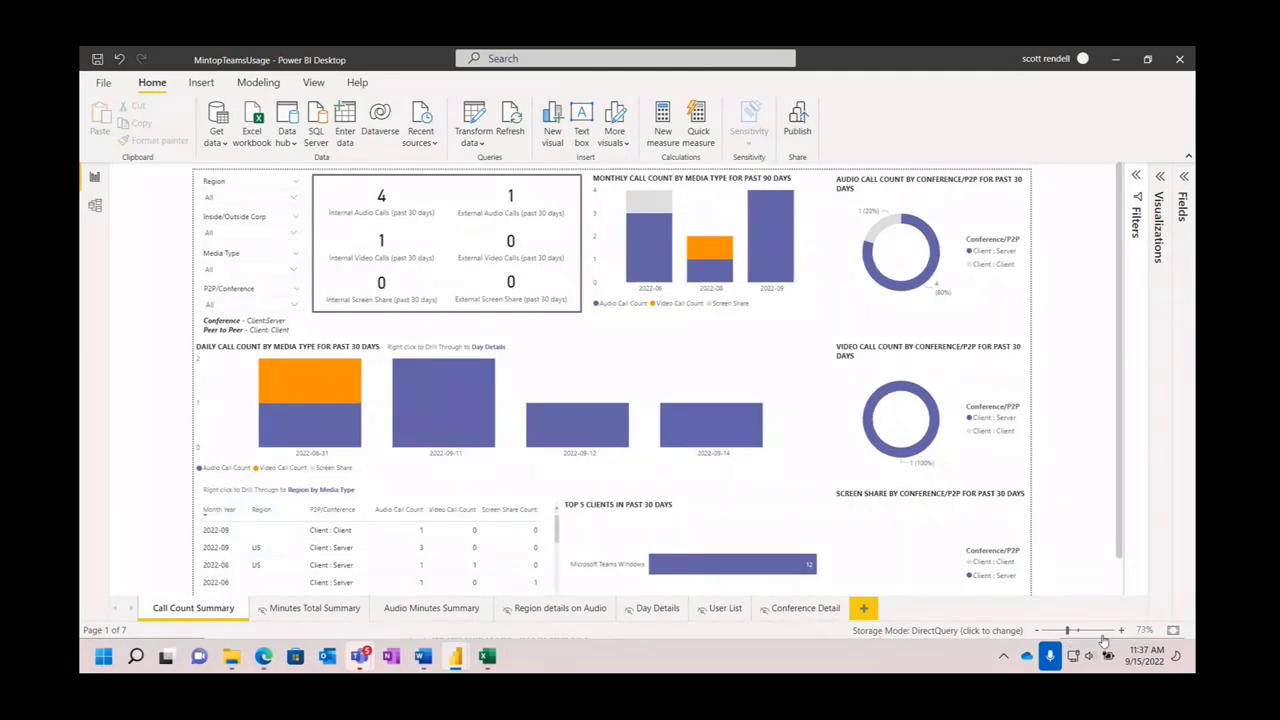
drag(1068, 631, 1112, 632)
drag(1084, 631, 1061, 631)
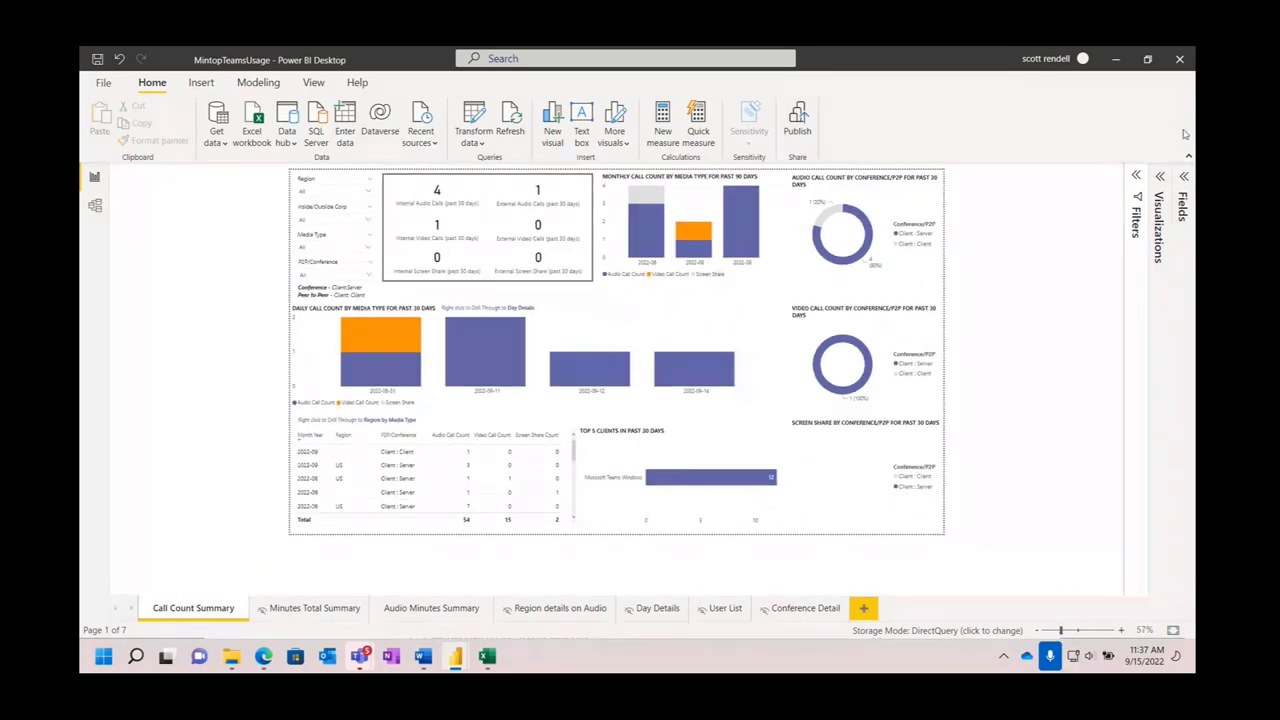
click(1115, 60)
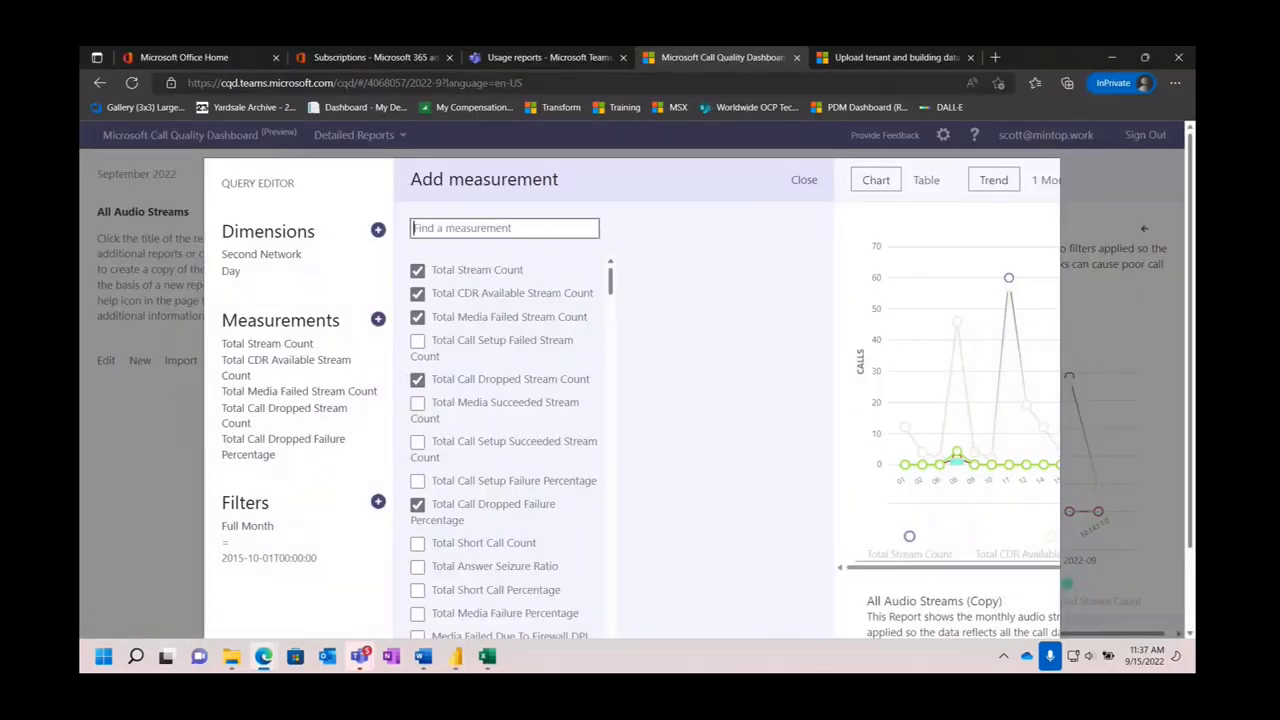
Switch to the browser article "Use Power BI to analyze CQD data for Microsoft Teams" and highlight its web address.
mouse_move(264, 657)
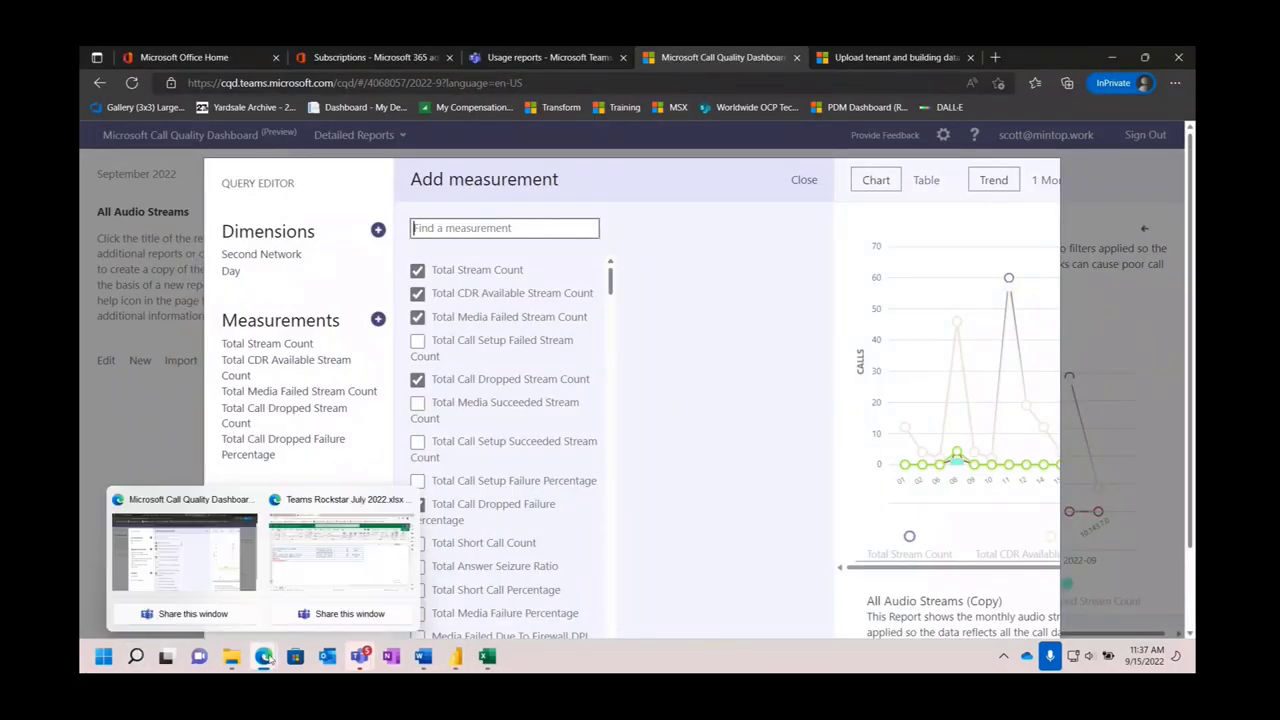
click(340, 550)
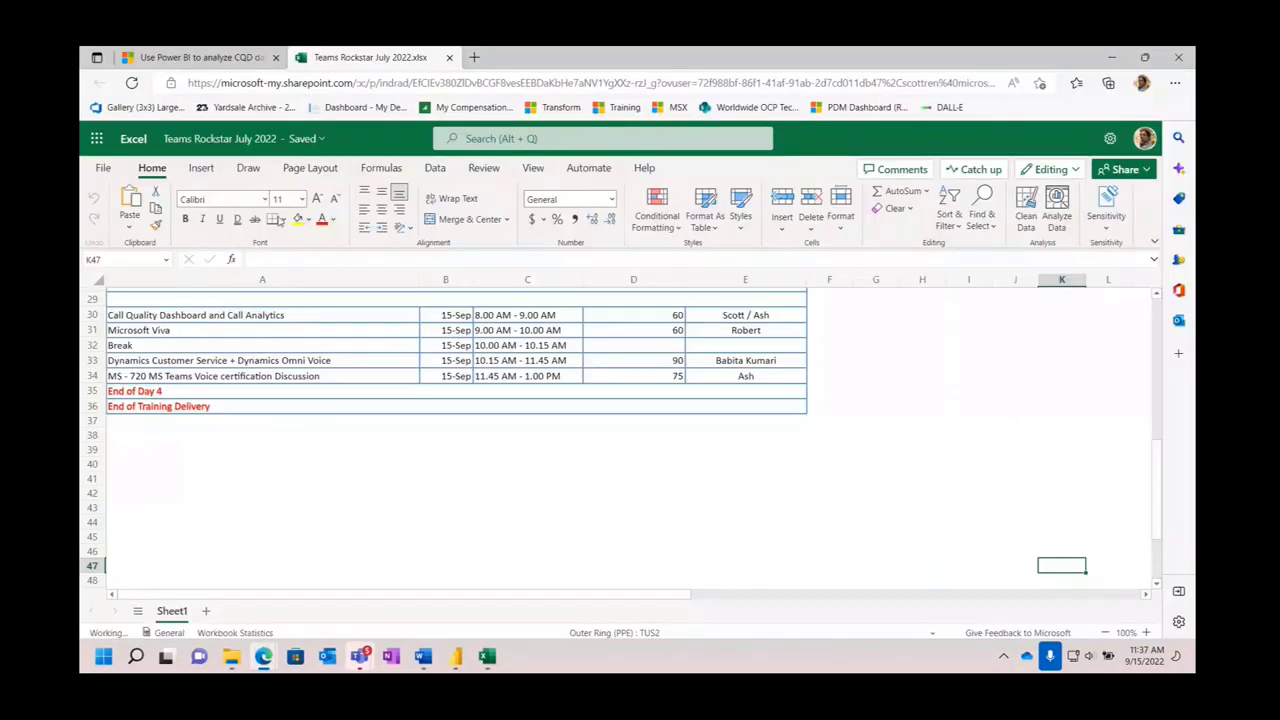
click(197, 57)
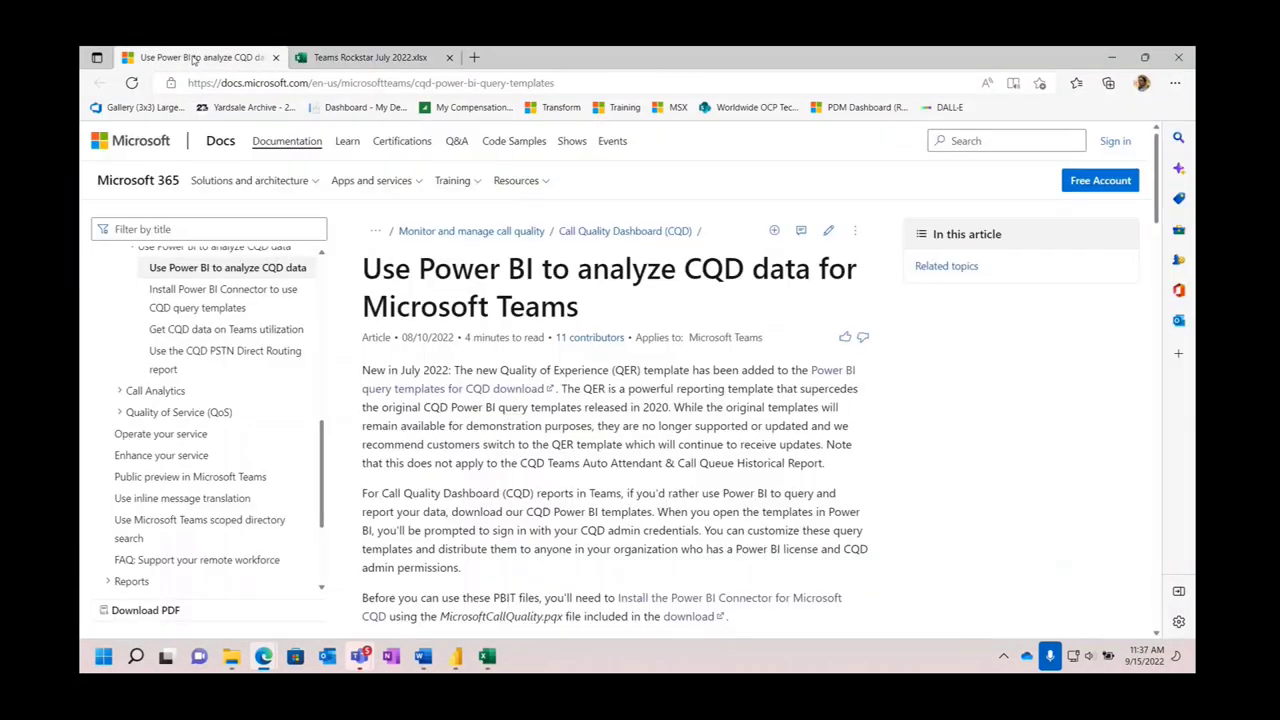
click(561, 83)
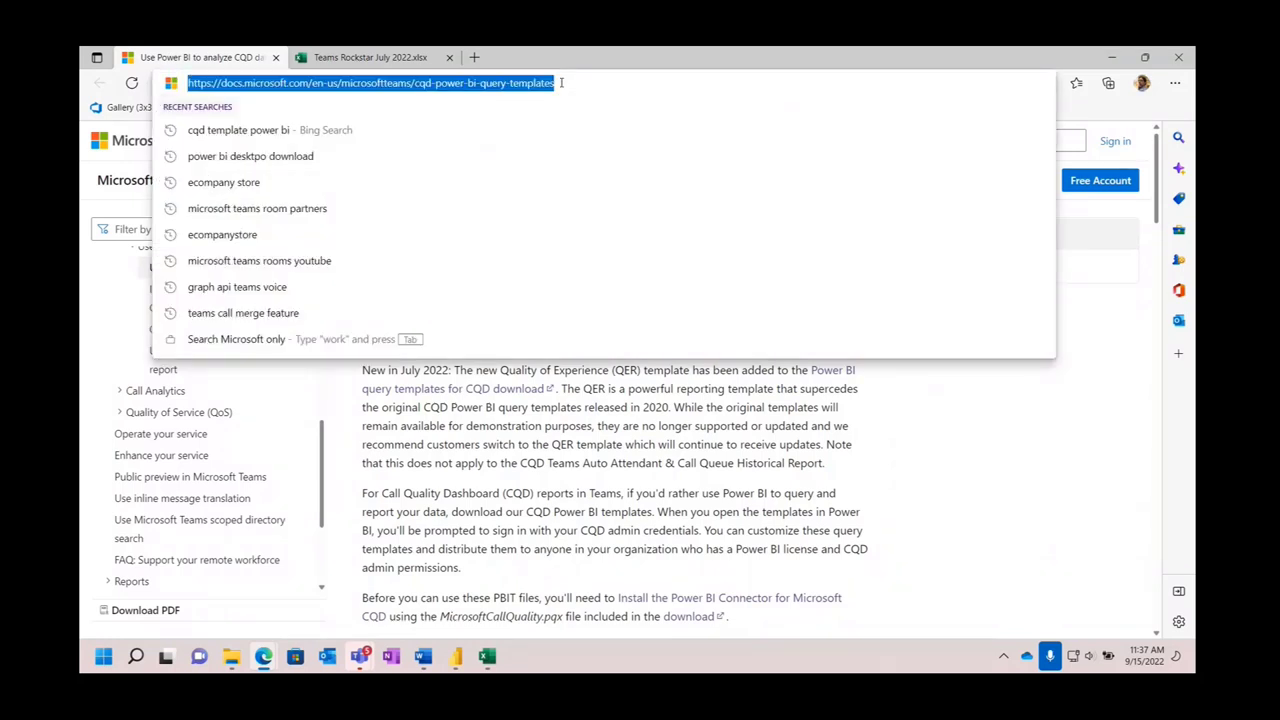
key(Escape)
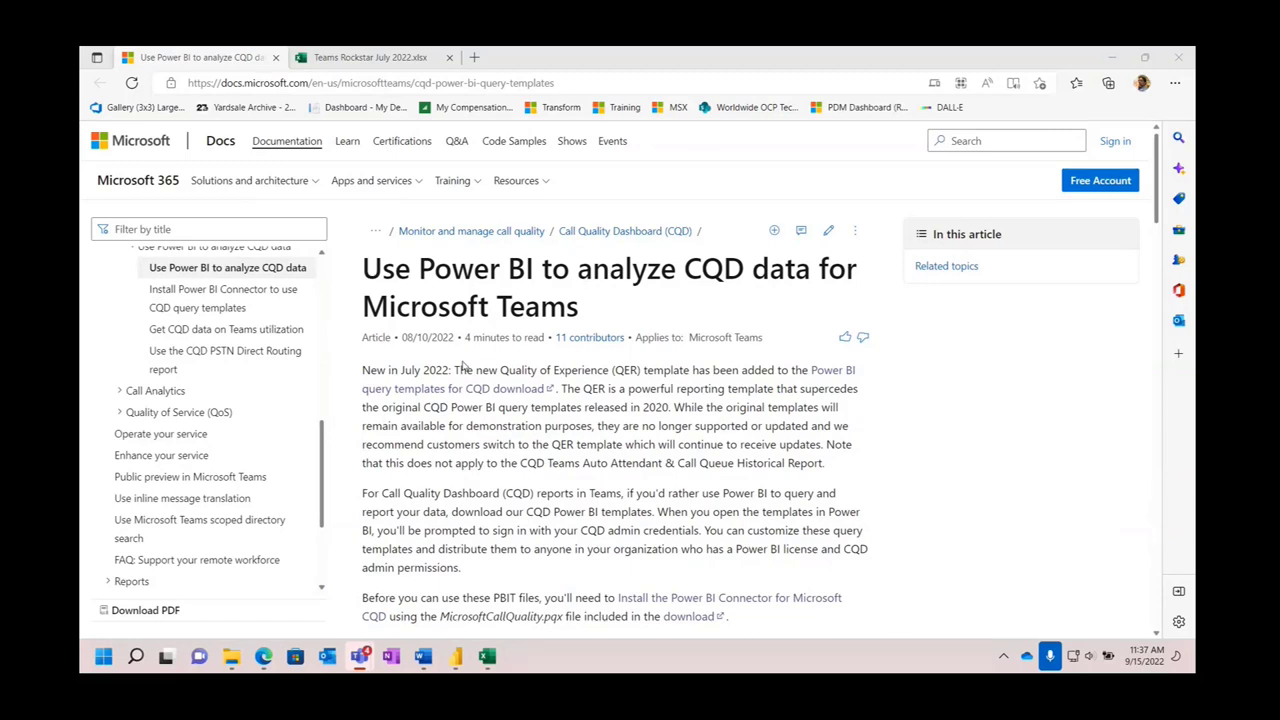
Skim the whole article, including the descriptions of the Power BI templates and the related topics, and return to its beginning.
scroll(582, 259, down, 3)
scroll(582, 259, down, 15)
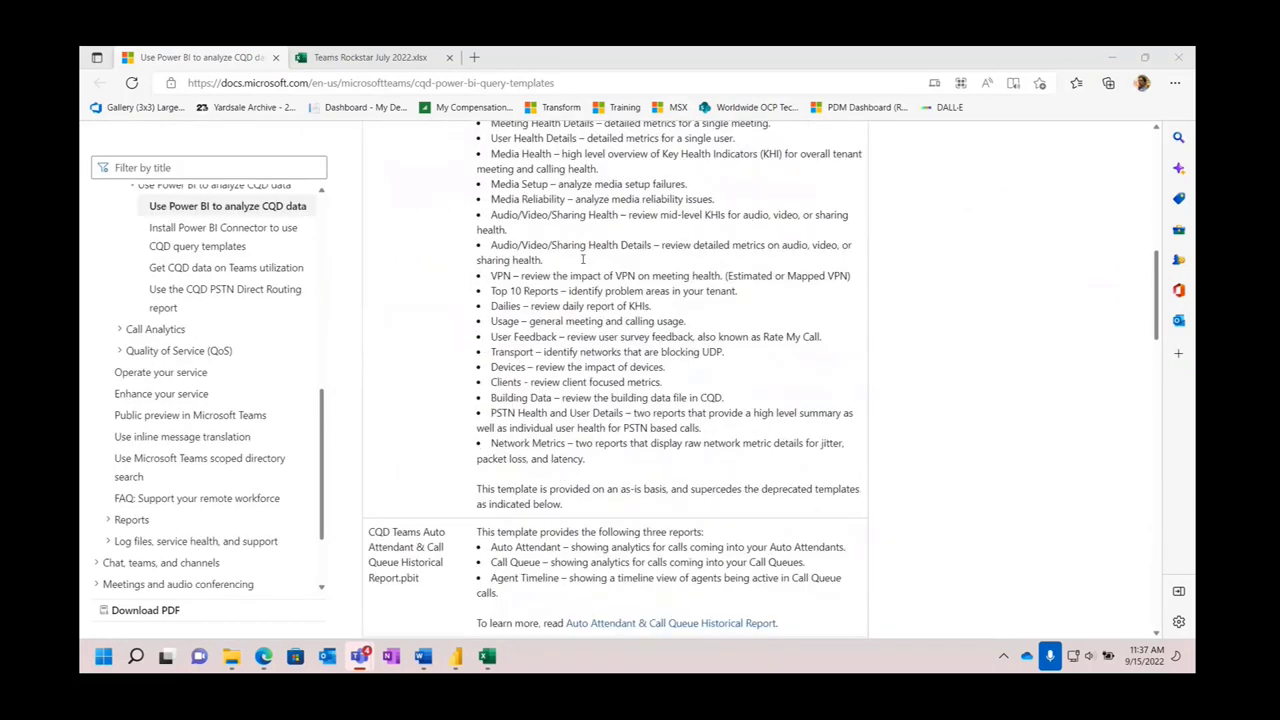
scroll(582, 259, down, 8)
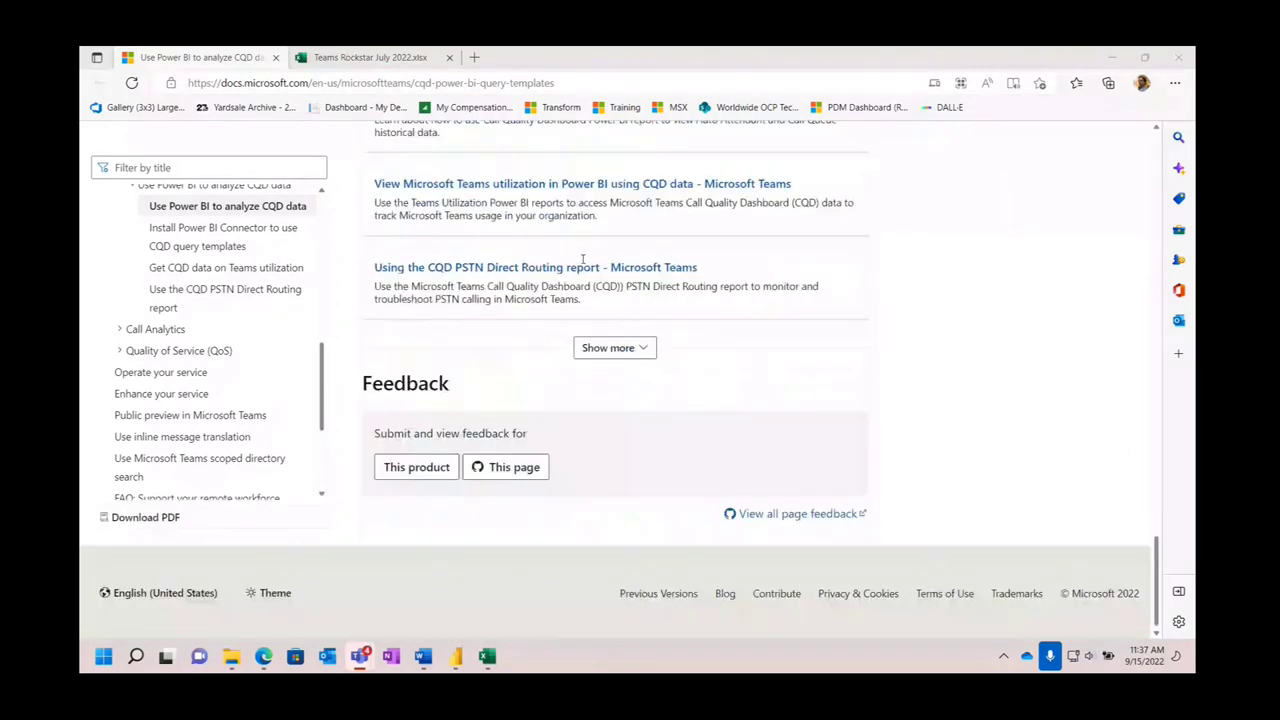
scroll(582, 259, up, 12)
scroll(582, 259, up, 10)
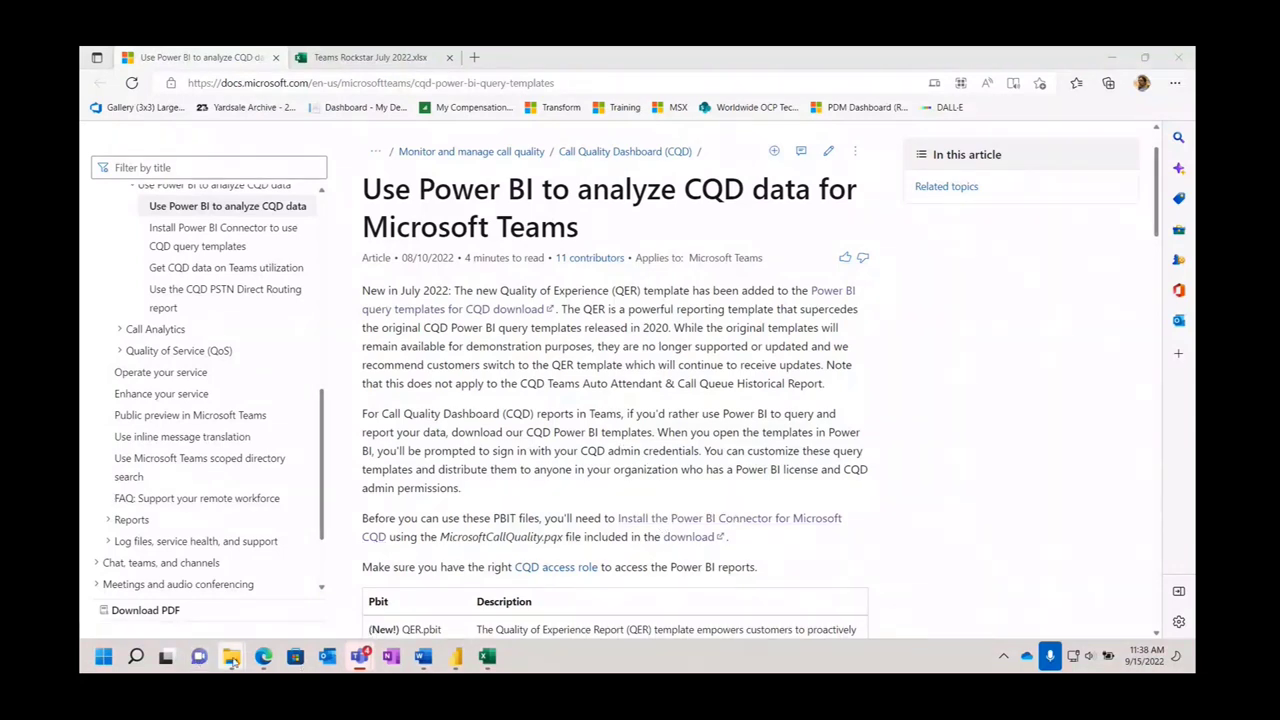
Switch to File Explorer and open the CQD-Power-BI-query-templates folder inside CQD-Power-BI-query-templates.zip in Downloads.
mouse_move(232, 658)
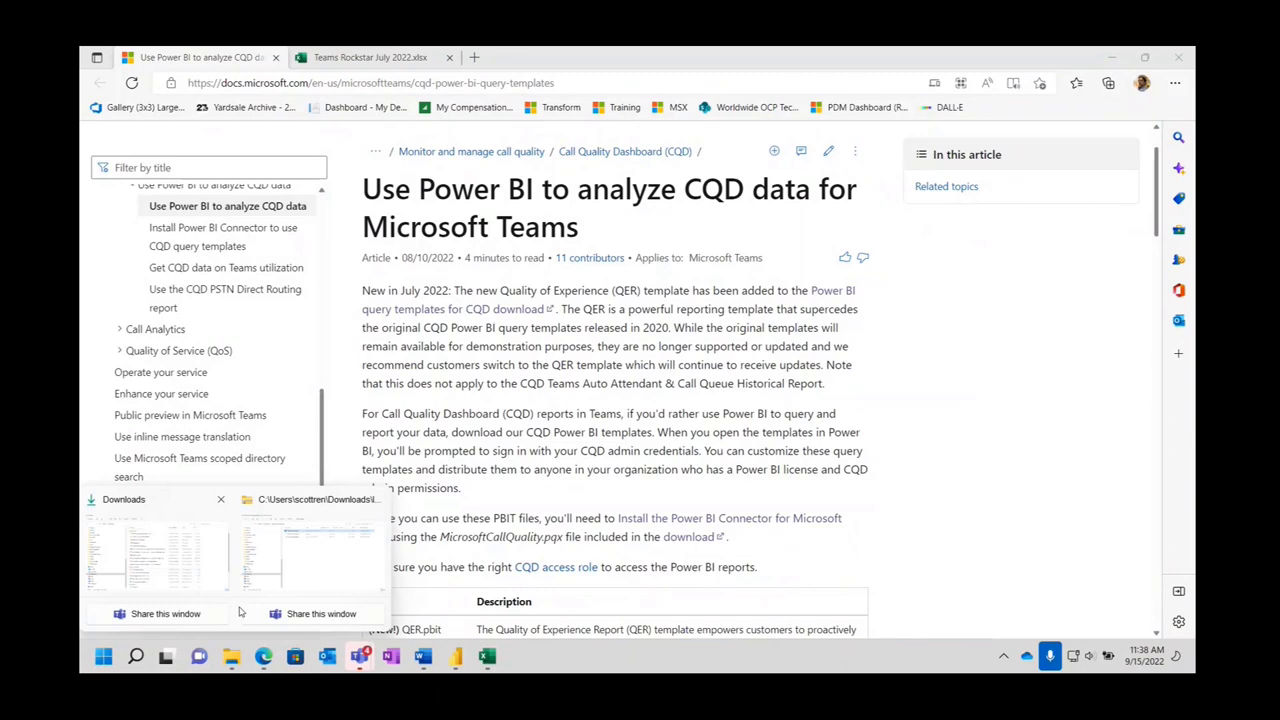
click(205, 565)
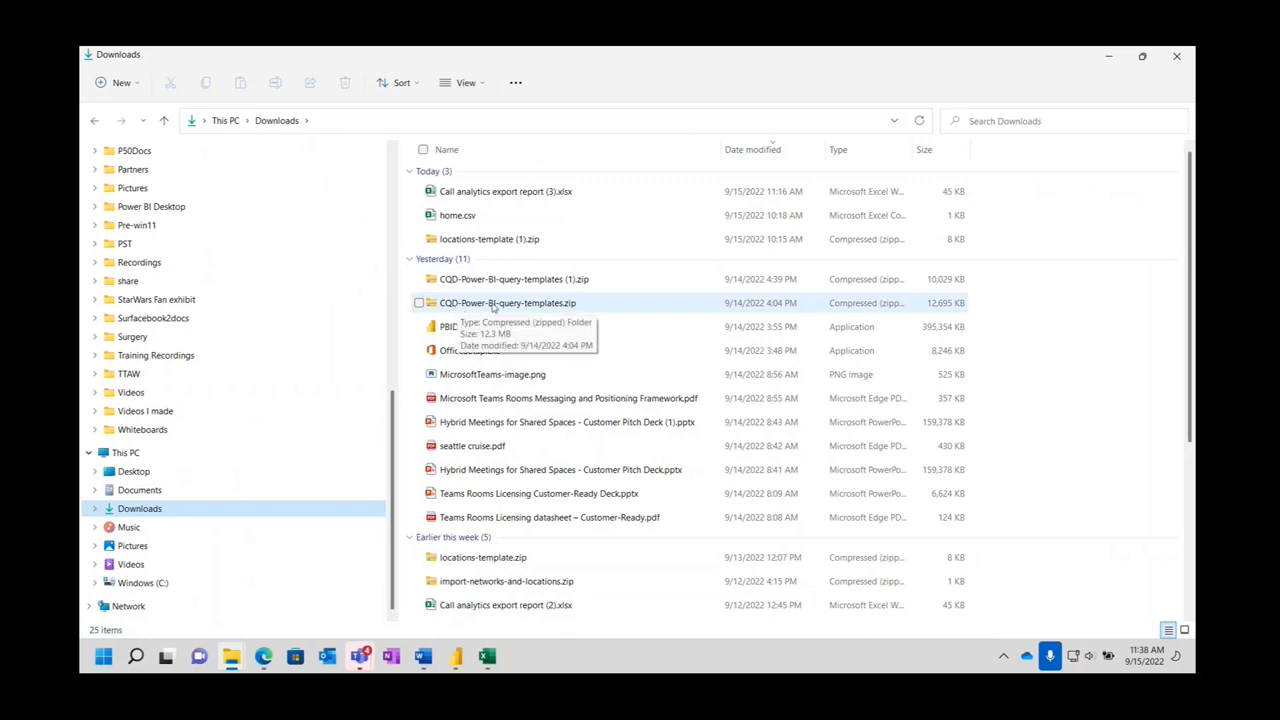
double_click(497, 309)
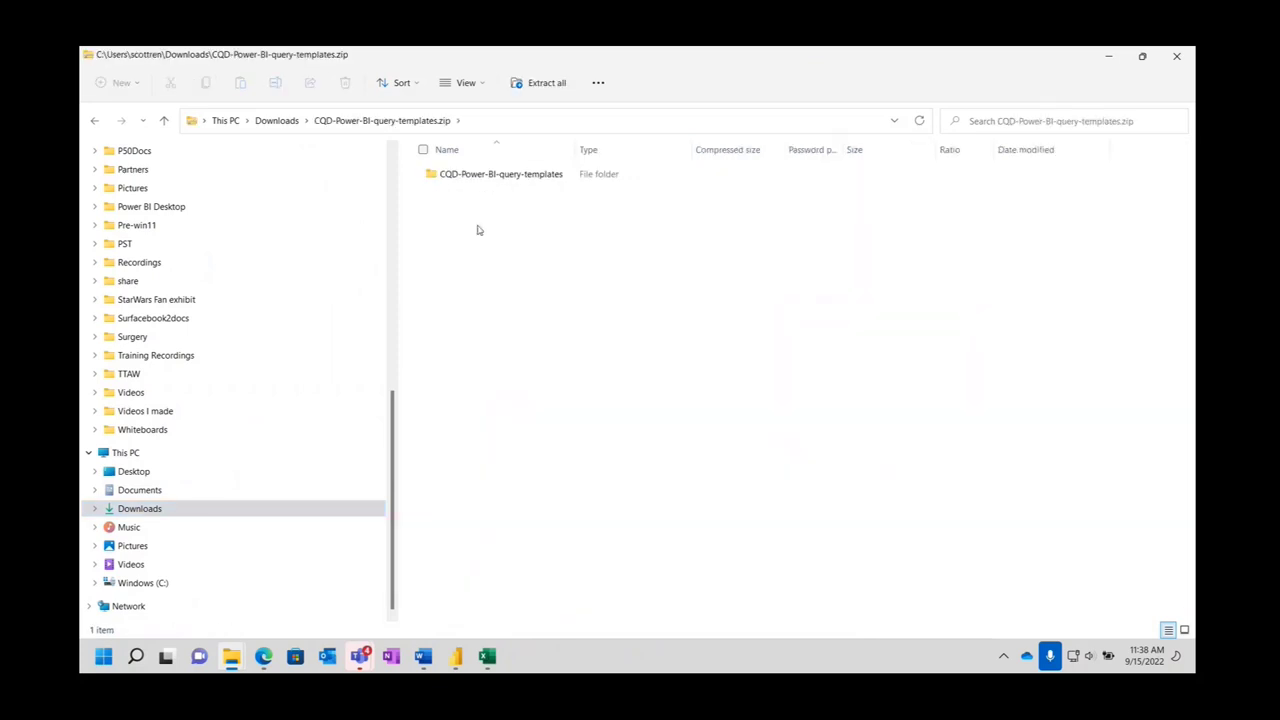
click(477, 179)
double_click(477, 179)
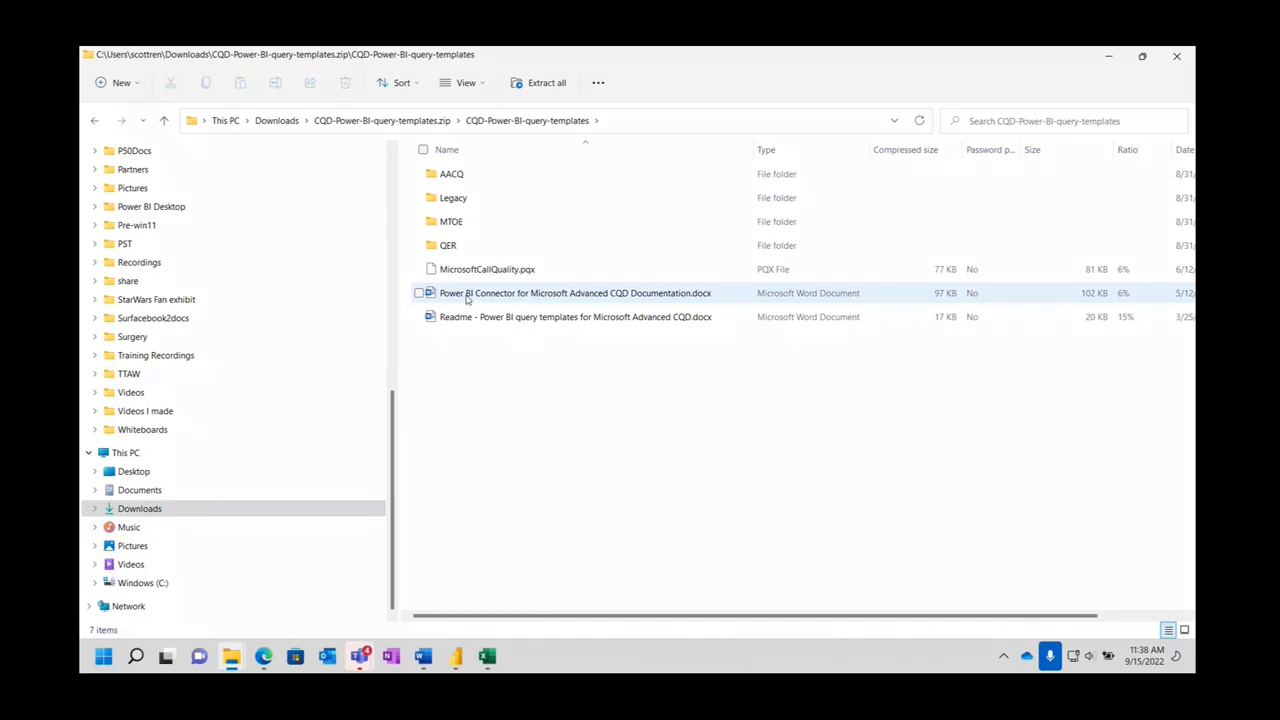
Switch to the Power BI Connector for Microsoft Advanced CQD document in Word and highlight the Custom Connectors folder check in Installation step 1.
click(422, 658)
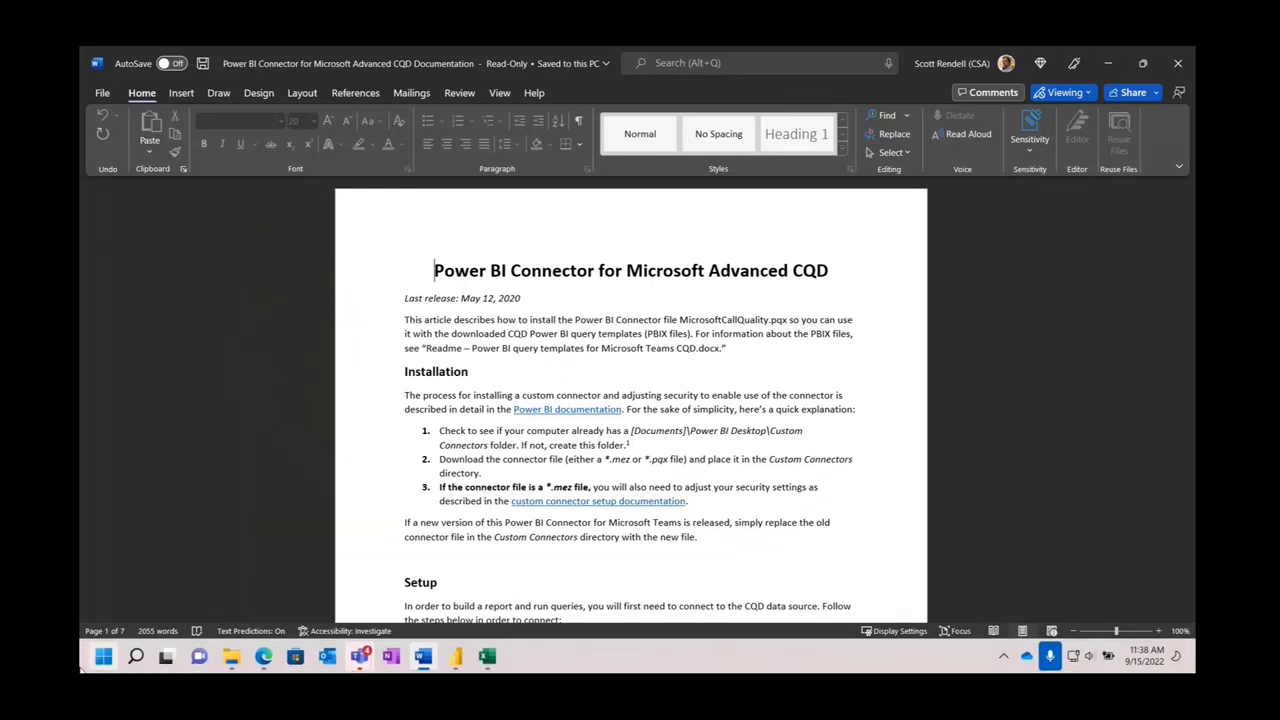
drag(435, 430, 487, 445)
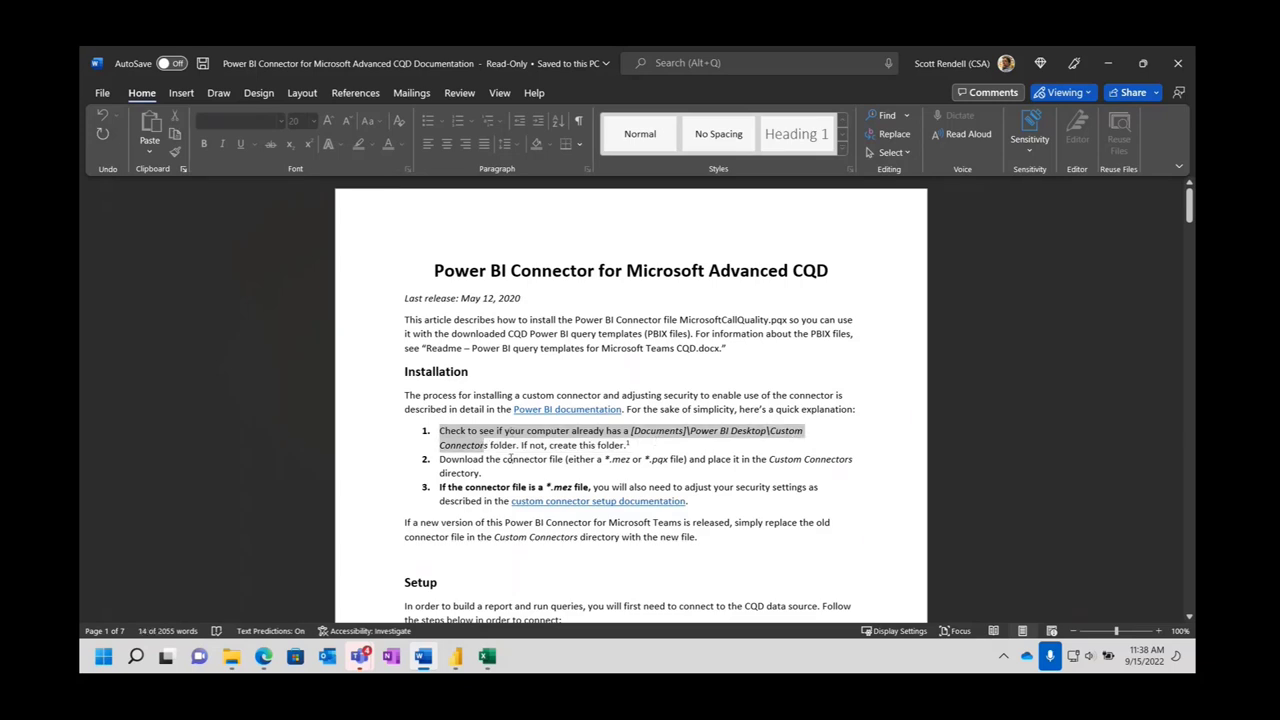
Return to File Explorer and open the Custom Connectors folder within Power BI Desktop in Documents to check the connector file.
click(231, 656)
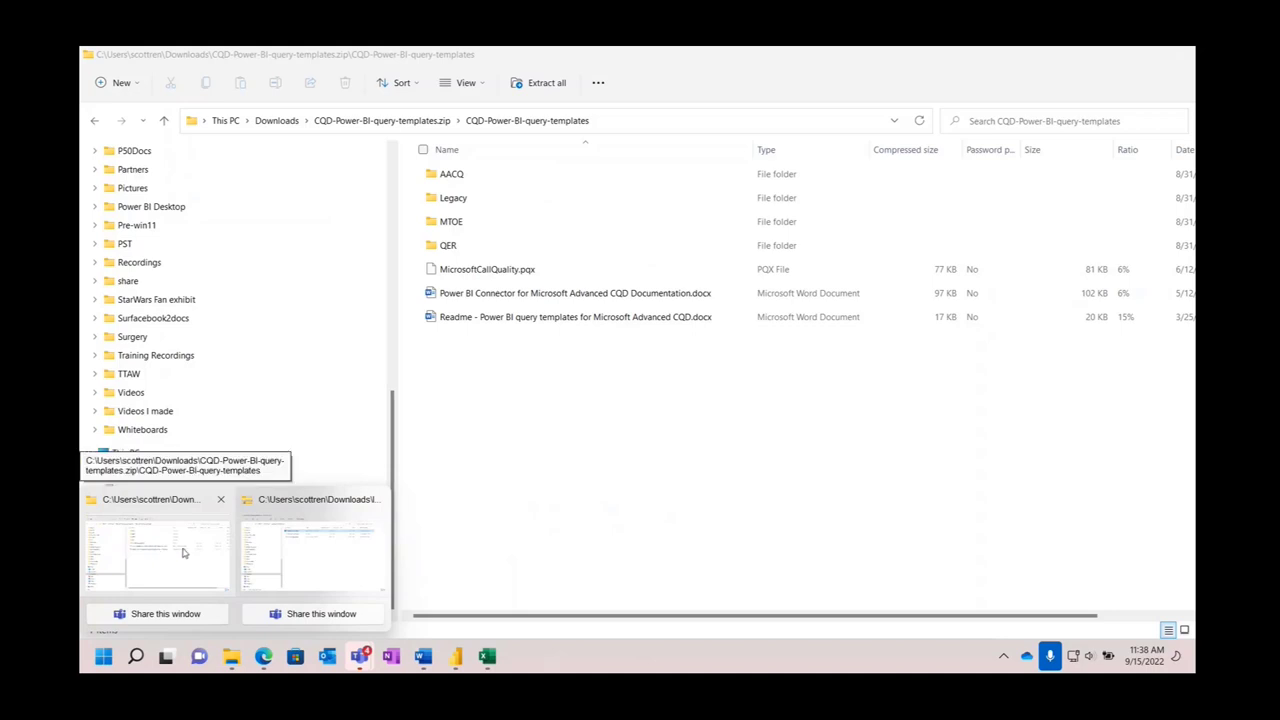
click(183, 549)
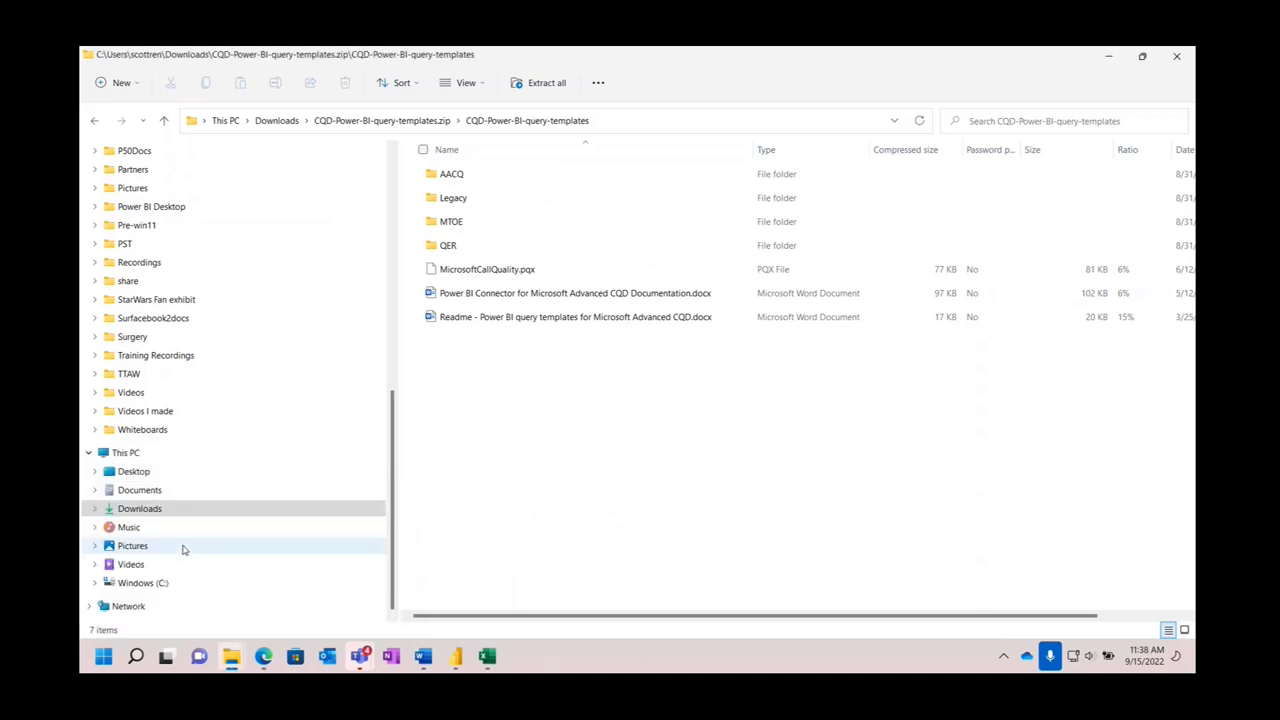
click(140, 490)
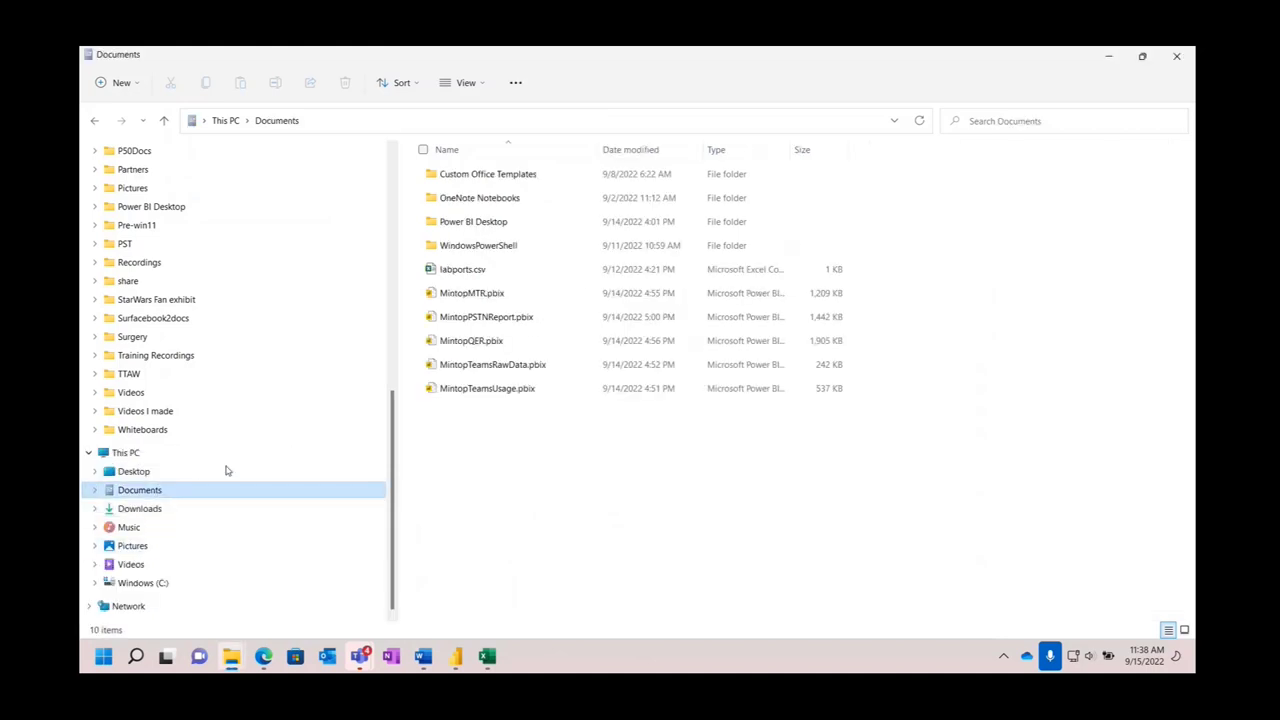
double_click(448, 222)
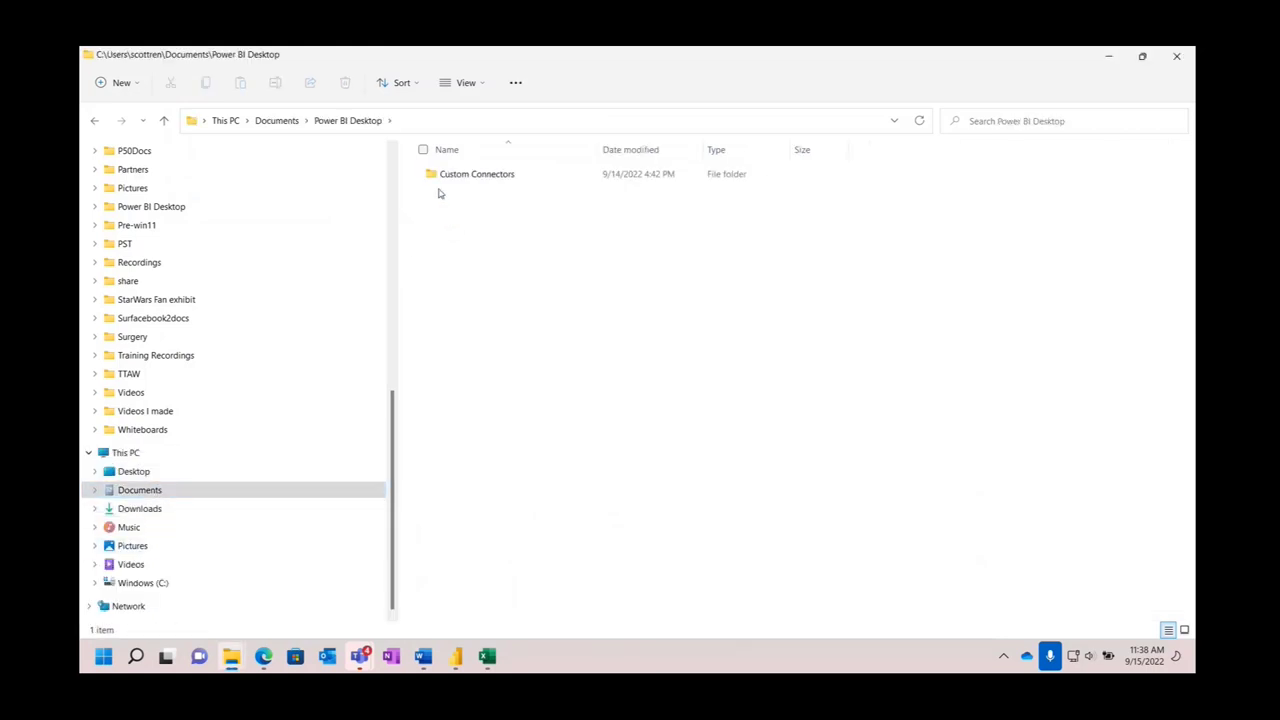
double_click(491, 177)
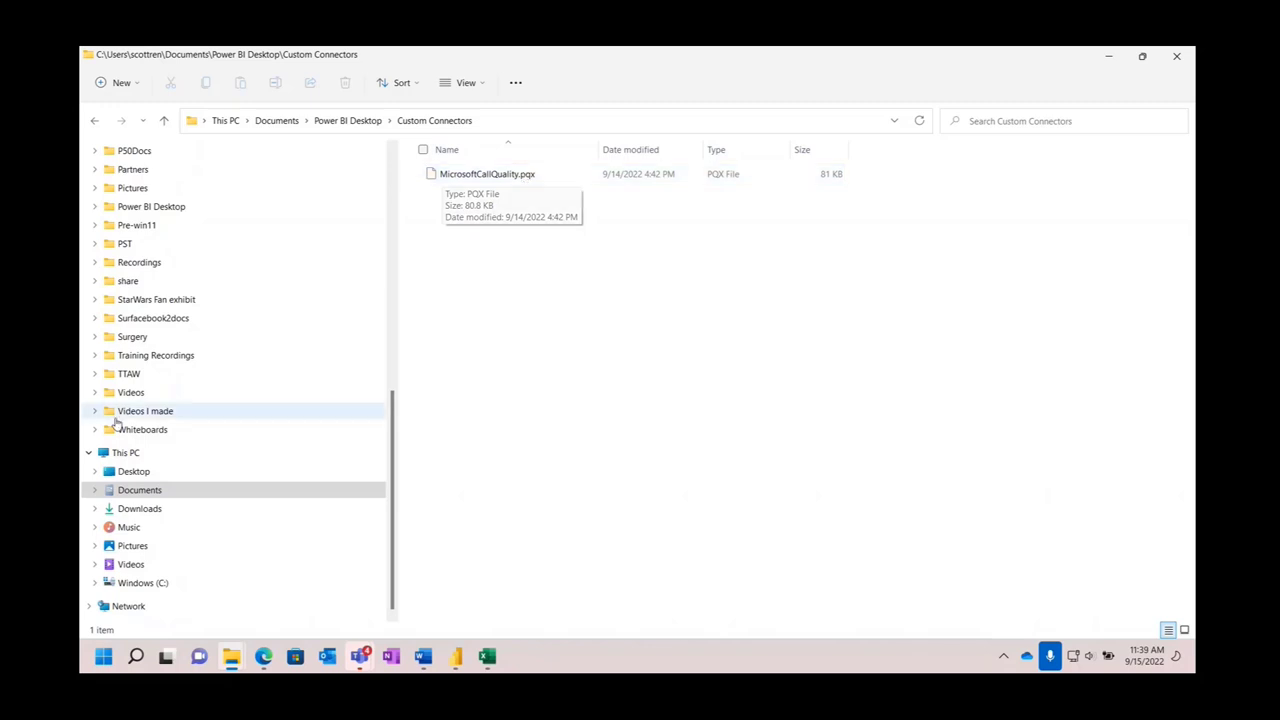
Go back to Downloads and reopen the inner templates folder of CQD-Power-BI-query-templates.zip.
click(142, 512)
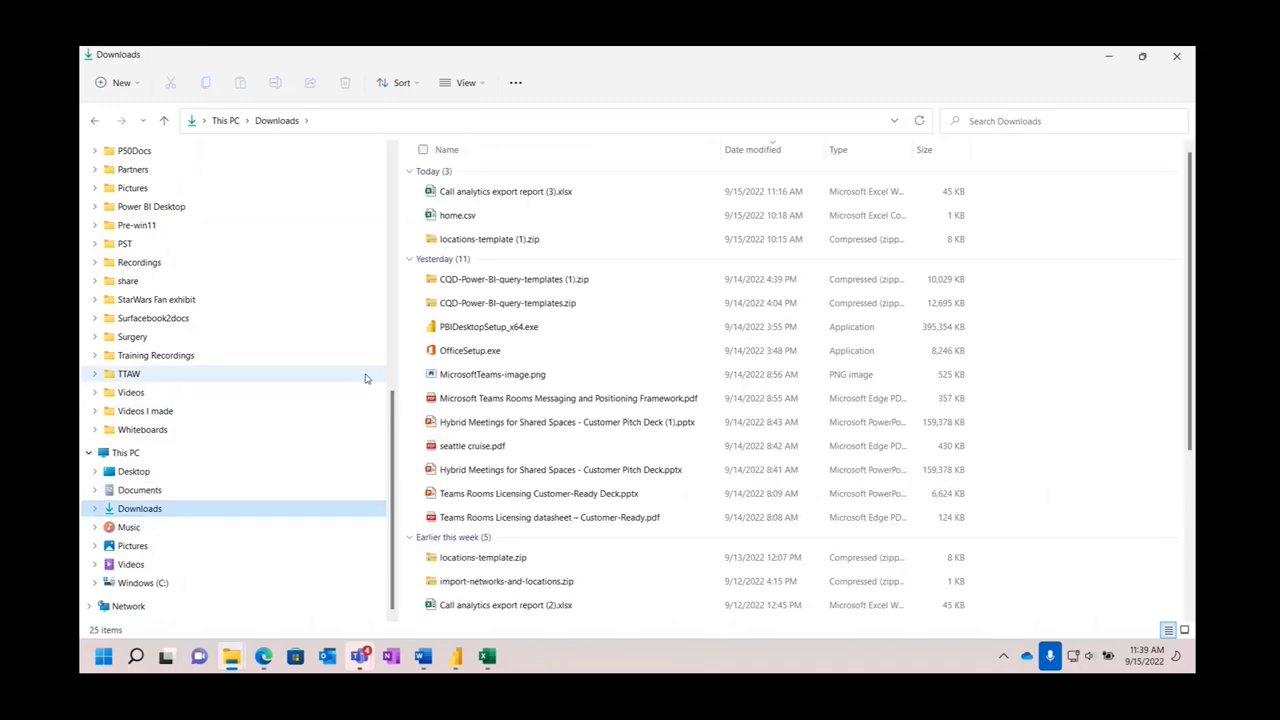
double_click(484, 305)
double_click(466, 174)
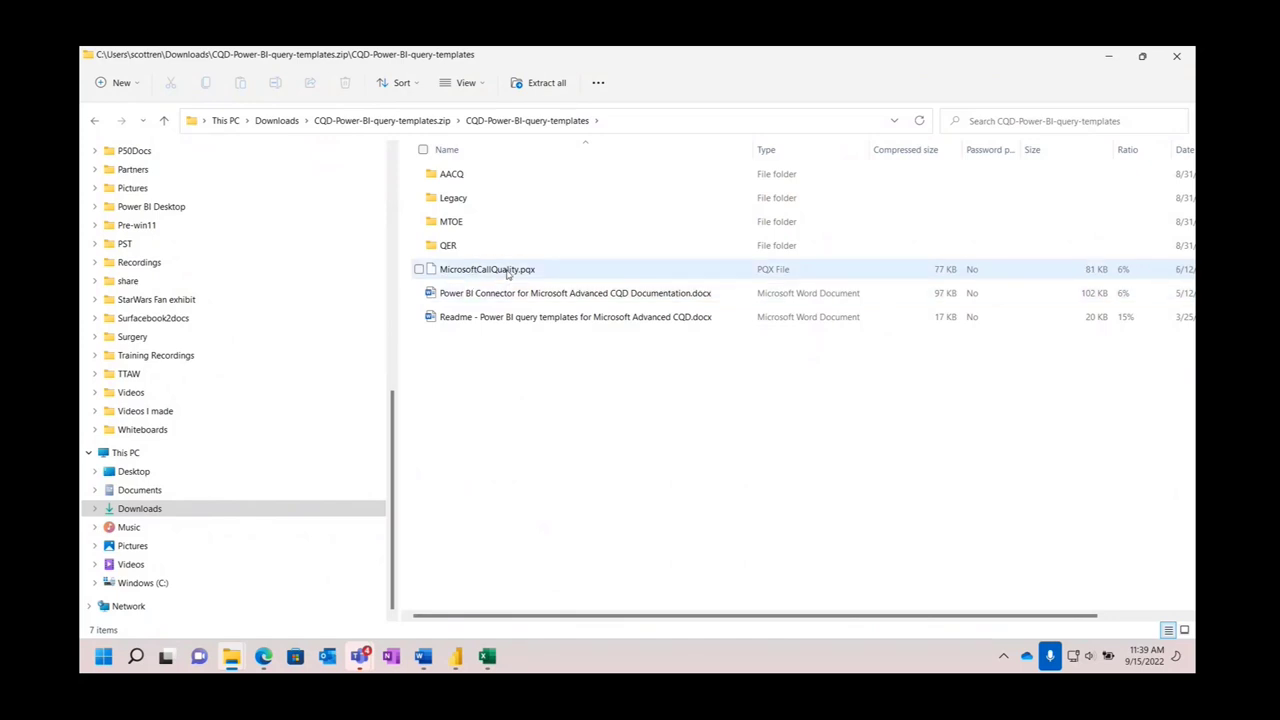
Examine the template files in the QER, MTOE and Legacy folders, returning to the parent templates folder after each.
click(451, 250)
double_click(443, 249)
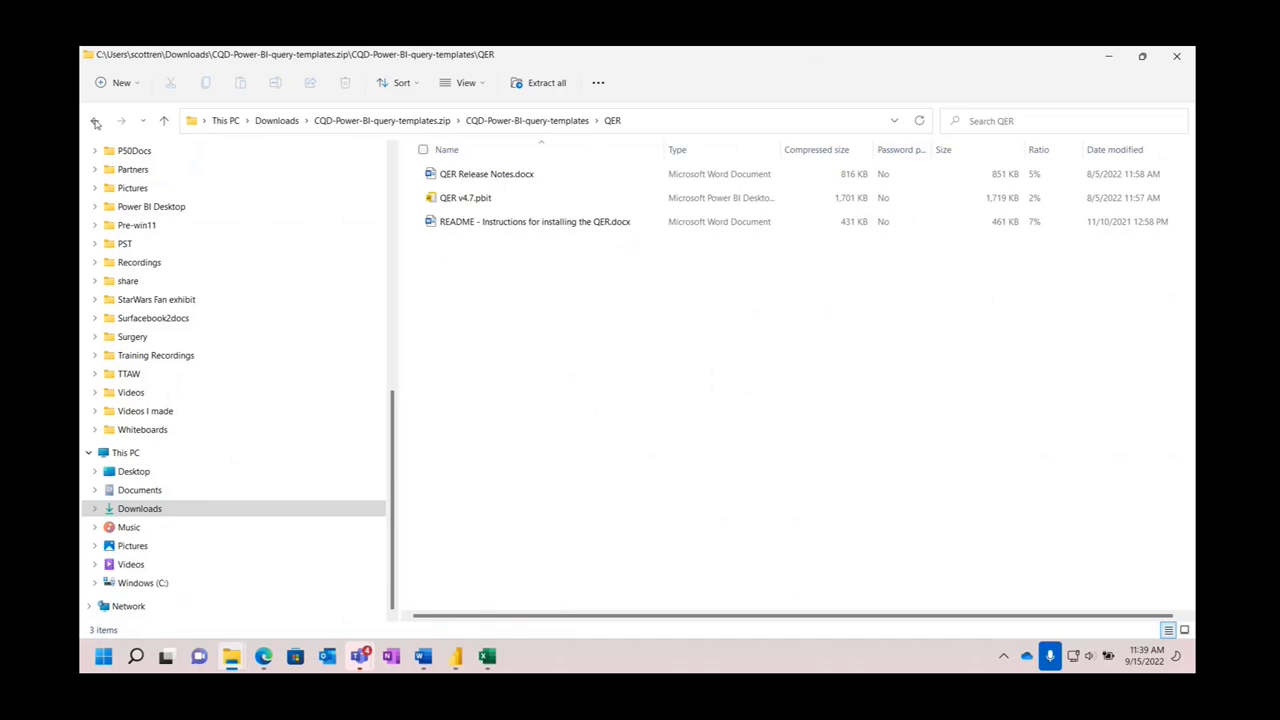
click(94, 120)
double_click(449, 223)
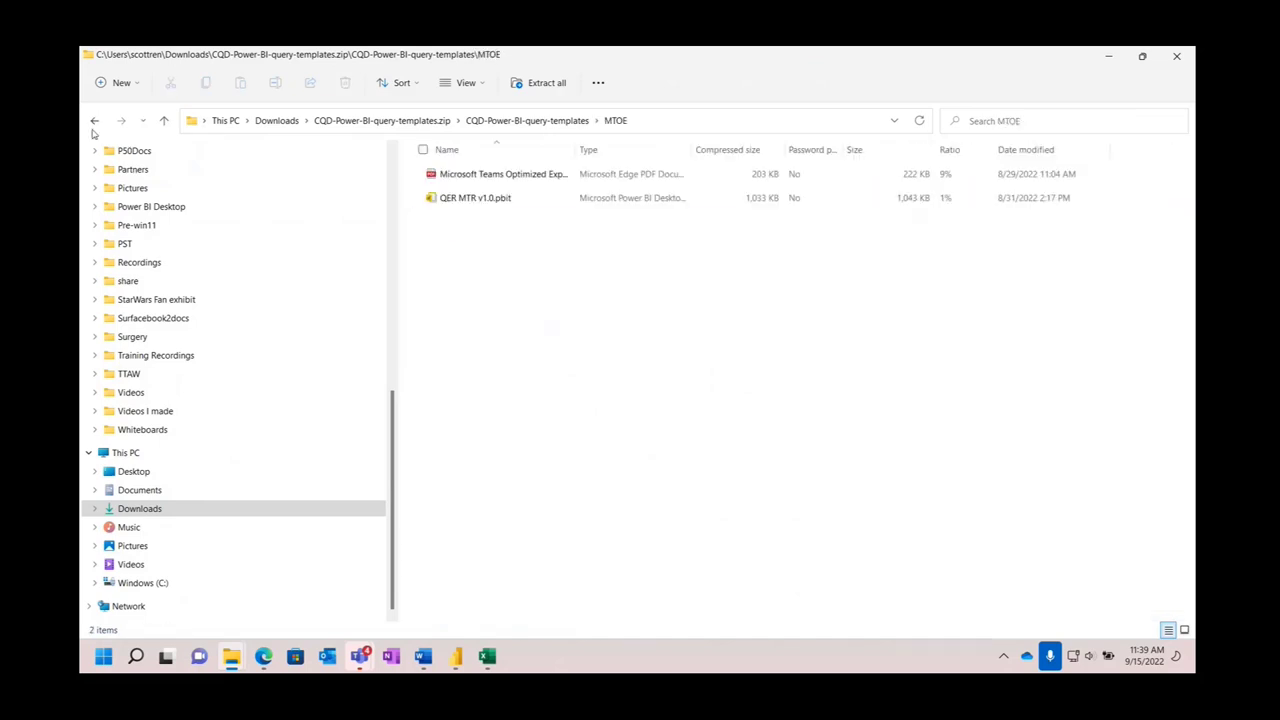
click(94, 121)
double_click(432, 199)
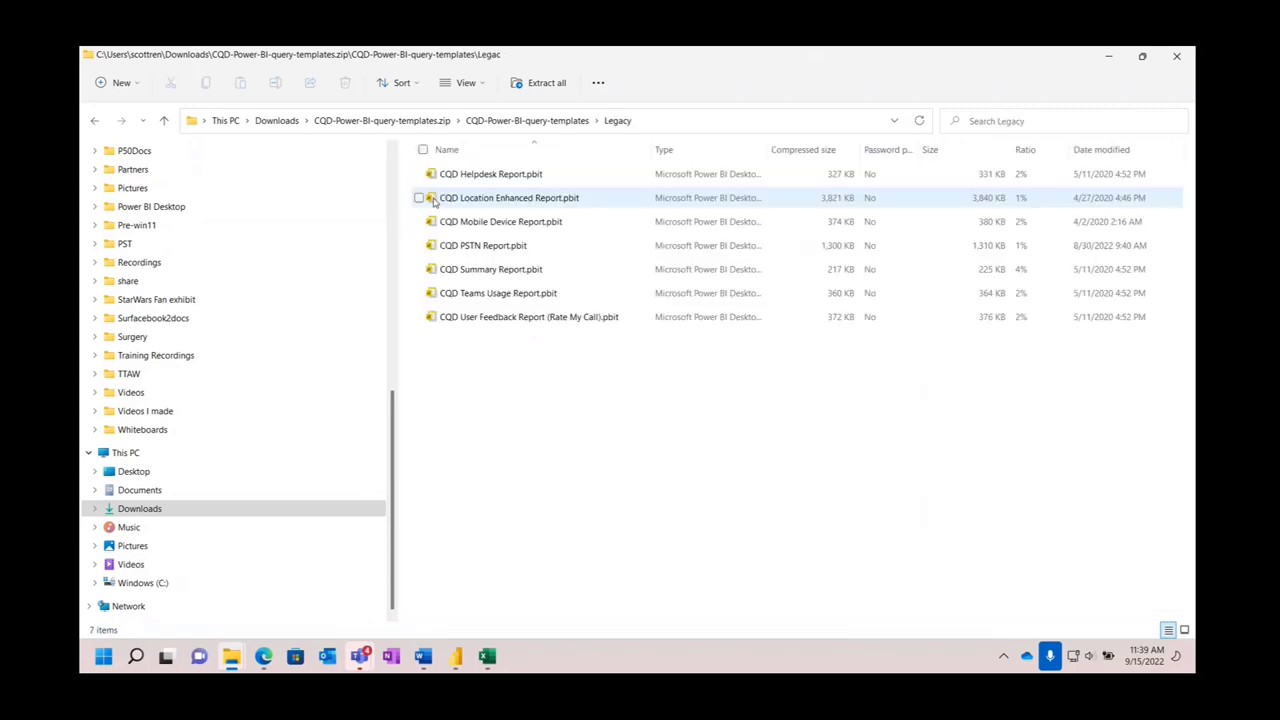
click(91, 121)
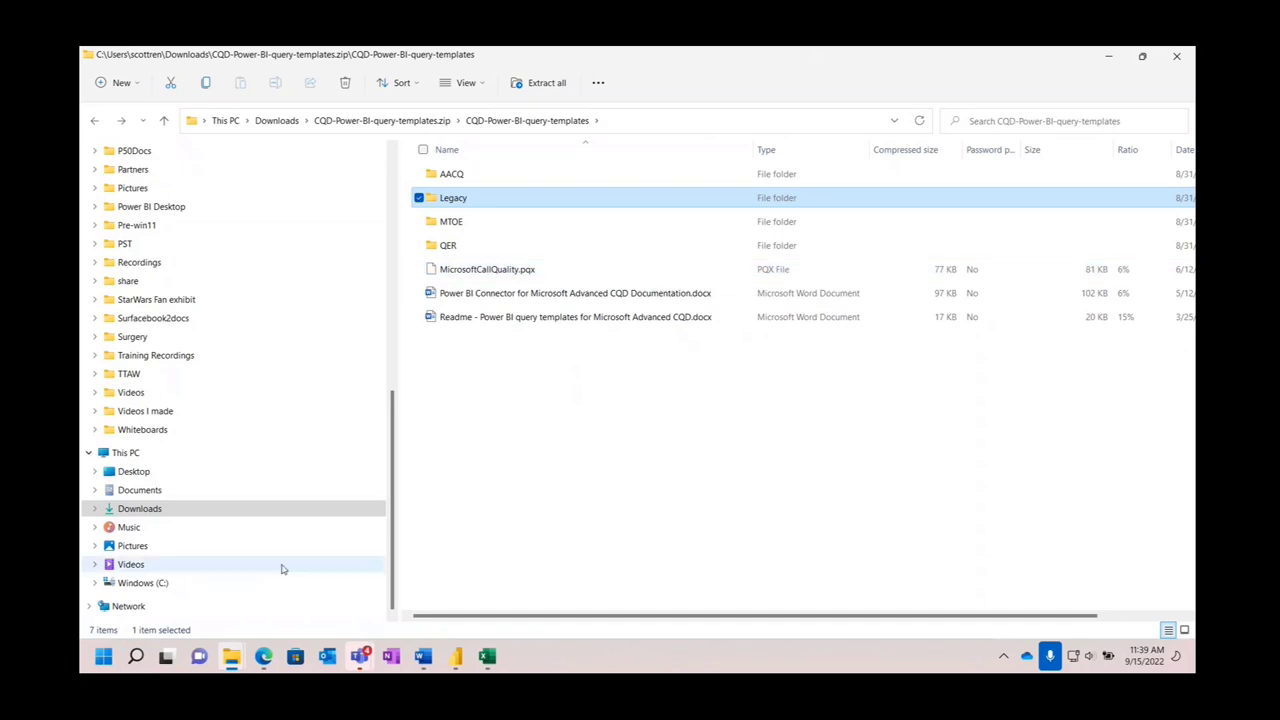
Switch to the MintopTeamsRawData report window in Power BI Desktop.
mouse_move(455, 656)
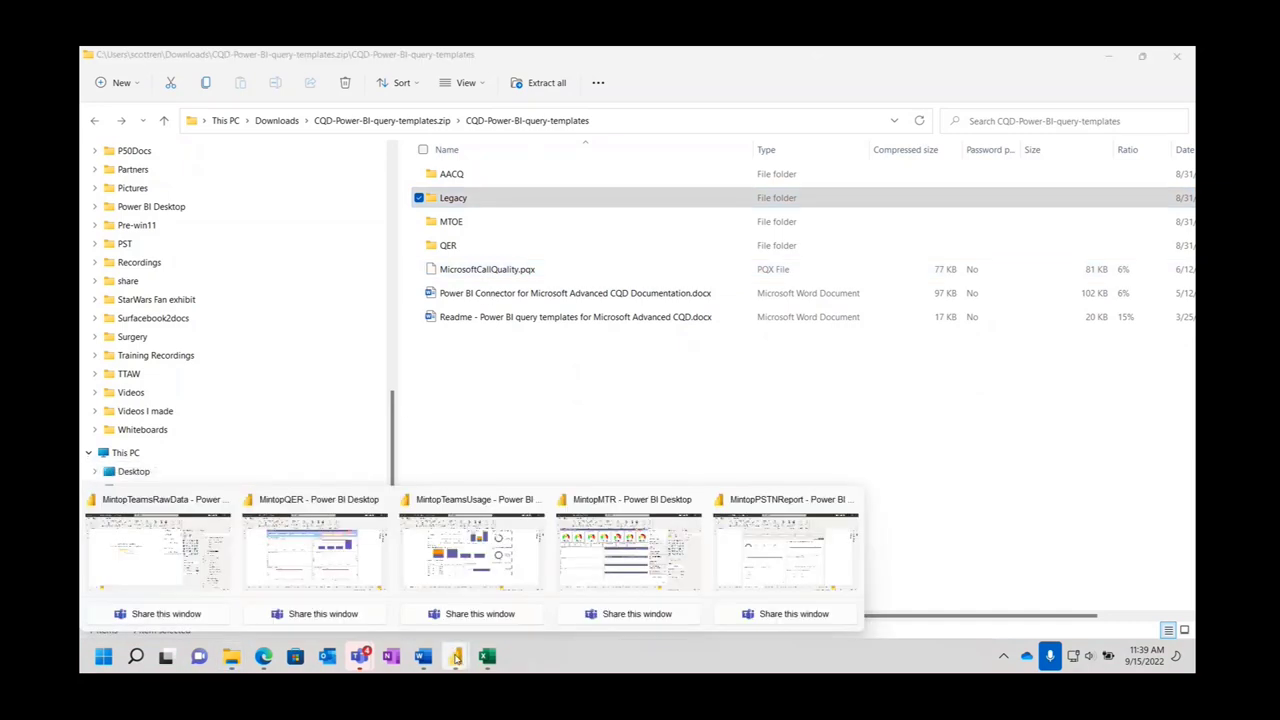
click(163, 565)
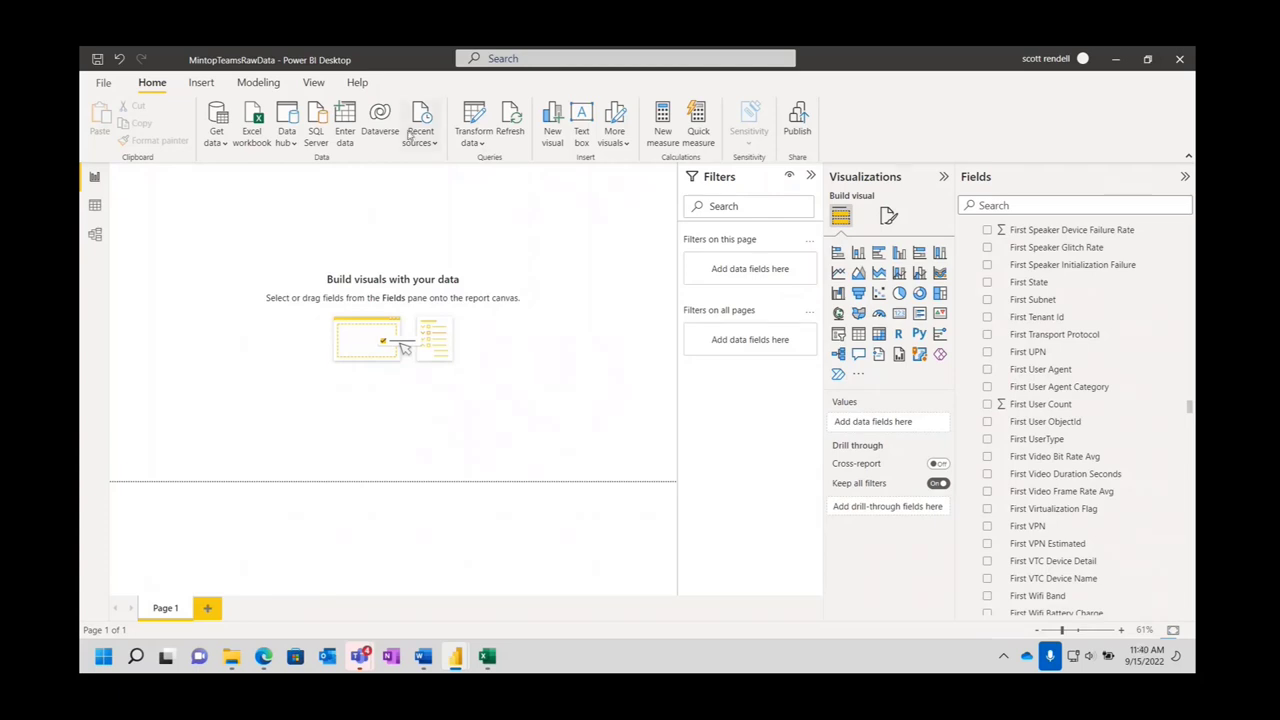
Switch to the connector documentation in Word, examine its Installation, Setup and Building Queries sections, and return to the MintopTeamsRawData report in Power BI Desktop.
click(421, 659)
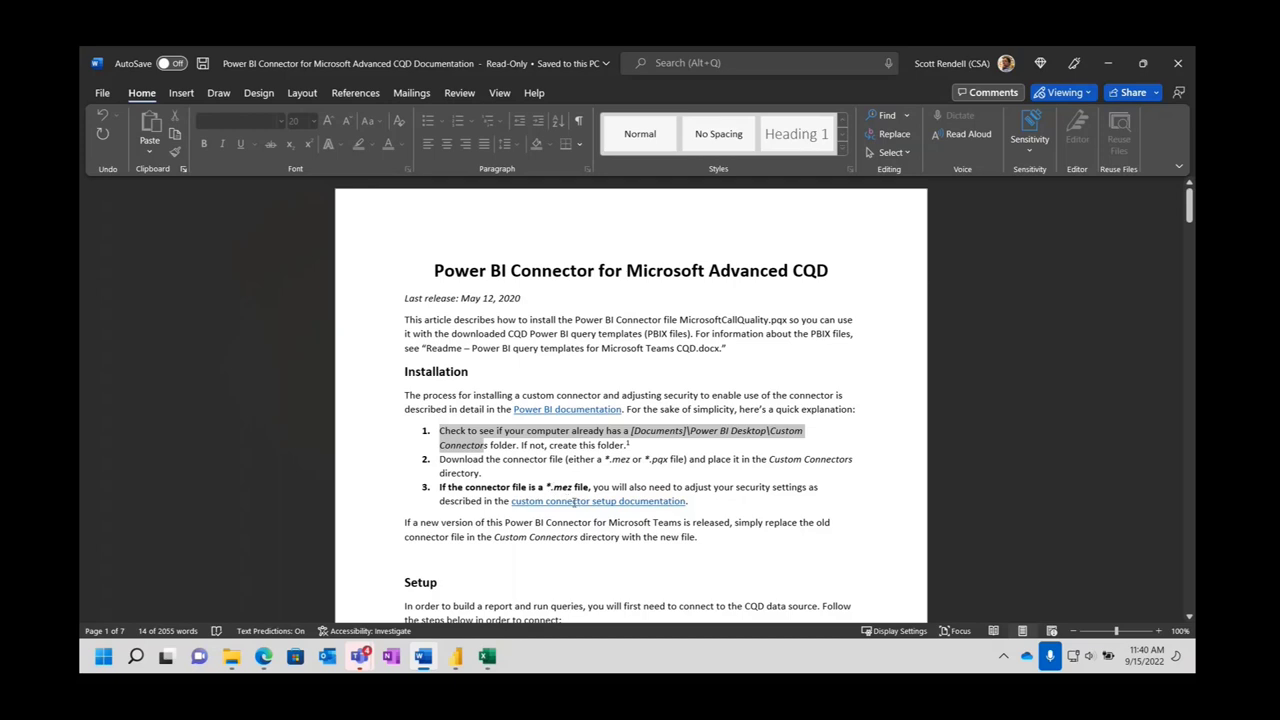
scroll(749, 451, down, 3)
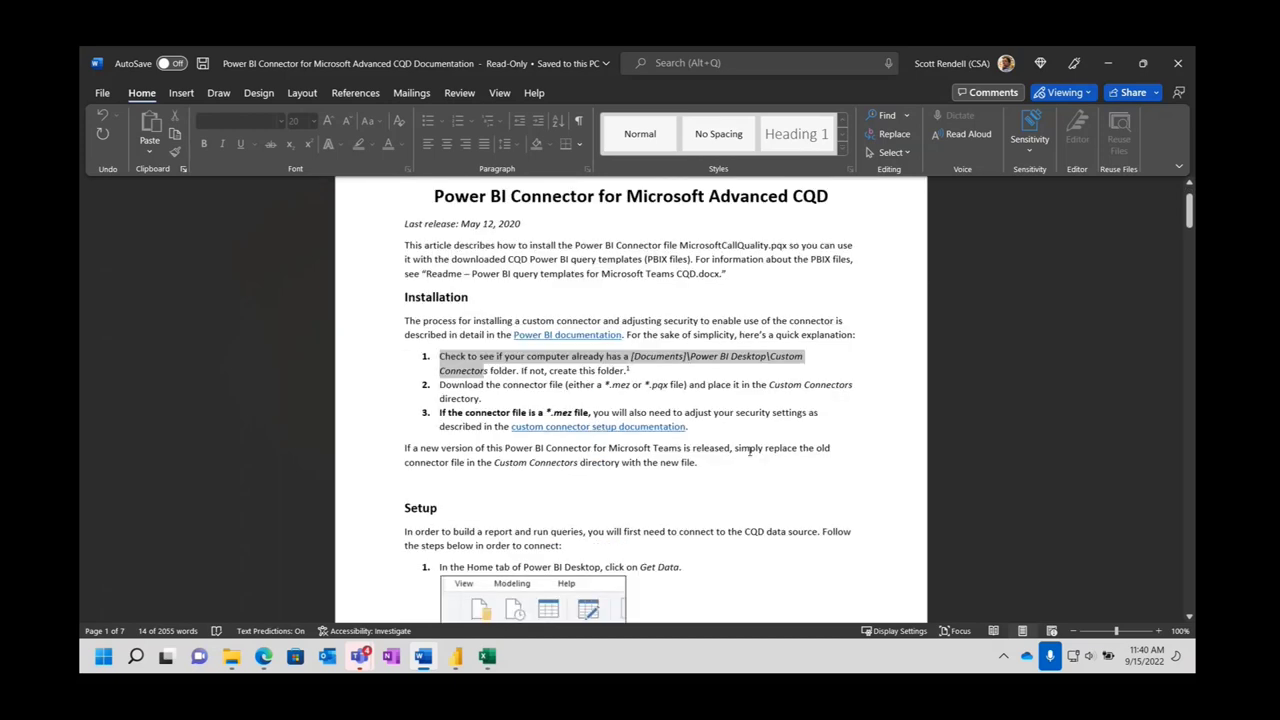
scroll(749, 451, down, 2)
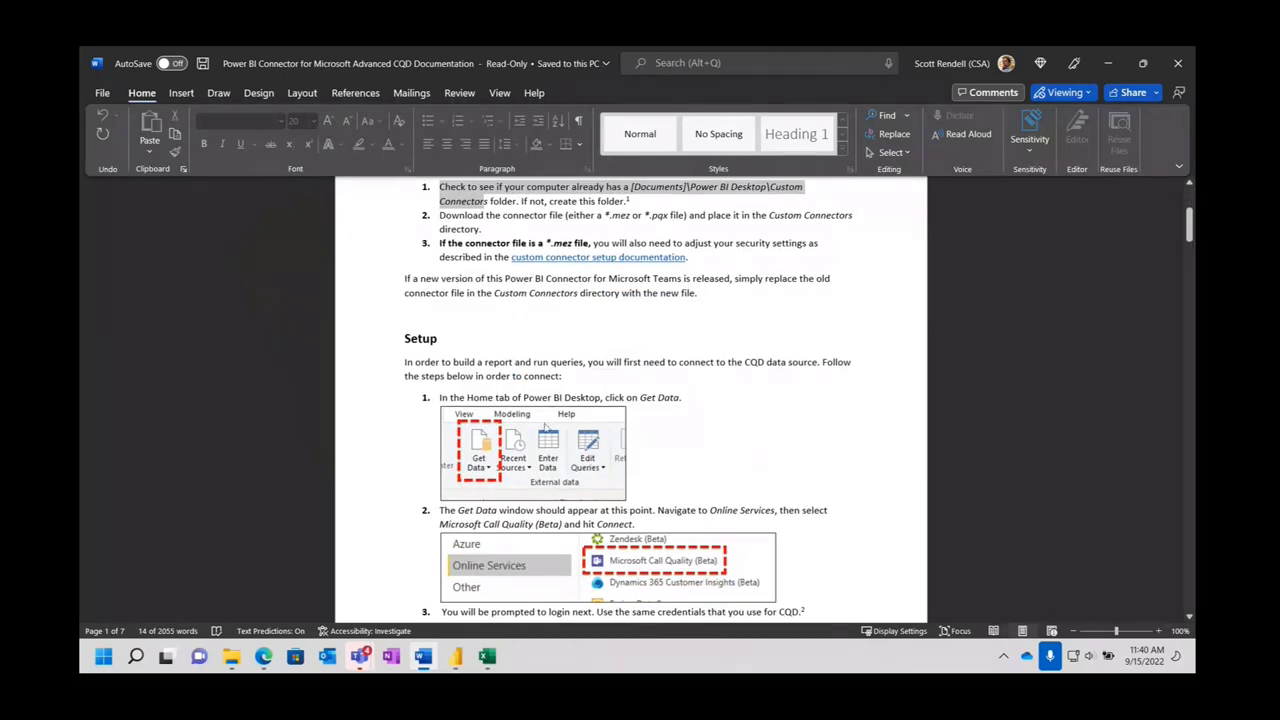
scroll(640, 427, down, 3)
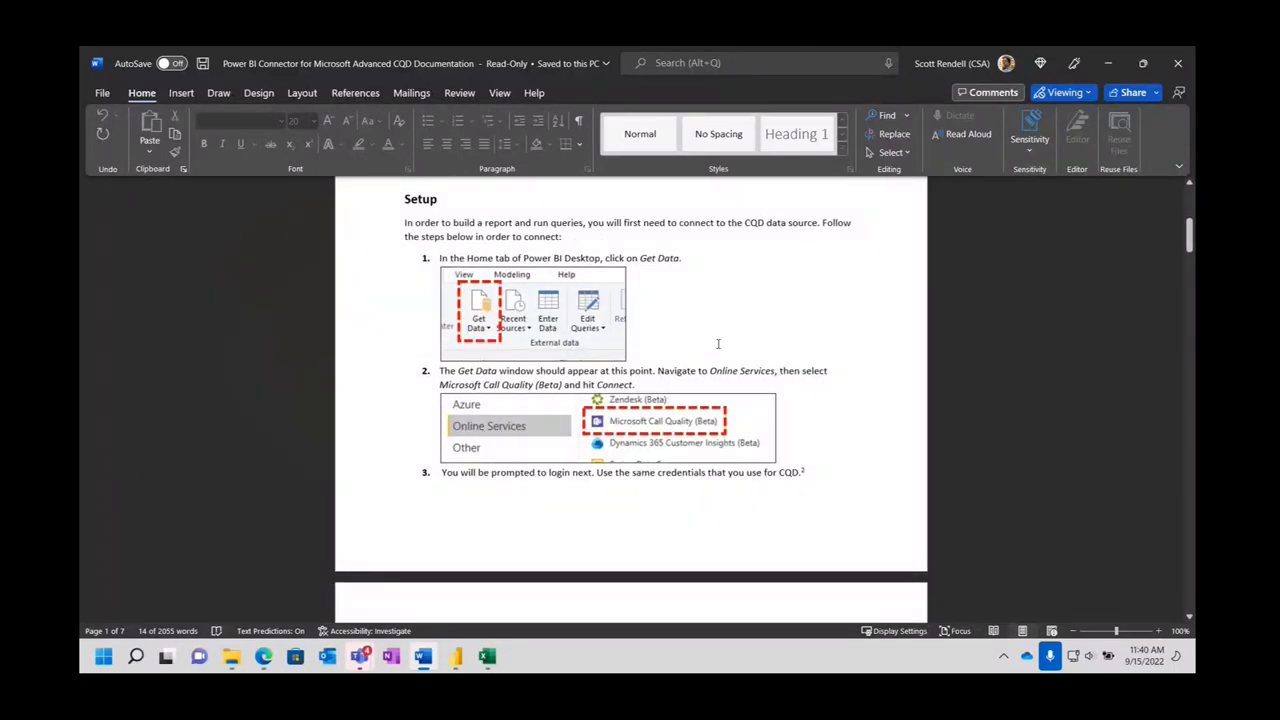
scroll(717, 343, up, 8)
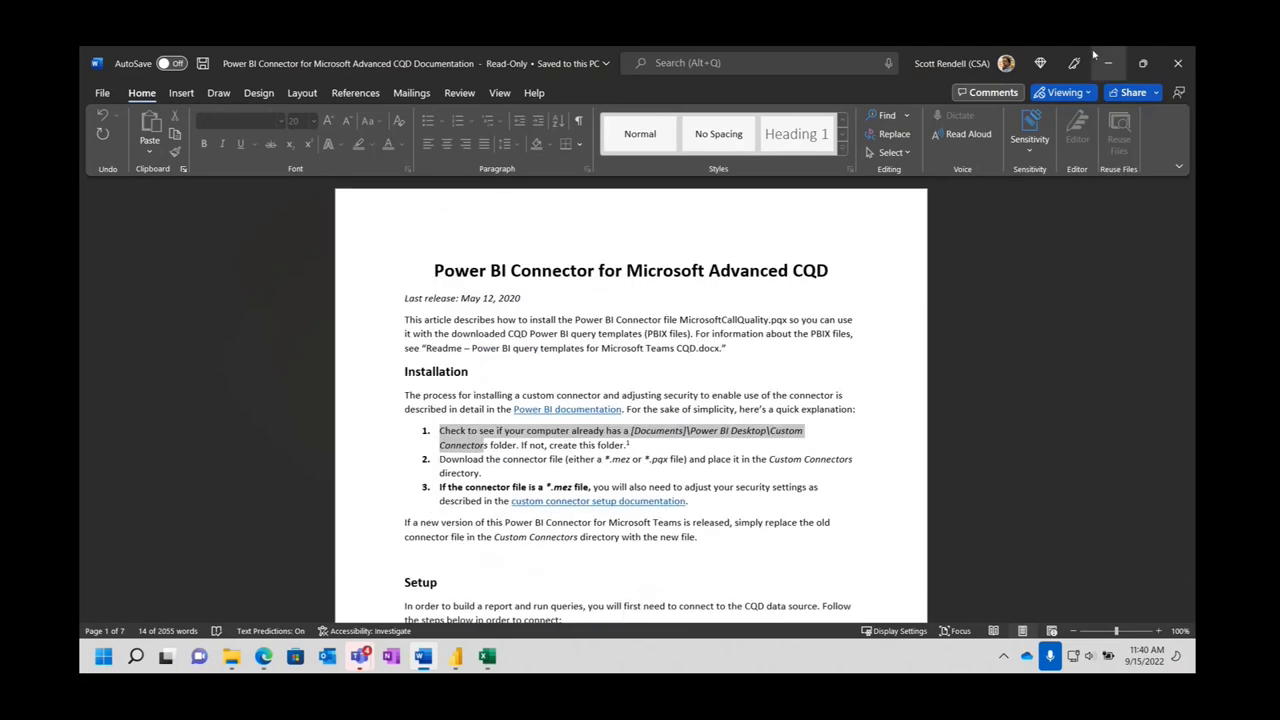
scroll(694, 430, down, 15)
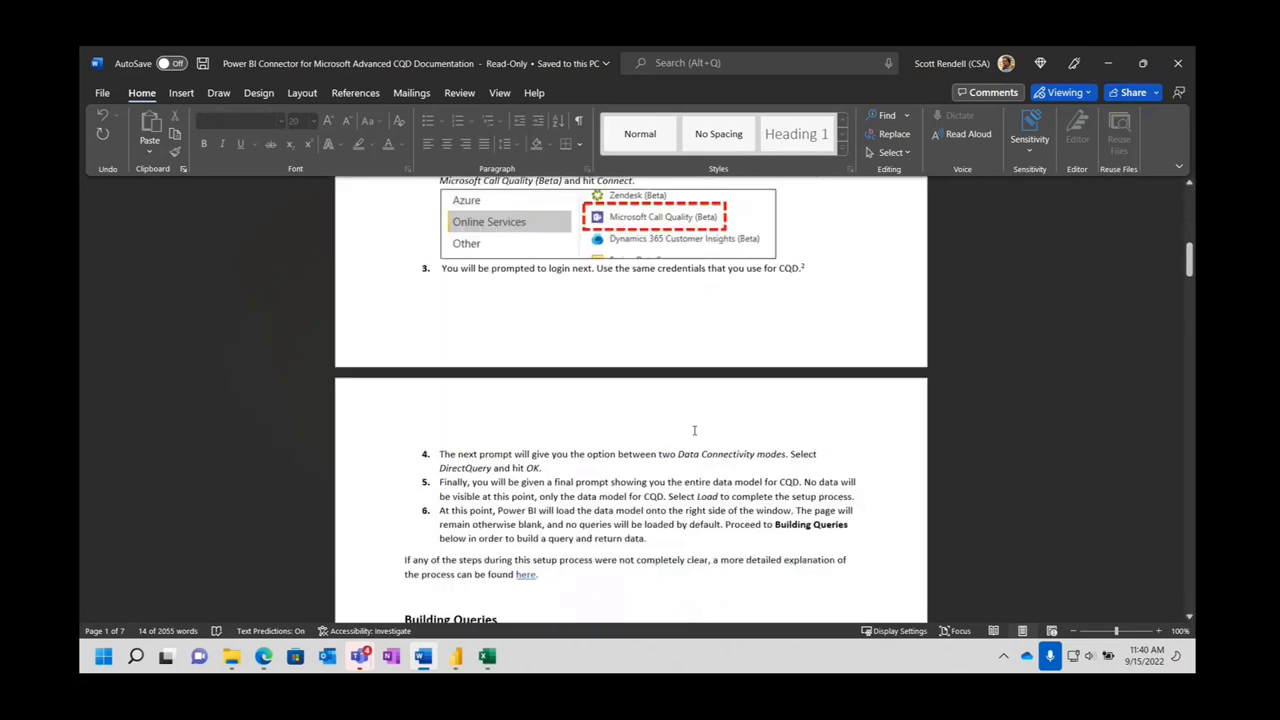
scroll(694, 430, down, 10)
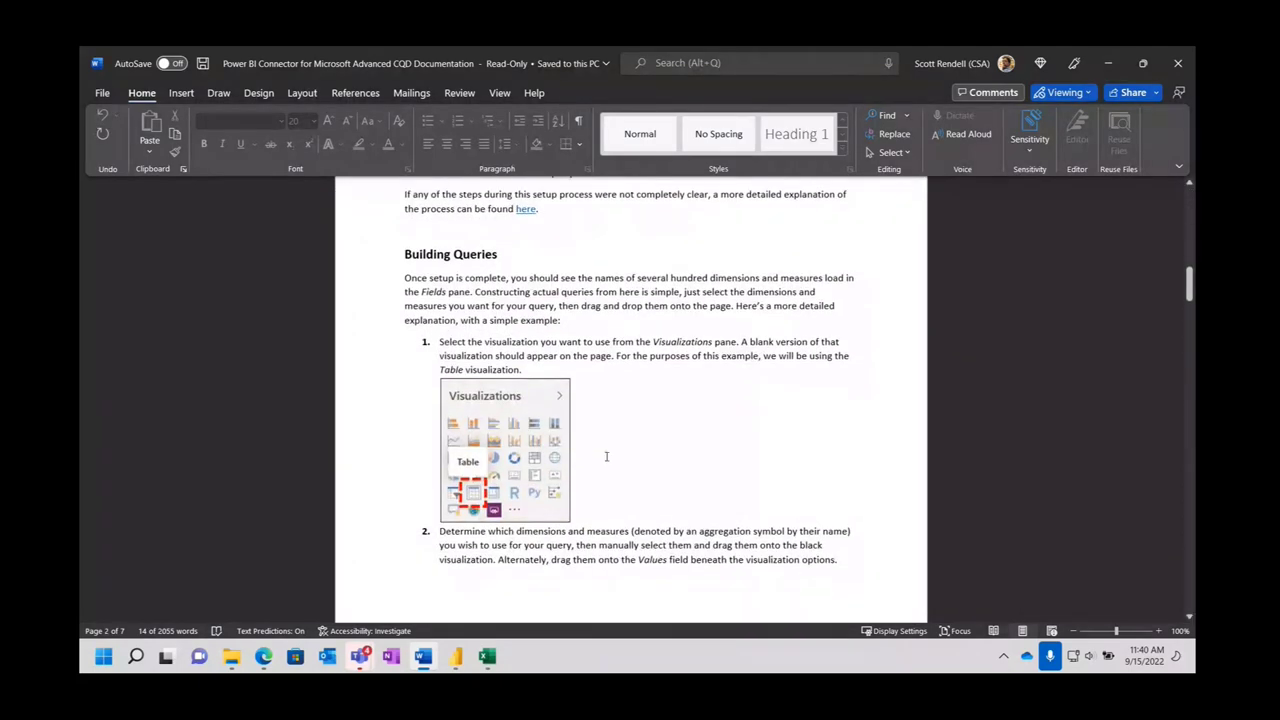
scroll(606, 456, down, 4)
scroll(606, 456, up, 10)
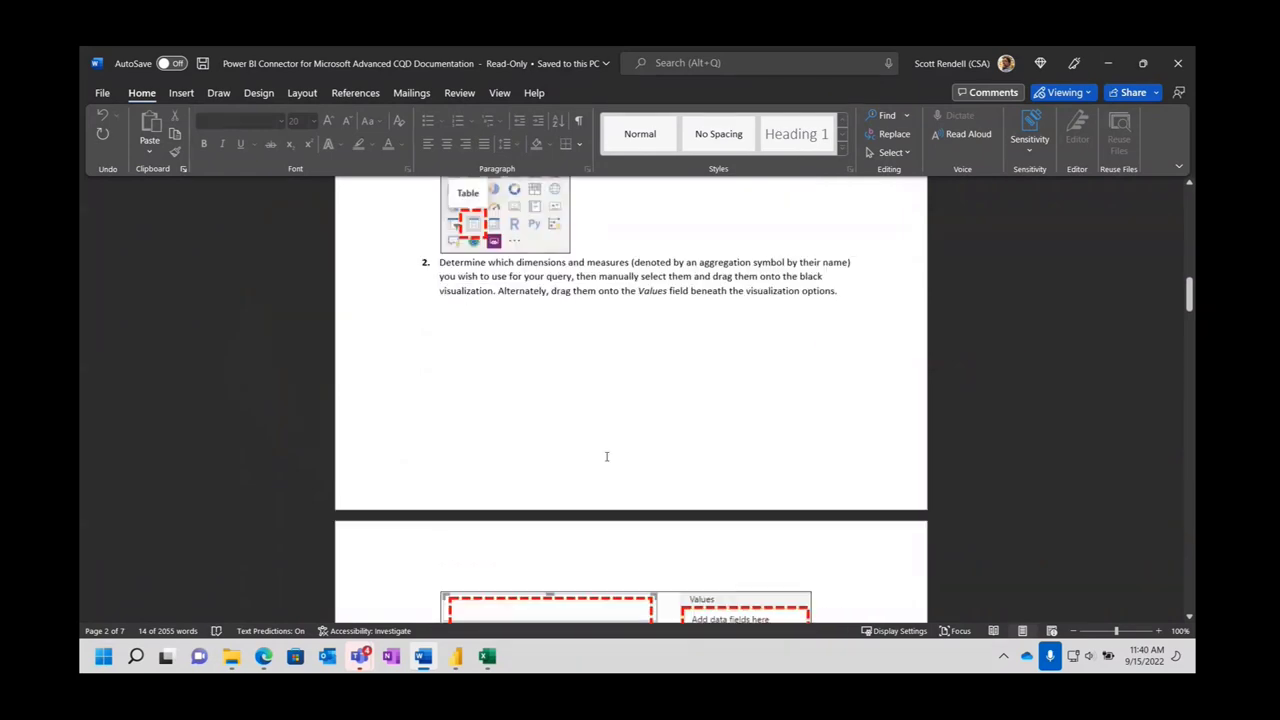
scroll(606, 456, up, 5)
scroll(606, 457, up, 2)
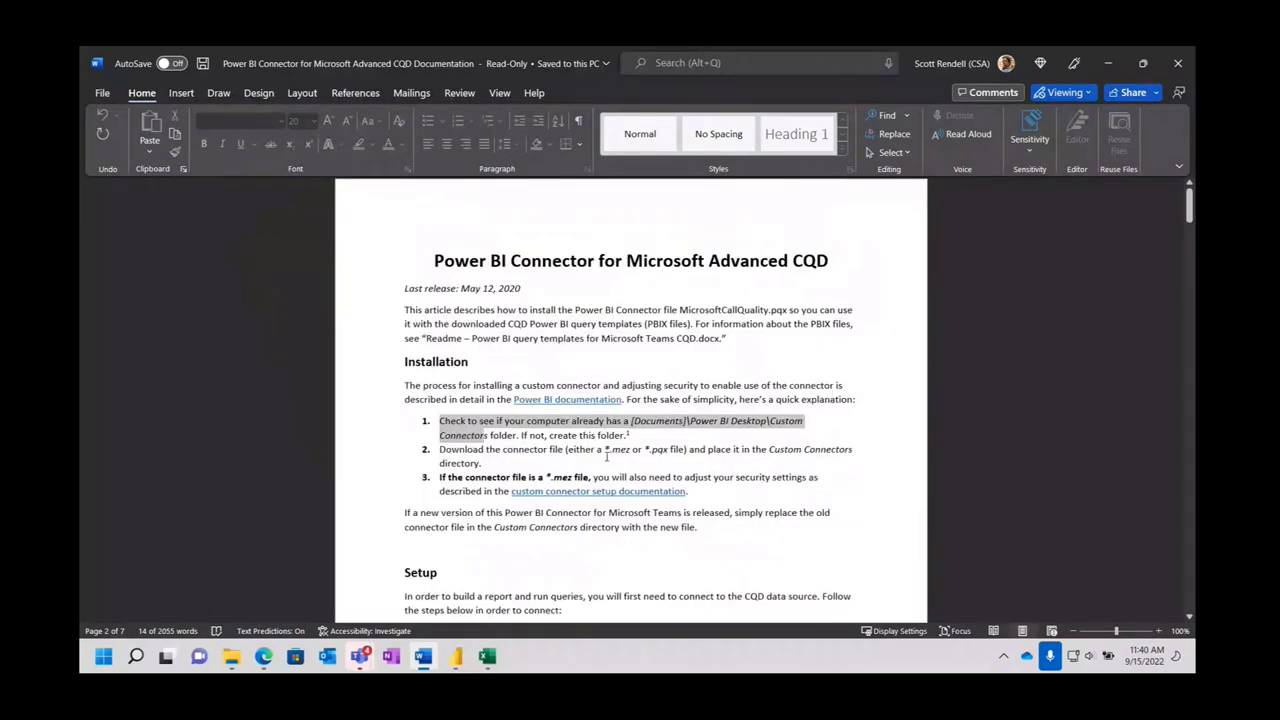
click(1112, 65)
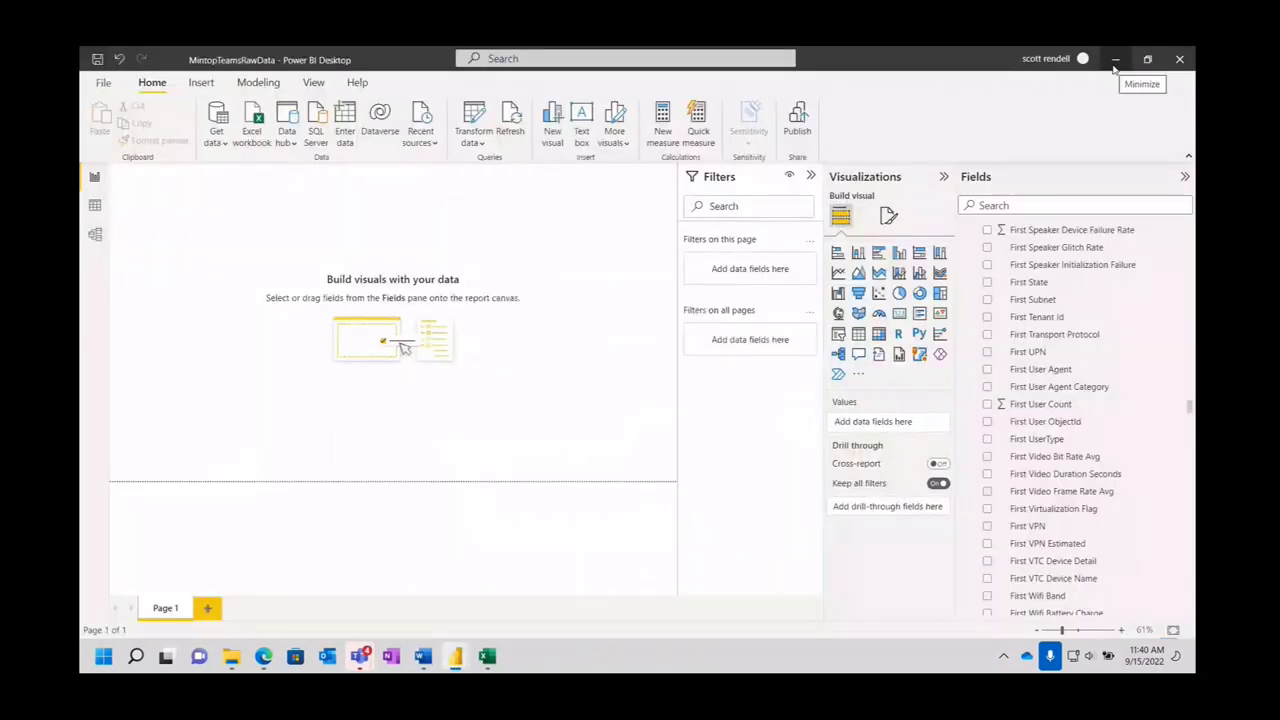
Open the full Get Data connector list, view the Online Services category, and search all connectors for "teams".
click(226, 148)
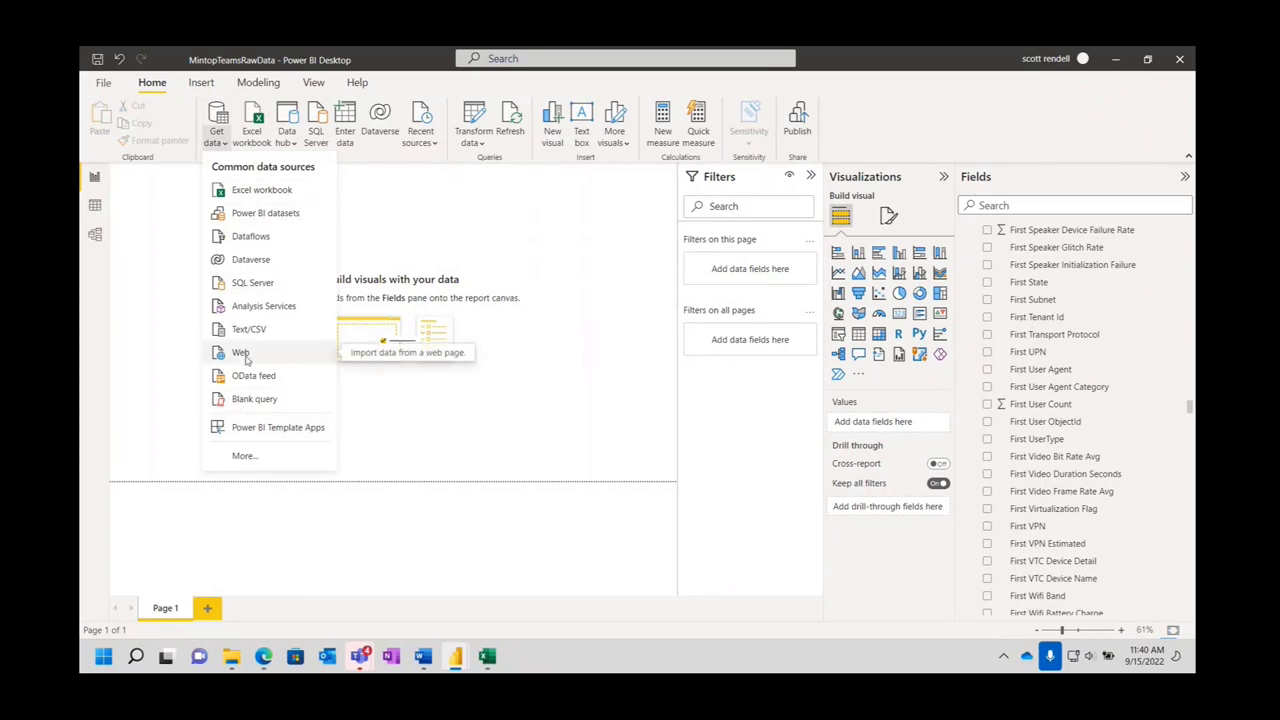
click(244, 455)
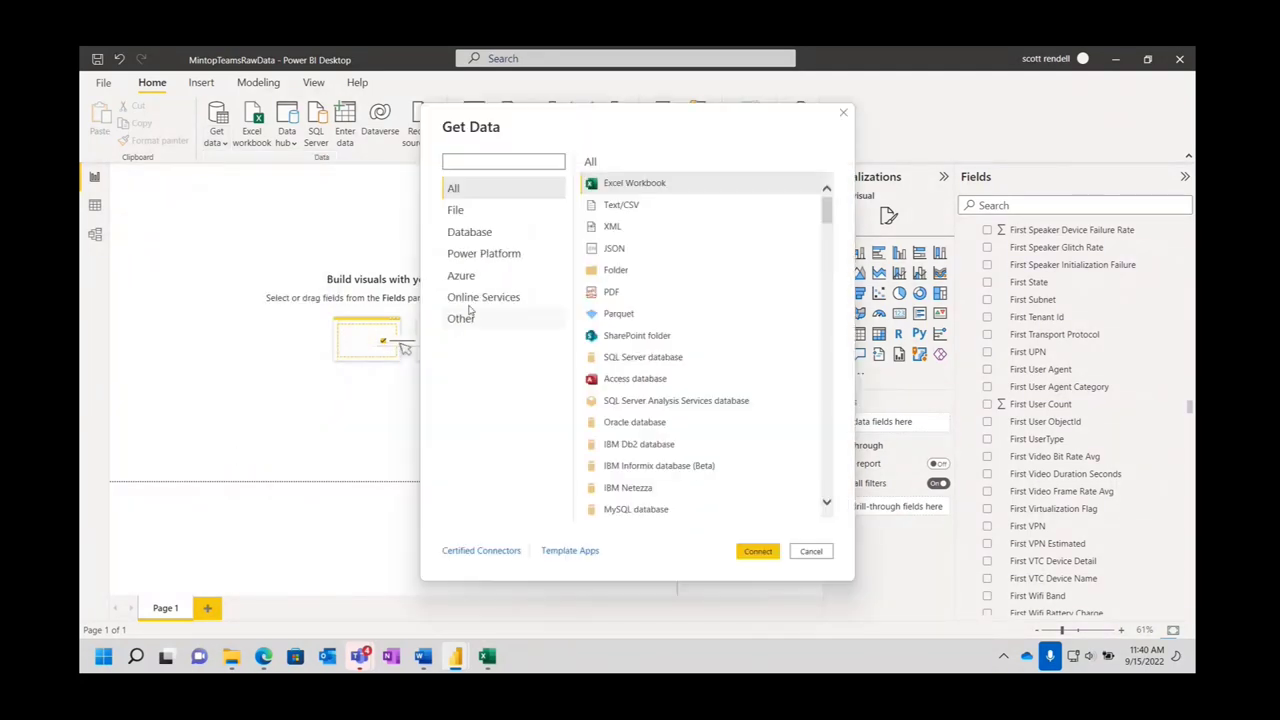
click(470, 297)
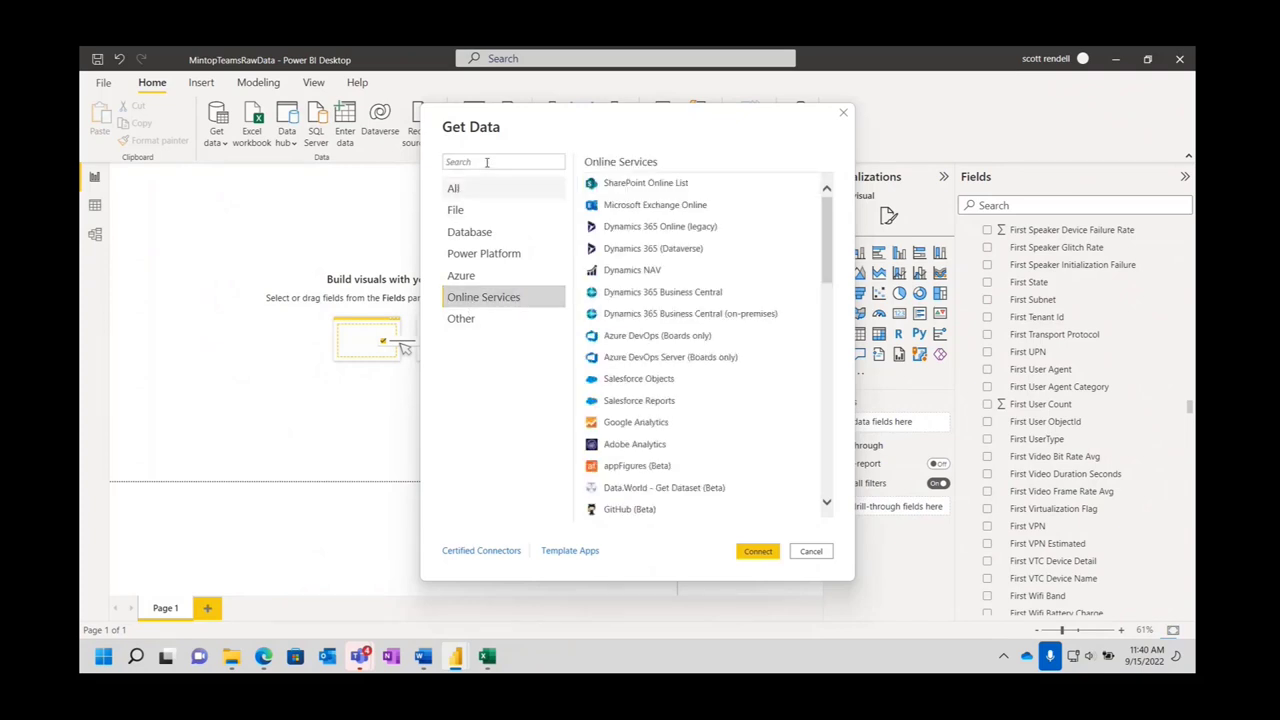
click(487, 162)
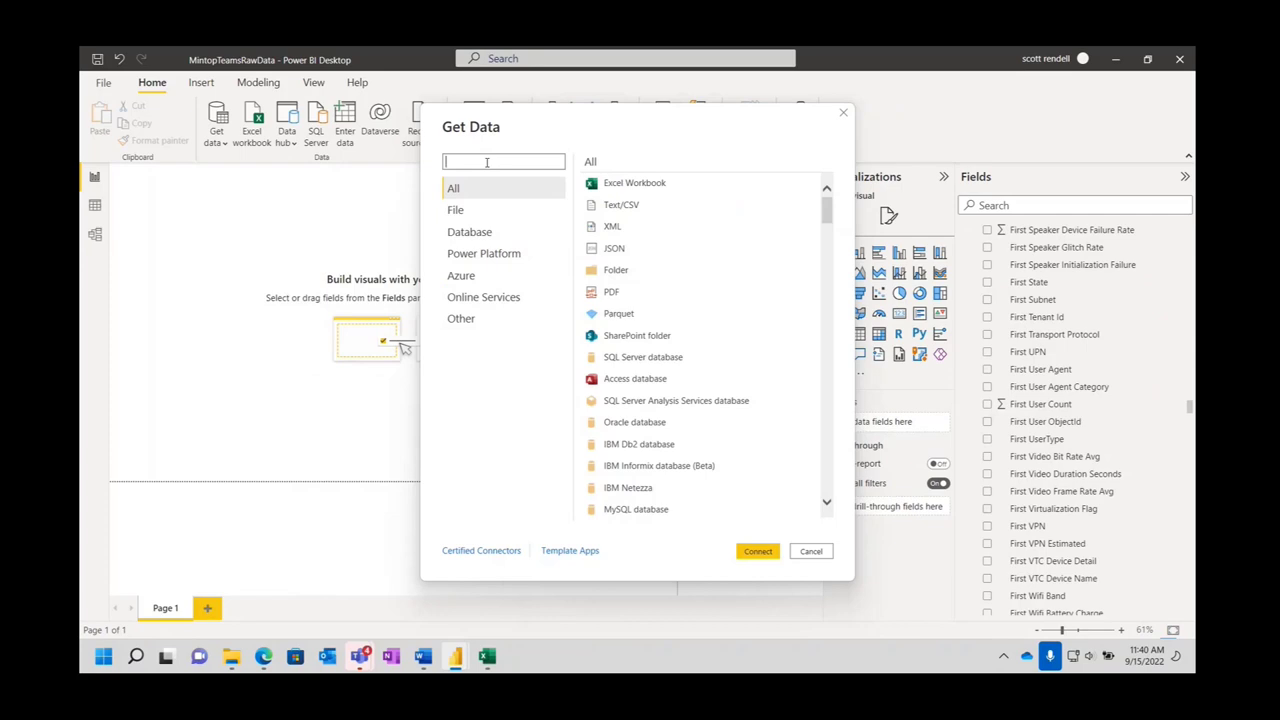
text(teams)
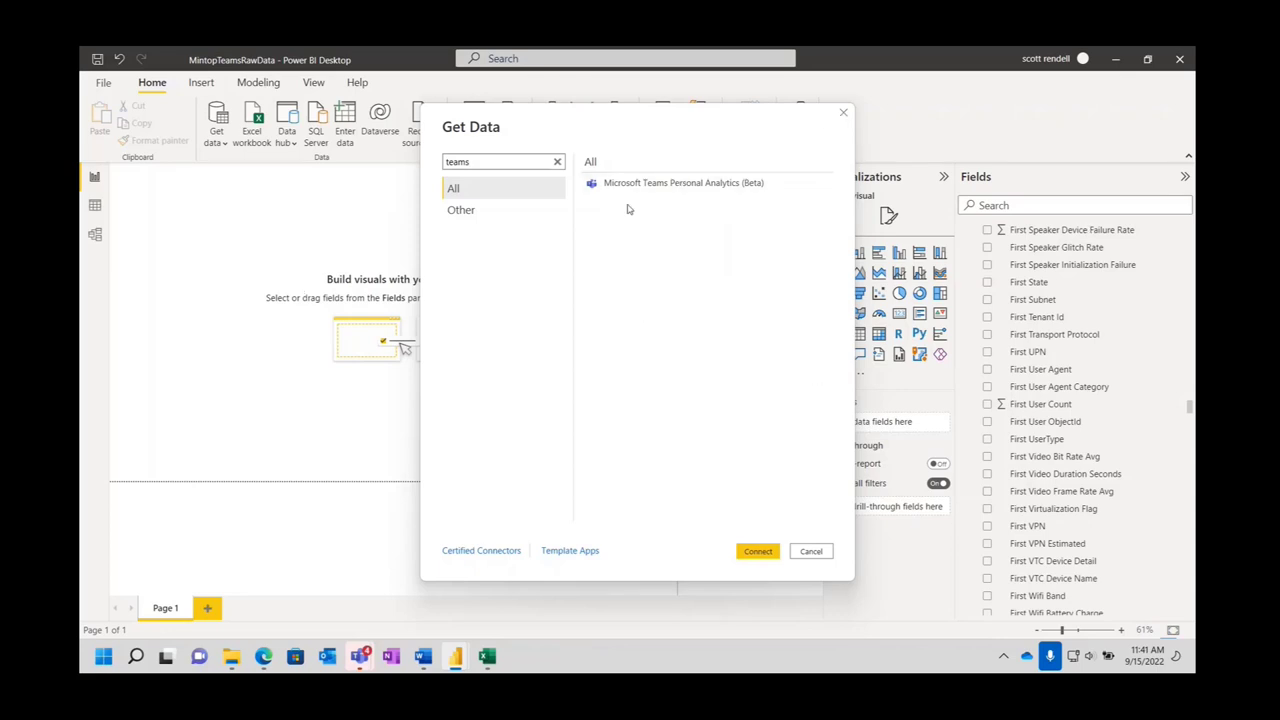
Search the data connectors for "call" and close the Get Data dialog without connecting.
drag(486, 162, 444, 156)
text(call)
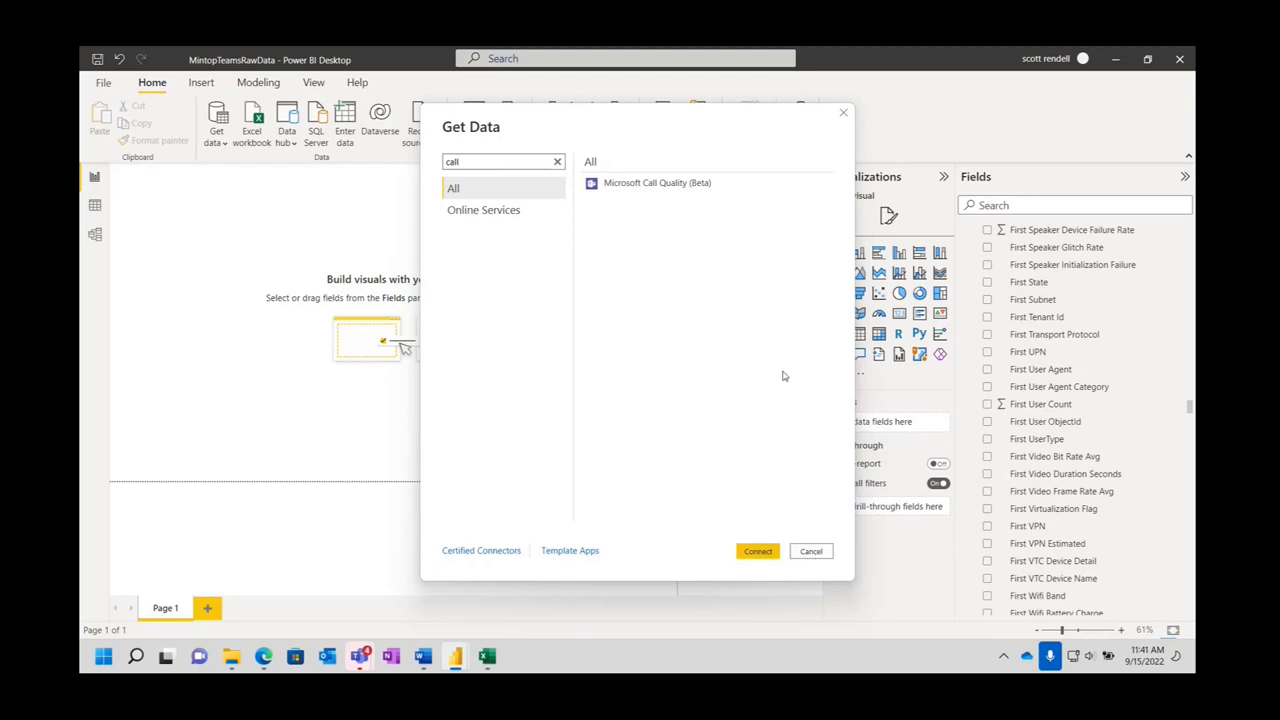
click(812, 552)
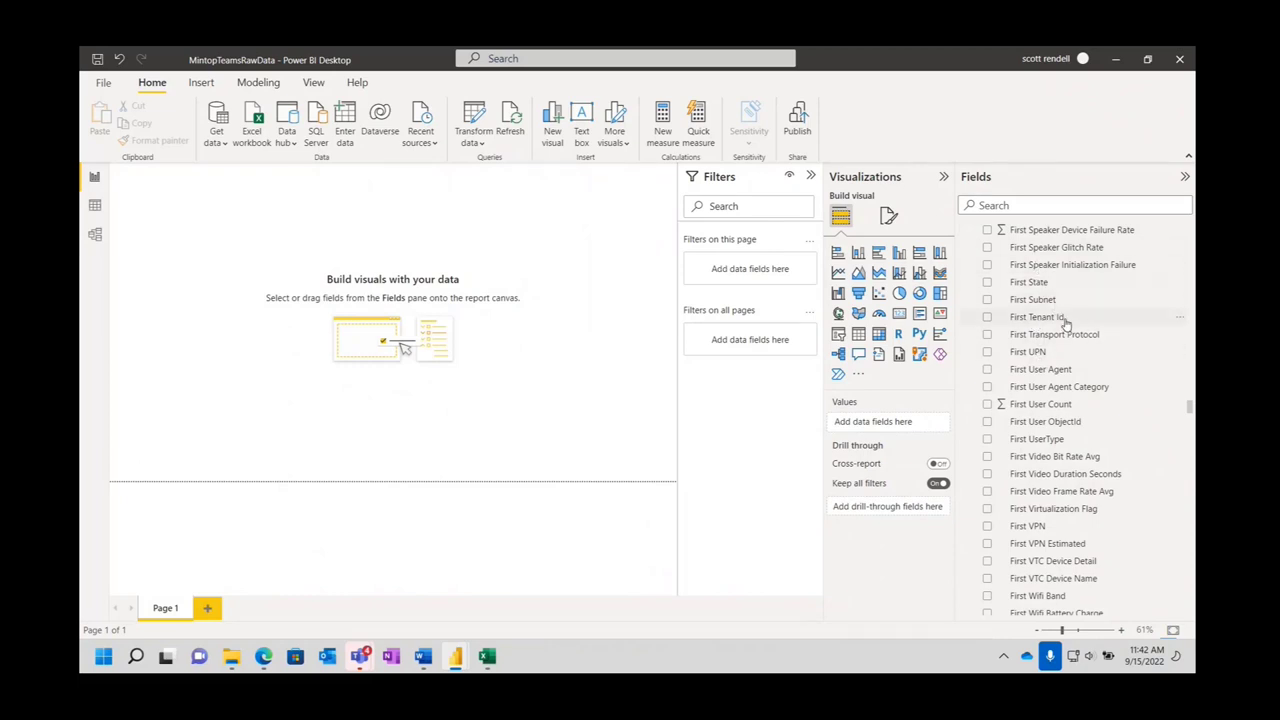
Create a table visual on Page 1 from the Payload Description field and clear that field from it.
scroll(1066, 318, down, 3)
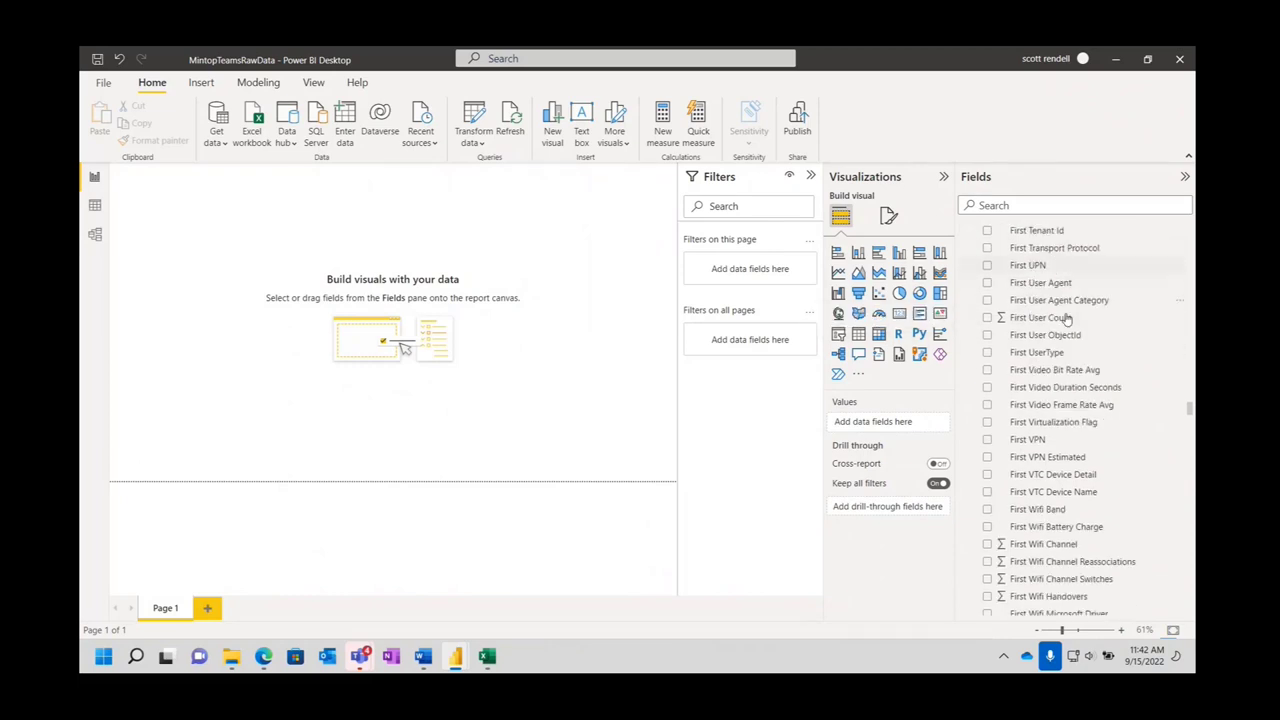
scroll(1066, 318, down, 2)
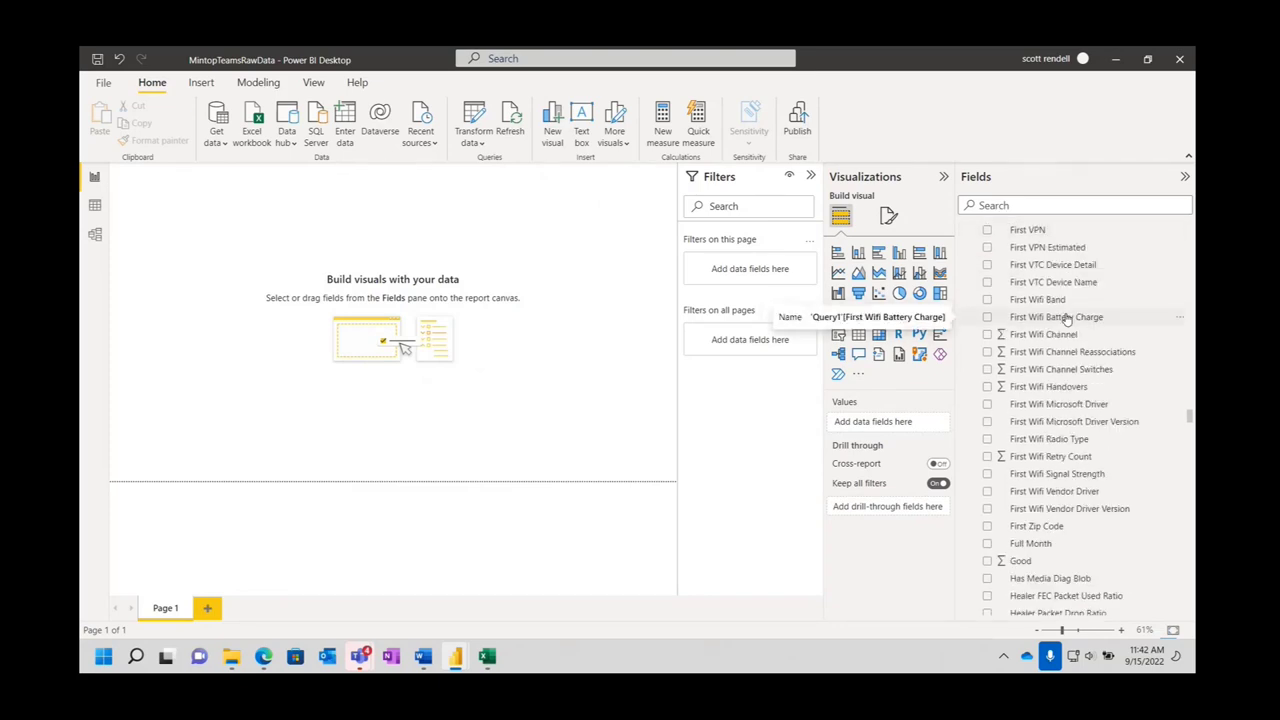
scroll(1066, 318, down, 4)
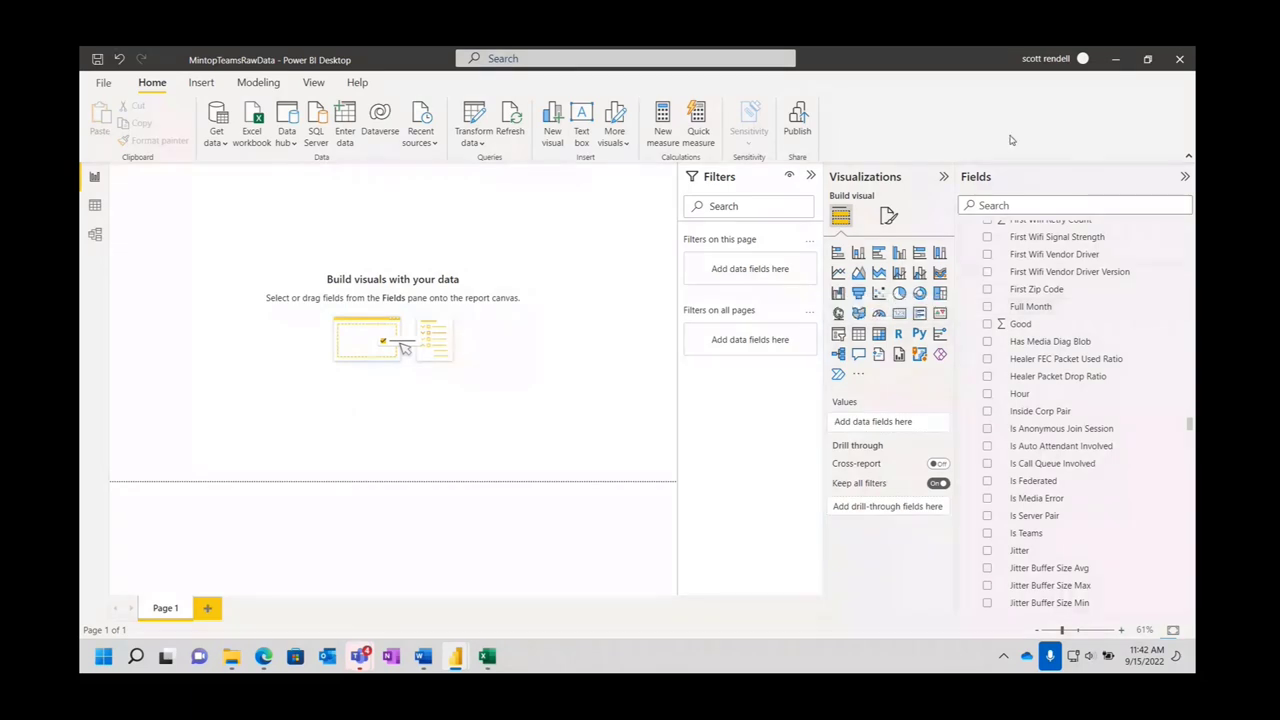
scroll(1036, 304, down, 15)
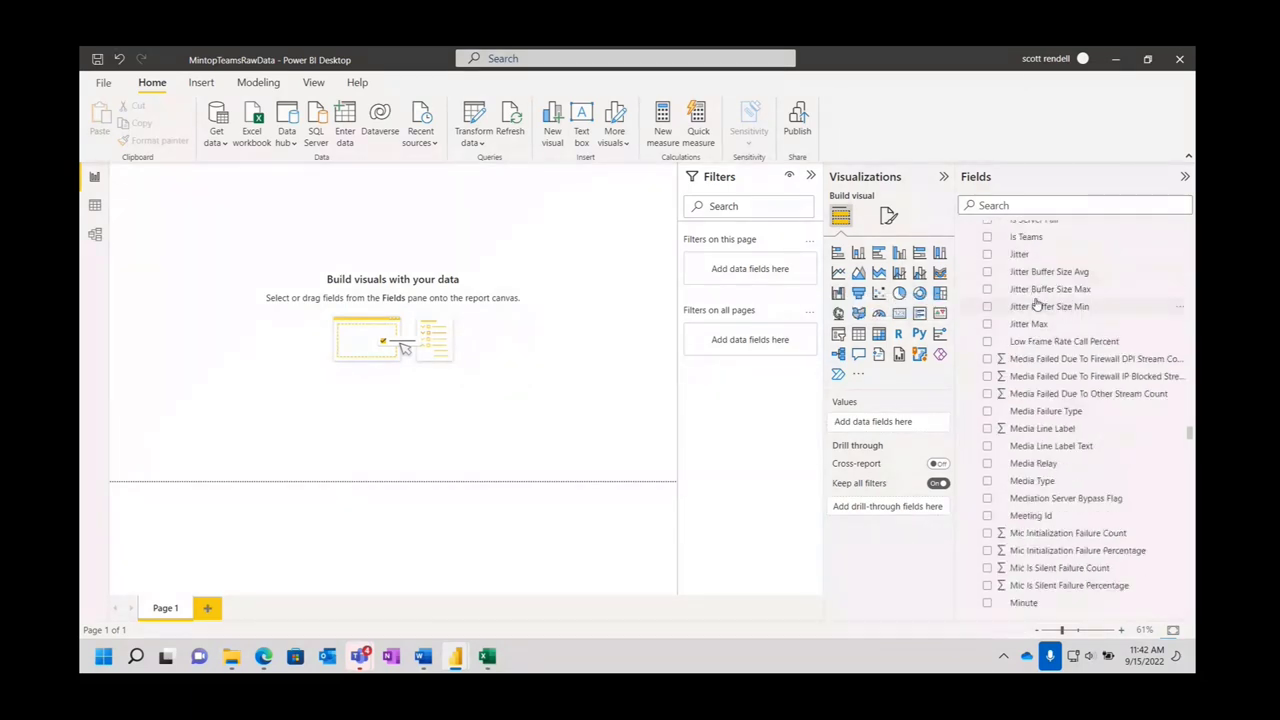
scroll(1036, 304, down, 6)
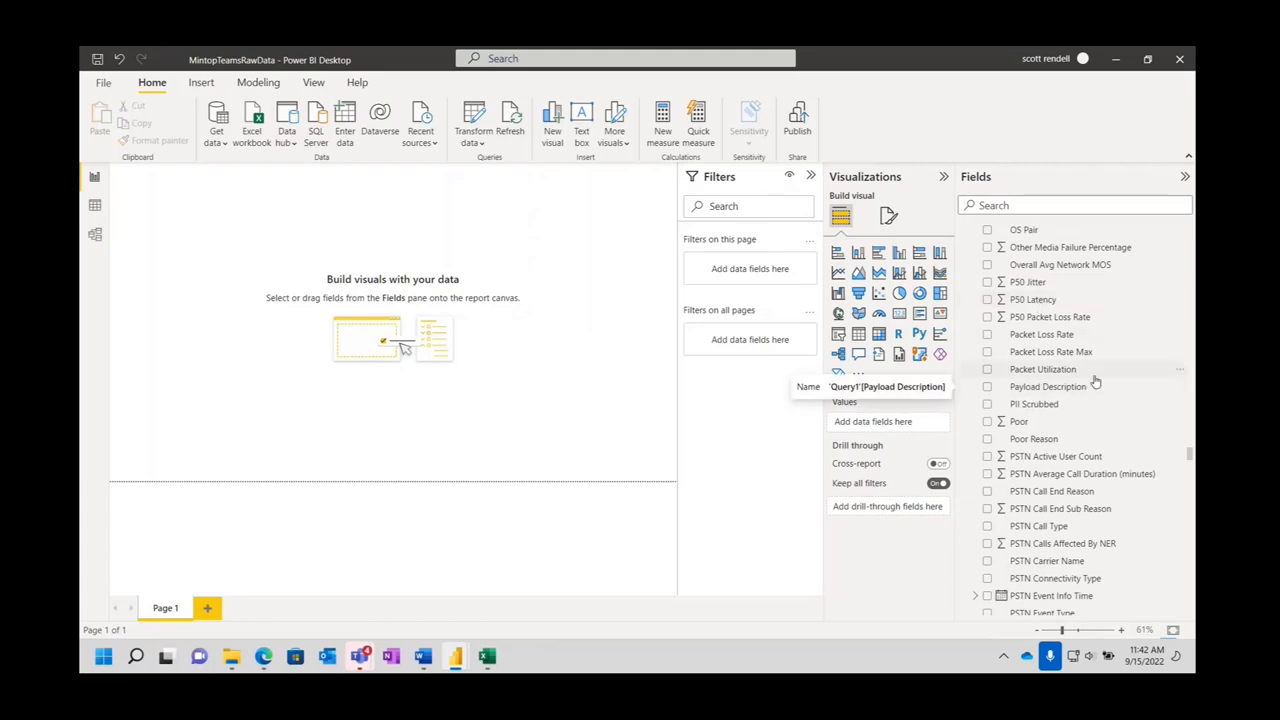
click(988, 387)
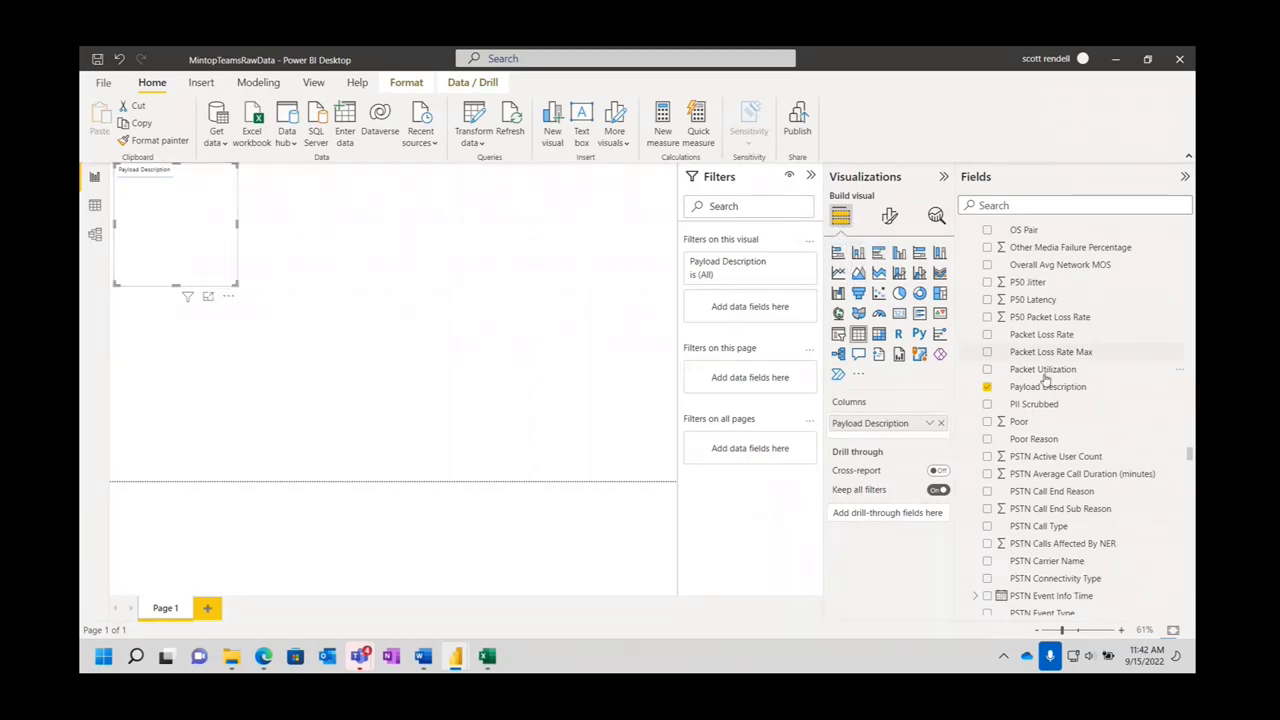
click(987, 387)
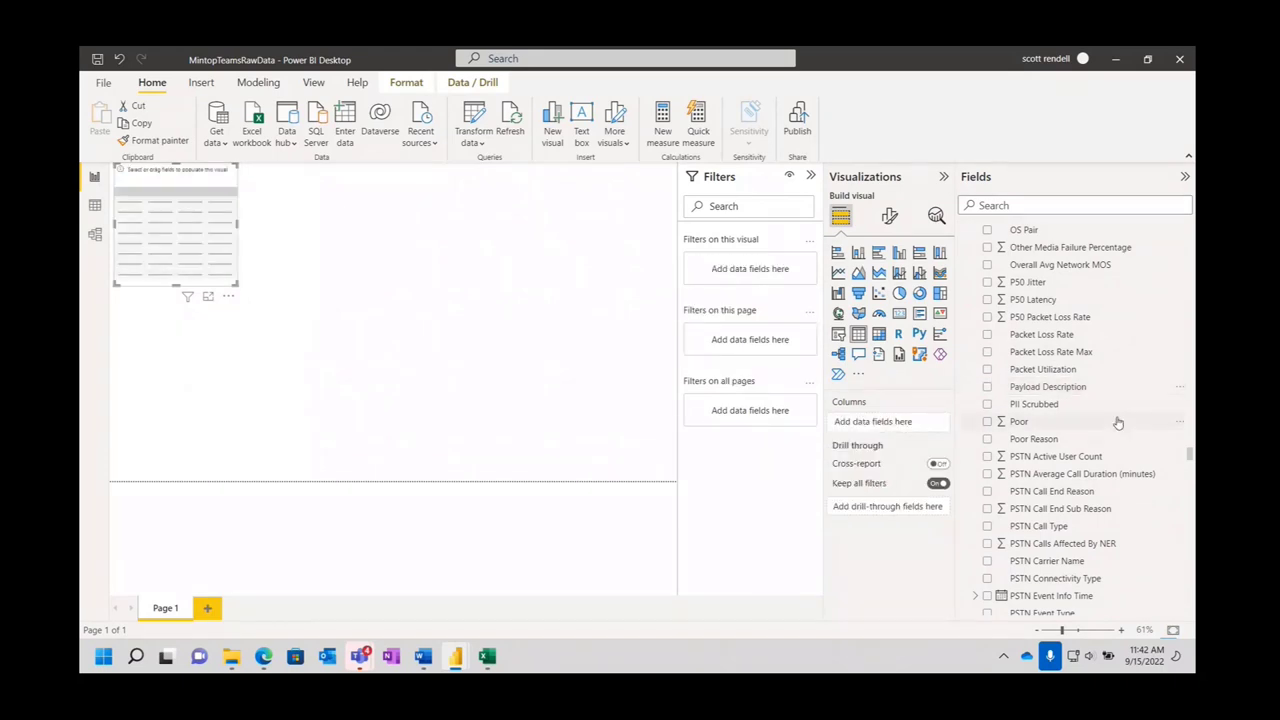
Add the Audio Stream Count measure to the empty table visual on Page 1.
scroll(1118, 423, up, 20)
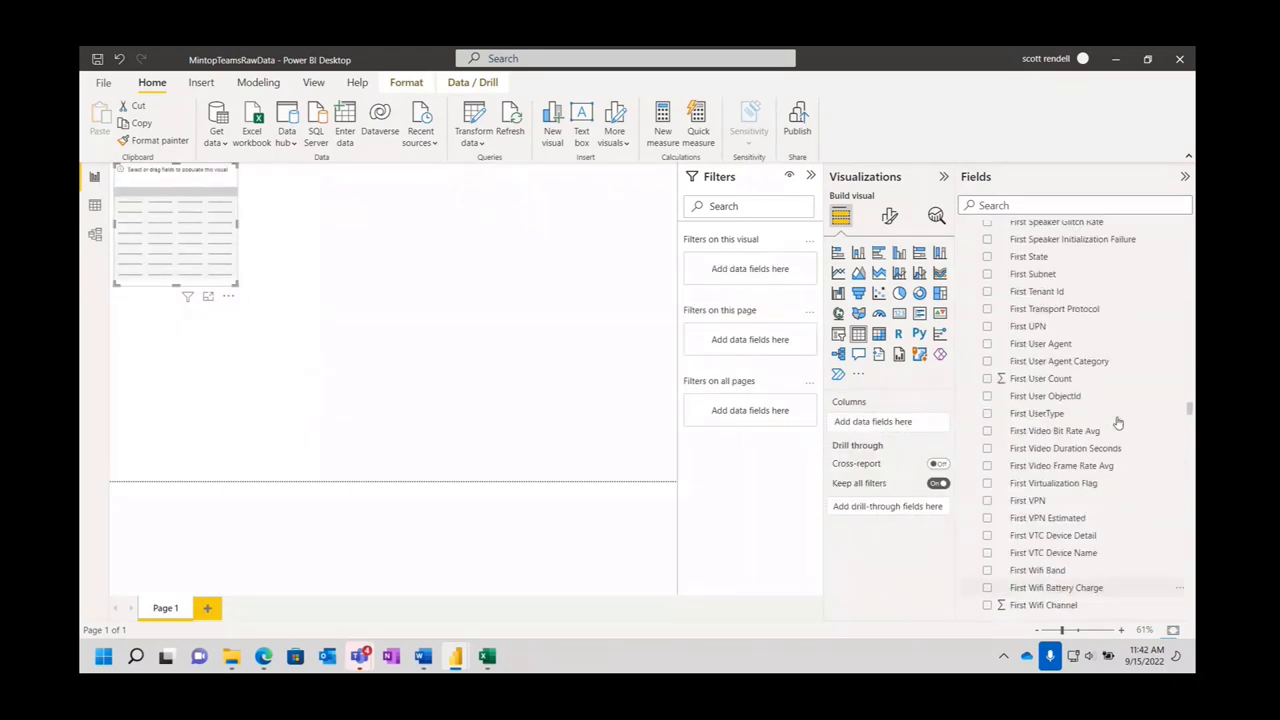
scroll(1118, 423, up, 8)
scroll(1118, 423, up, 1)
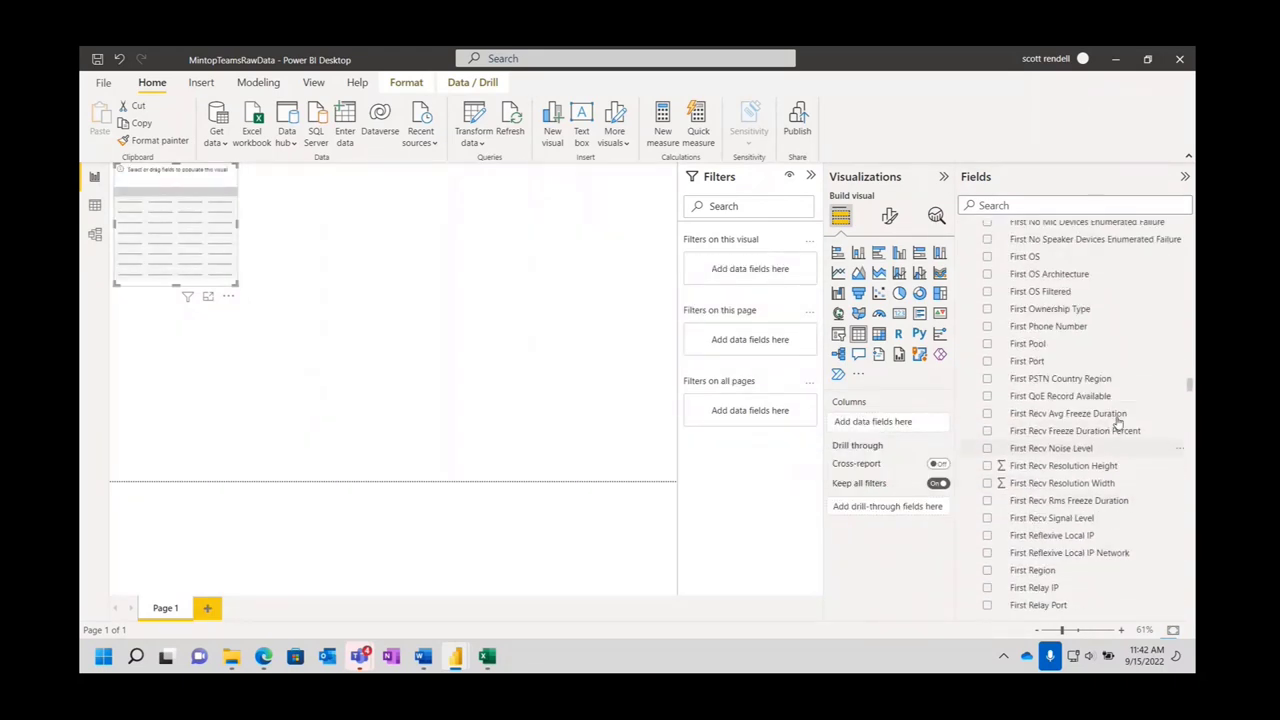
scroll(1118, 423, up, 20)
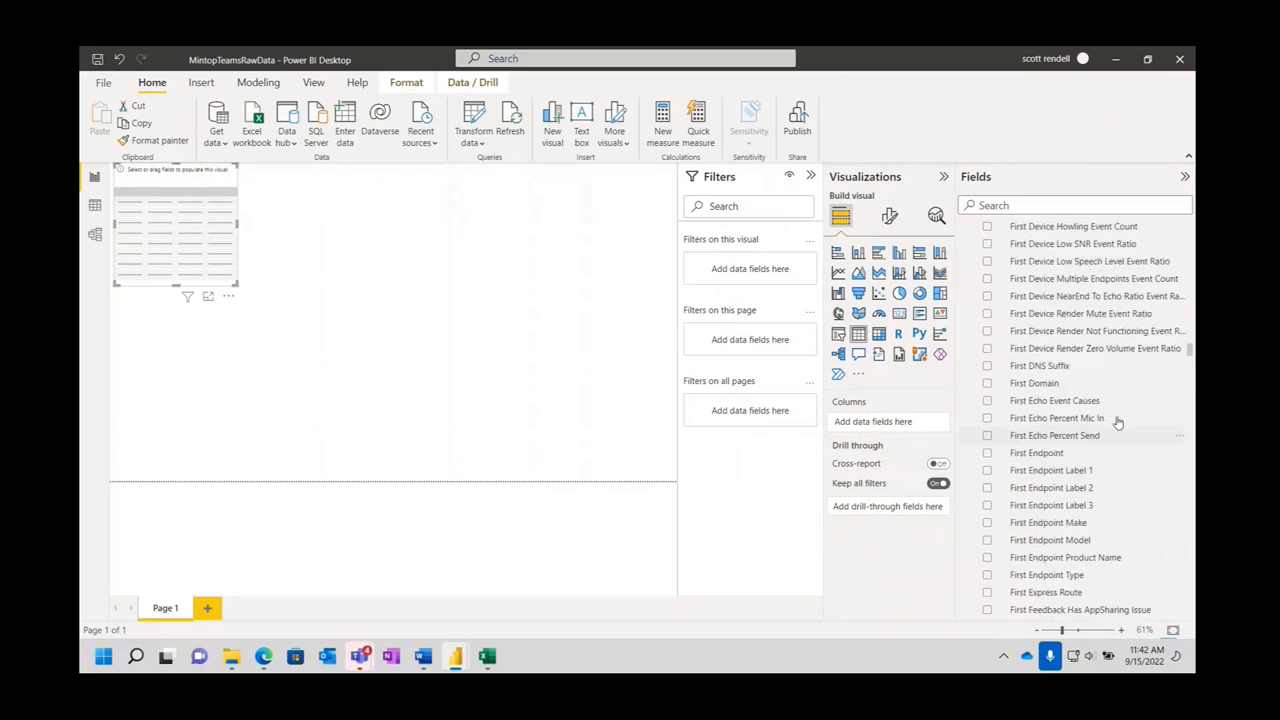
scroll(1118, 423, up, 20)
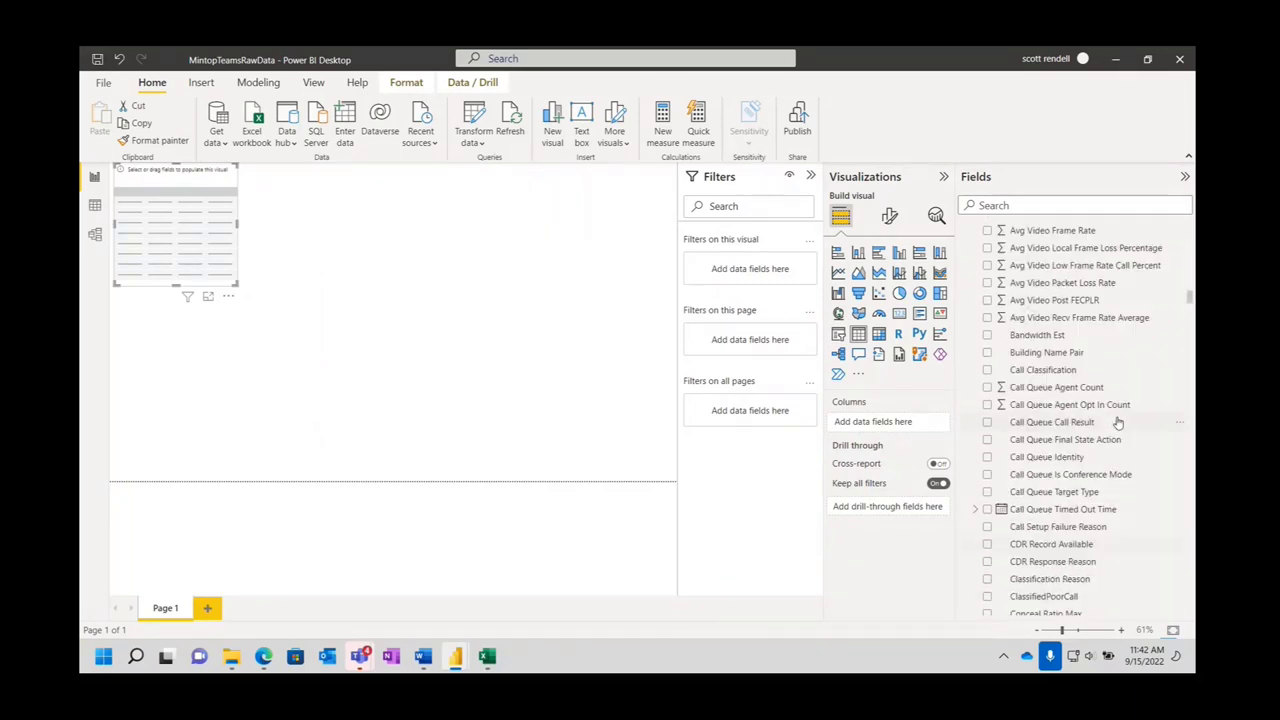
scroll(1118, 423, up, 5)
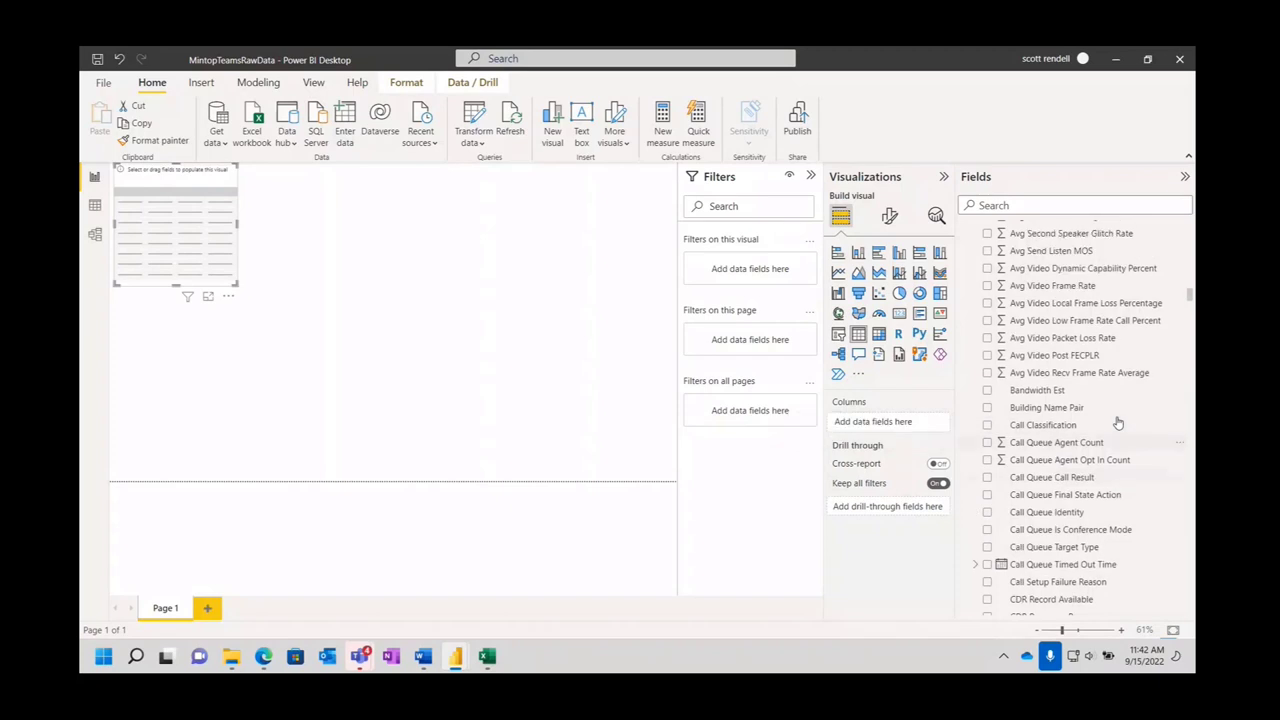
scroll(1118, 423, up, 12)
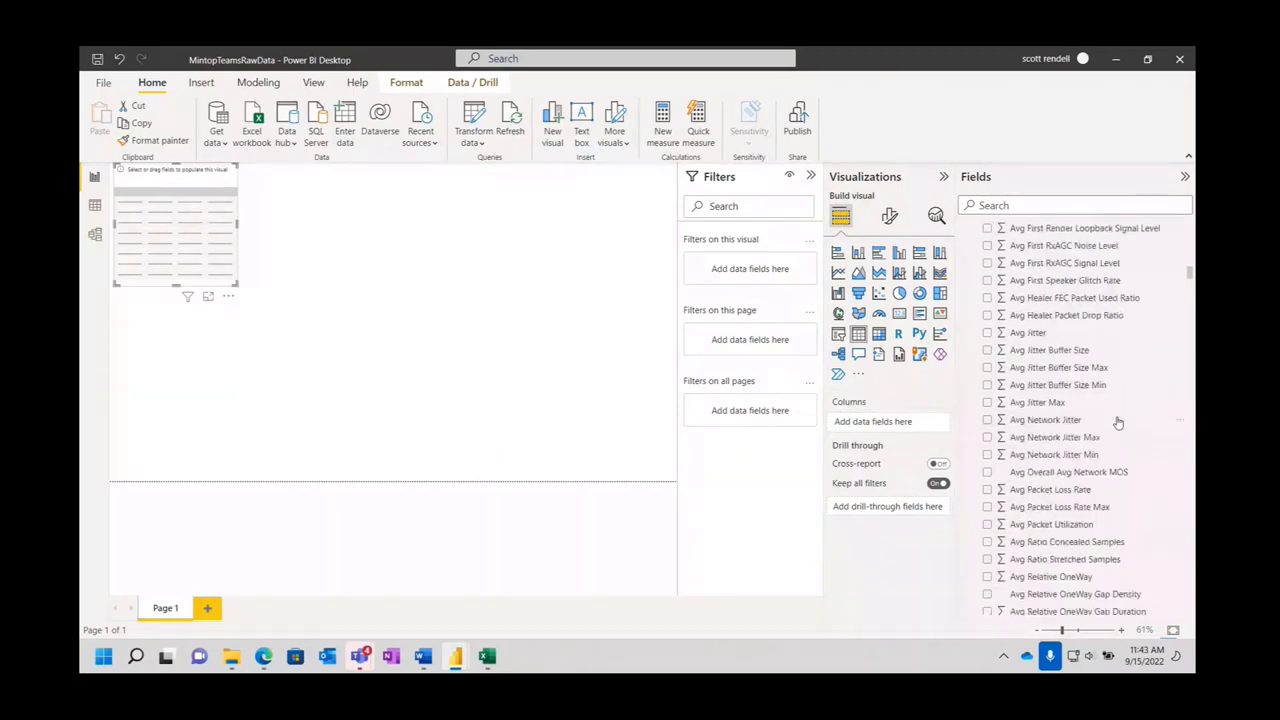
scroll(1118, 423, up, 10)
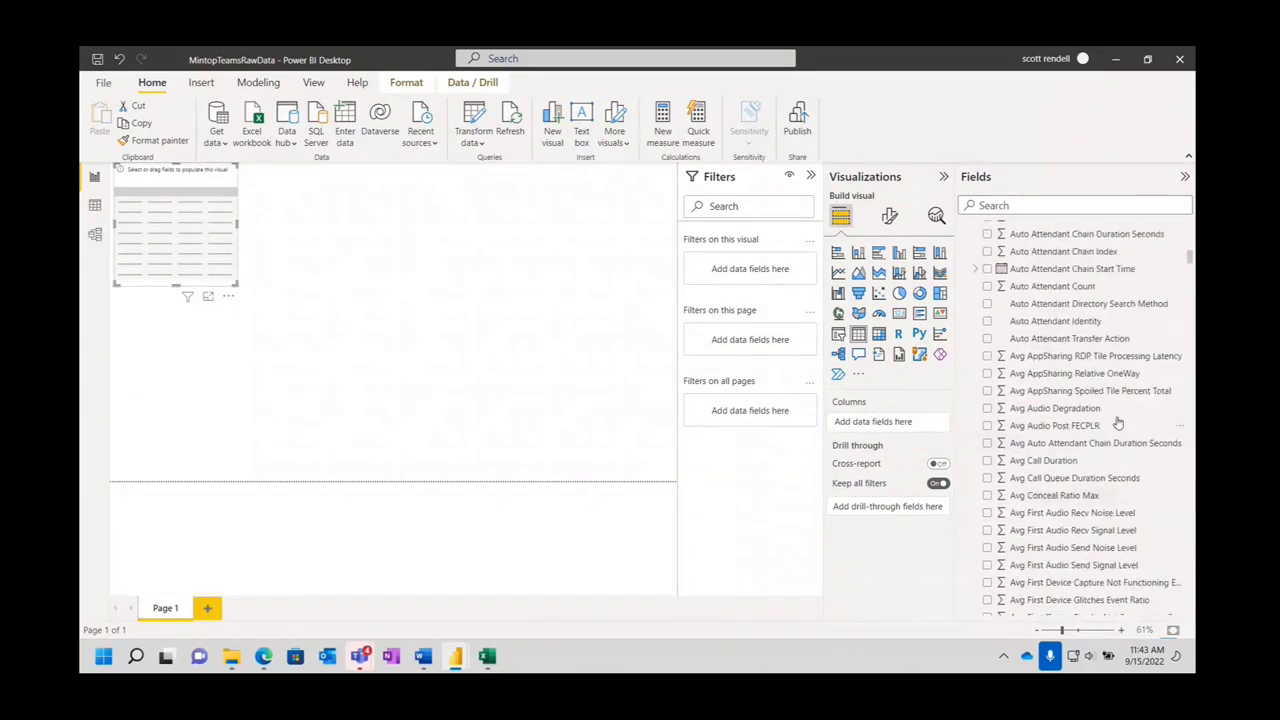
scroll(1118, 423, up, 3)
scroll(1118, 423, up, 3)
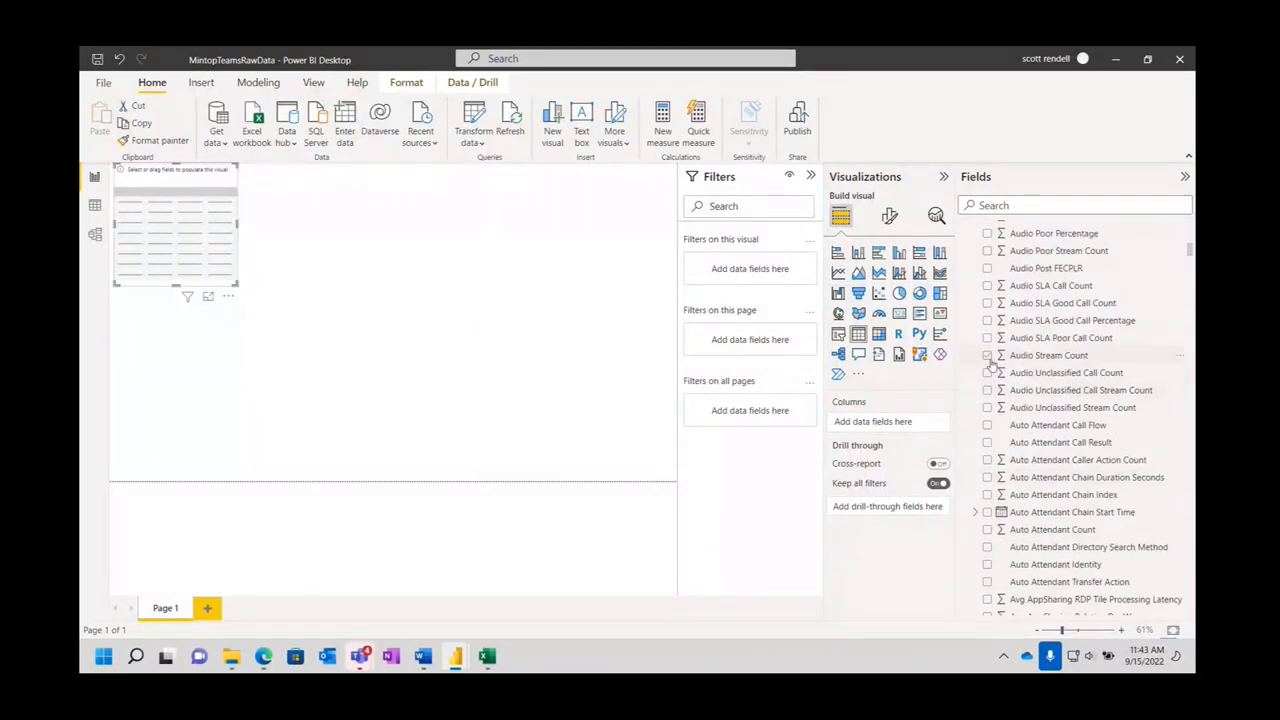
click(988, 356)
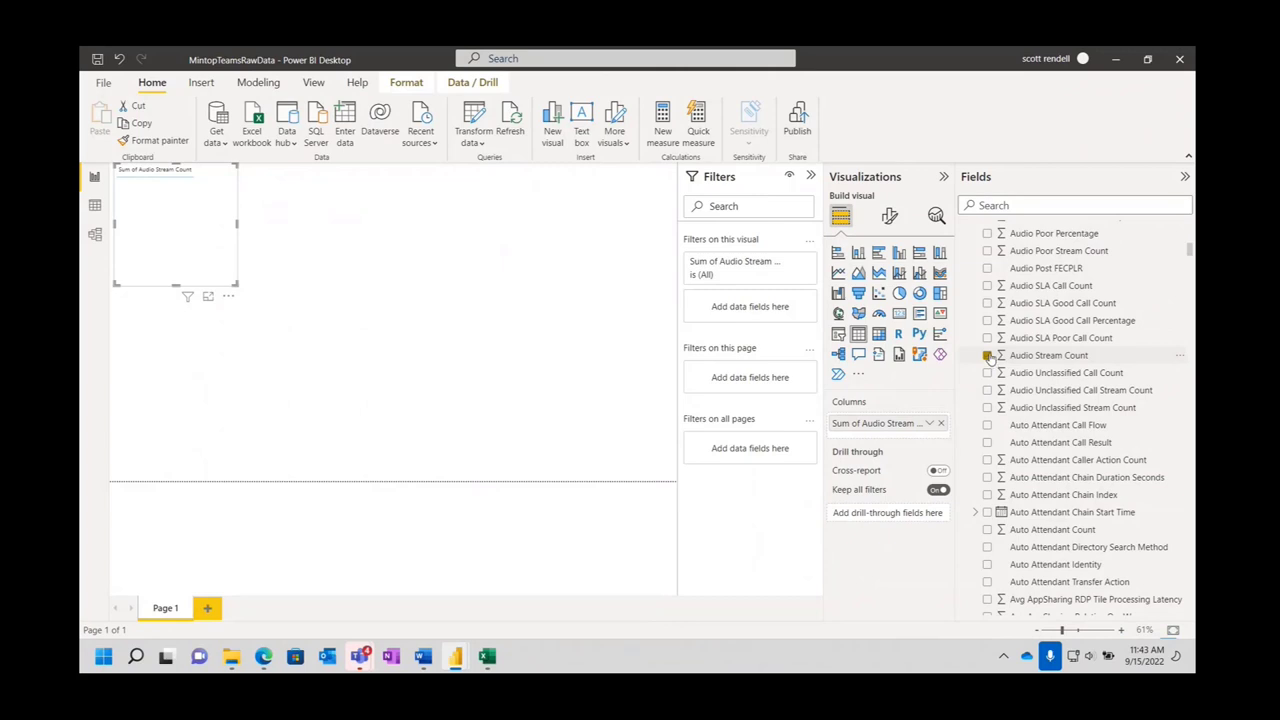
Replace Audio Stream Count in the Page 1 table visual with the Audio Call Count measure, briefly trying Audio and Video Call.
click(988, 356)
scroll(1020, 350, up, 6)
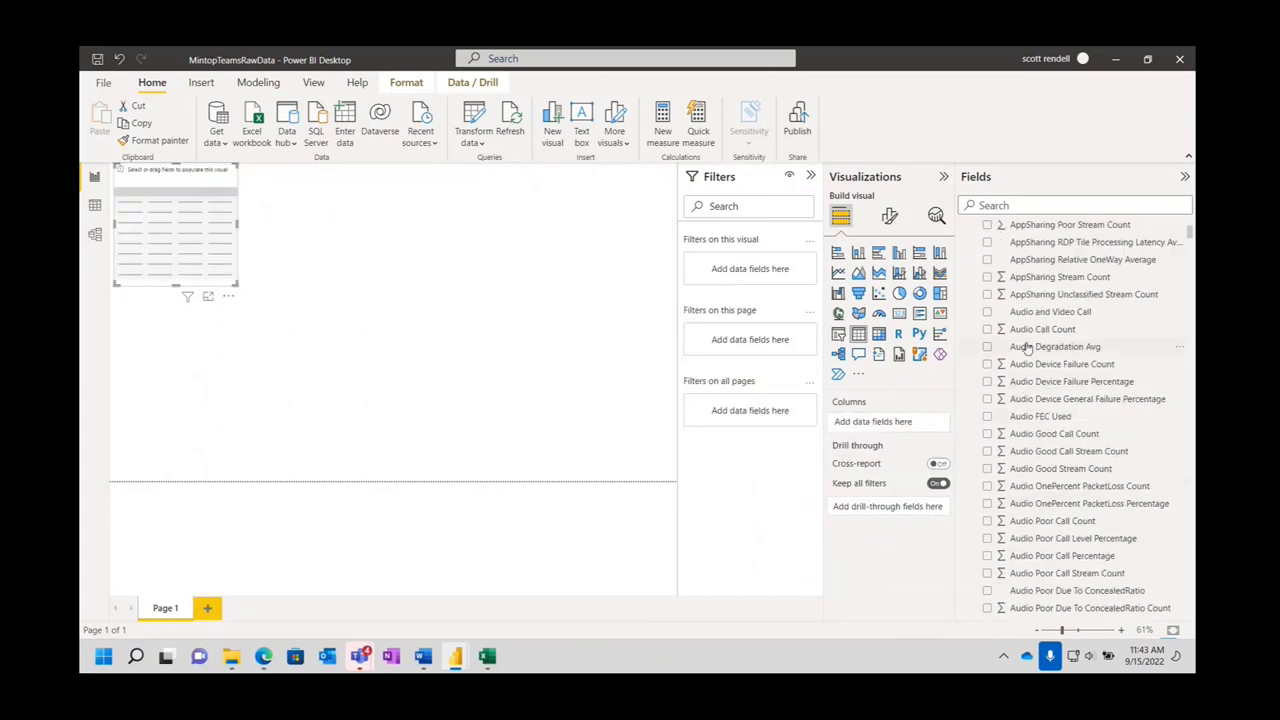
scroll(1027, 347, up, 3)
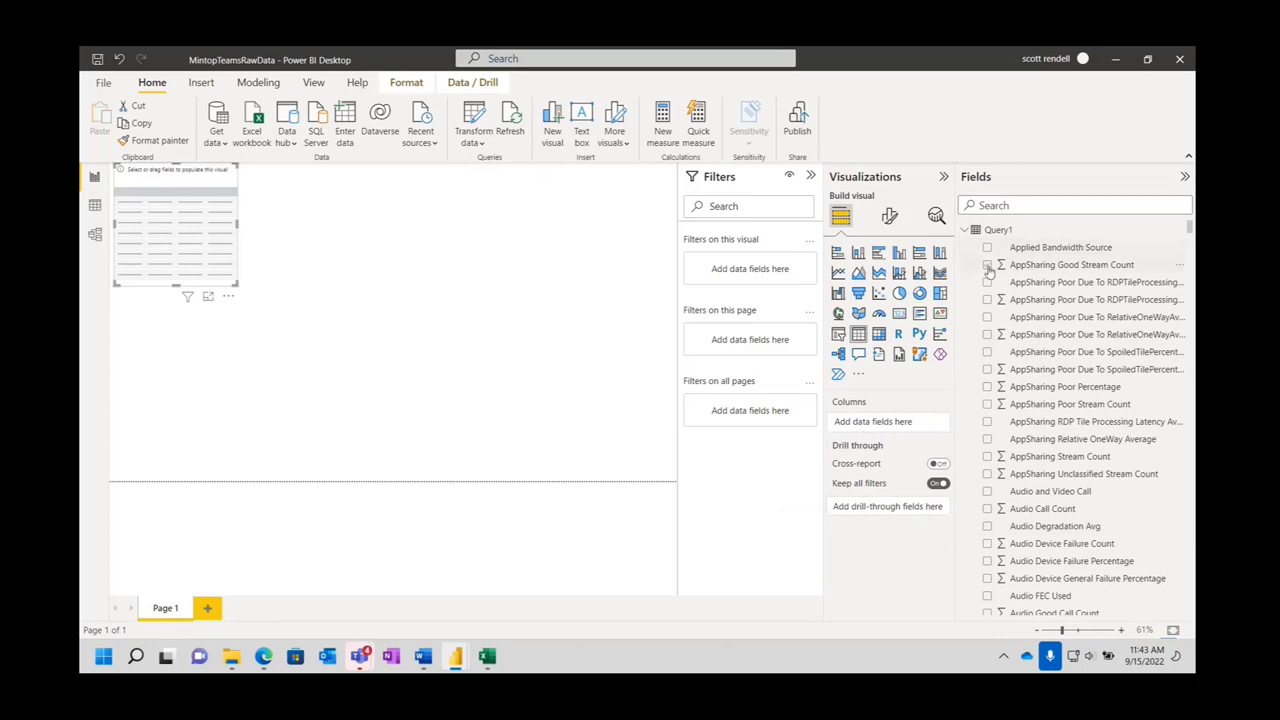
scroll(990, 360, down, 2)
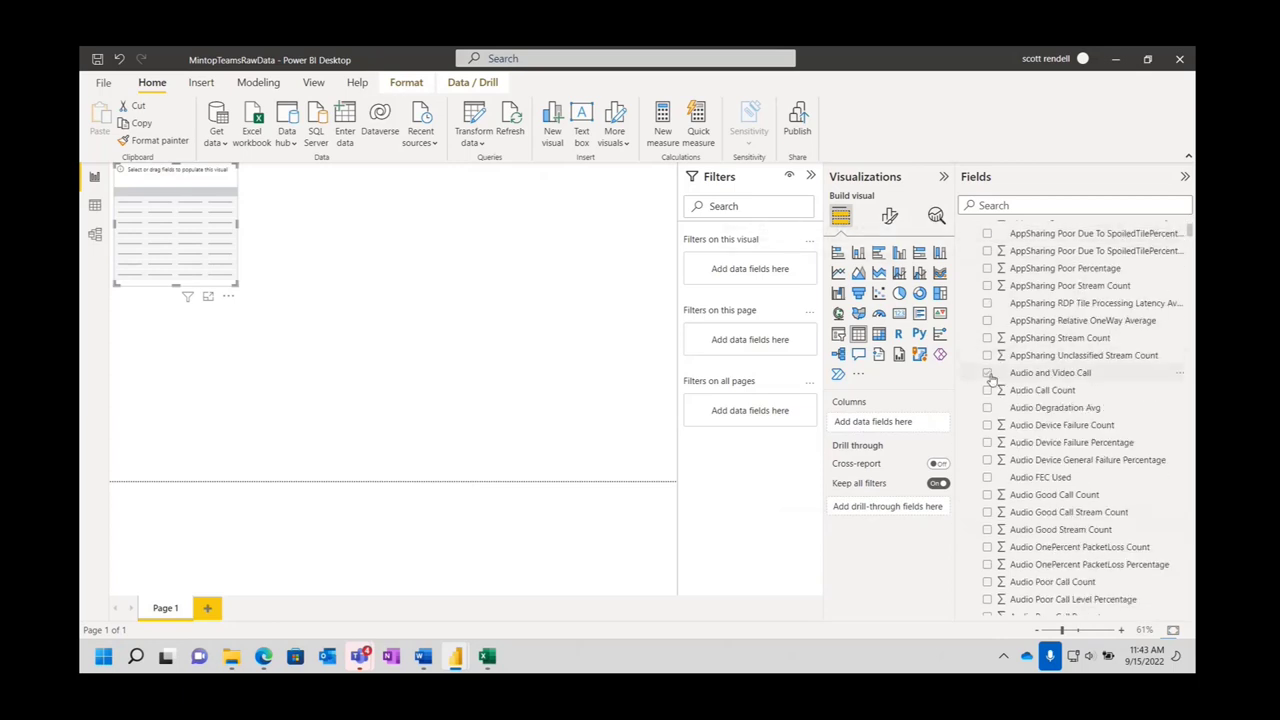
click(987, 373)
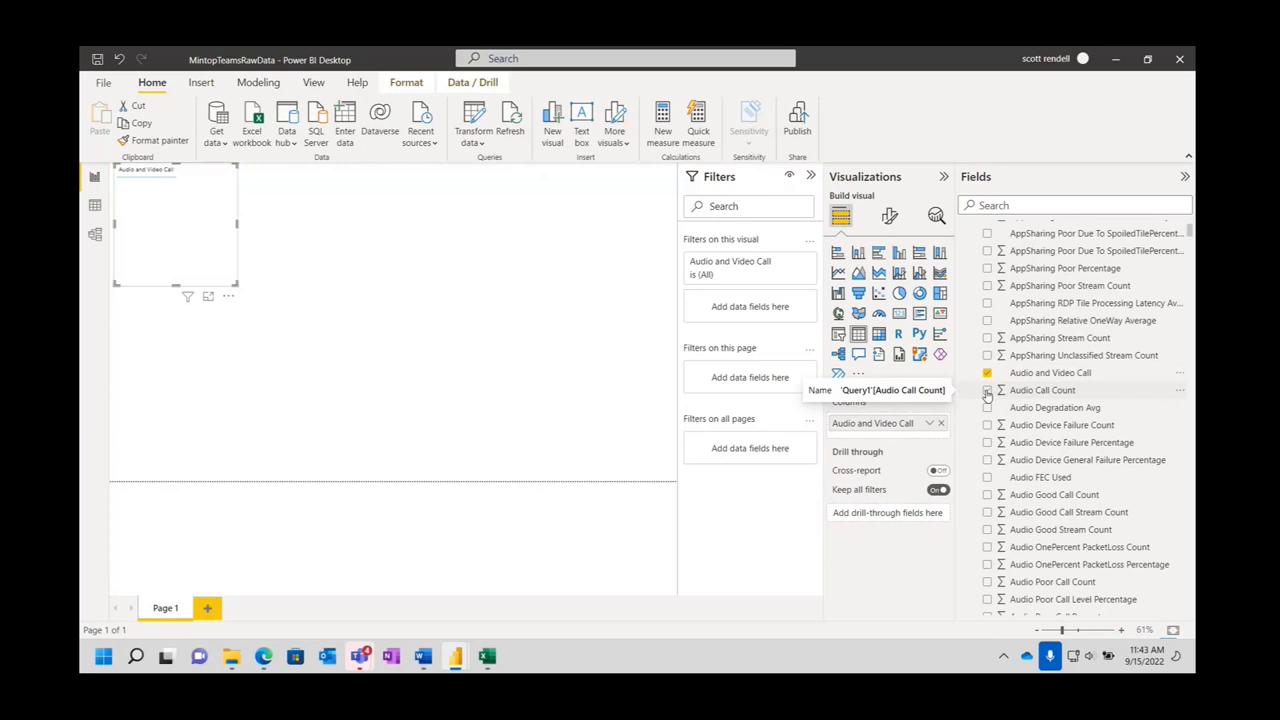
click(987, 373)
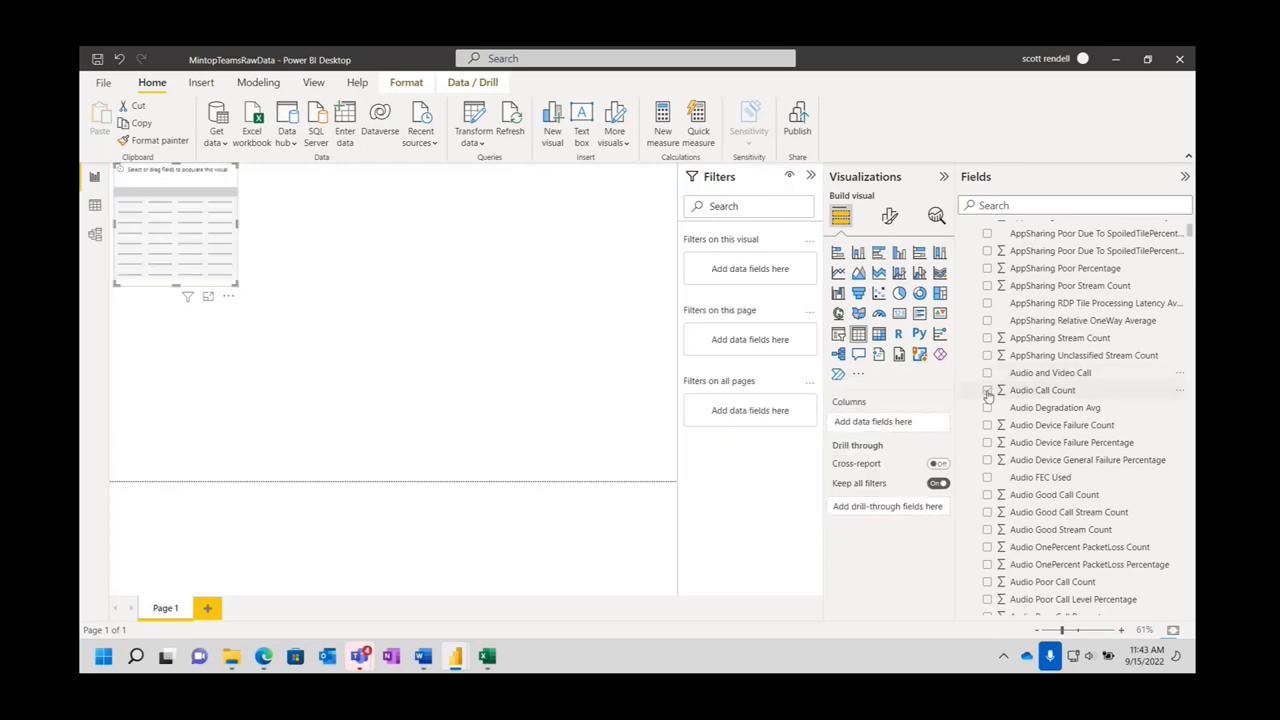
click(987, 391)
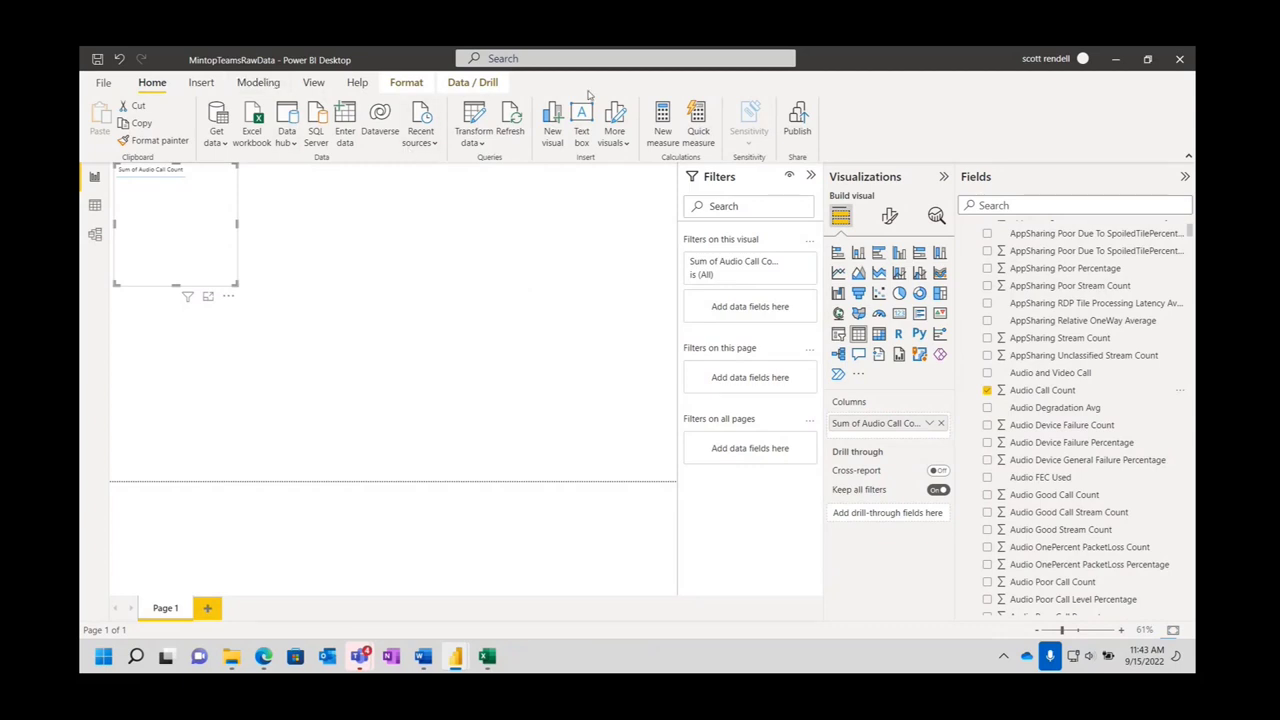
Open the full Get Data connector list and look through the Online Services category for Teams and call quality connectors.
click(220, 143)
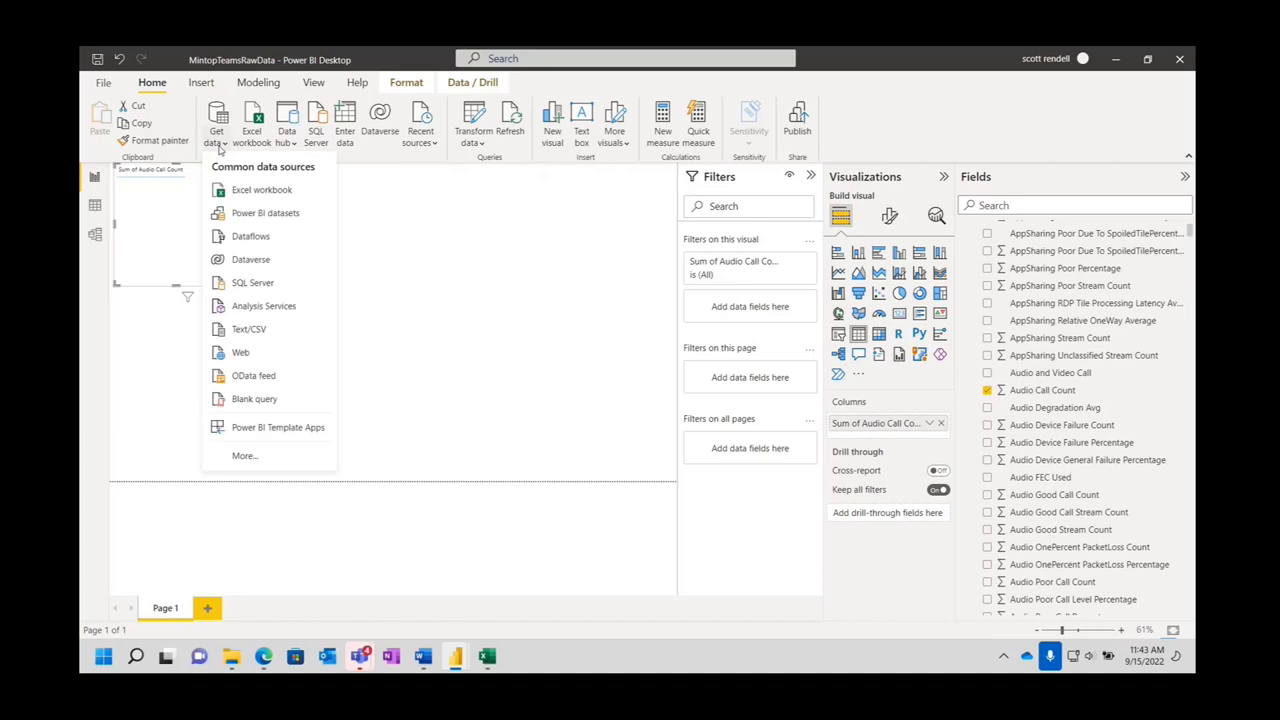
click(242, 458)
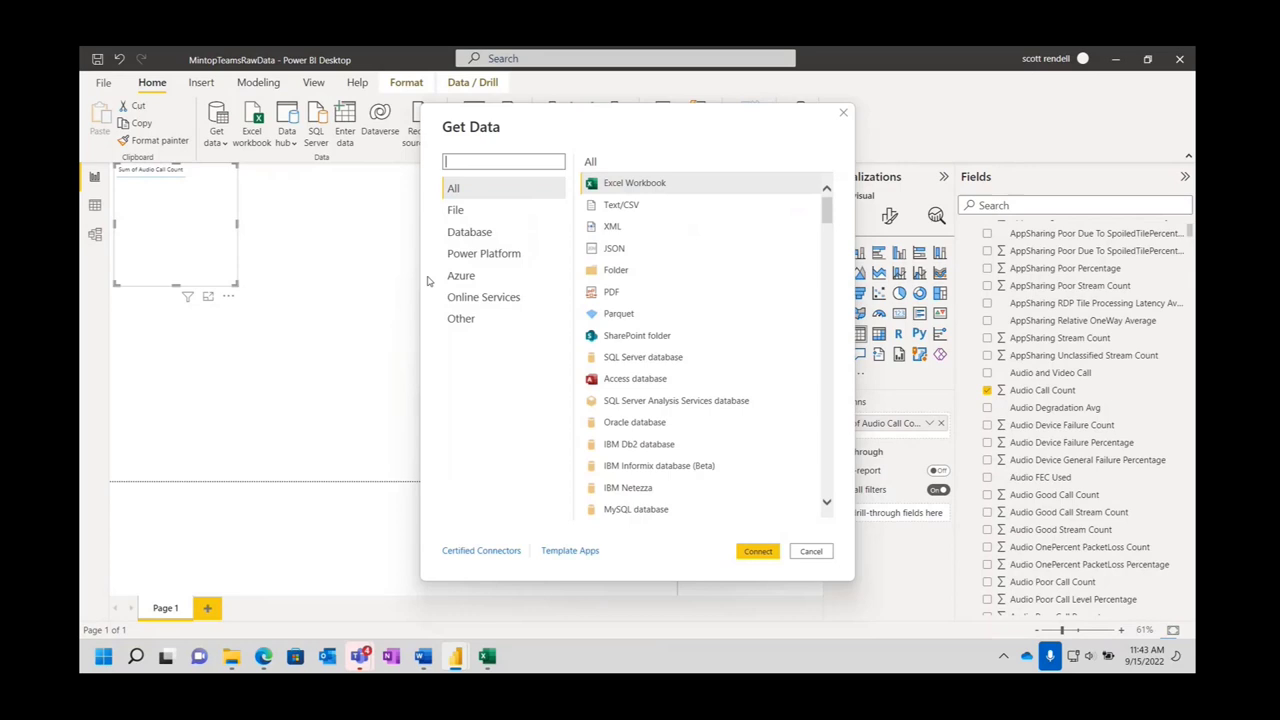
click(478, 299)
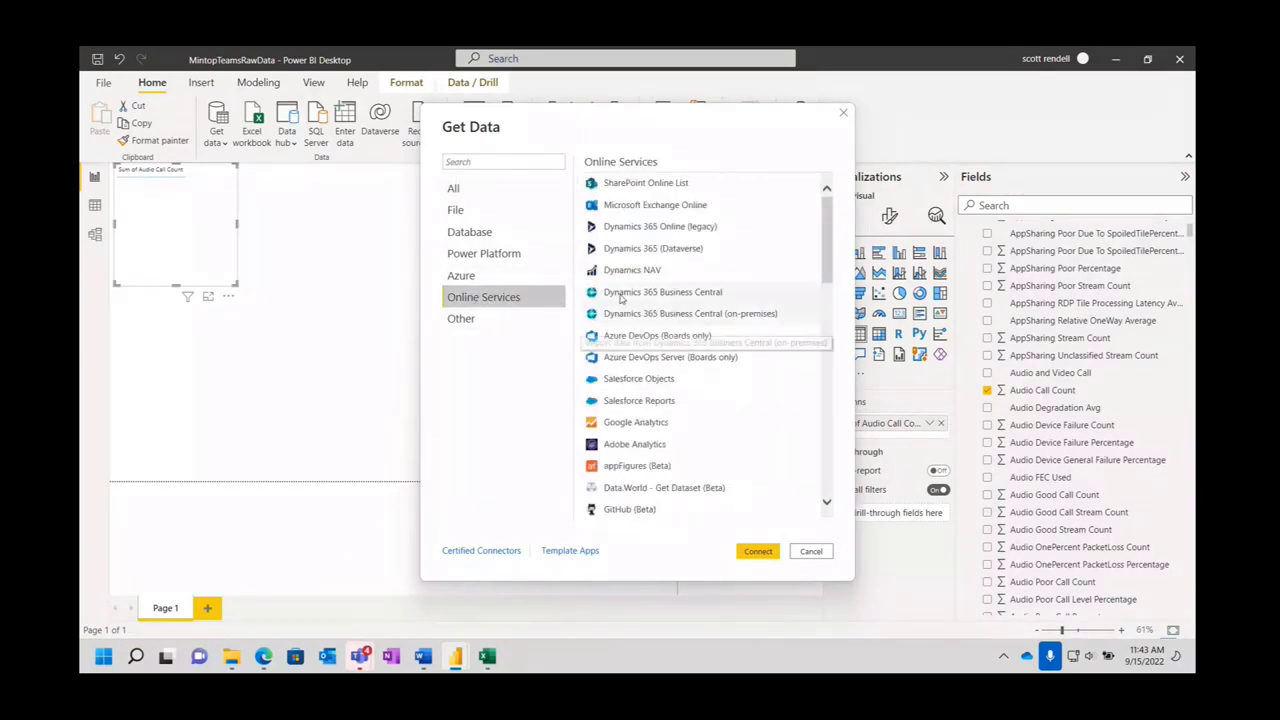
scroll(640, 285, down, 3)
scroll(640, 285, down, 6)
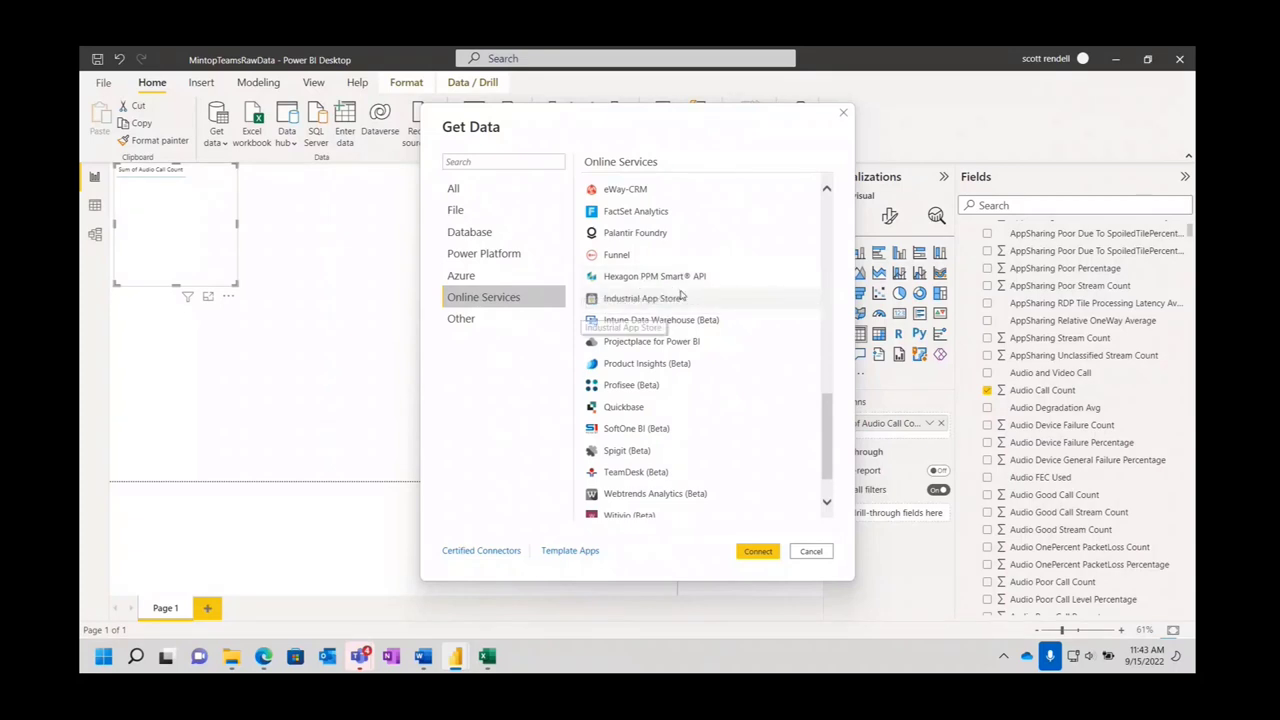
scroll(675, 291, up, 3)
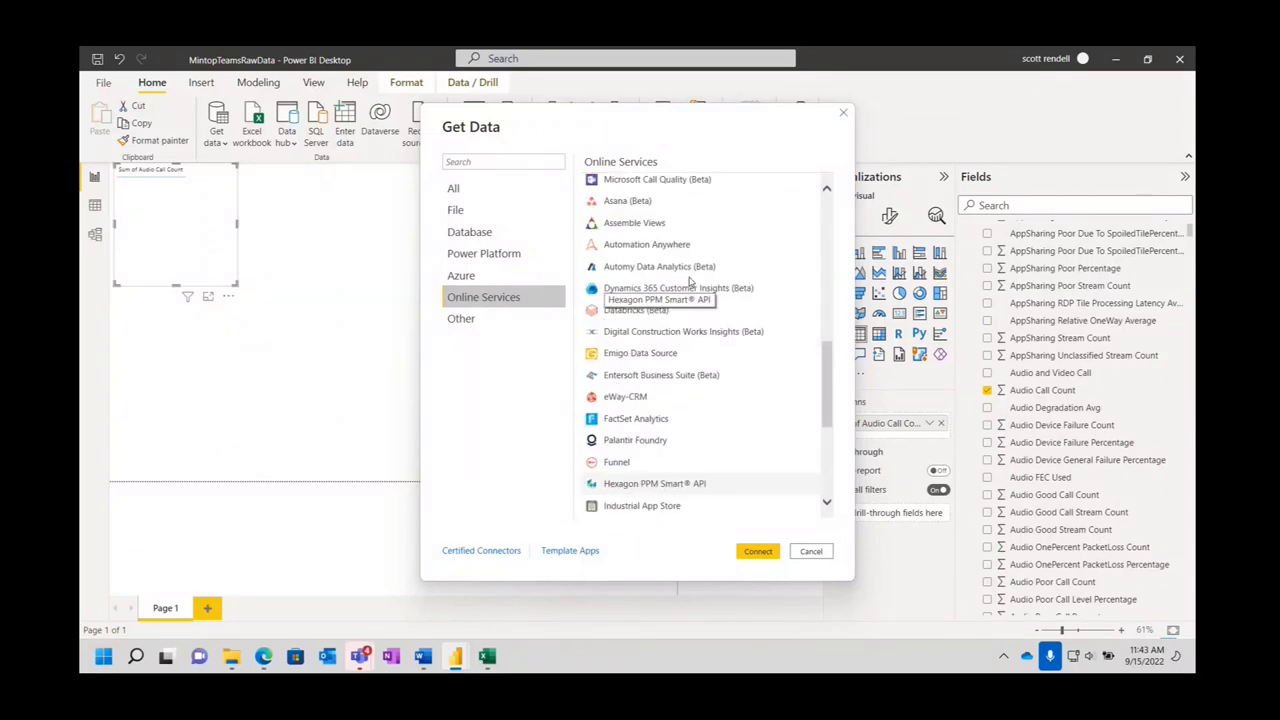
scroll(720, 312, down, 4)
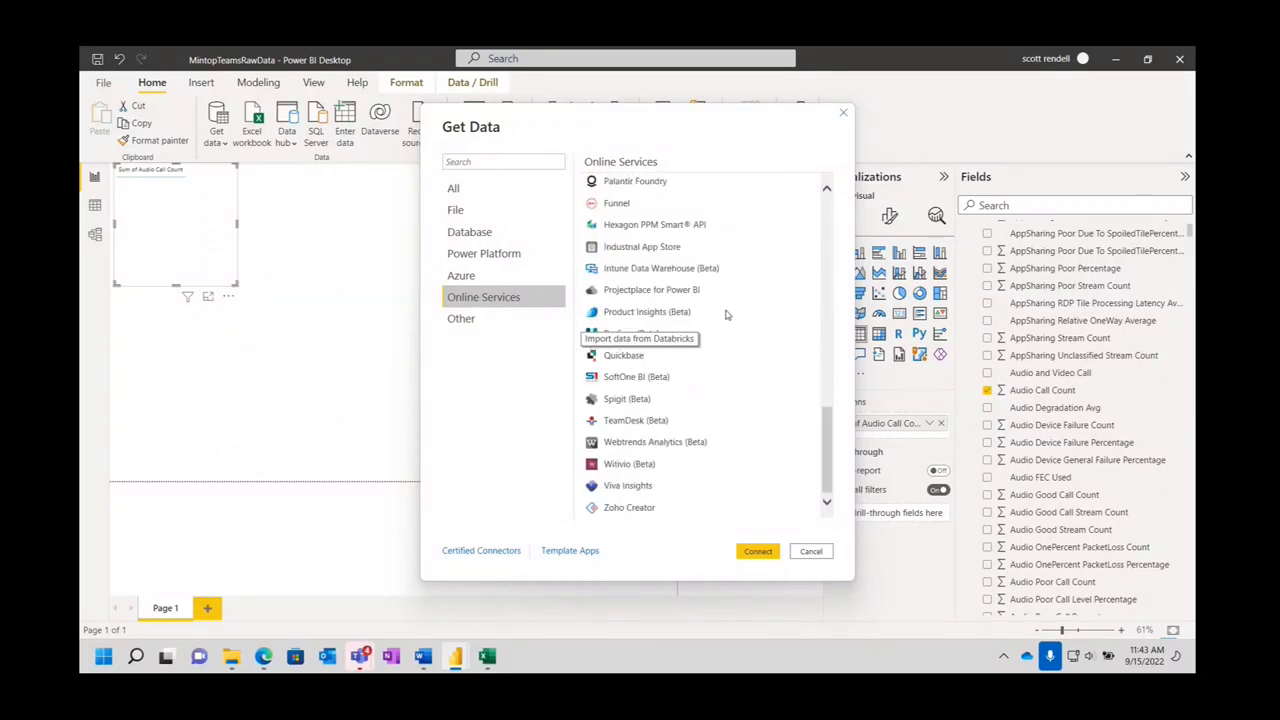
scroll(727, 315, up, 1)
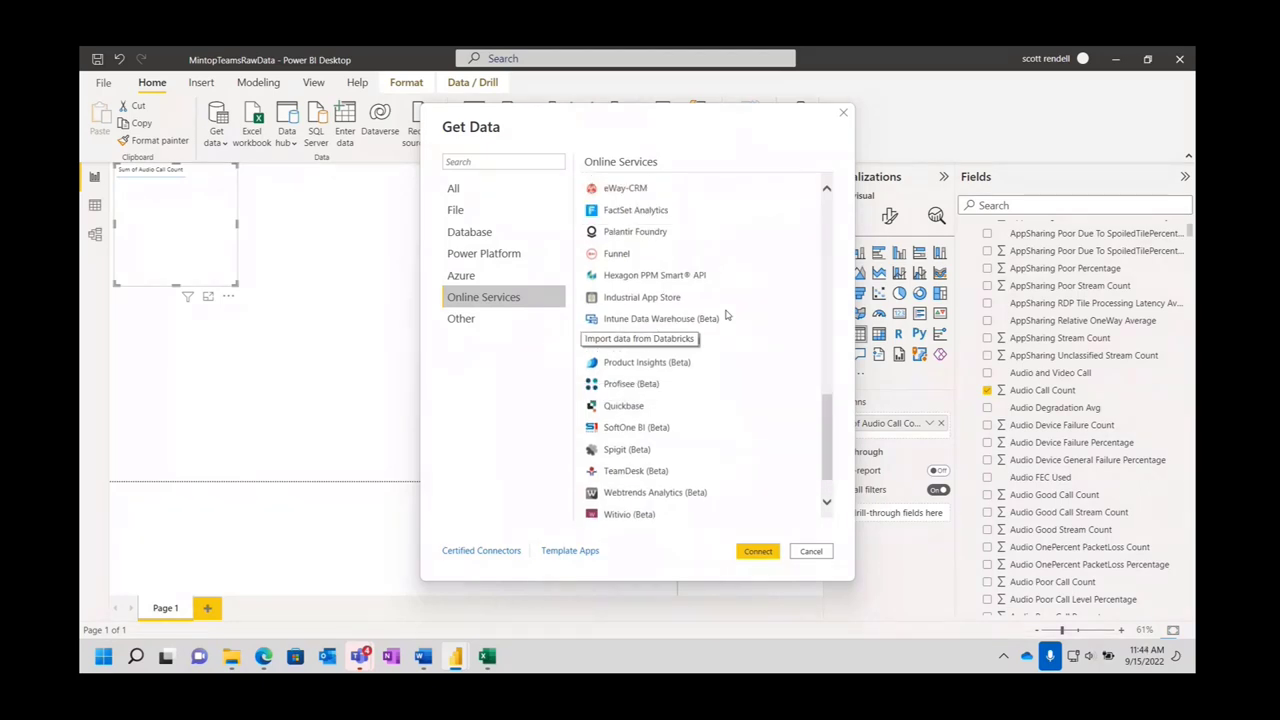
scroll(727, 315, up, 5)
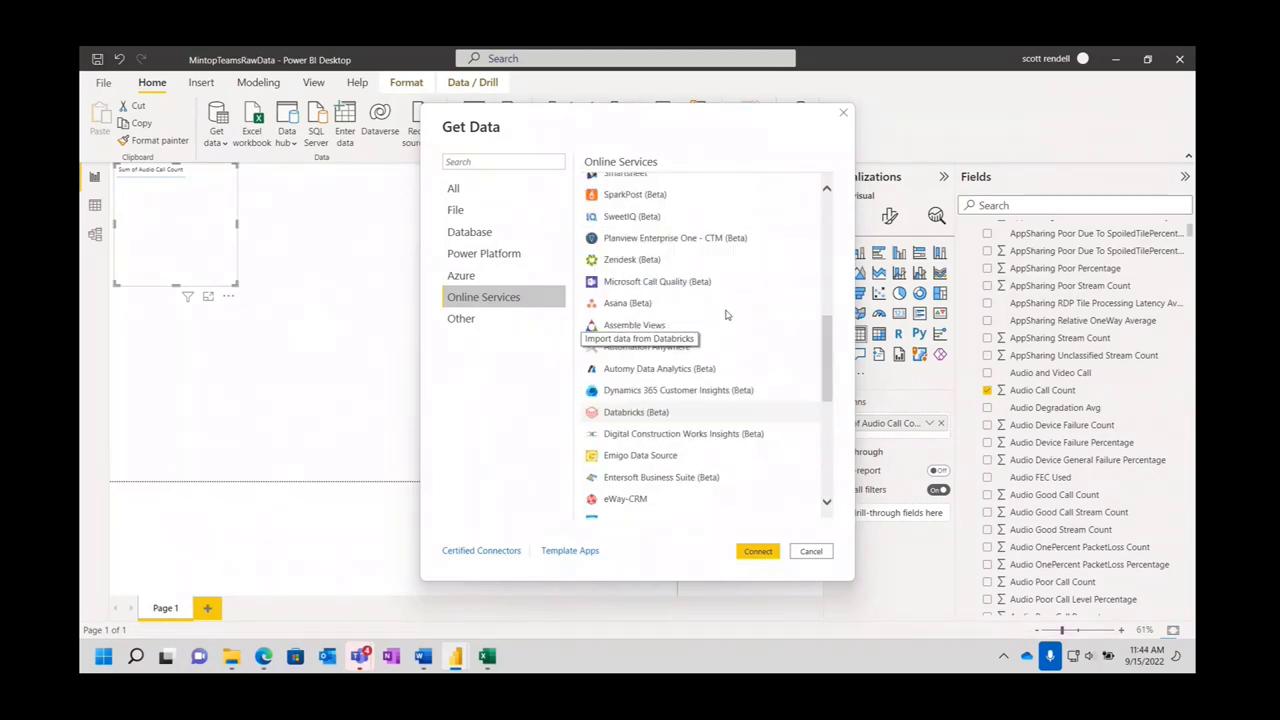
scroll(727, 315, up, 2)
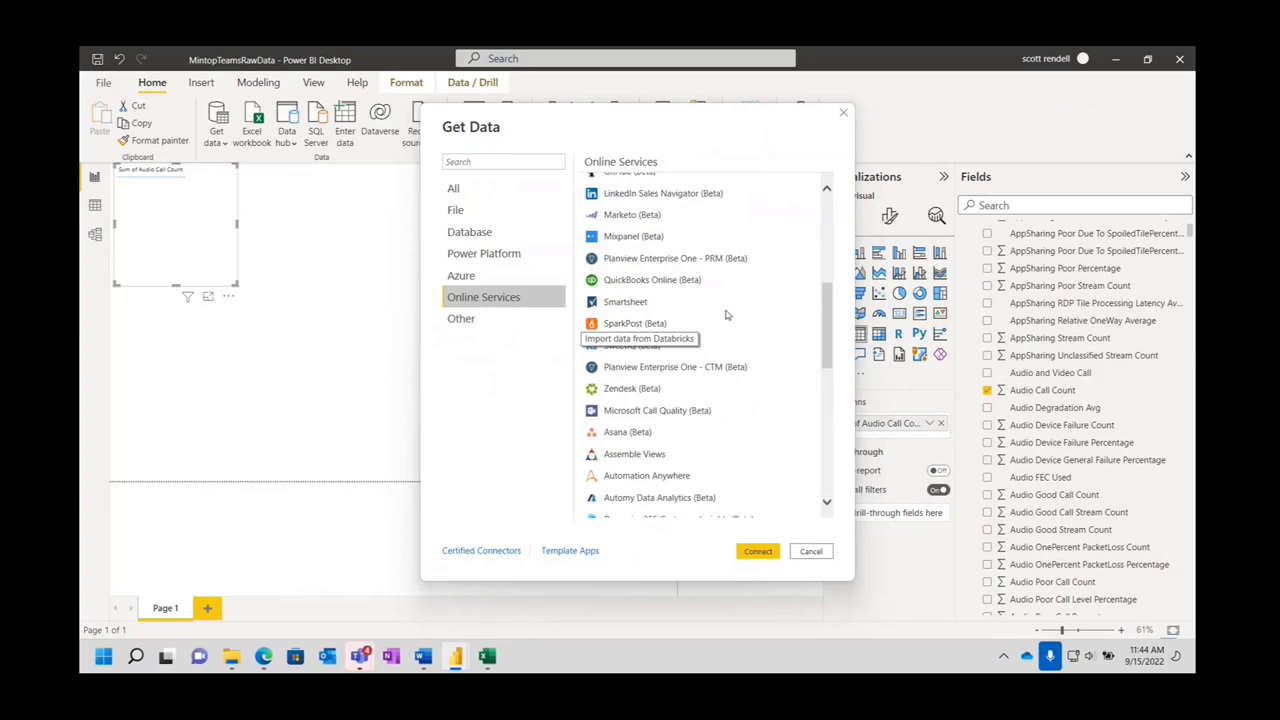
scroll(727, 315, up, 4)
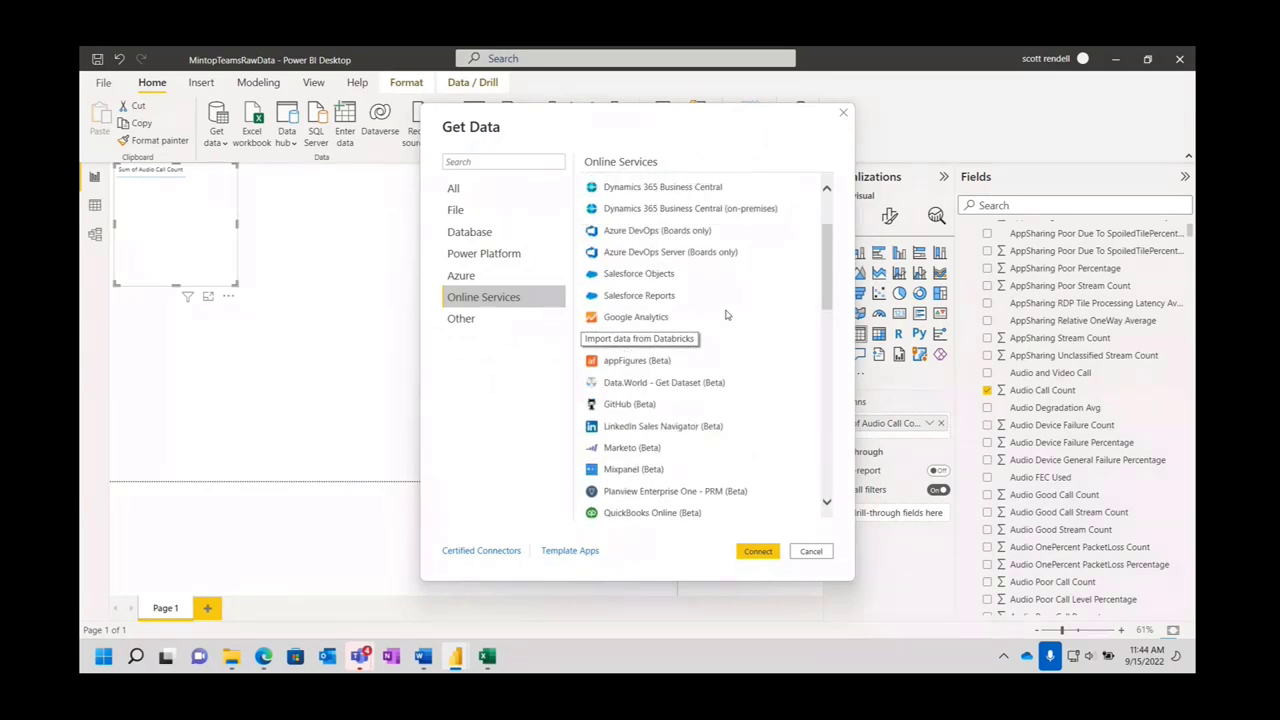
scroll(727, 315, up, 2)
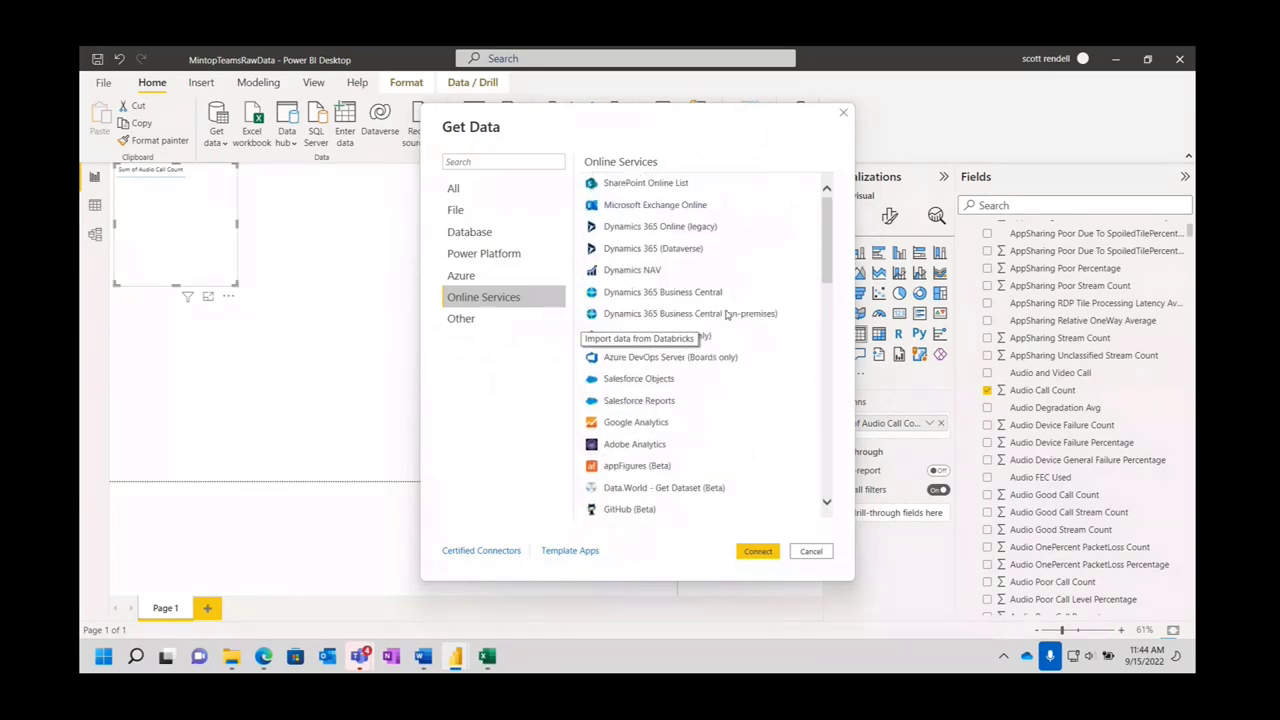
Search the data connectors for "teams" and for "call", and close the Get Data dialog without connecting.
click(469, 163)
text(teams)
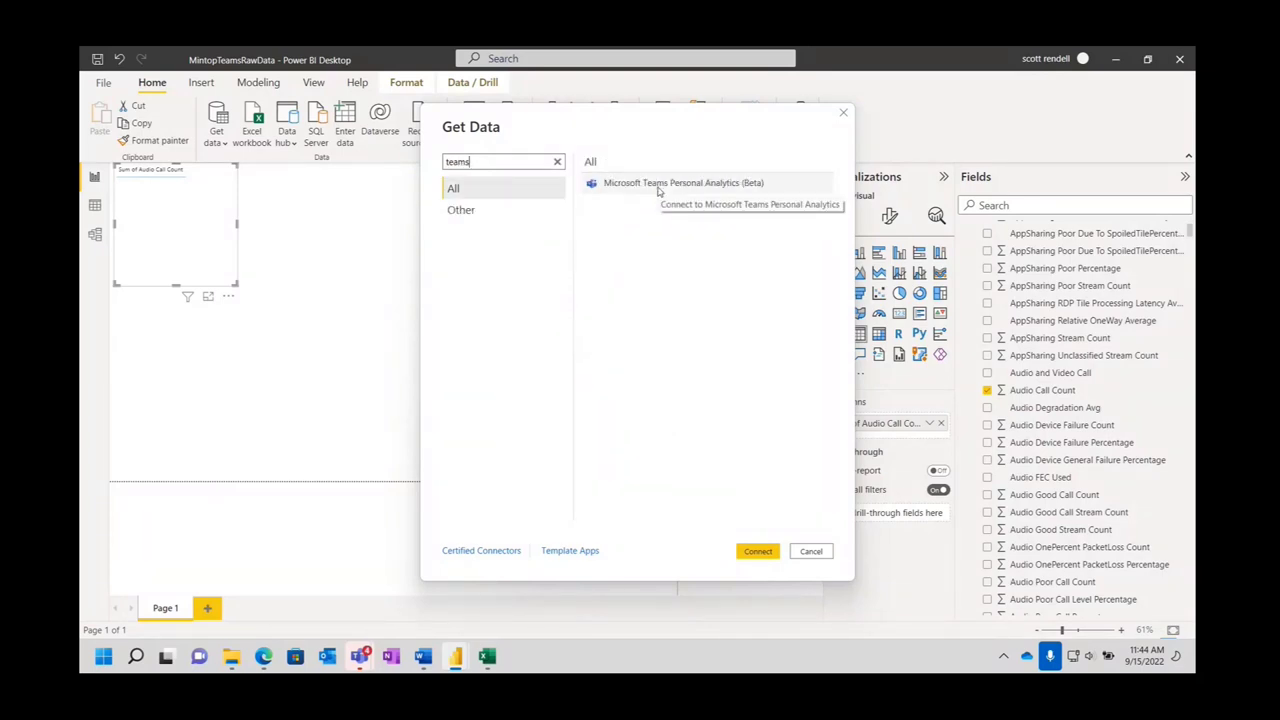
drag(486, 162, 418, 165)
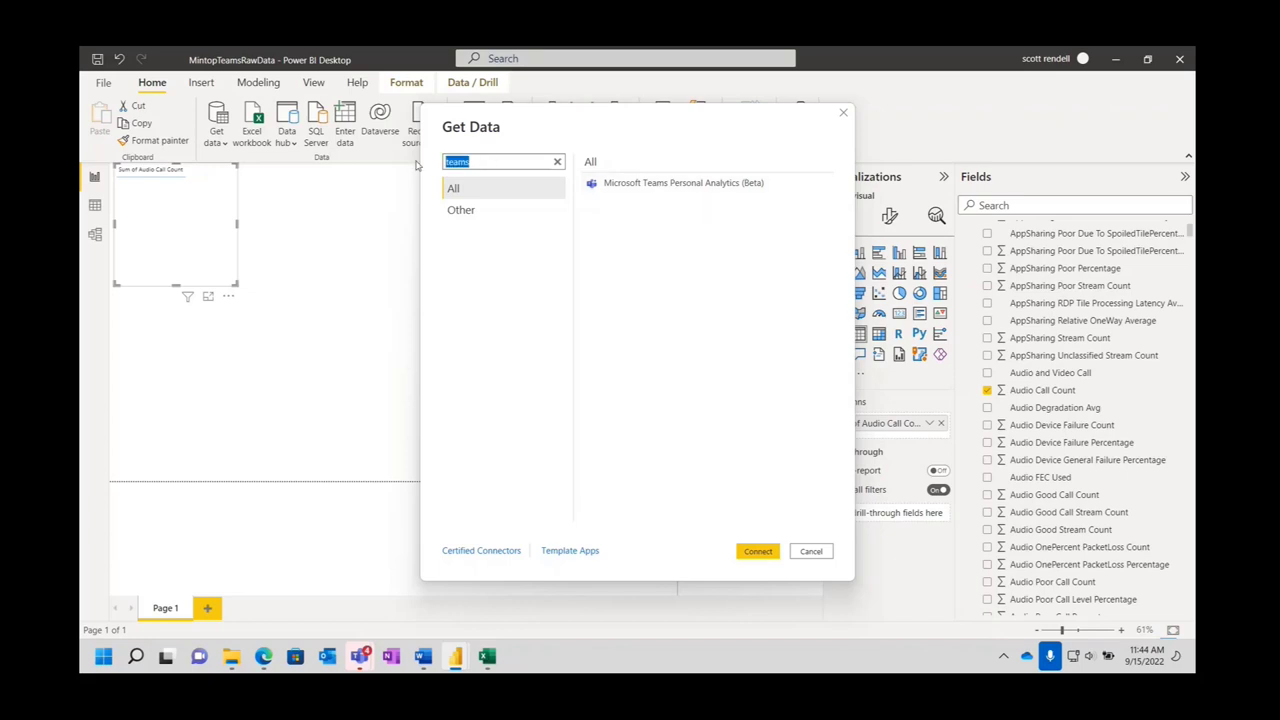
text(call)
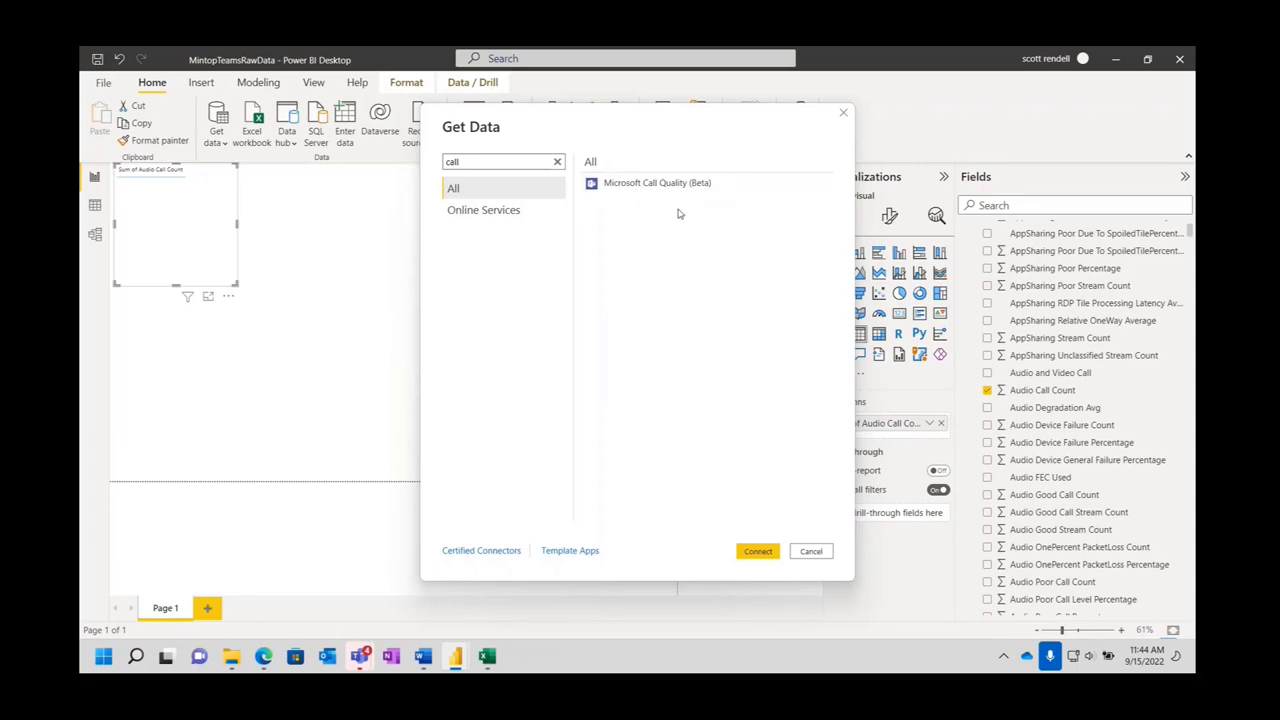
click(811, 553)
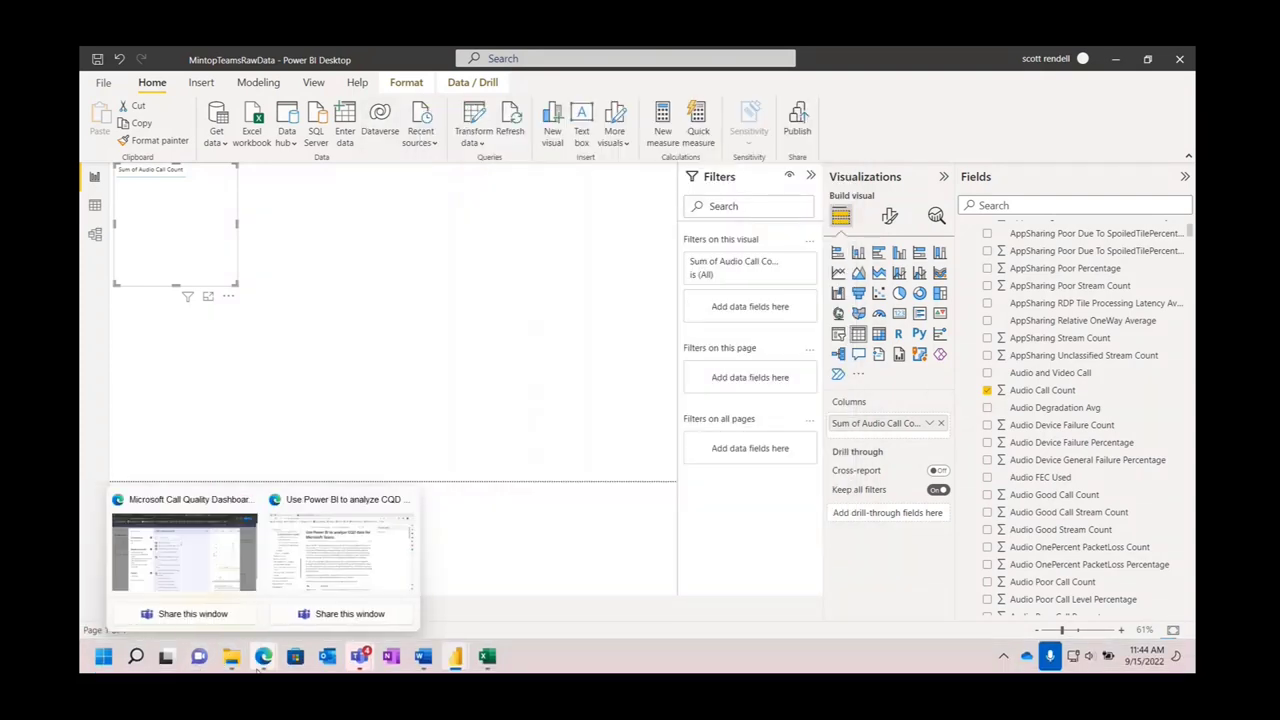
View the MintopQER report, and open the CQD-Power-BI-query-templates folder inside Downloads' CQD-Power-BI-query-templates.zip in File Explorer.
mouse_move(462, 658)
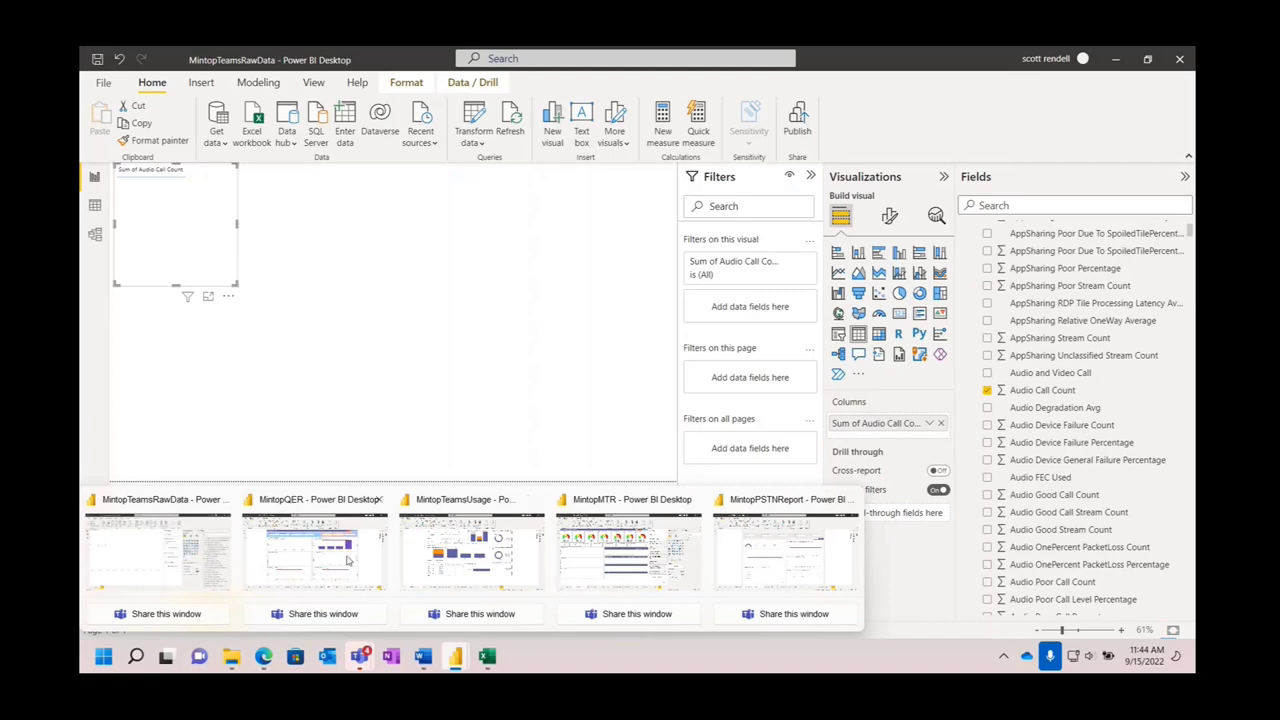
click(320, 540)
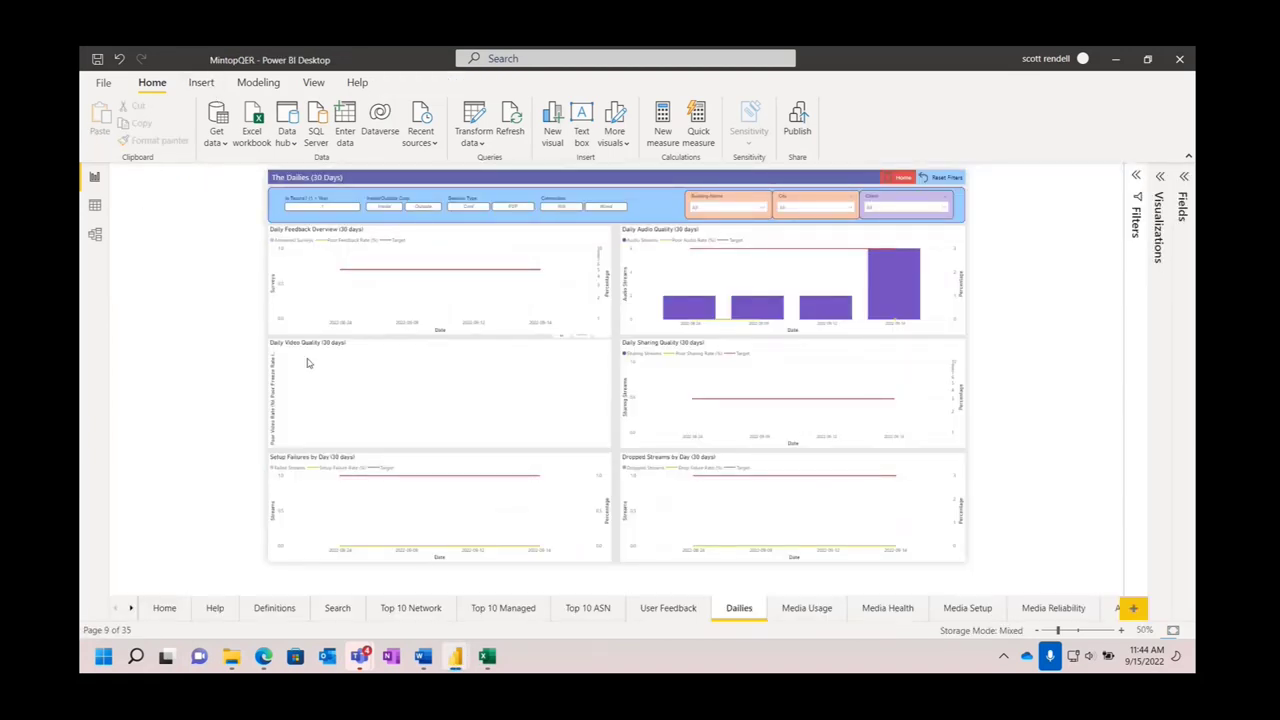
mouse_move(230, 660)
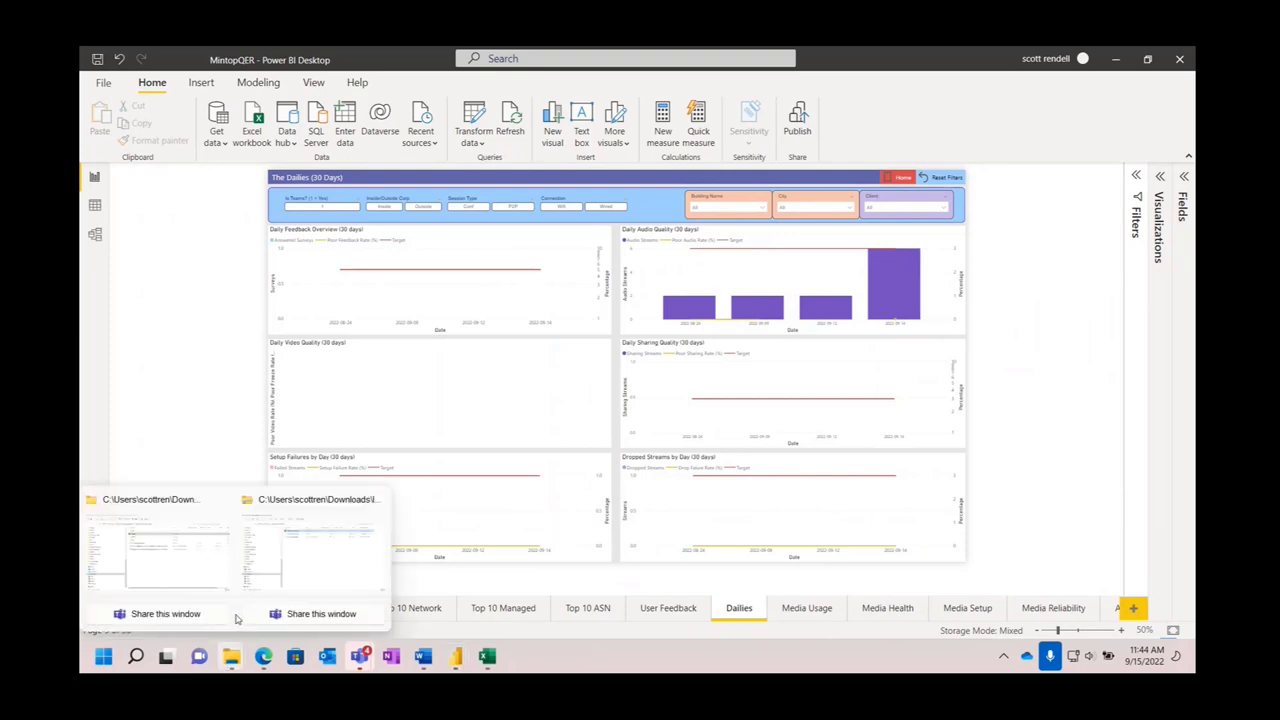
click(300, 555)
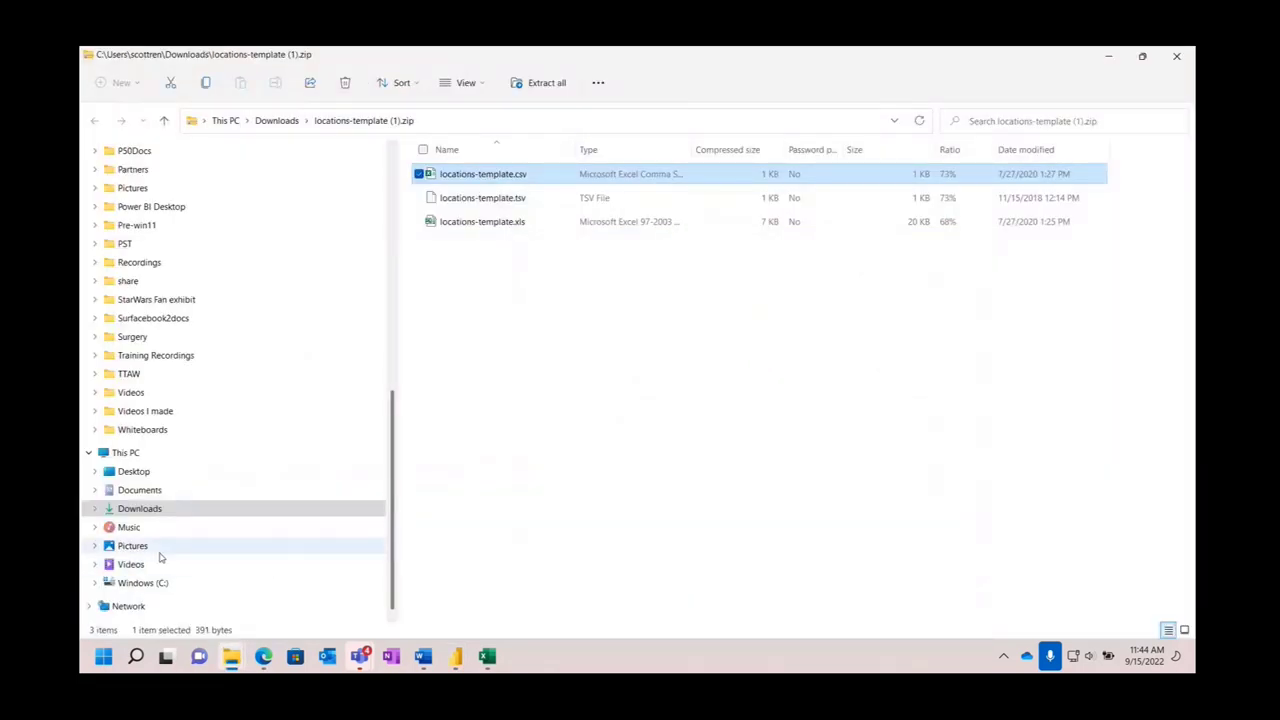
click(150, 514)
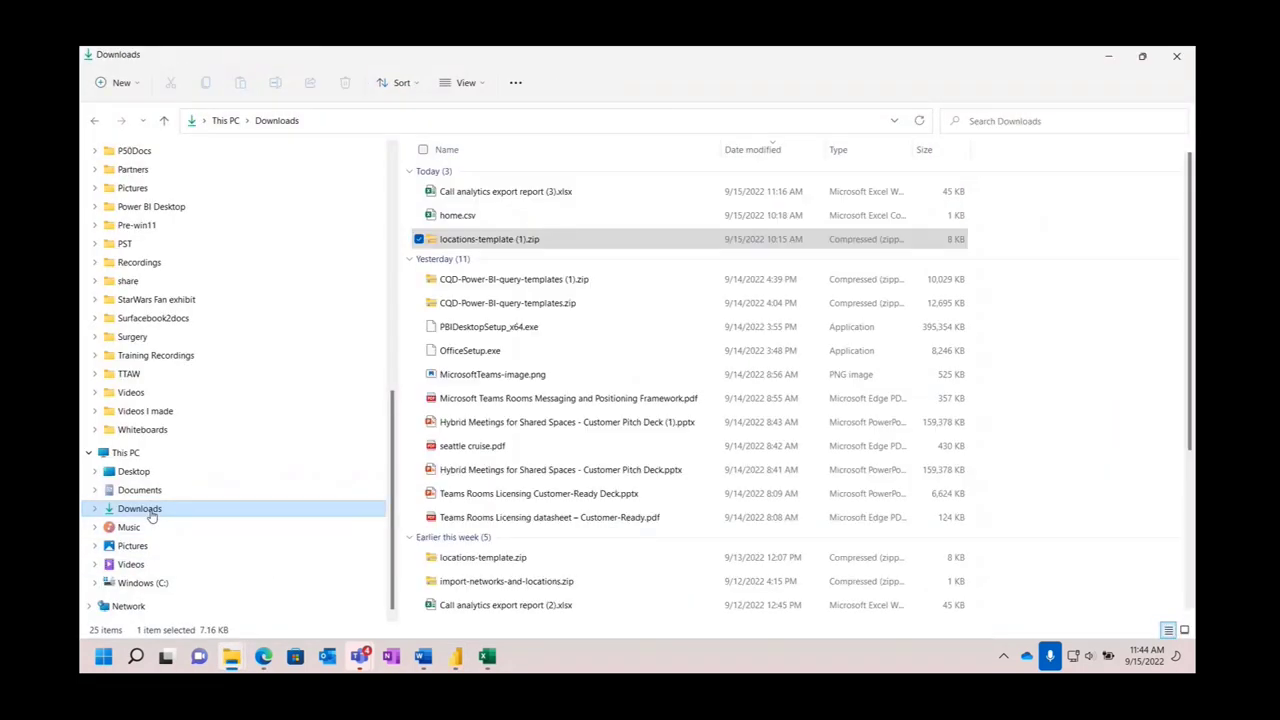
double_click(493, 303)
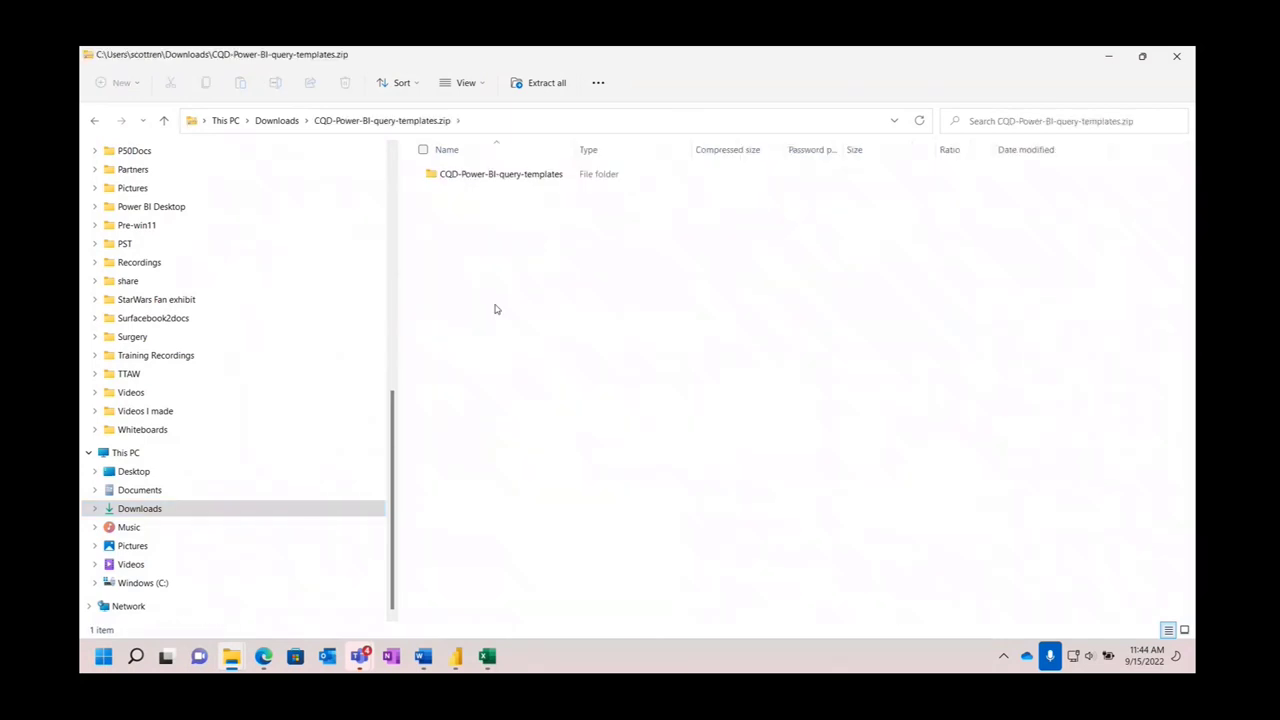
double_click(494, 176)
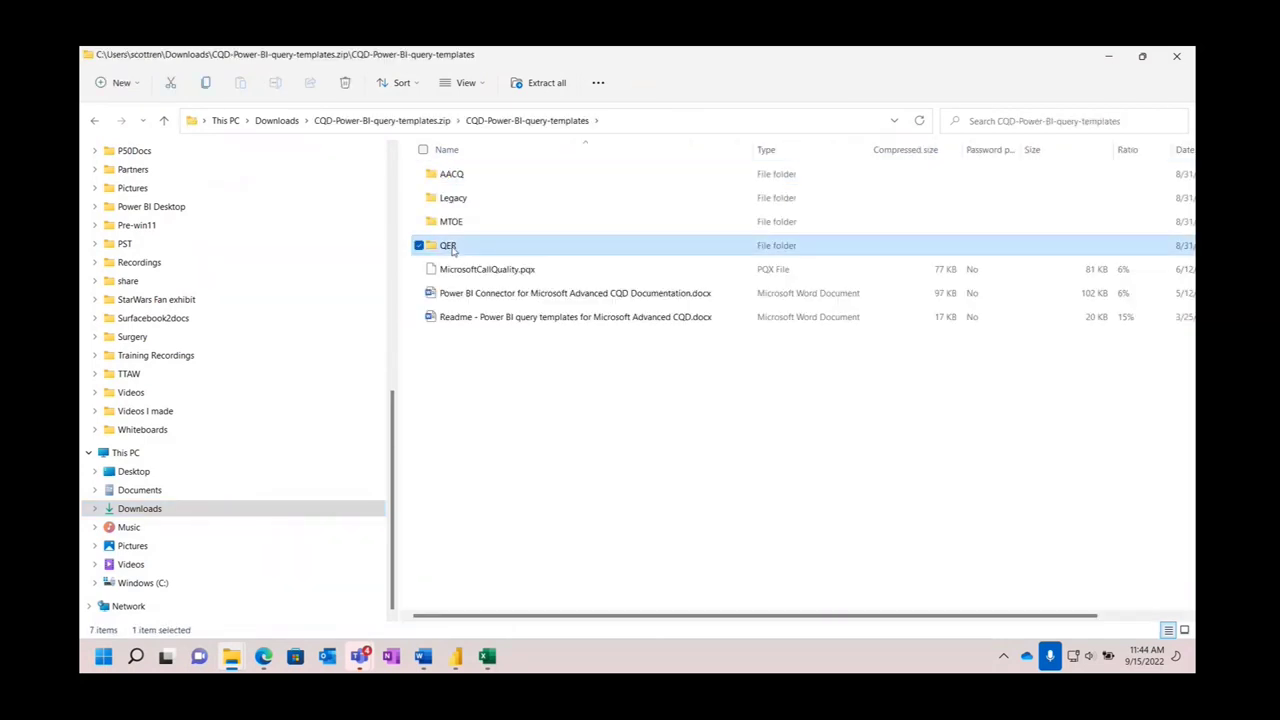
Open the QER v4.7.pbit template from the QER folder in Power BI Desktop and accept the potential security risk.
double_click(470, 242)
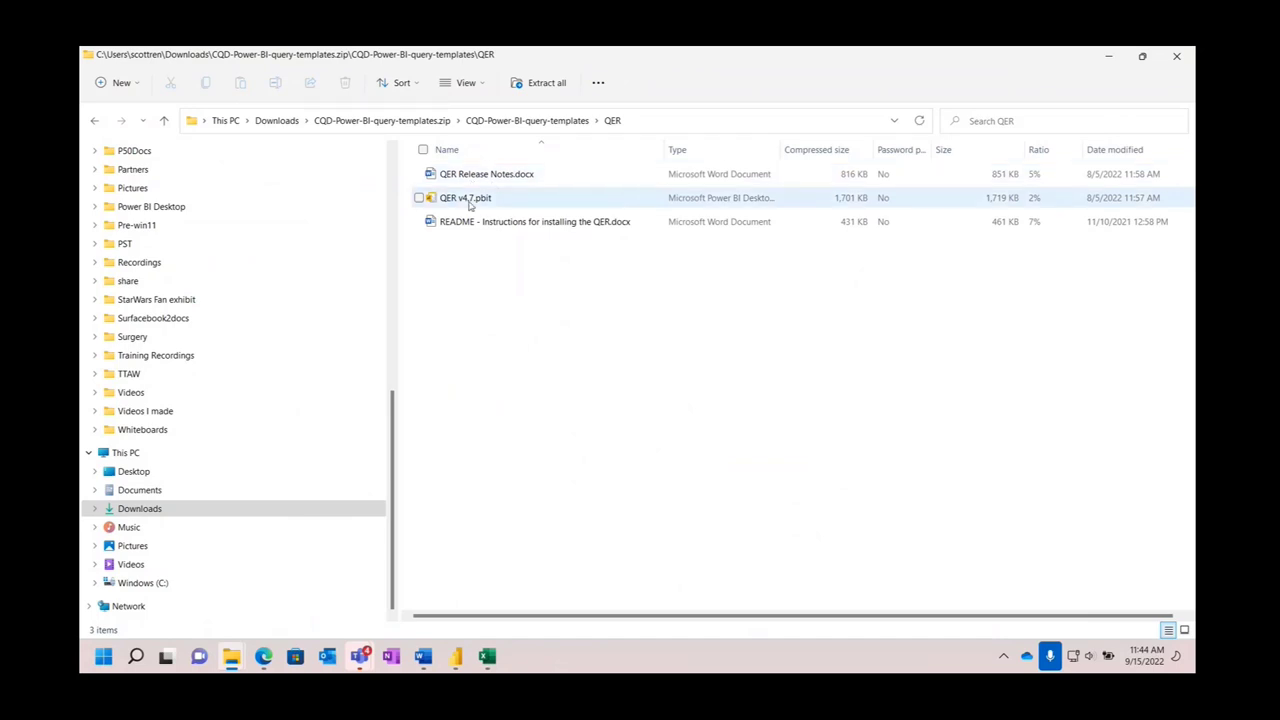
click(469, 200)
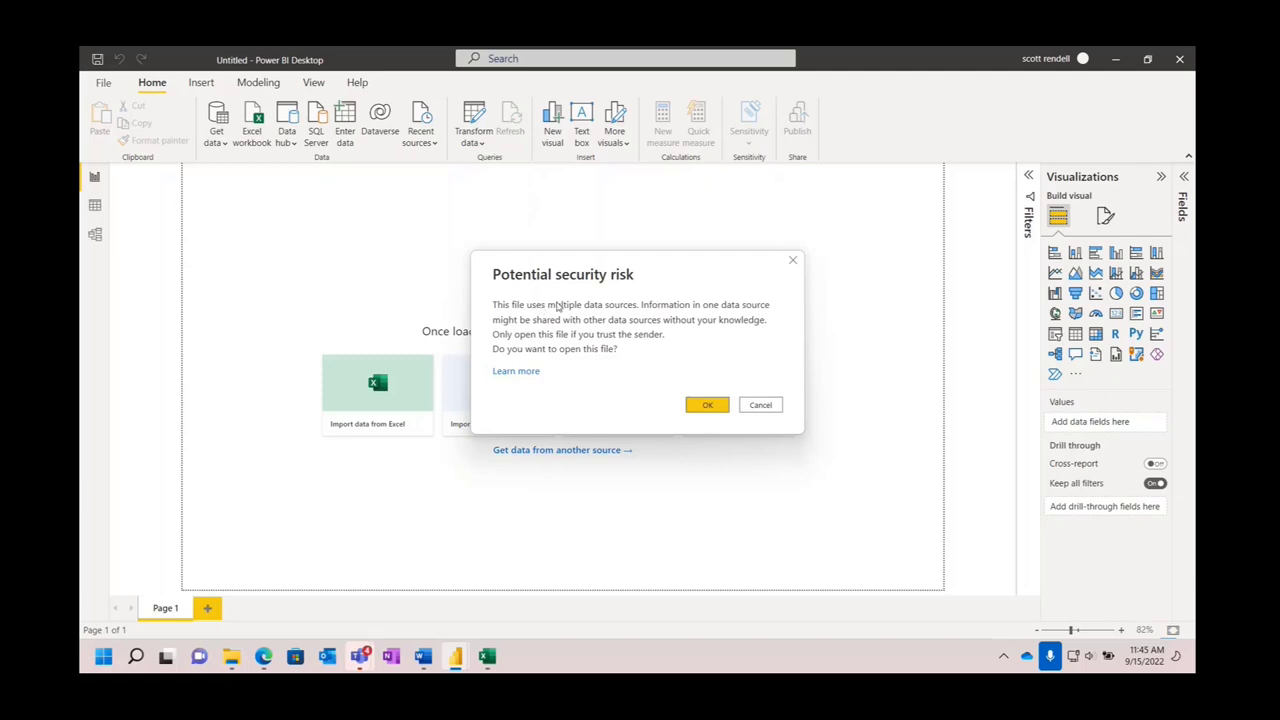
click(707, 406)
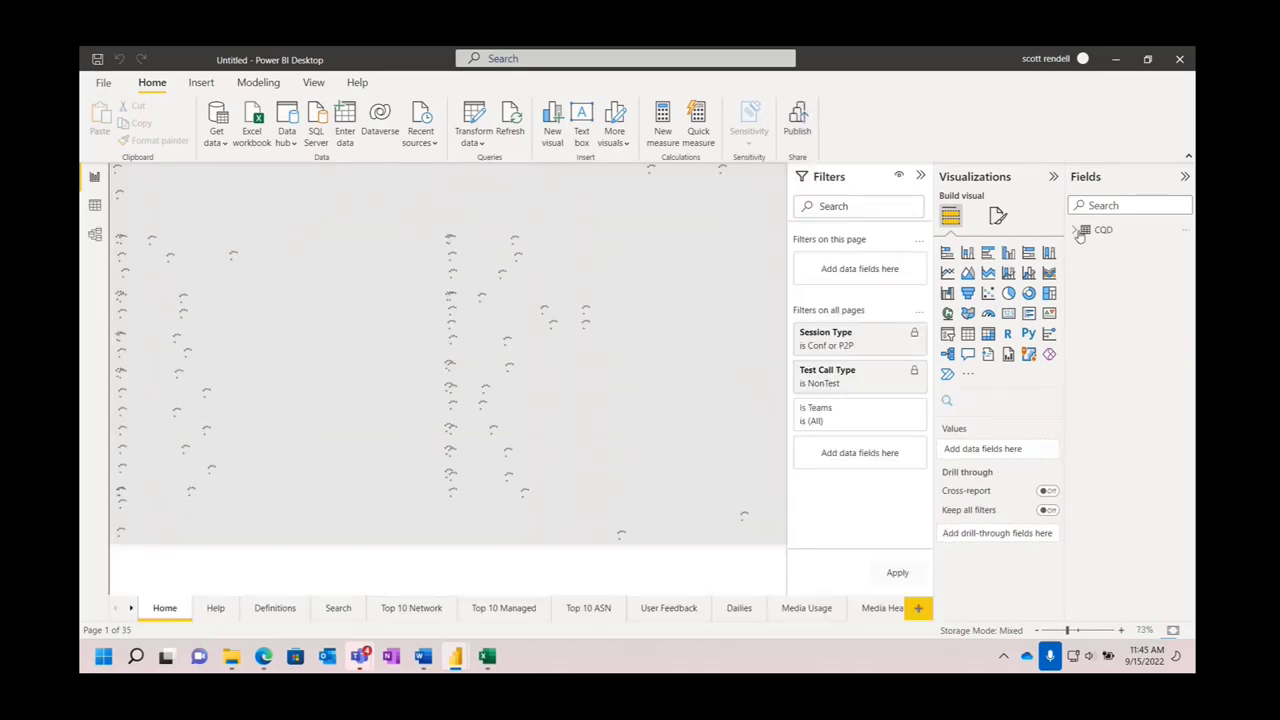
Examine the CQD table's field list in the QER template, and view the Definitions and Search report pages.
click(1075, 232)
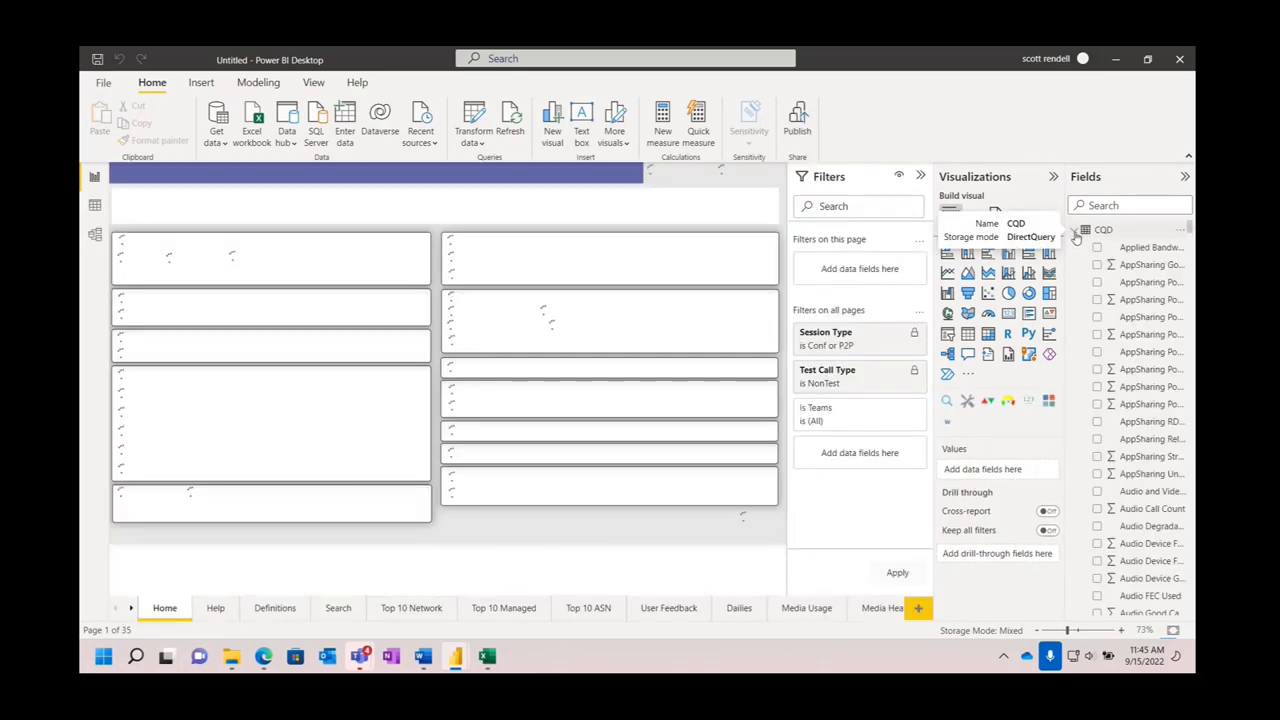
click(1075, 233)
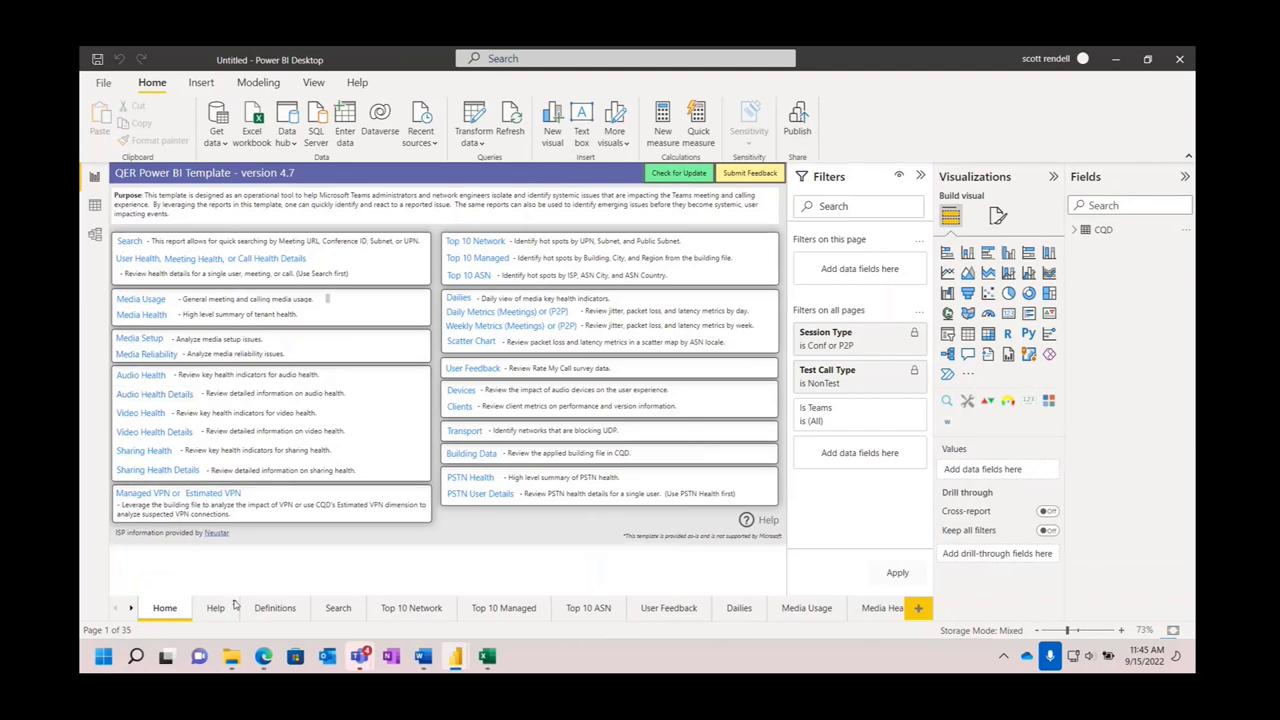
click(285, 607)
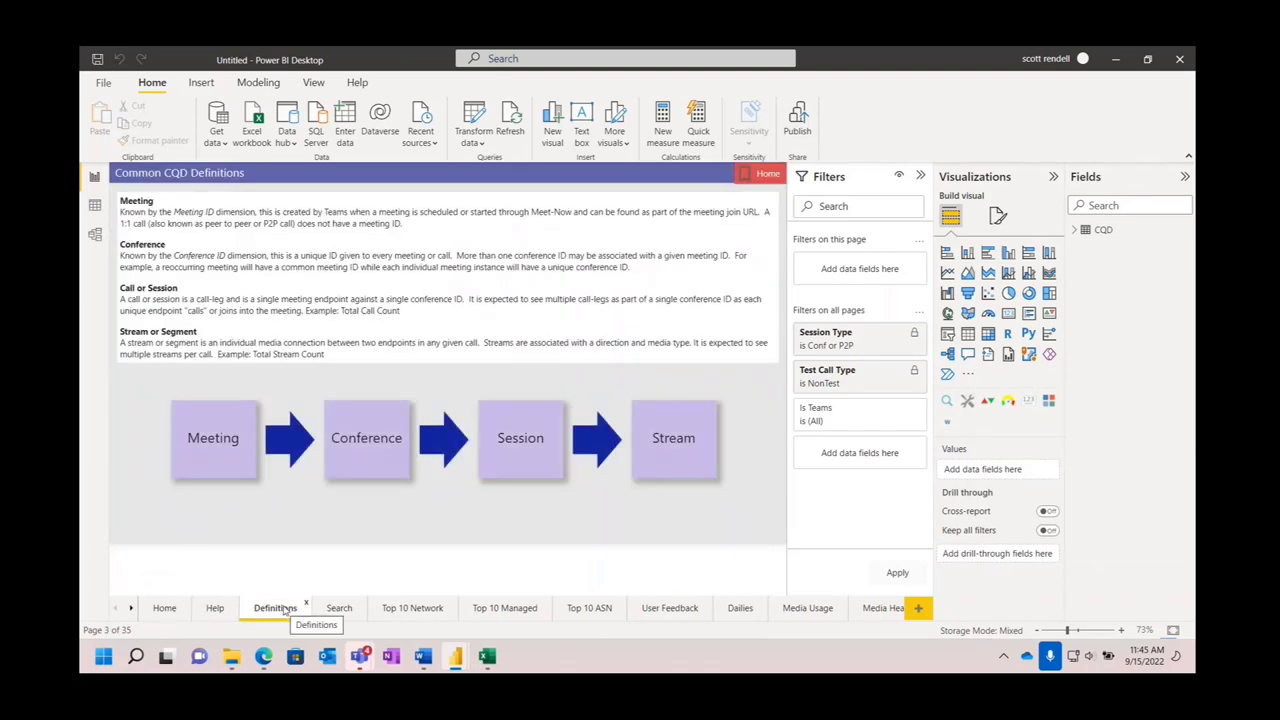
click(329, 612)
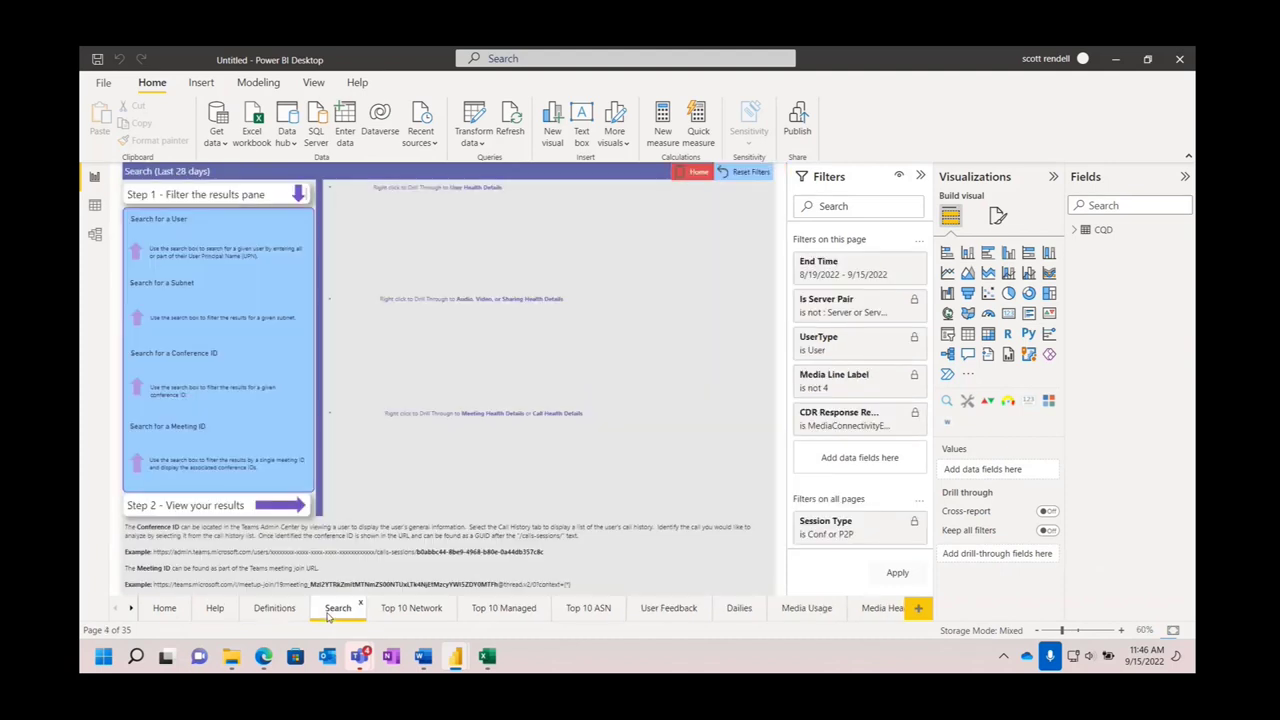
Open the Top 10 Network report page and collapse the Filters, Visualizations and Fields panes to enlarge the report canvas.
click(402, 612)
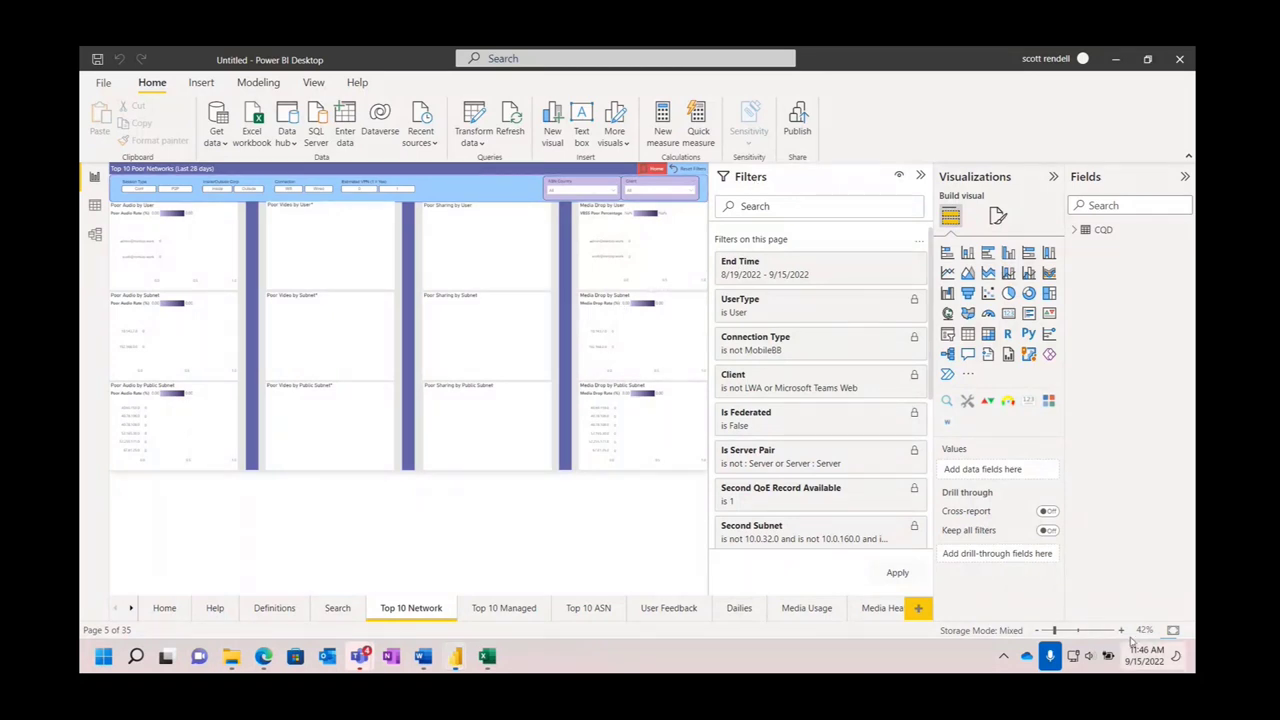
click(919, 179)
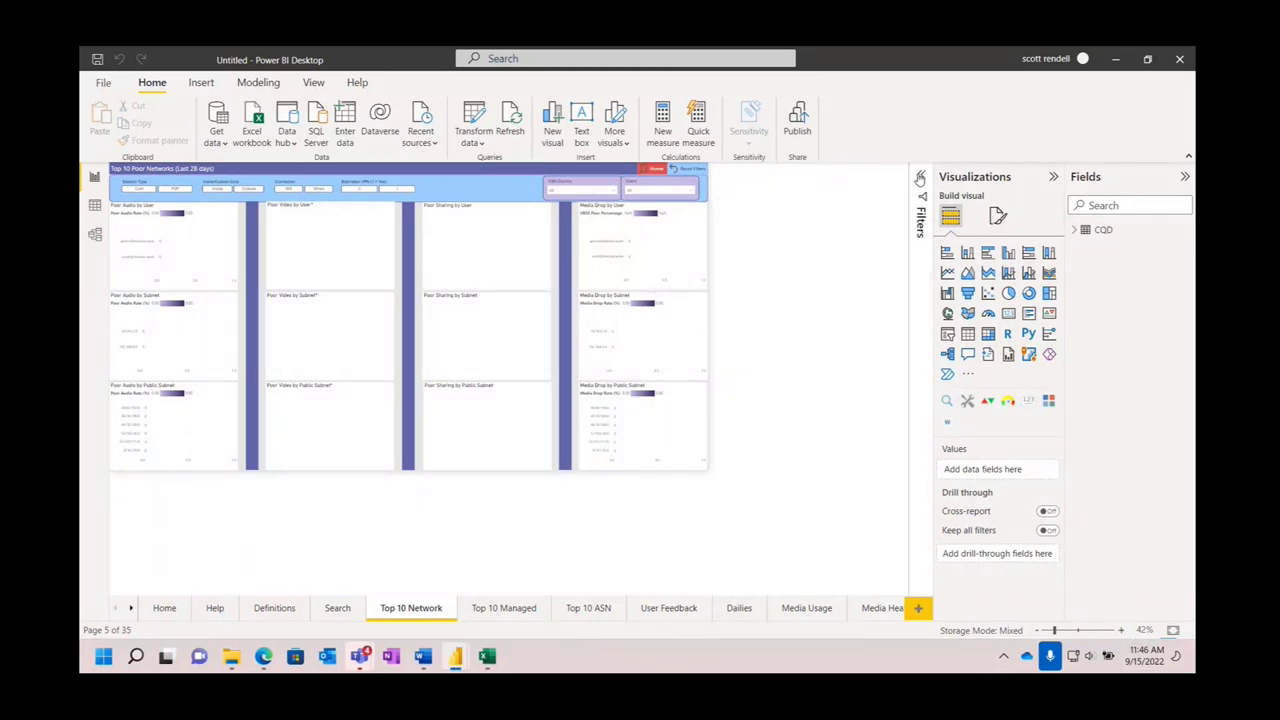
click(1052, 179)
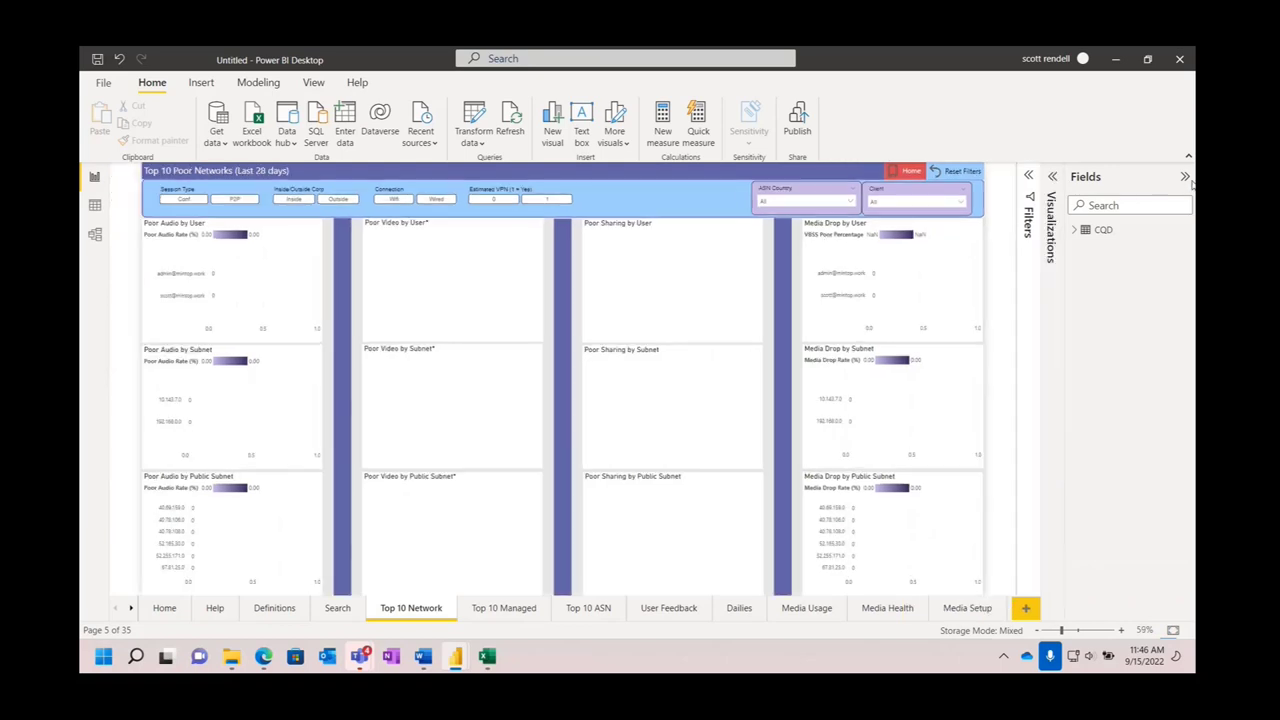
click(1184, 177)
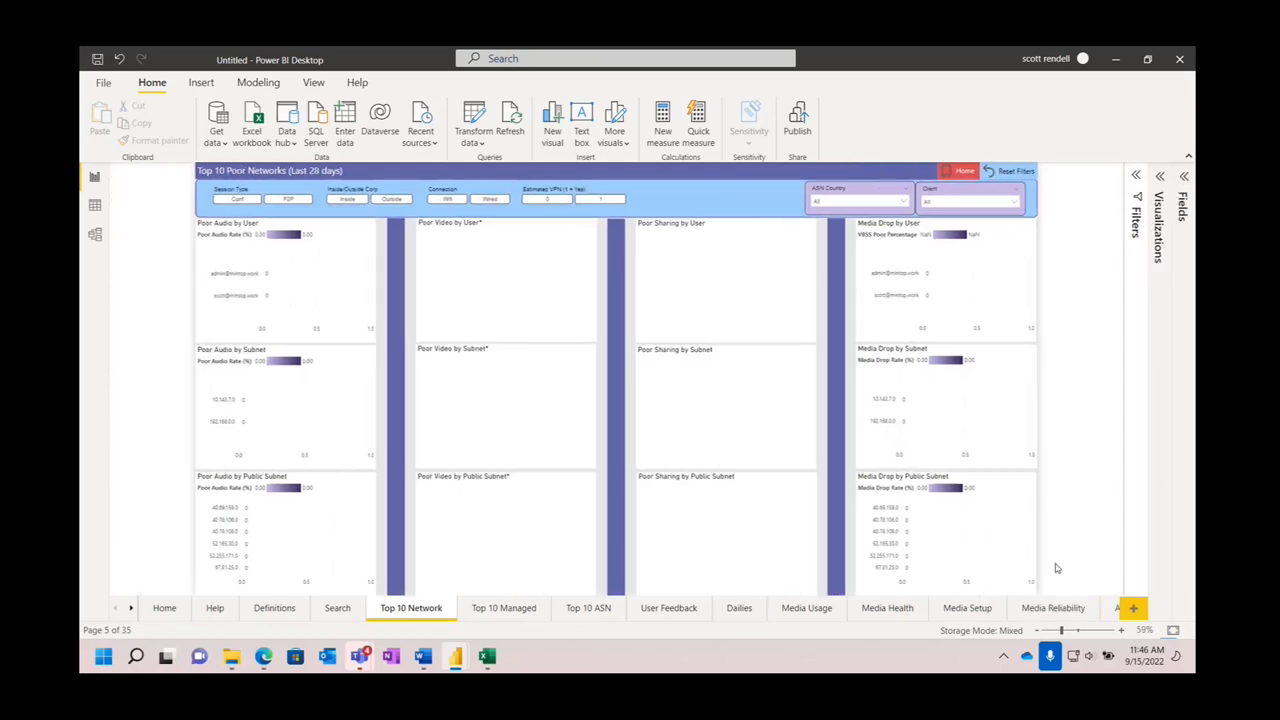
Examine the Poor Audio and Media Drop charts by user, subnet and public subnet on the Top 10 Network page.
drag(1063, 634, 1084, 634)
scroll(555, 430, down, 2)
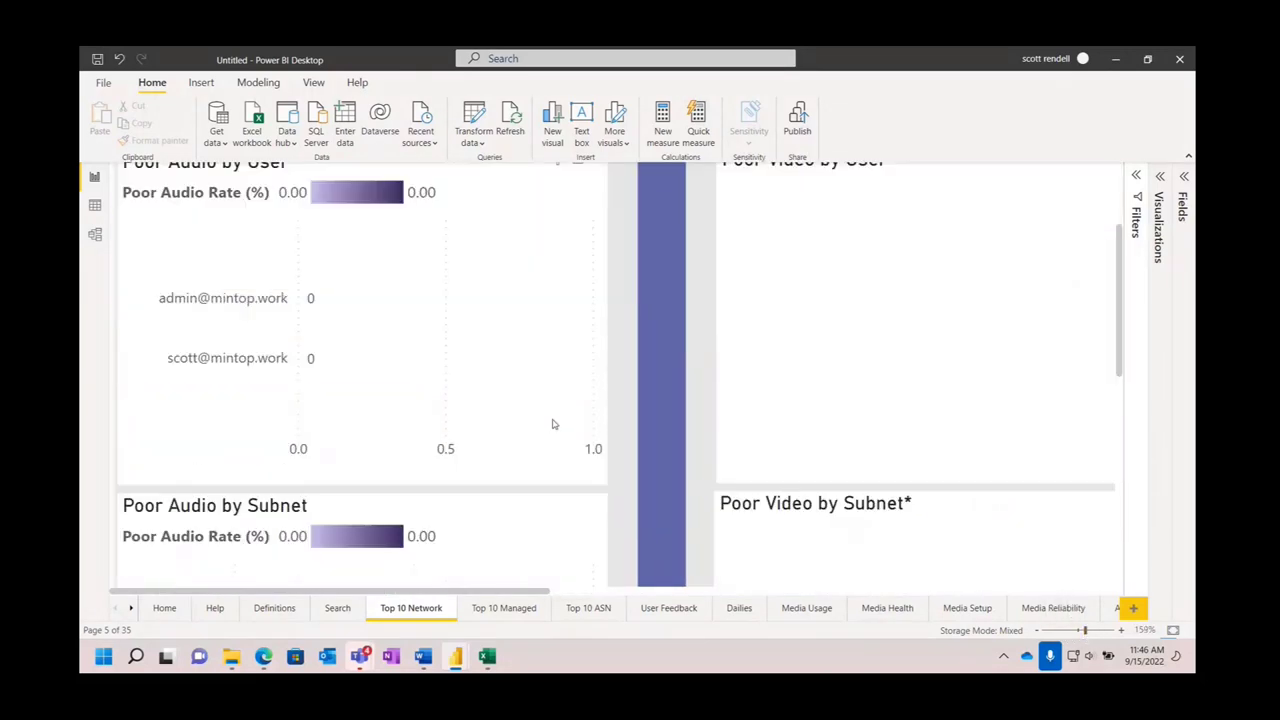
scroll(553, 424, down, 5)
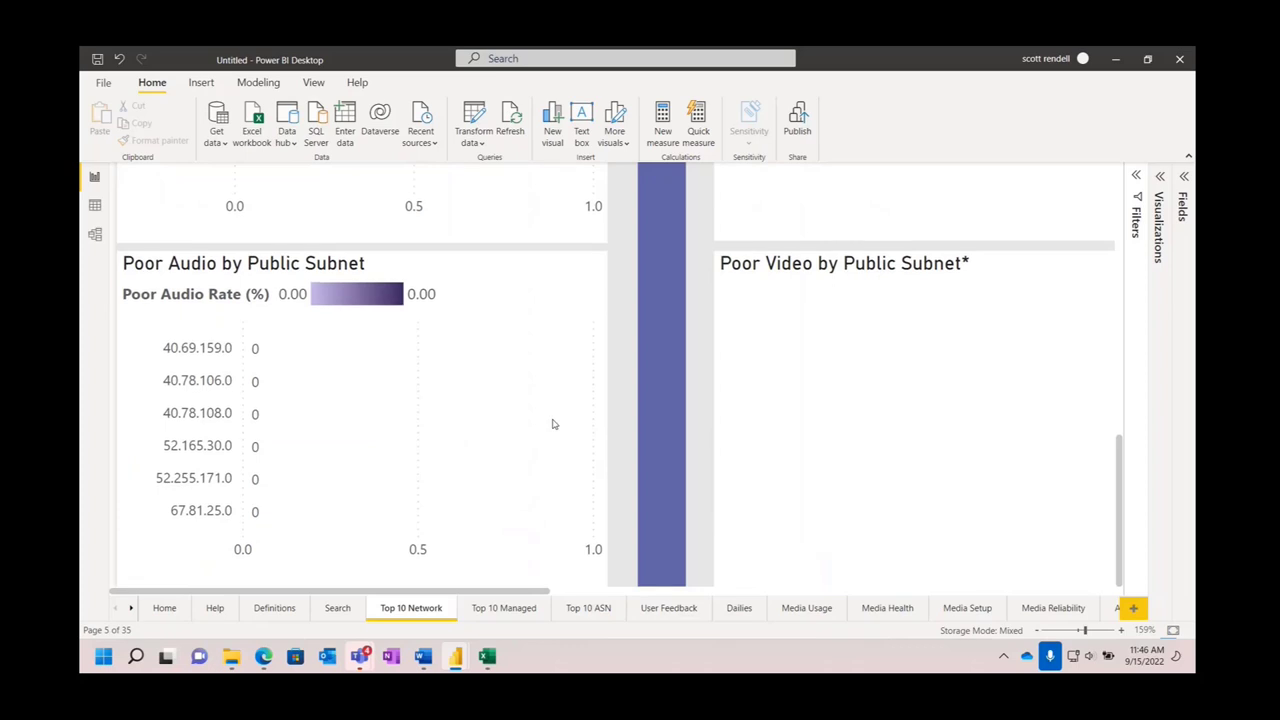
drag(483, 595, 1051, 585)
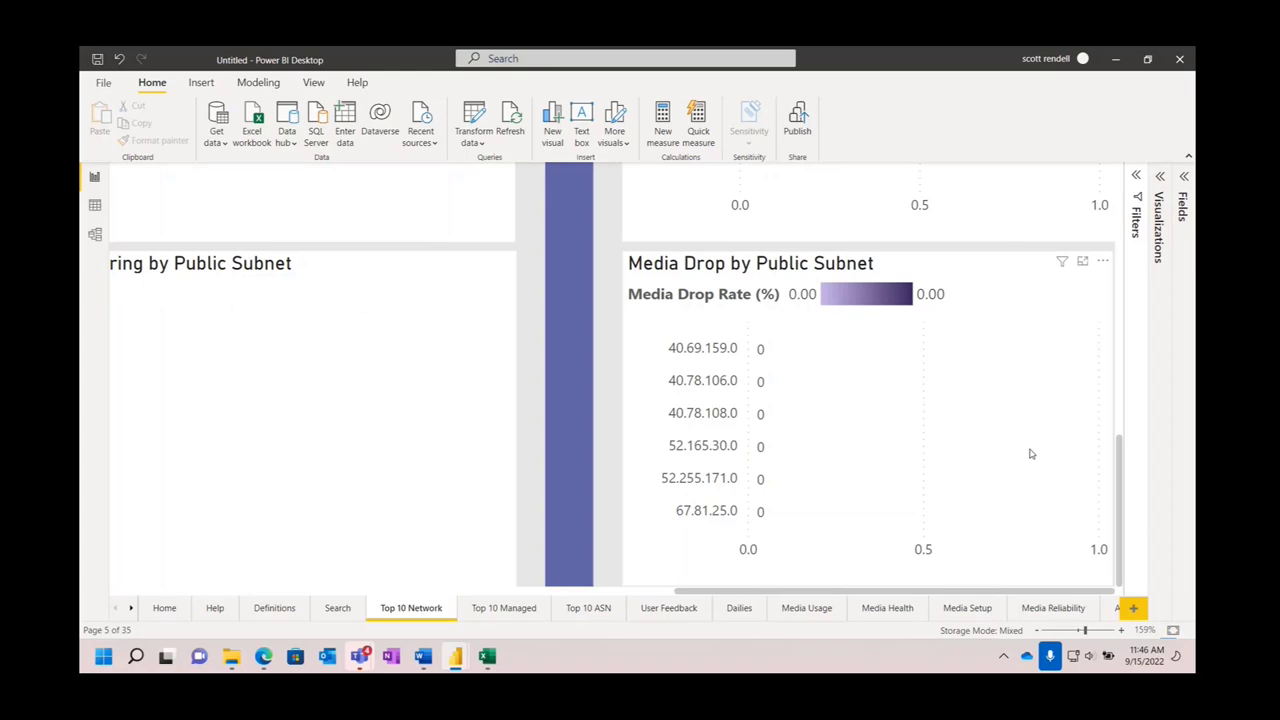
scroll(1031, 454, up, 10)
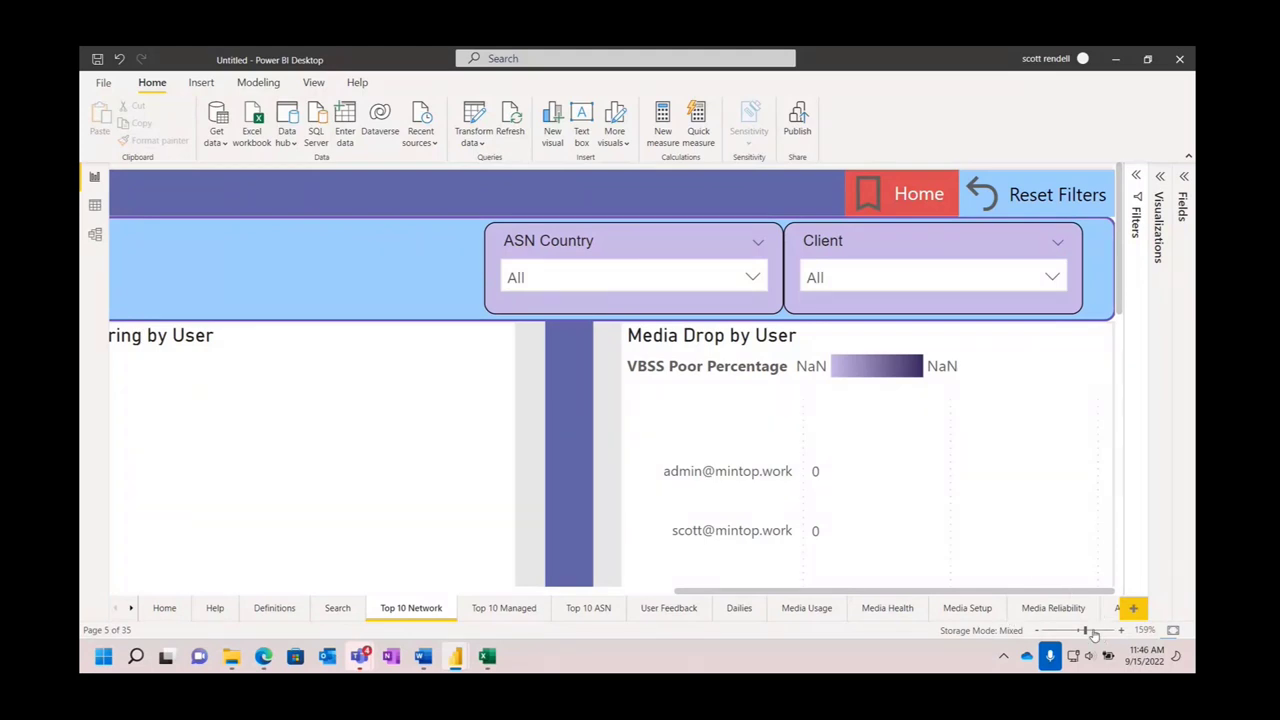
click(1040, 631)
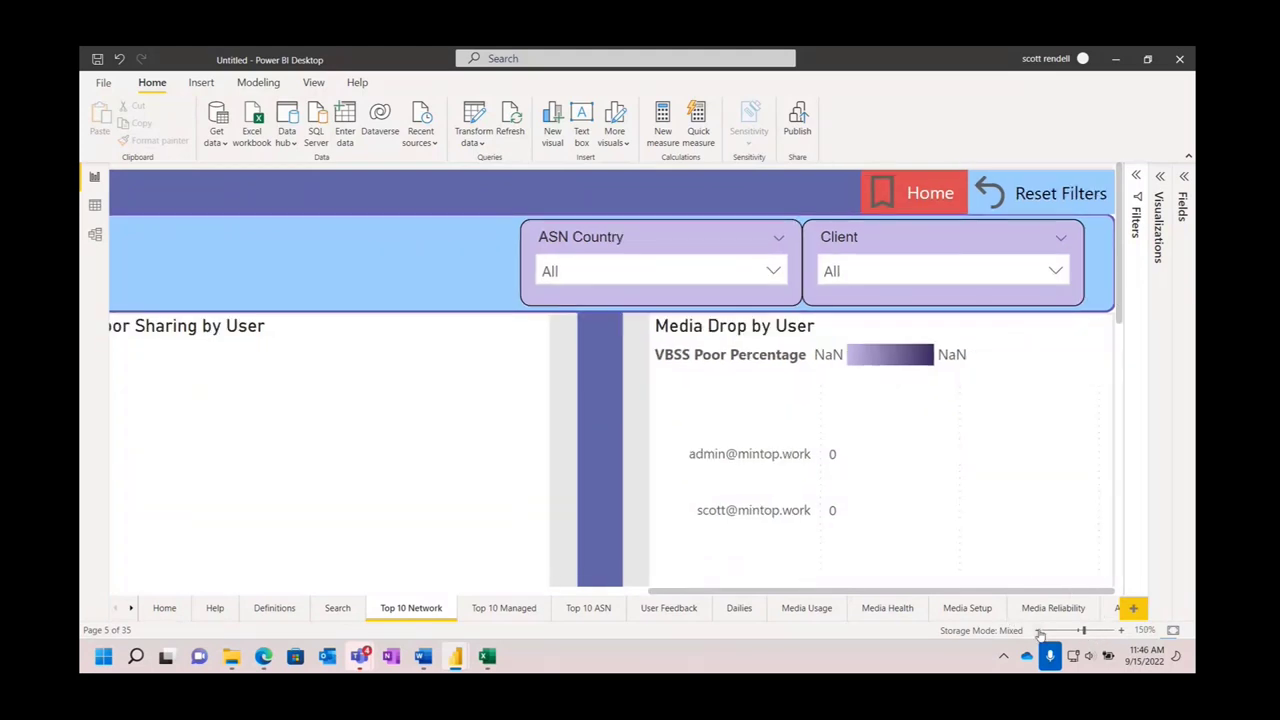
click(1040, 631)
click(1040, 631)
click(1040, 631)
click(1040, 631)
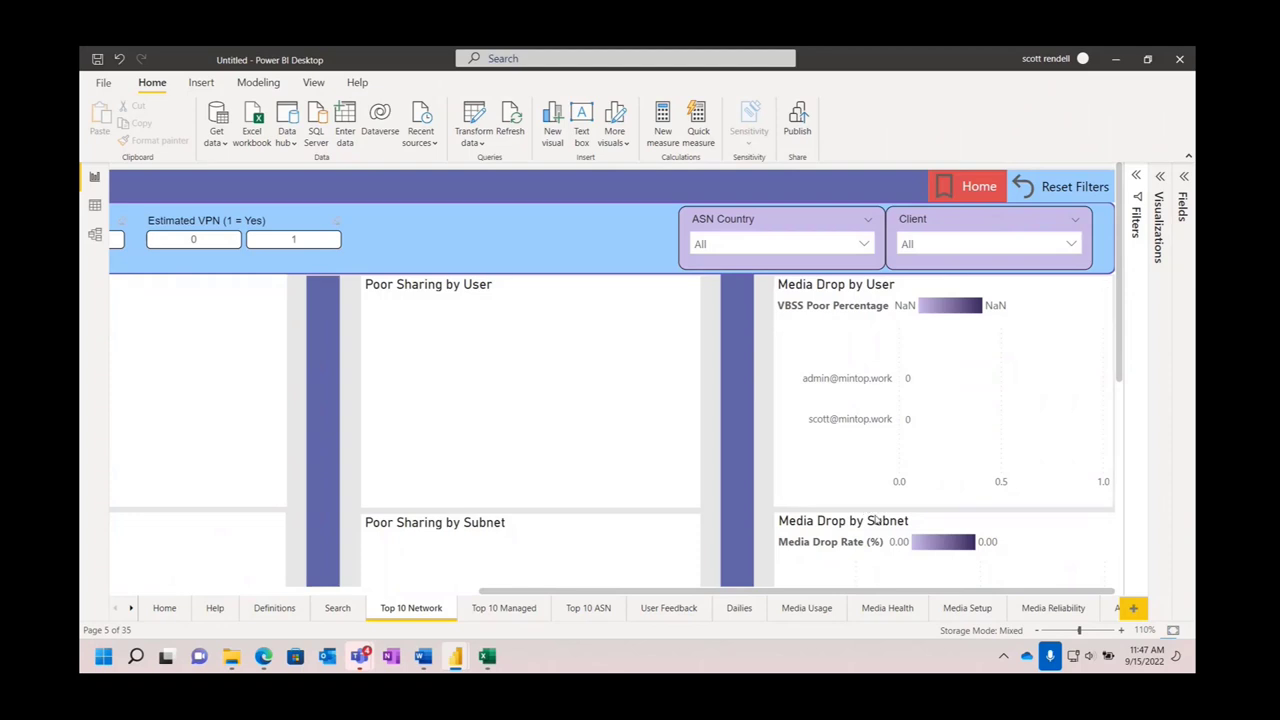
click(1037, 631)
click(1037, 631)
click(1036, 632)
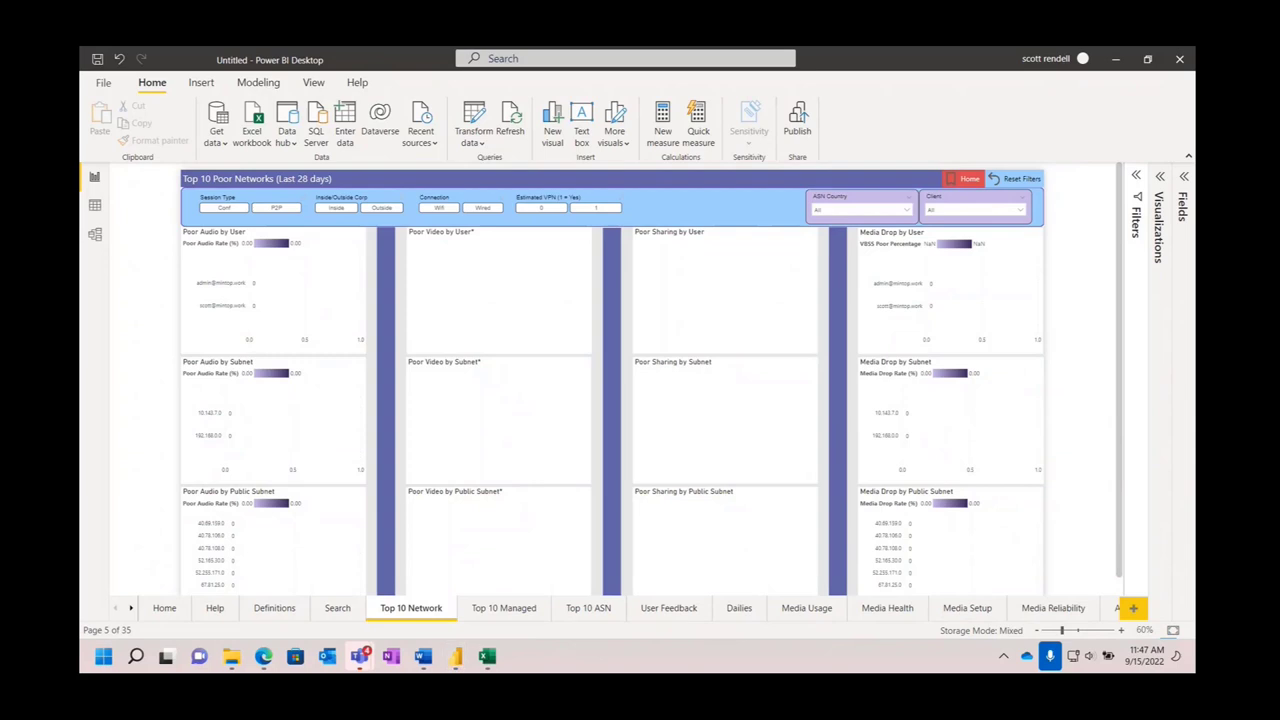
Close the untitled QER report without saving, and minimize the open folder, MintopQER and MintopTeamsRawData windows.
click(1182, 59)
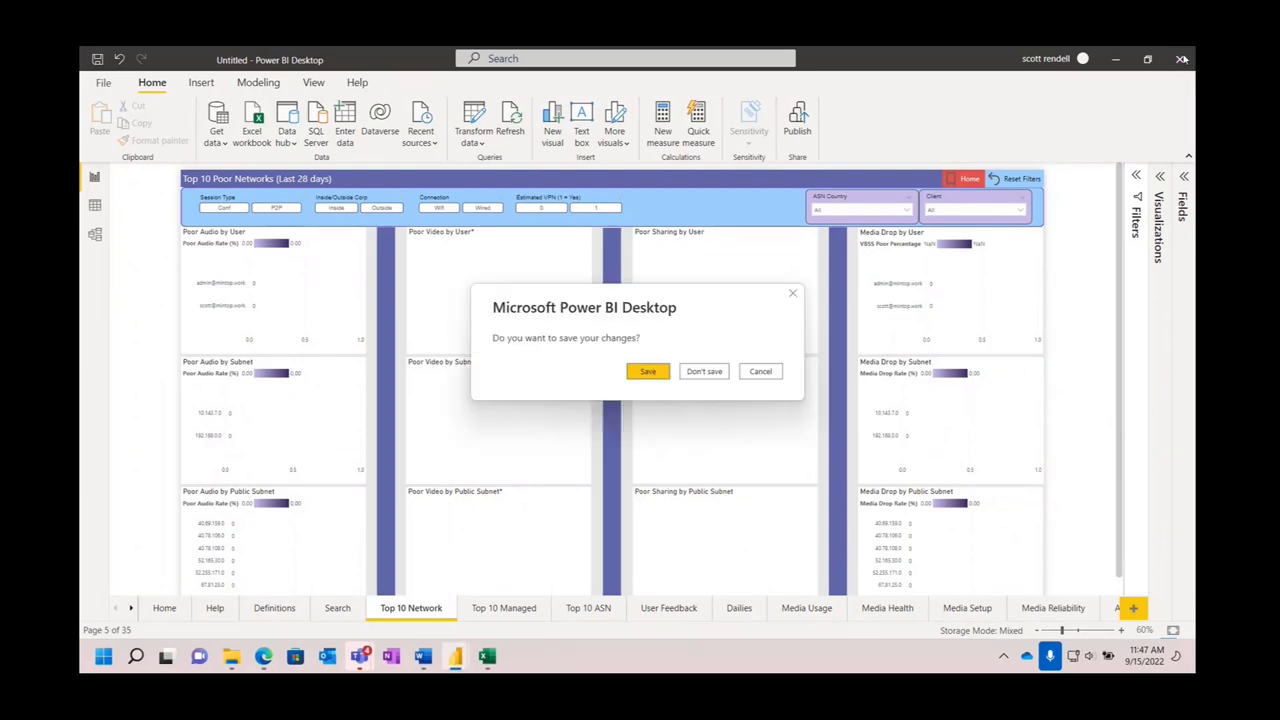
click(708, 372)
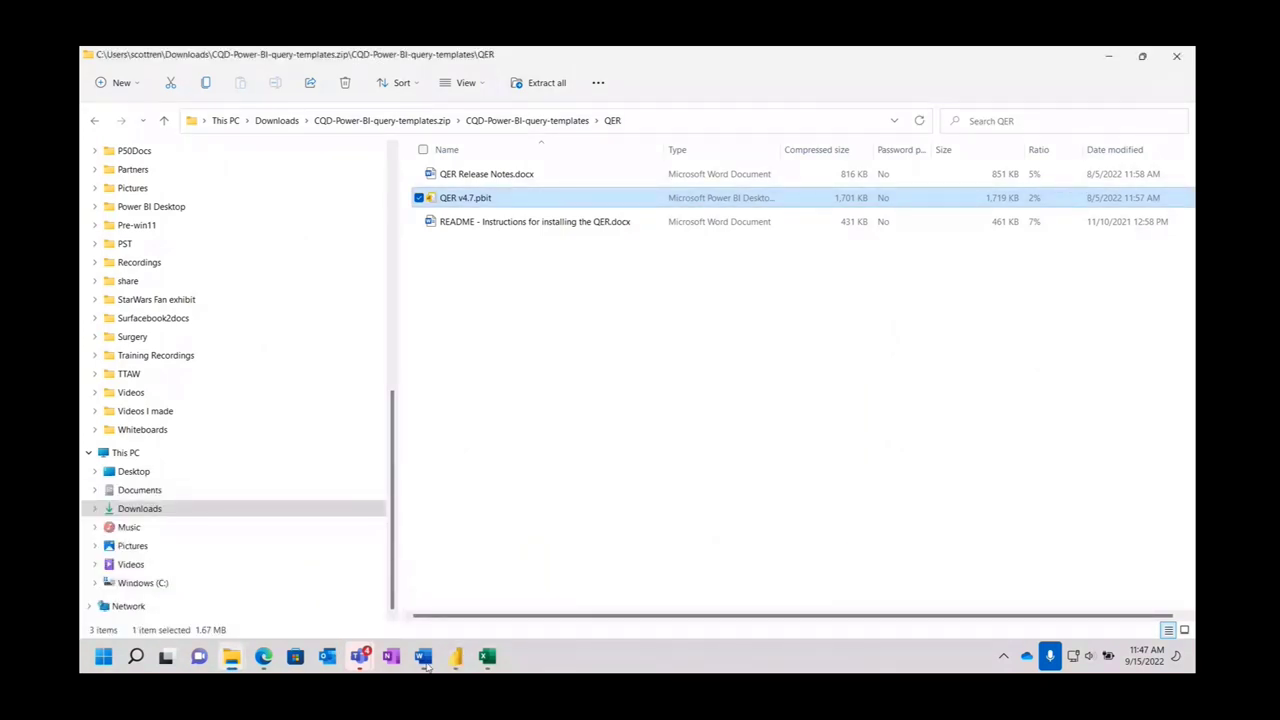
click(455, 656)
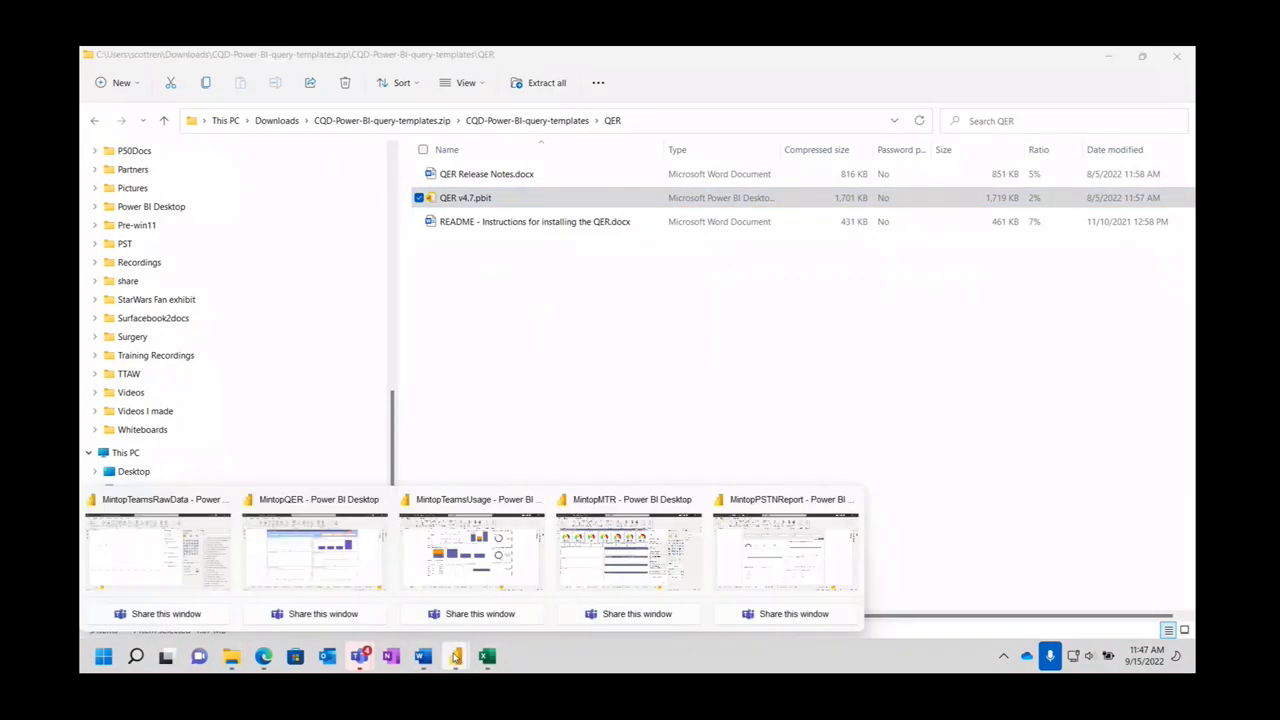
click(456, 658)
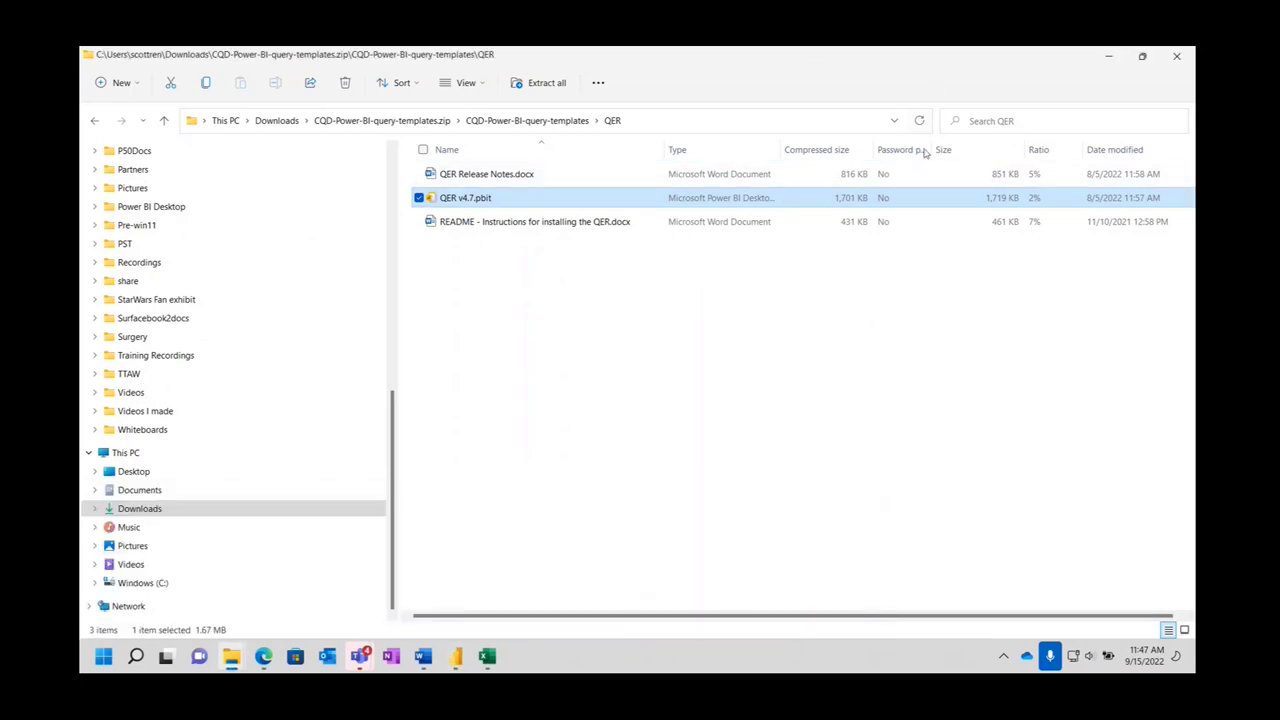
click(1098, 60)
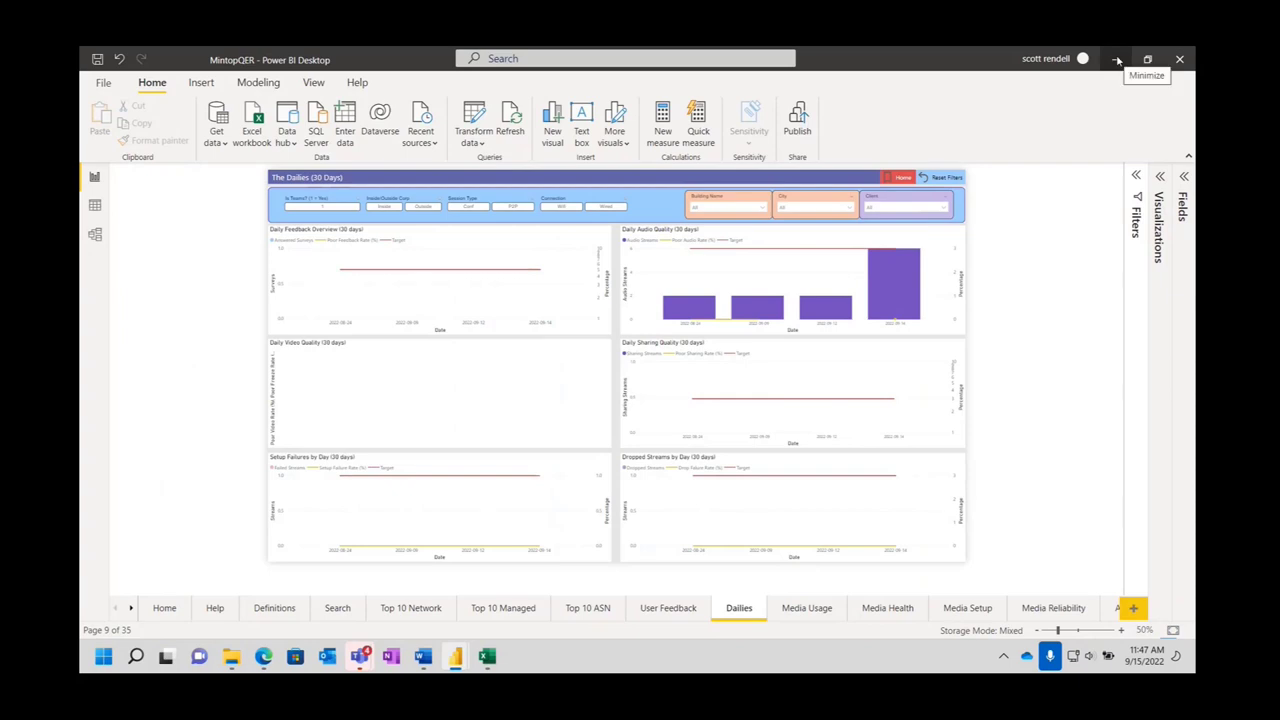
click(1117, 60)
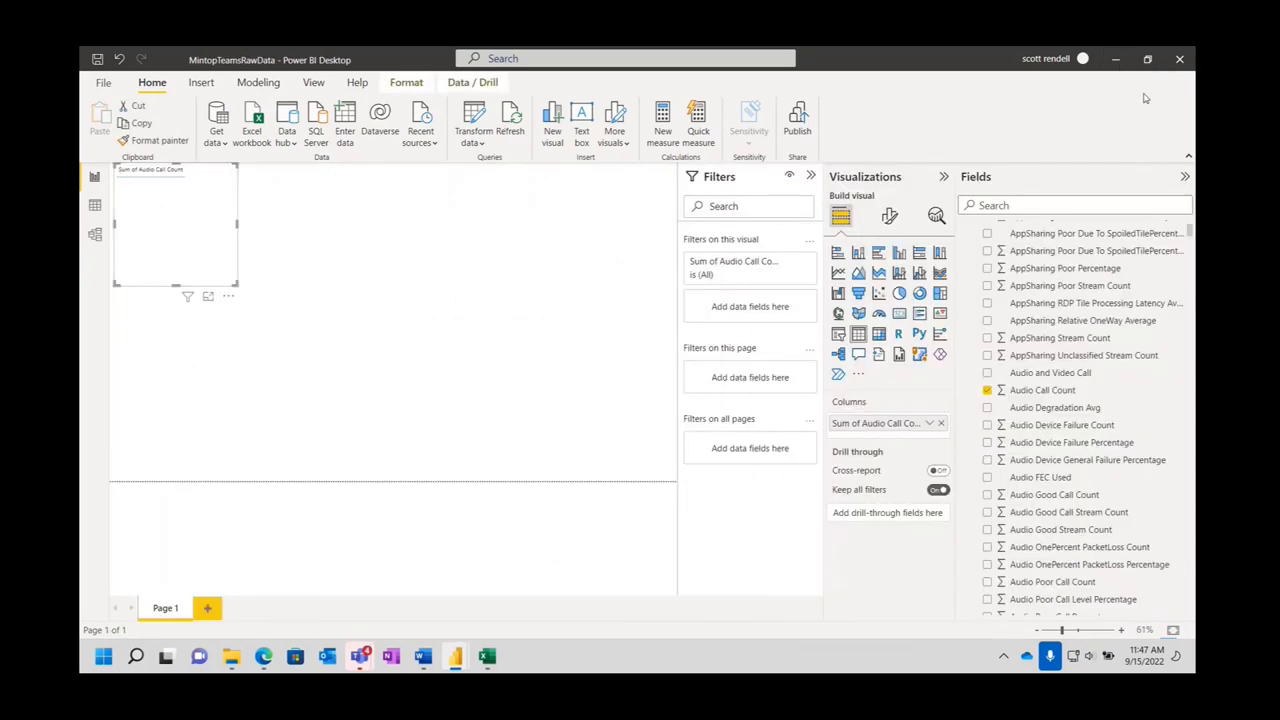
click(1115, 60)
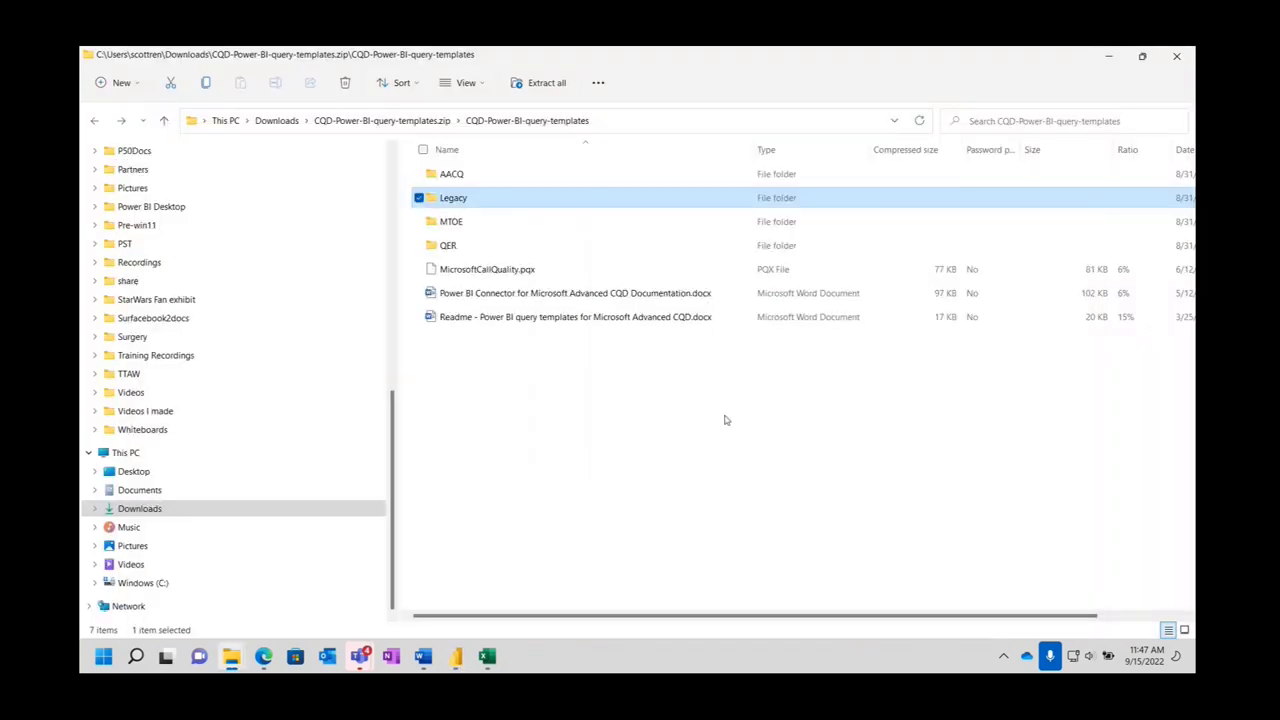
View the MintopTeamsUsage report's Call Count Summary, Minutes Total Summary, Audio Minutes Summary, Region details on Audio and Day Details pages.
click(453, 657)
click(474, 605)
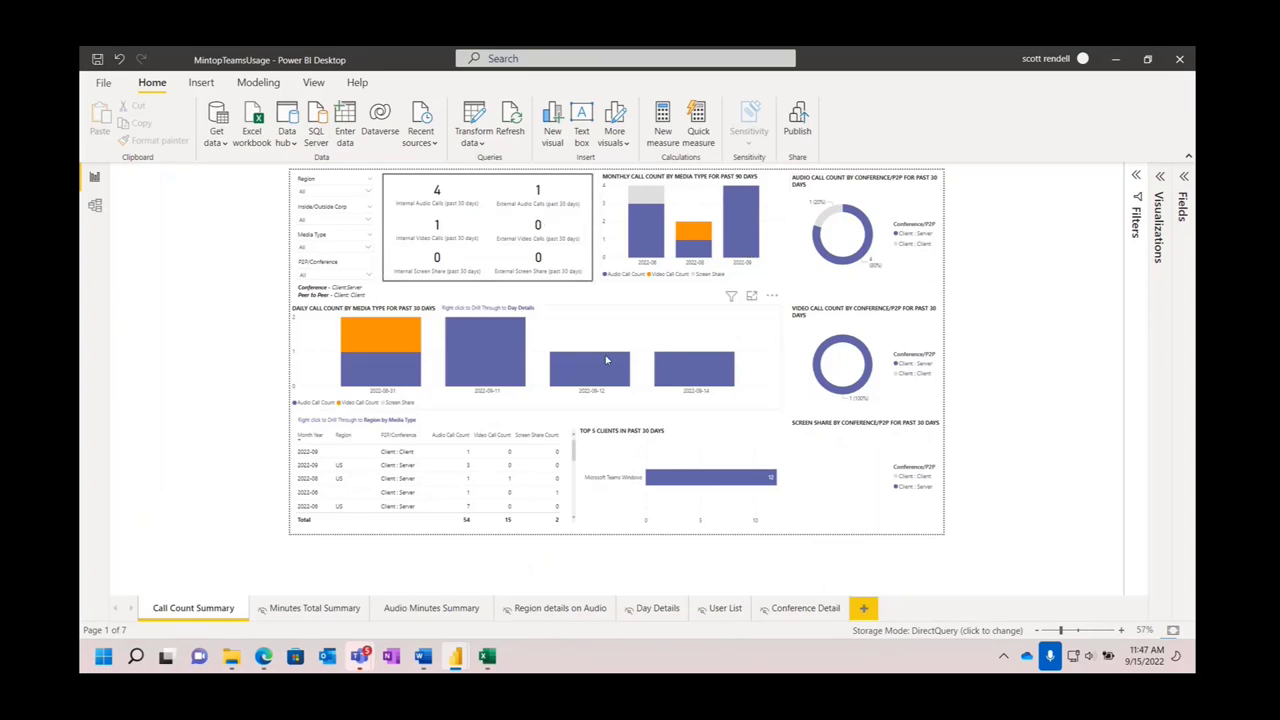
mouse_move(605, 360)
mouse_move(407, 372)
click(300, 616)
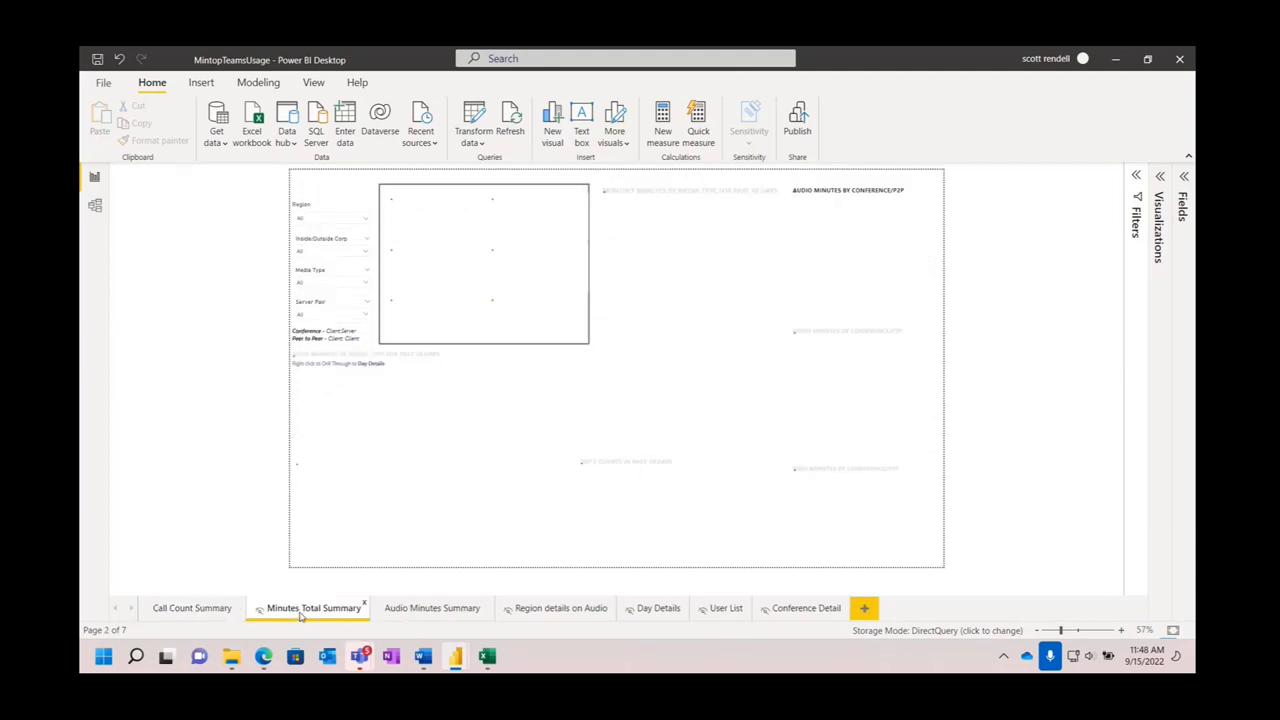
click(417, 610)
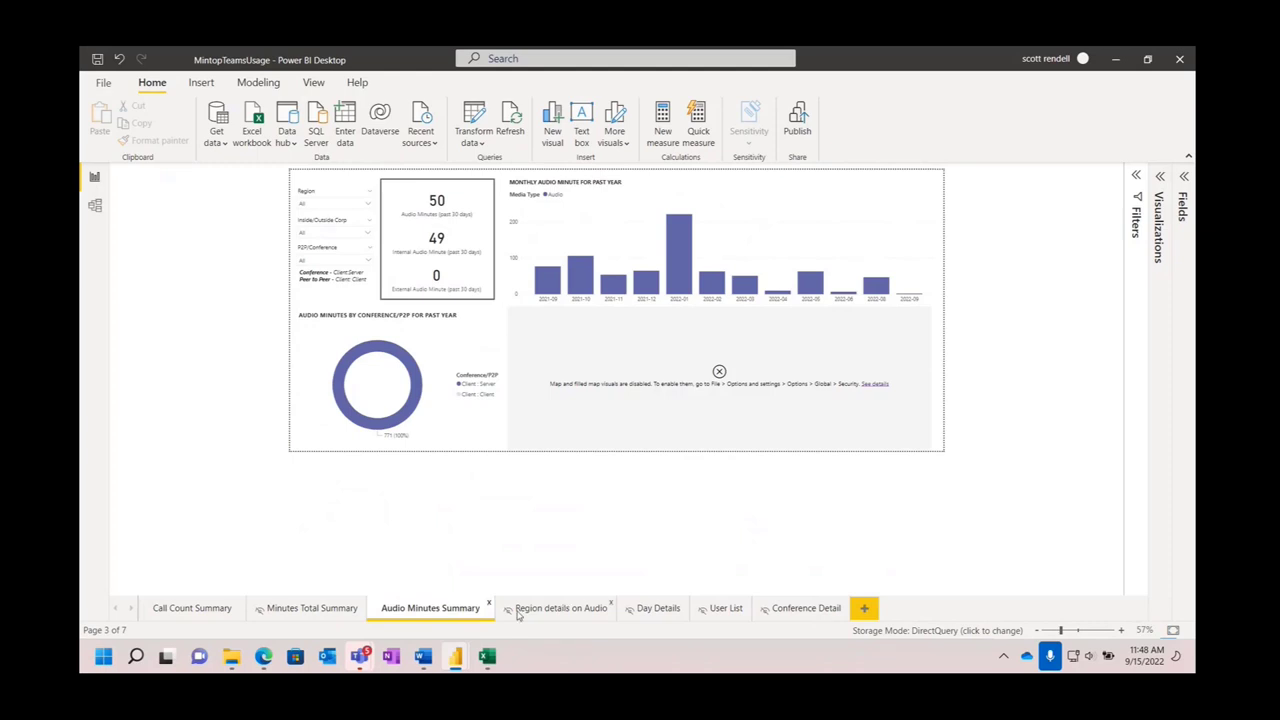
click(552, 614)
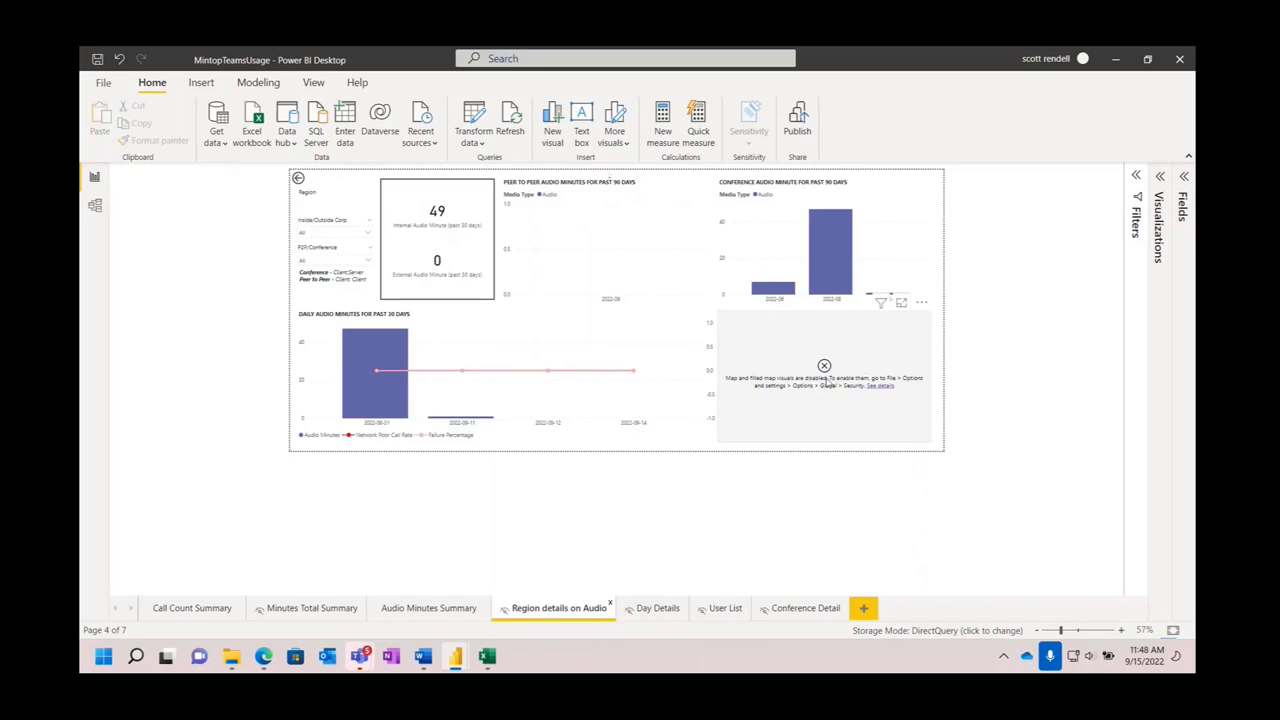
click(657, 609)
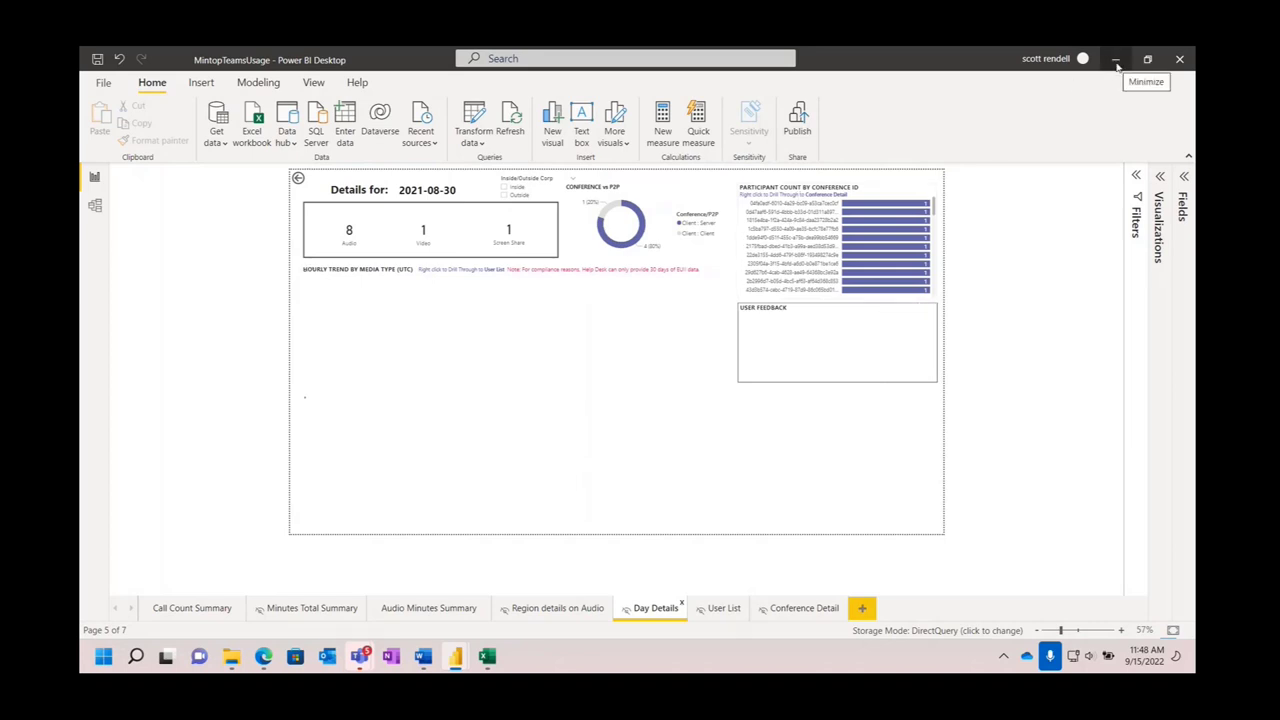
View the MintopMTR report's MTR Start, MTRoW Overview, MTRoW Network, MTRoA Overview and MTR Device Health Details pages.
mouse_move(455, 656)
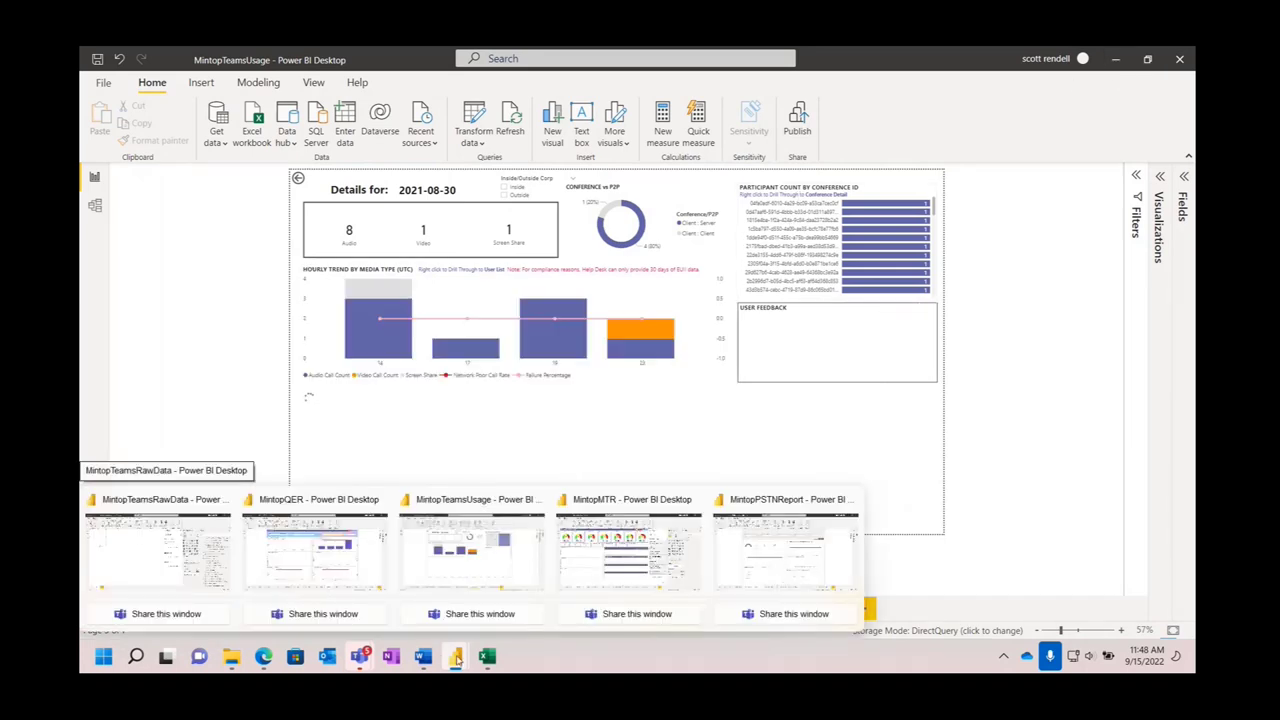
click(620, 571)
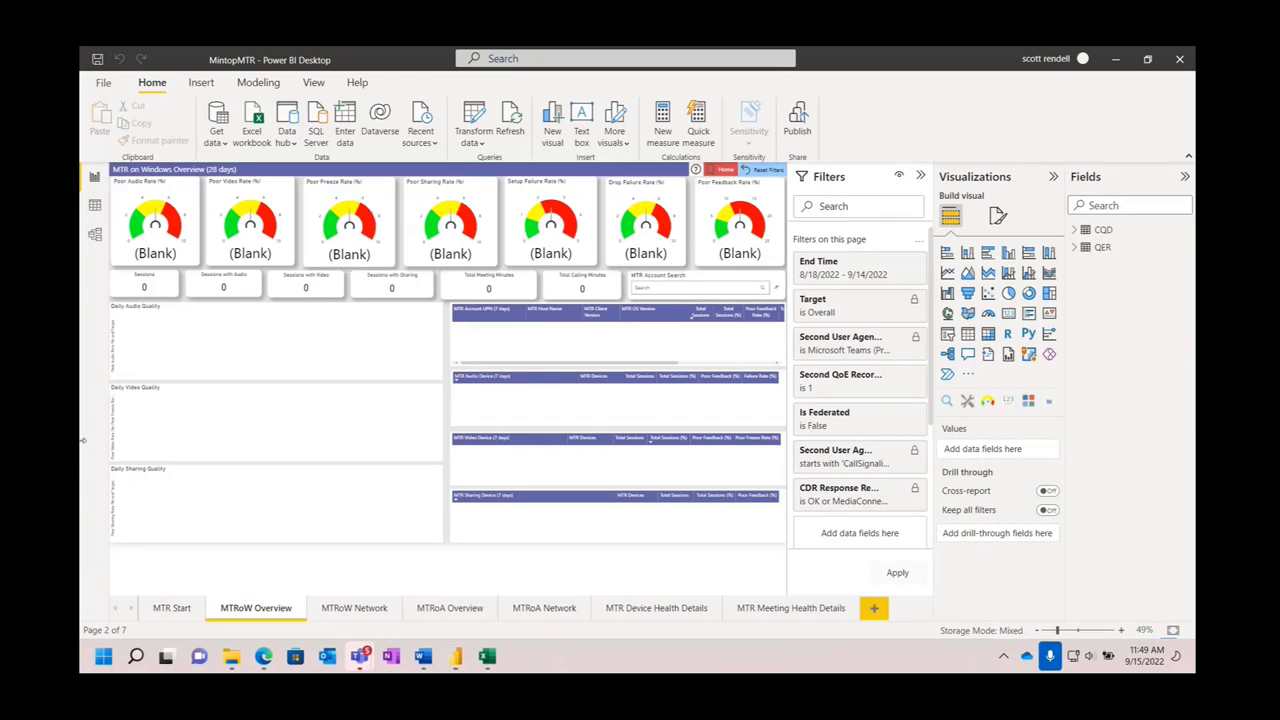
click(171, 608)
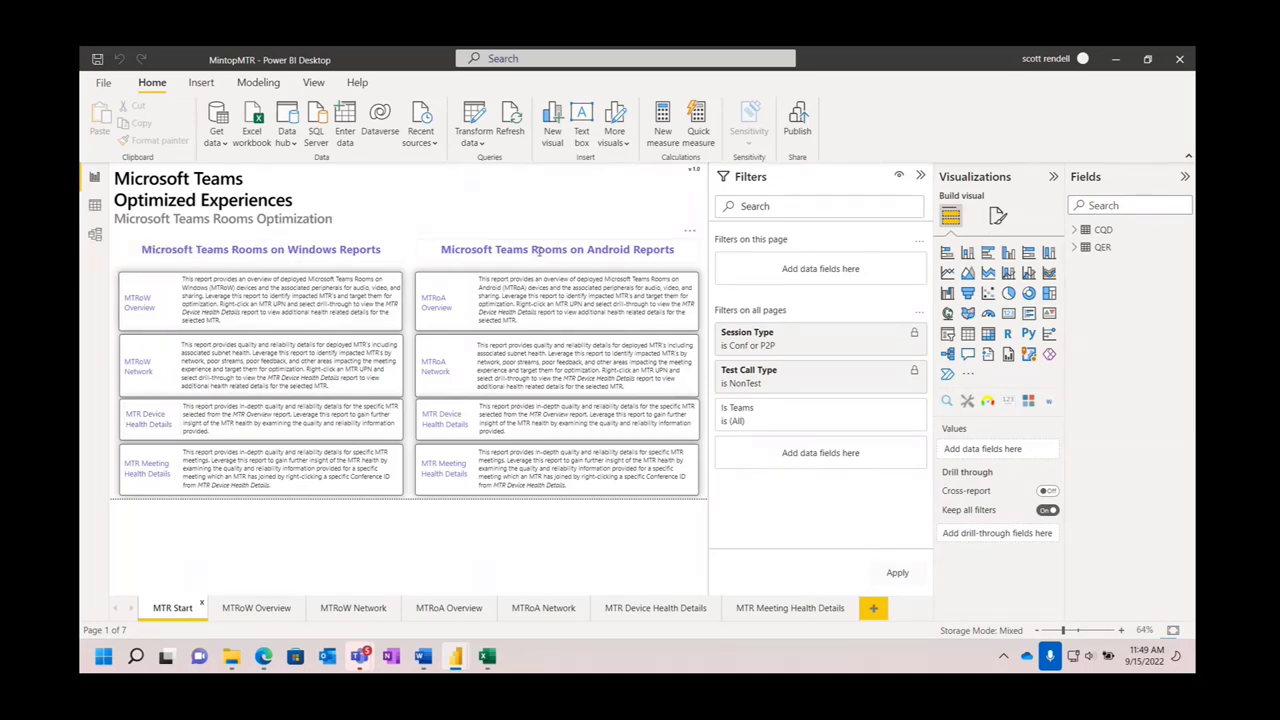
click(255, 608)
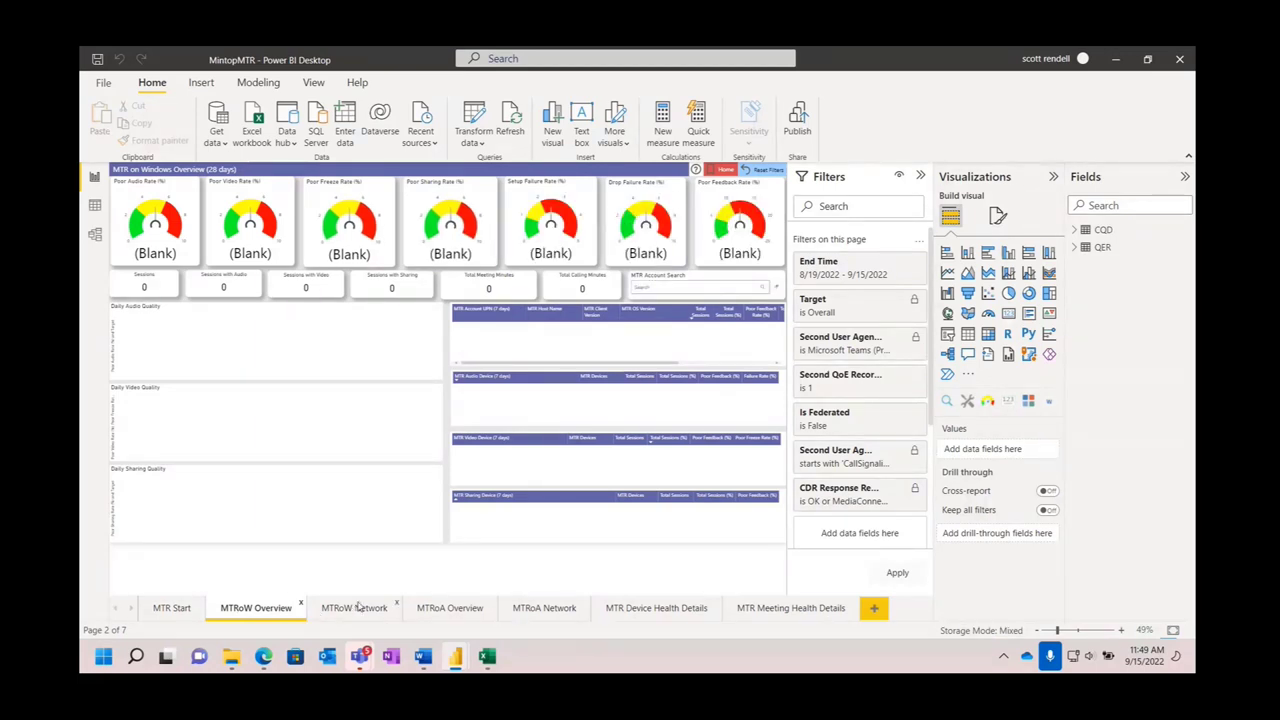
click(355, 608)
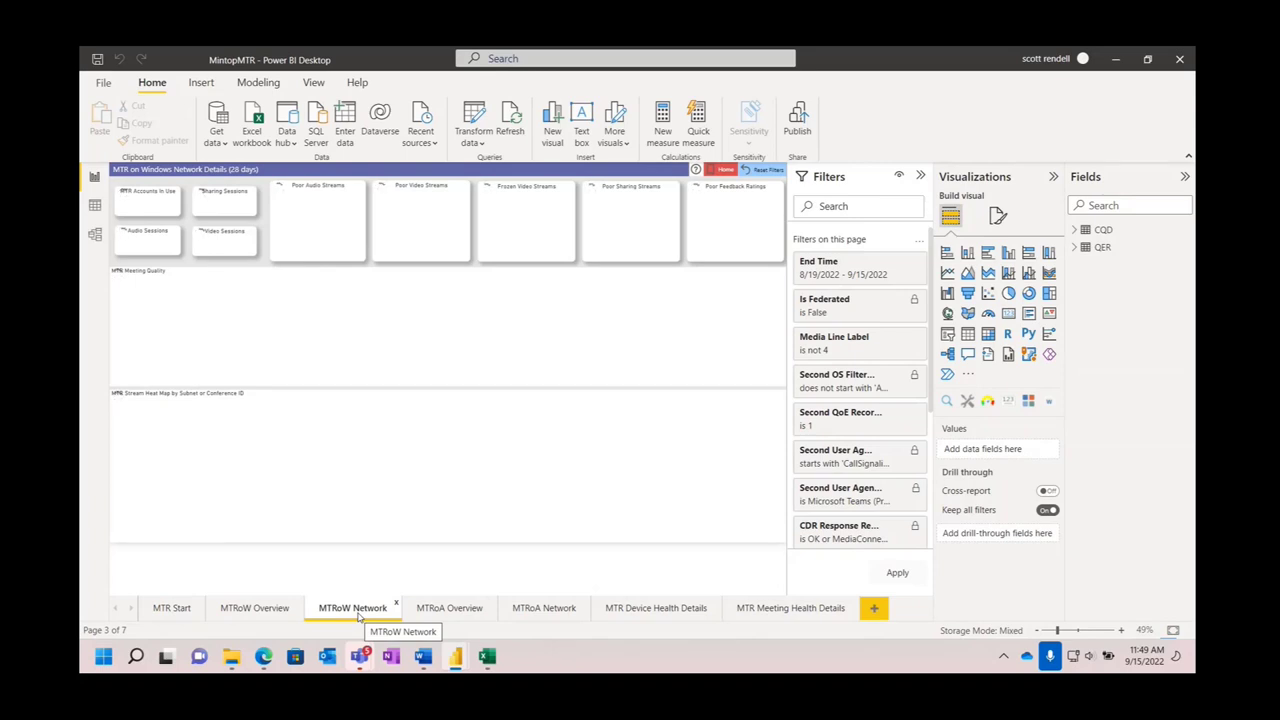
click(452, 608)
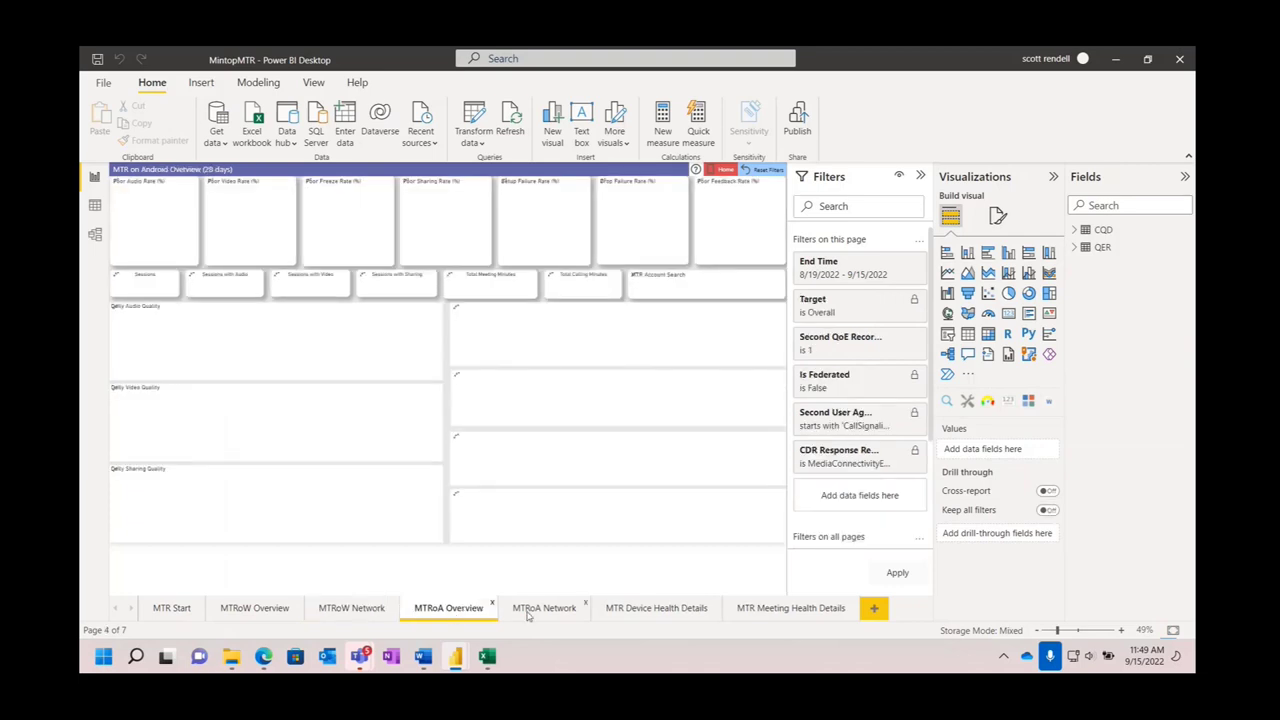
click(651, 610)
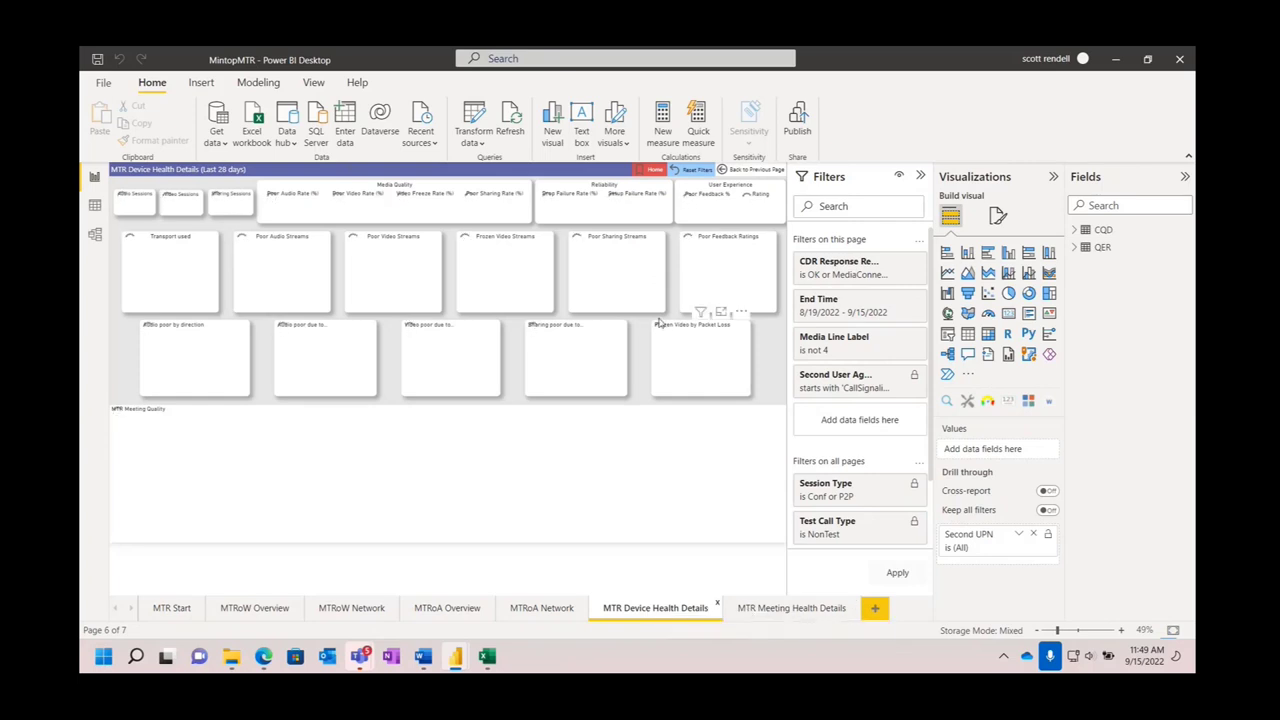
Switch to File Explorer and go from the QER folder up to the root of CQD-Power-BI-query-templates.zip.
mouse_move(230, 660)
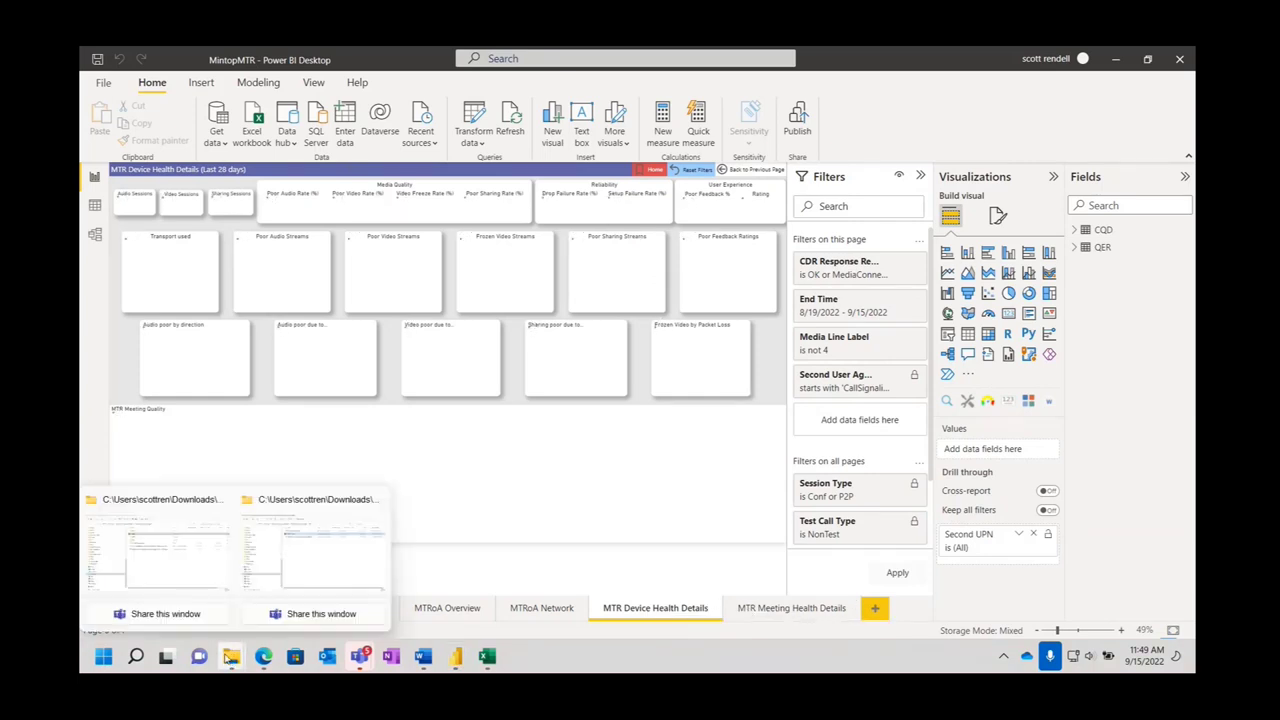
click(284, 558)
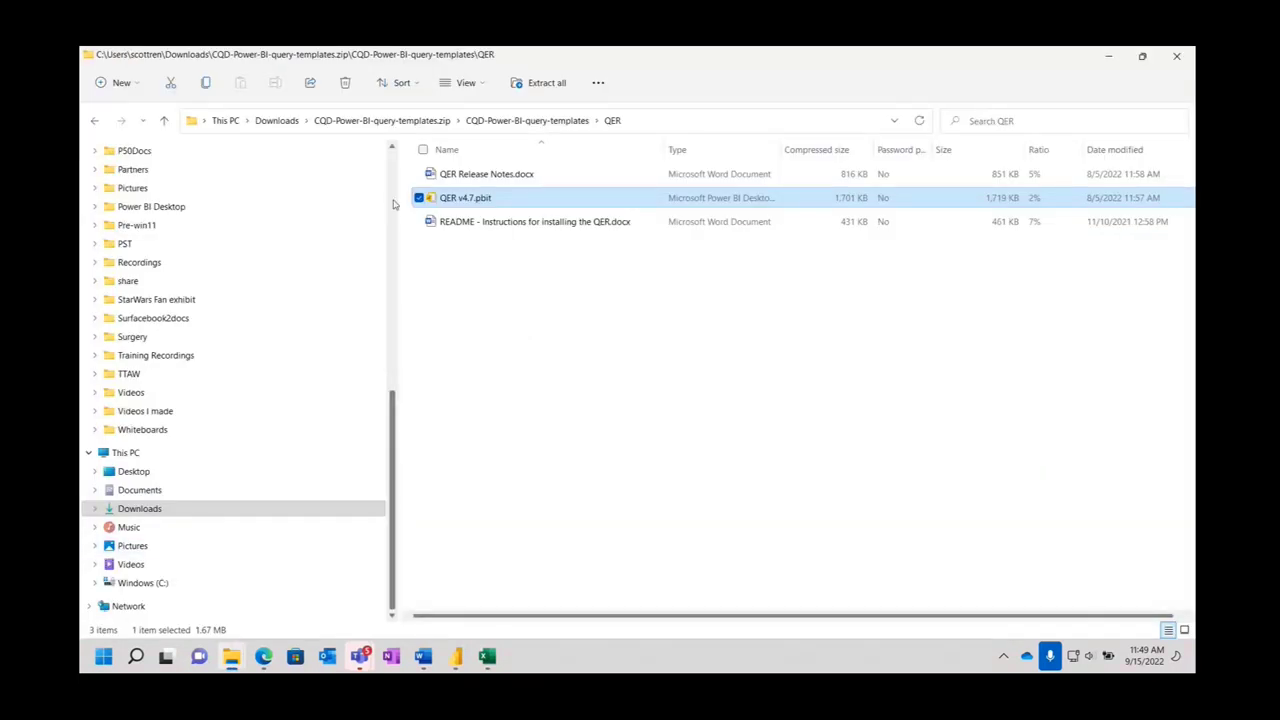
click(388, 122)
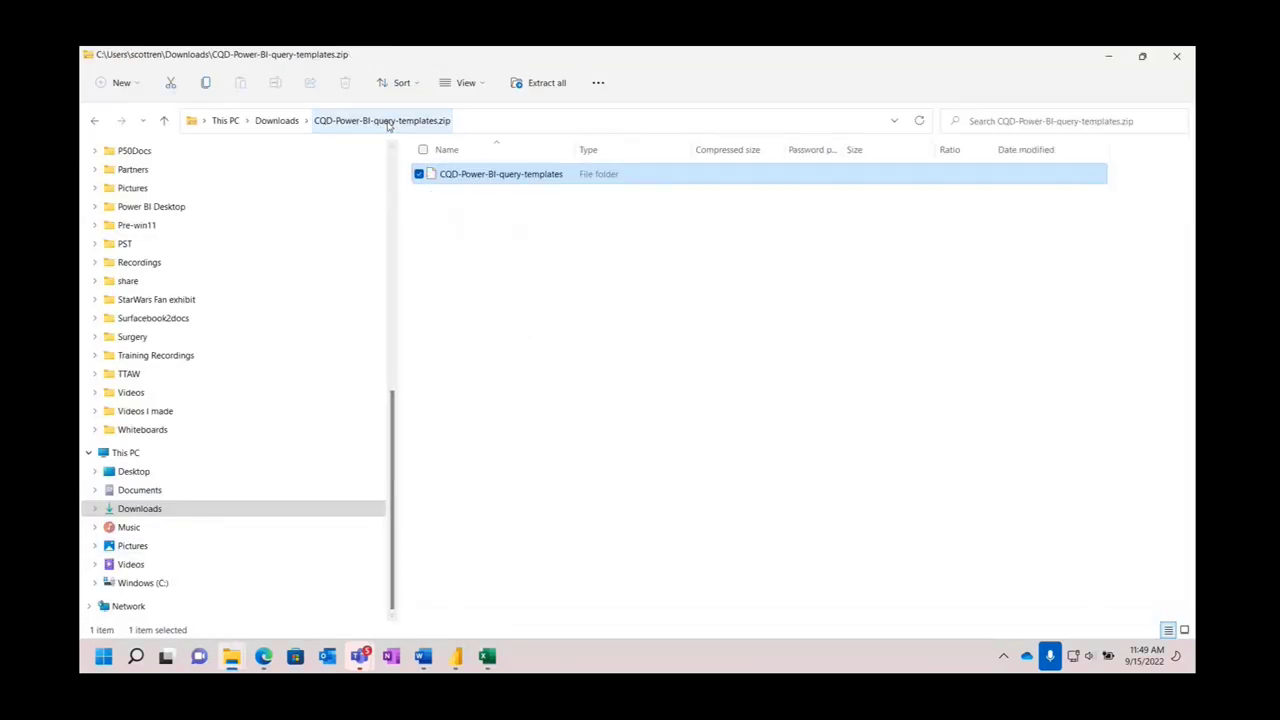
Switch to Edge and review the template descriptions and recommended content in the "Use Power BI to analyze CQD data for Microsoft Teams" article.
click(264, 658)
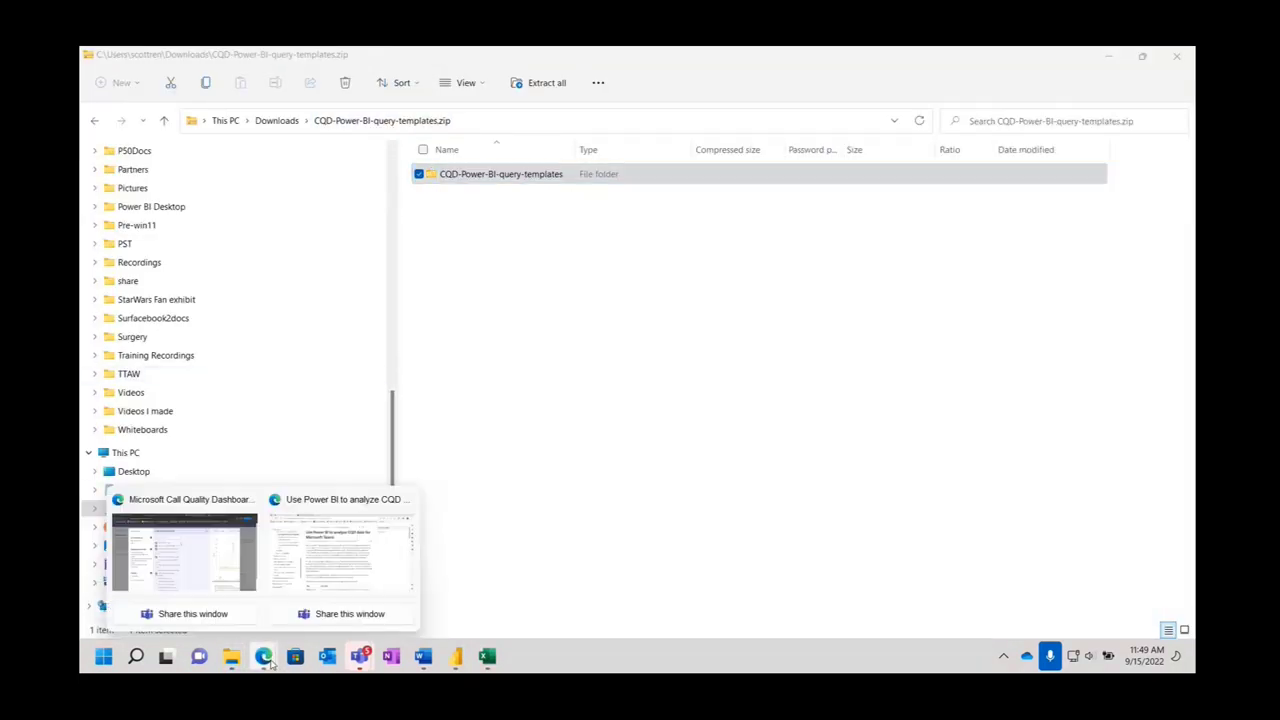
click(313, 556)
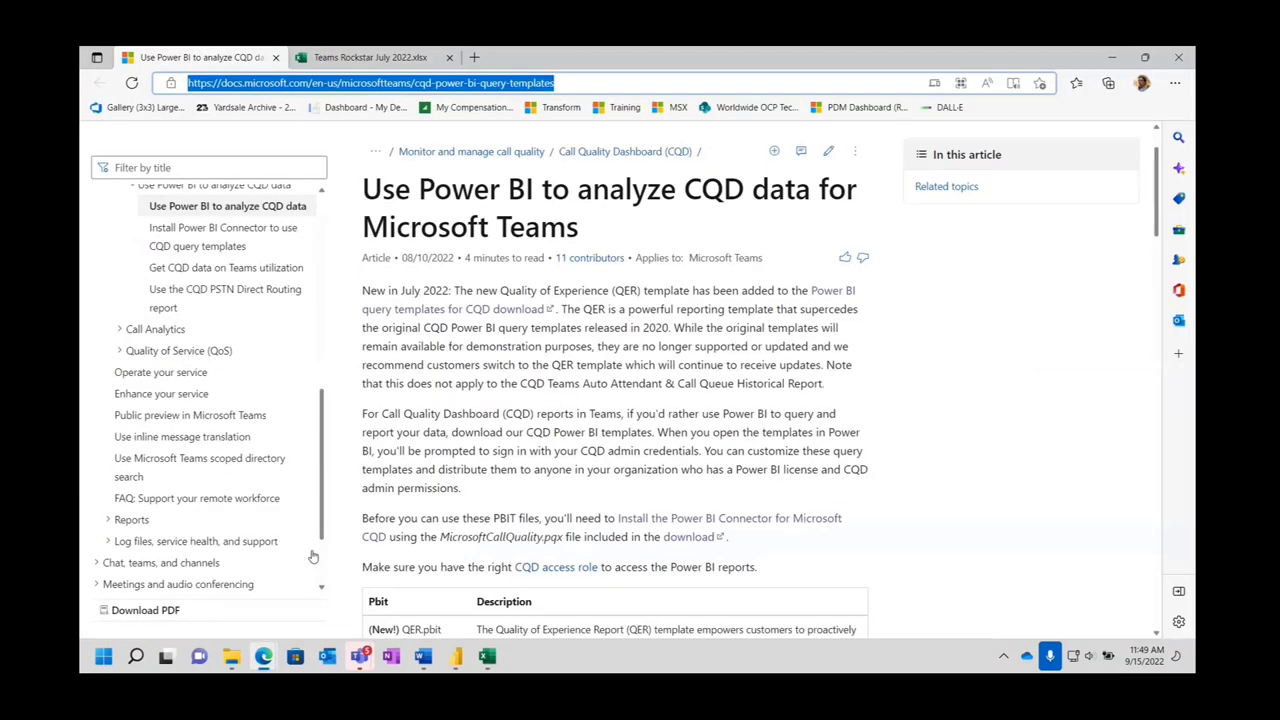
scroll(586, 347, down, 3)
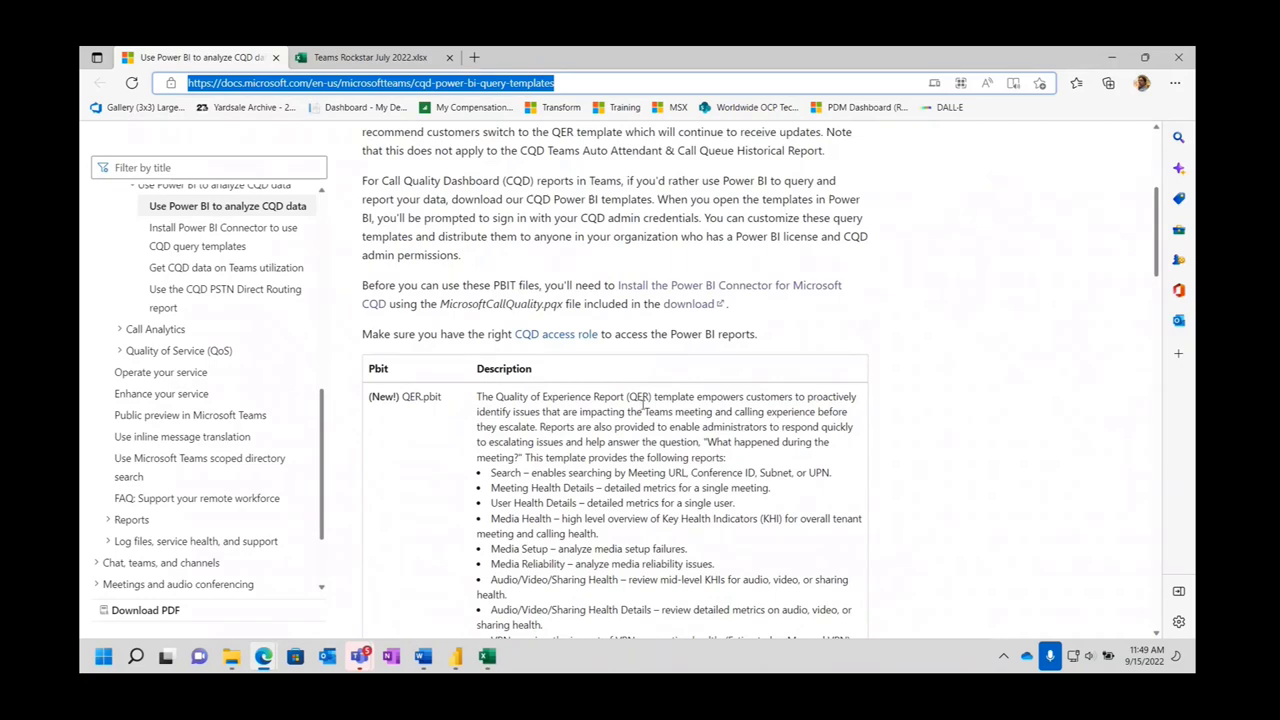
scroll(667, 399, down, 4)
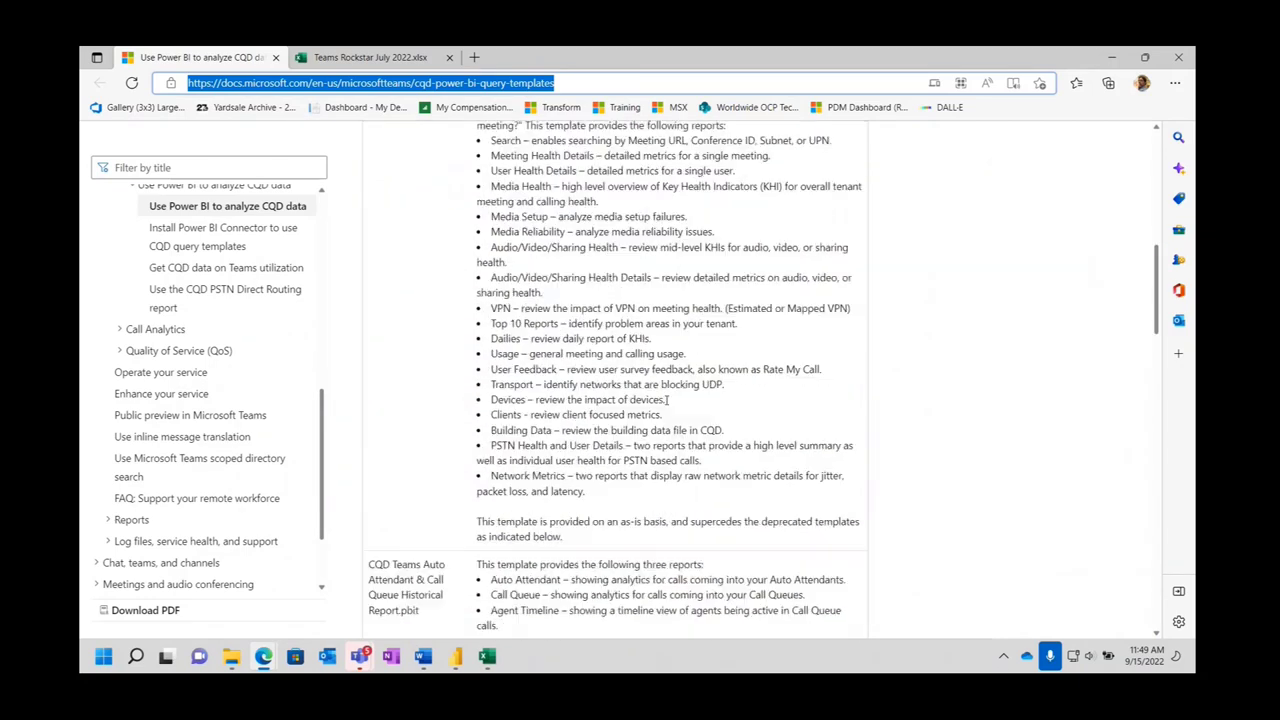
scroll(667, 399, down, 3)
scroll(667, 399, down, 12)
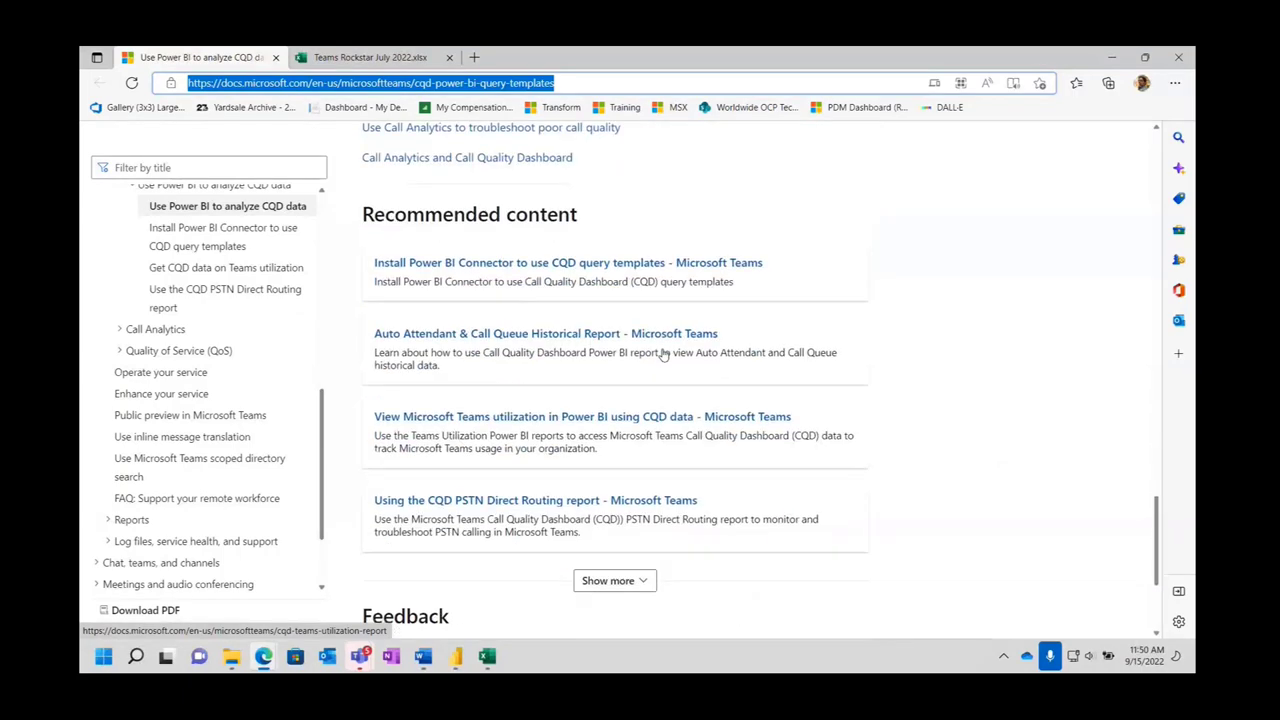
scroll(662, 354, up, 15)
scroll(662, 354, up, 1)
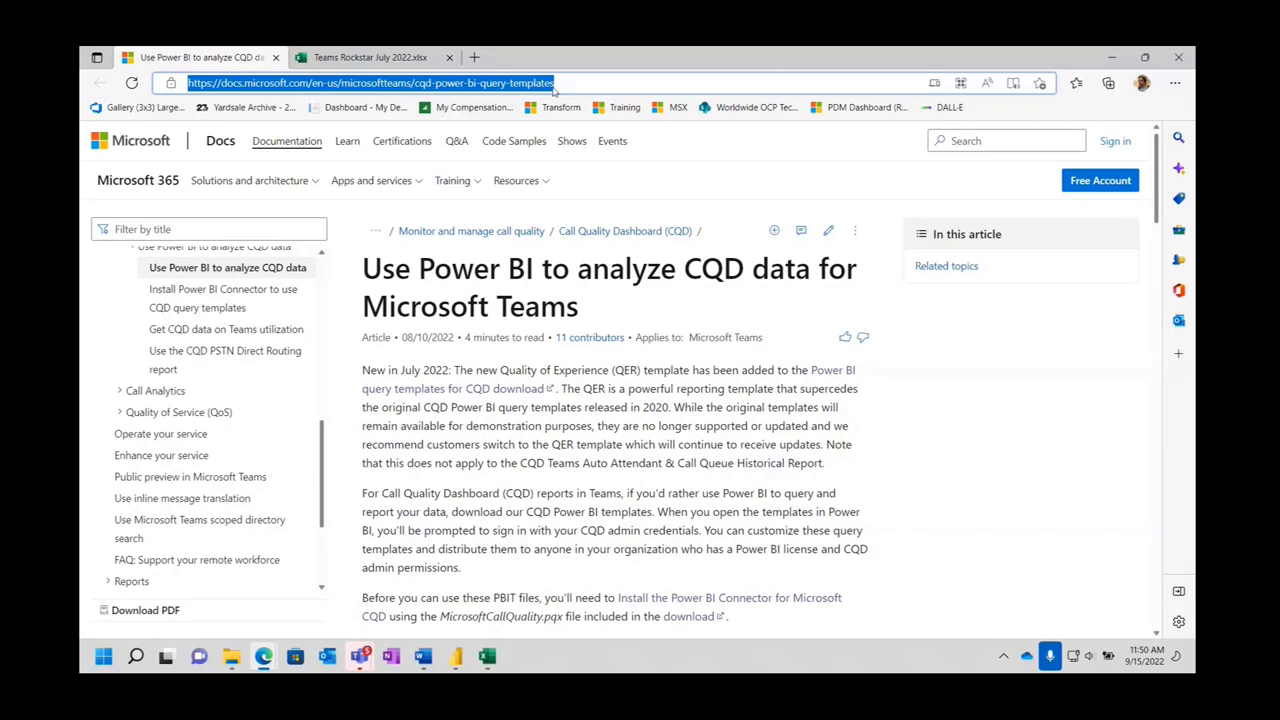
Open a new browser tab.
click(475, 58)
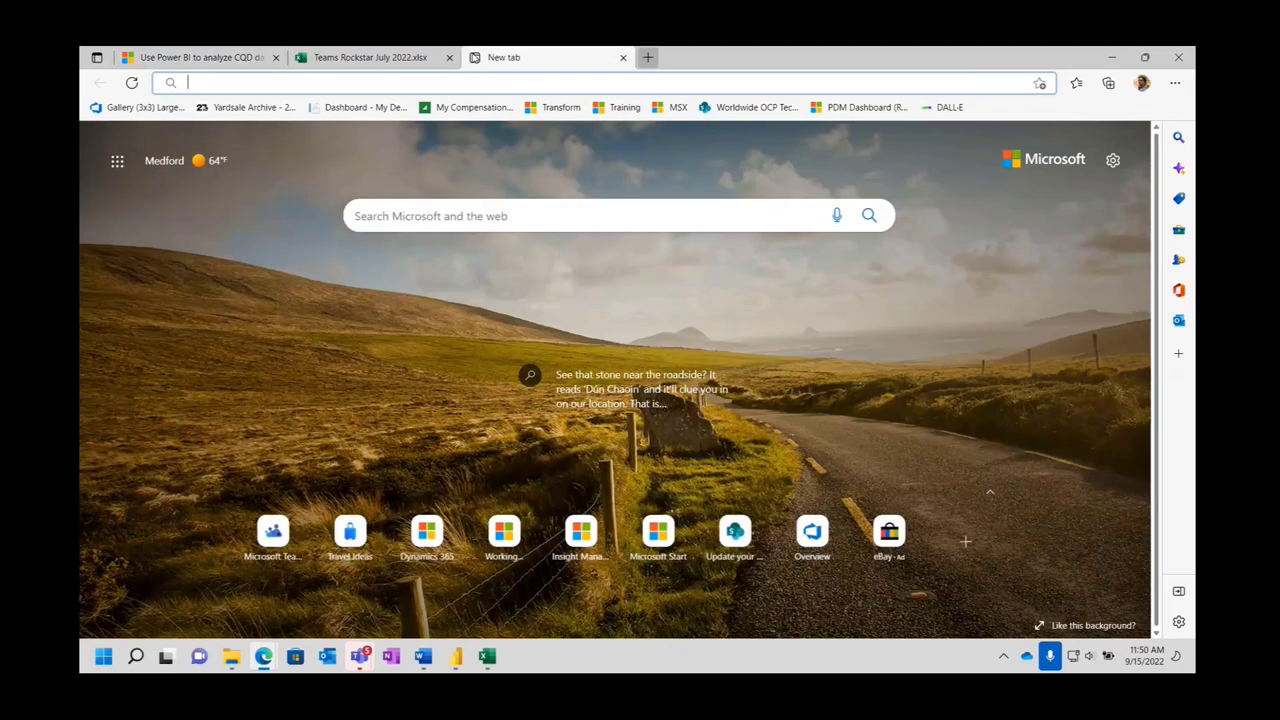